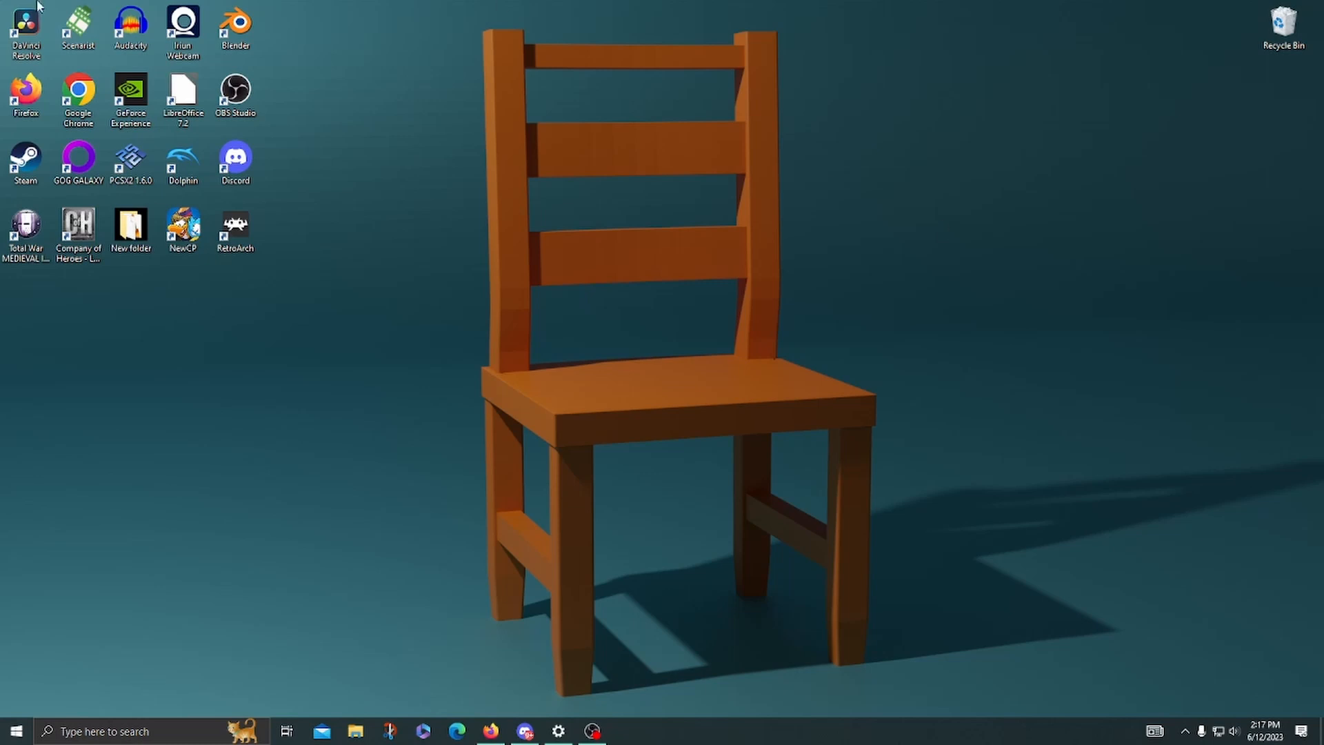
# Step: Launch Blender and open the recent file Material Thumbnail.blend
pyautogui.doubleClick(249, 36)
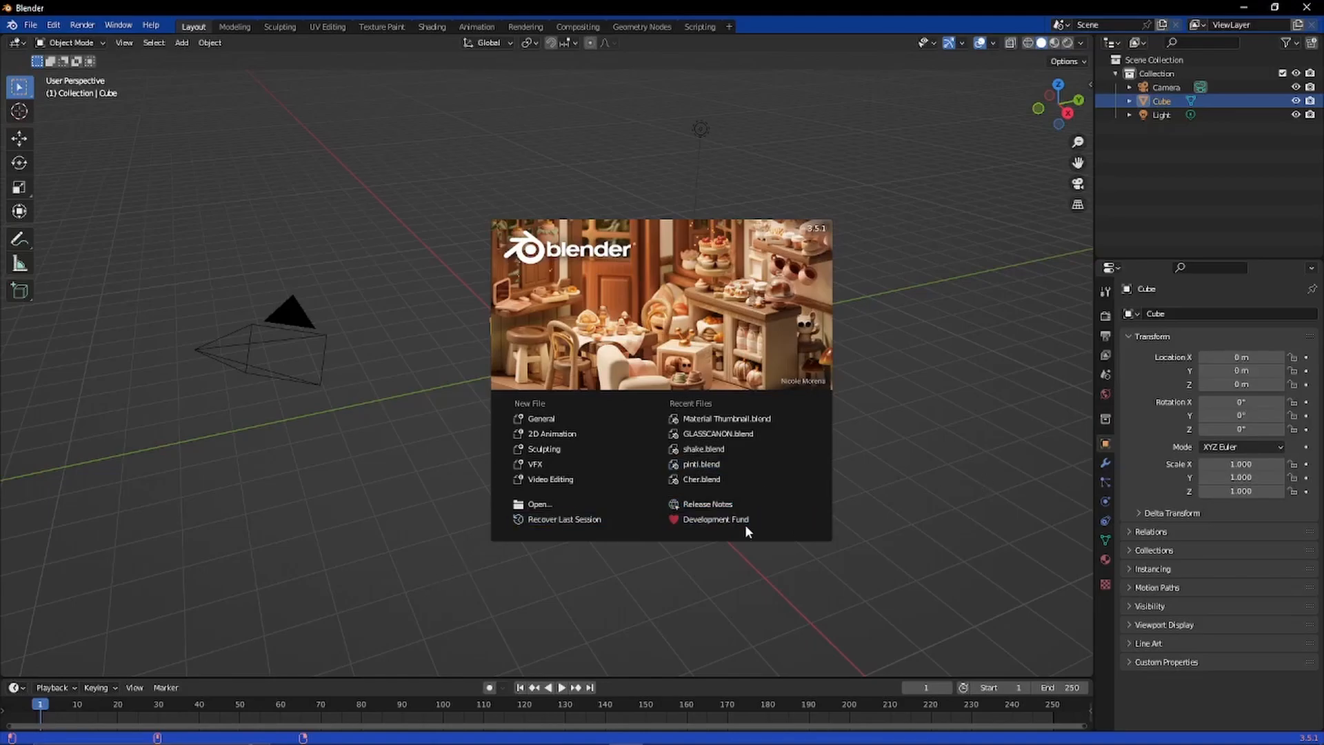
pyautogui.click(750, 417)
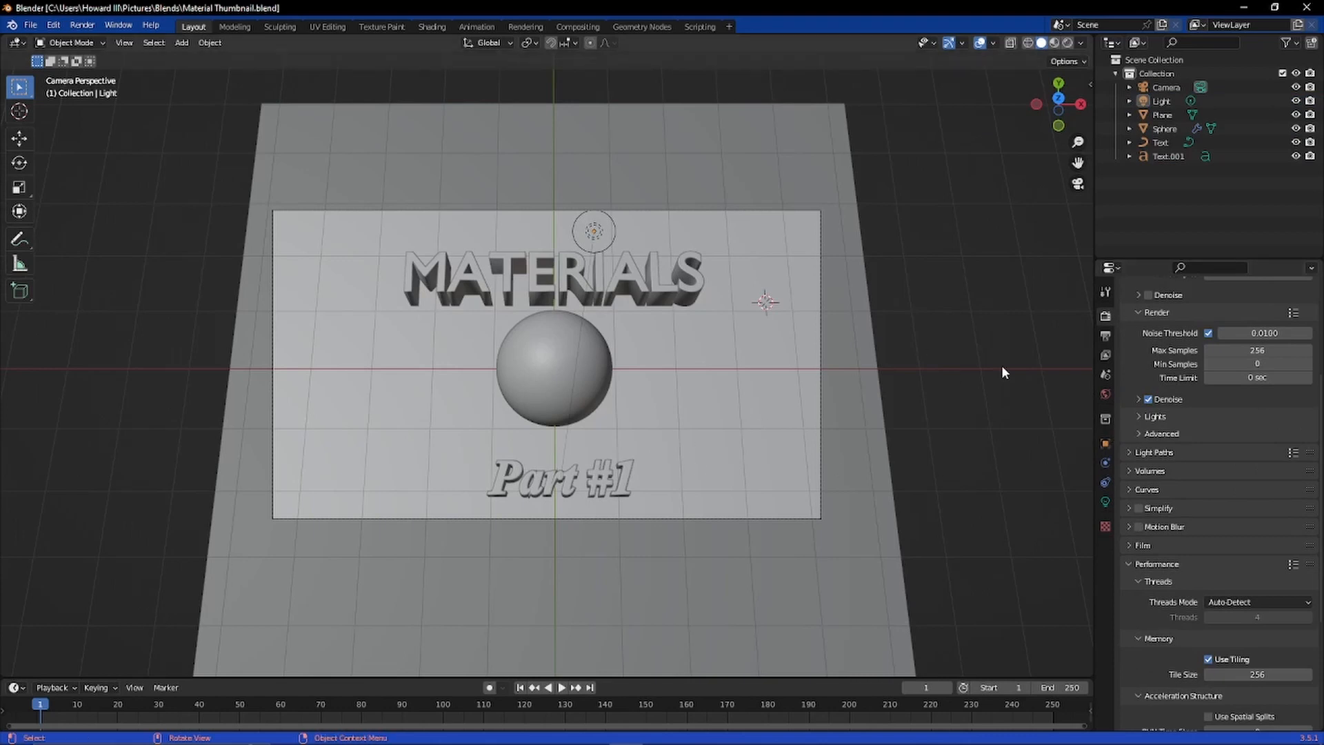
# Step: Edit the "Part #1" text object to read "Part #2" and return to the camera view
pyautogui.moveTo(1002, 365); pyautogui.dragTo(1003, 346, button='middle')
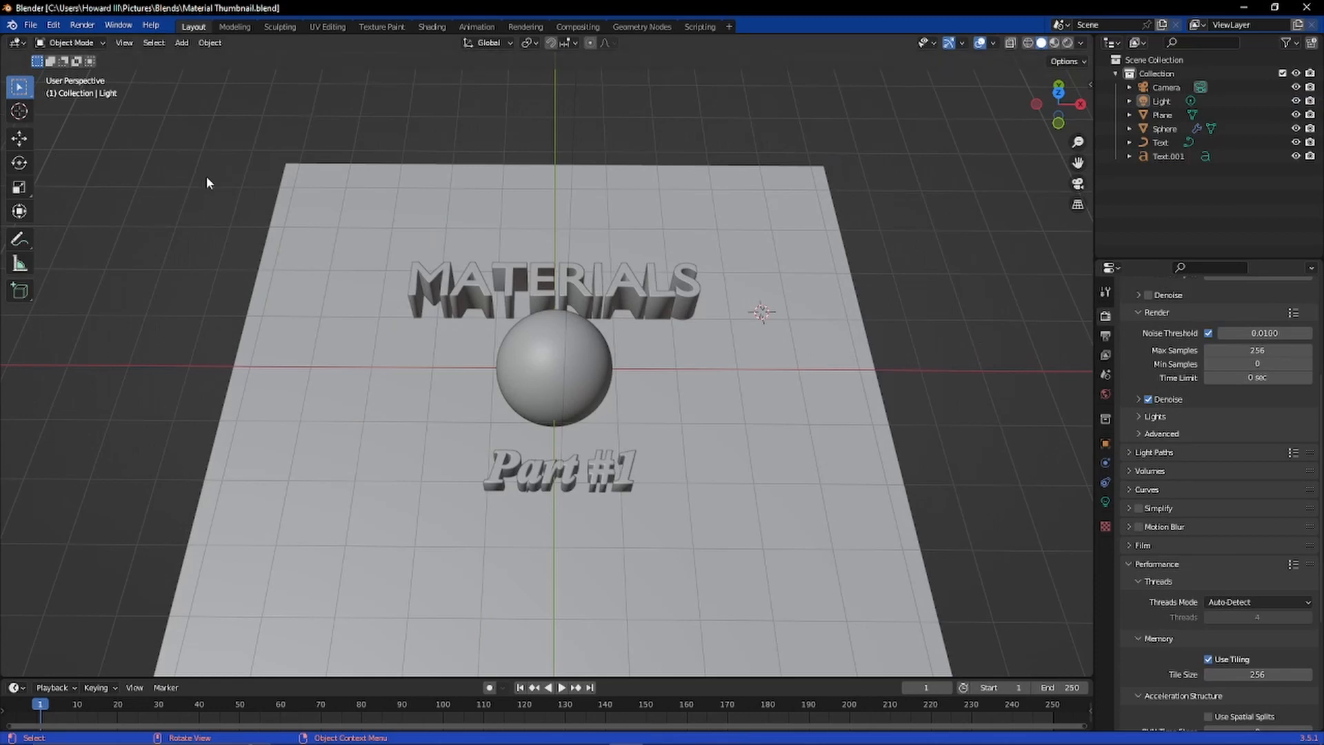
pyautogui.click(618, 478)
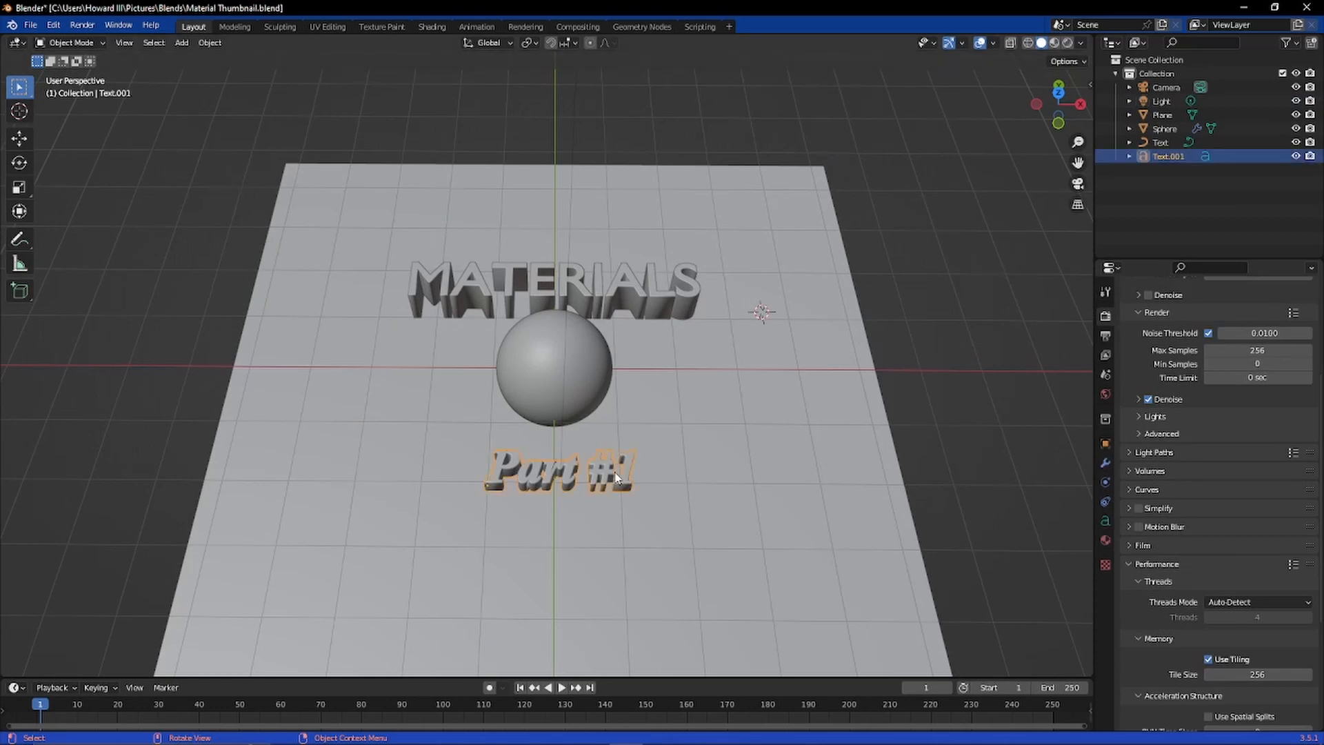
pyautogui.press('Tab')
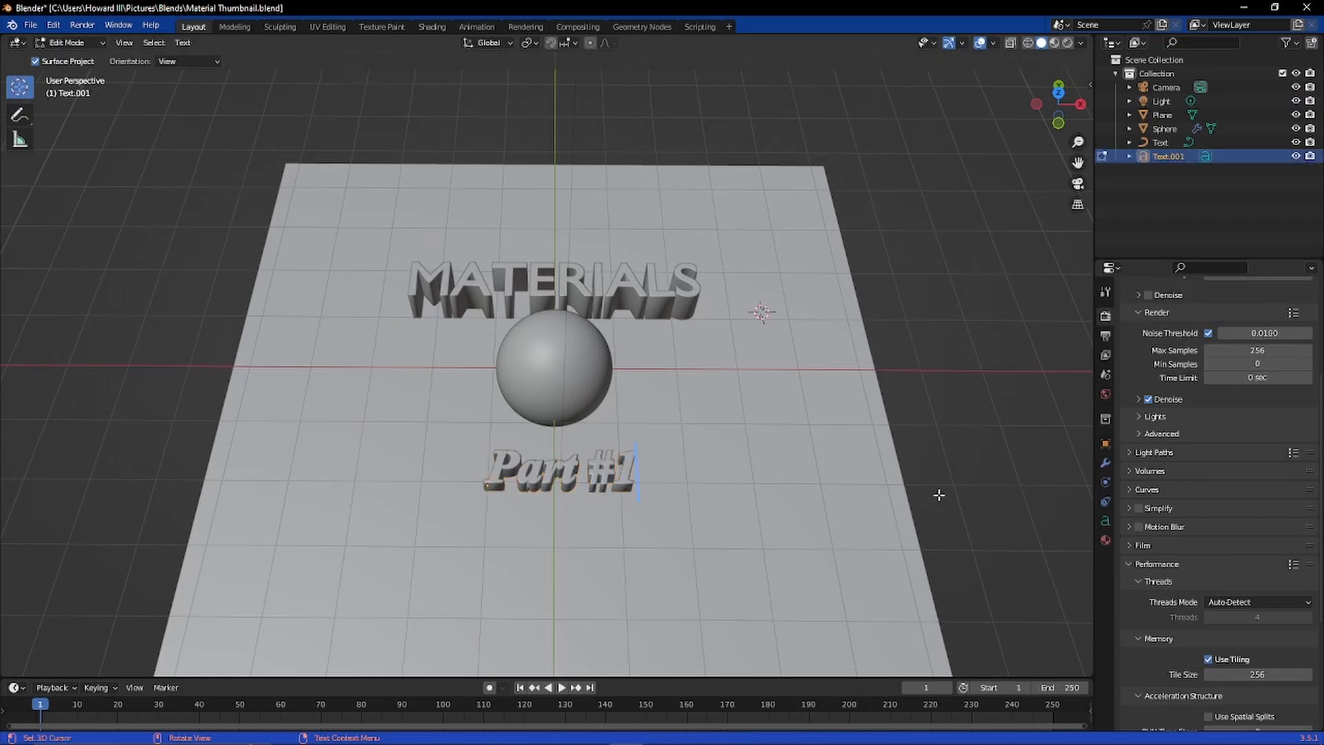
pyautogui.press('BackSpace')
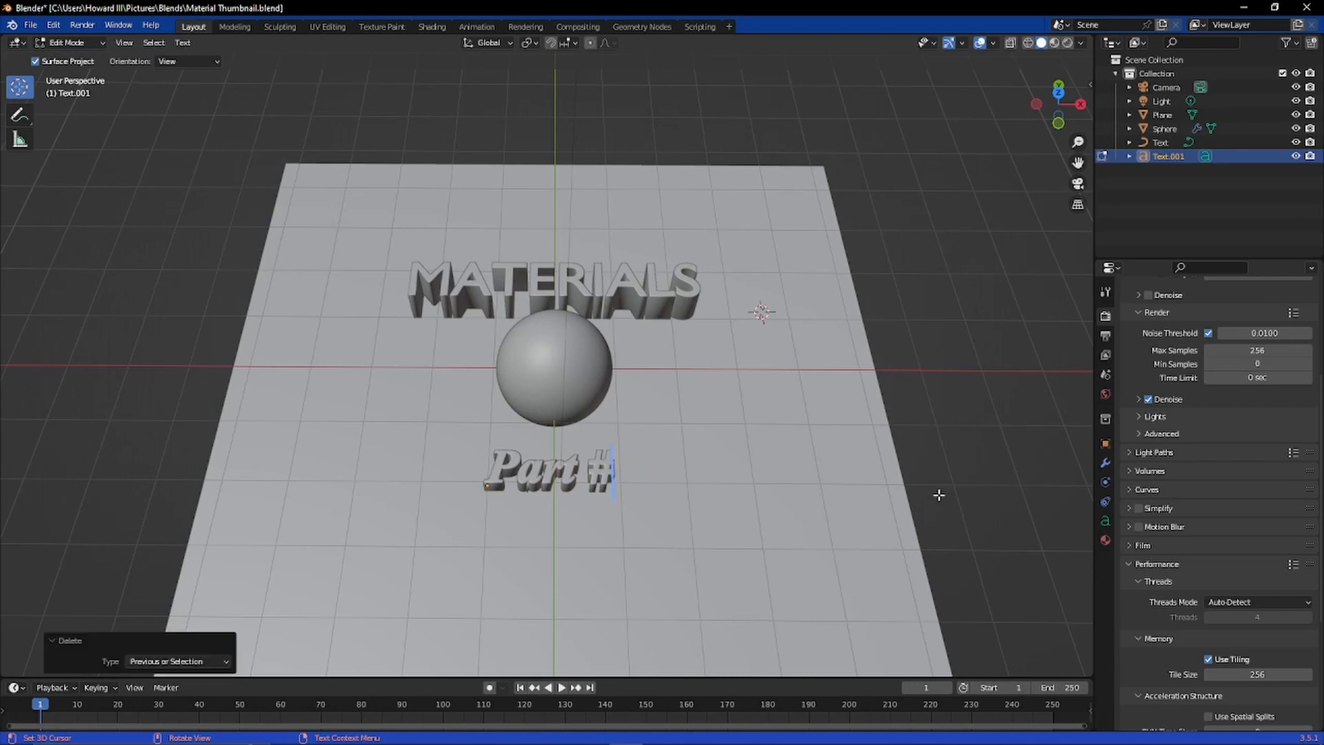
pyautogui.write('2')
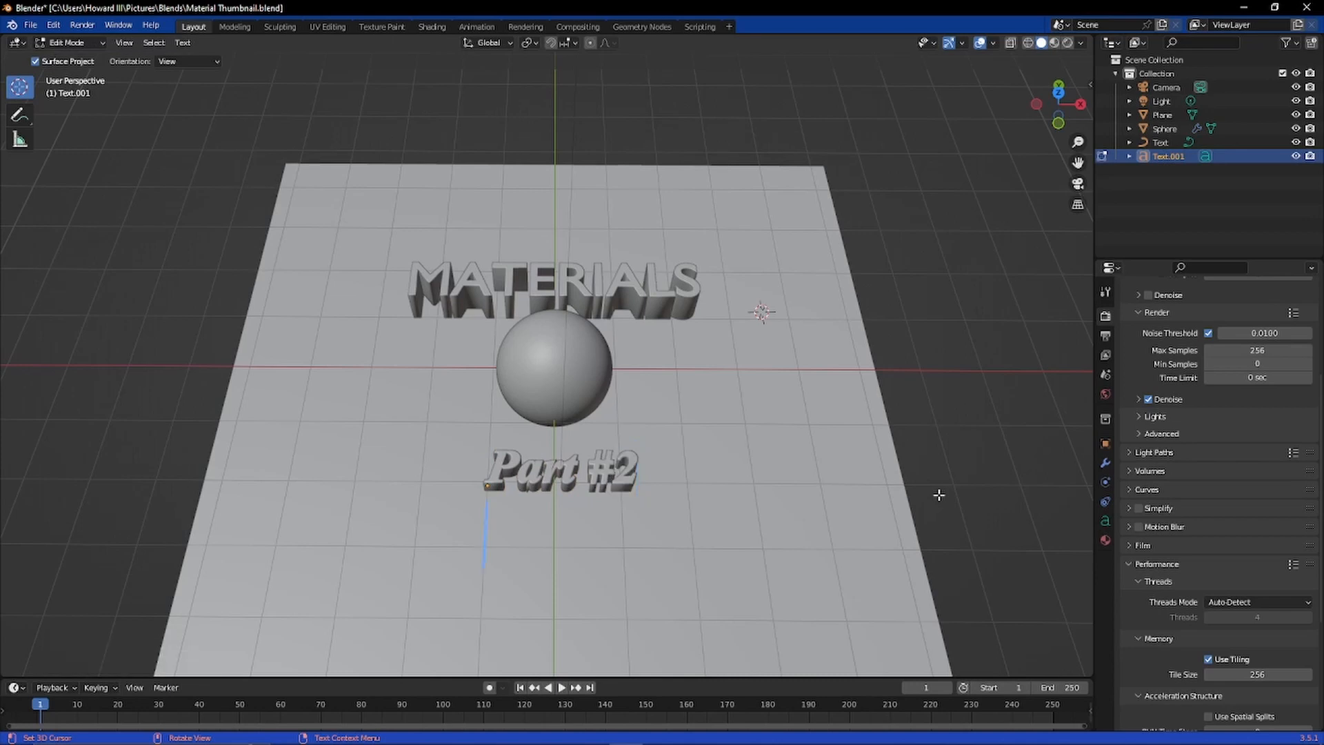
pyautogui.press('BackSpace')
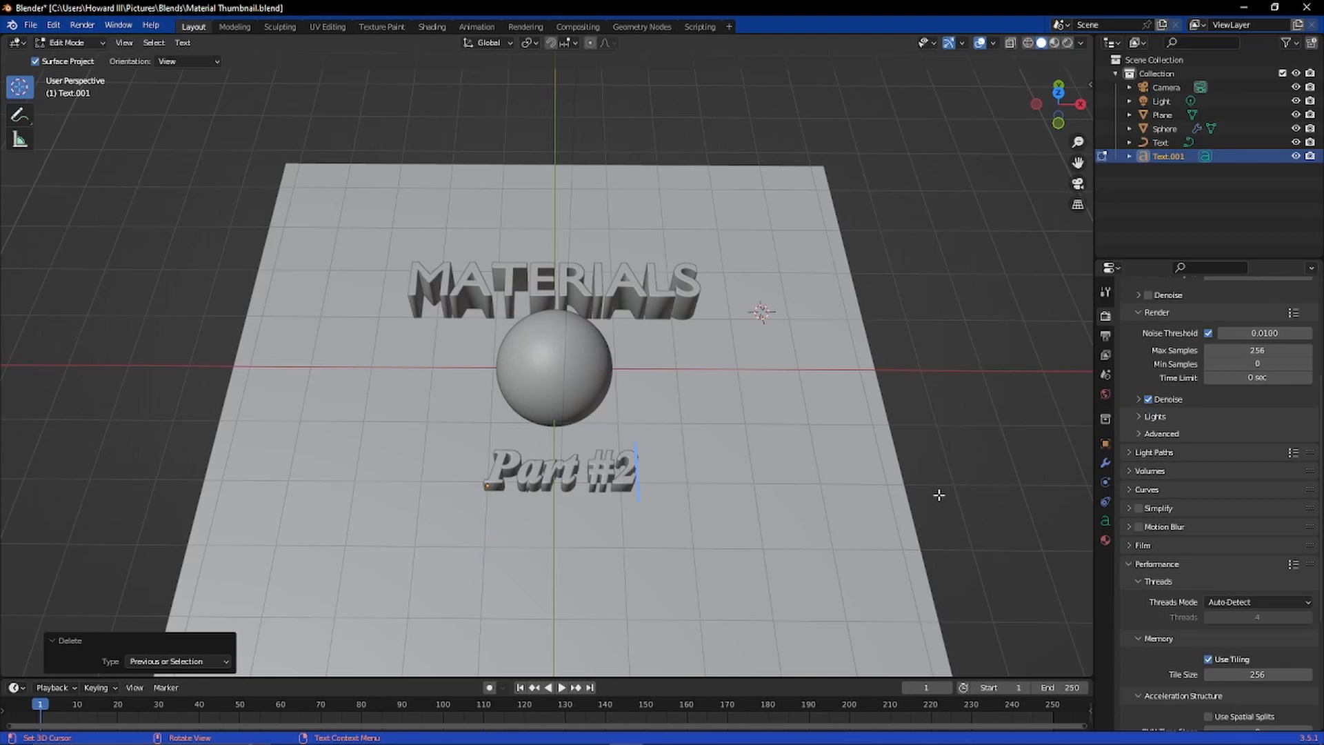
pyautogui.press('Tab')
pyautogui.moveTo(941, 495); pyautogui.dragTo(965, 424, button='middle')
pyautogui.press('KP_0')
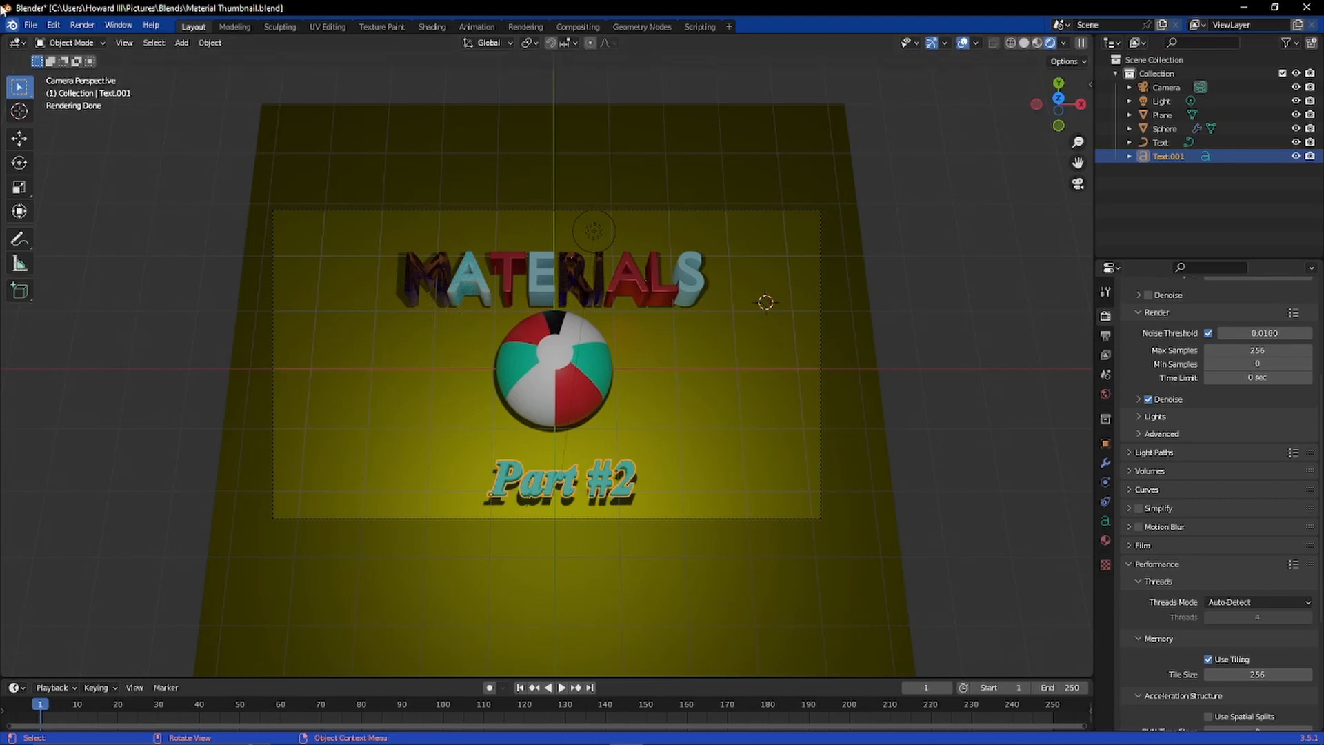
# Step: Start a new General file, saving the changes to Material Thumbnail.blend
pyautogui.click(28, 25)
pyautogui.moveTo(48, 42)
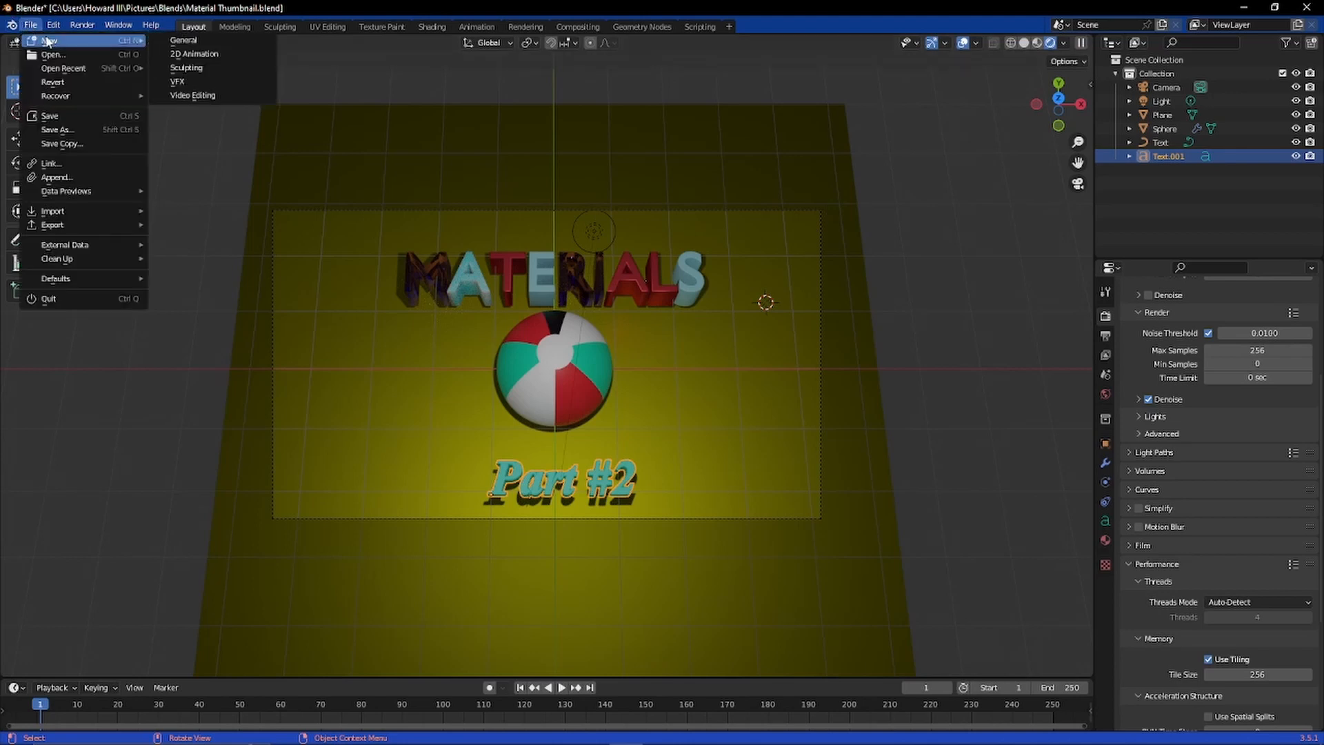
pyautogui.click(183, 44)
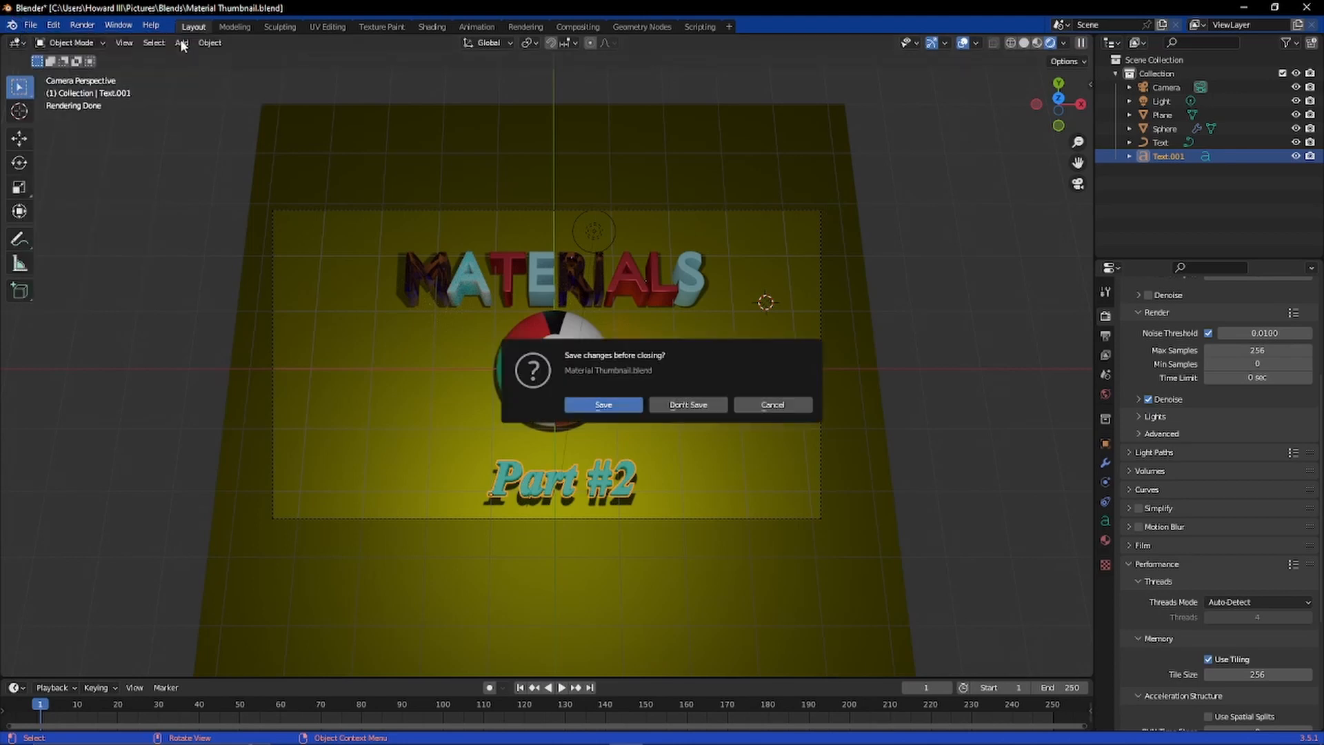
pyautogui.click(606, 405)
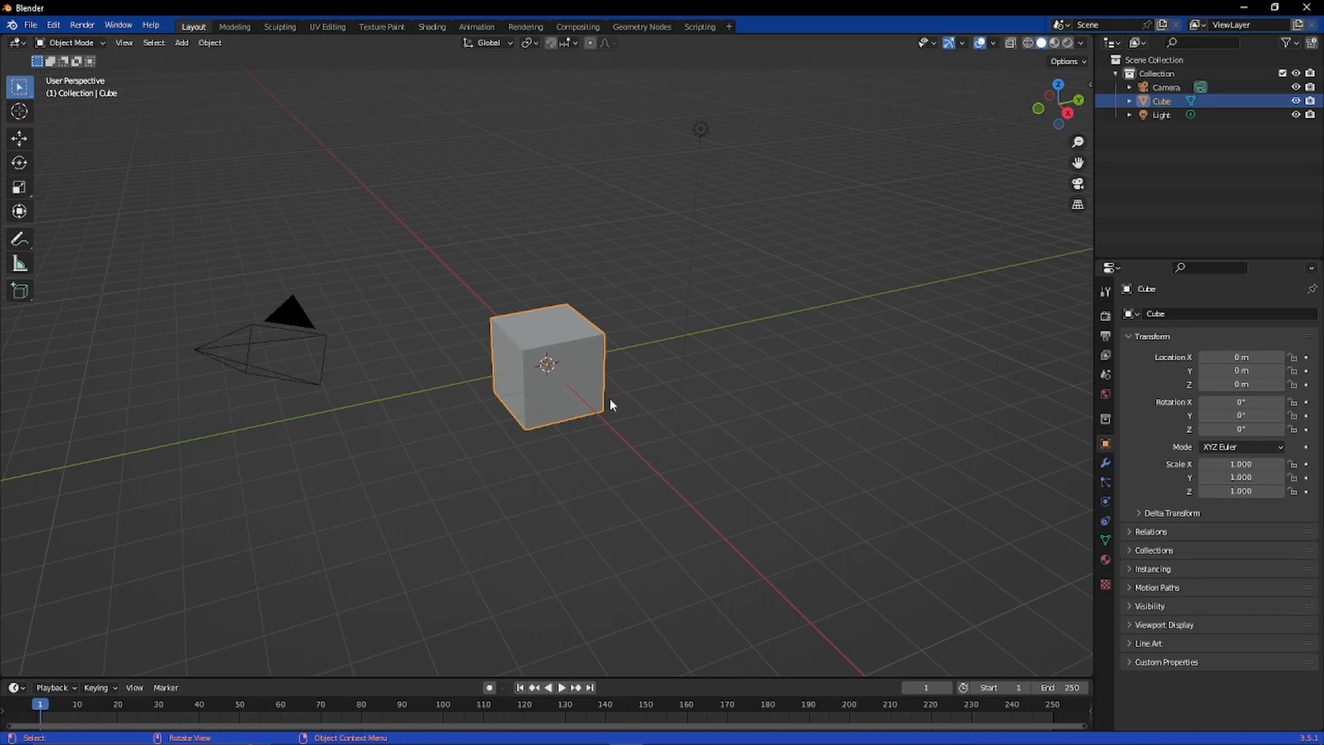
# Step: Reopen Material Thumbnail.blend from the recent files
pyautogui.click(31, 25)
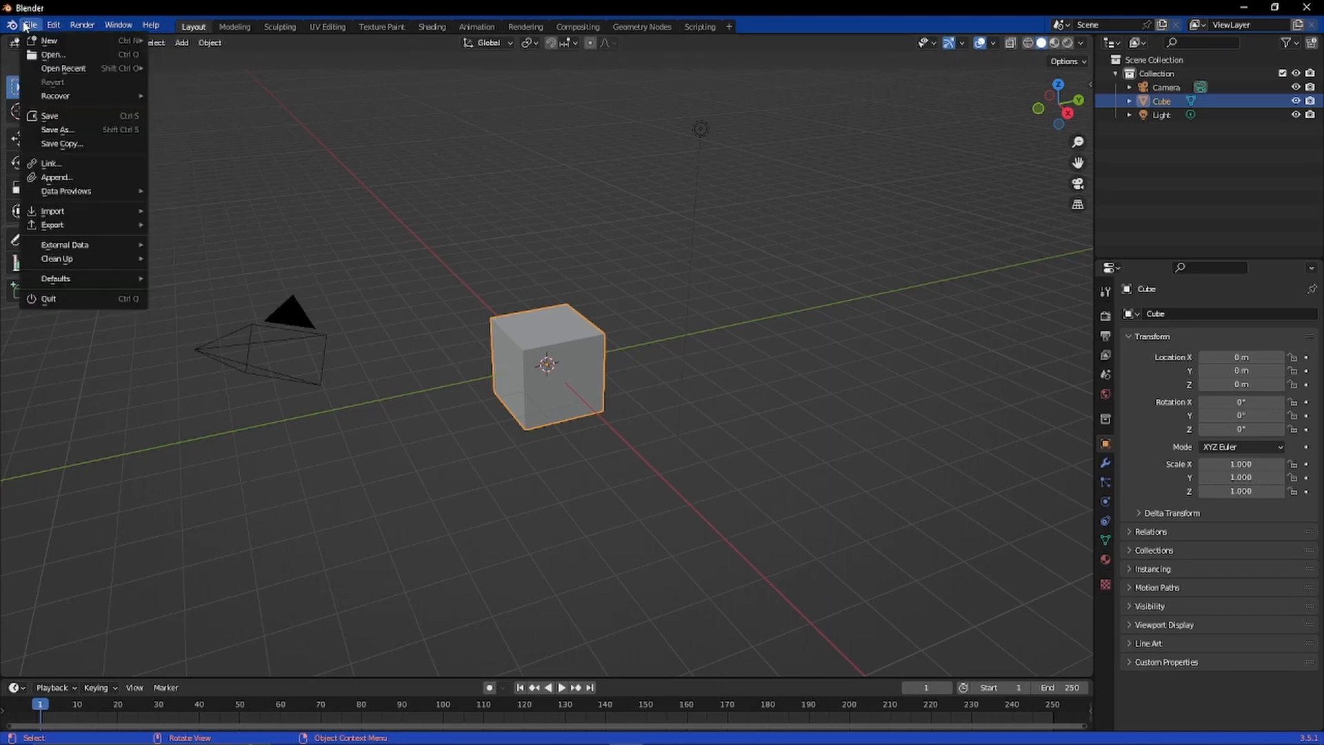
pyautogui.moveTo(89, 64)
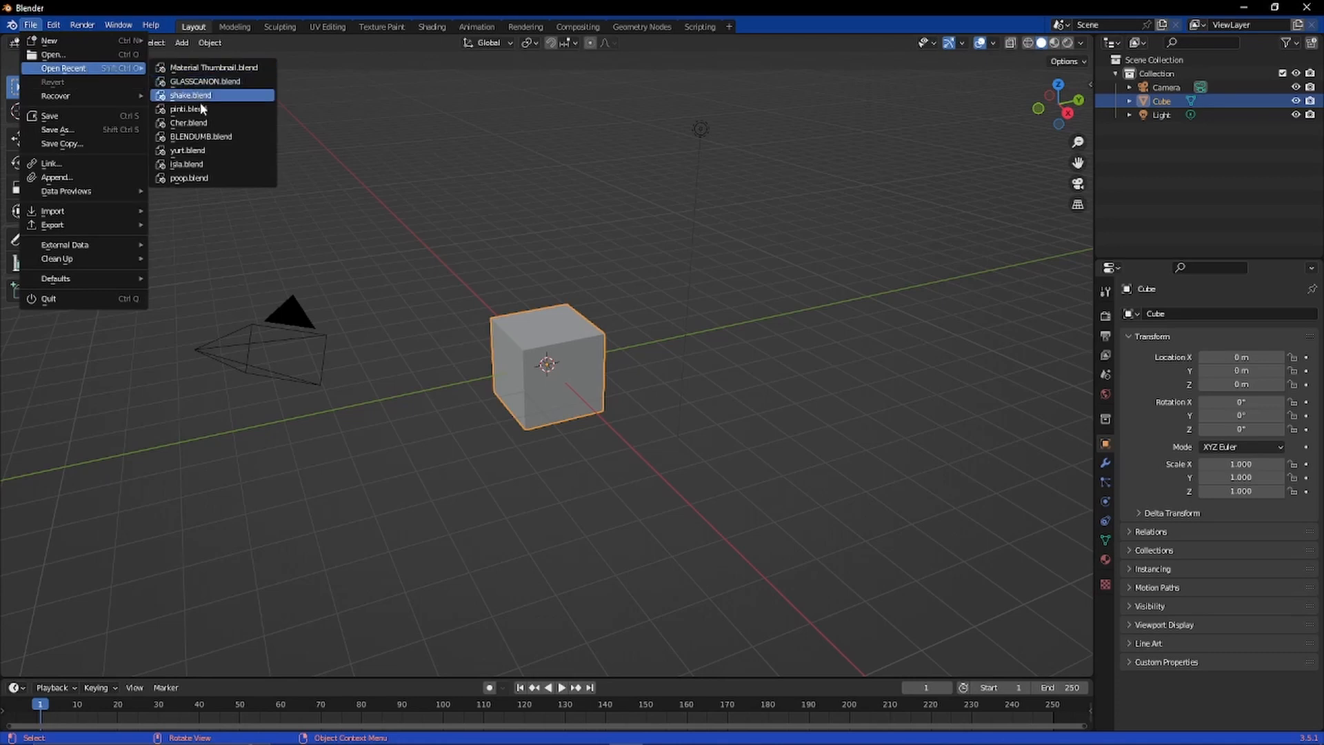
pyautogui.click(210, 69)
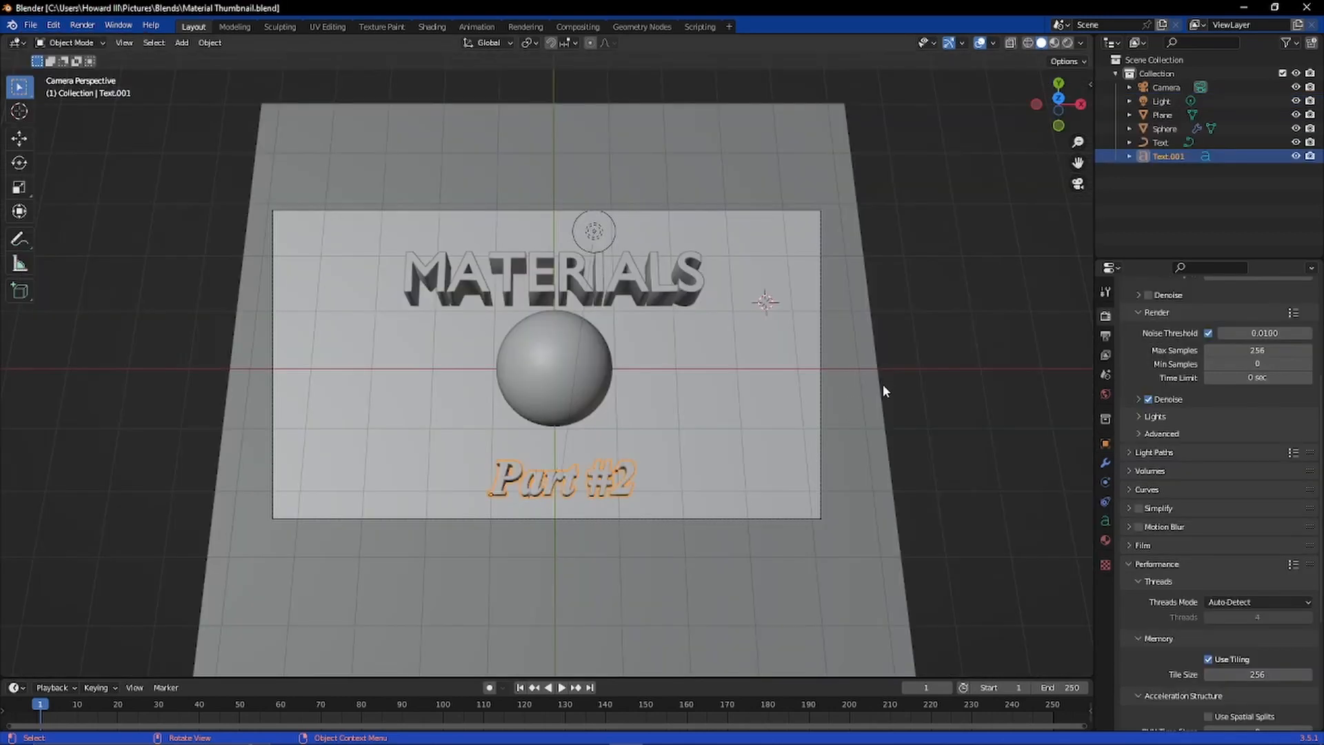
# Step: Switch the viewport to rendered shading and examine the beach ball up close in Object Mode
pyautogui.click(1068, 42)
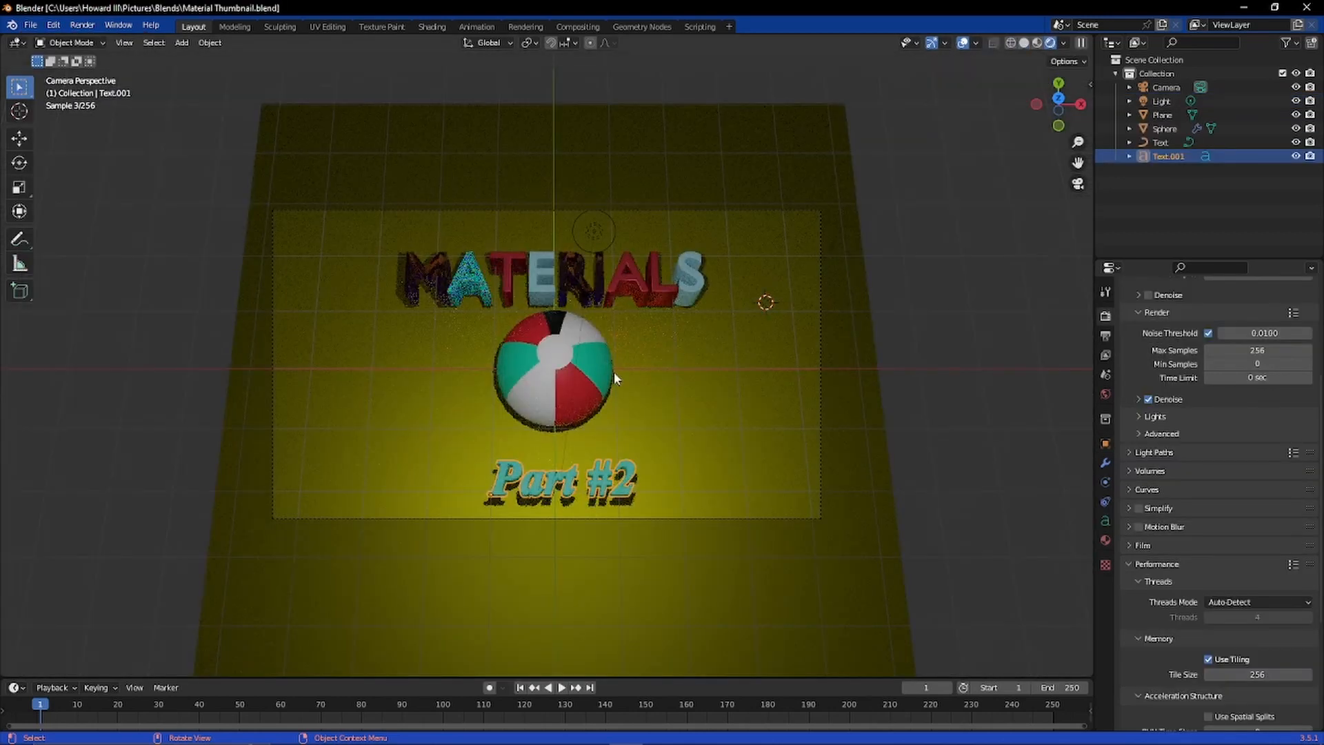
pyautogui.scroll(4, 600, 386)
pyautogui.scroll(-4, 600, 387)
pyautogui.moveTo(607, 352); pyautogui.dragTo(449, 287, button='middle')
pyautogui.press('Tab')
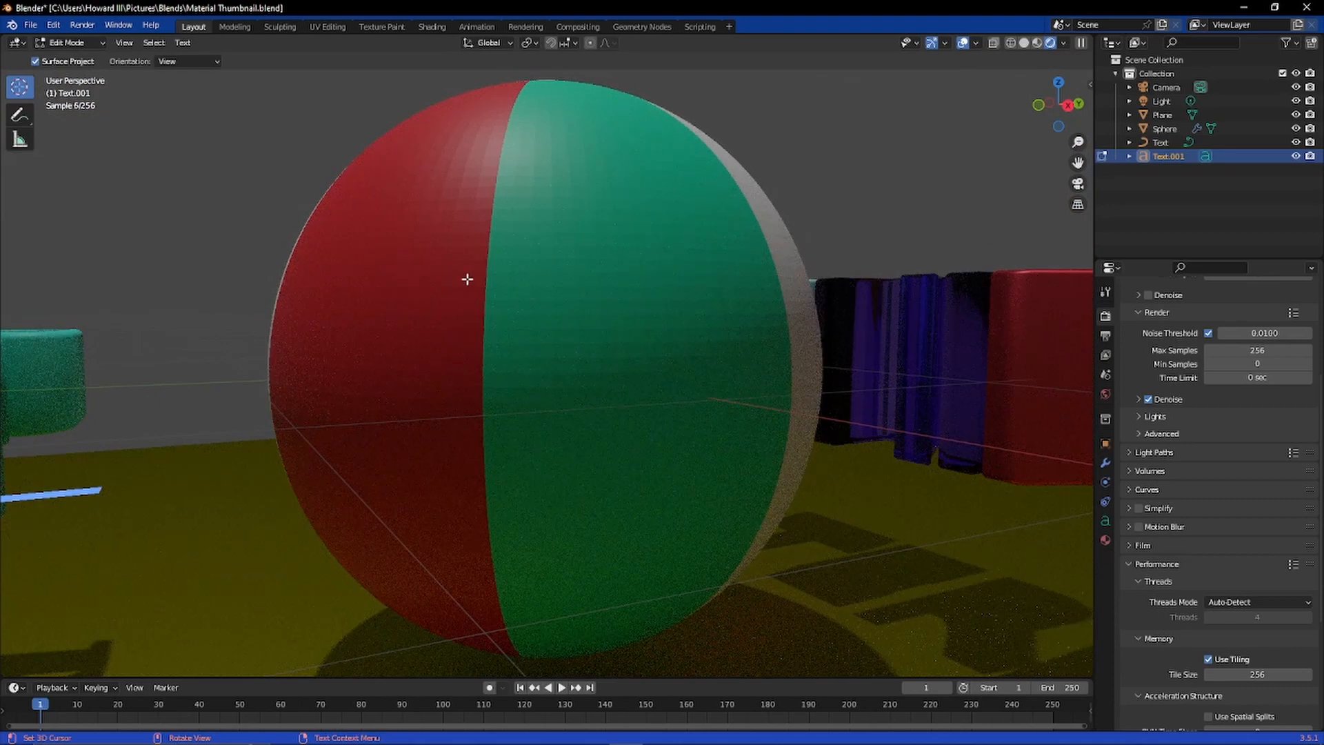
pyautogui.scroll(-5, 346, 222)
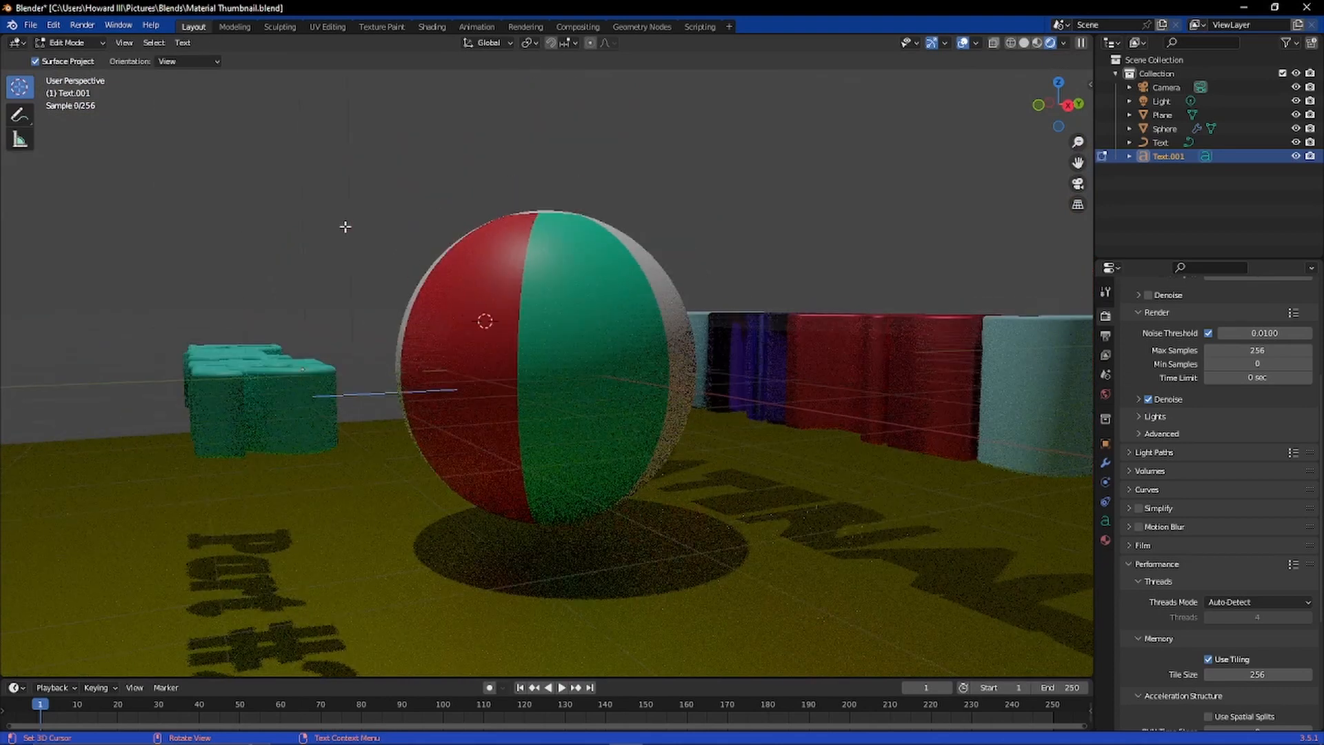
pyautogui.moveTo(449, 287); pyautogui.dragTo(693, 225, button='middle')
pyautogui.press('Tab')
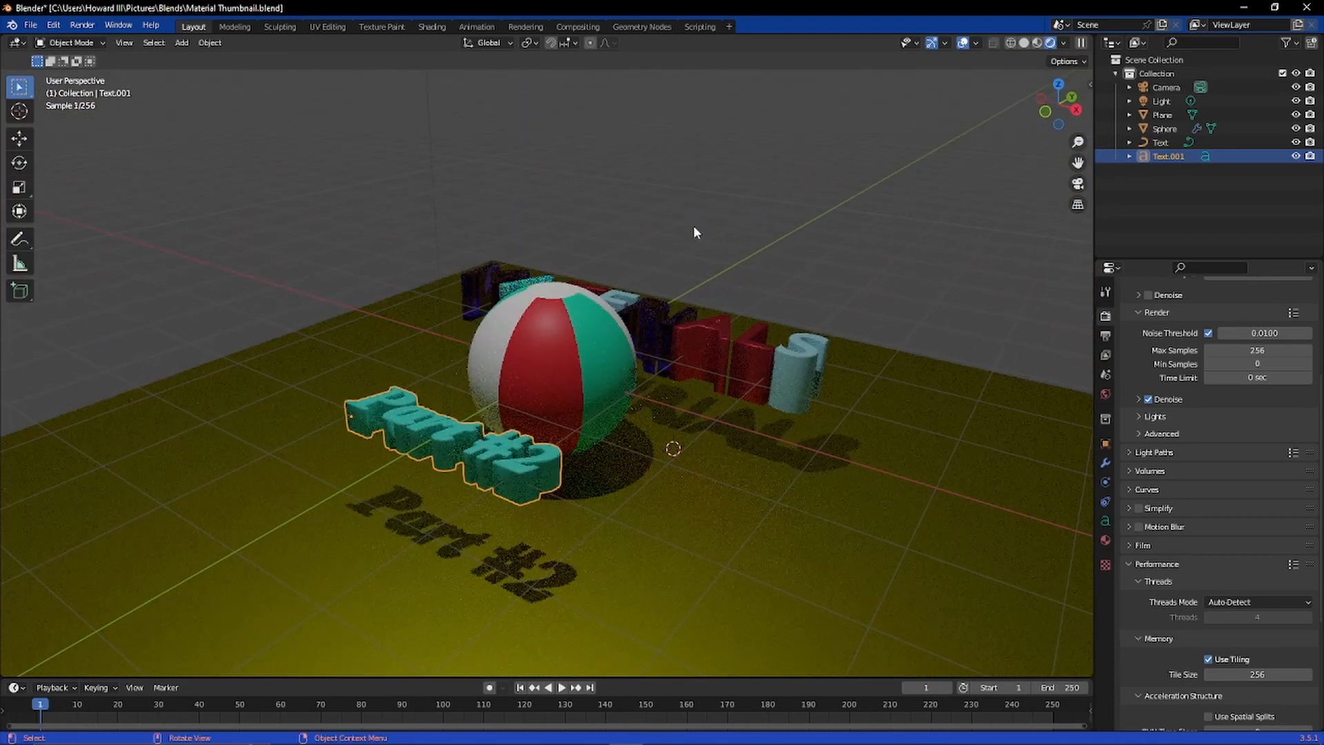
# Step: Select the beach ball and enter Edit Mode to show its mesh faces
pyautogui.click(542, 352)
pyautogui.press('Tab')
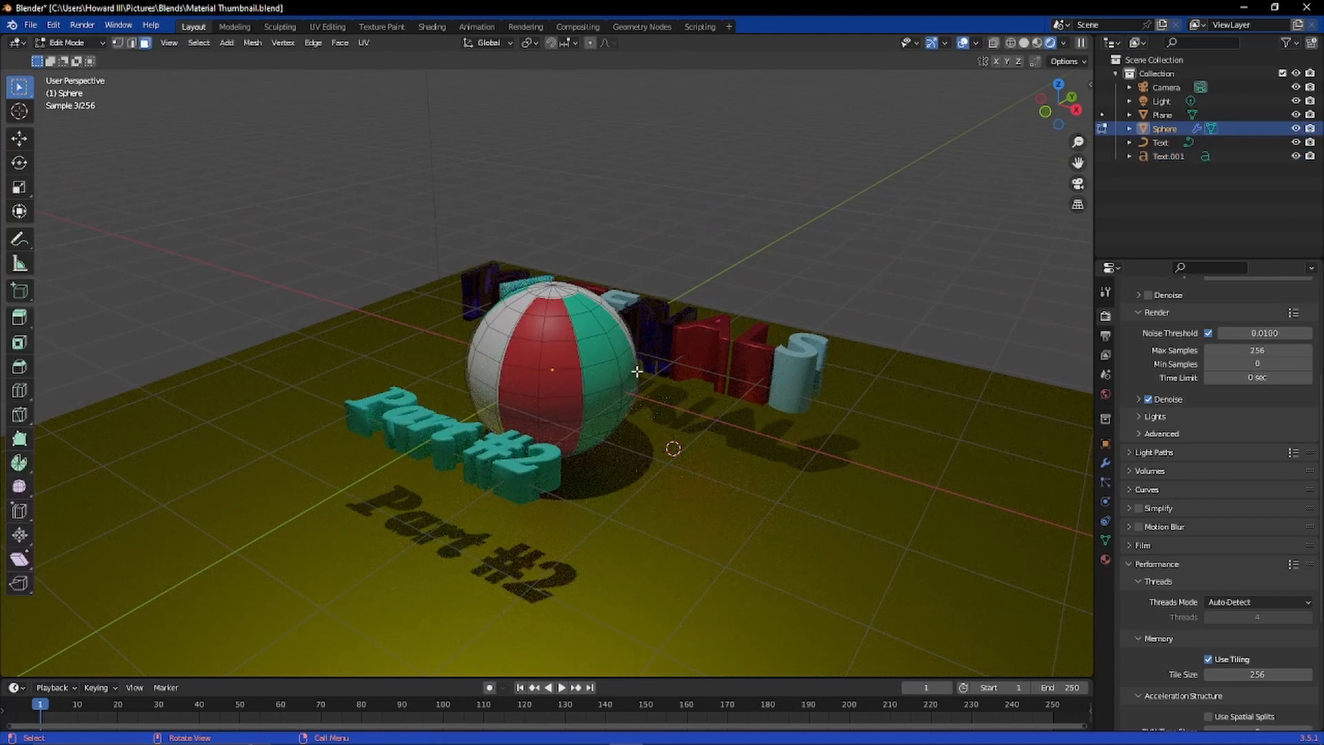
pyautogui.moveTo(572, 356); pyautogui.dragTo(548, 290, button='middle')
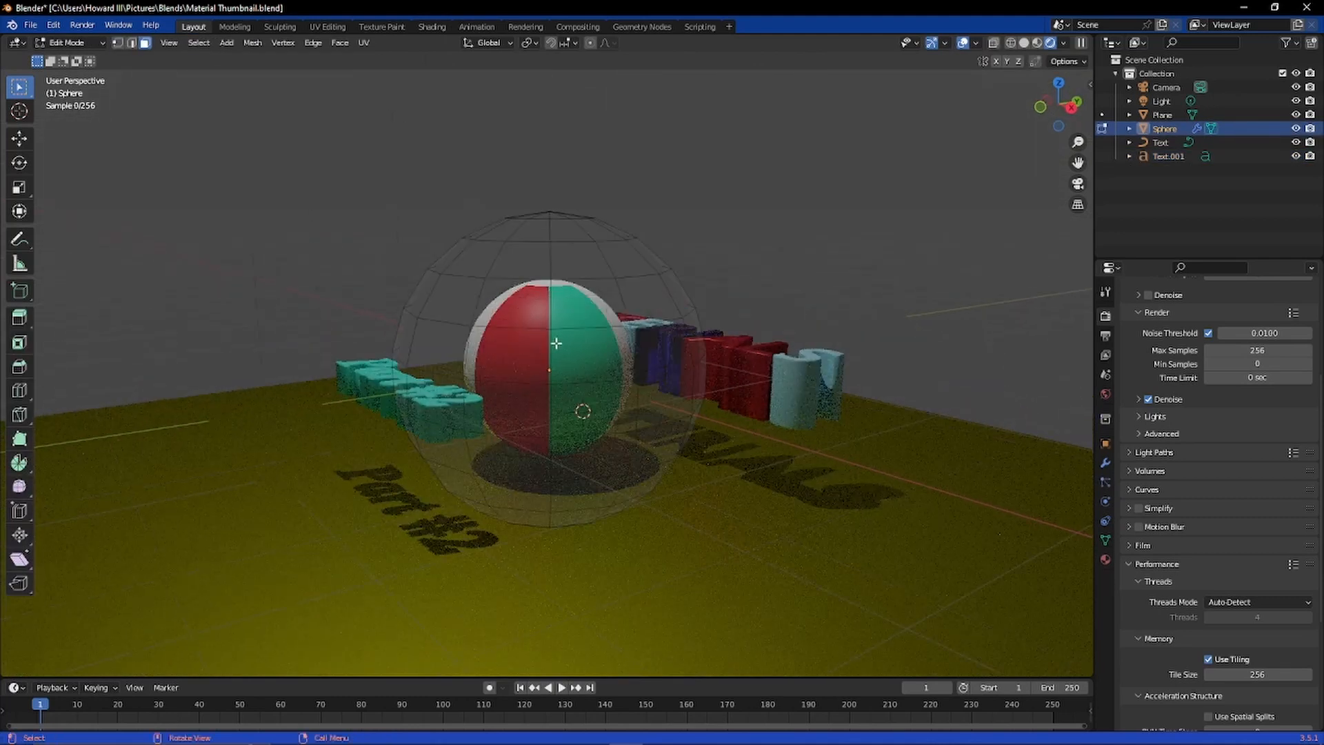
pyautogui.scroll(3, 543, 277)
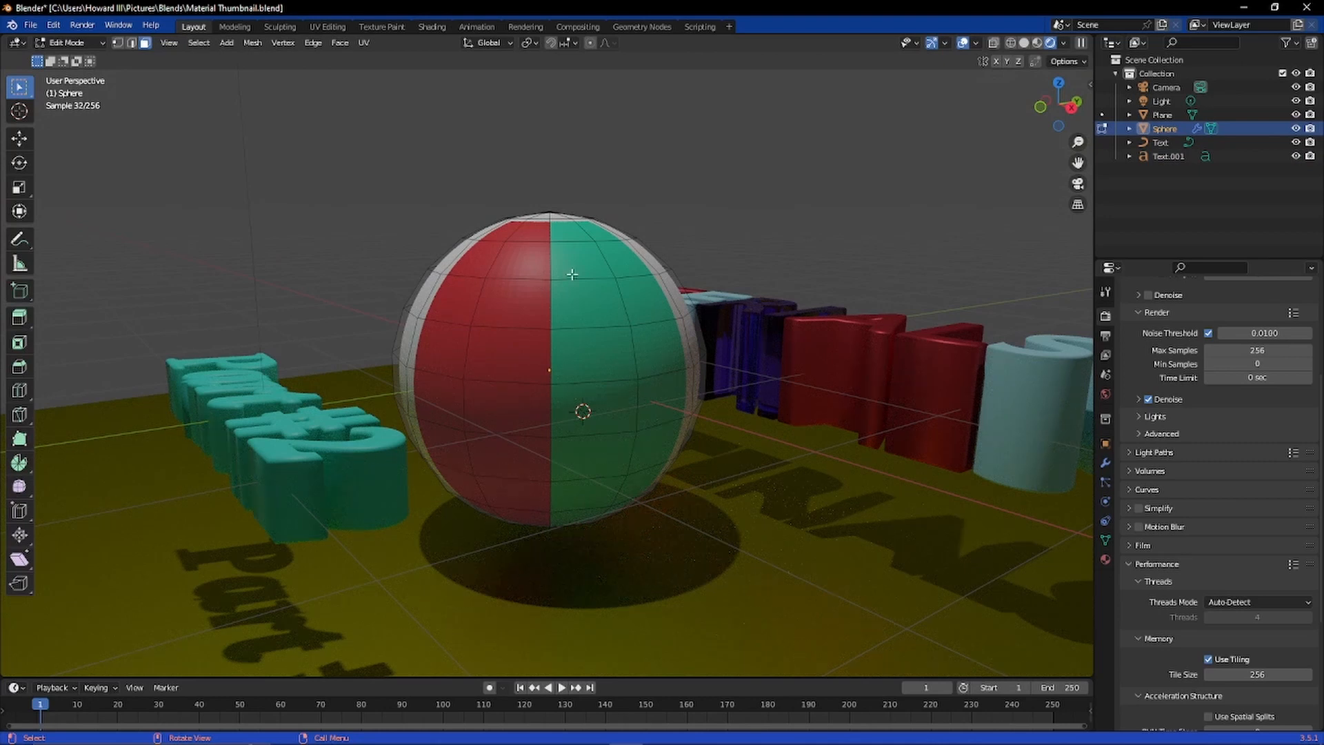
pyautogui.moveTo(524, 325); pyautogui.dragTo(659, 456, button='middle')
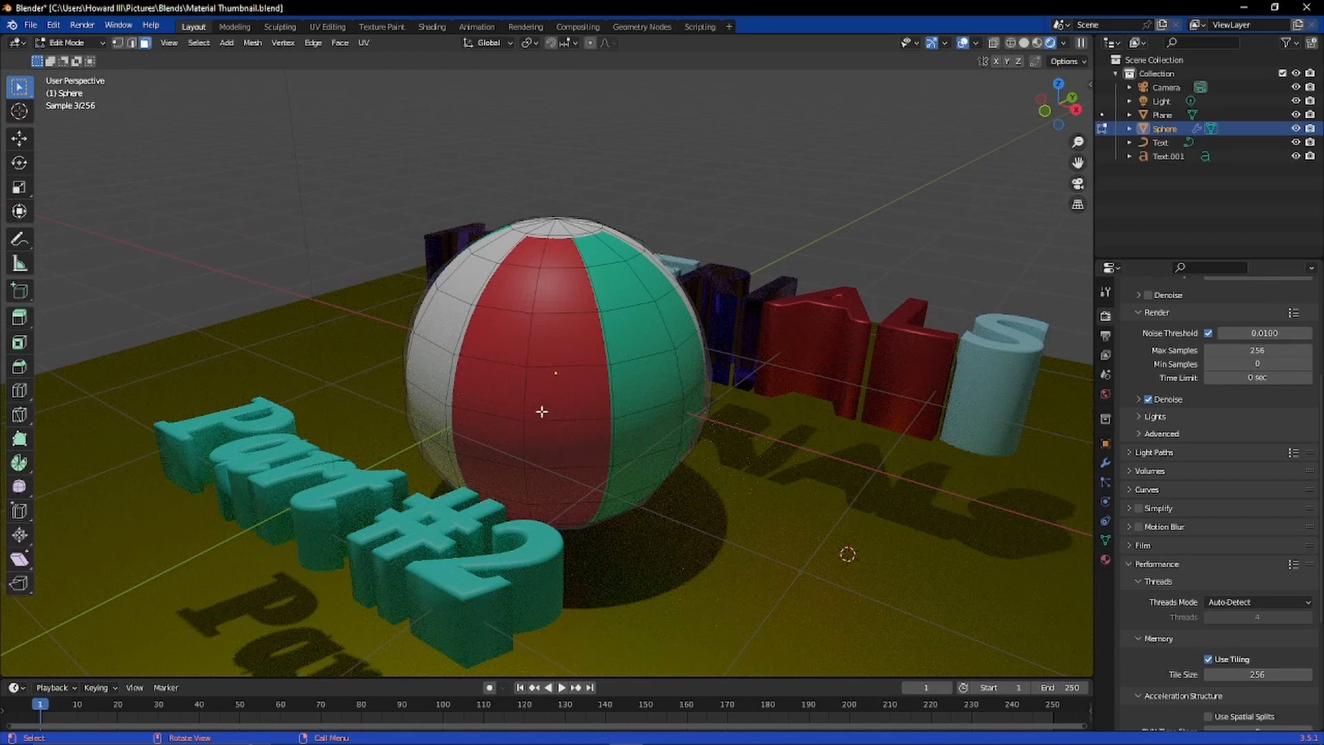
# Step: Turn off the viewport display of the beach ball's Subdivision modifier
pyautogui.click(1106, 462)
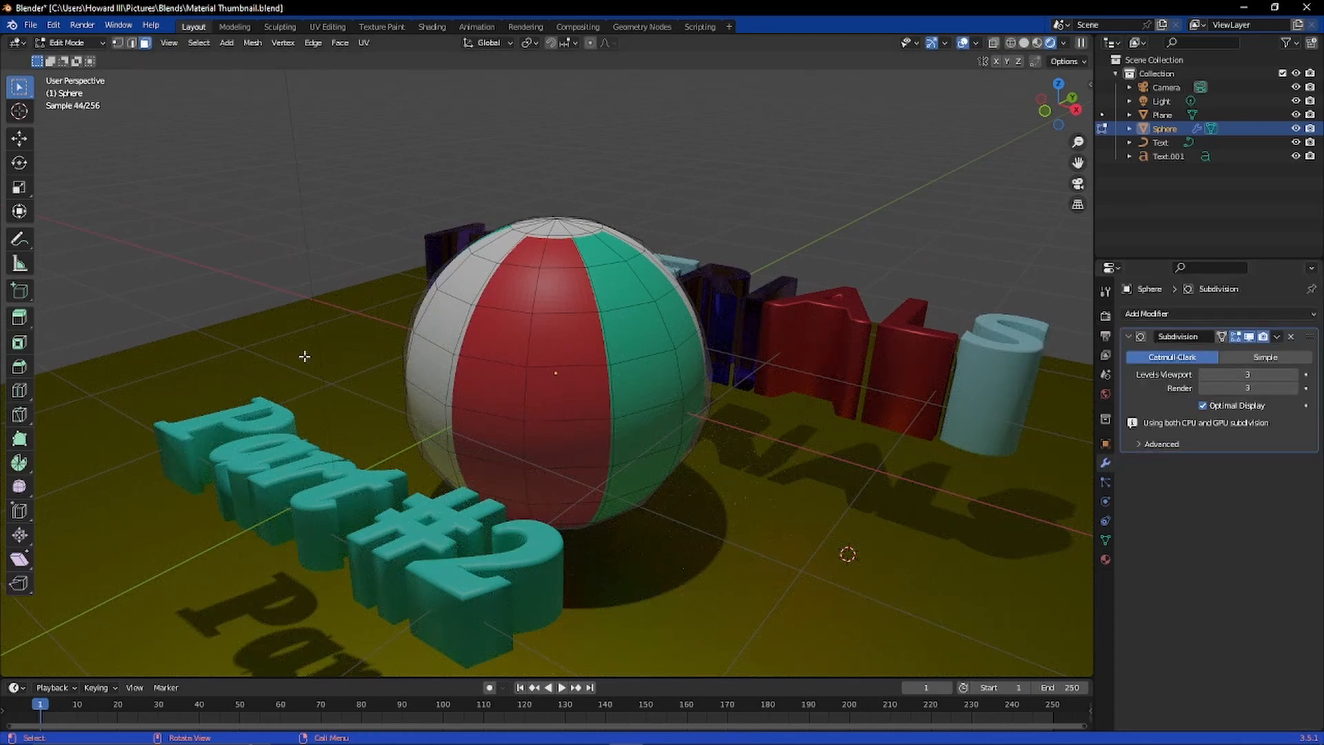
pyautogui.scroll(1, 523, 408)
pyautogui.moveTo(529, 406); pyautogui.dragTo(526, 390, button='middle')
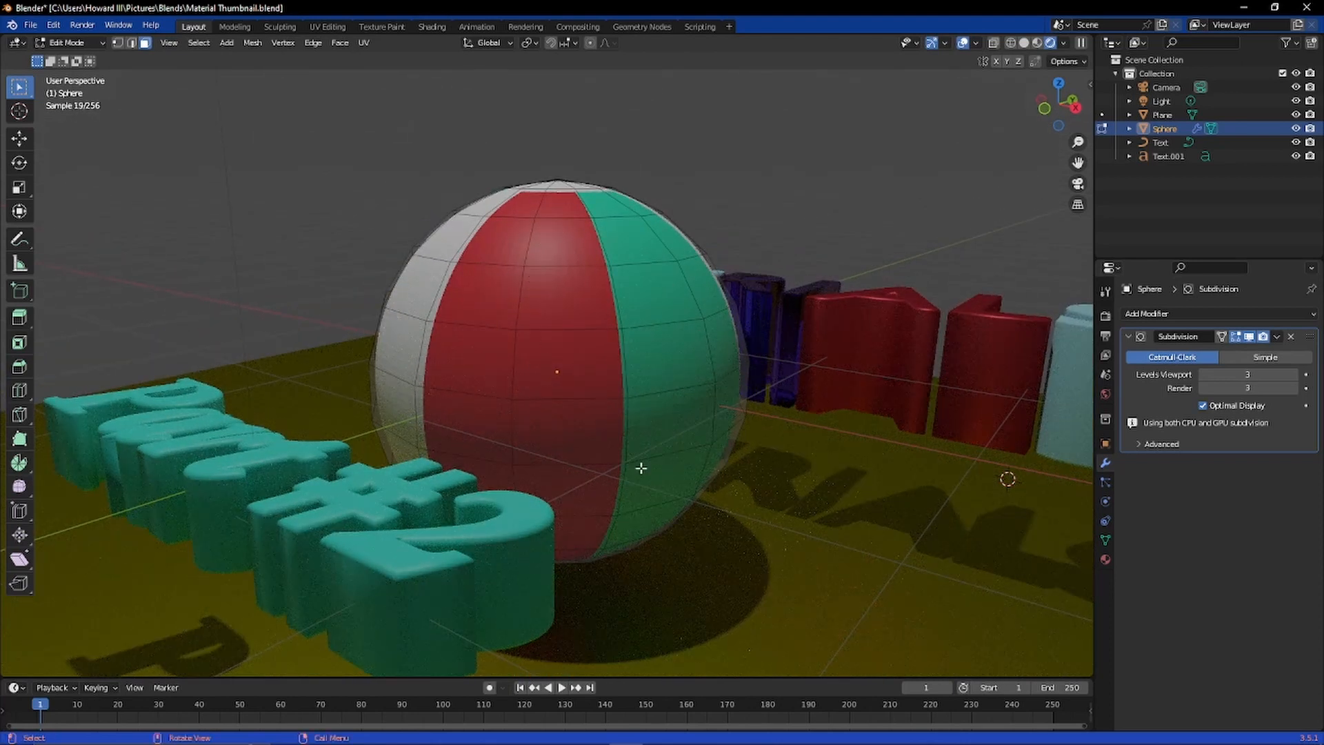
pyautogui.click(1275, 358)
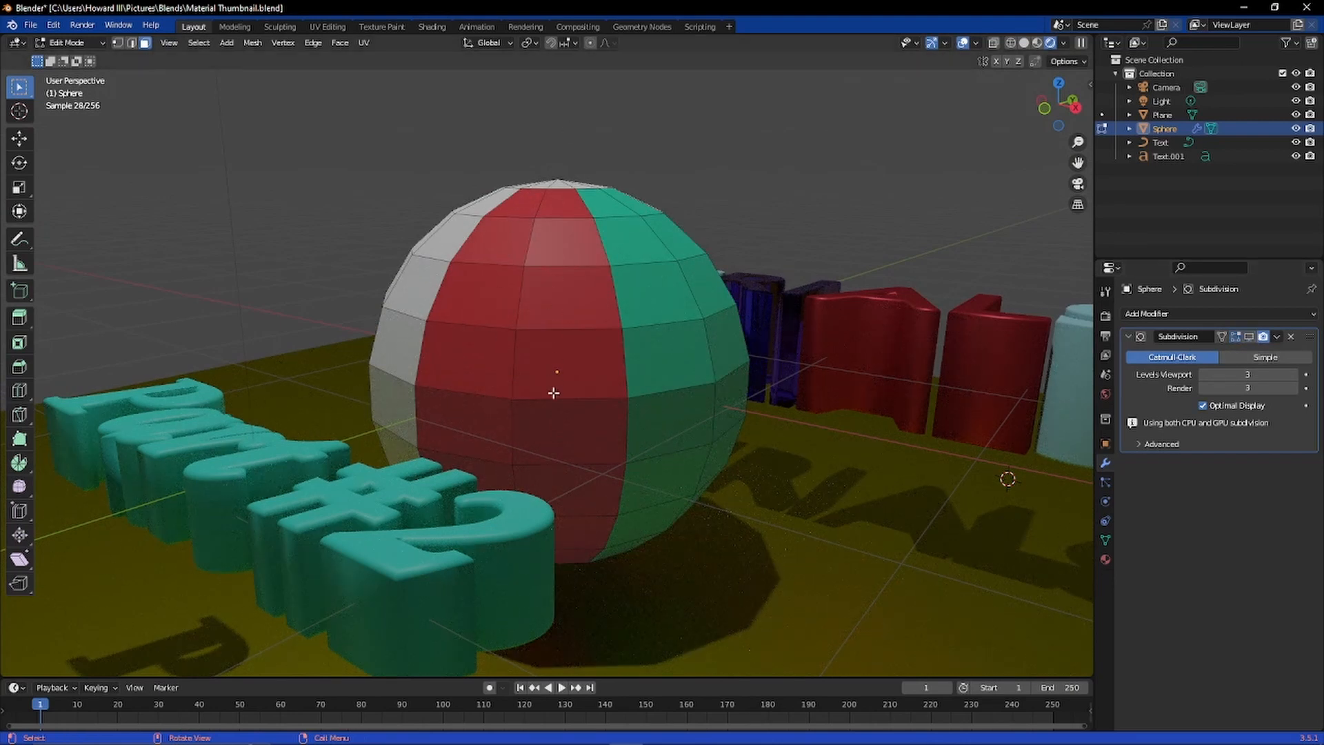
# Step: Select the two adjacent vertical face loops that form the ball's front red panel
pyautogui.keyDown('alt'); pyautogui.click(566, 291); pyautogui.keyUp('alt')
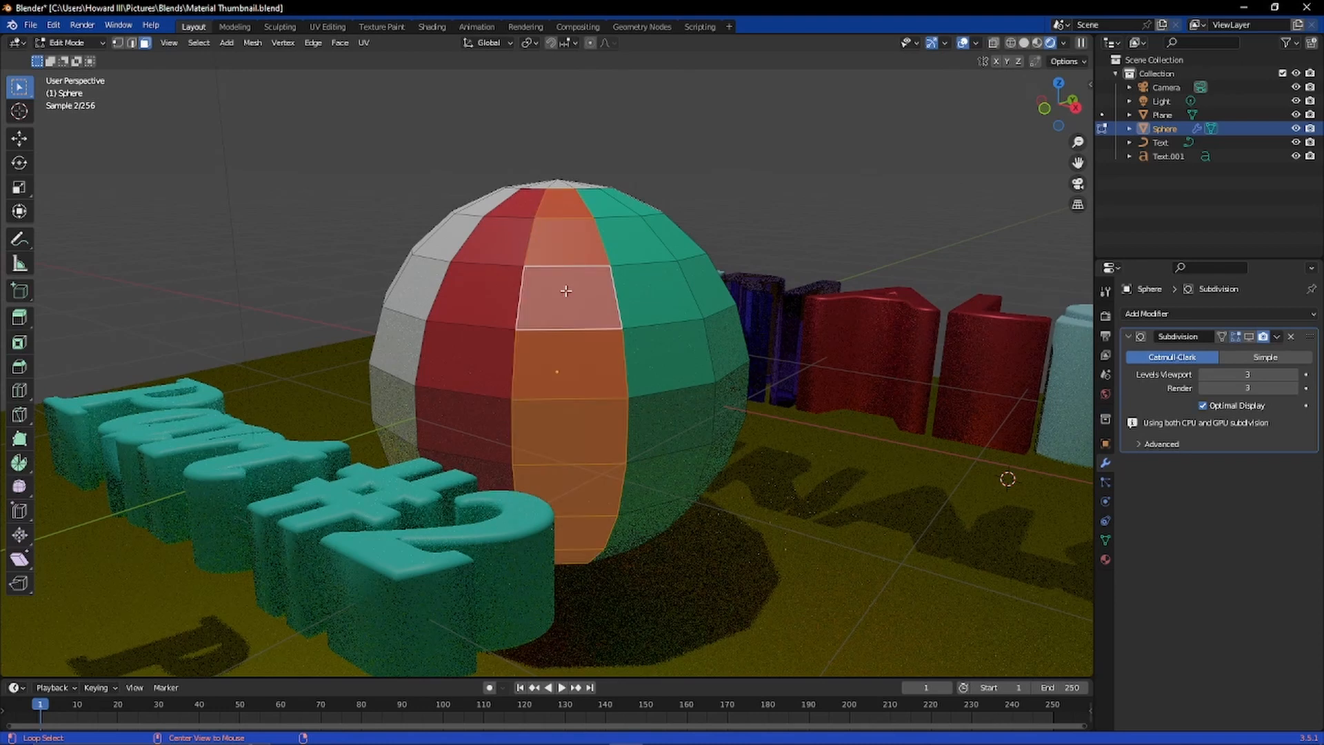
pyautogui.keyDown('alt'); pyautogui.click(462, 283); pyautogui.keyUp('alt')
pyautogui.keyDown('alt'); pyautogui.click(537, 286); pyautogui.keyUp('alt')
pyautogui.keyDown('alt'); pyautogui.click(559, 348); pyautogui.keyUp('alt')
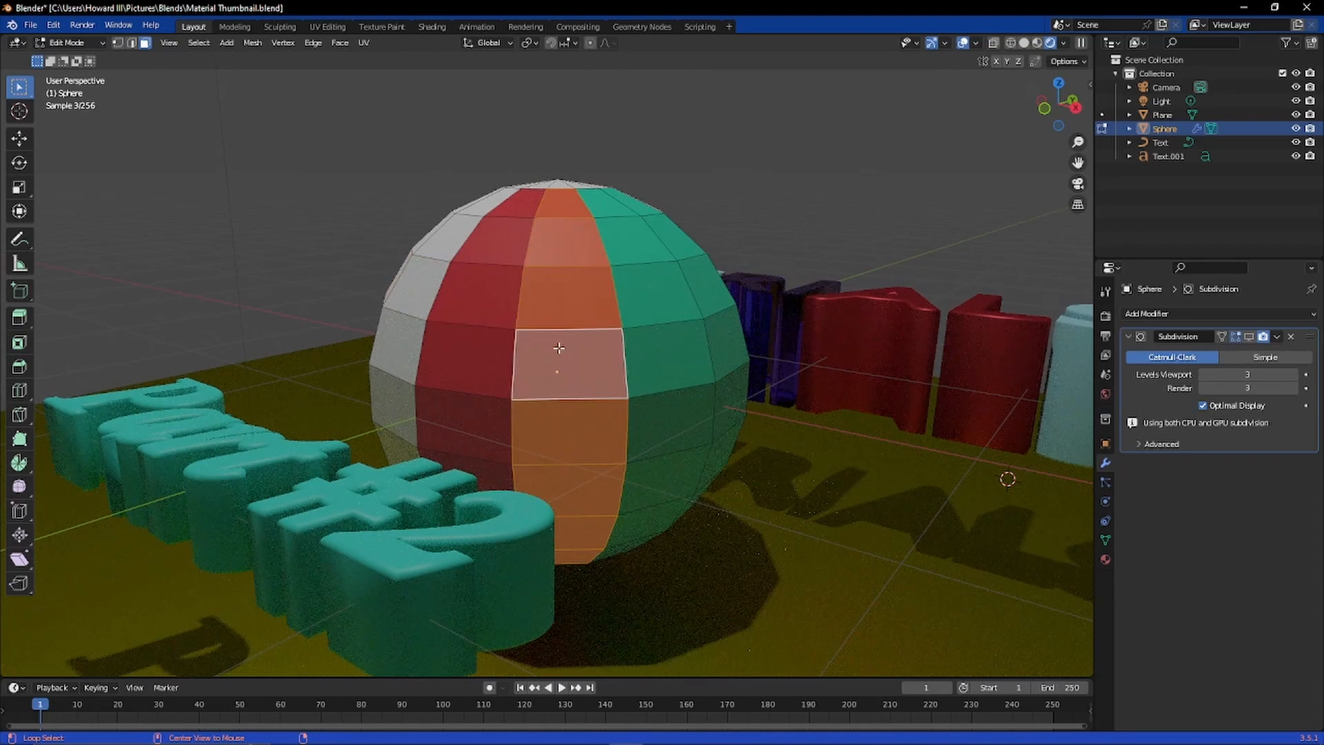
pyautogui.keyDown('alt'); pyautogui.keyDown('shift'); pyautogui.click(491, 348); pyautogui.keyUp('shift'); pyautogui.keyUp('alt')
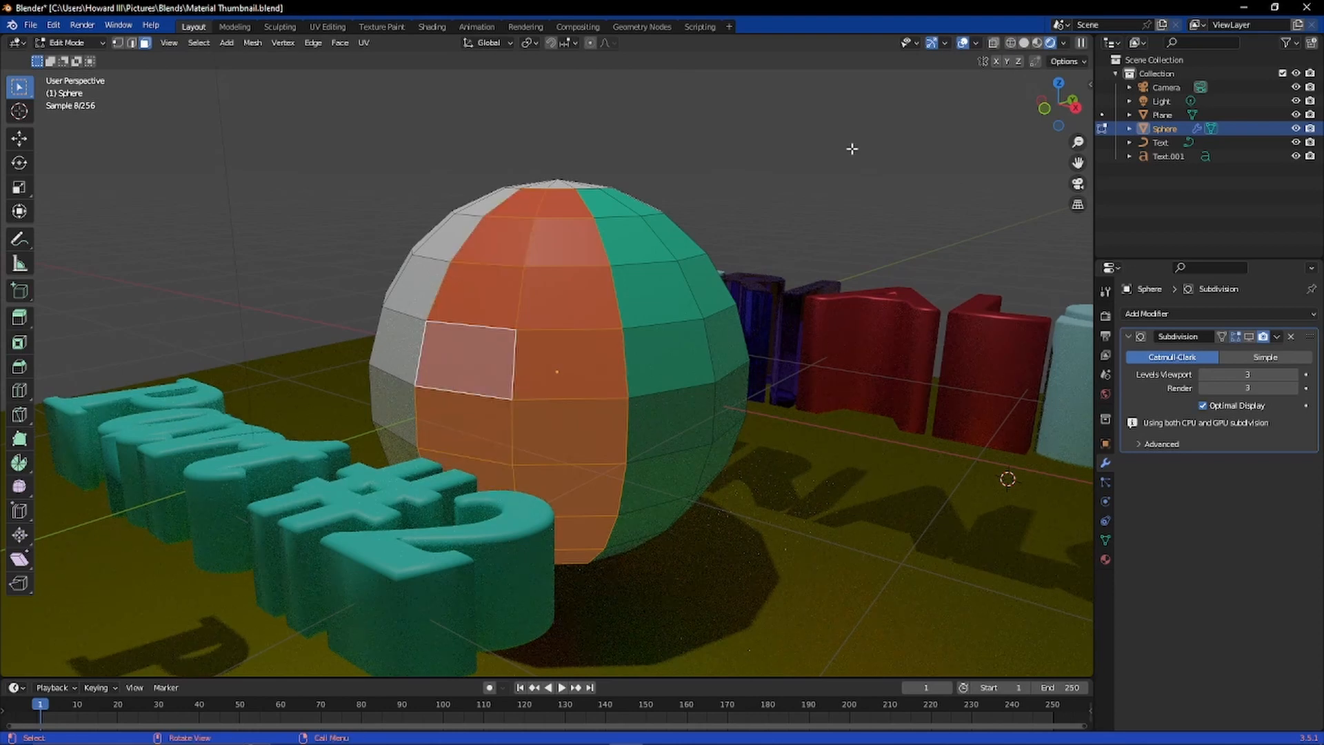
# Step: Examine the beach ball's material slots and the surface settings of the Black material
pyautogui.click(1106, 559)
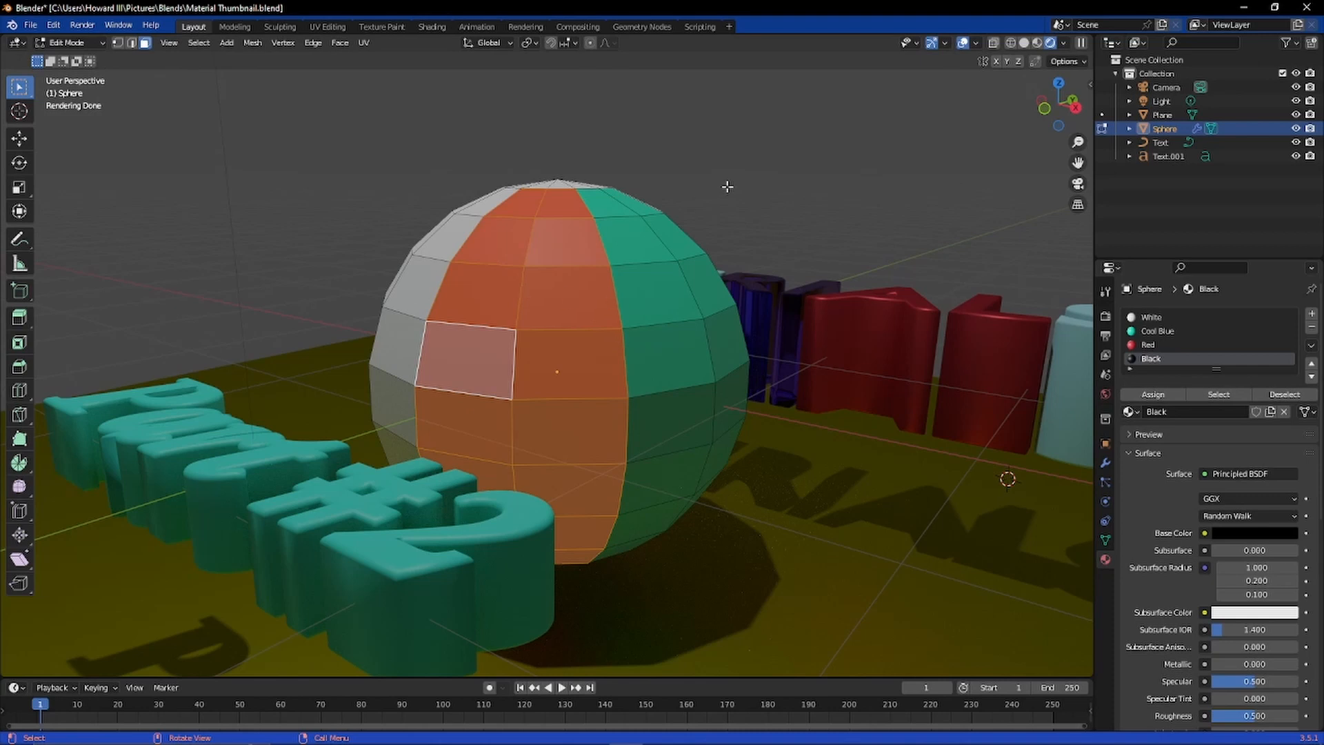
pyautogui.scroll(-4, 1253, 545)
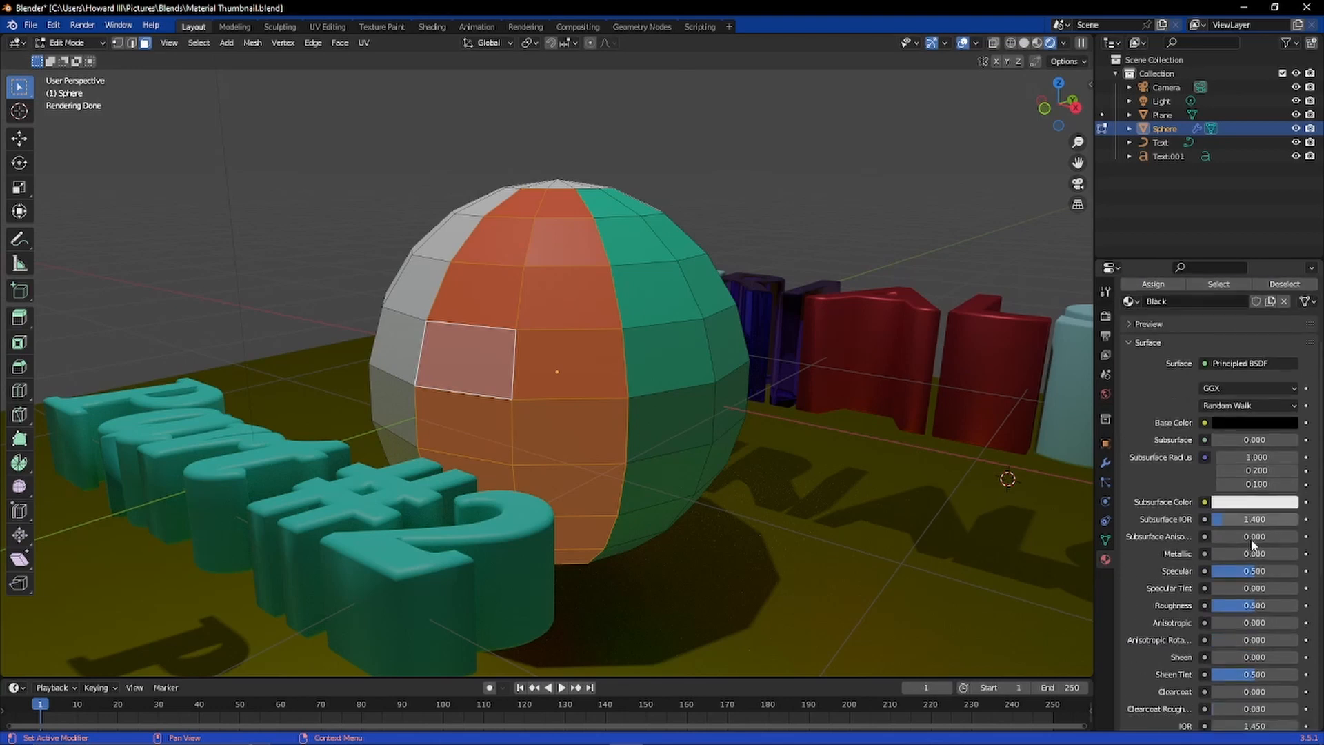
pyautogui.scroll(-2, 1254, 545)
pyautogui.scroll(6, 1253, 545)
pyautogui.scroll(2, 370, 364)
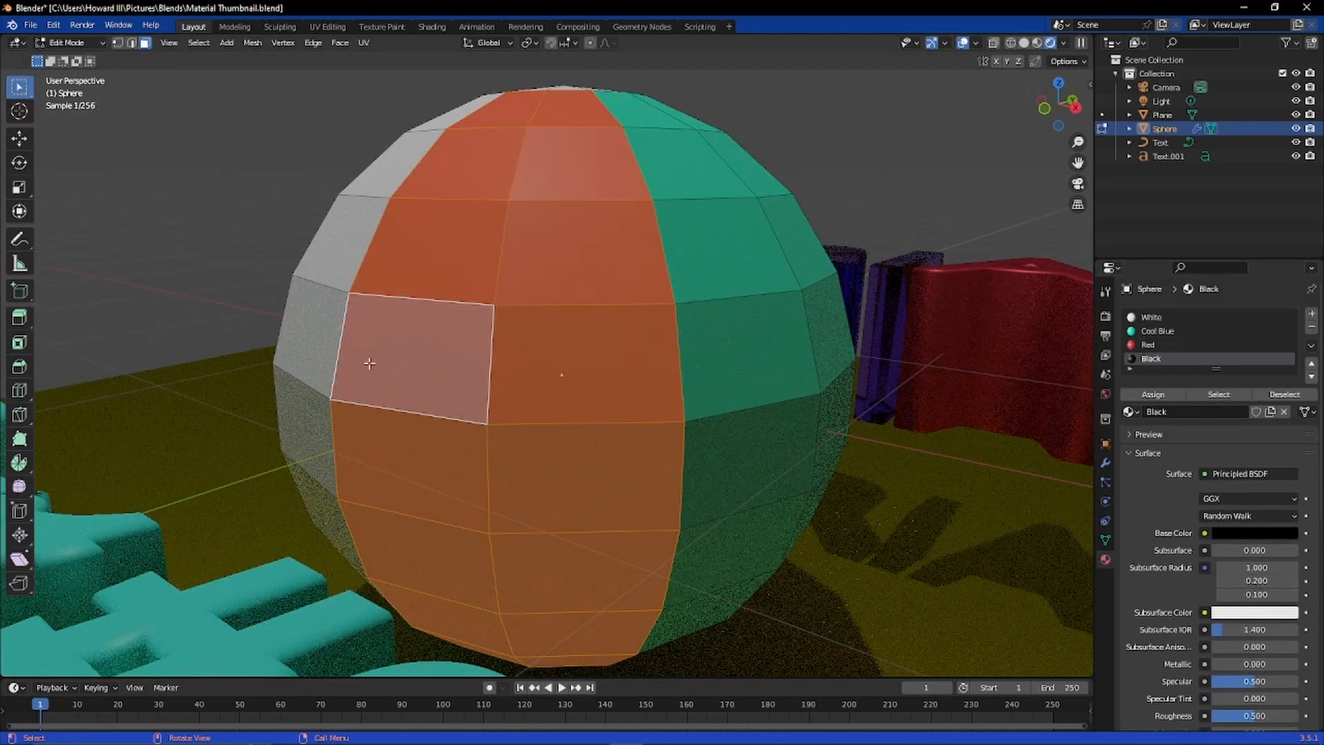
# Step: Examine the whole Materials thumbnail scene and the beach ball's Subdivision modifier settings
pyautogui.scroll(-5, 690, 276)
pyautogui.click(710, 213)
pyautogui.moveTo(709, 213); pyautogui.dragTo(745, 286, button='middle')
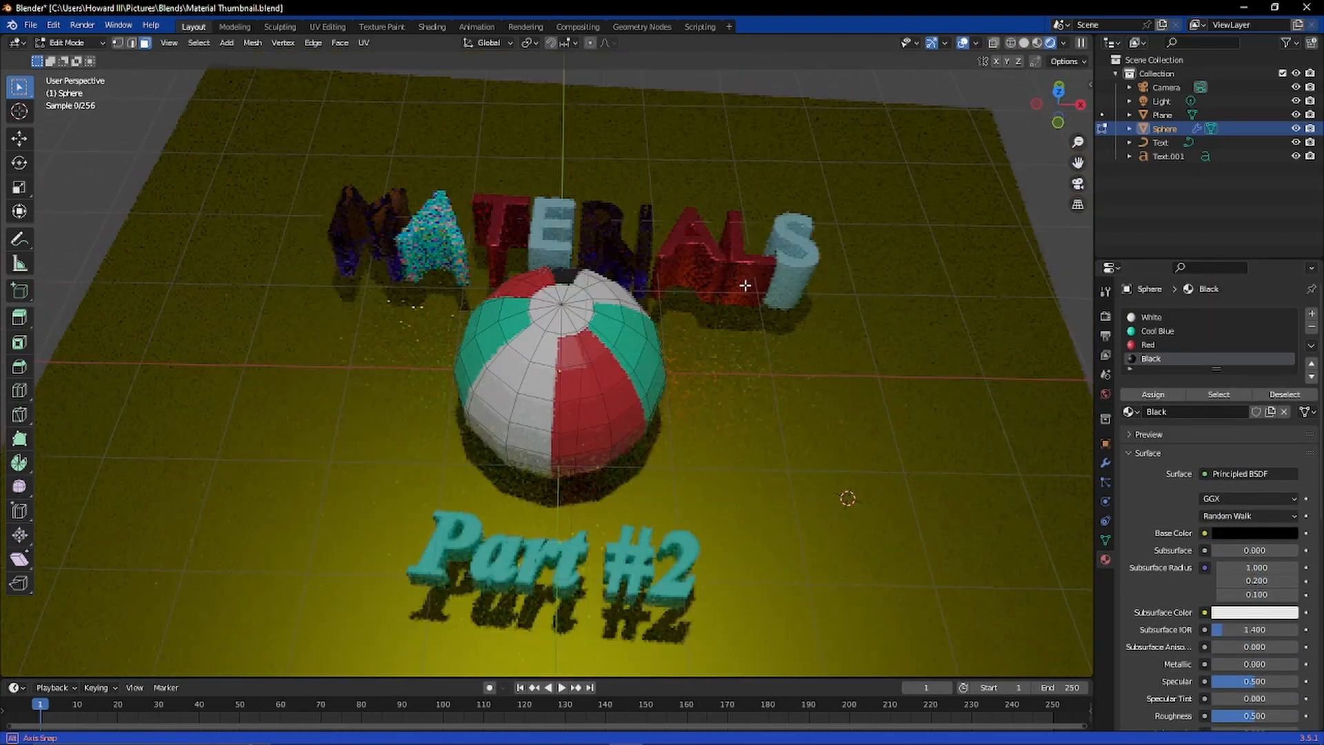
pyautogui.scroll(-1, 745, 285)
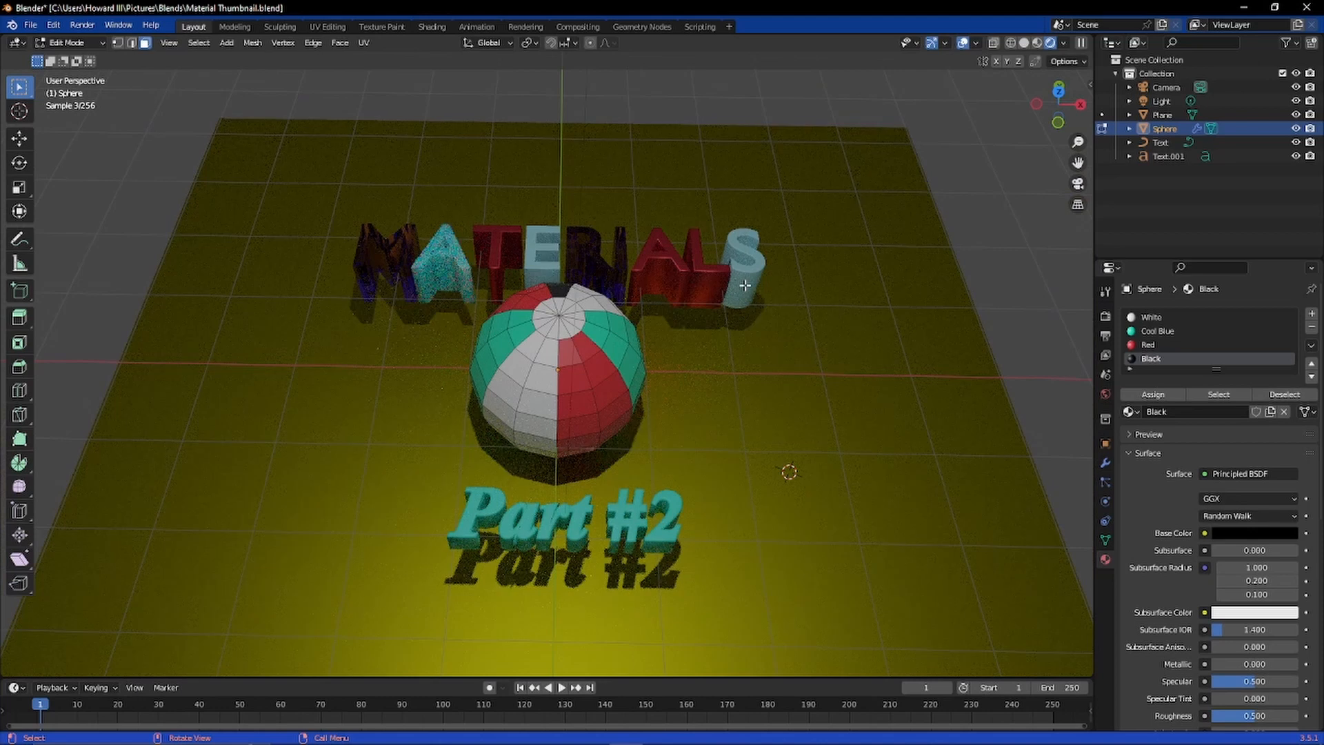
pyautogui.click(1112, 462)
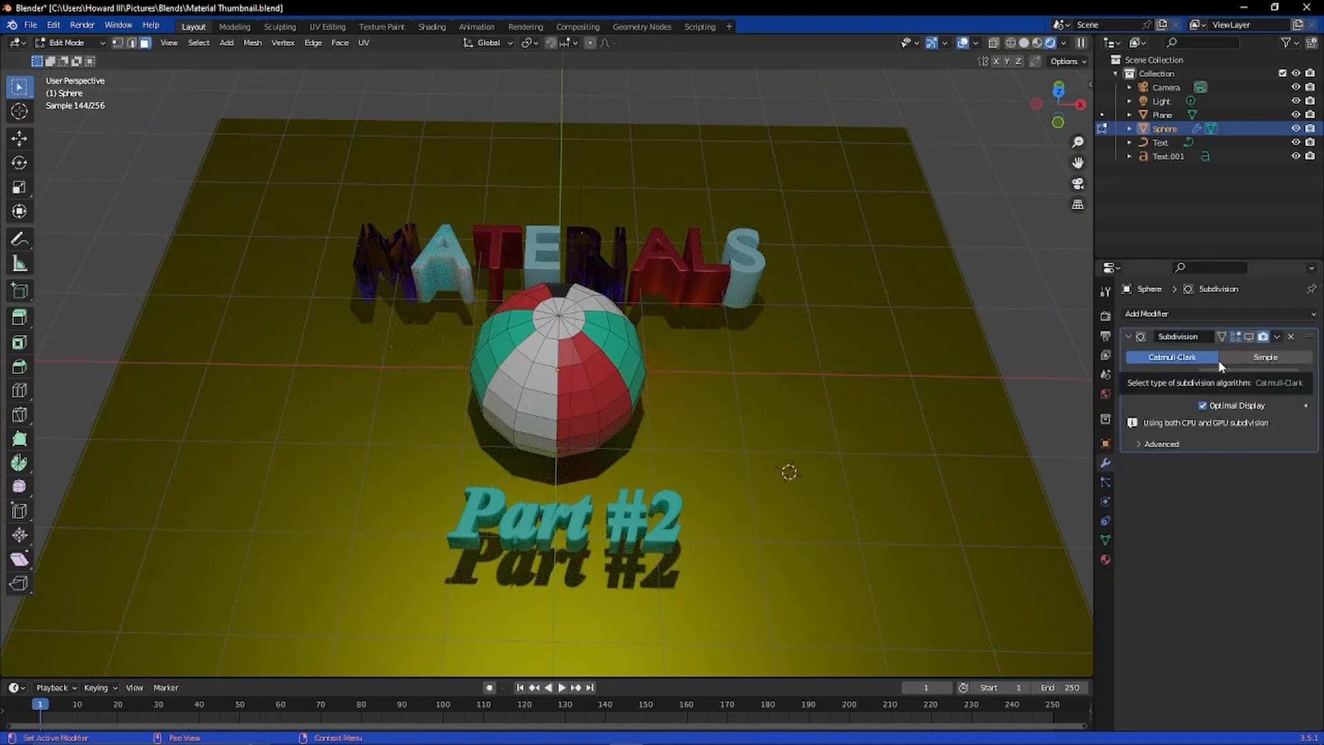
# Step: Start a new file without saving the changes to Material Thumbnail.blend
pyautogui.click(32, 24)
pyautogui.moveTo(100, 48)
pyautogui.click(185, 41)
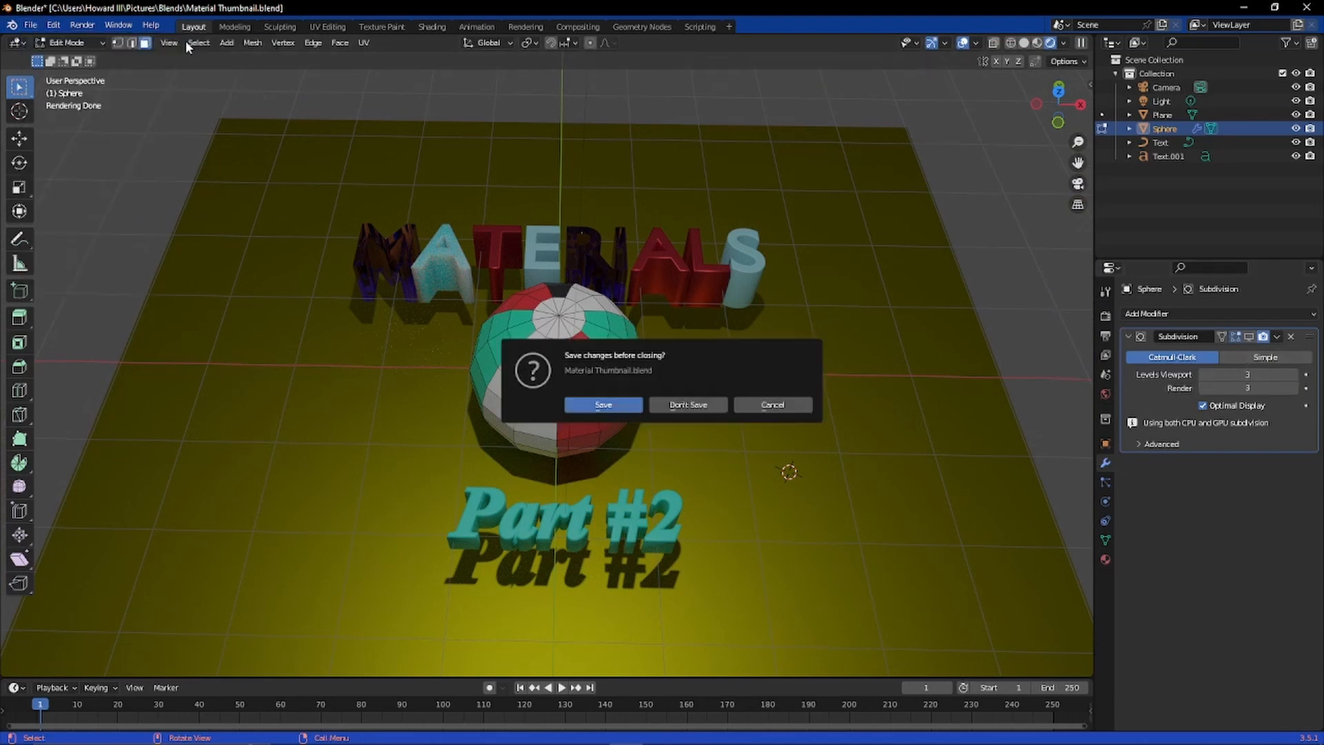
pyautogui.click(698, 404)
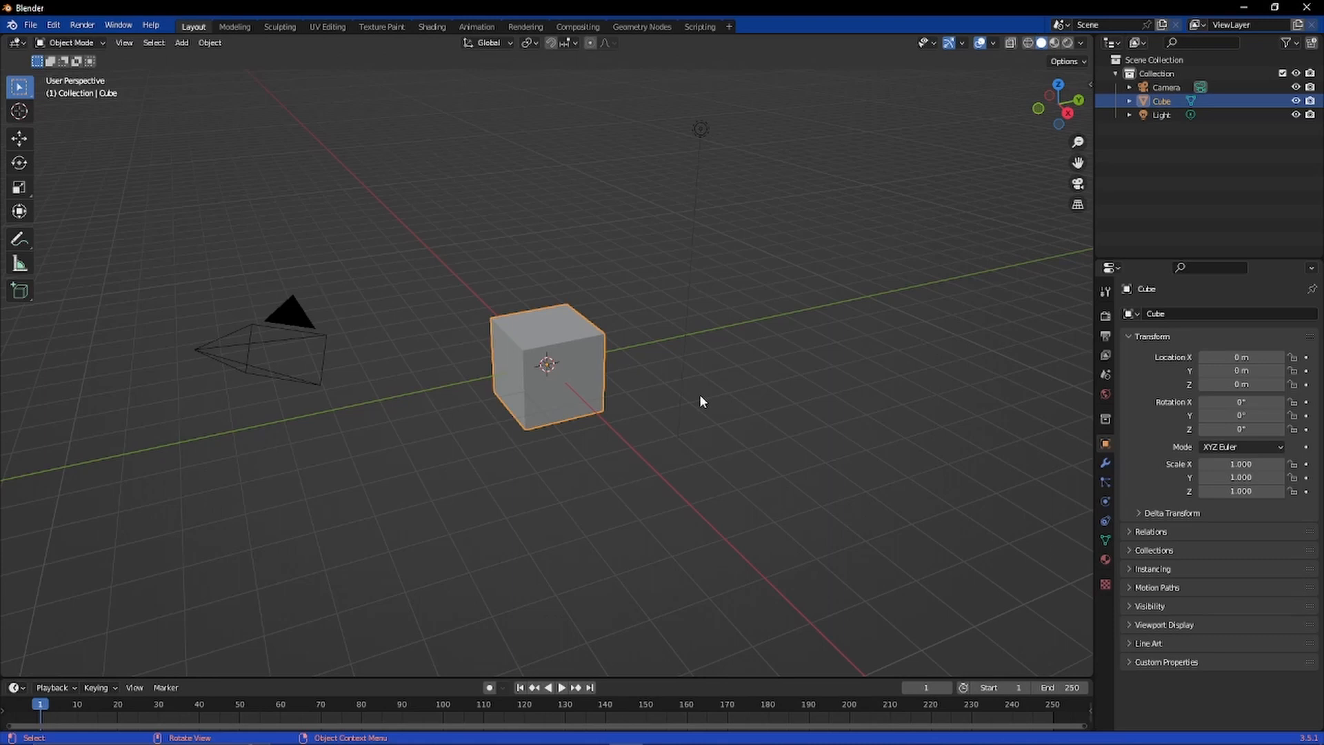
# Step: Examine the default cube's material and its surface shader settings
pyautogui.click(1105, 560)
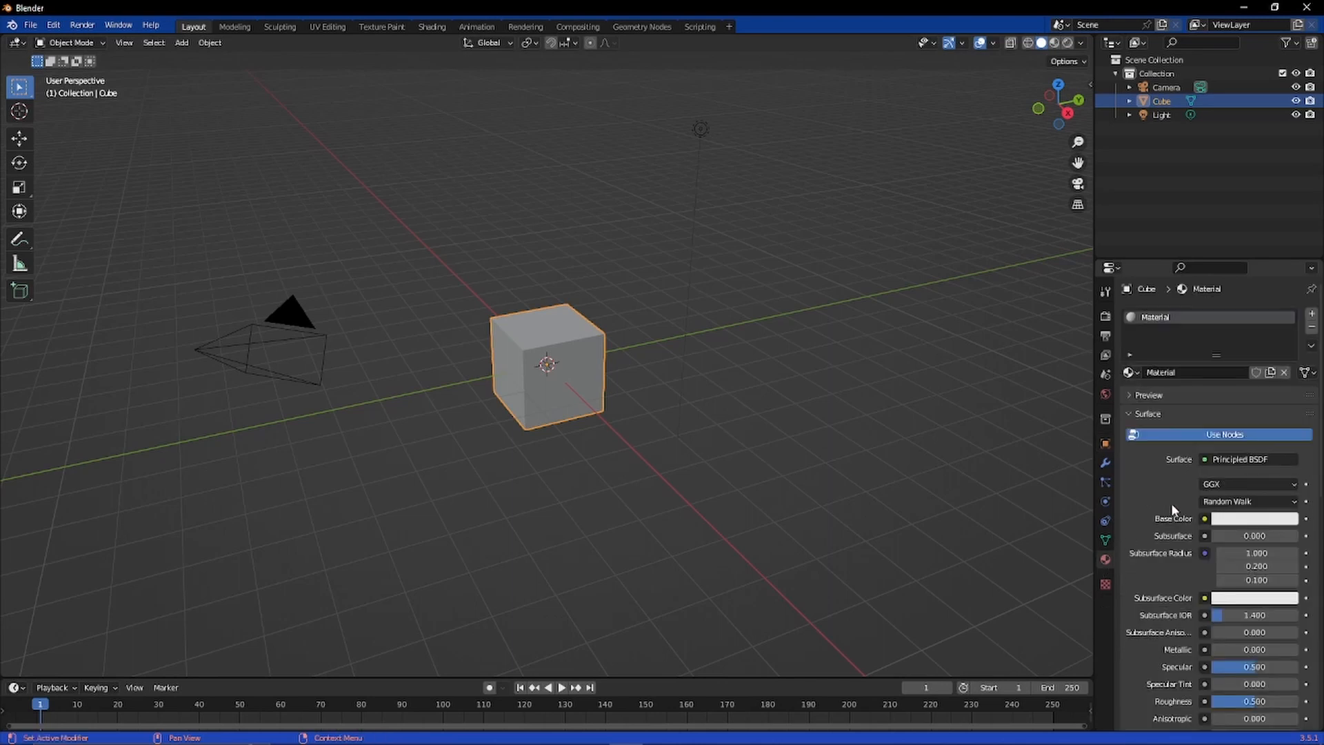
pyautogui.scroll(-1, 1171, 503)
pyautogui.click(1245, 432)
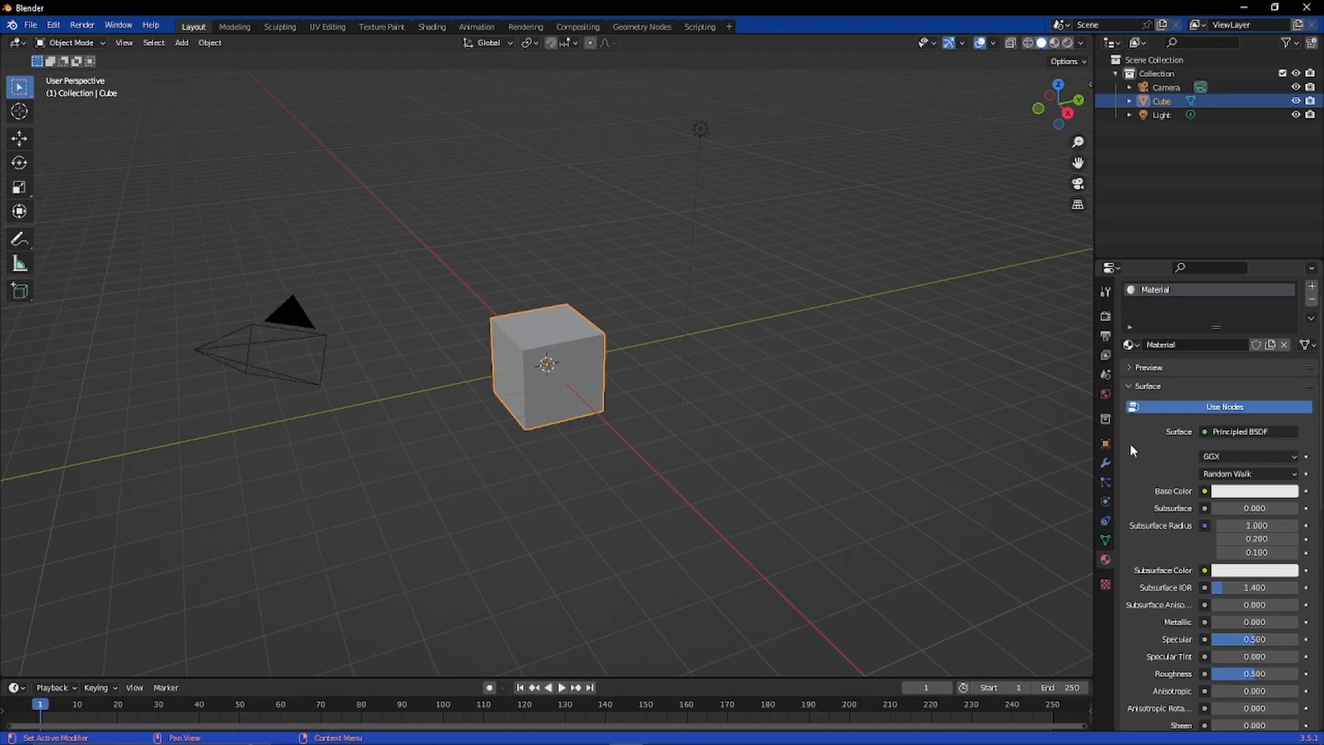
# Step: Delete the default cube and add a text object at the world origin
pyautogui.moveTo(512, 263); pyautogui.dragTo(558, 341, button='middle')
pyautogui.press('Delete')
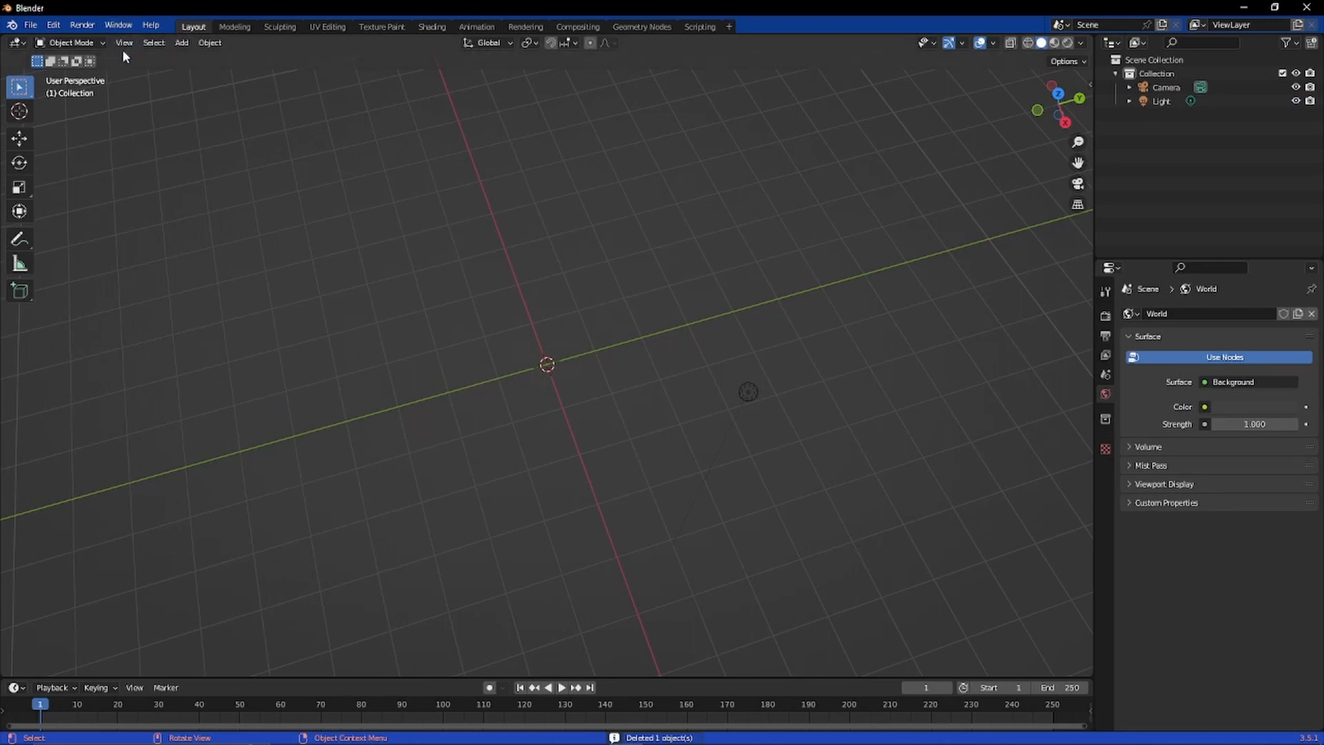
pyautogui.click(182, 42)
pyautogui.moveTo(207, 61)
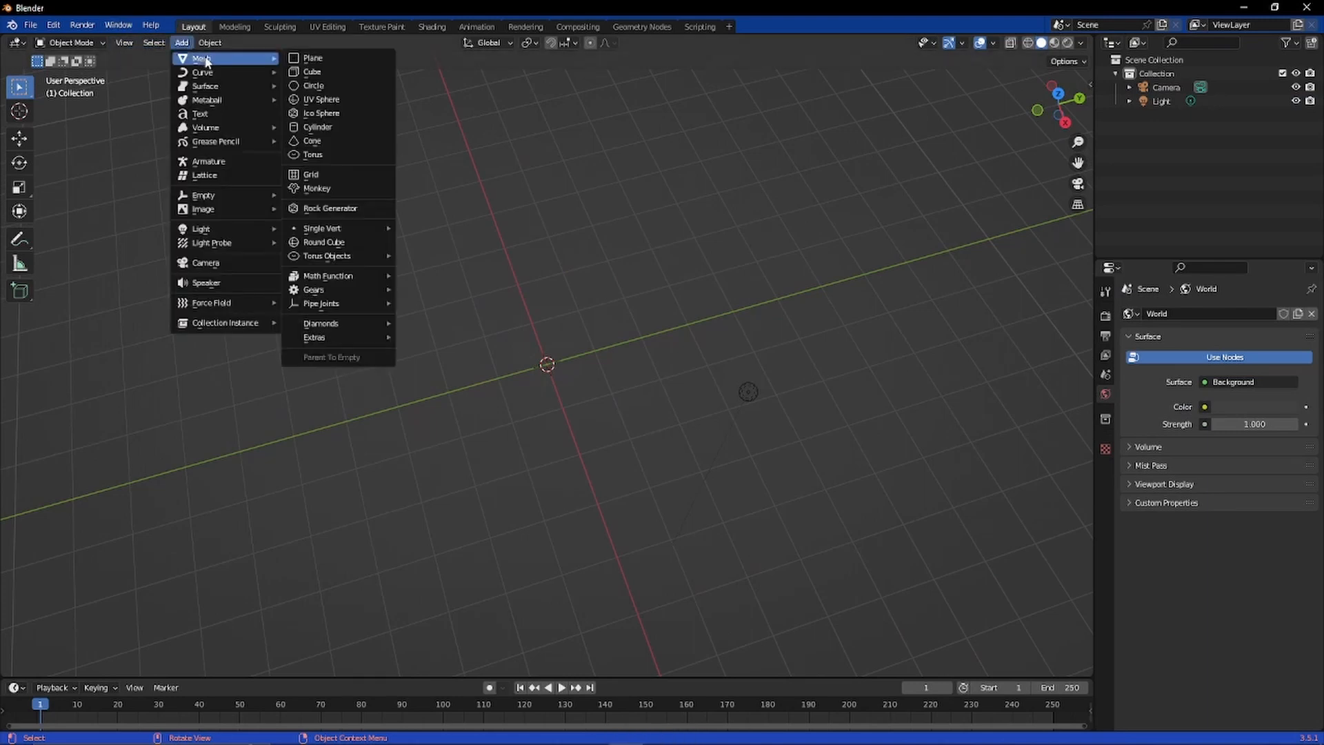
pyautogui.click(201, 113)
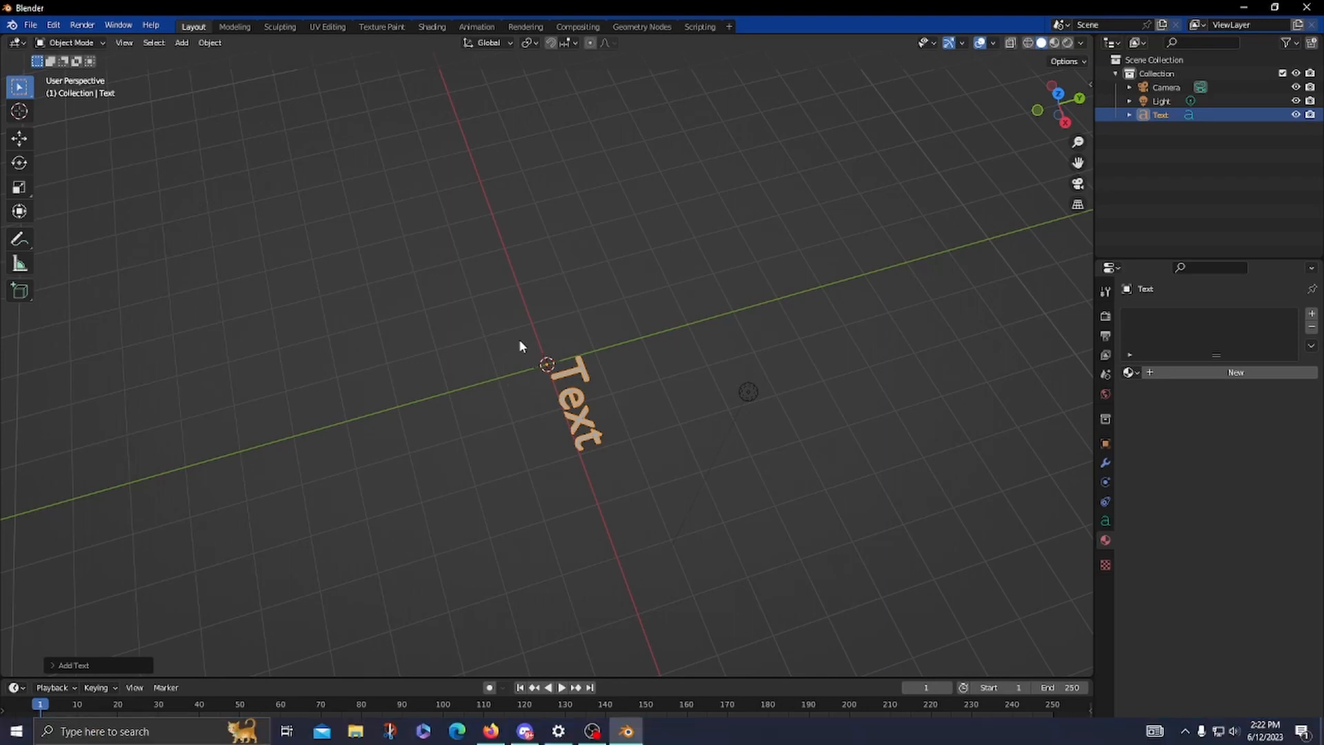
# Step: Switch the viewport to Material Preview shading with the text object in close view
pyautogui.moveTo(519, 339); pyautogui.dragTo(661, 360, button='middle')
pyautogui.scroll(5, 662, 361)
pyautogui.moveTo(550, 376); pyautogui.dragTo(697, 344, button='middle')
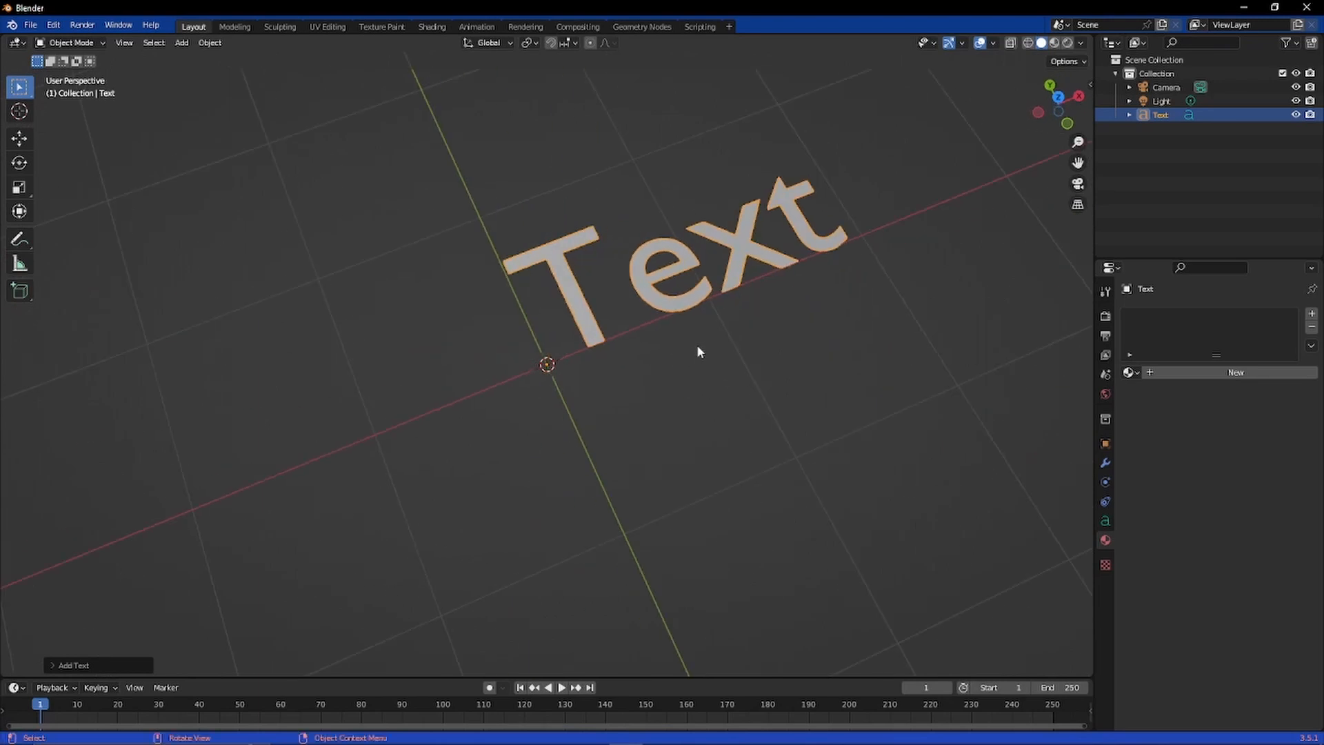
pyautogui.moveTo(816, 322)
pyautogui.mouseDown(button='middle')
pyautogui.moveTo(606, 384)
pyautogui.moveTo(650, 402)
pyautogui.moveTo(481, 425)
pyautogui.moveTo(556, 431)
pyautogui.moveTo(580, 412)
pyautogui.mouseUp(button='middle')
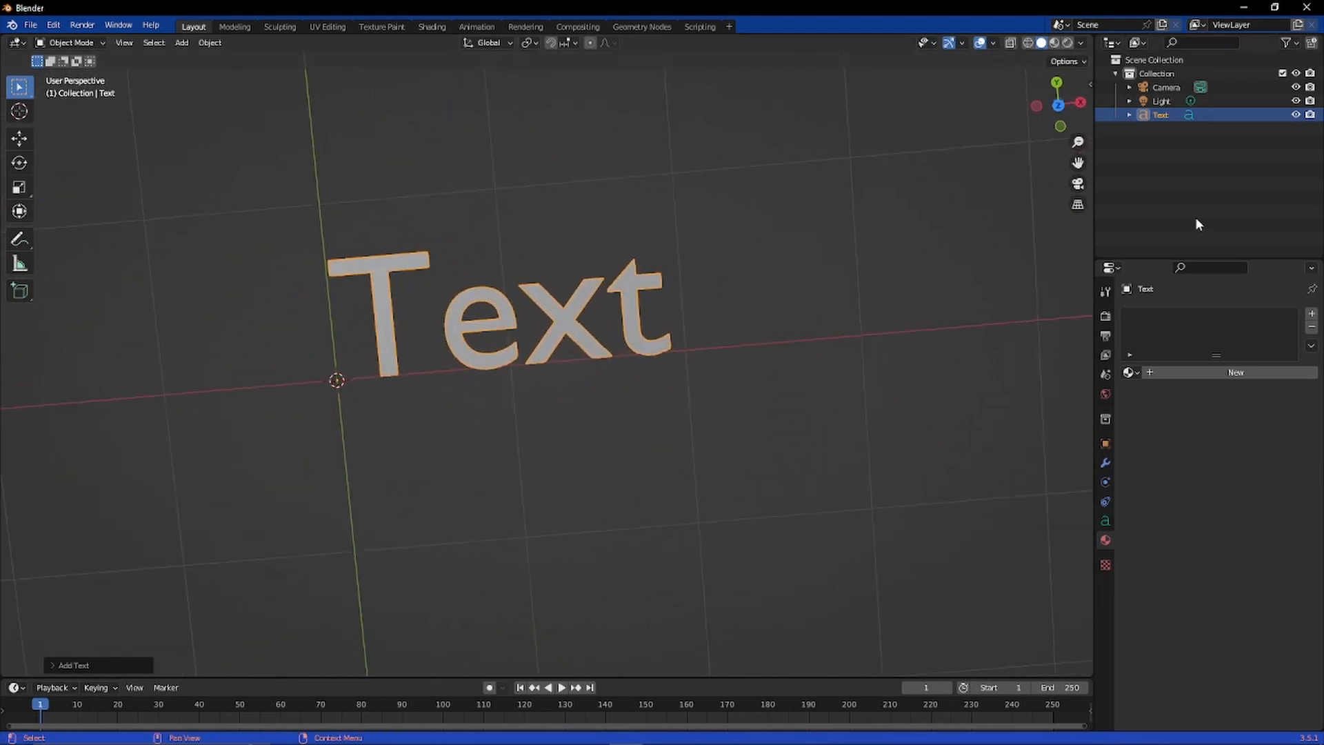
pyautogui.click(1057, 44)
pyautogui.moveTo(800, 360)
pyautogui.mouseDown(button='middle')
pyautogui.moveTo(782, 432)
pyautogui.moveTo(896, 497)
pyautogui.mouseUp(button='middle')
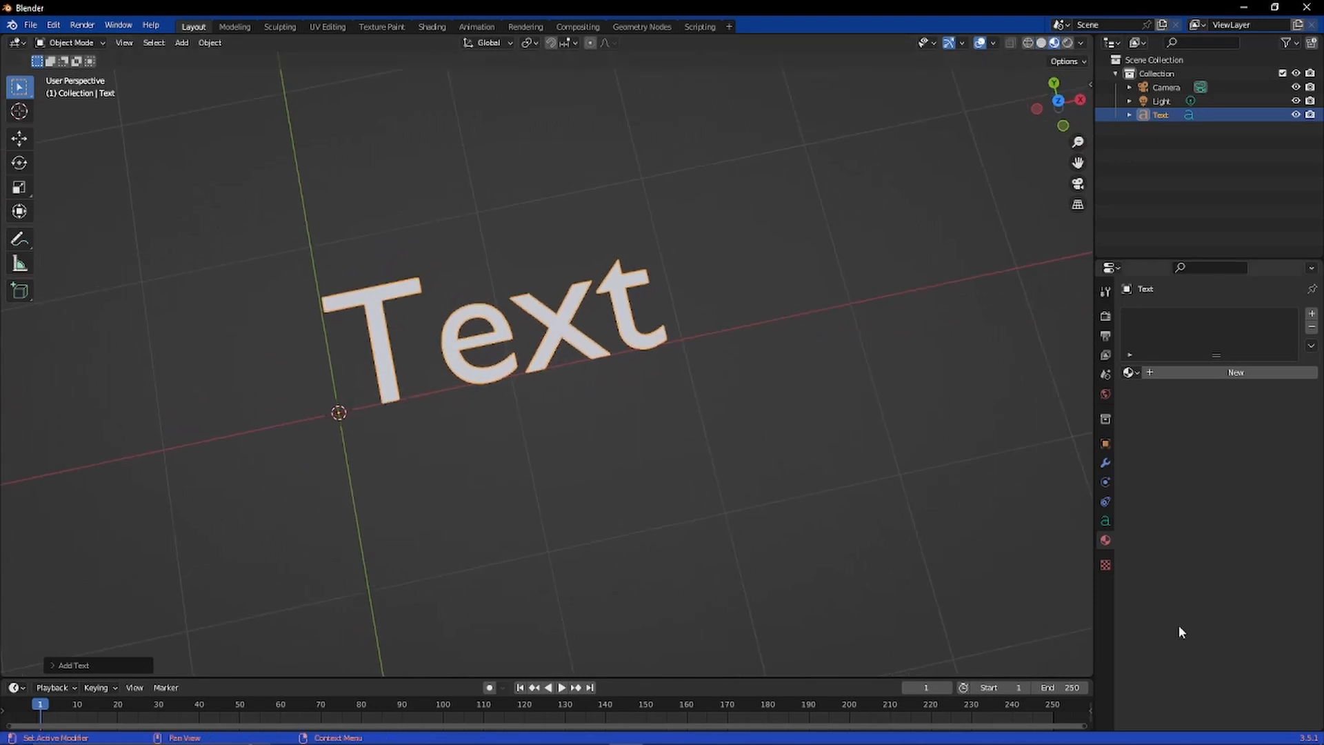
# Step: Create a new material on the text object and name it Goobah
pyautogui.click(1164, 371)
pyautogui.moveTo(1014, 514); pyautogui.dragTo(983, 509, button='middle')
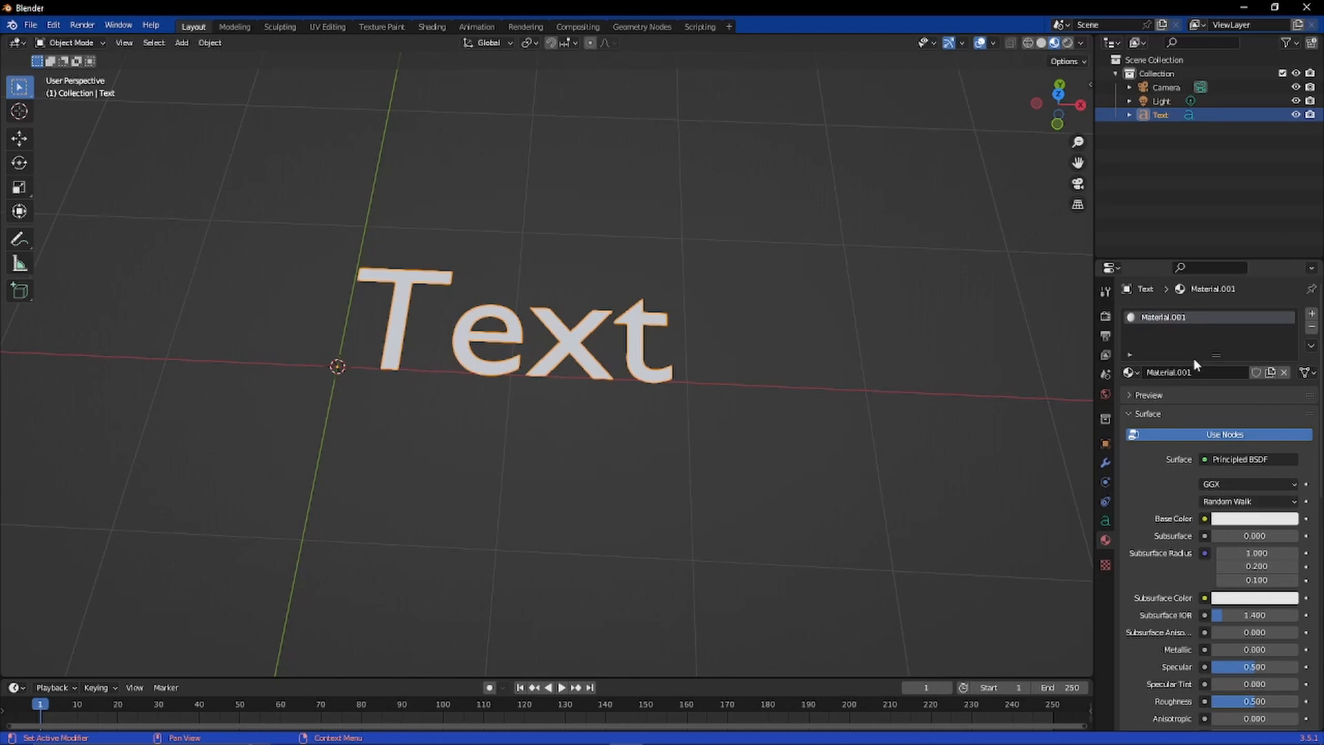
pyautogui.doubleClick(1173, 321)
pyautogui.write('Goobah')
pyautogui.press('Return')
# Step: Set the Goobah material's base color to bright cyan
pyautogui.moveTo(614, 296); pyautogui.dragTo(619, 433, button='middle')
pyautogui.keyDown('shift'); pyautogui.moveTo(609, 387); pyautogui.dragTo(724, 452, button='middle'); pyautogui.keyUp('shift')
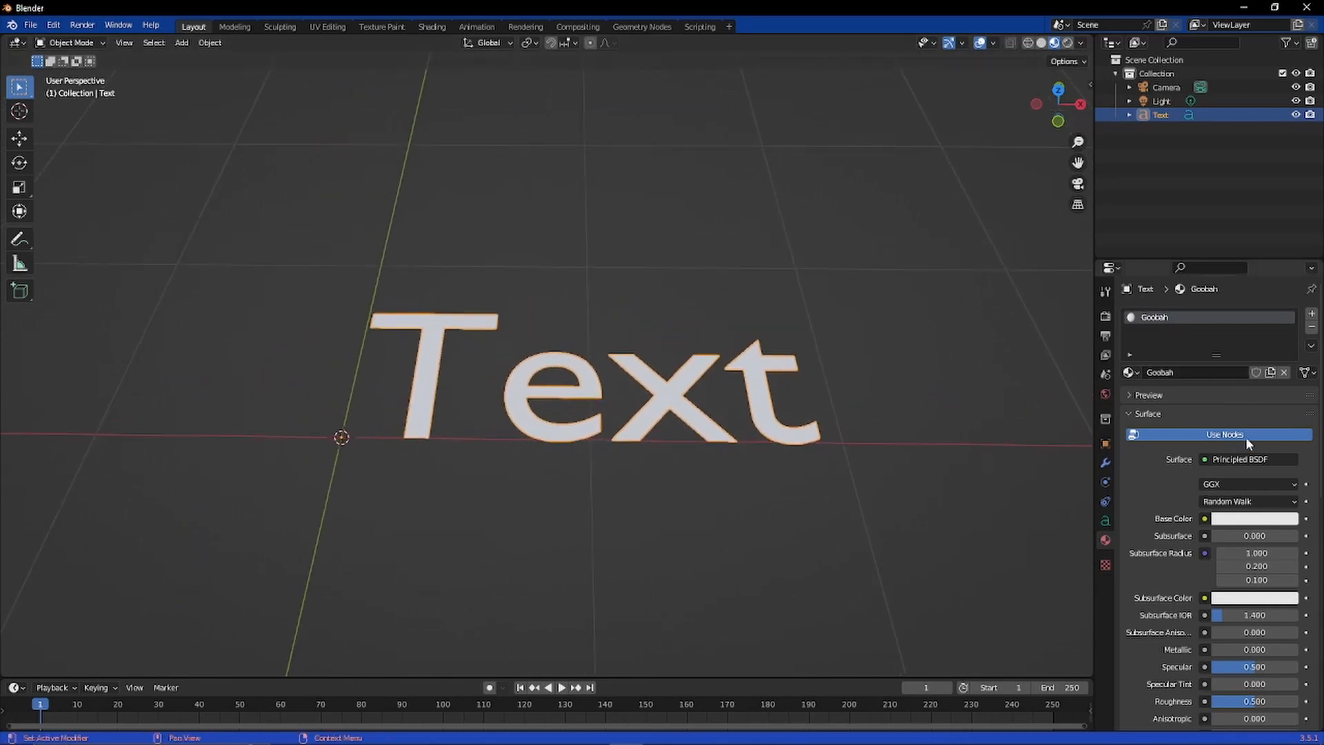
pyautogui.scroll(-4, 704, 562)
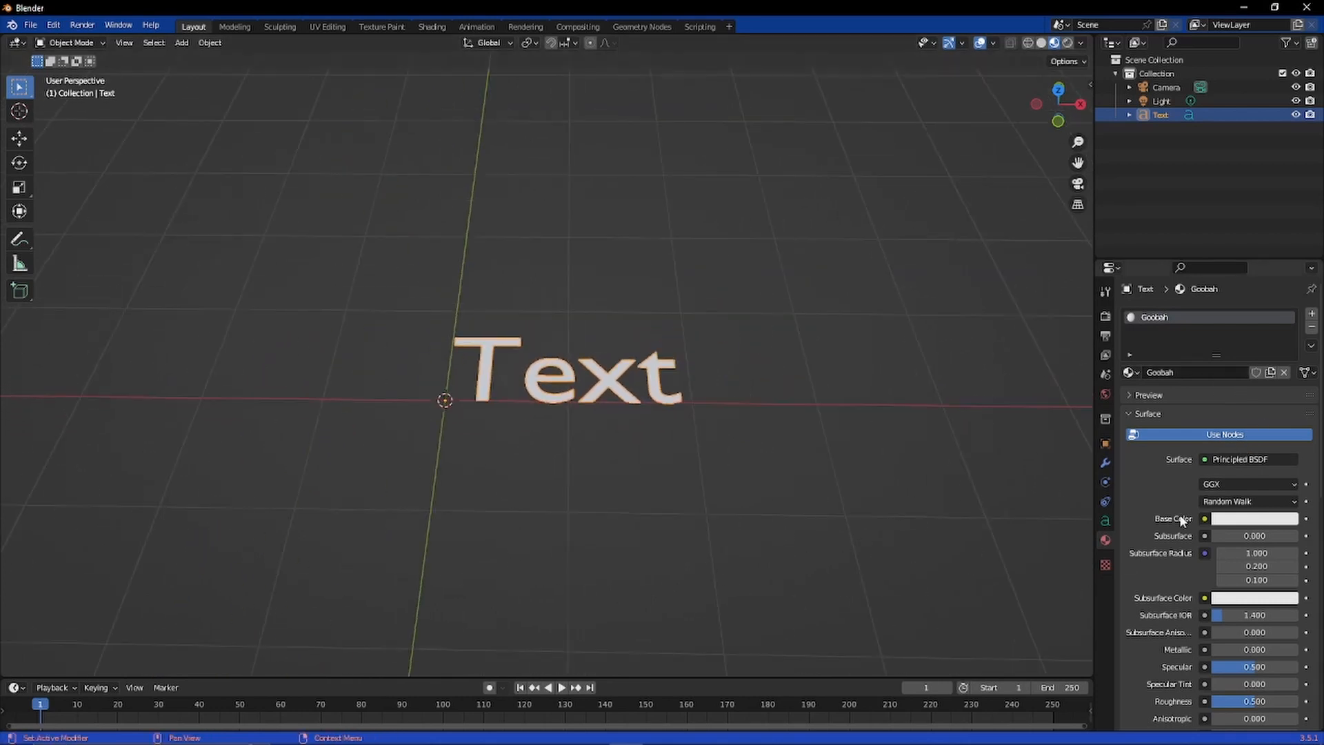
pyautogui.click(1255, 518)
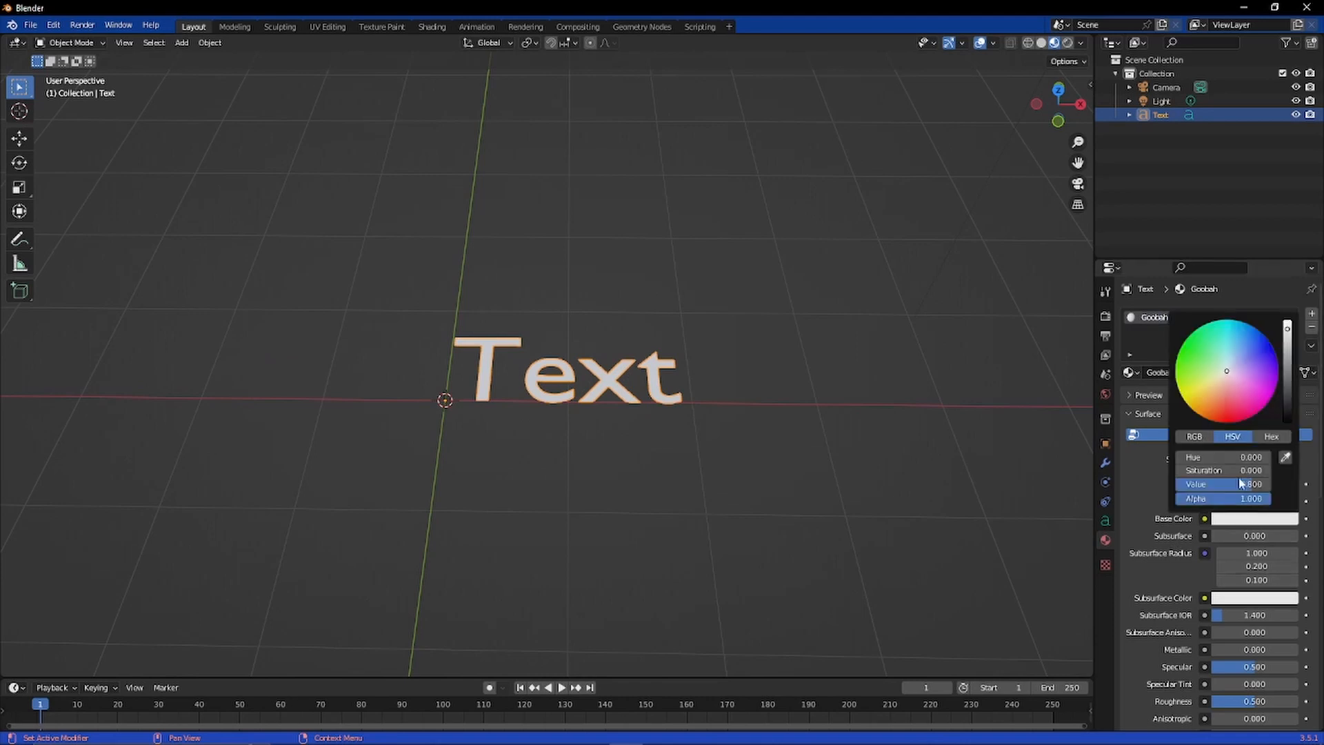
pyautogui.moveTo(1220, 372); pyautogui.dragTo(1226, 324)
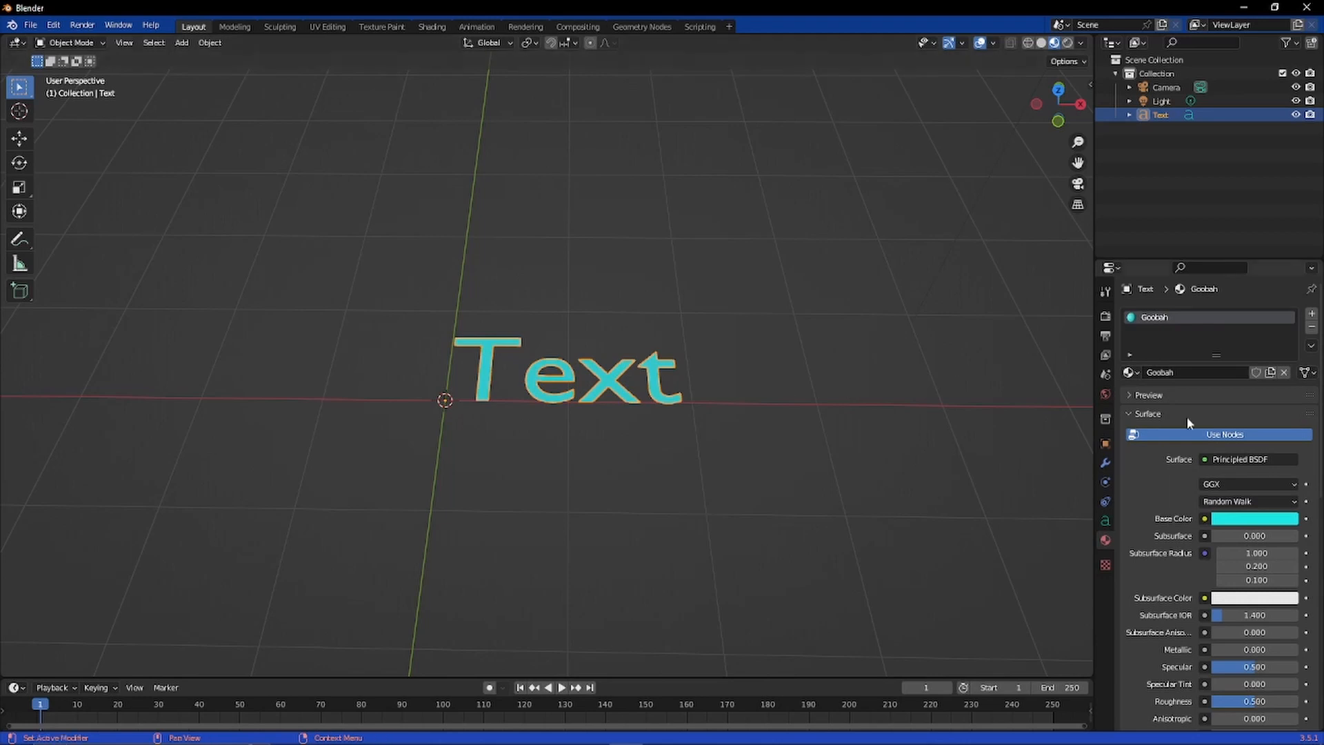
# Step: Change the Goobah material's surface shader to Glossy BSDF and switch the viewport to Rendered shading
pyautogui.click(1246, 458)
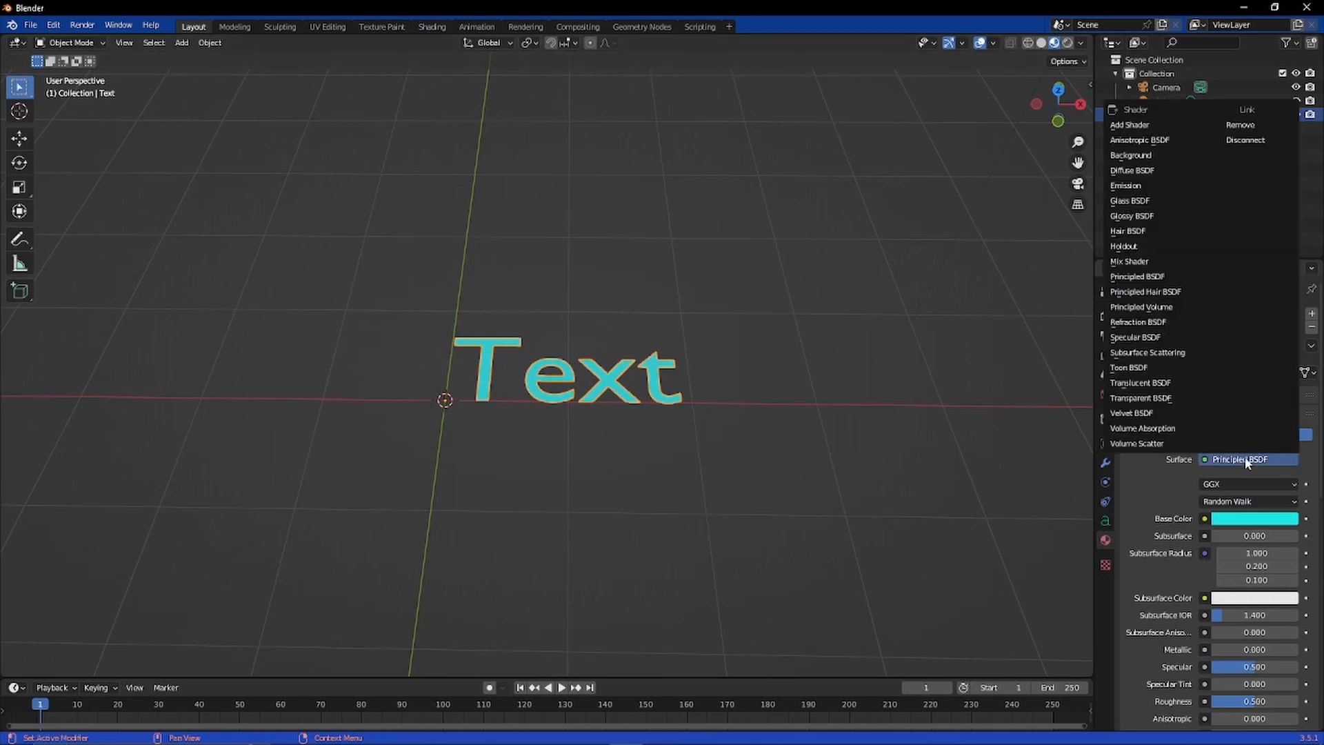
pyautogui.click(1144, 217)
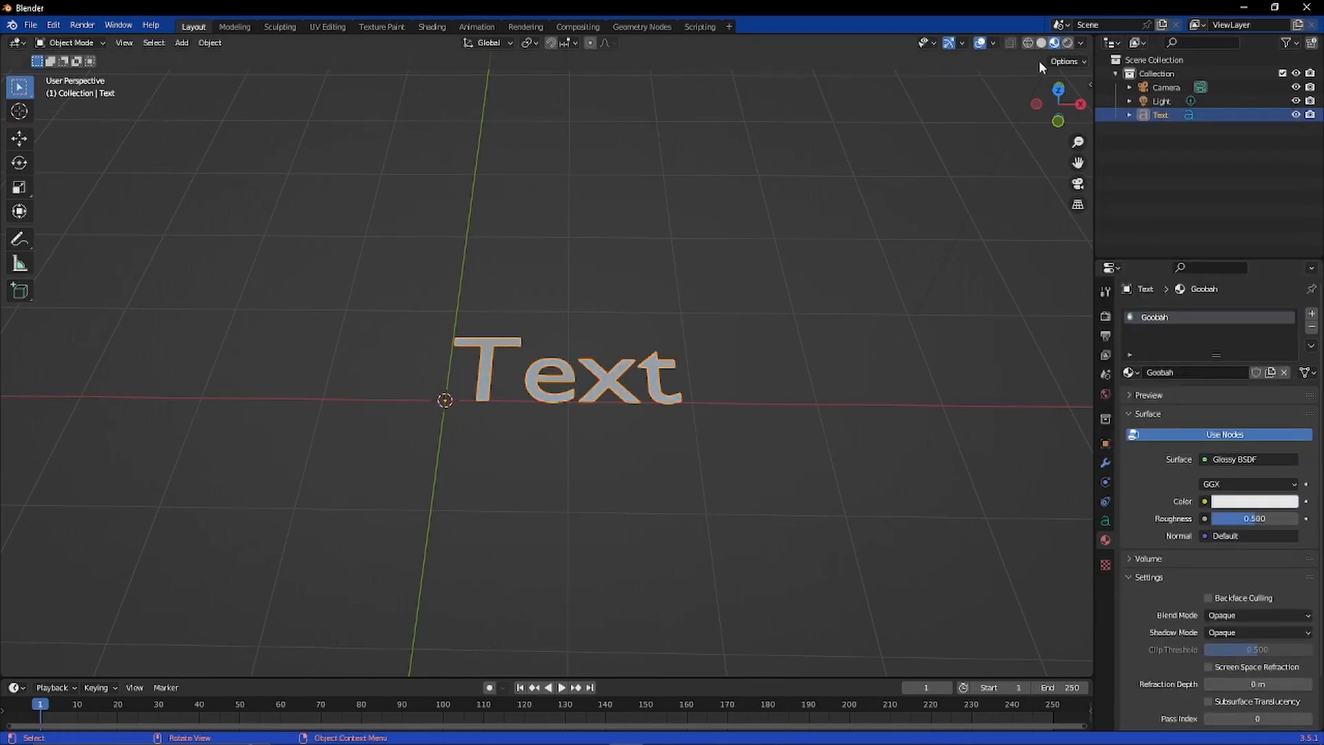
pyautogui.click(1068, 42)
pyautogui.scroll(2, 792, 347)
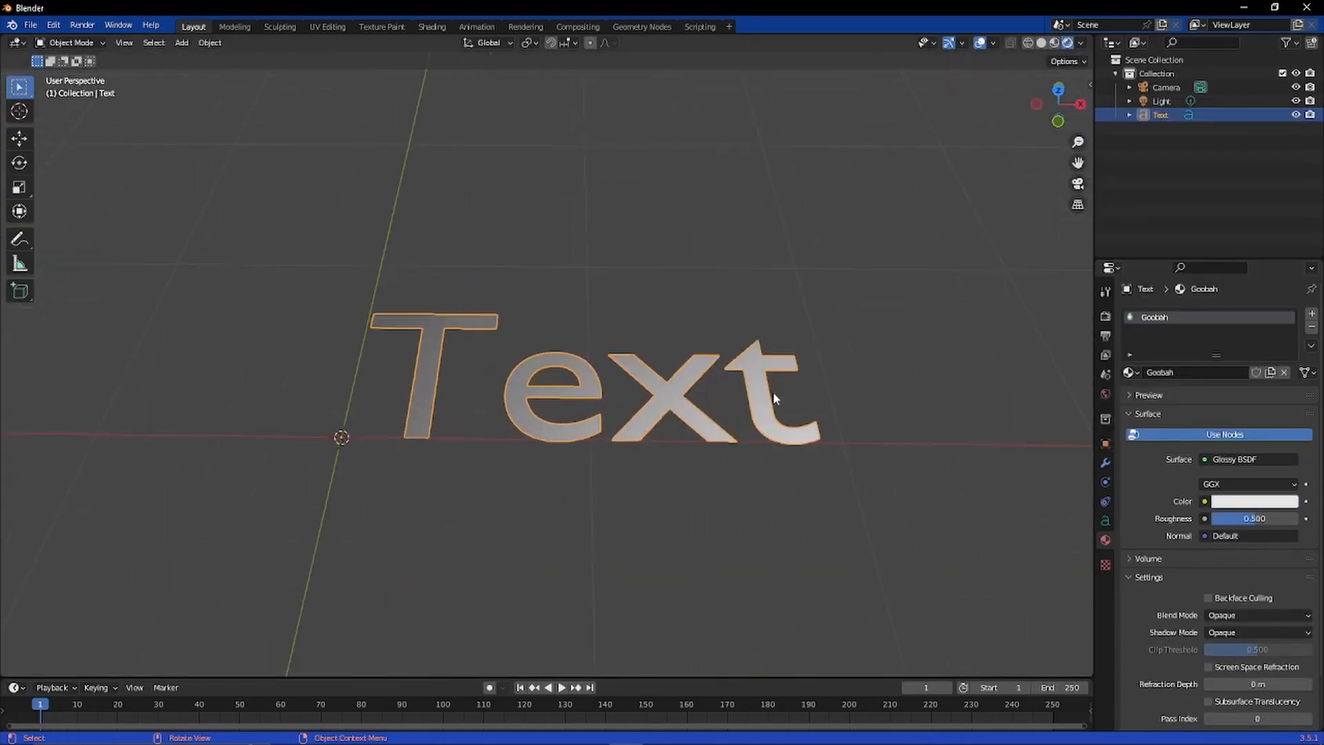
pyautogui.moveTo(772, 392); pyautogui.dragTo(862, 413, button='middle')
# Step: Set the Glossy BSDF color to light green, with hue about 0.38 and saturation about 0.70
pyautogui.click(1278, 503)
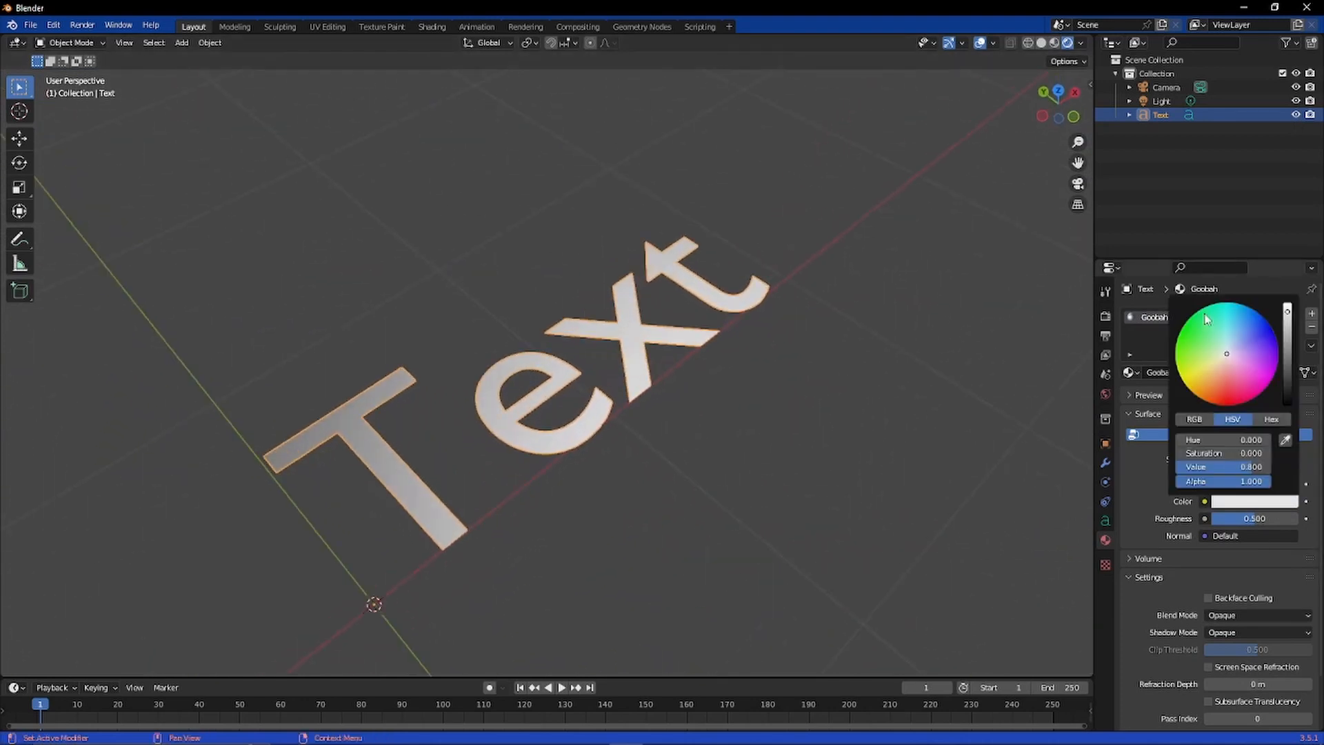
pyautogui.moveTo(1207, 318); pyautogui.dragTo(1214, 337)
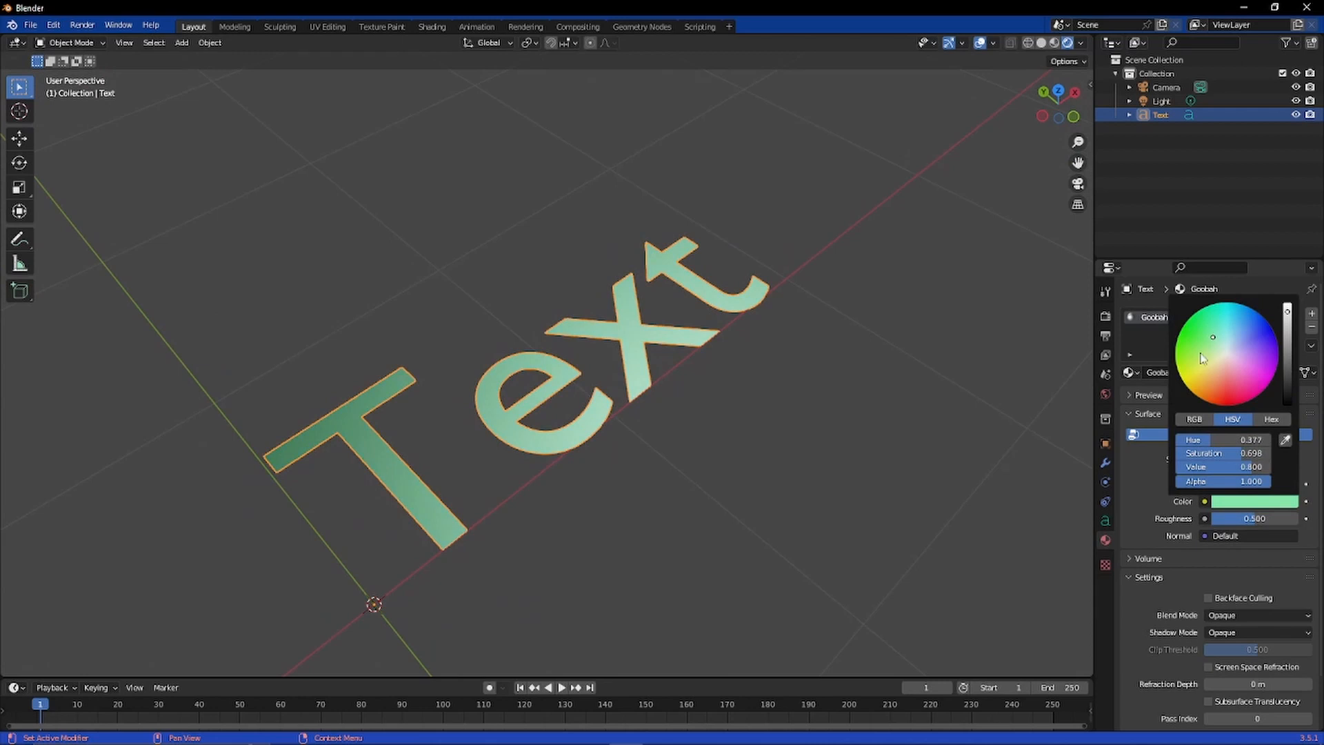
pyautogui.moveTo(593, 469); pyautogui.dragTo(490, 462, button='middle')
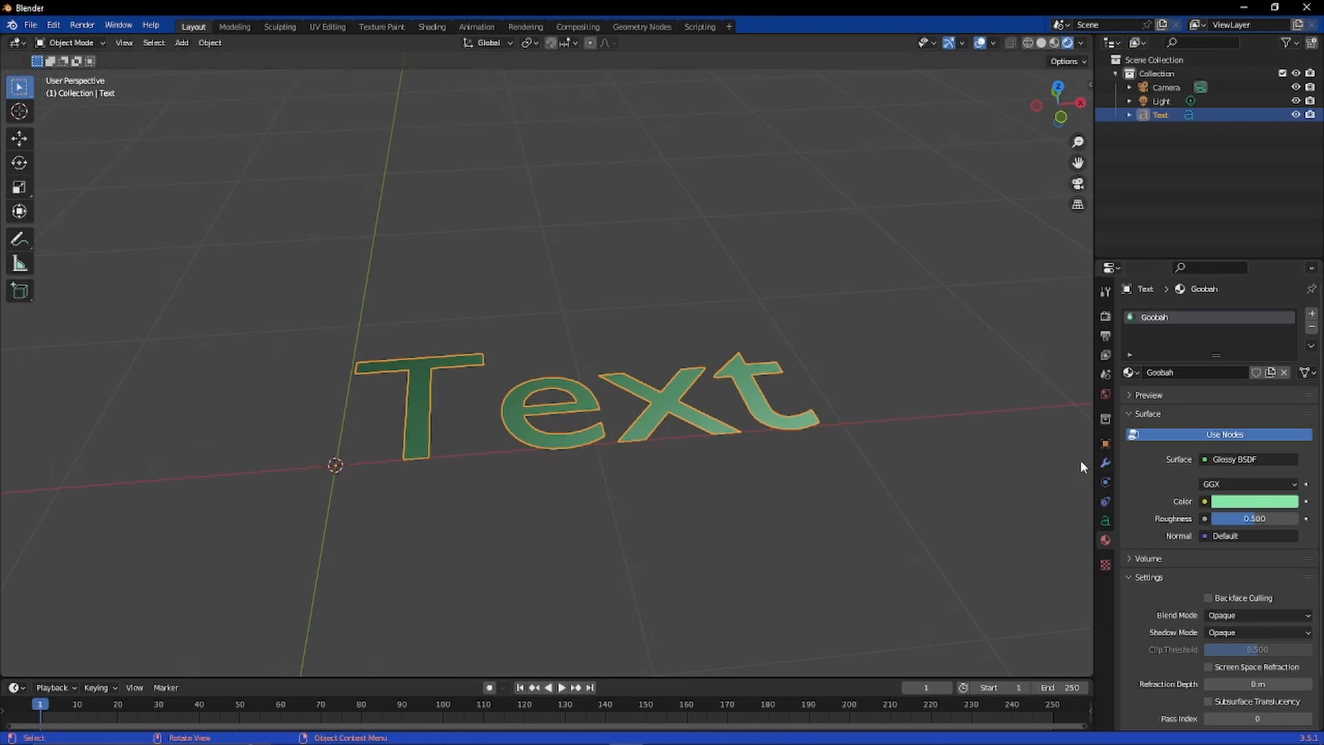
# Step: Examine the list of existing materials and the name field of the Goobah material
pyautogui.click(1128, 372)
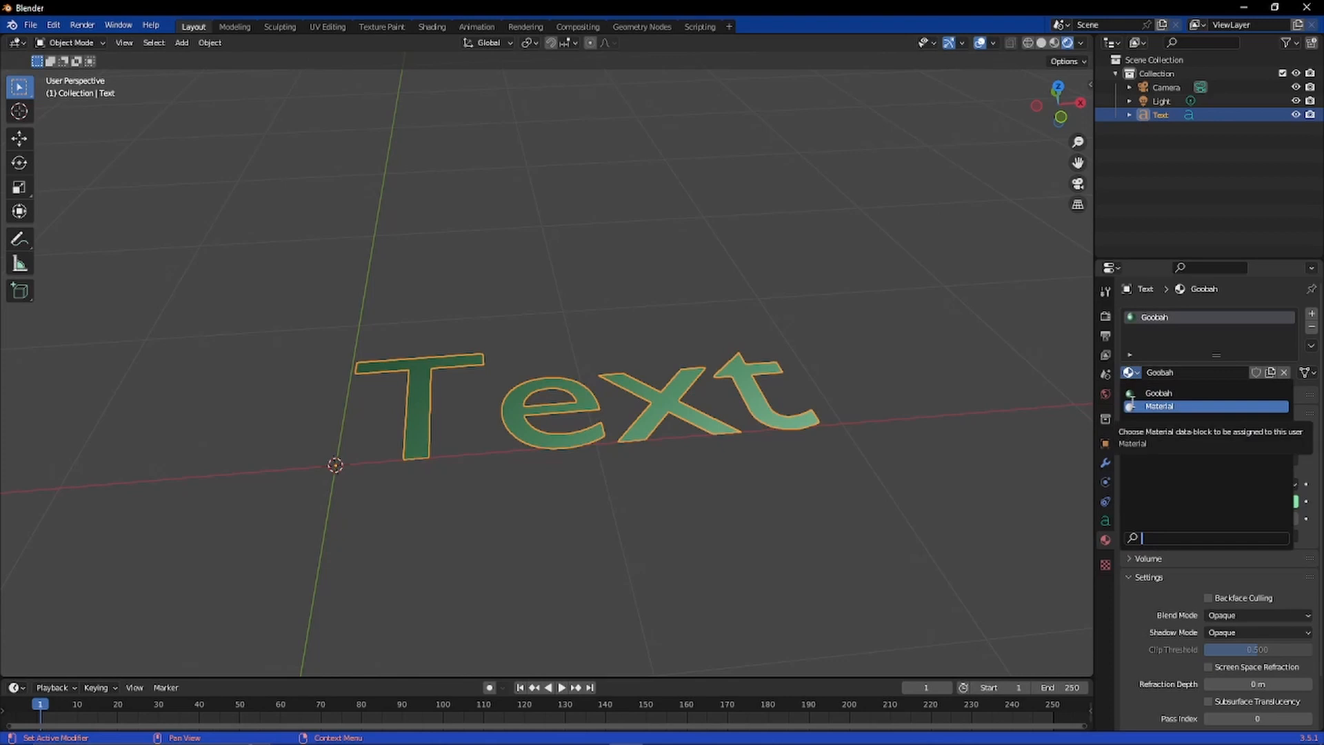
pyautogui.doubleClick(1195, 372)
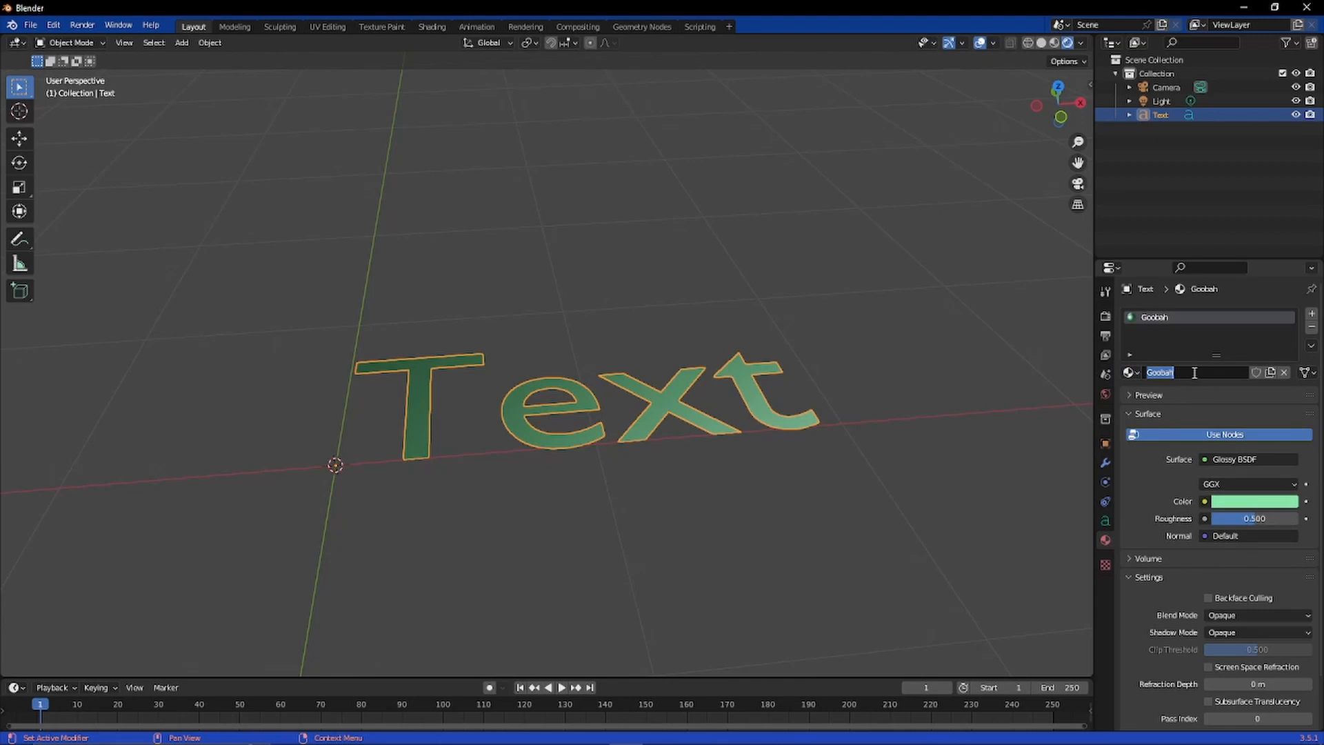
pyautogui.click(1275, 408)
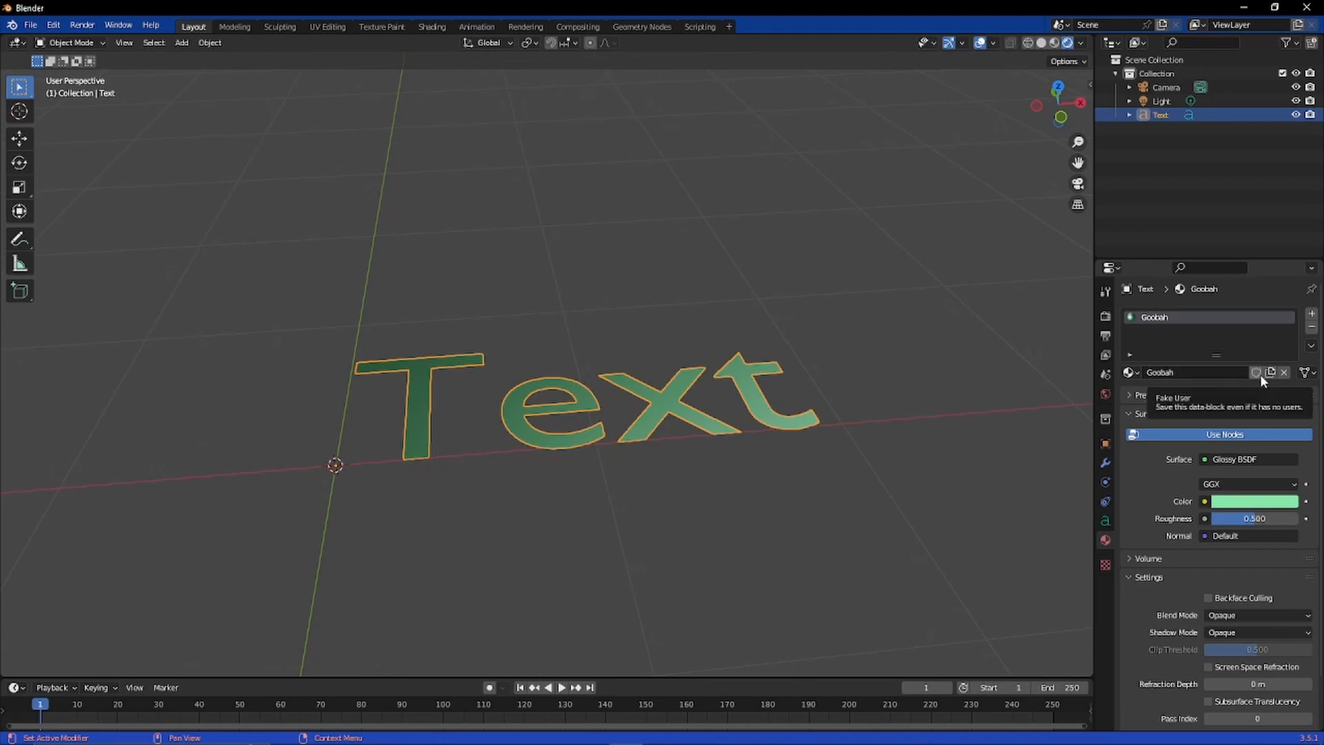
# Step: Duplicate the text object and place the copy directly before the original along the X axis
pyautogui.moveTo(773, 382); pyautogui.dragTo(613, 398, button='middle')
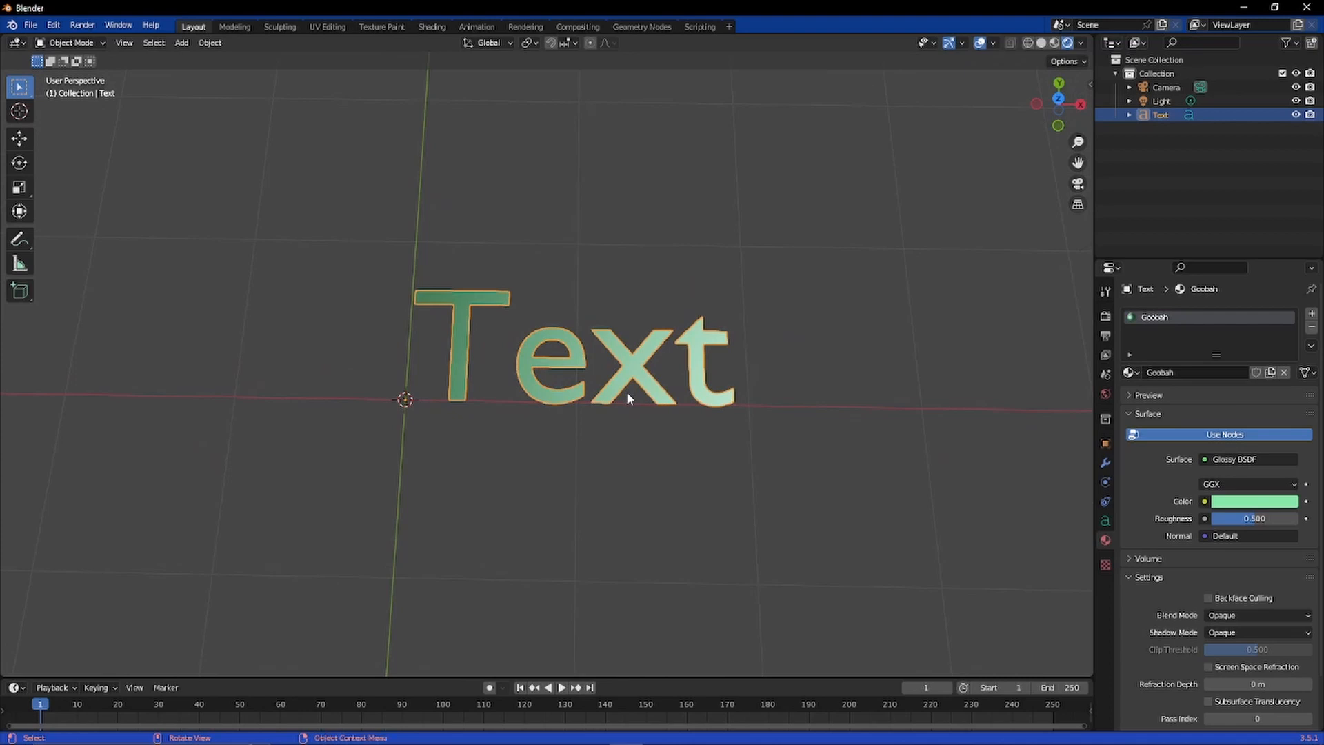
pyautogui.press('shift')
pyautogui.hotkey('shift', 'd')
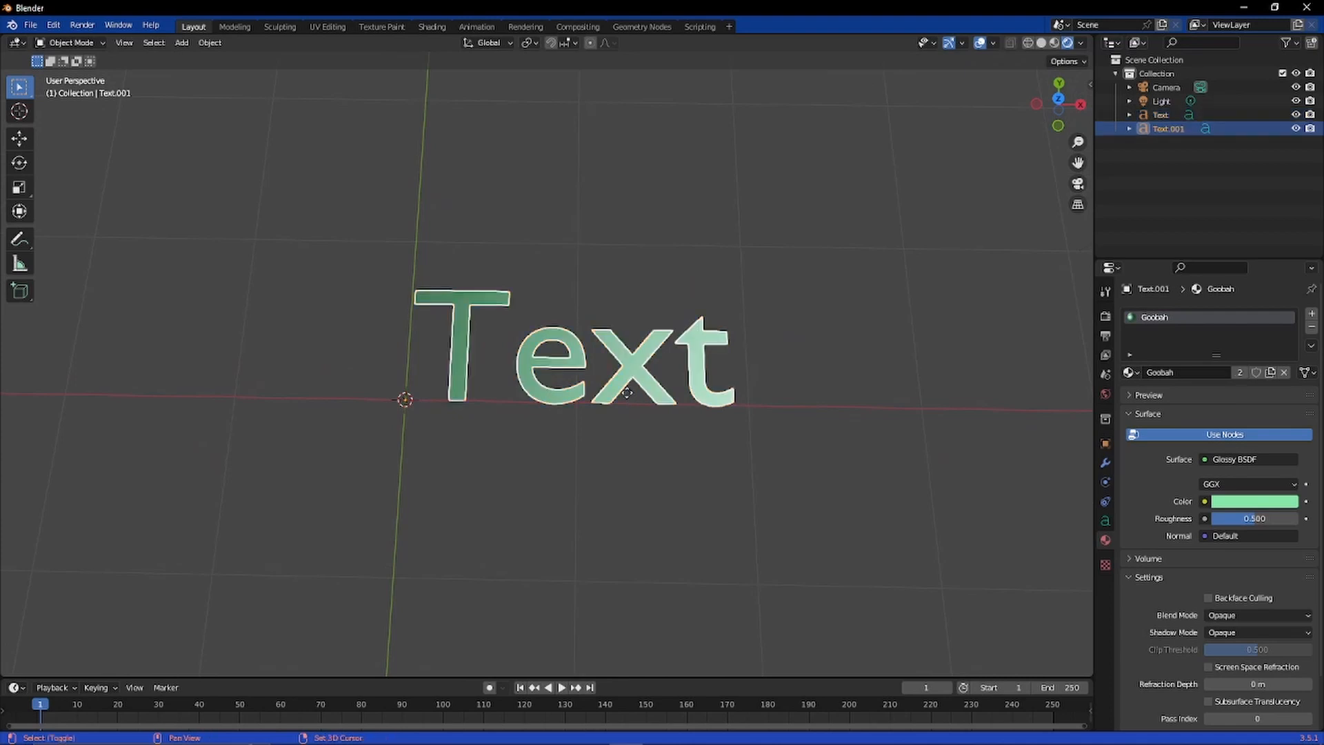
pyautogui.click(290, 381)
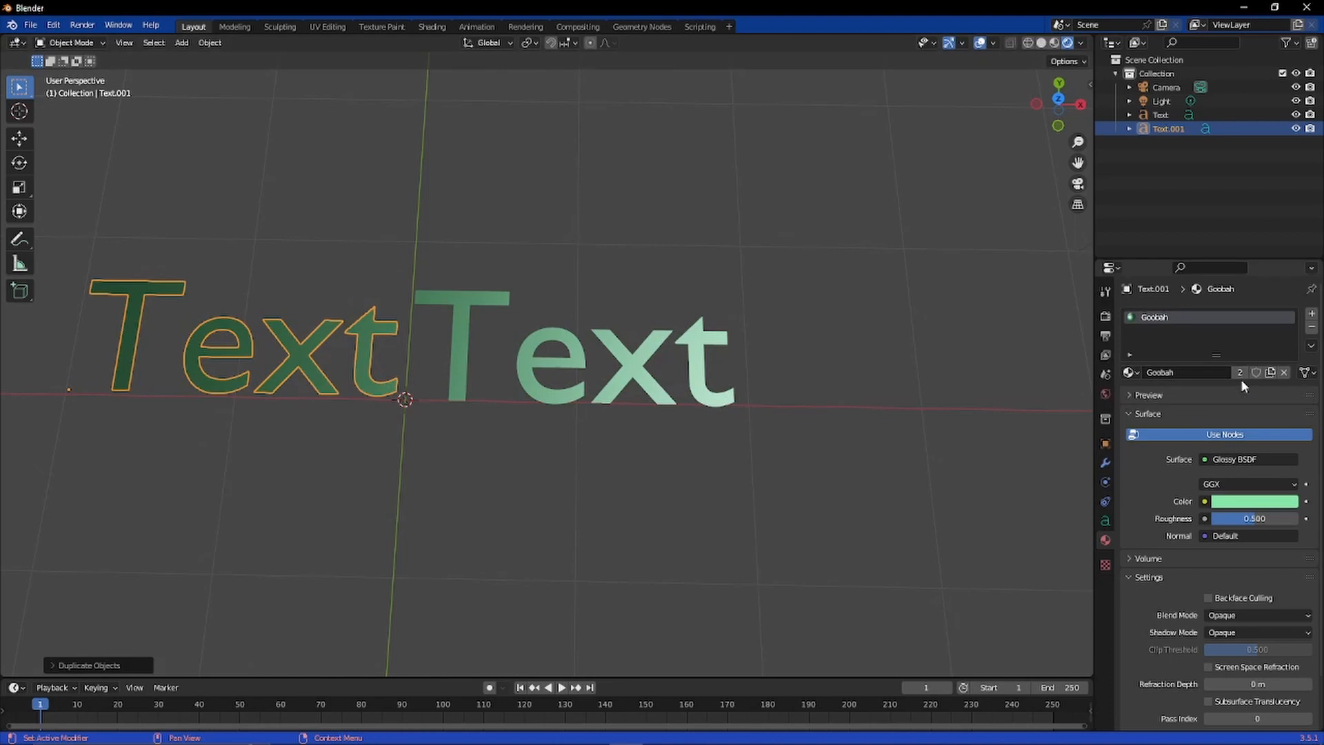
# Step: Enable Fake User for the Goobah material on the original text, and give that text its own separate copy of the material
pyautogui.click(821, 361)
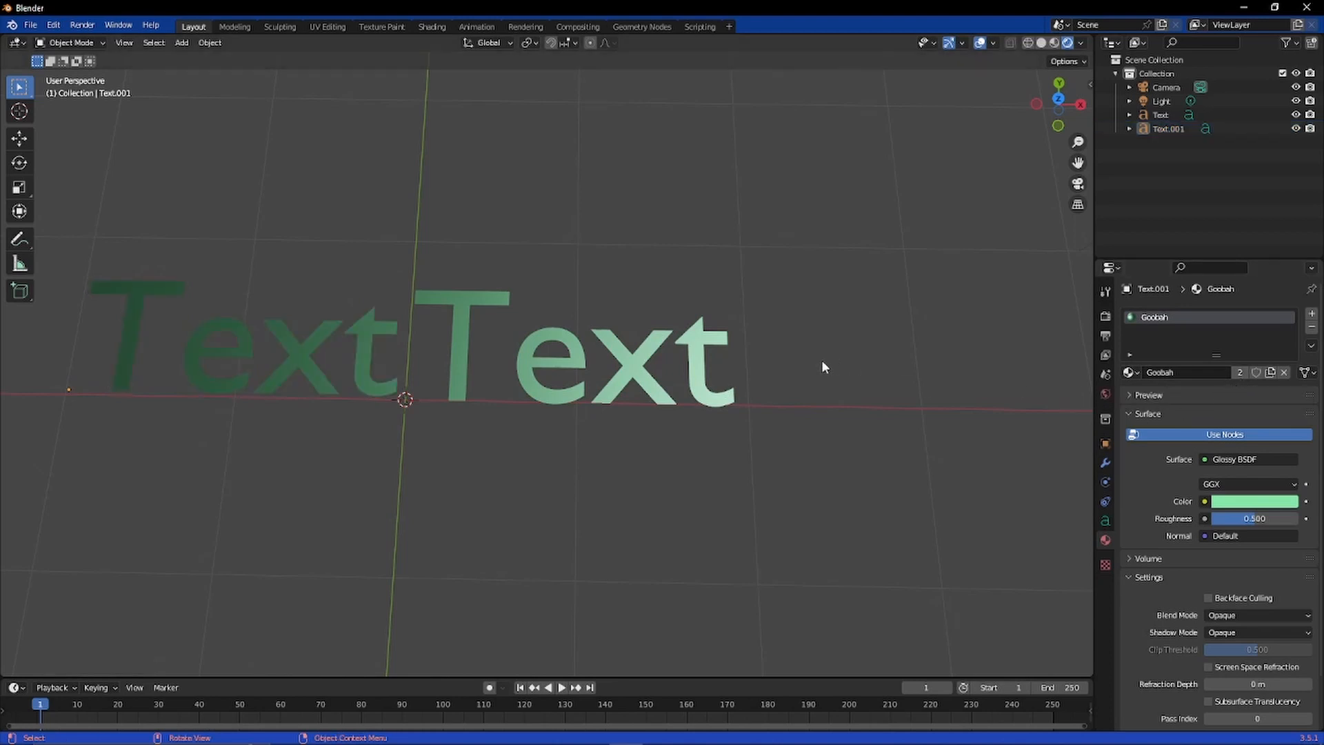
pyautogui.click(649, 369)
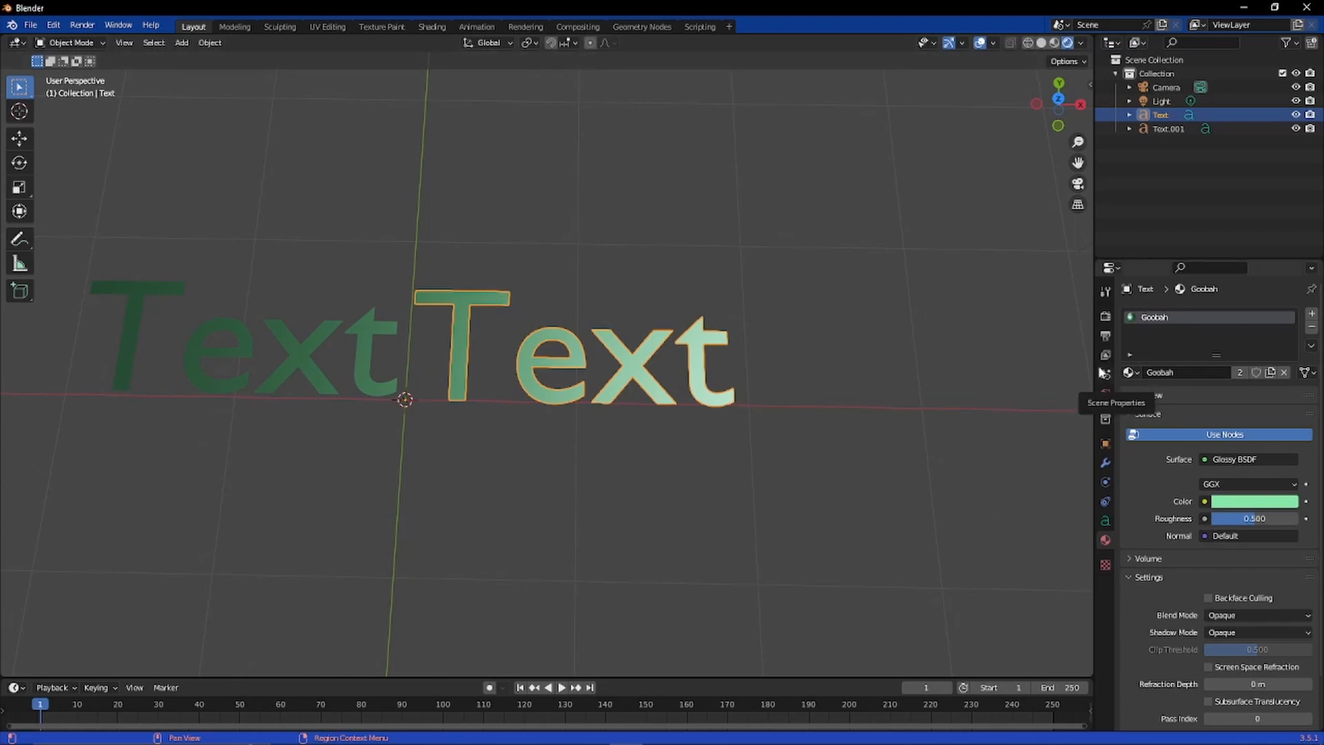
pyautogui.click(1257, 373)
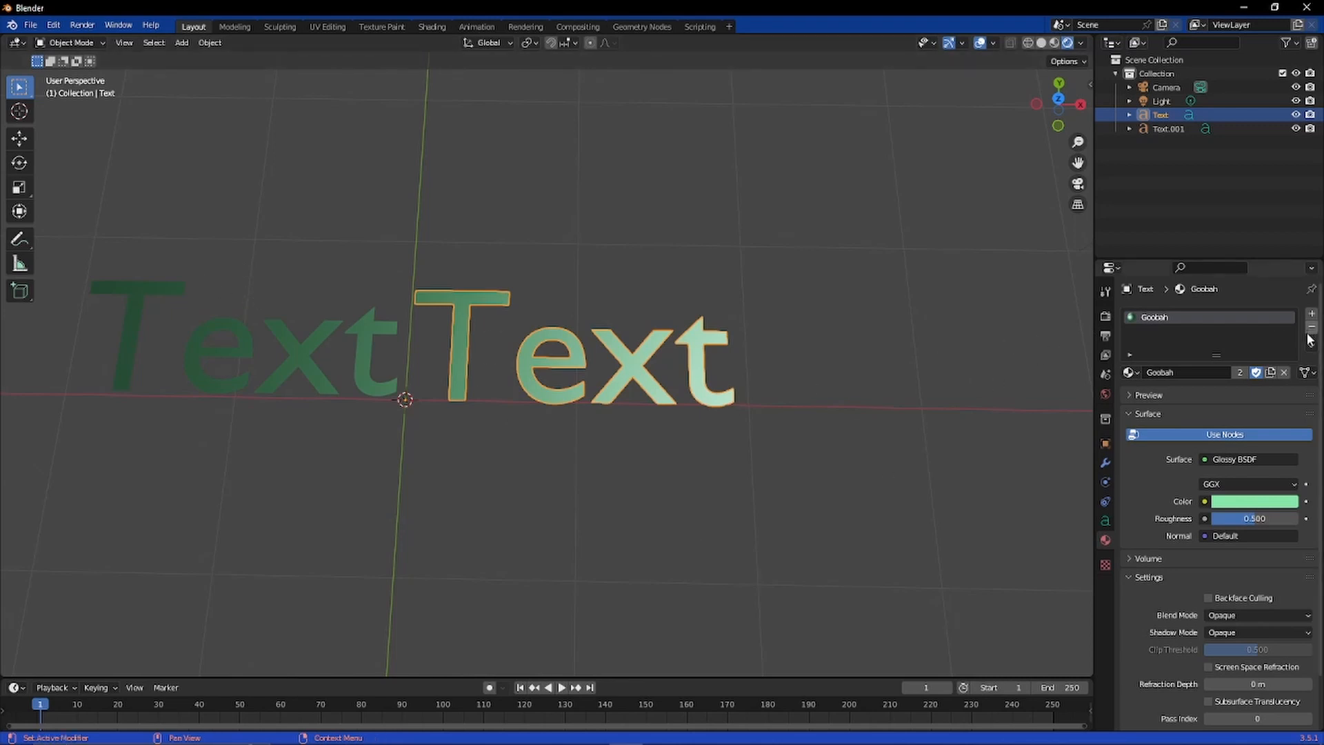
pyautogui.click(1256, 373)
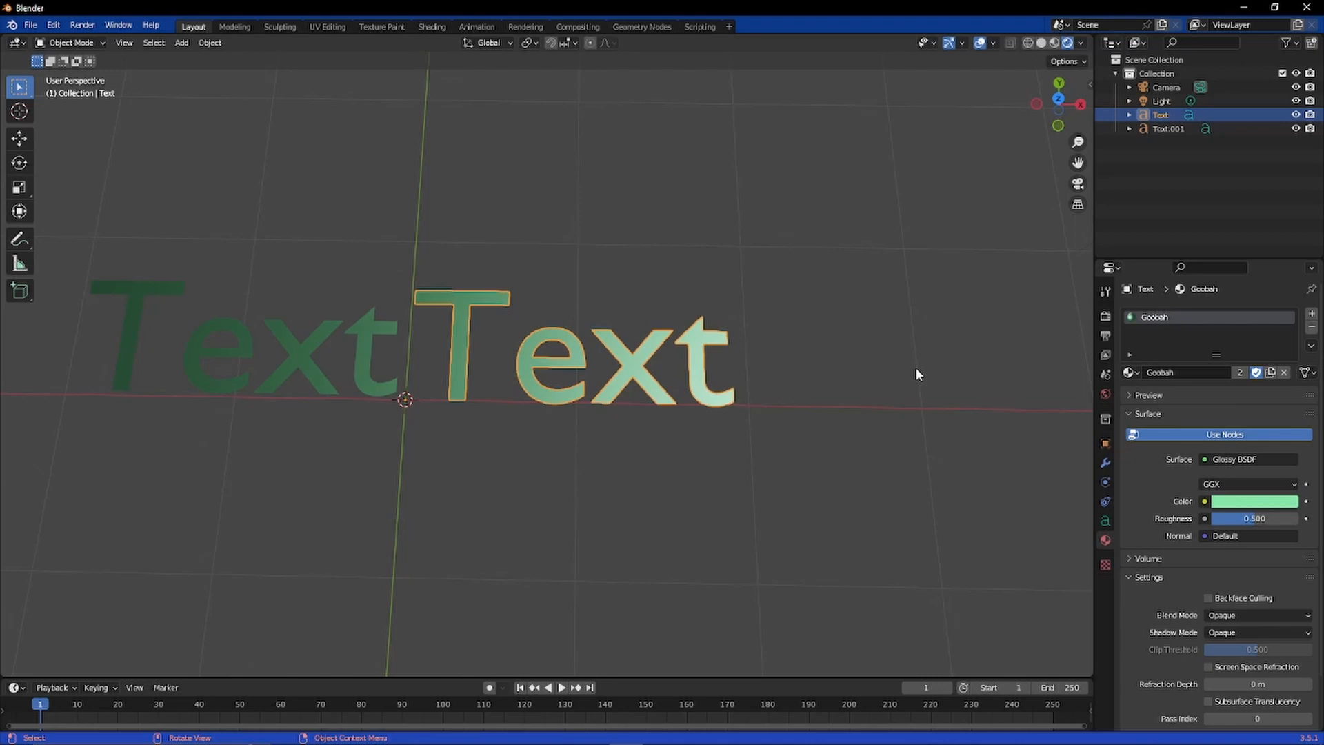
pyautogui.click(1273, 373)
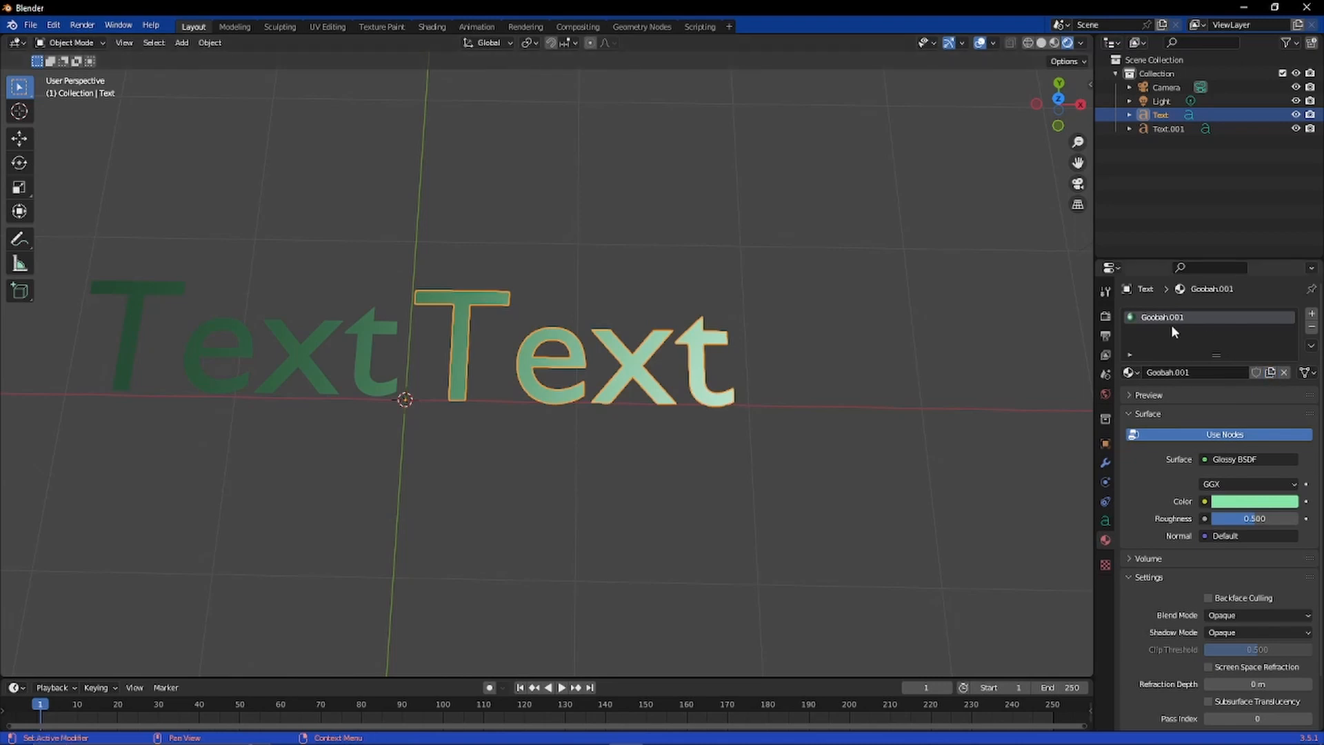
# Step: Switch the original text's material back and forth between Goobah and Goobah.001, finishing on Goobah
pyautogui.click(1130, 356)
pyautogui.click(1130, 357)
pyautogui.click(1129, 373)
pyautogui.click(1150, 394)
pyautogui.click(1129, 372)
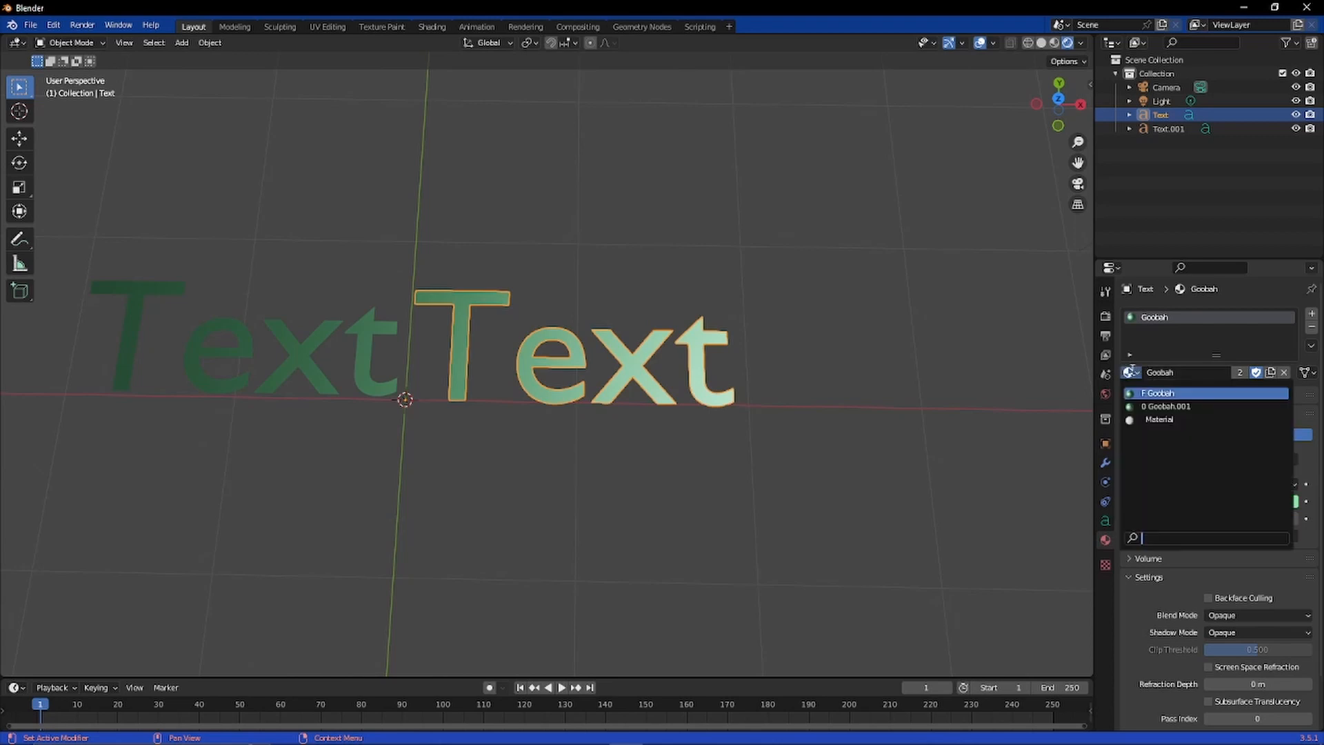
pyautogui.click(1146, 407)
pyautogui.click(1129, 373)
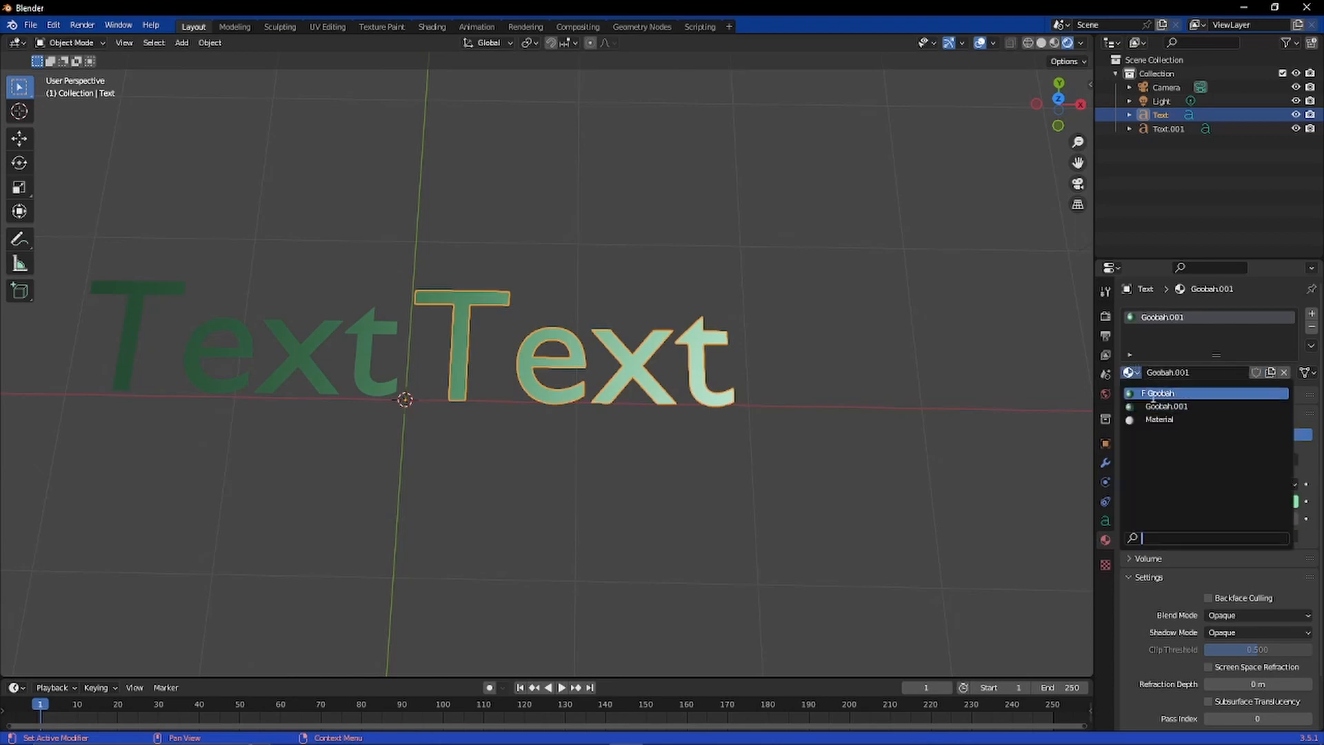
pyautogui.click(1153, 395)
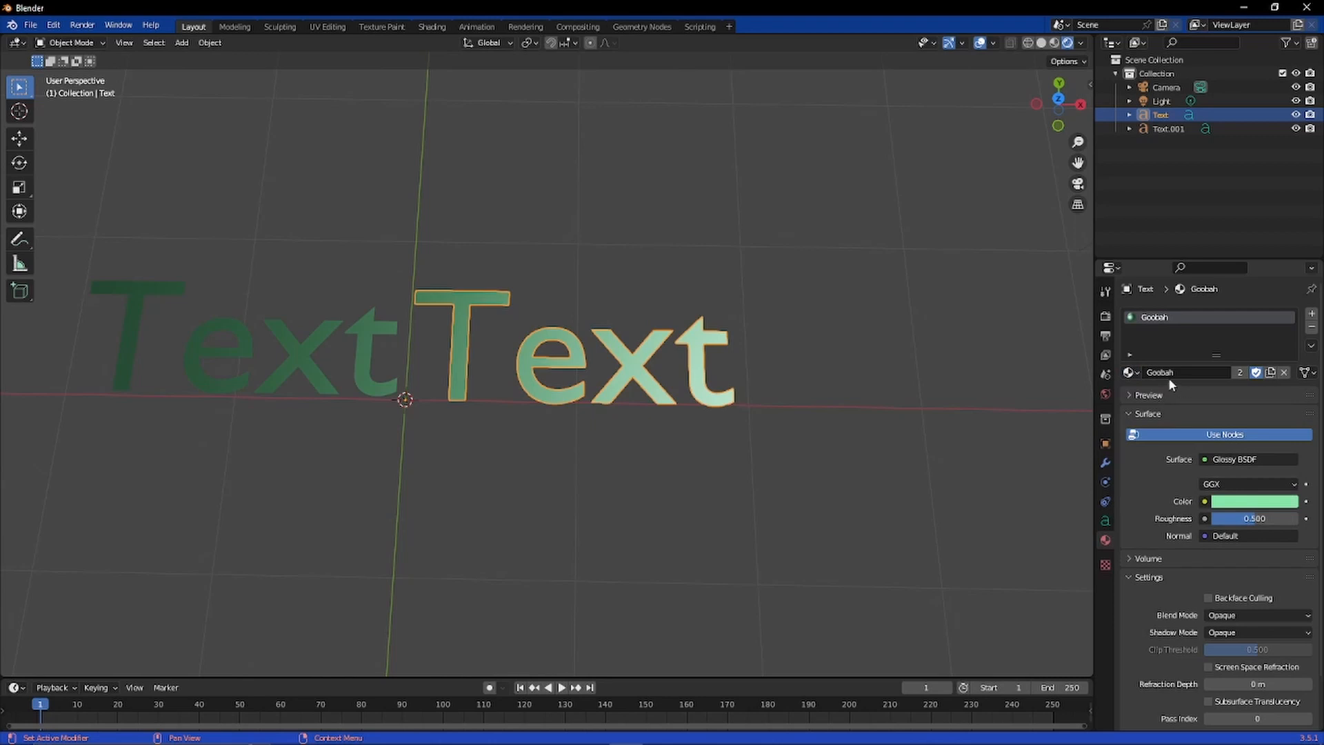
# Step: Enlarge the original text's material slot list and add an empty second slot to it
pyautogui.moveTo(1212, 355); pyautogui.dragTo(1212, 383)
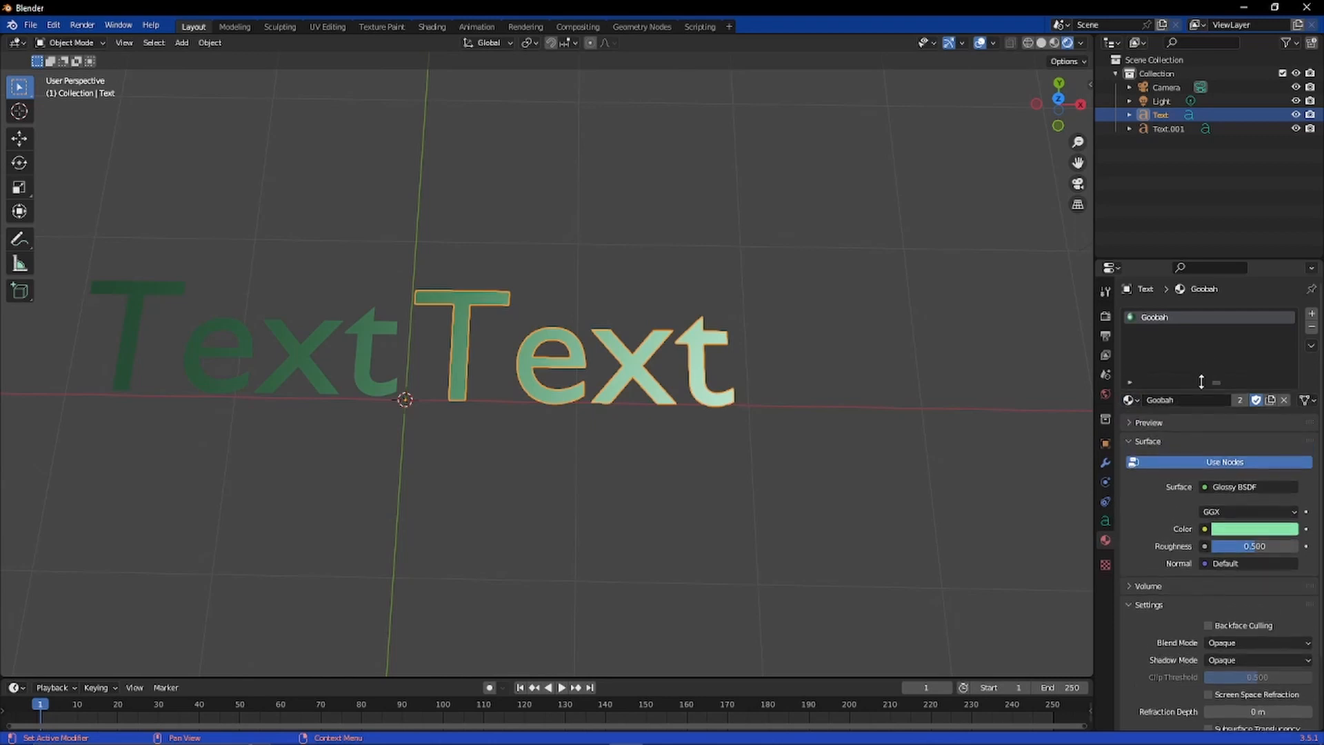
pyautogui.click(1312, 315)
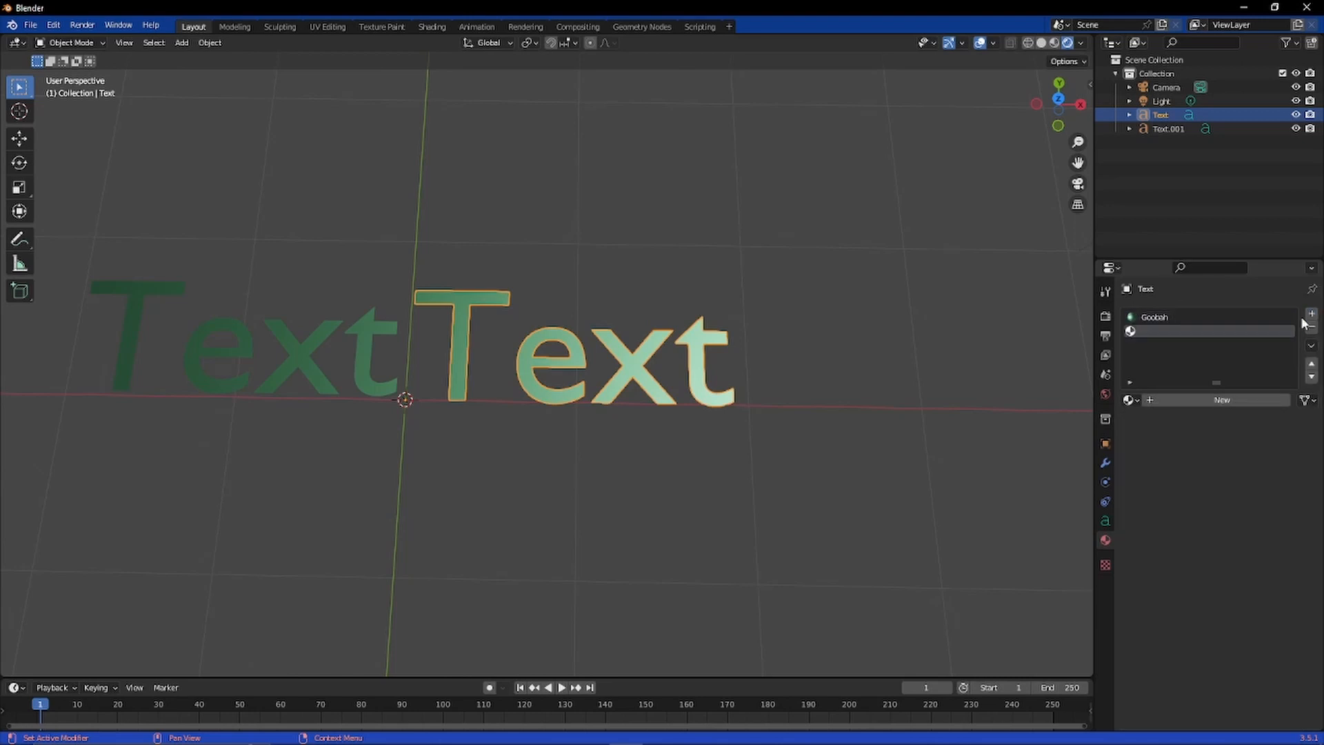
pyautogui.click(1178, 317)
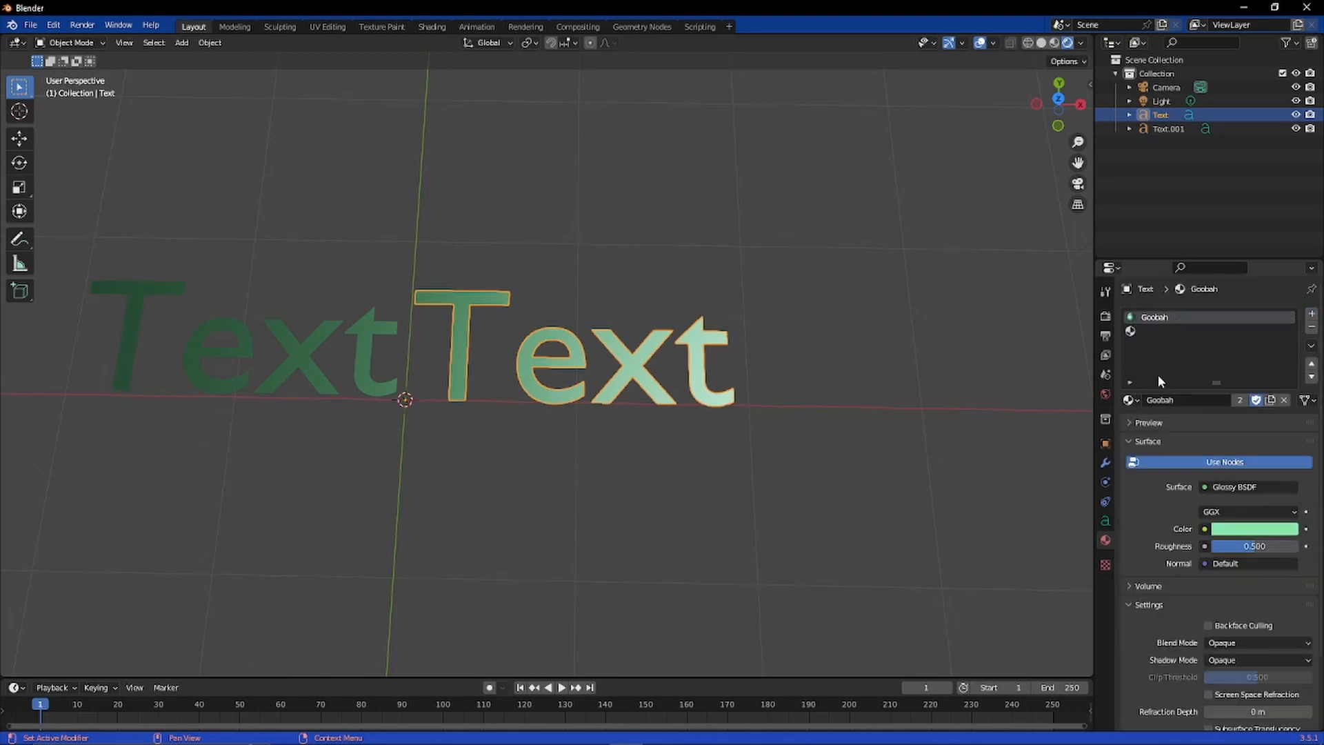
pyautogui.click(1177, 331)
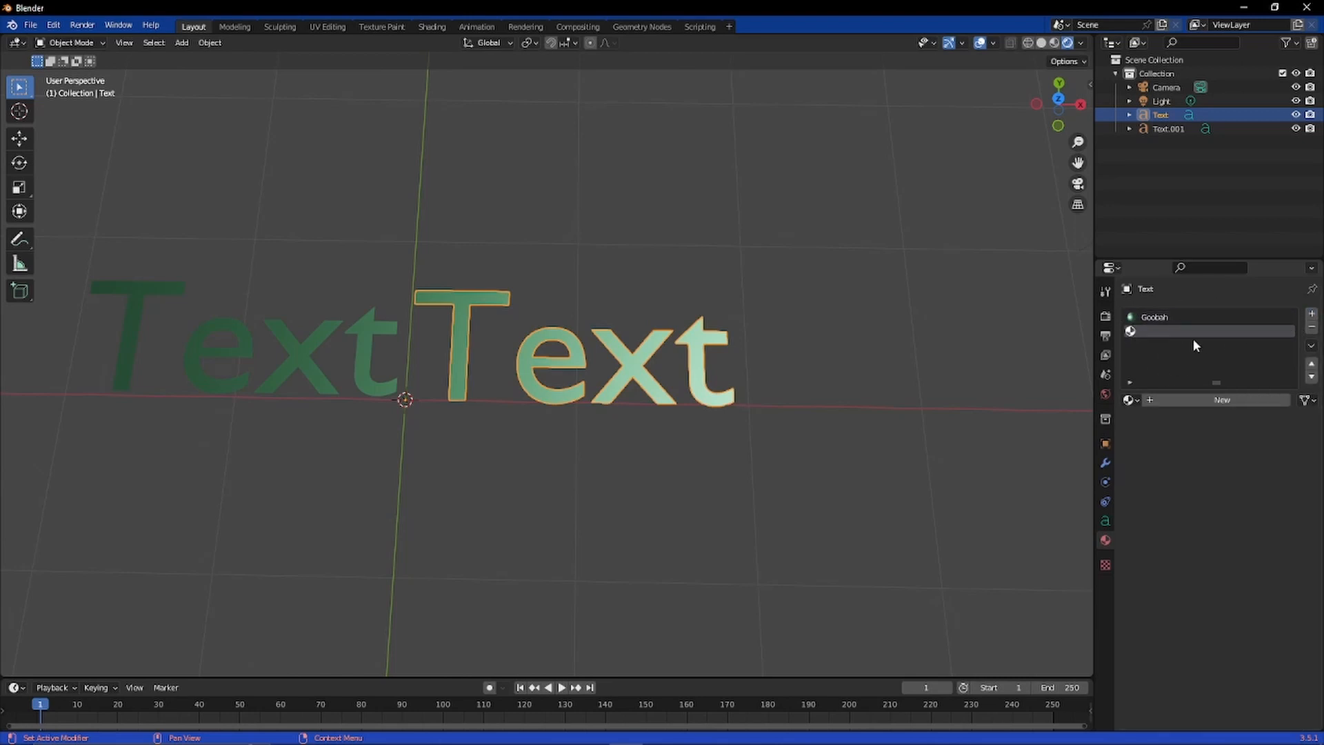
# Step: Assign the Goobah.001 material to the first material slot of the original text
pyautogui.click(1207, 317)
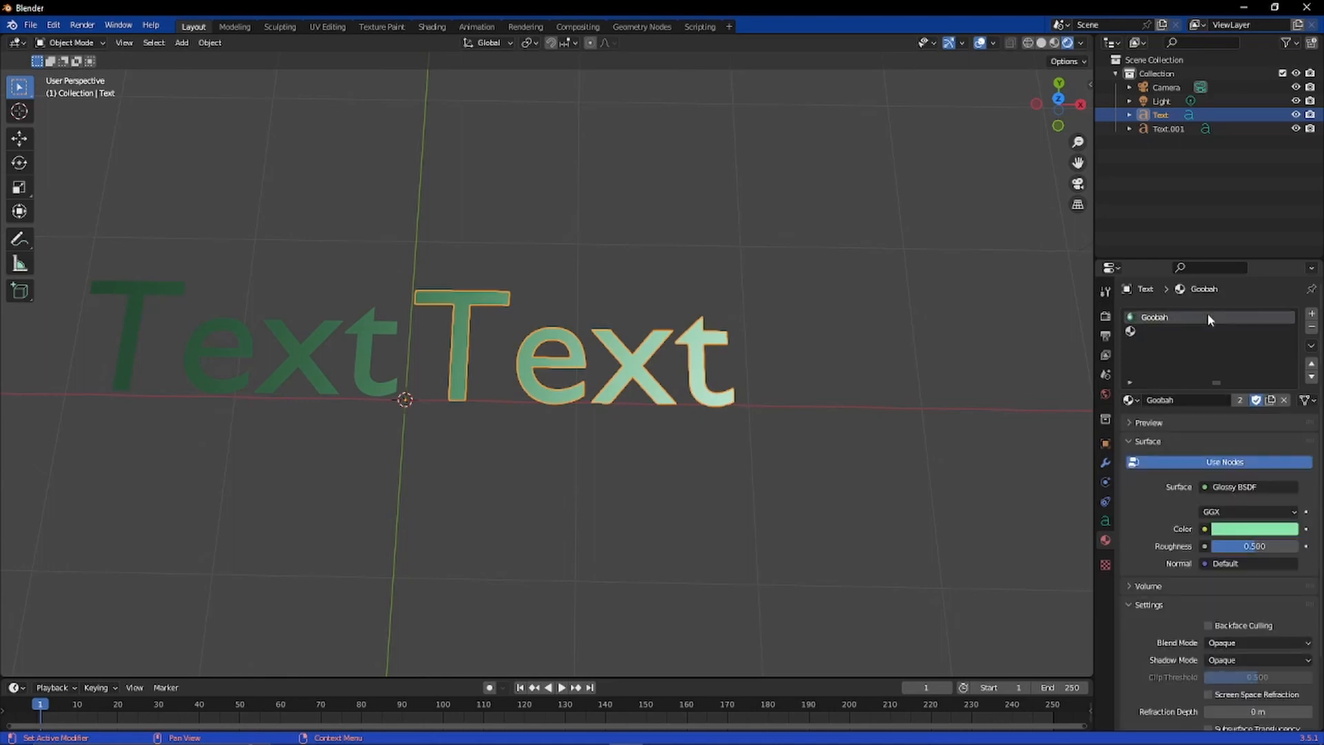
pyautogui.click(1130, 400)
pyautogui.click(1131, 433)
pyautogui.click(1132, 404)
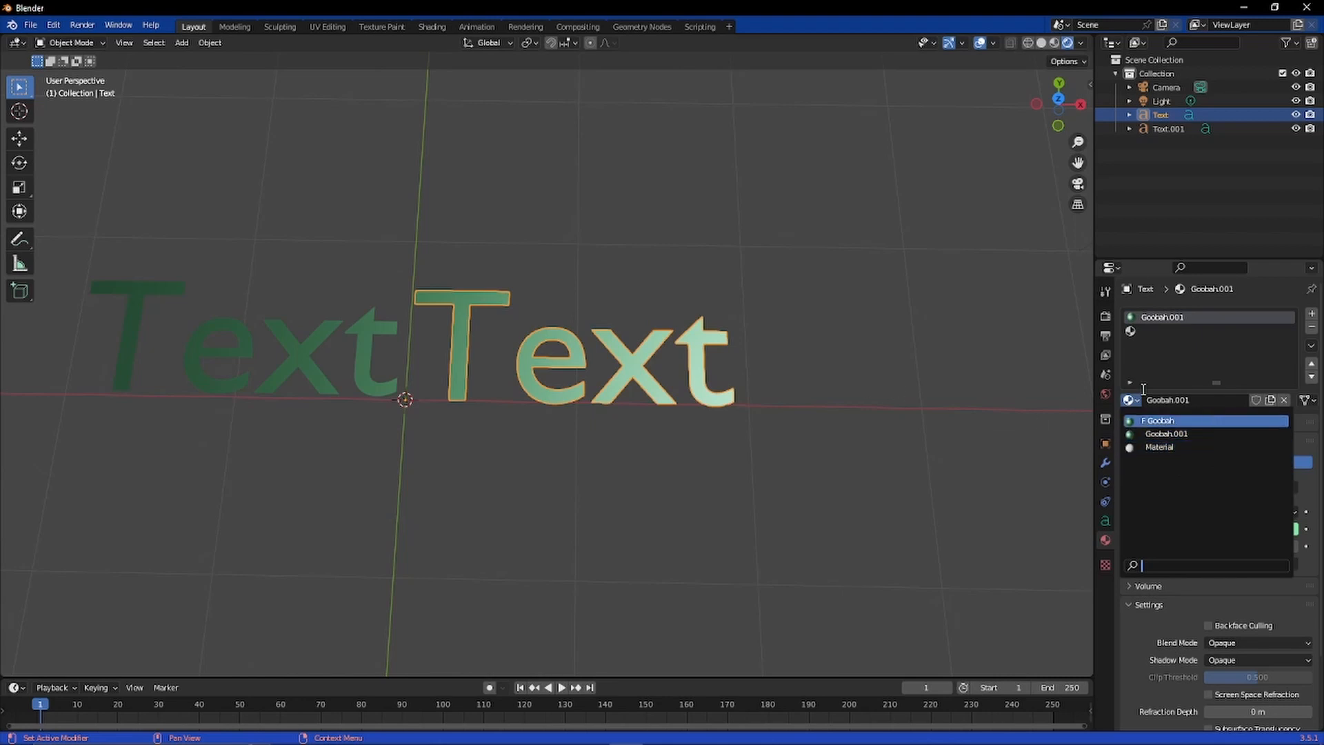
# Step: Give the duplicated text a second material slot containing a new material, and set its surface shader to Glass BSDF
pyautogui.click(312, 336)
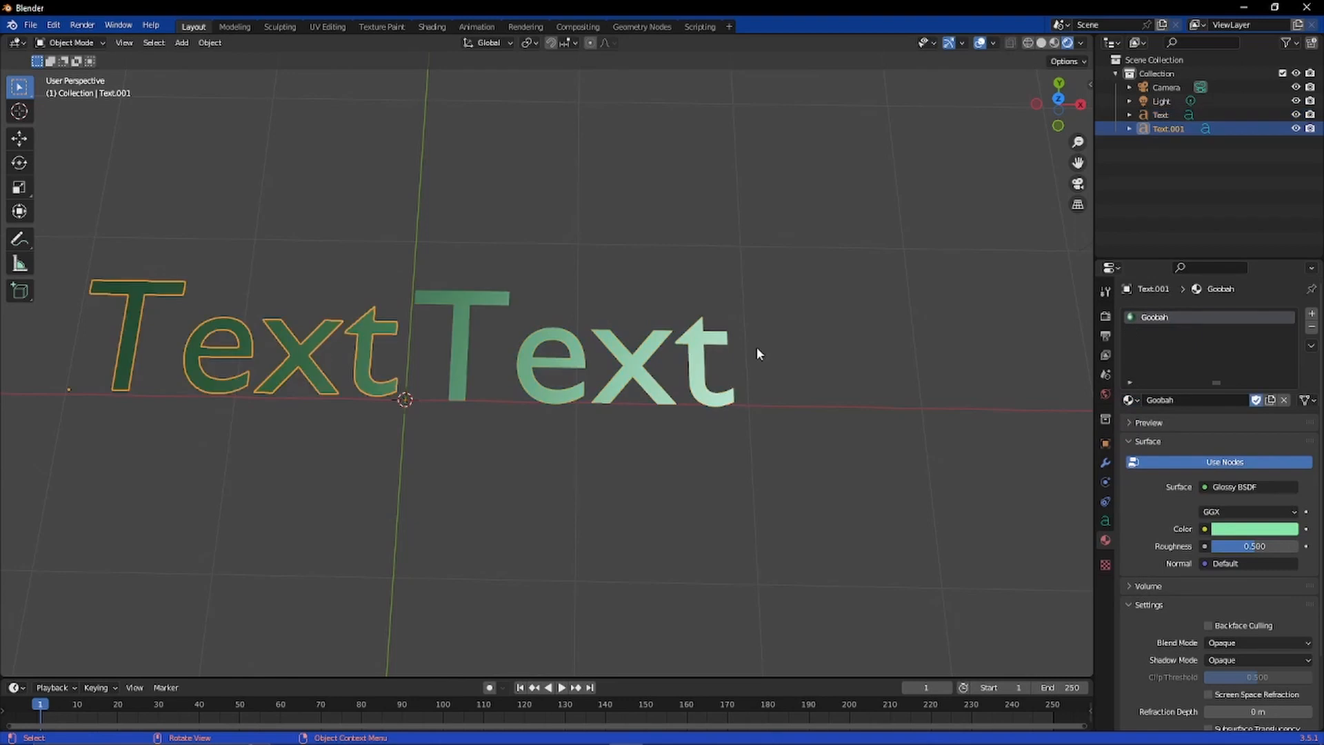
pyautogui.click(1312, 314)
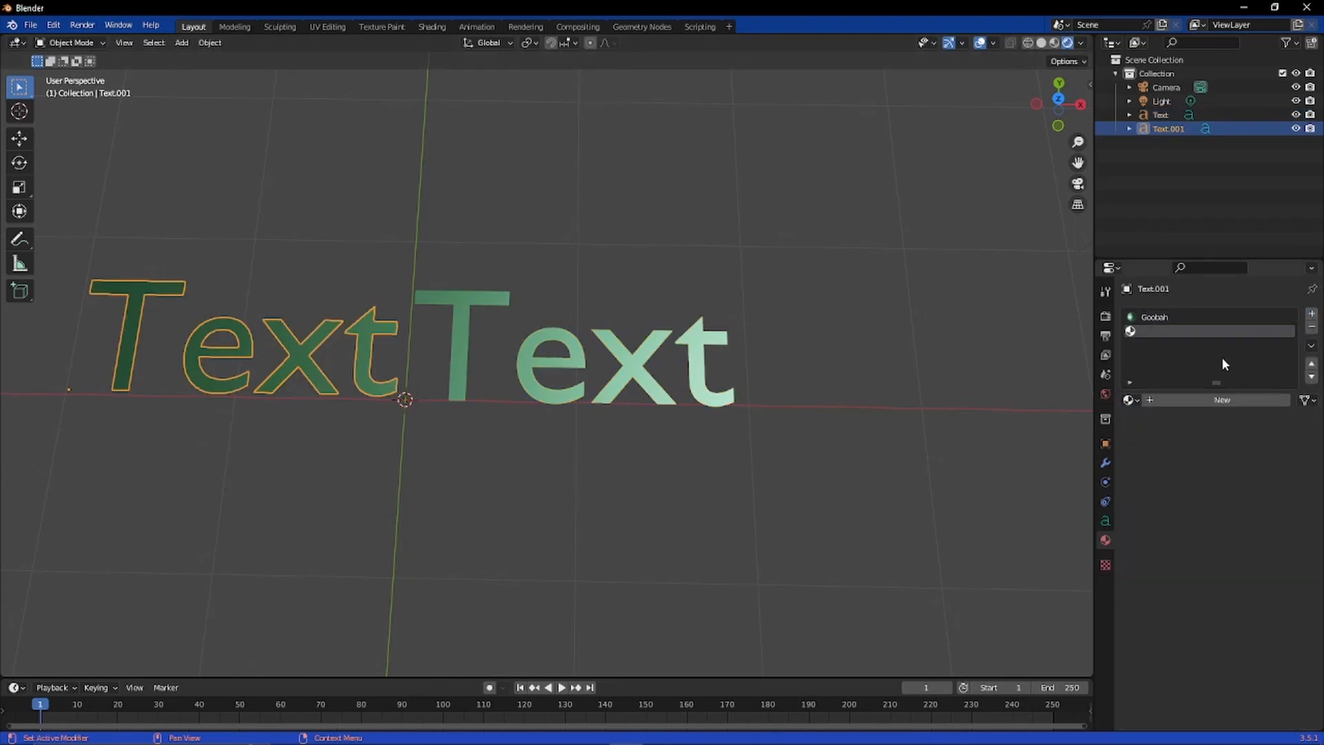
pyautogui.click(1223, 404)
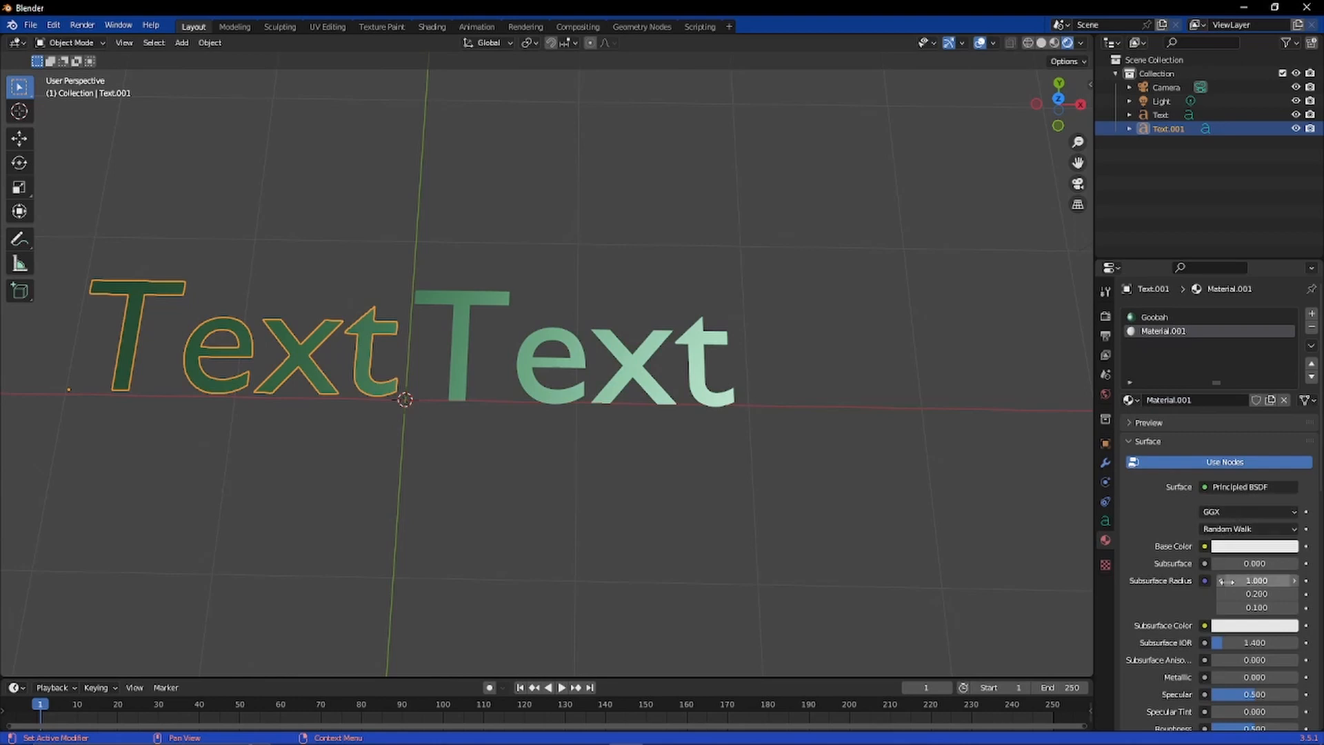
pyautogui.click(1227, 549)
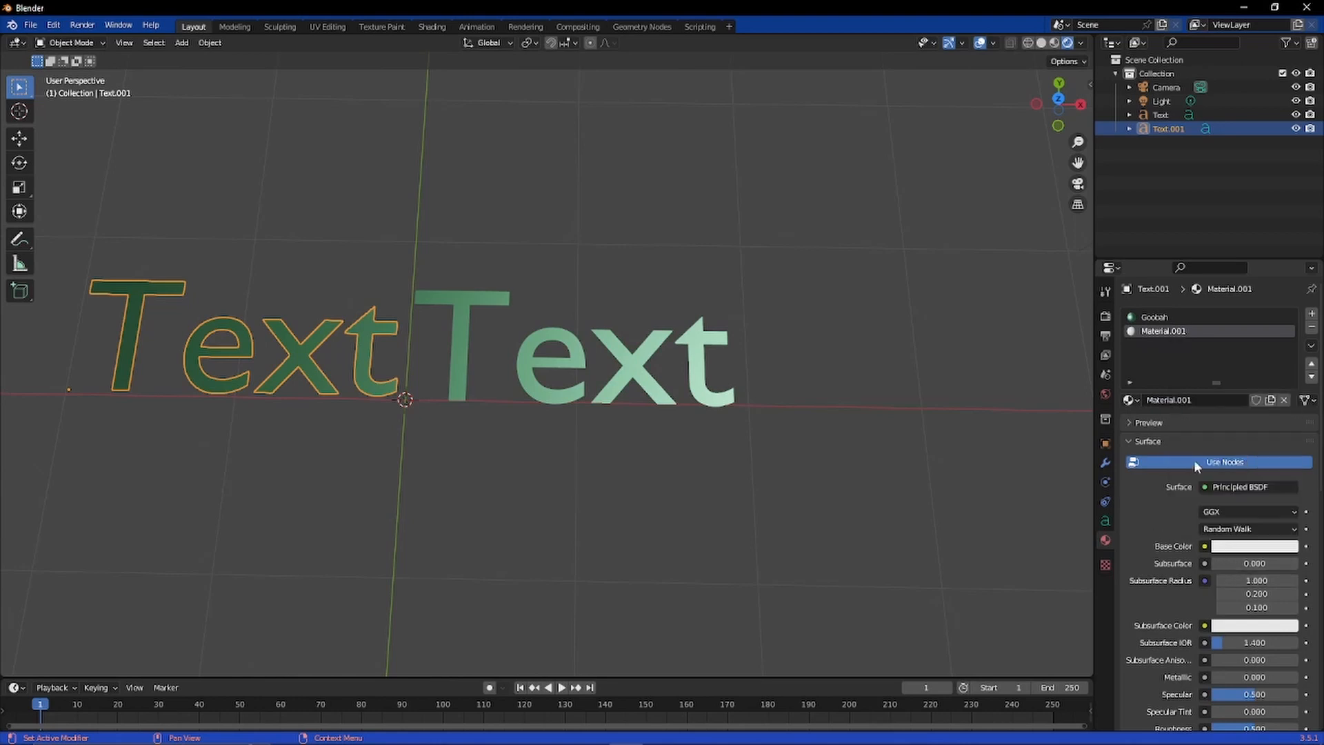
pyautogui.click(1239, 485)
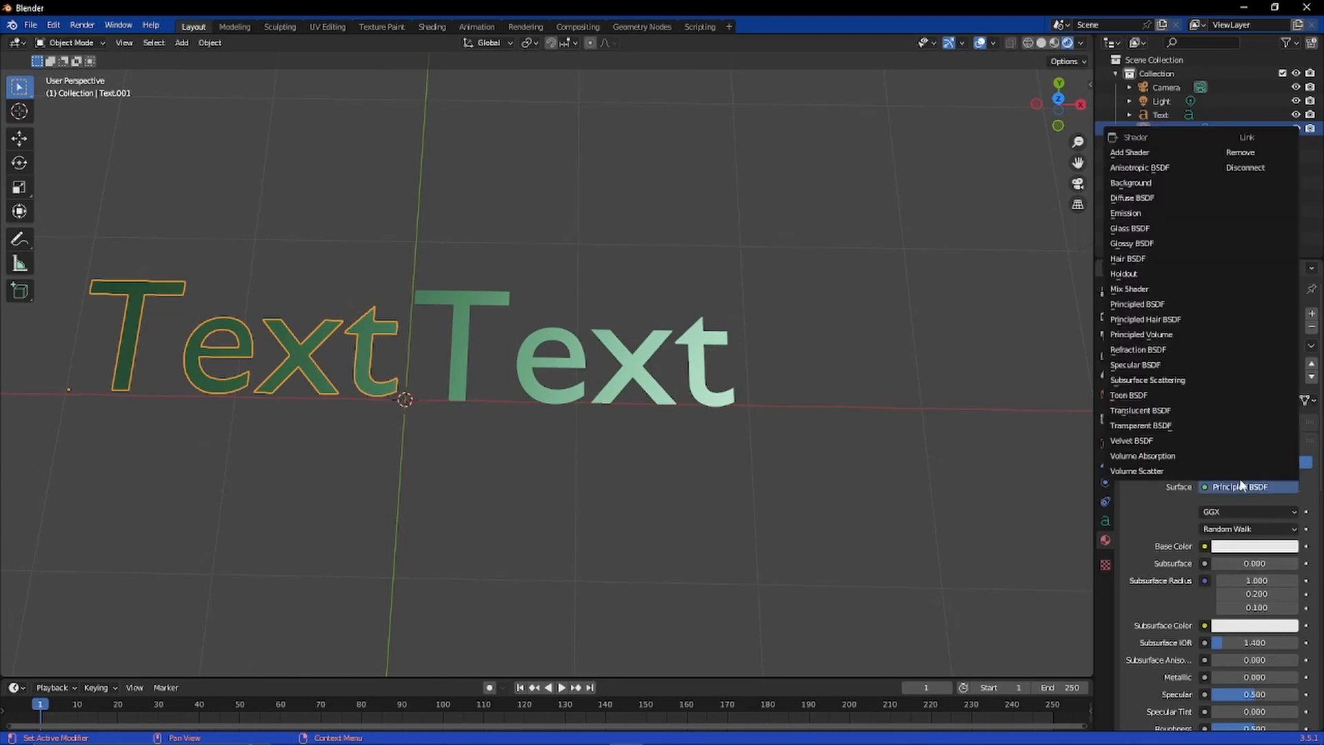
pyautogui.click(1130, 228)
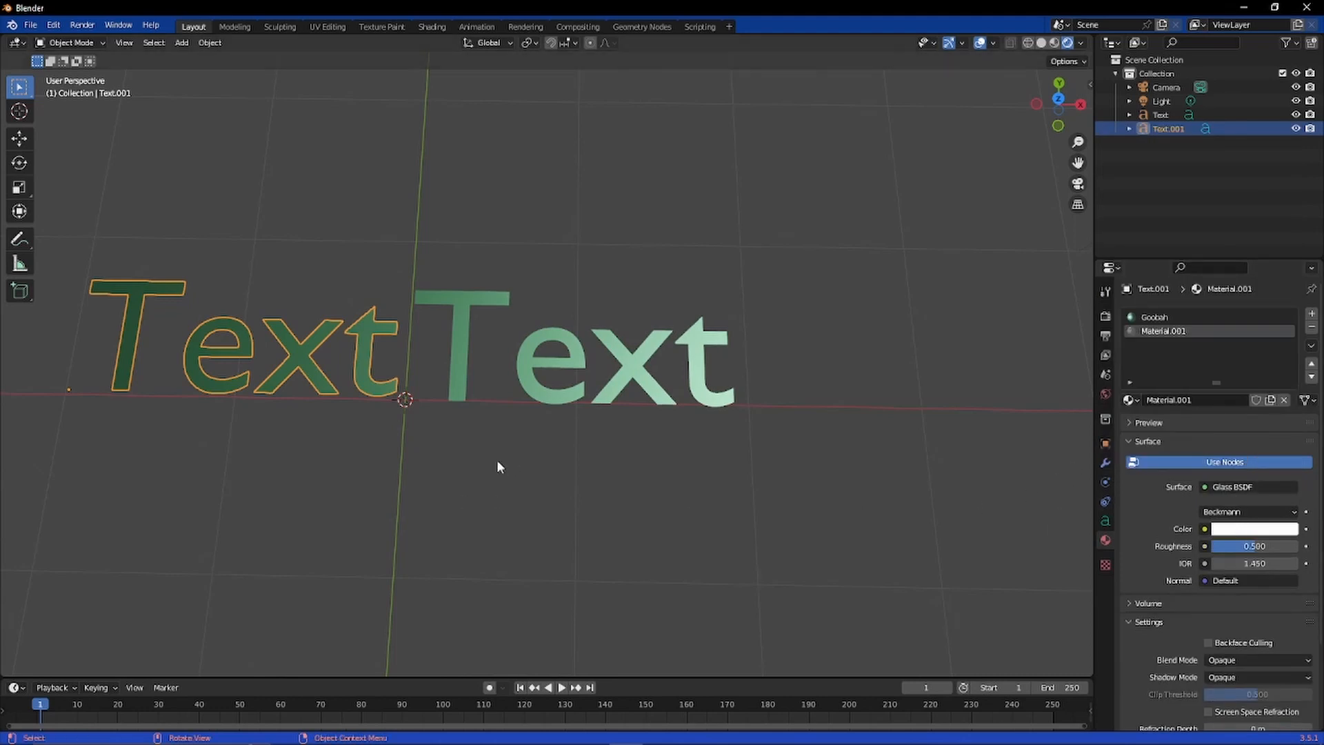
# Step: Inspect the duplicated text from several angles and check its texture and material settings
pyautogui.moveTo(496, 460); pyautogui.dragTo(583, 331, button='middle')
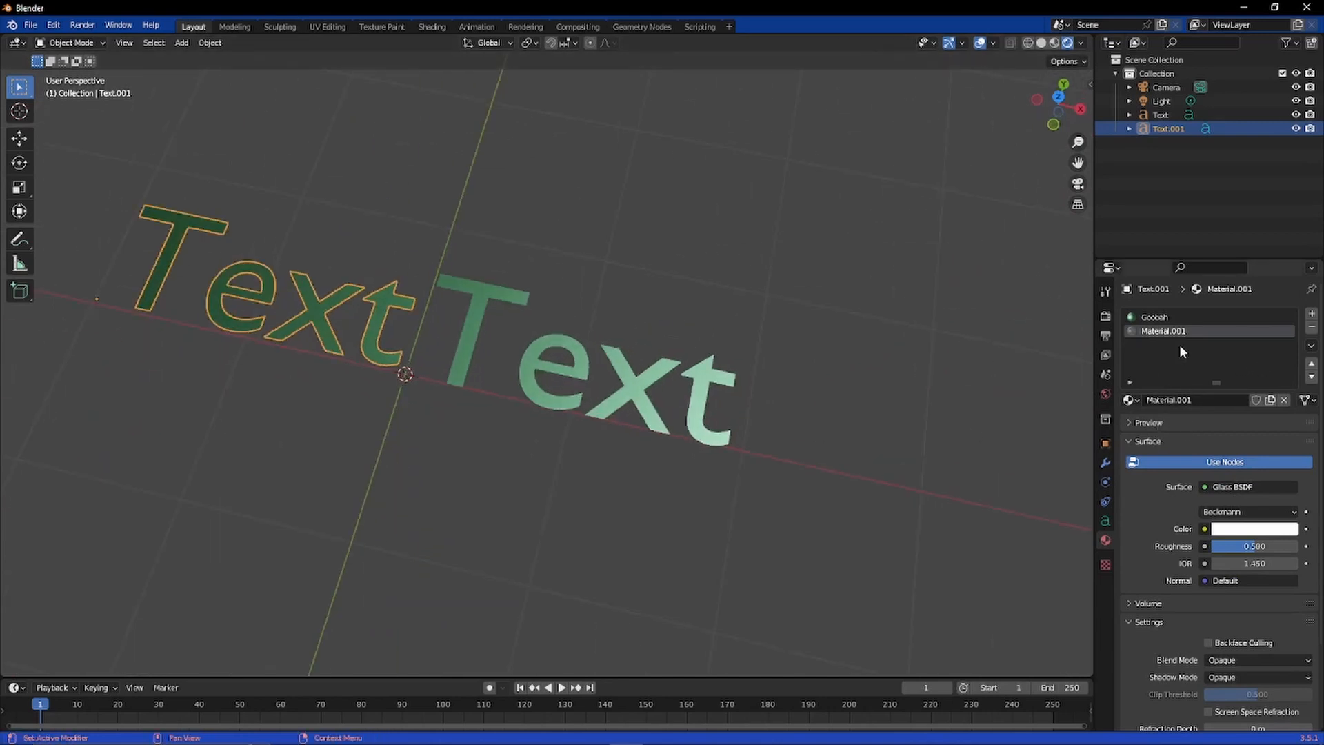
pyautogui.moveTo(943, 455); pyautogui.dragTo(989, 446, button='middle')
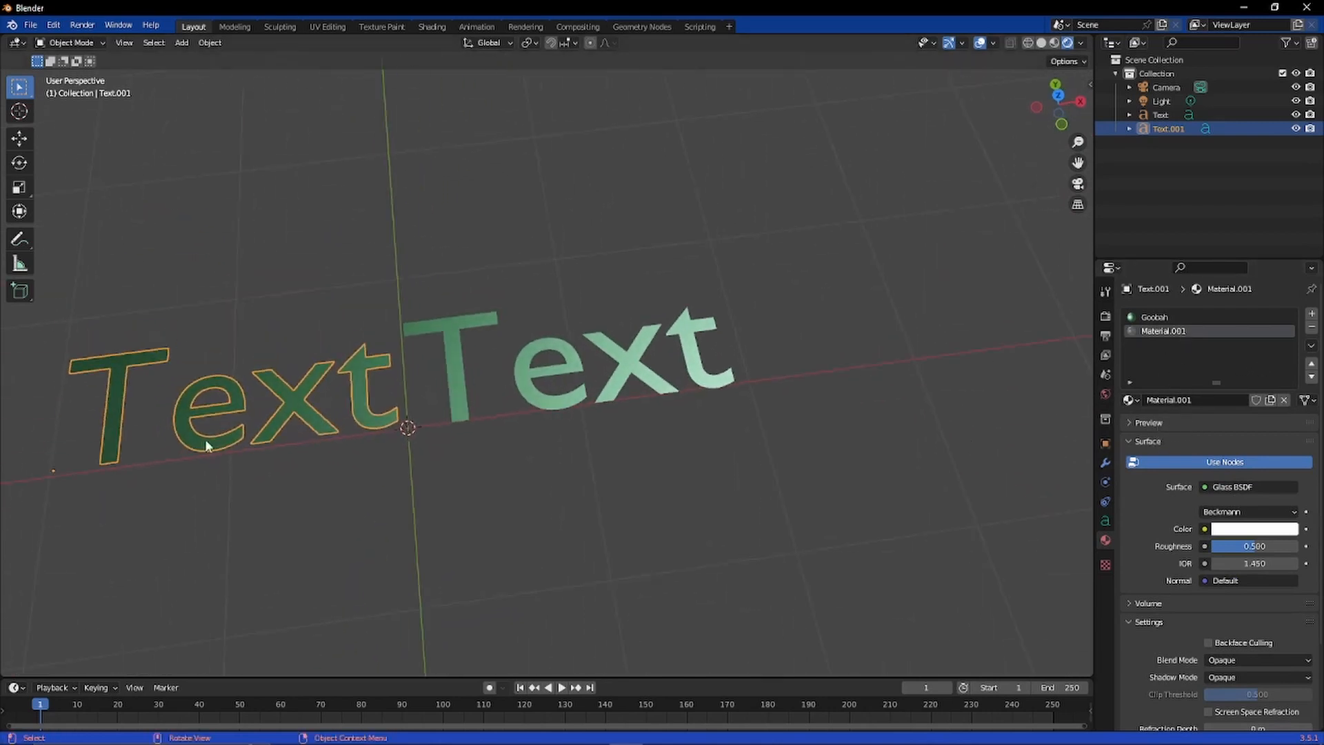
pyautogui.click(261, 401)
pyautogui.click(308, 403)
pyautogui.click(1105, 565)
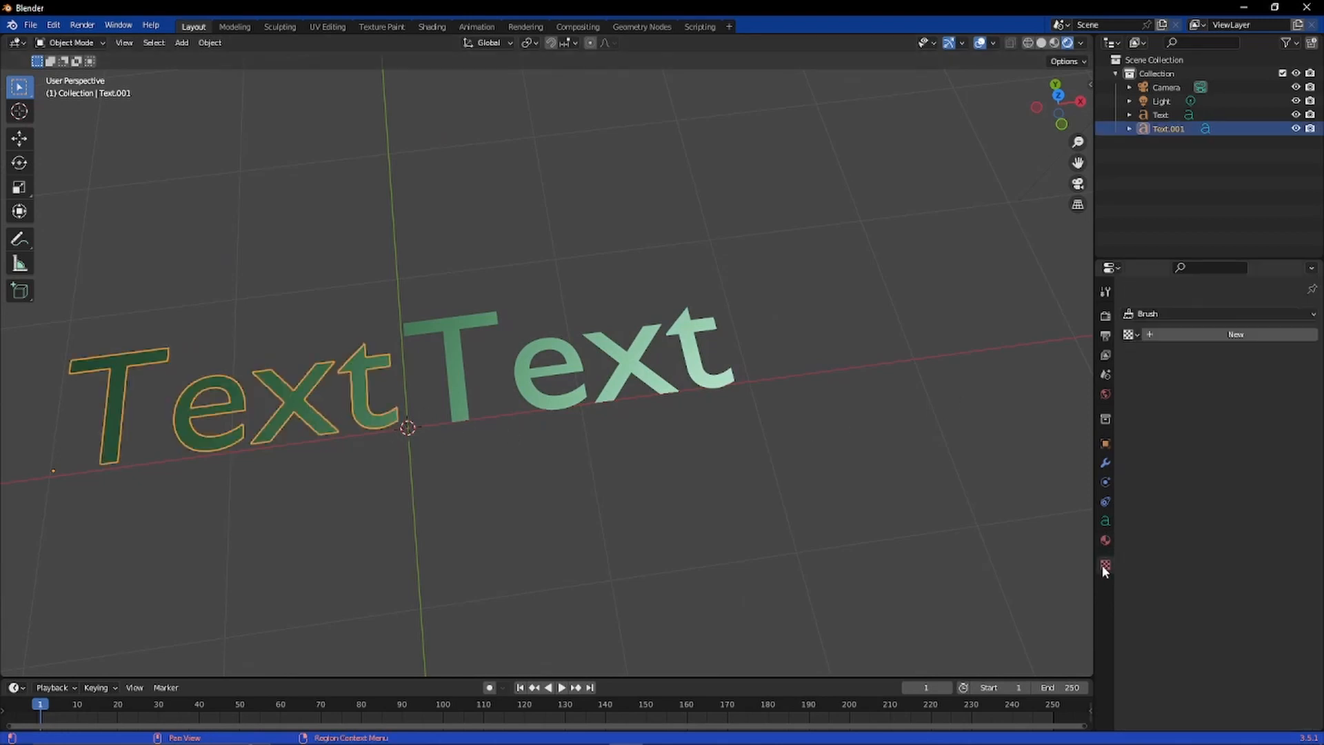
pyautogui.click(1104, 541)
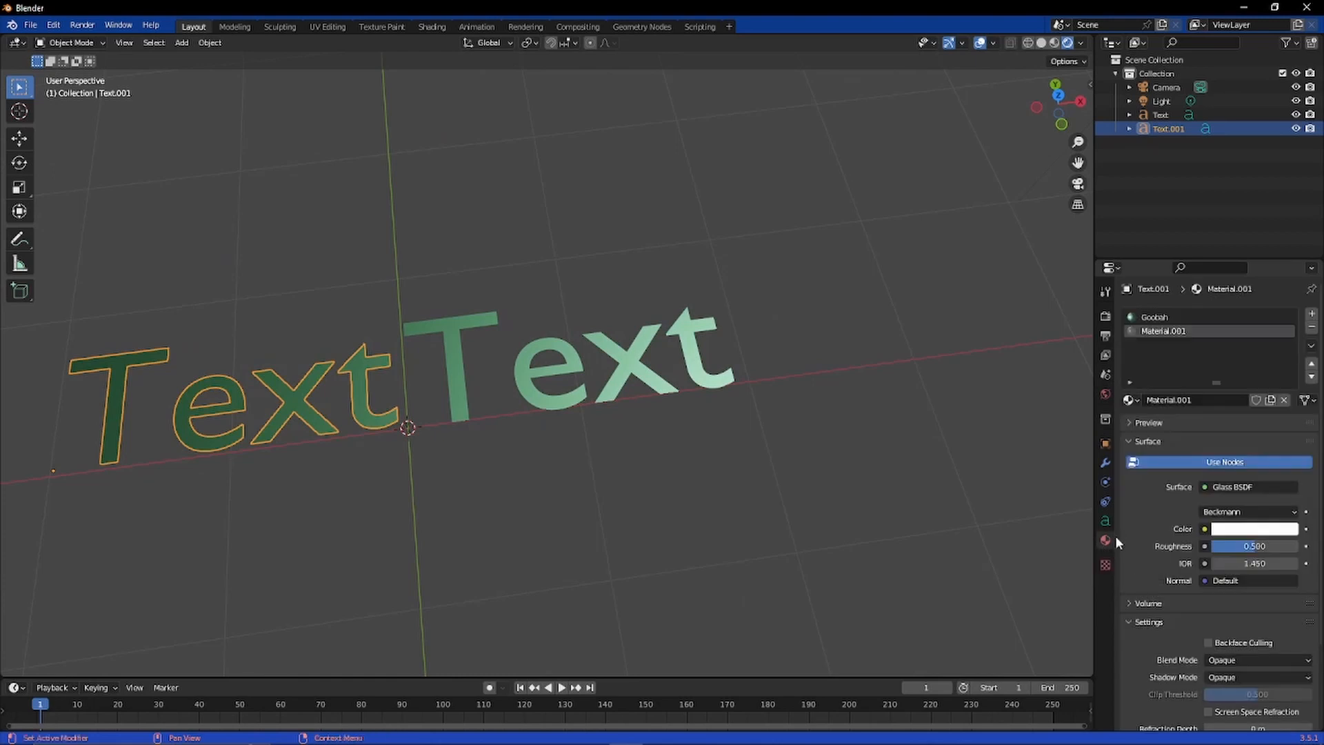
pyautogui.moveTo(557, 422); pyautogui.dragTo(652, 363, button='middle')
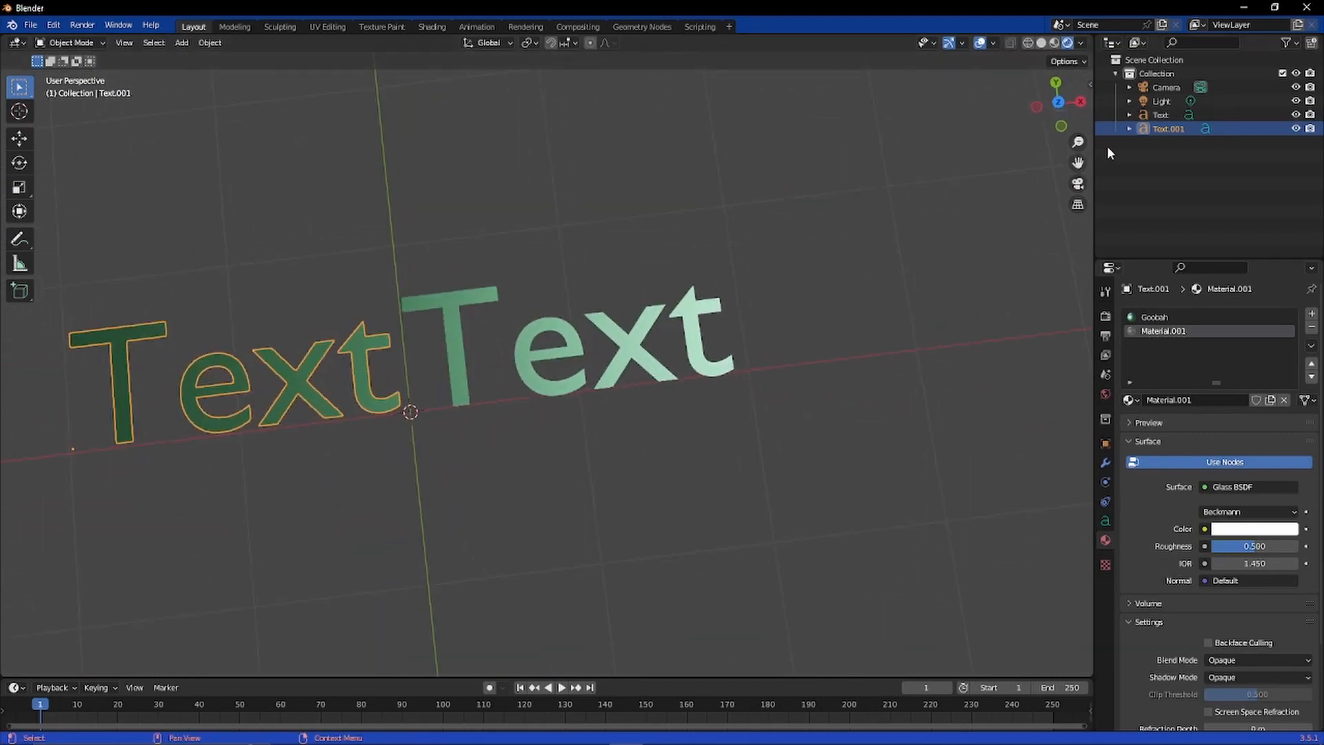
# Step: Set the scene's render engine to Cycles and inspect both texts in the rendered view
pyautogui.click(1105, 315)
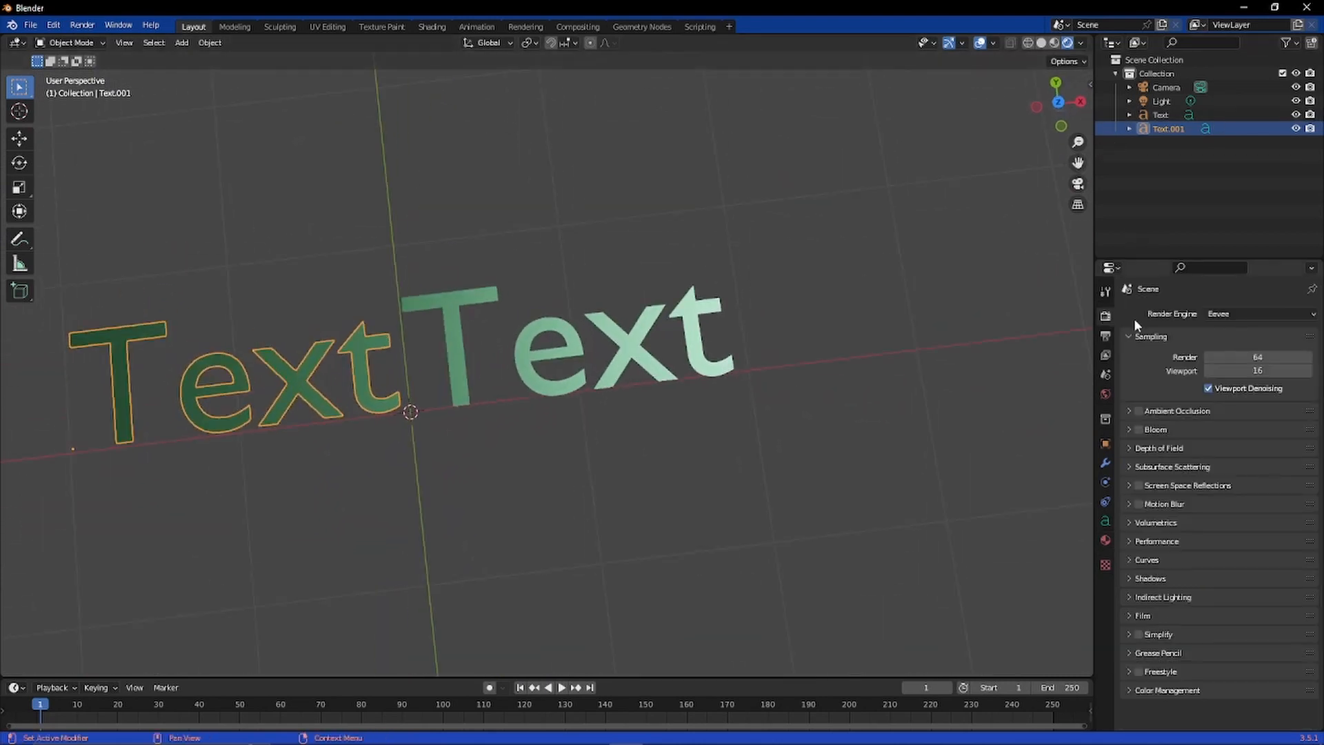
pyautogui.click(1264, 312)
pyautogui.click(1231, 358)
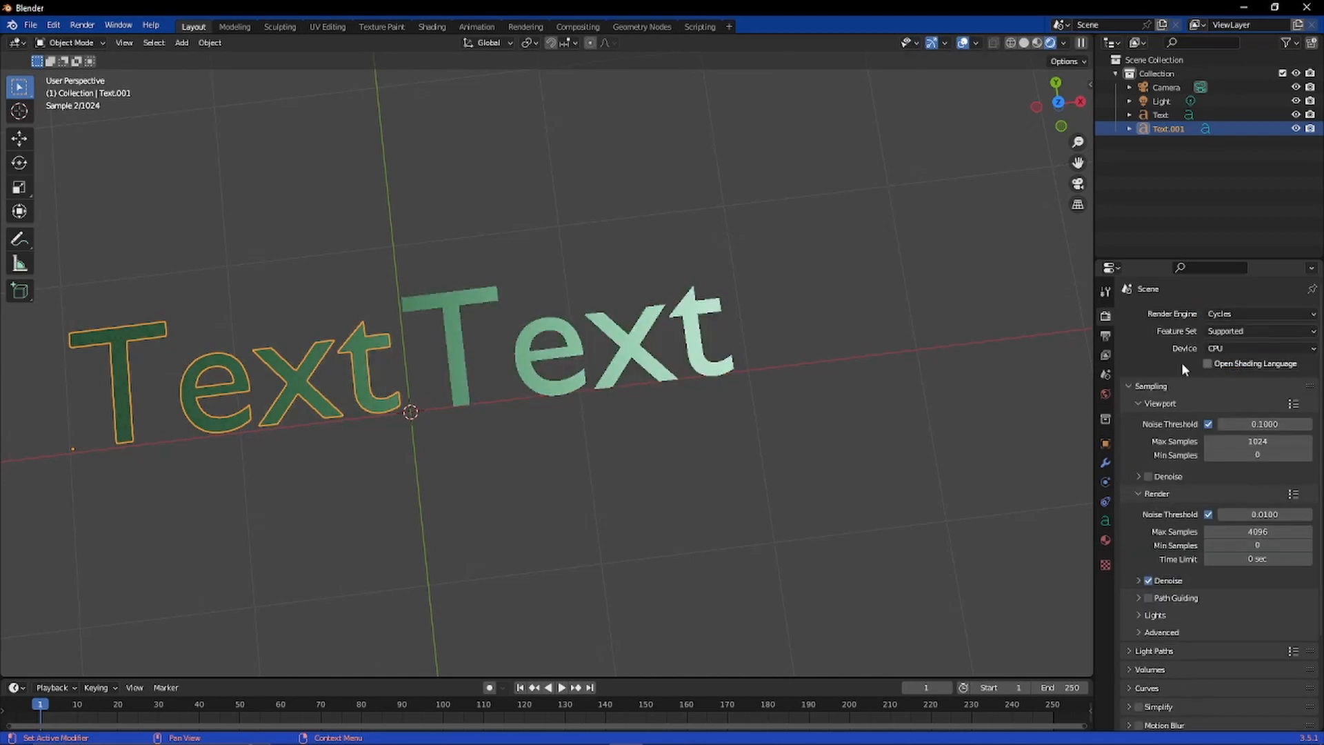
pyautogui.keyDown('shift'); pyautogui.moveTo(580, 482); pyautogui.dragTo(697, 456, button='middle'); pyautogui.keyUp('shift')
pyautogui.scroll(4, 545, 428)
pyautogui.keyDown('shift'); pyautogui.moveTo(496, 433); pyautogui.dragTo(625, 398, button='middle'); pyautogui.keyUp('shift')
pyautogui.scroll(-4, 625, 397)
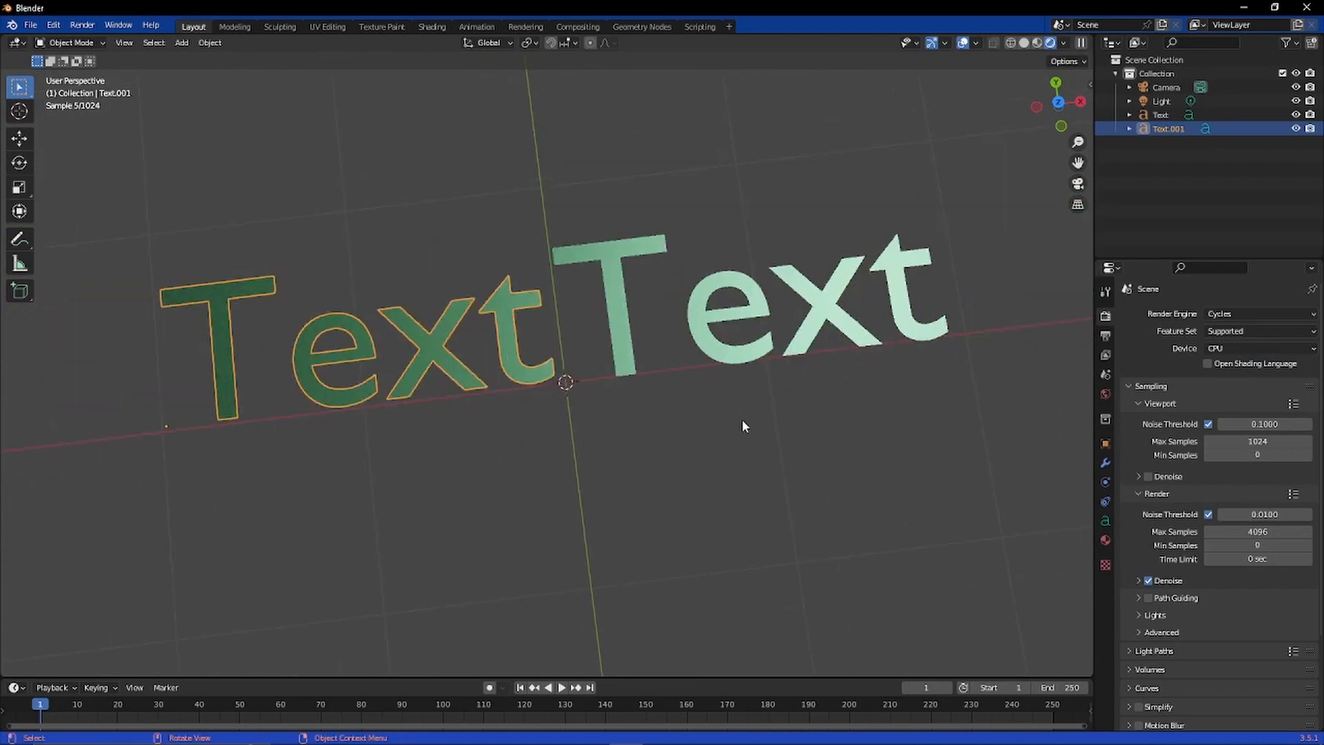
# Step: Extrude the duplicated text's geometry by 0.29 m
pyautogui.click(1105, 520)
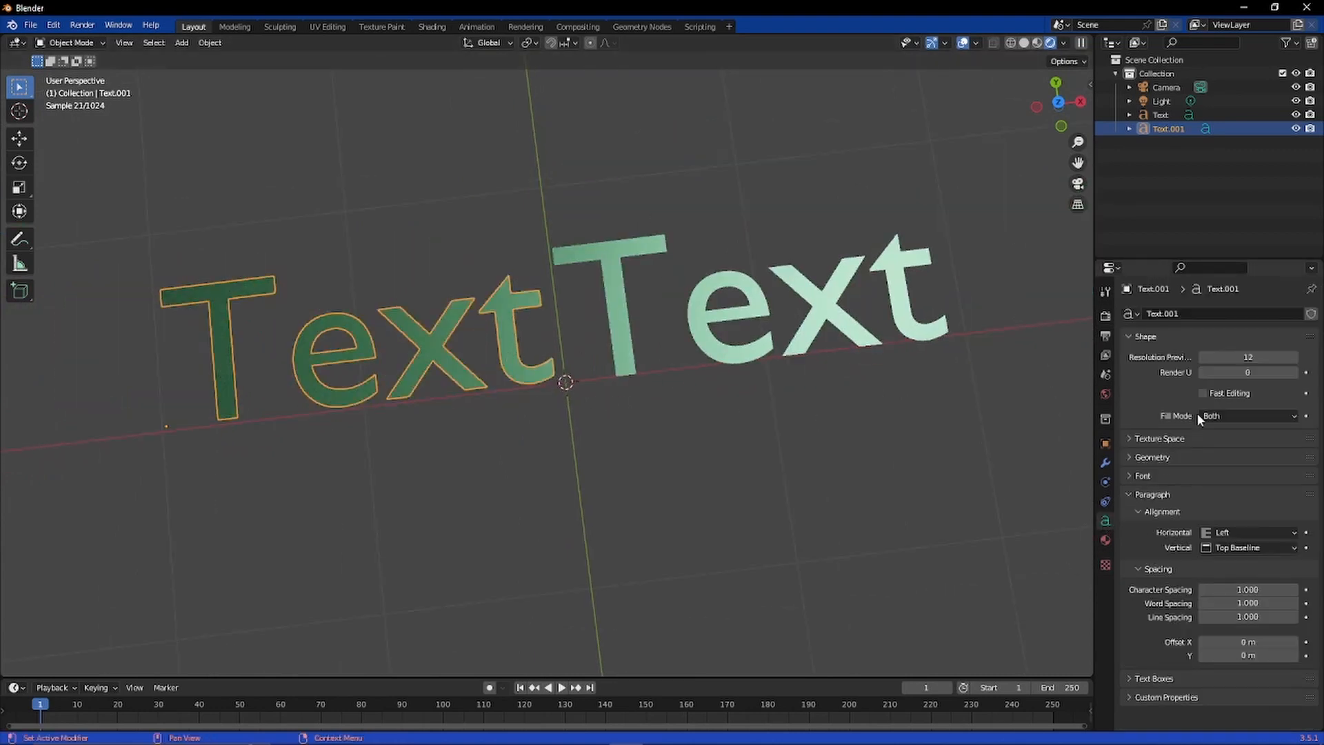
pyautogui.click(1167, 462)
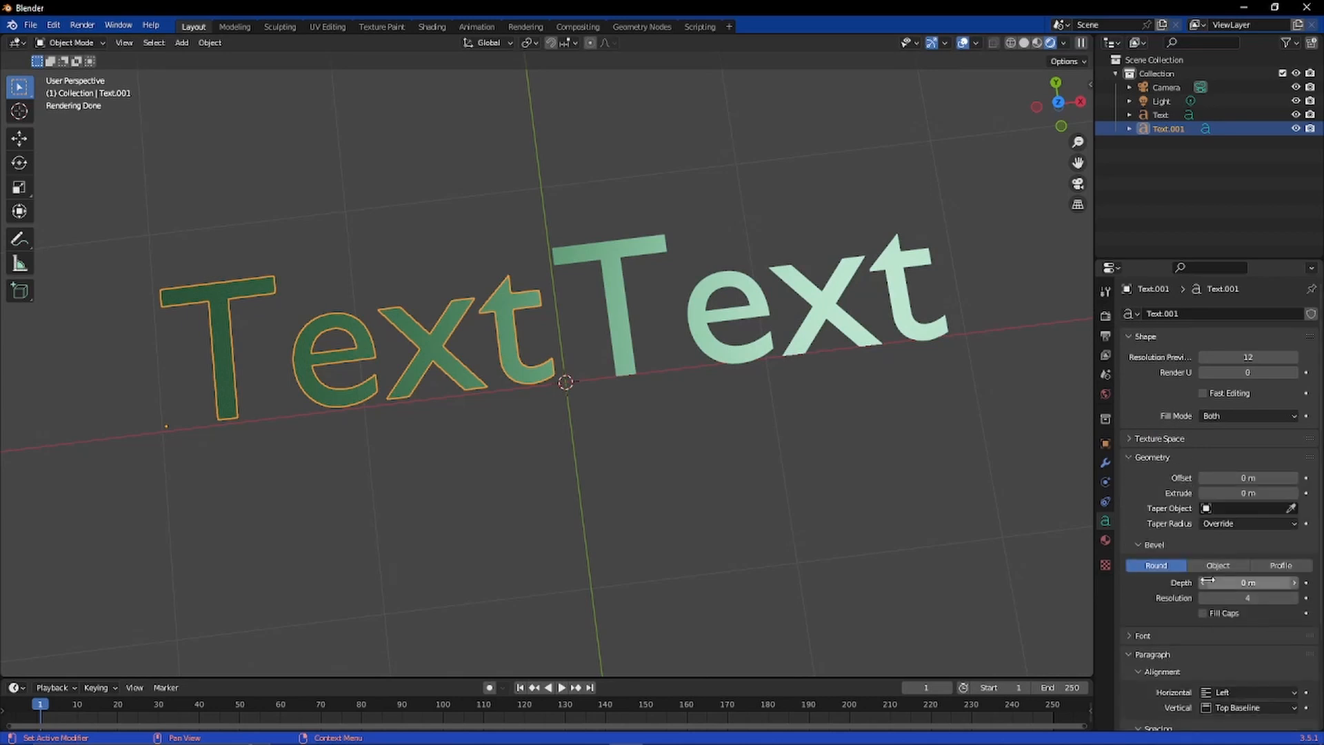
pyautogui.scroll(-1, 1217, 639)
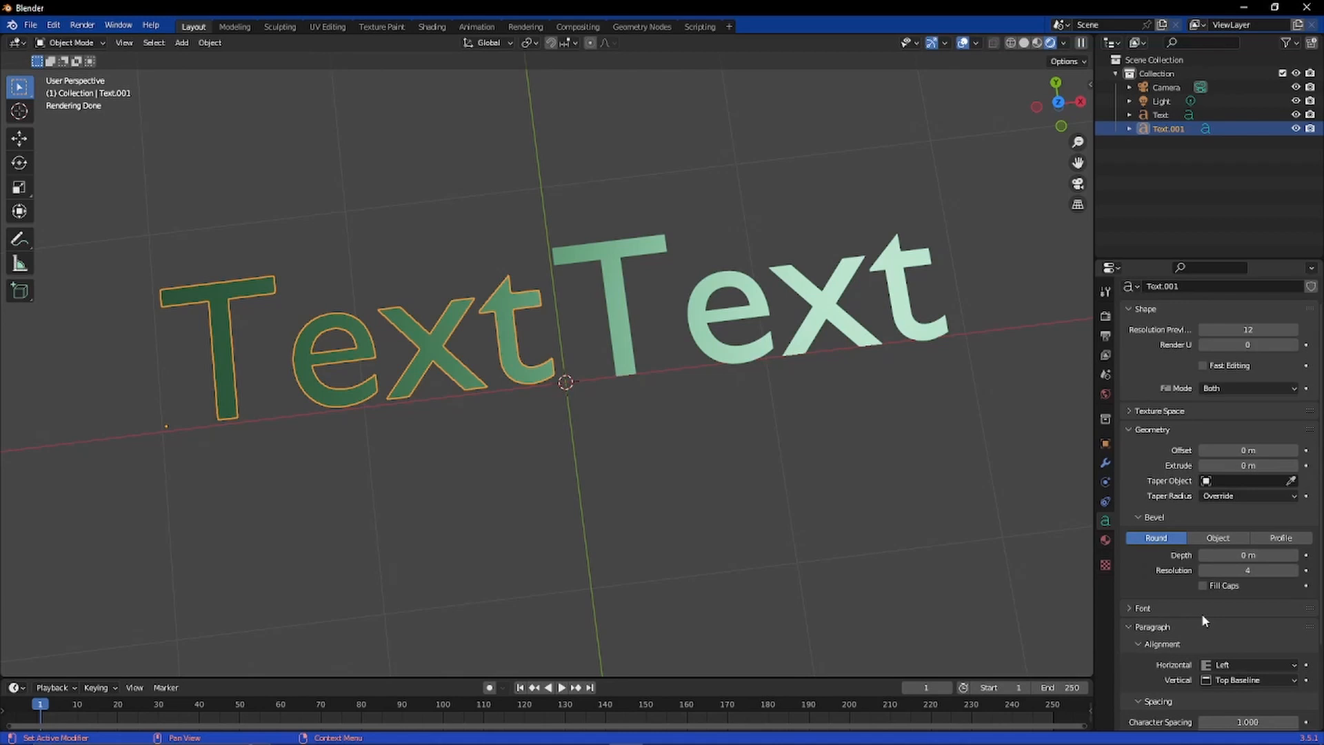
pyautogui.scroll(1, 1202, 614)
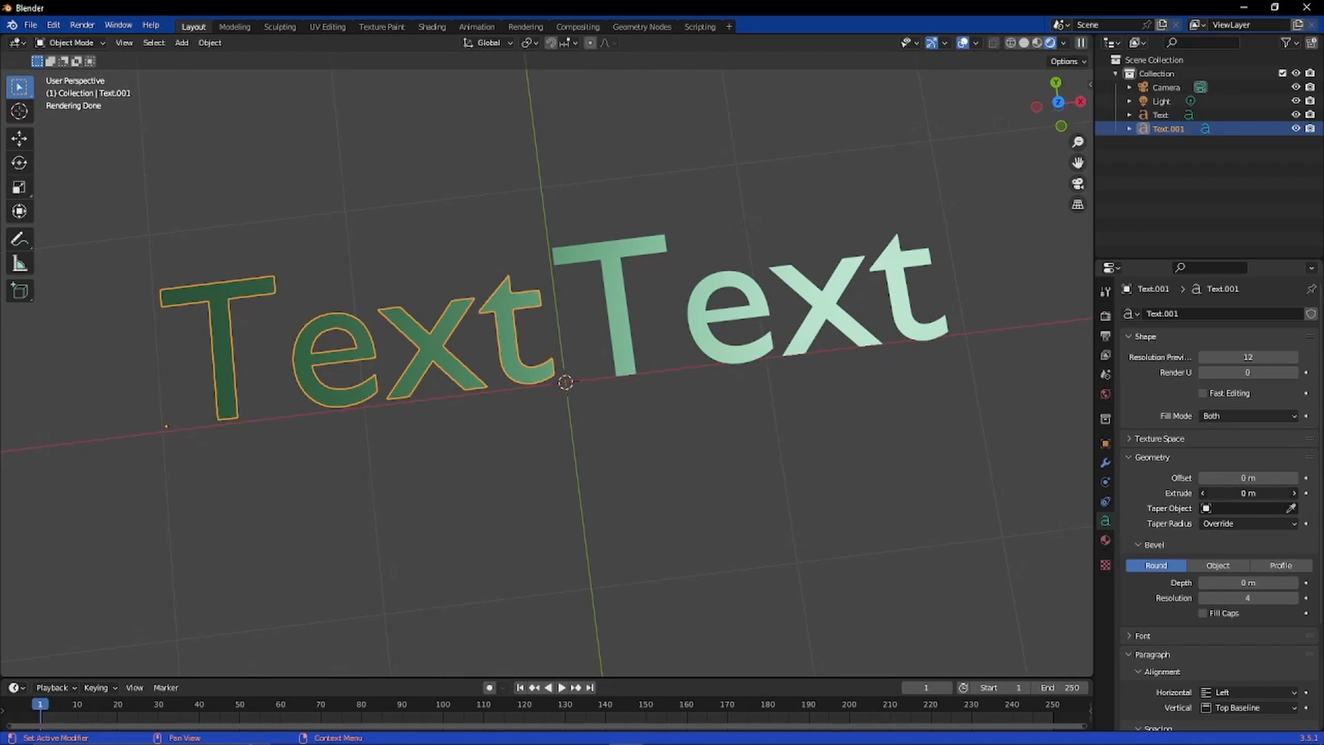
pyautogui.moveTo(1248, 493); pyautogui.dragTo(1300, 493)
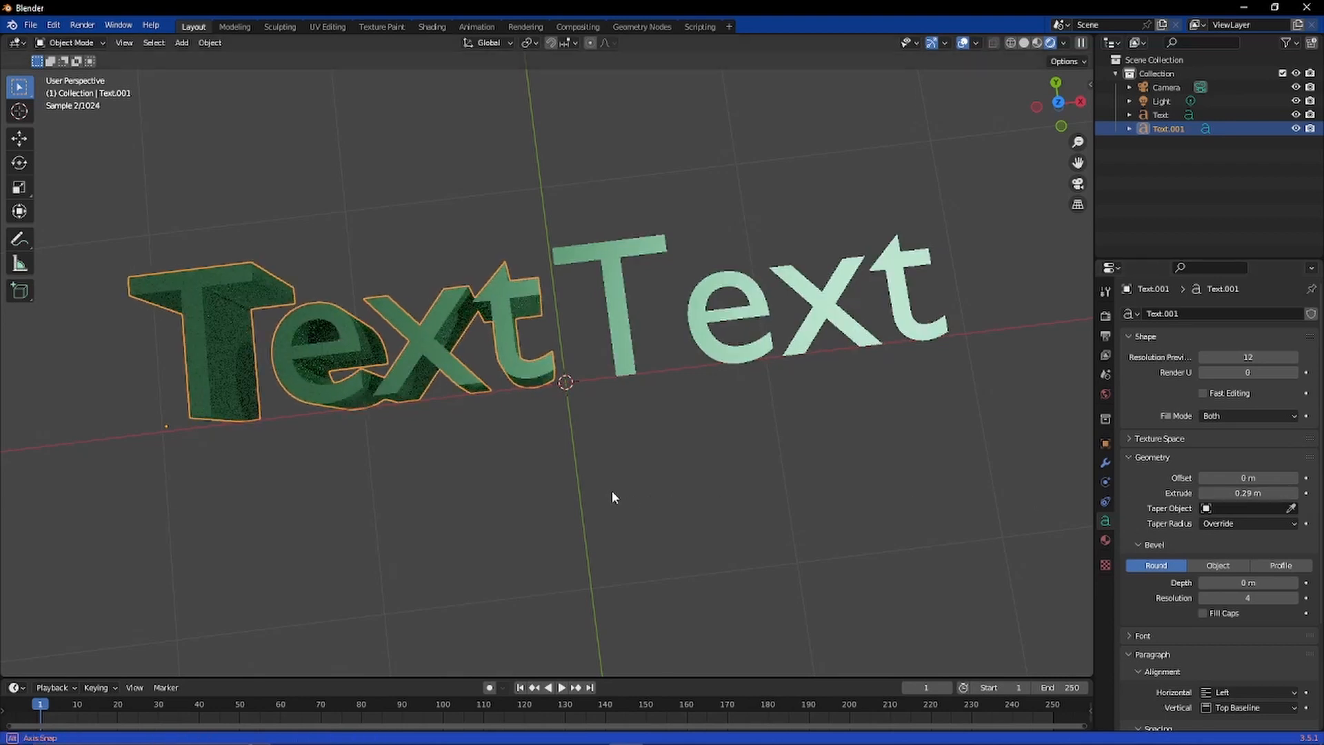
pyautogui.moveTo(611, 490); pyautogui.dragTo(587, 470, button='middle')
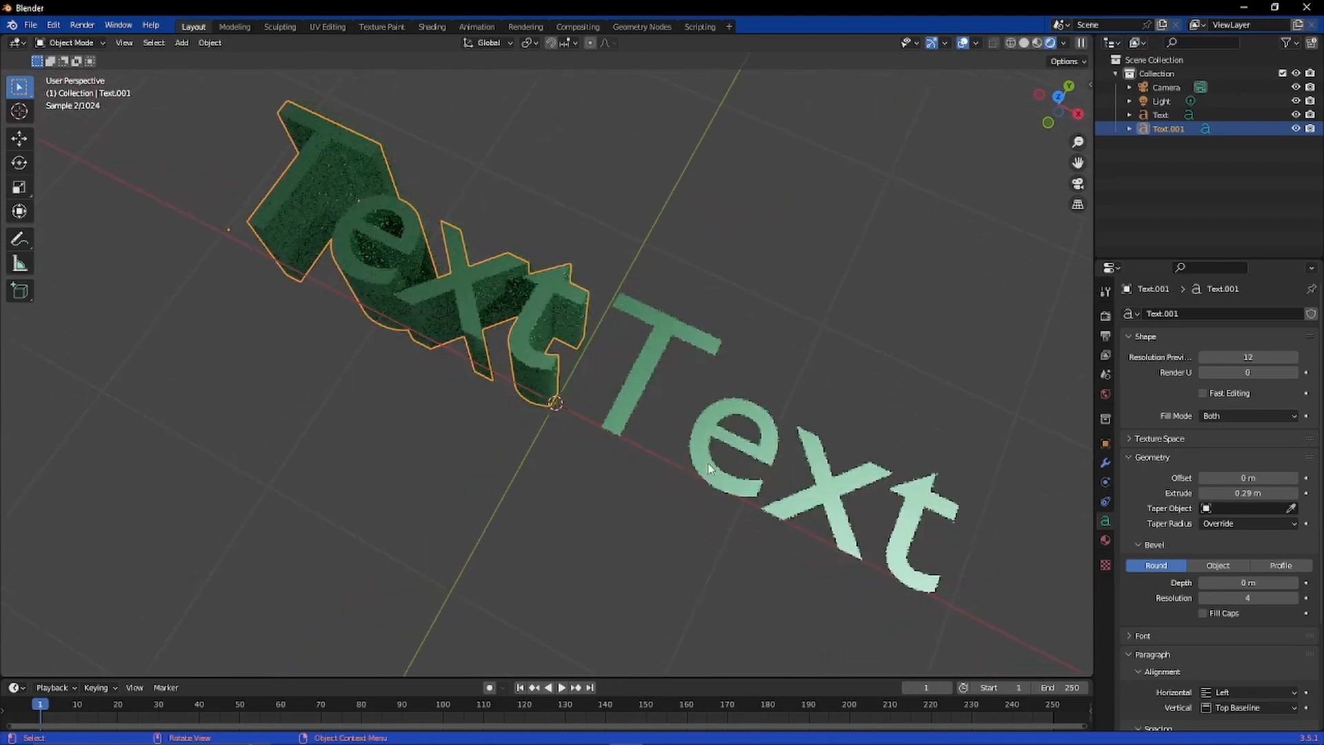
# Step: Set the roughness of the duplicated text's Glass BSDF material to 0 and inspect the extruded letters up close
pyautogui.click(1106, 540)
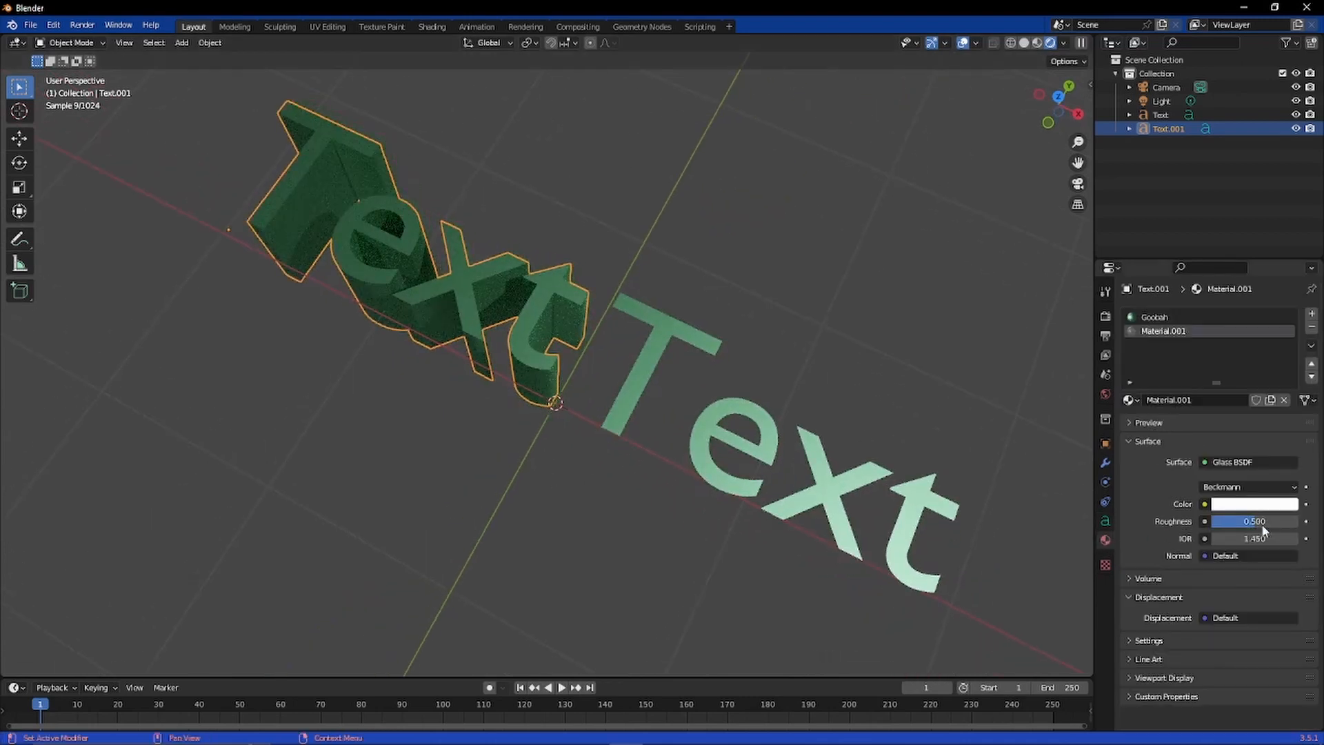
pyautogui.moveTo(1265, 530); pyautogui.dragTo(1213, 521)
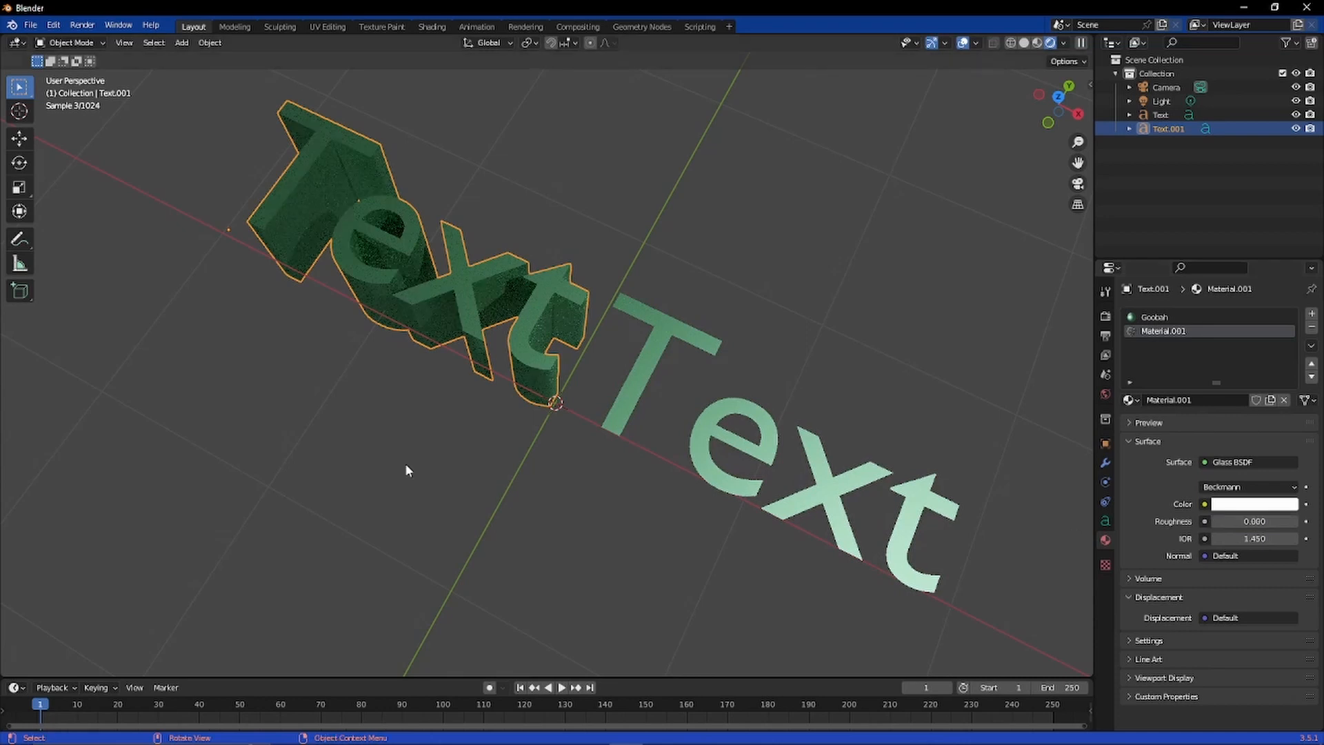
pyautogui.moveTo(406, 467); pyautogui.dragTo(627, 421, button='middle')
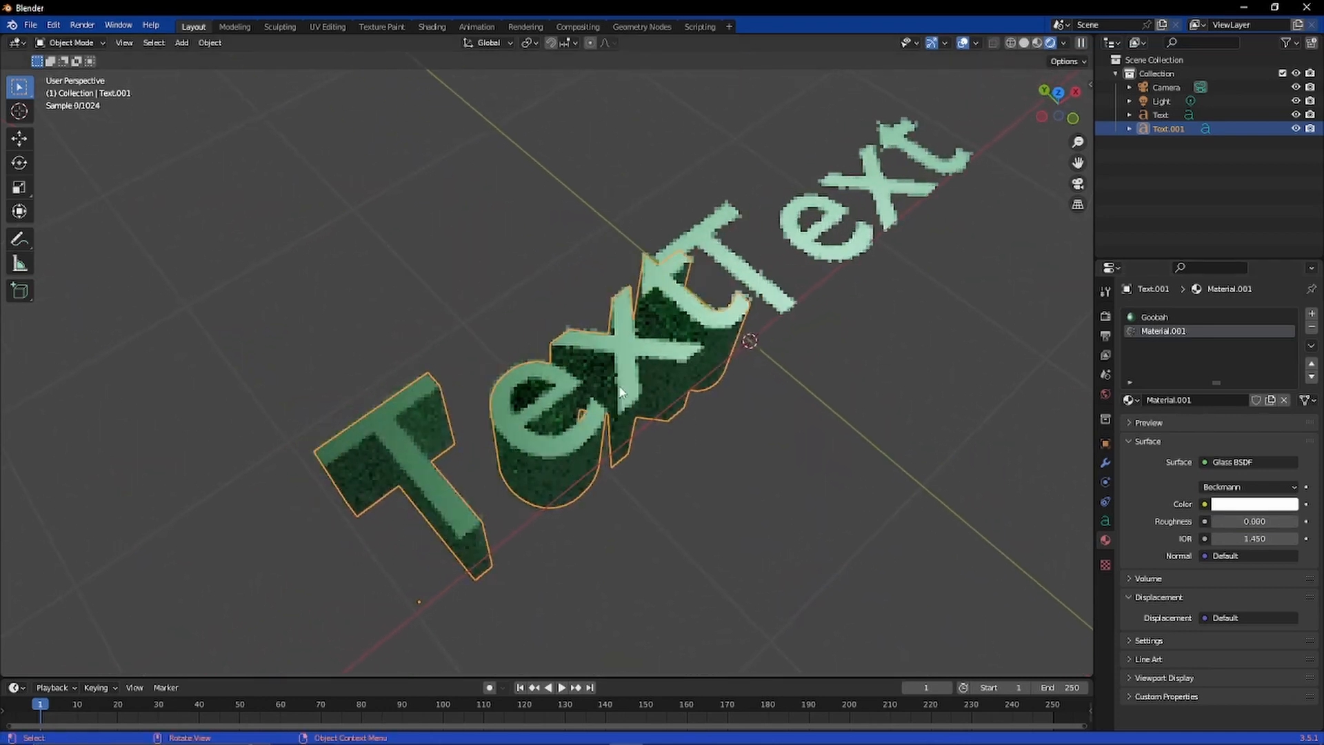
pyautogui.scroll(3, 626, 420)
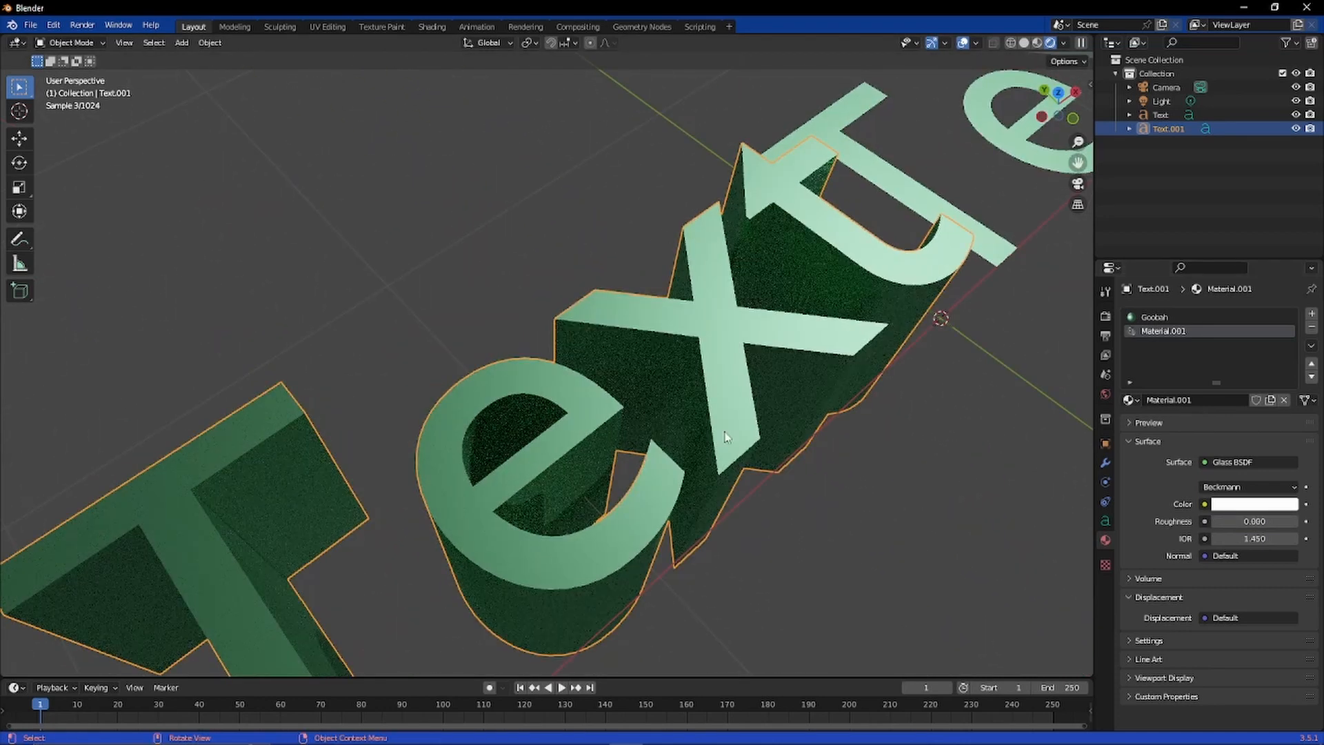
pyautogui.moveTo(726, 436); pyautogui.dragTo(1108, 432, button='middle')
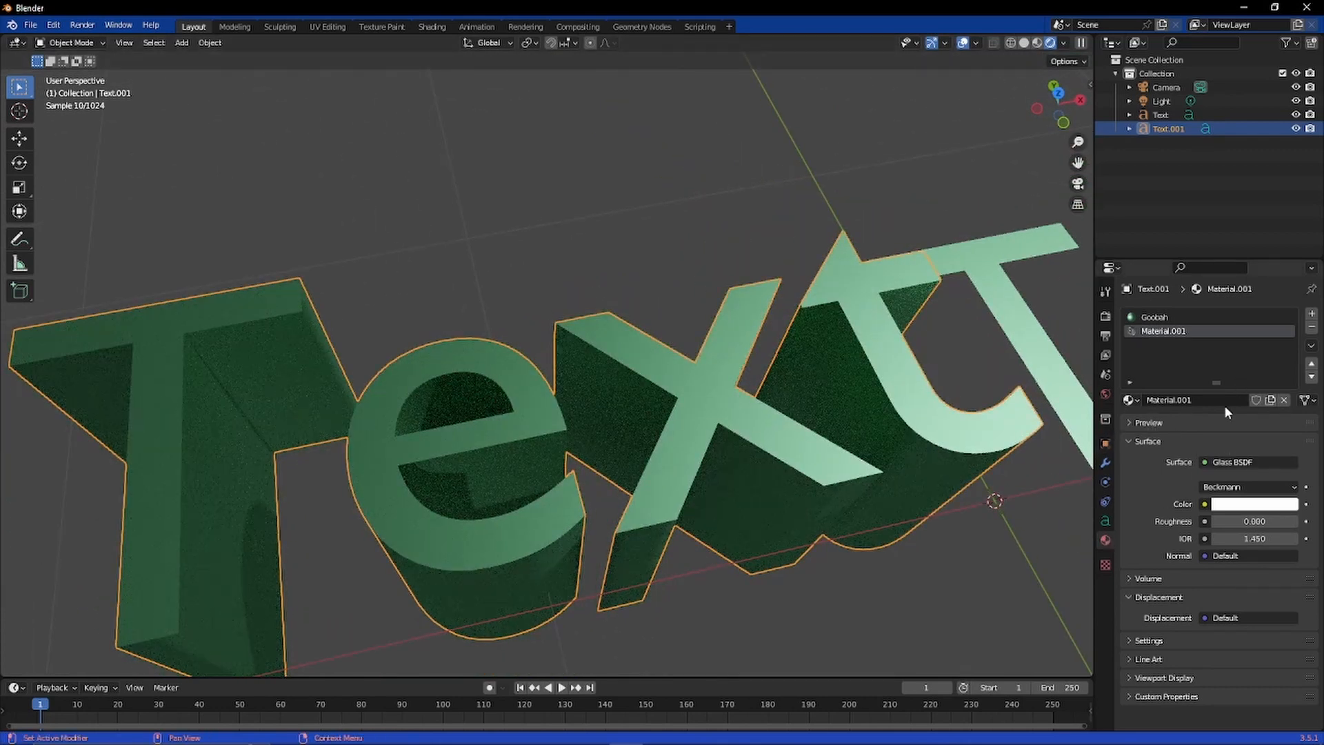
# Step: Compare the Goobah and Material.001 slots of the extruded text and check the glass material's preview
pyautogui.click(1189, 427)
pyautogui.click(1190, 428)
pyautogui.click(1252, 317)
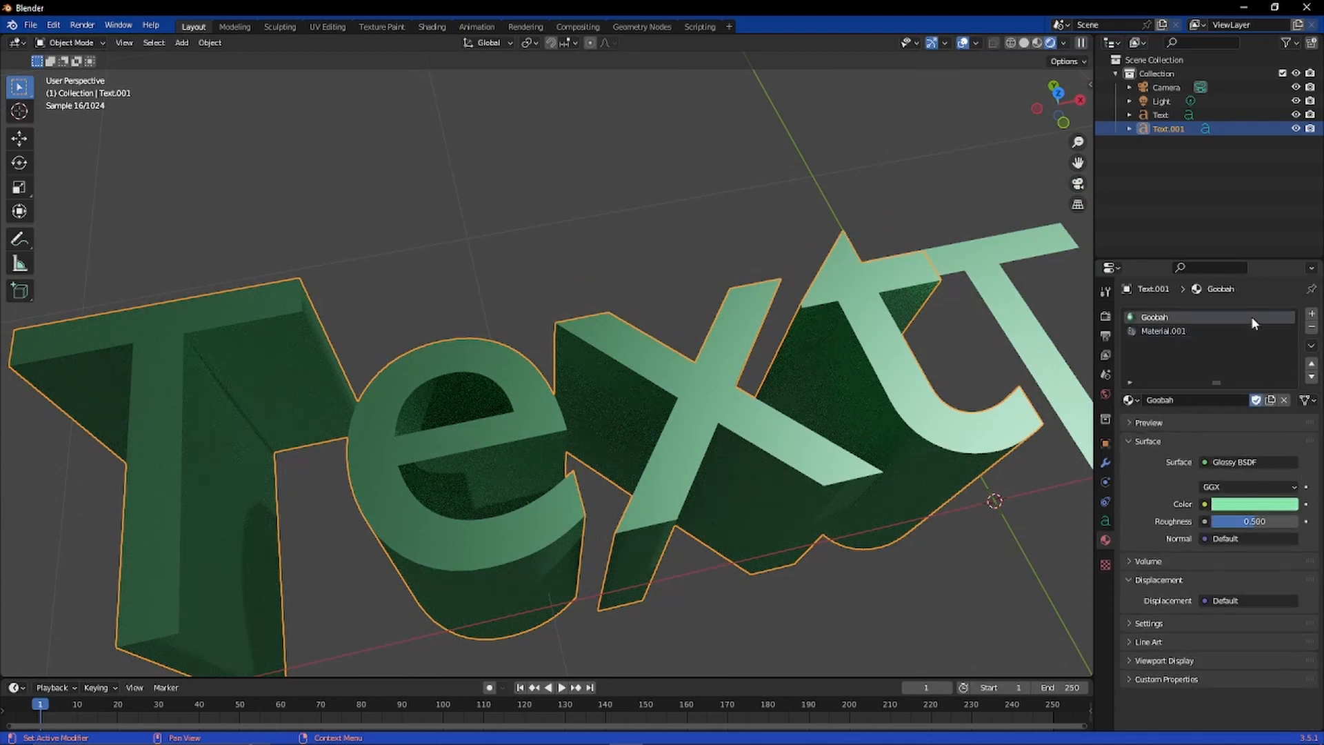
pyautogui.click(1207, 332)
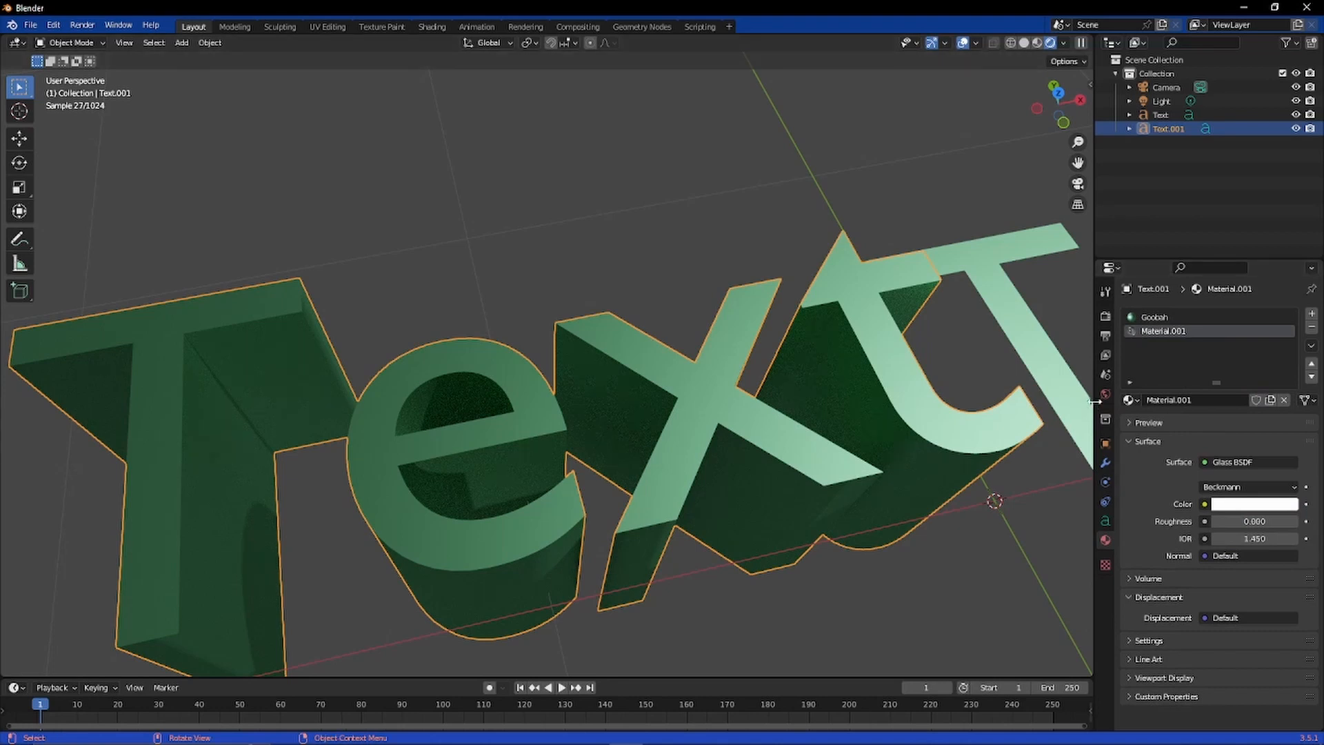
pyautogui.moveTo(897, 330); pyautogui.dragTo(1014, 333, button='middle')
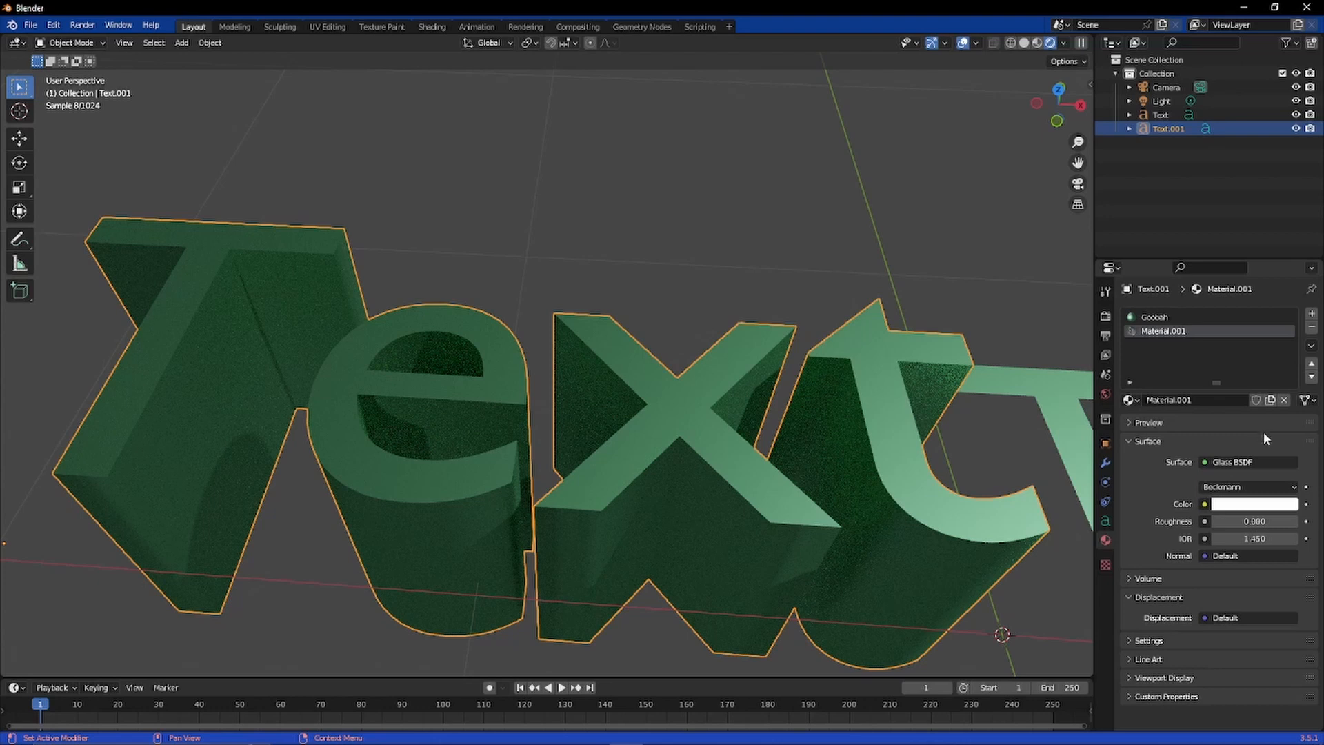
pyautogui.click(1175, 423)
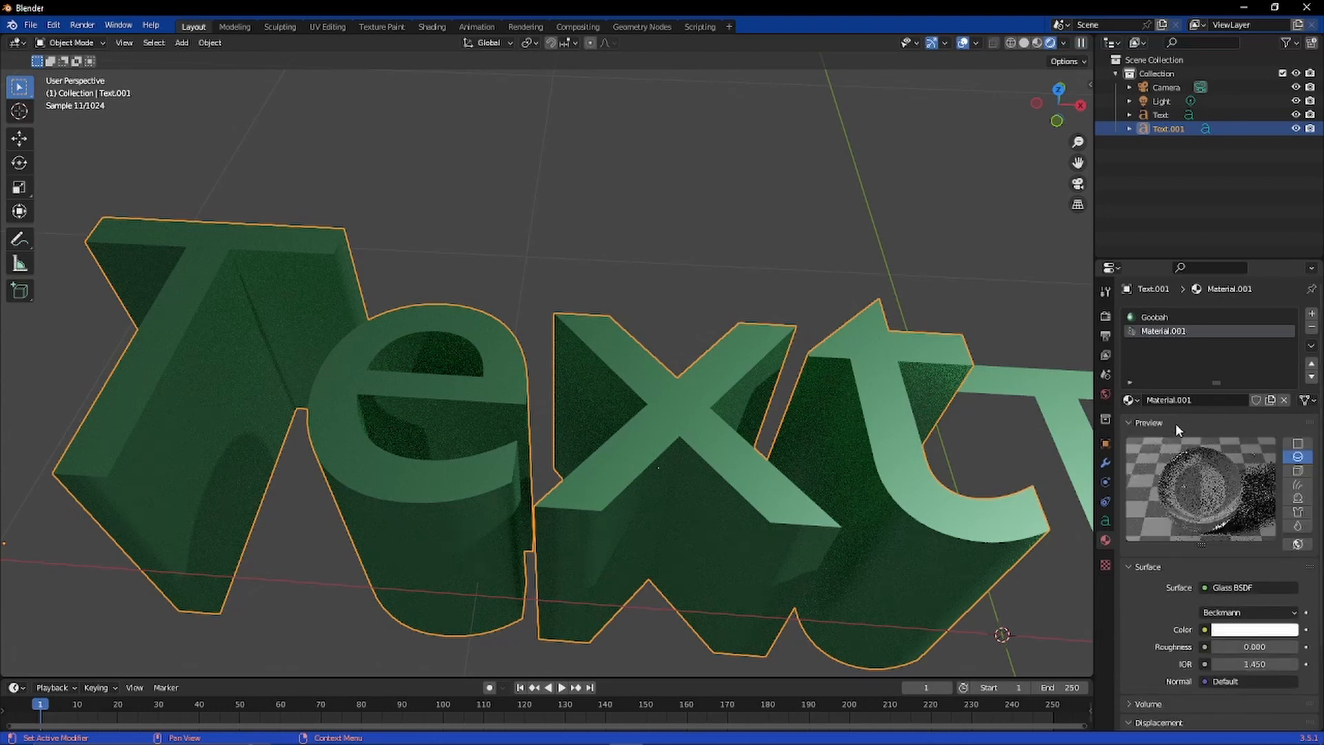
pyautogui.click(1175, 423)
# Step: Examine the extruded text from farther away and recheck both of its material slots and the Material.001 preview
pyautogui.scroll(-3, 421, 379)
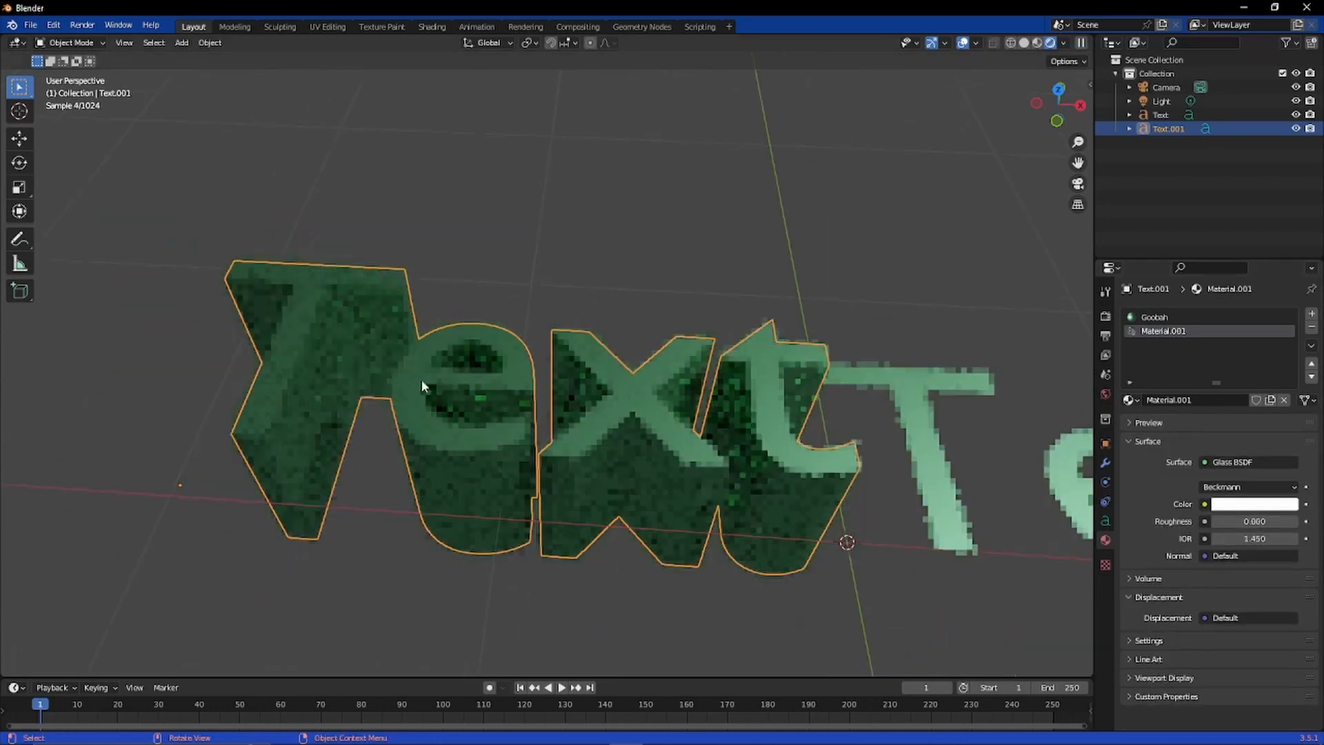
pyautogui.scroll(1, 422, 381)
pyautogui.moveTo(337, 336); pyautogui.dragTo(336, 369, button='middle')
pyautogui.scroll(-3, 380, 381)
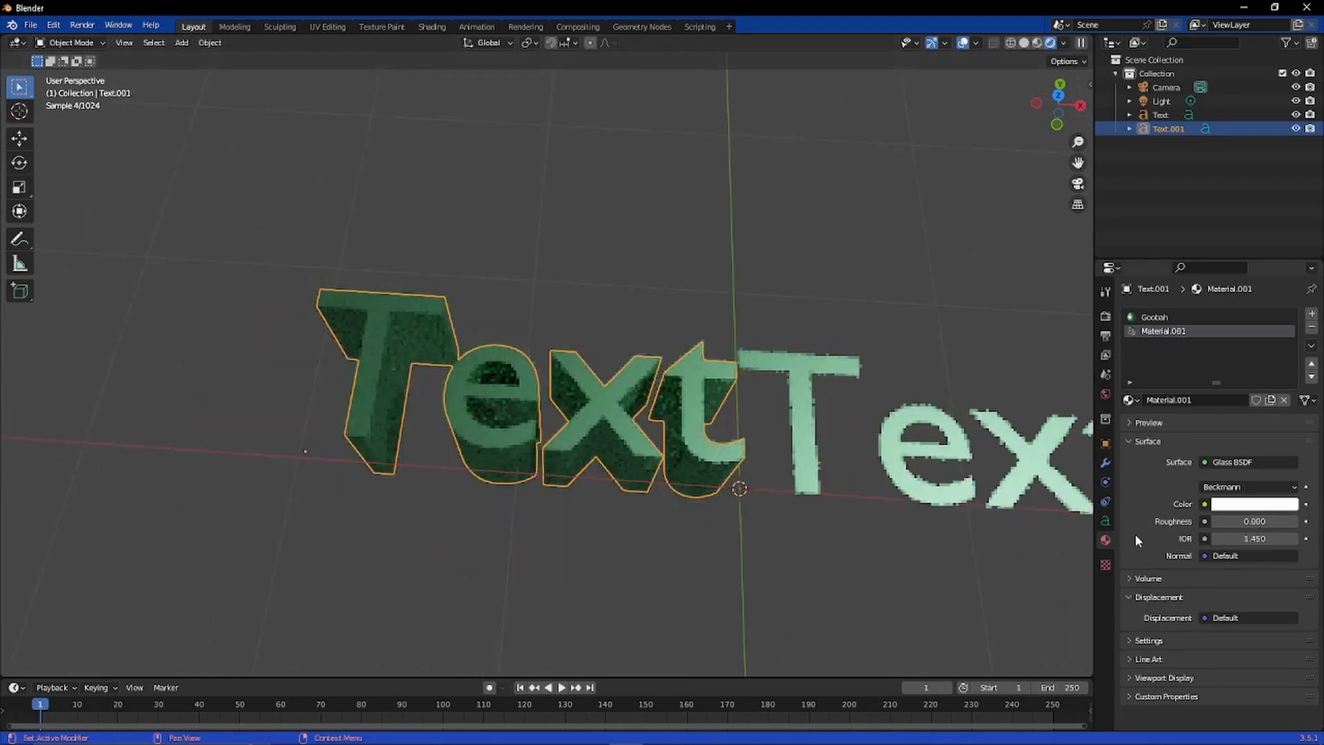
pyautogui.click(1154, 319)
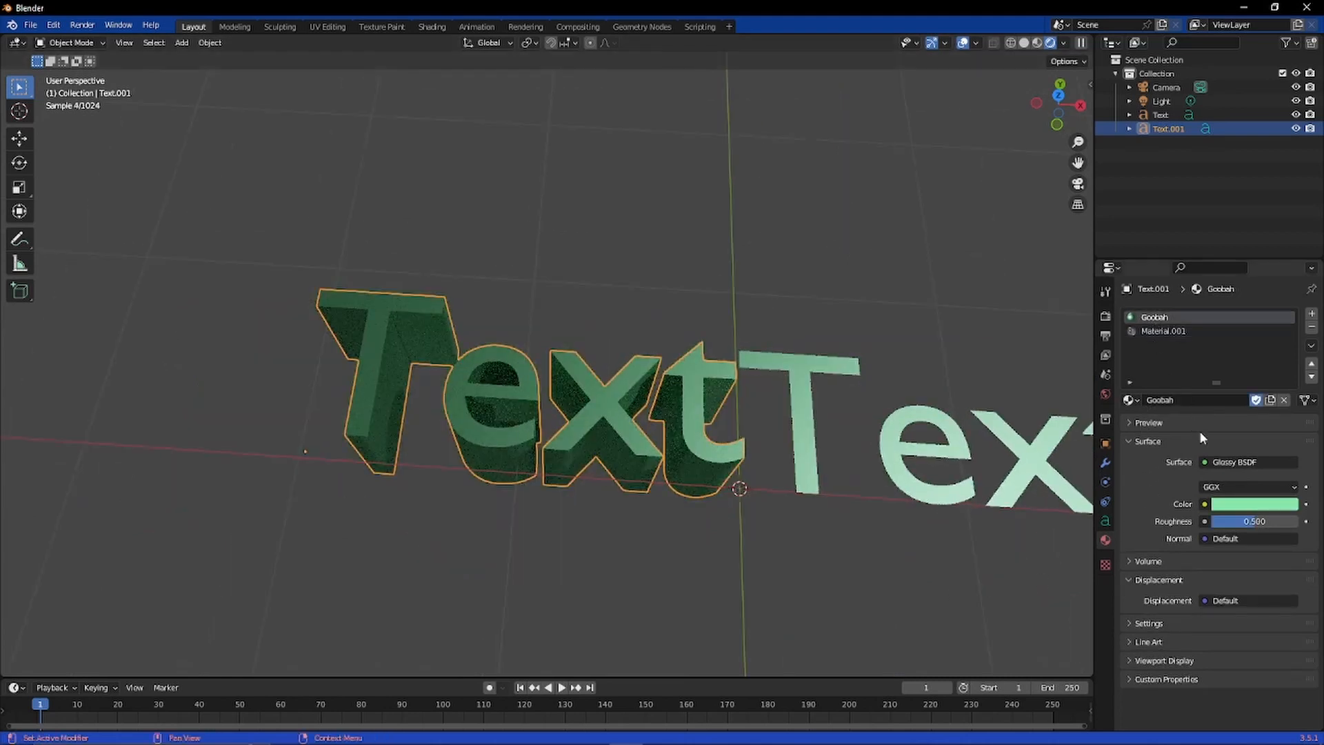
pyautogui.click(1159, 331)
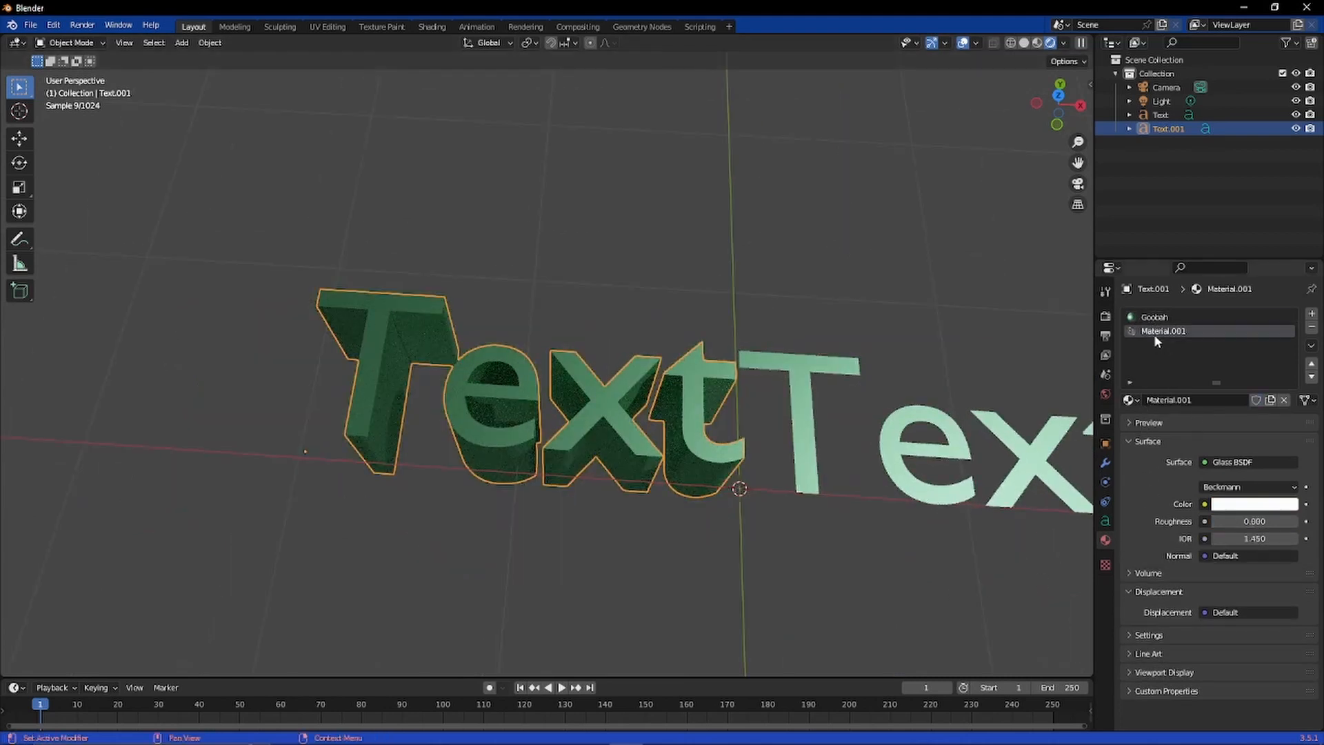
pyautogui.click(1157, 422)
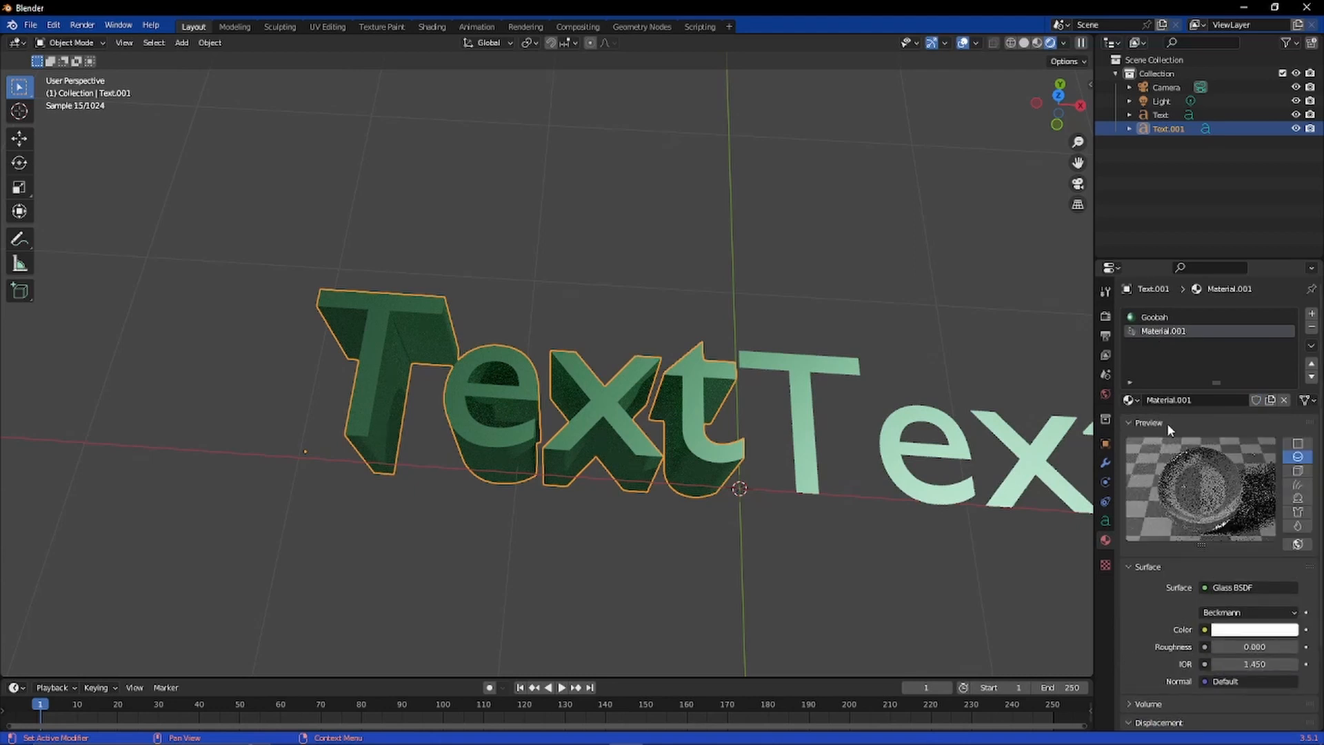
pyautogui.click(1167, 423)
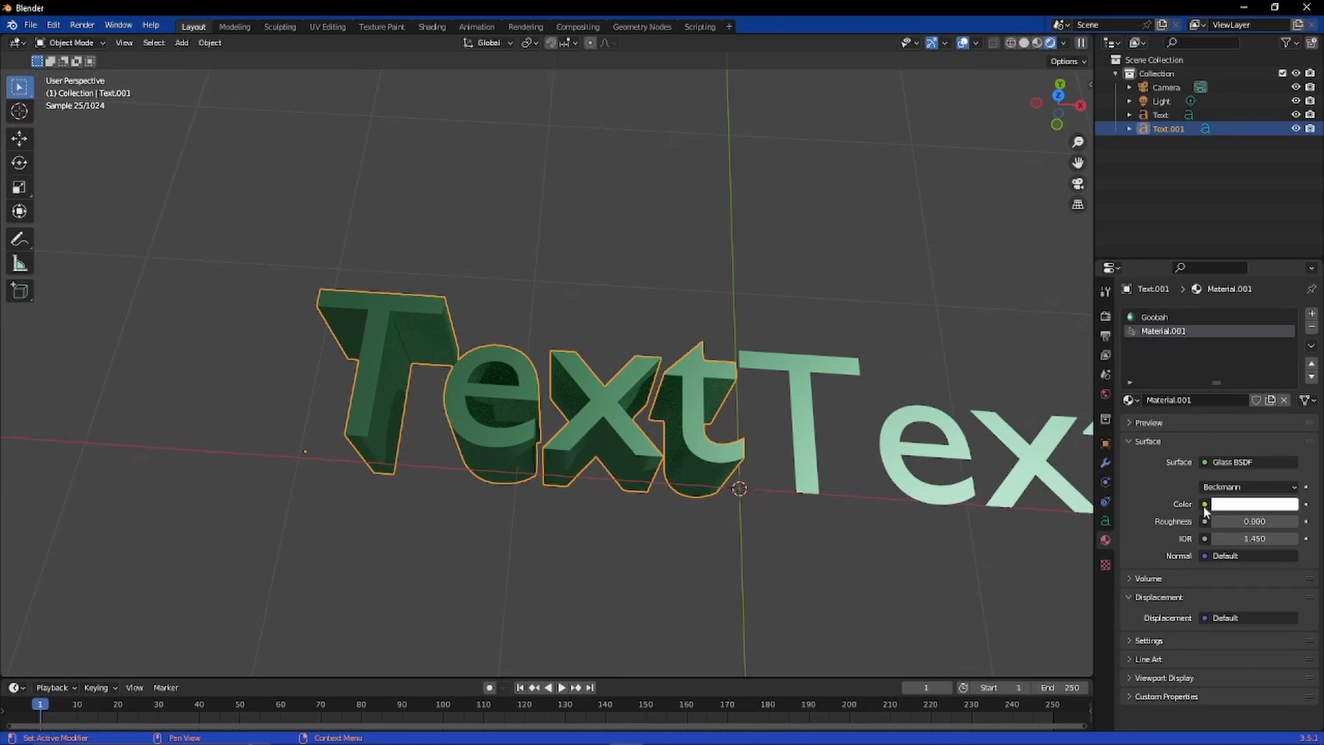
# Step: Try Glossy BSDF as the surface shader of Material.001 and return it to Glass BSDF
pyautogui.click(1245, 463)
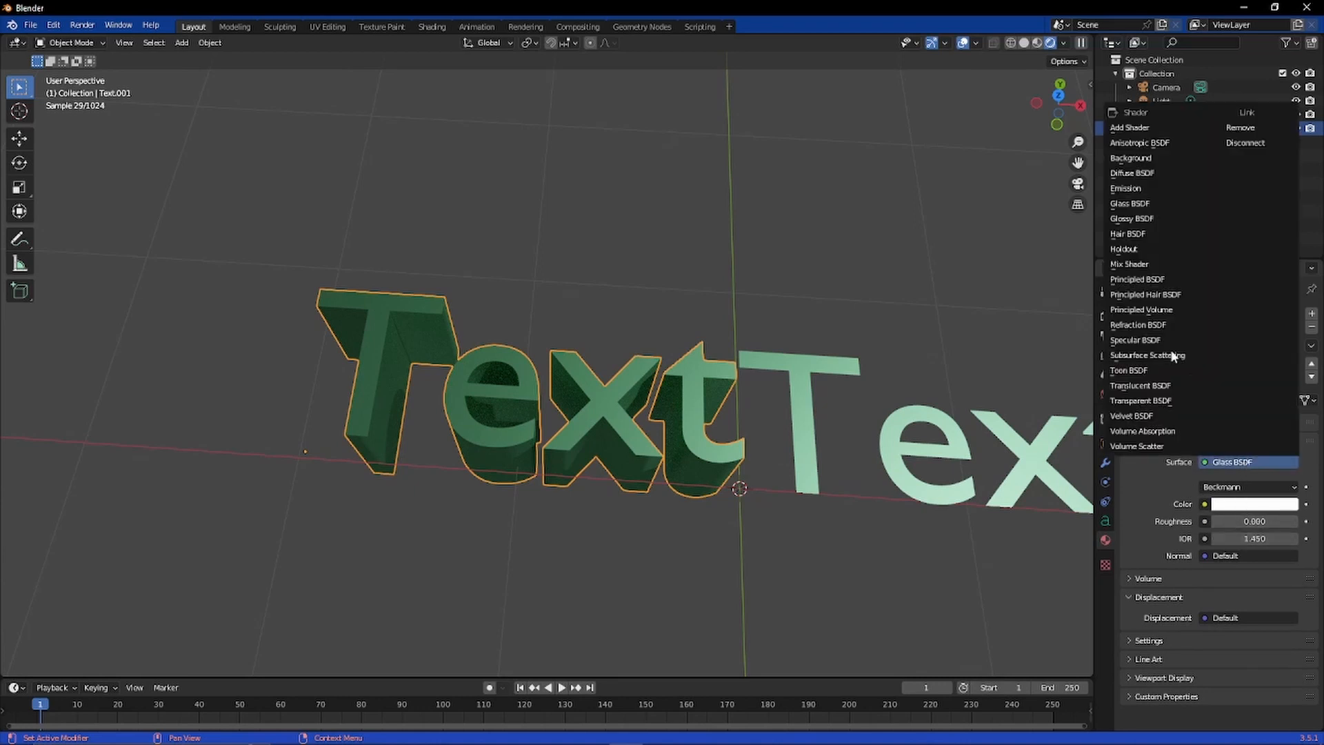
pyautogui.click(1128, 207)
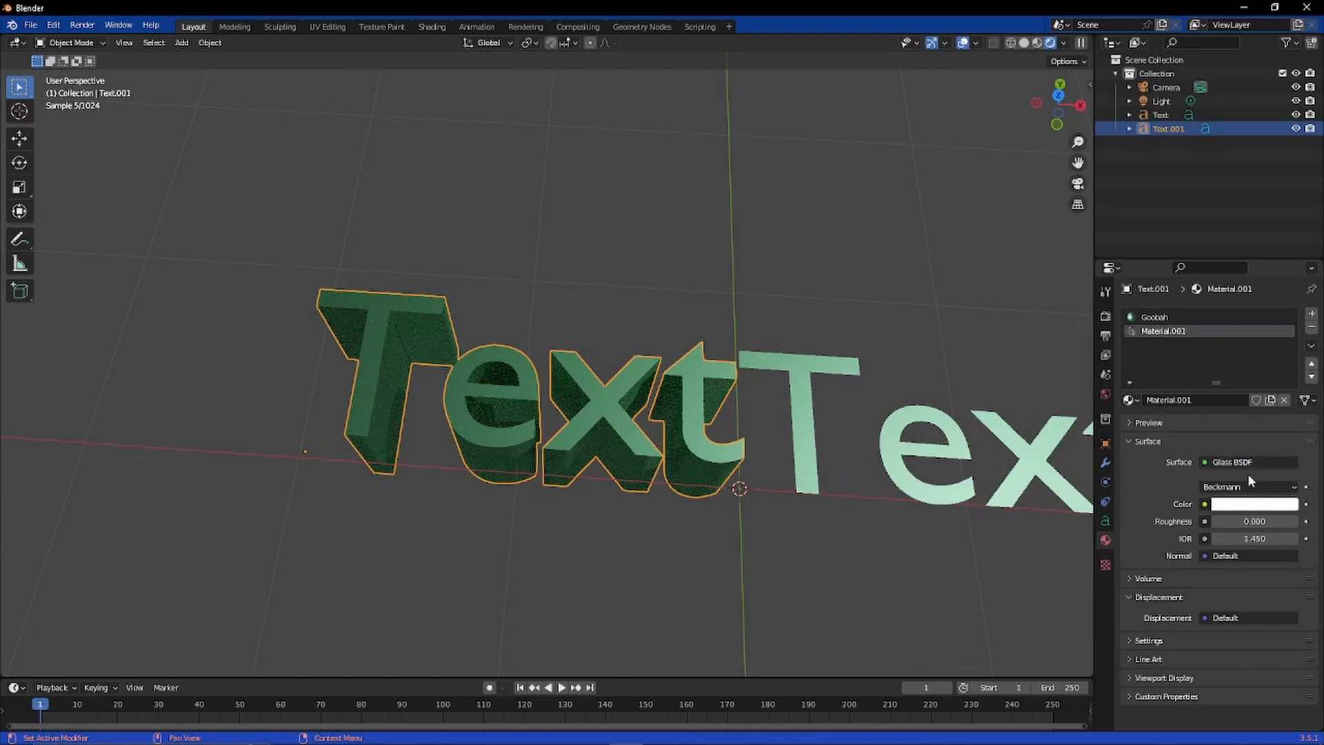
pyautogui.click(1250, 463)
pyautogui.click(1155, 218)
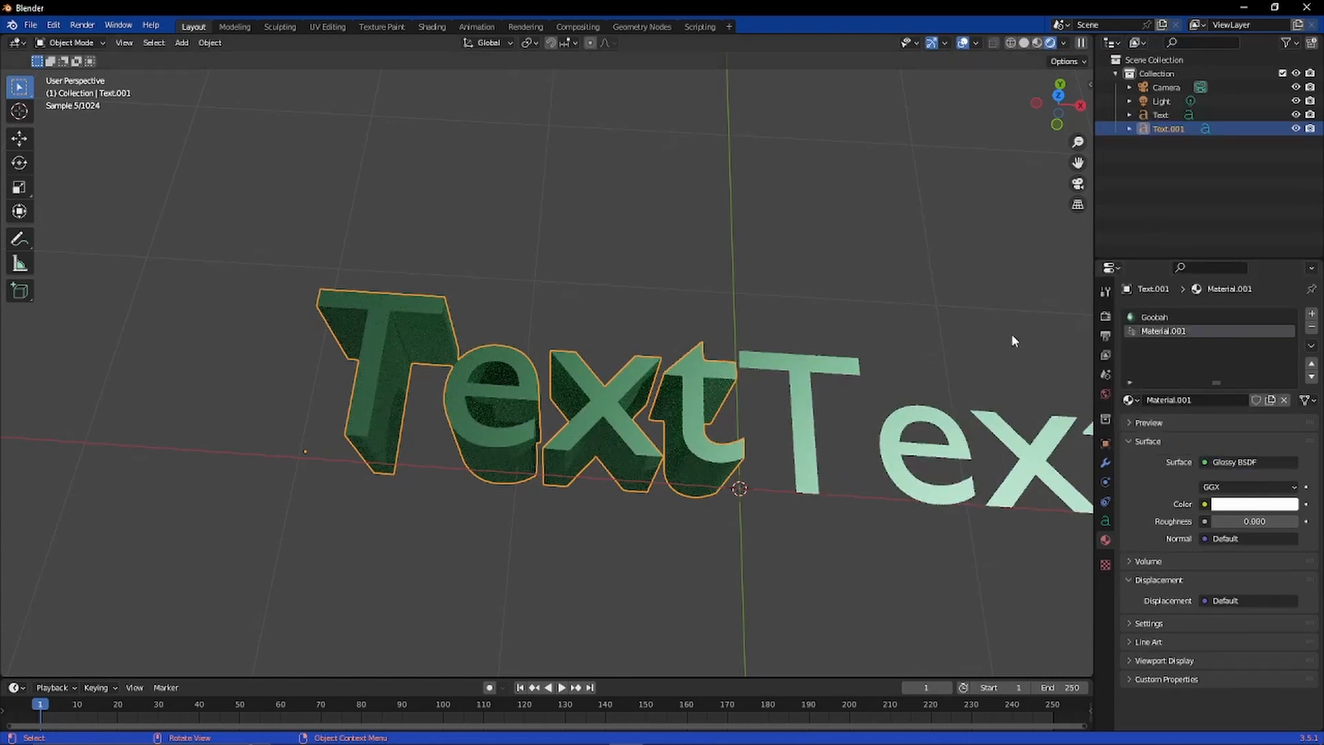
pyautogui.click(1216, 462)
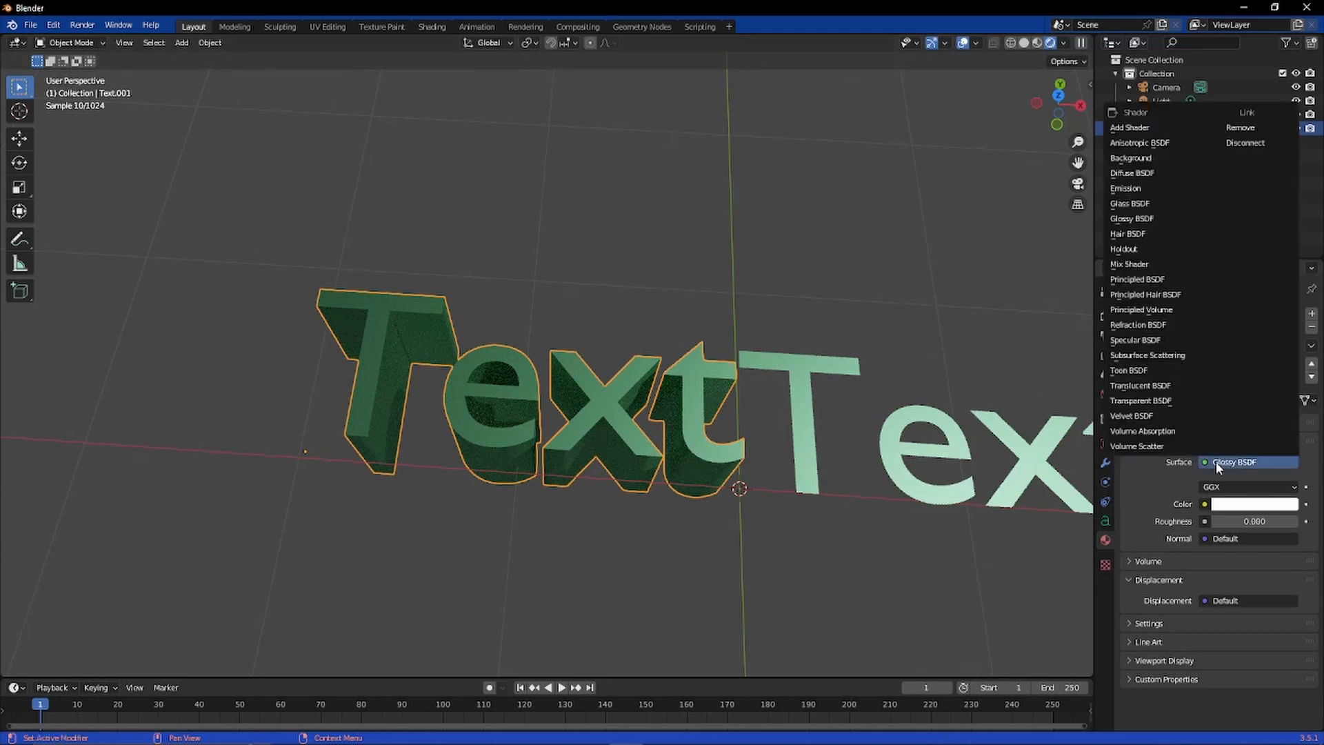
pyautogui.click(1153, 203)
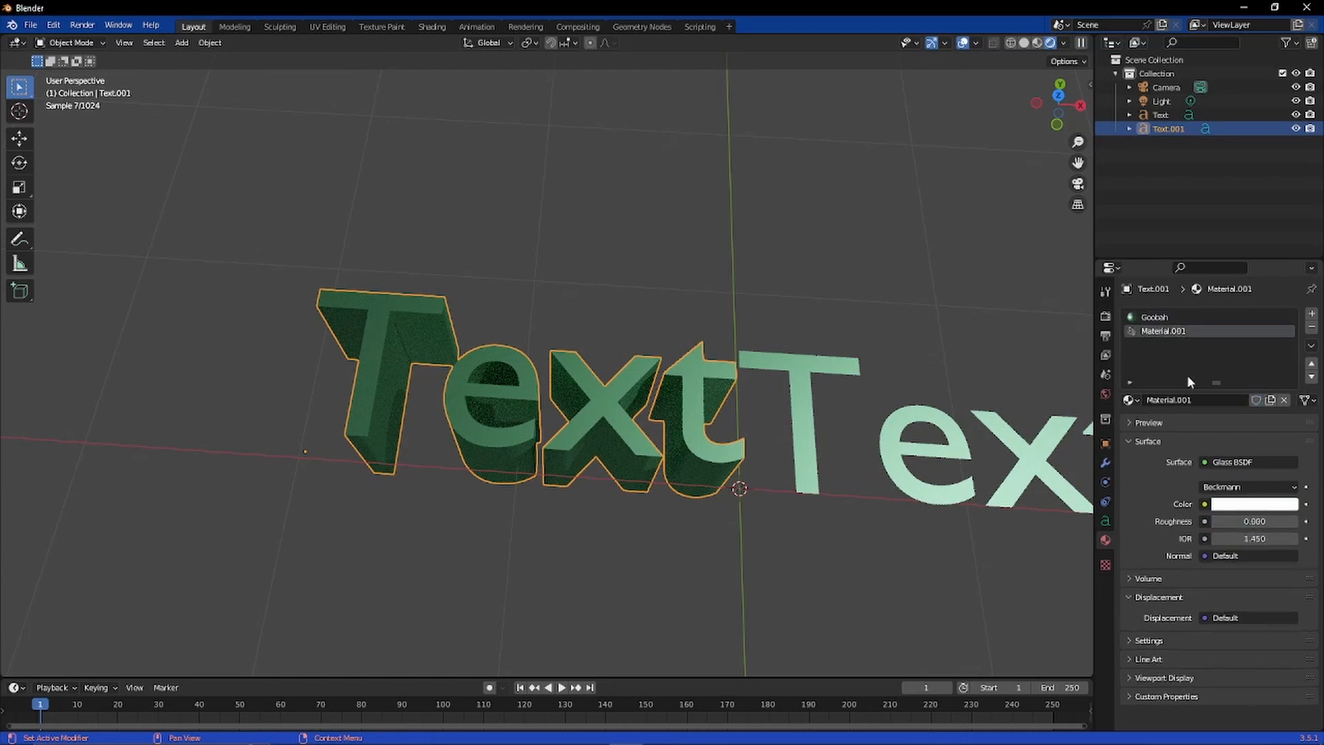
# Step: Inspect the extruded text from above and view the Glass BSDF material's preview once more
pyautogui.click(1130, 383)
pyautogui.click(1130, 383)
pyautogui.moveTo(855, 390)
pyautogui.mouseDown(button='middle')
pyautogui.moveTo(855, 416)
pyautogui.moveTo(871, 420)
pyautogui.moveTo(846, 395)
pyautogui.moveTo(871, 411)
pyautogui.mouseUp(button='middle')
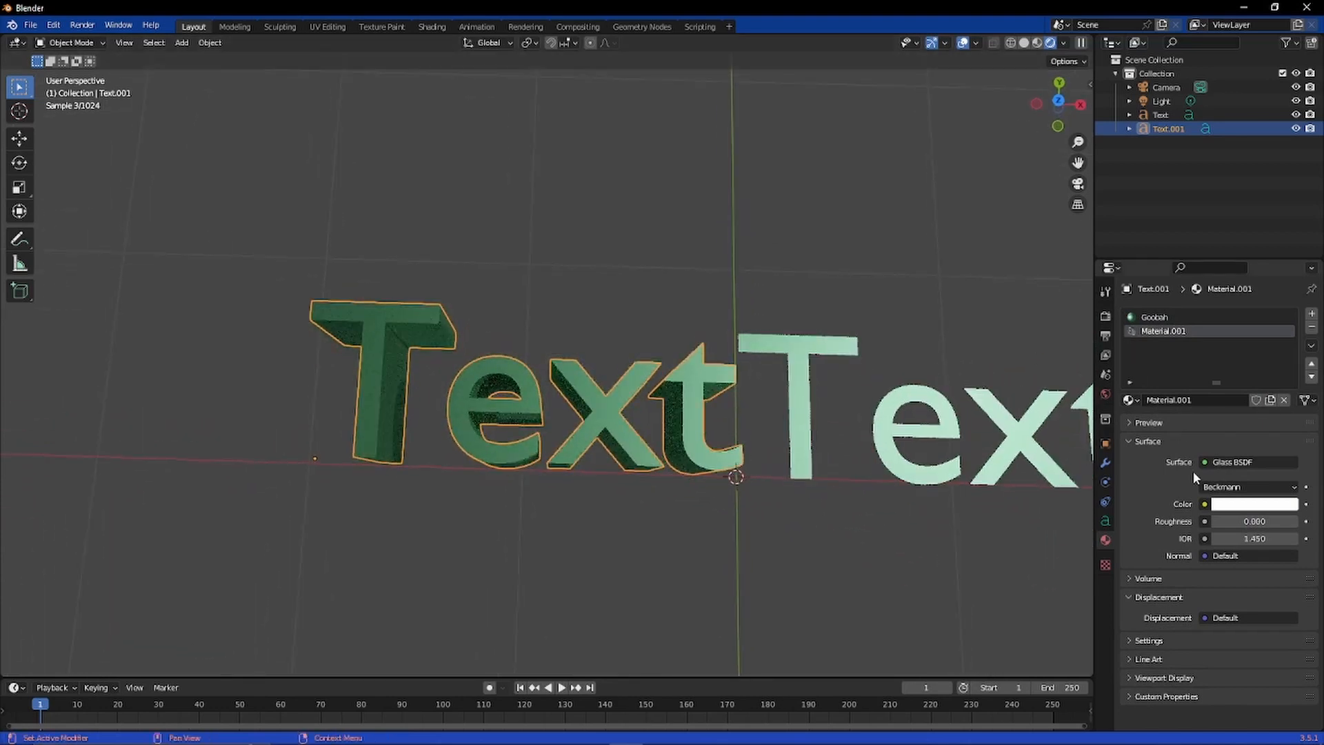
pyautogui.click(1153, 425)
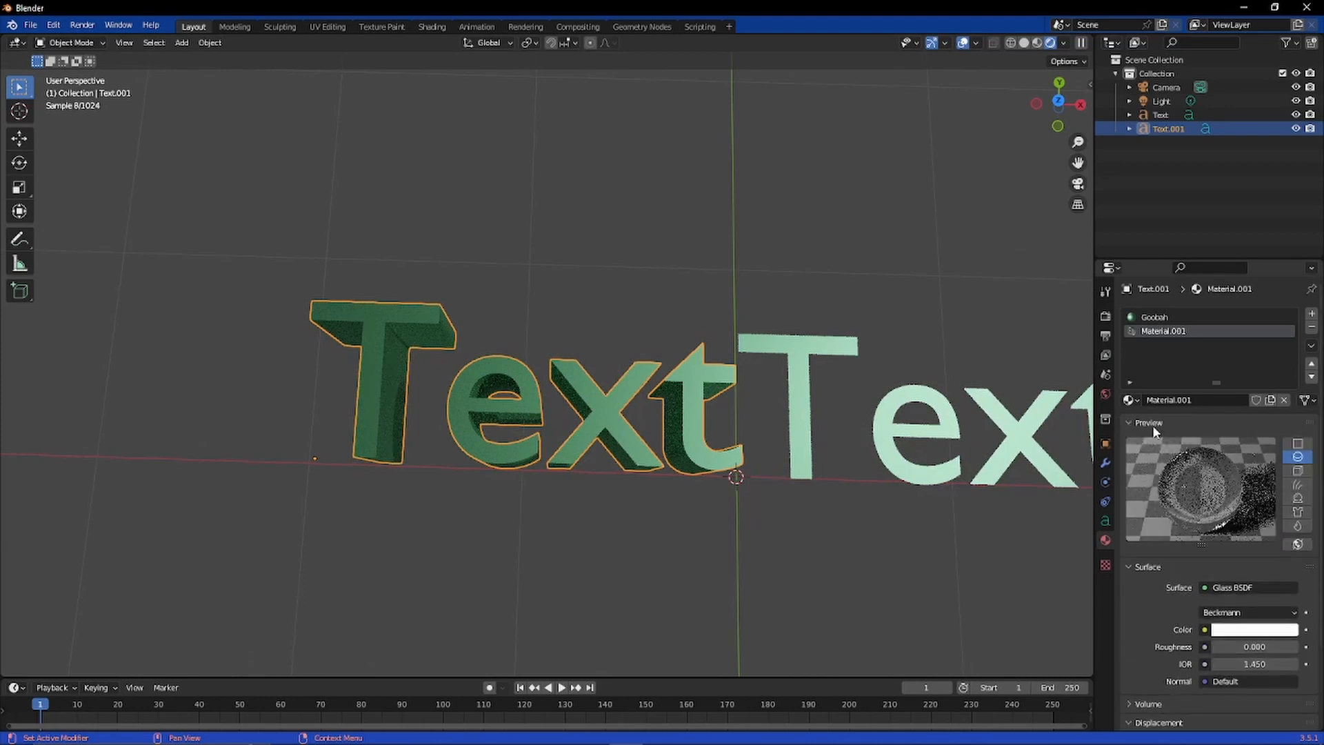
pyautogui.click(1152, 425)
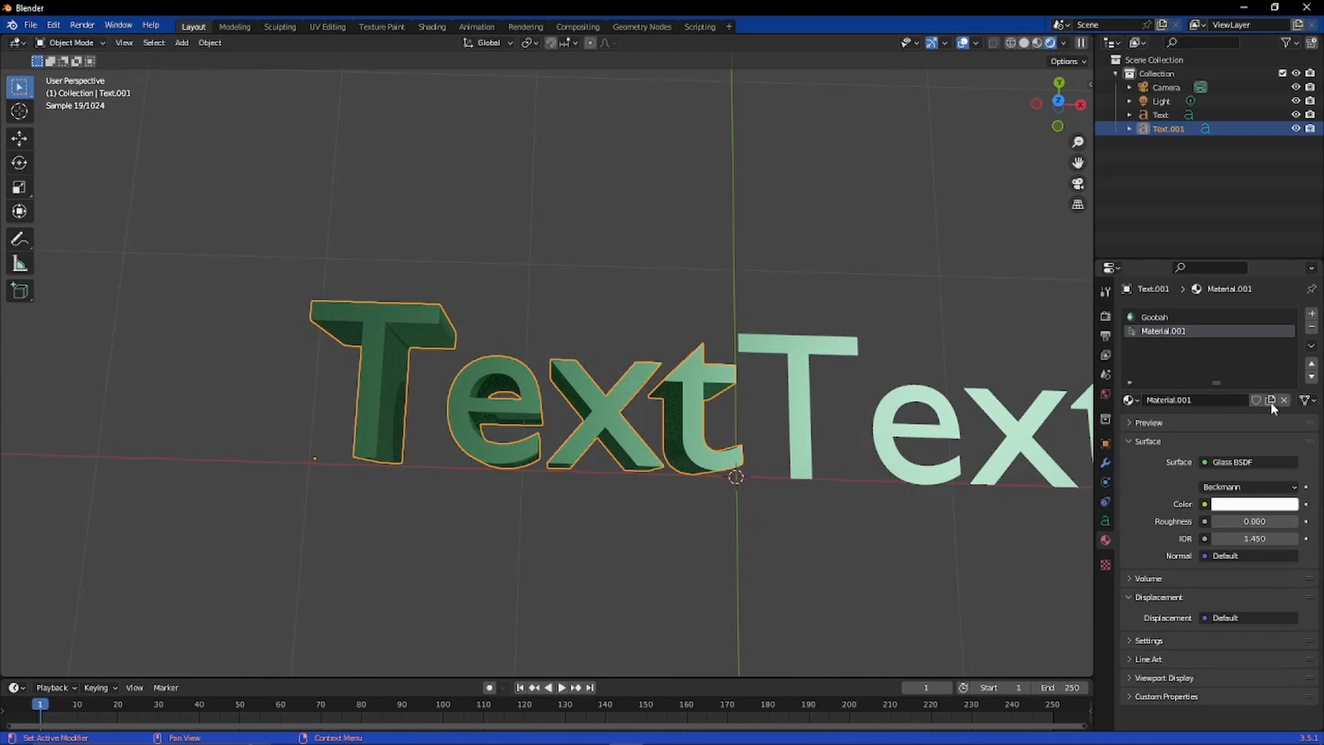
# Step: Try Goobah.001 in the extruded text's second material slot and assign the existing Material there instead
pyautogui.click(1131, 402)
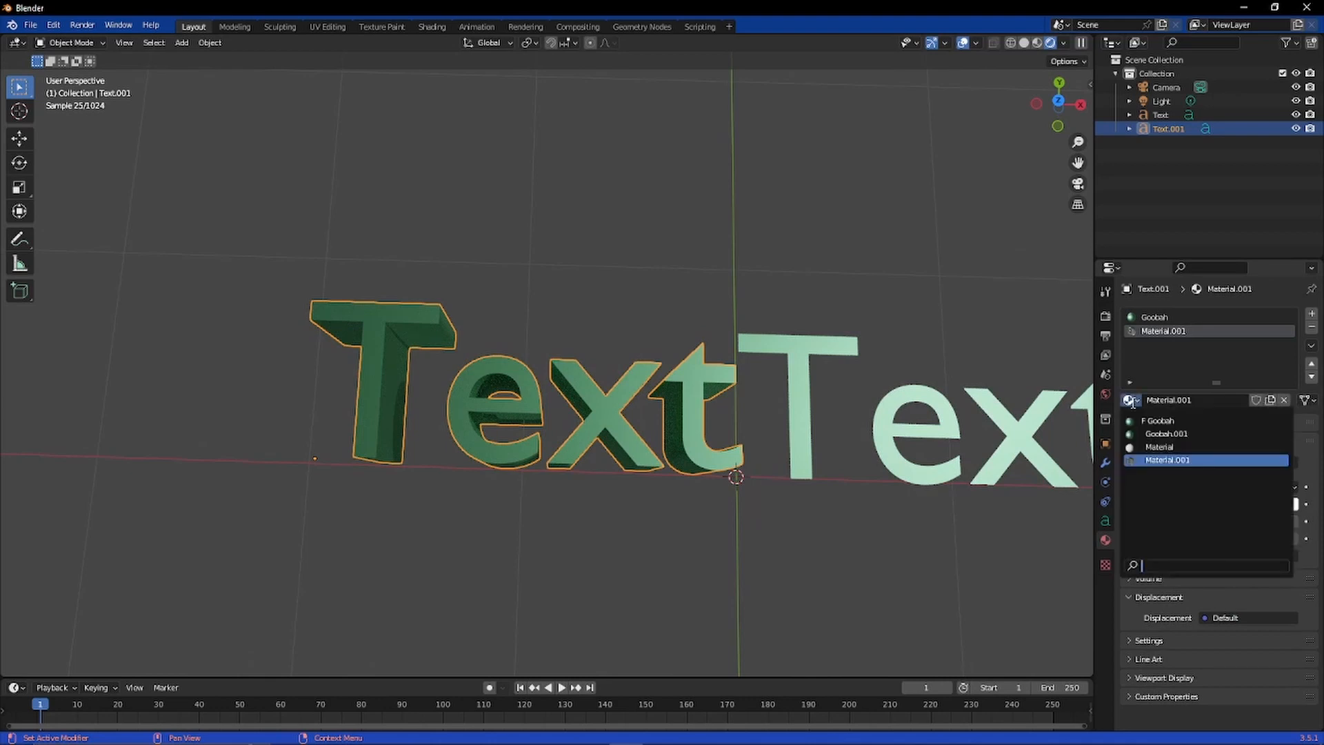
pyautogui.click(1139, 432)
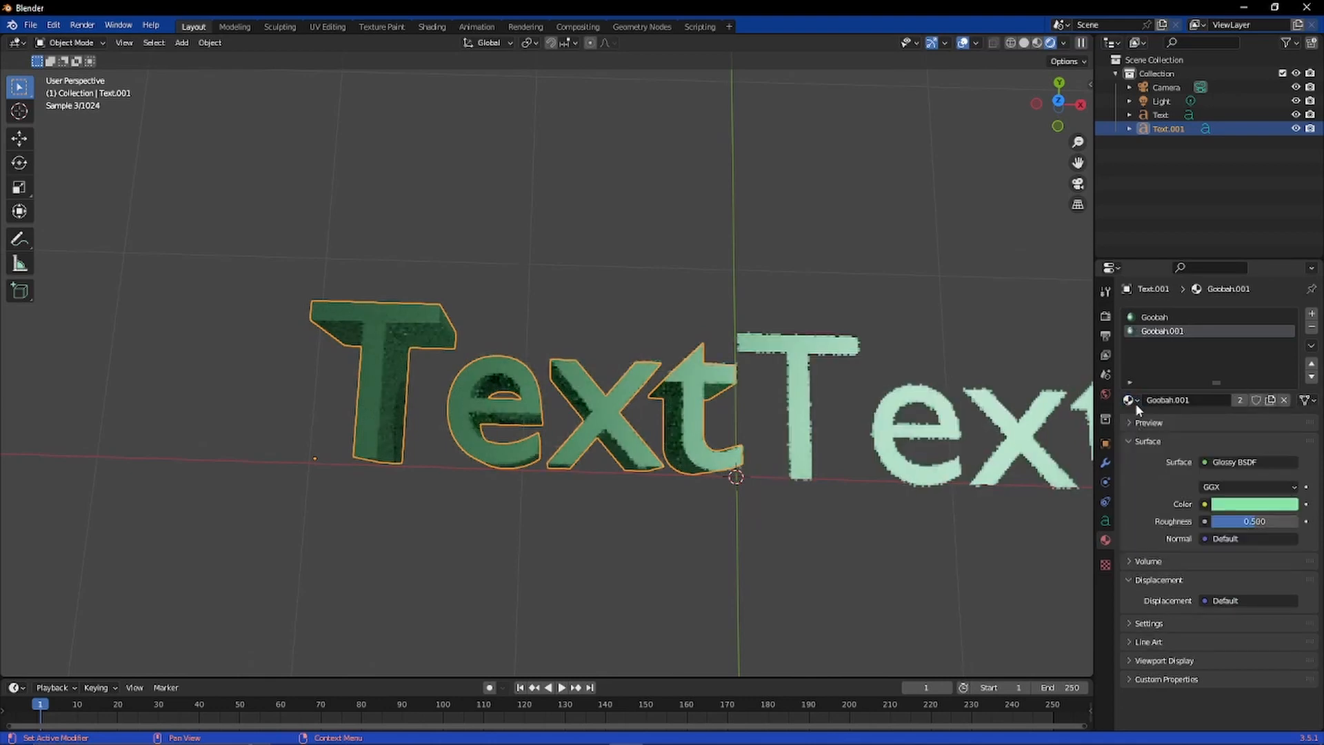
pyautogui.click(1133, 401)
pyautogui.click(1140, 445)
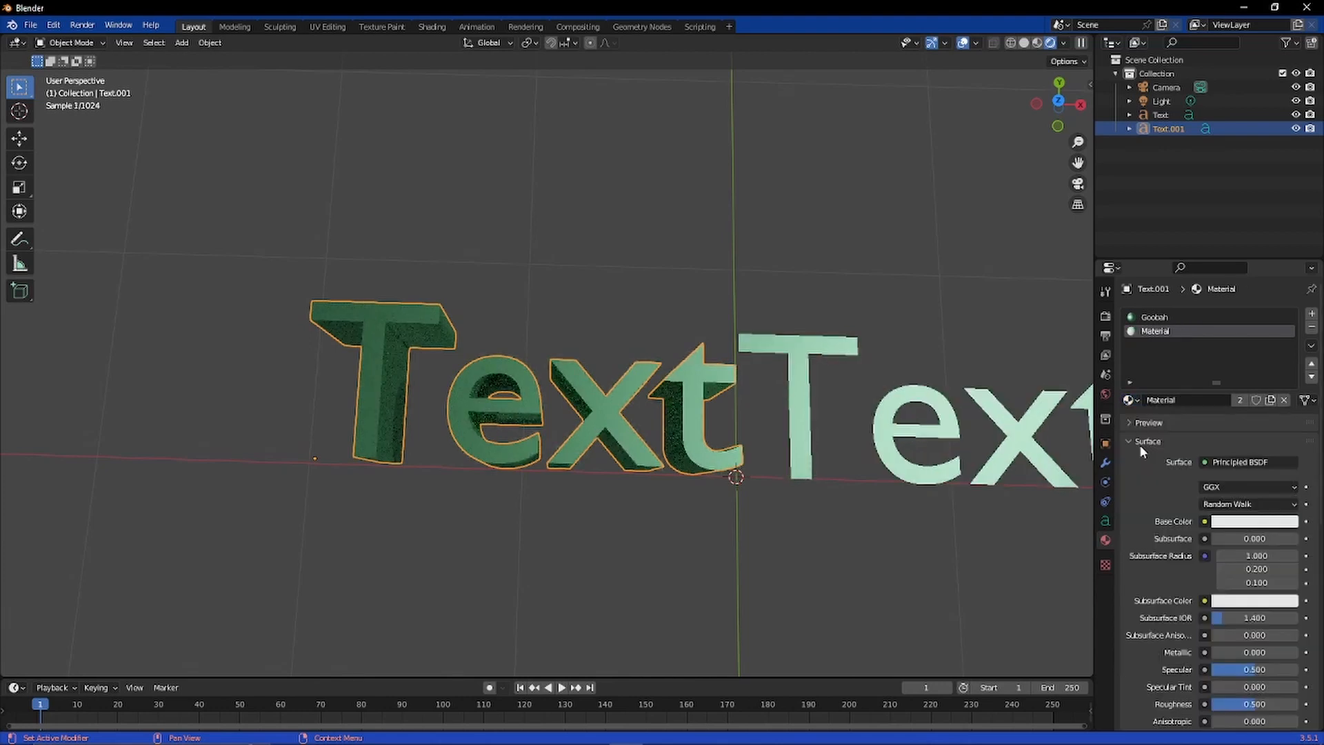
pyautogui.moveTo(793, 407); pyautogui.dragTo(718, 557, button='middle')
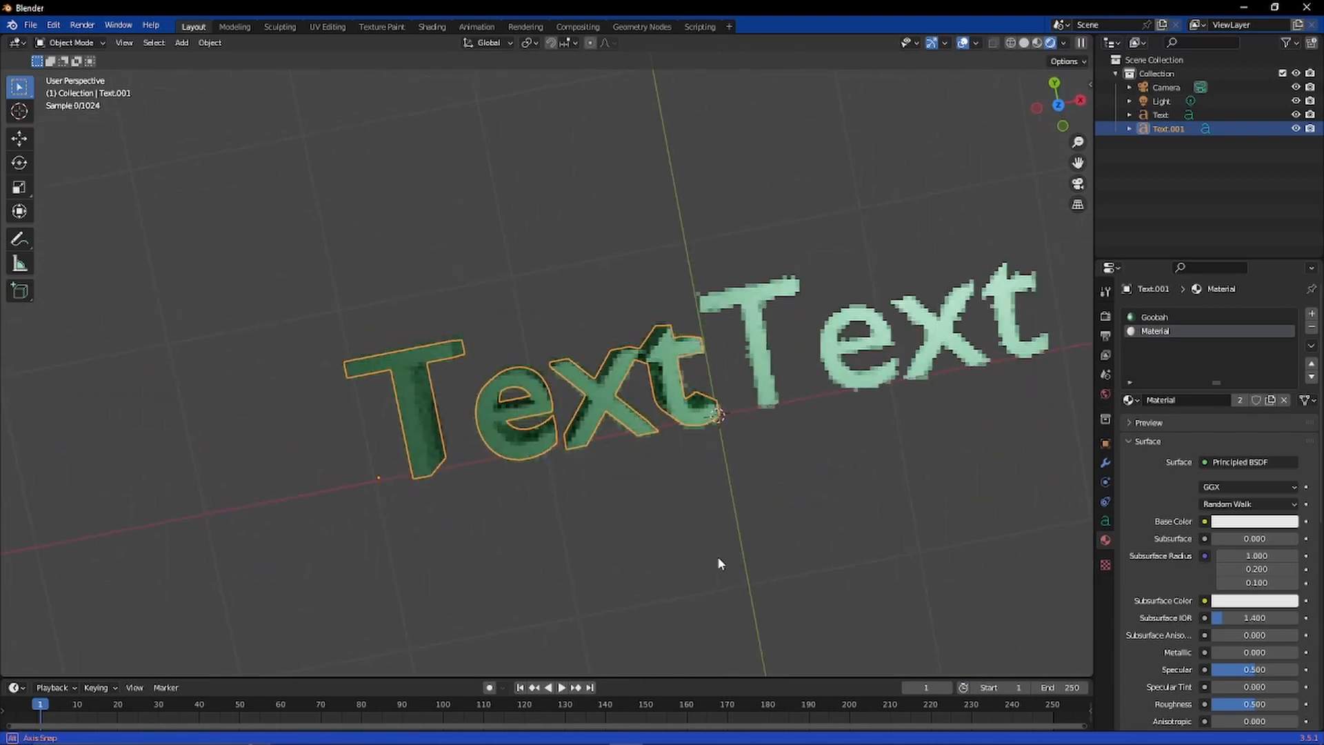
# Step: Compare the two material slots and set the surface shader of Material in the second slot to Glass BSDF
pyautogui.click(1232, 319)
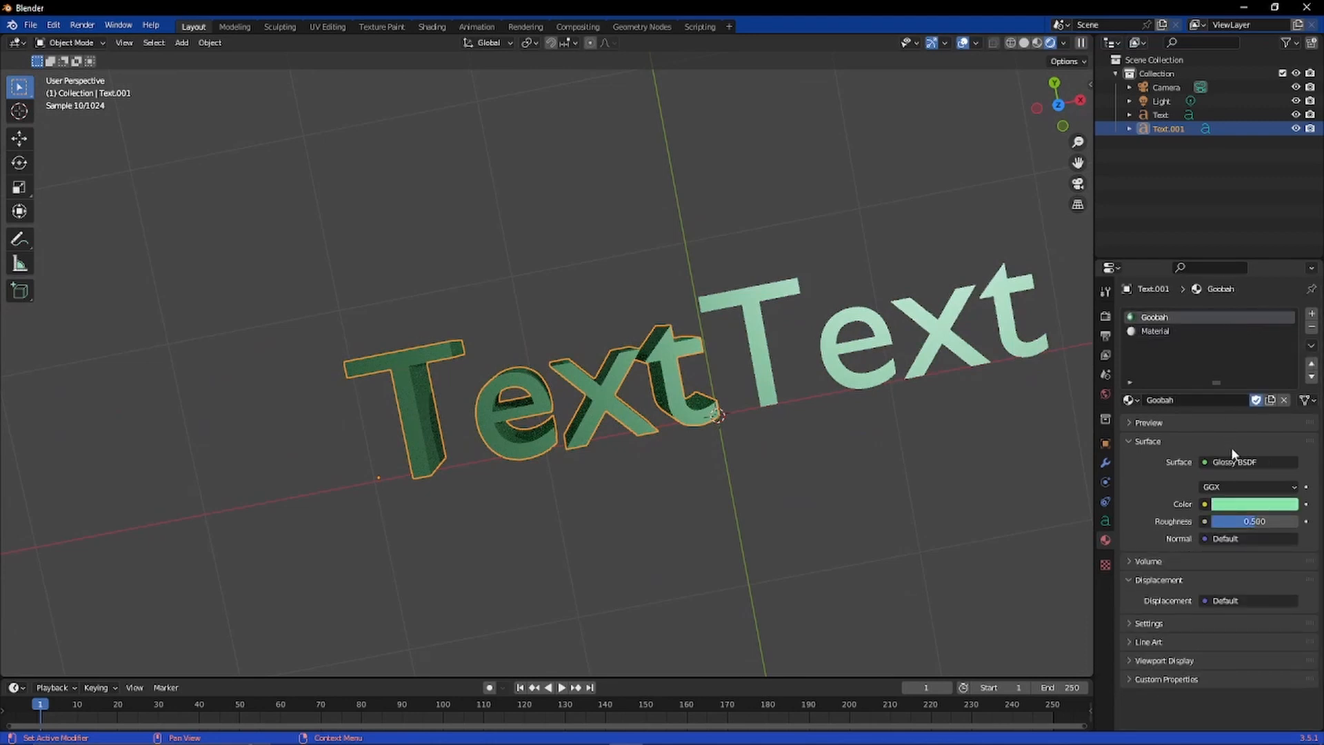
pyautogui.click(1147, 332)
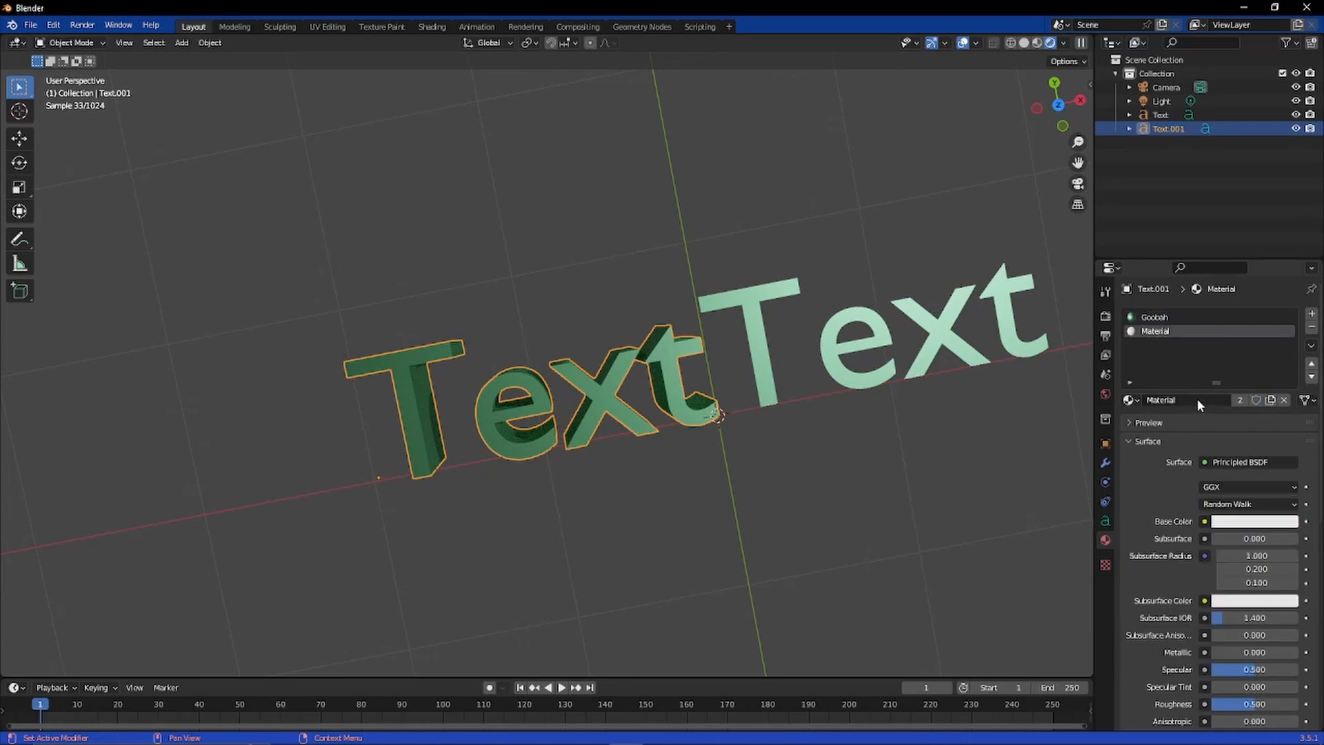
pyautogui.press('Return')
pyautogui.click(1234, 463)
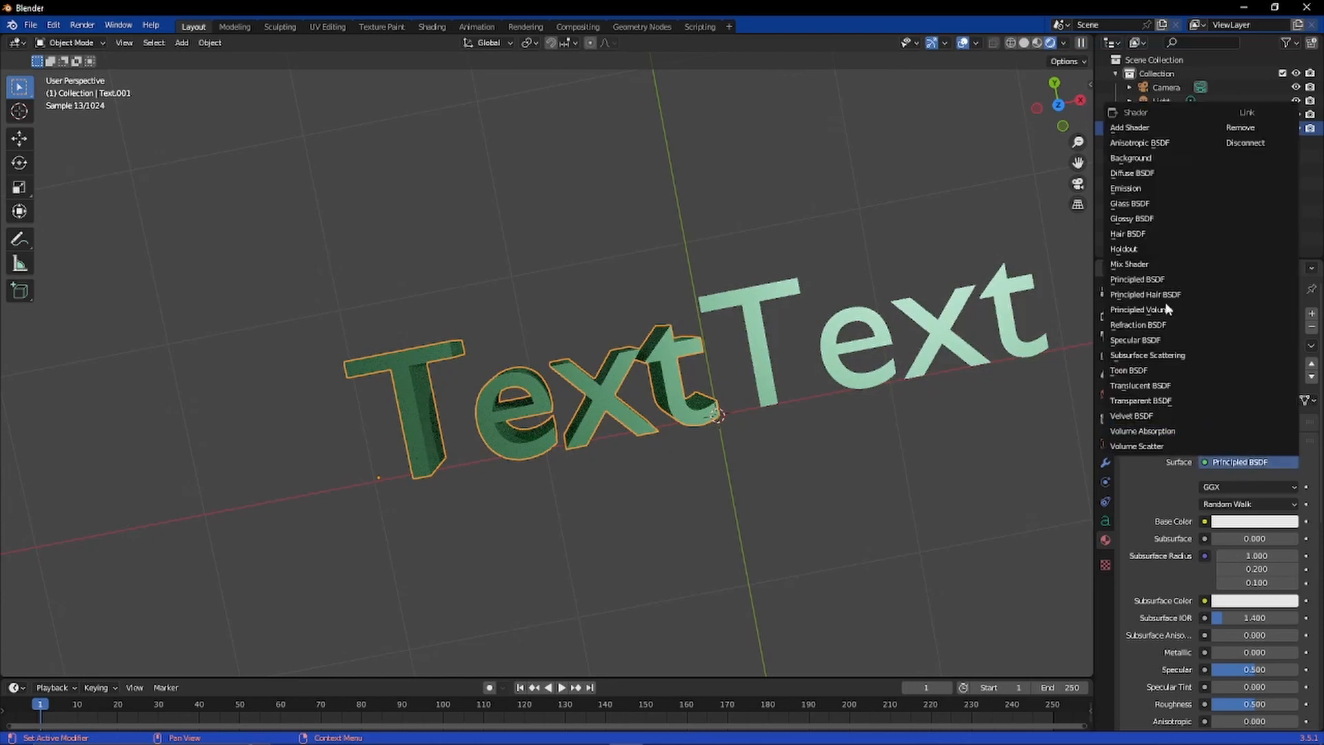
pyautogui.click(1141, 203)
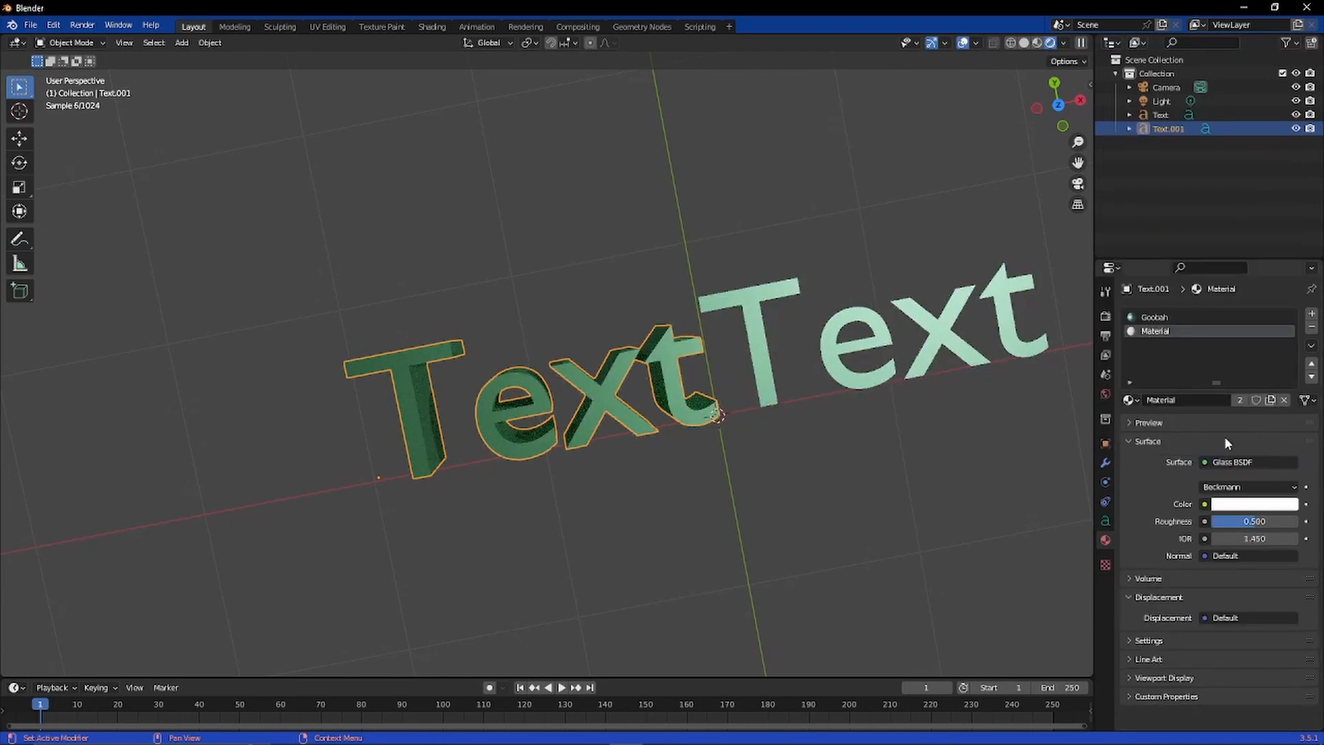
# Step: Set the Glass BSDF color of Material in the second slot to bright cyan and check the text
pyautogui.click(1242, 505)
pyautogui.moveTo(1235, 380); pyautogui.dragTo(1232, 324)
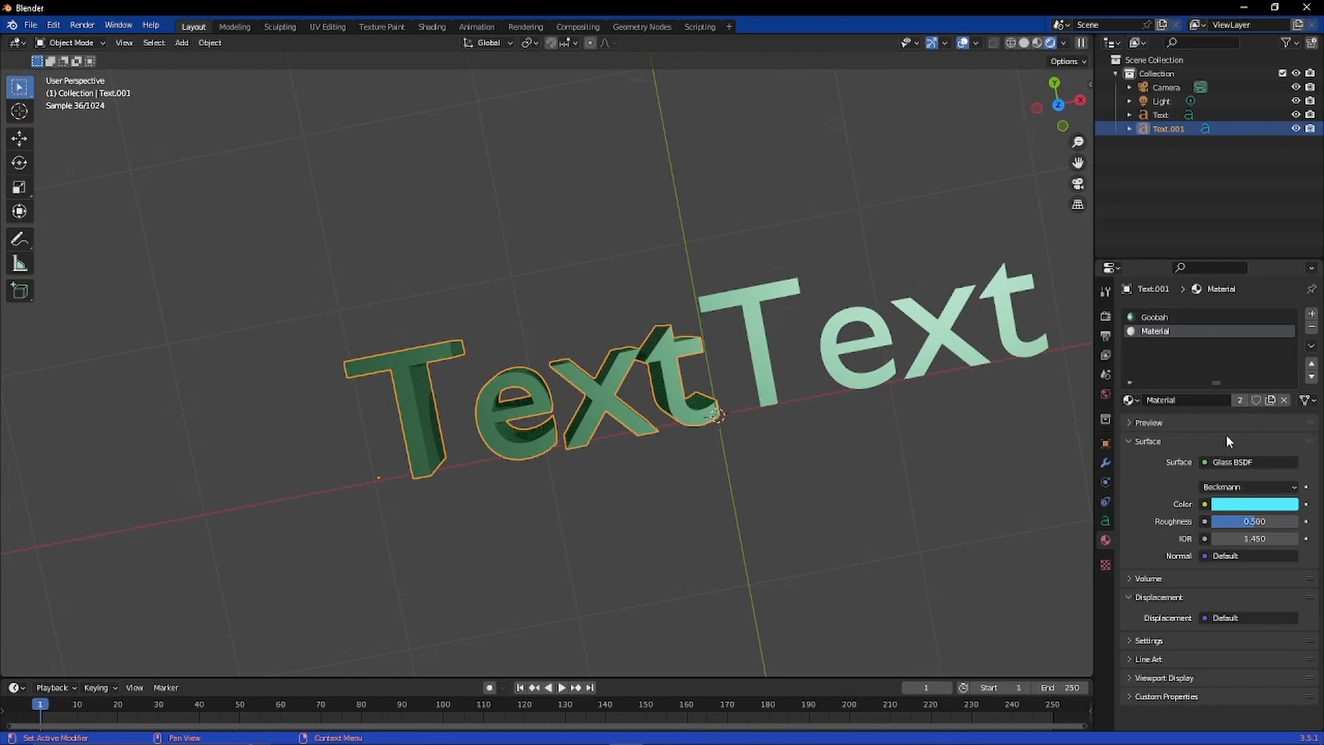
pyautogui.moveTo(901, 458); pyautogui.dragTo(889, 449, button='middle')
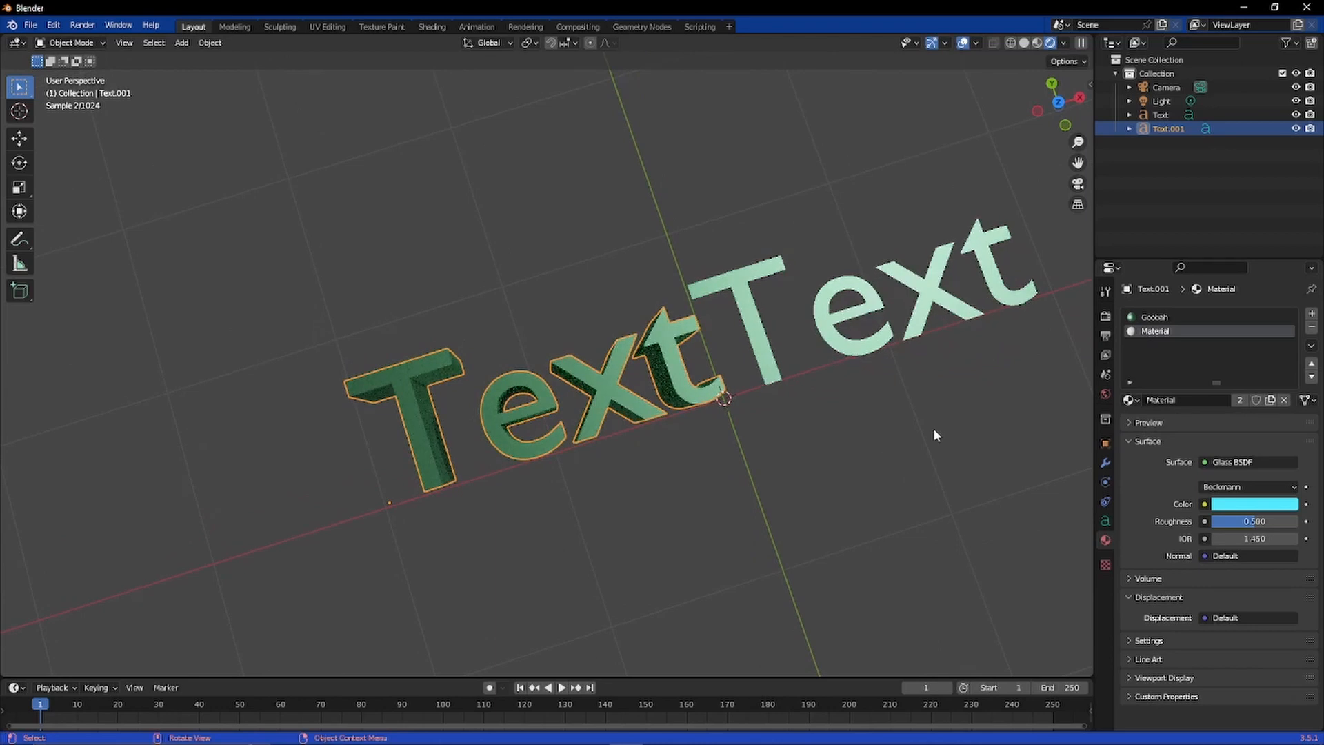
# Step: Look through the extruded text's geometry, texture, material, physics, constraint, modifier and object settings
pyautogui.click(1105, 521)
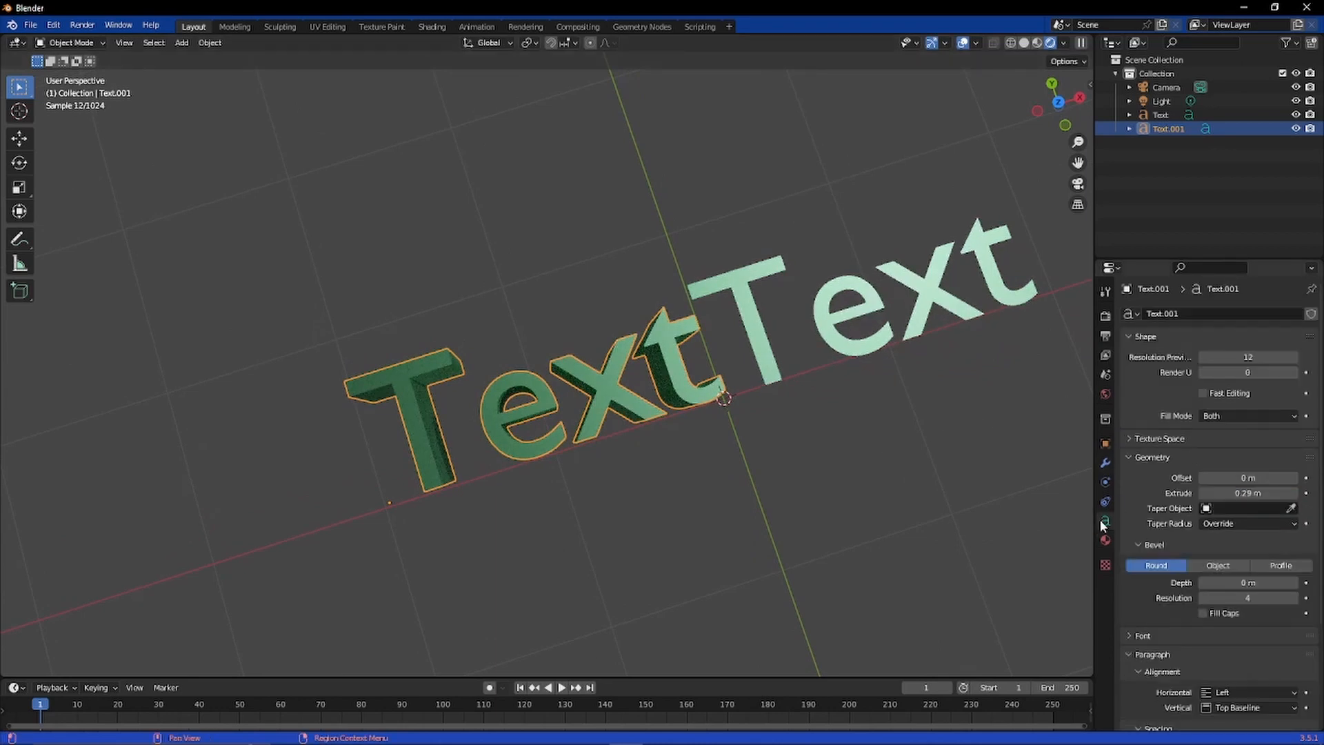
pyautogui.scroll(-1, 1210, 389)
pyautogui.scroll(1, 1210, 390)
pyautogui.scroll(-4, 1210, 389)
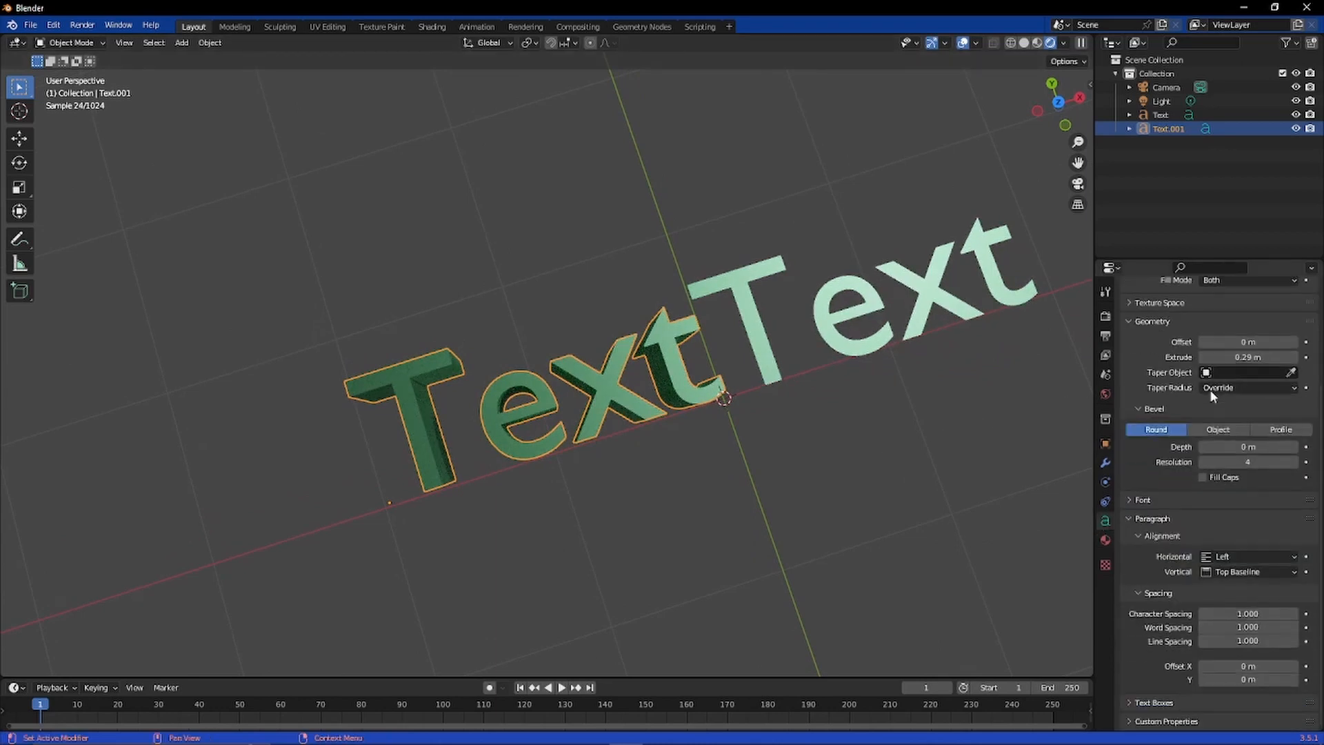
pyautogui.click(1106, 565)
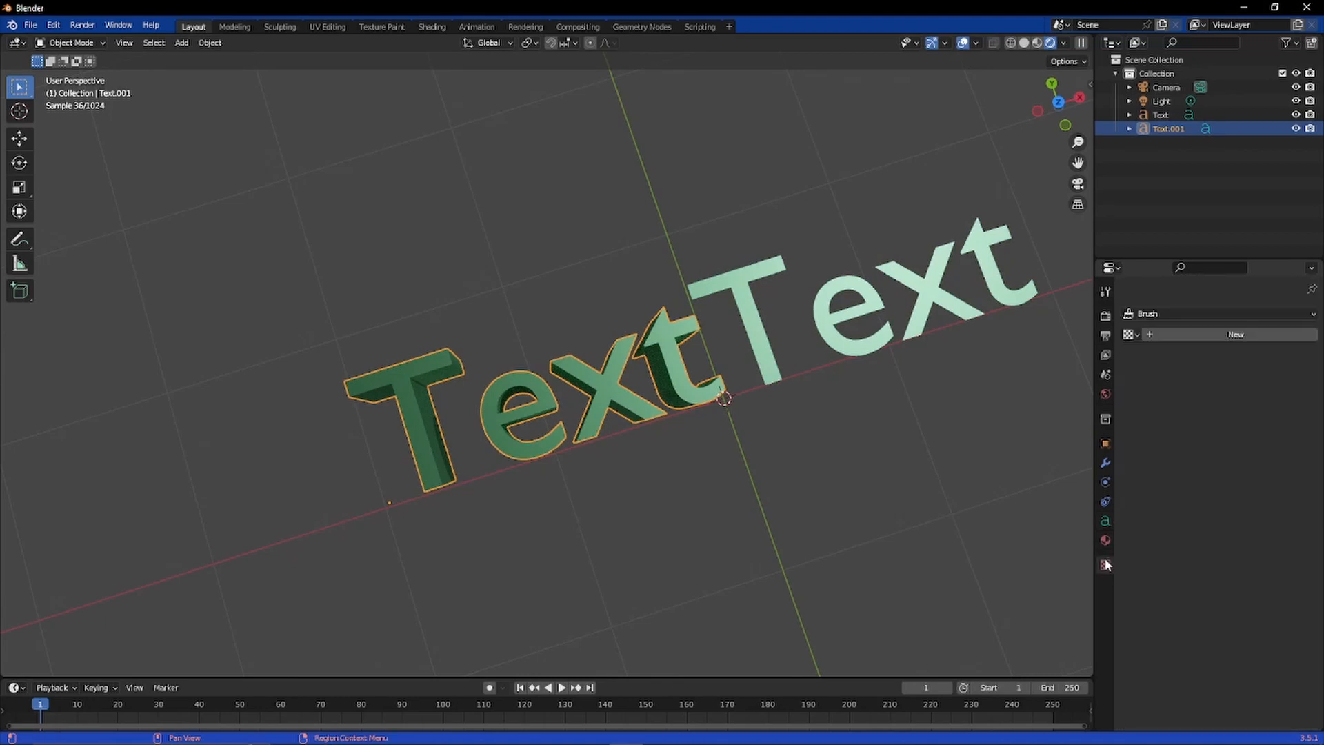
pyautogui.click(1104, 540)
pyautogui.click(1105, 482)
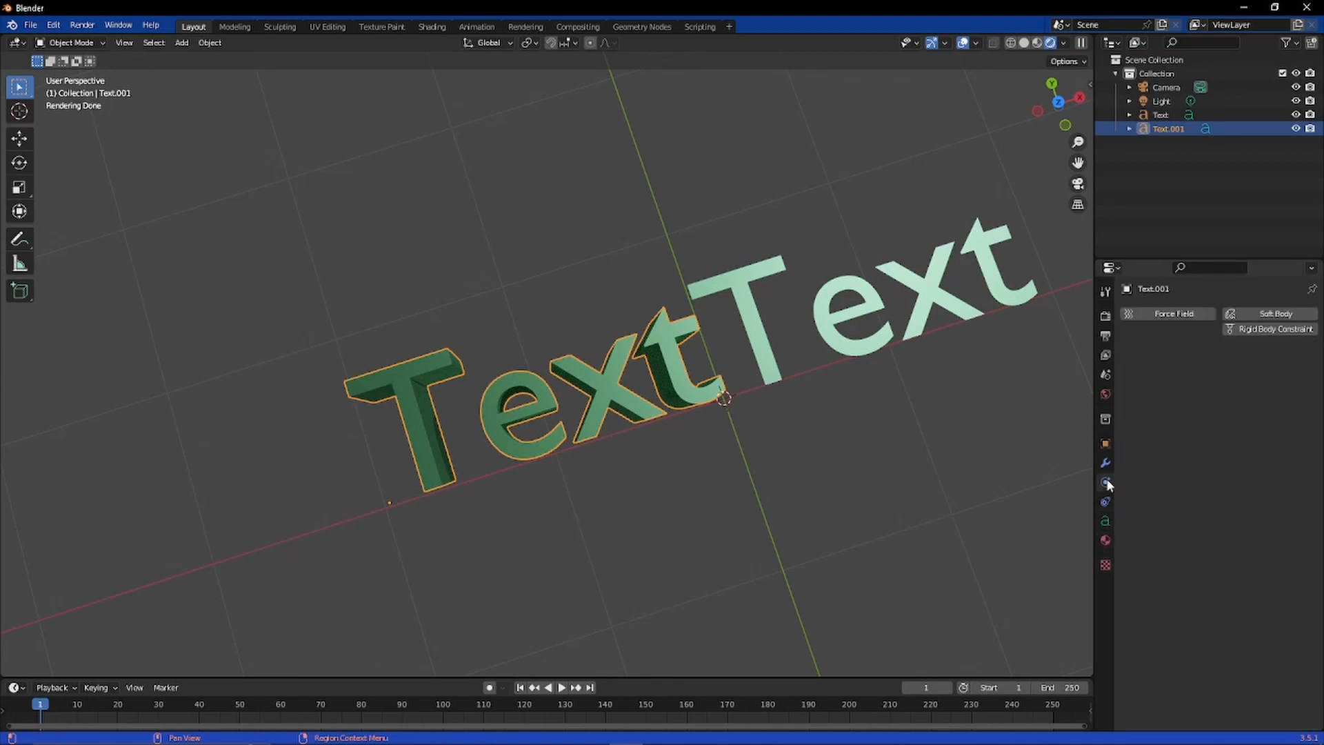
pyautogui.click(1105, 499)
pyautogui.click(1105, 463)
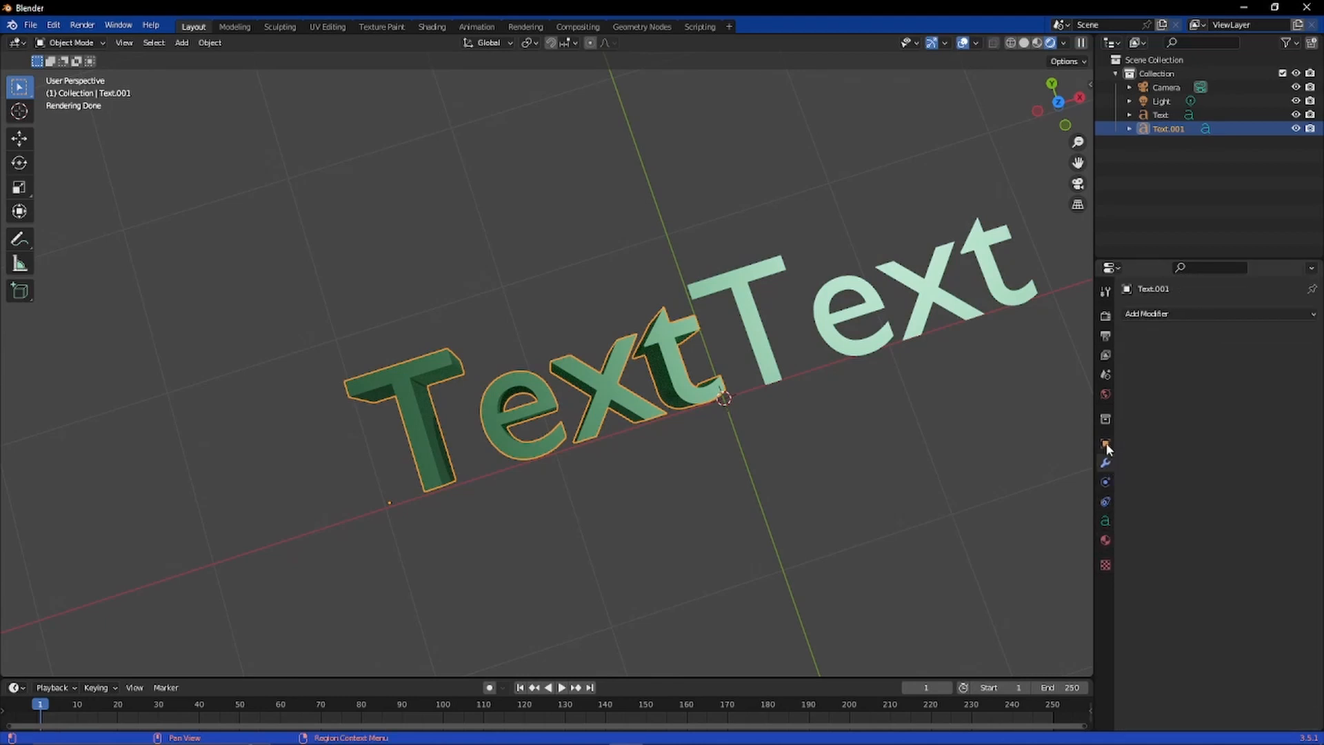
pyautogui.click(1107, 444)
pyautogui.click(1108, 458)
pyautogui.click(1106, 482)
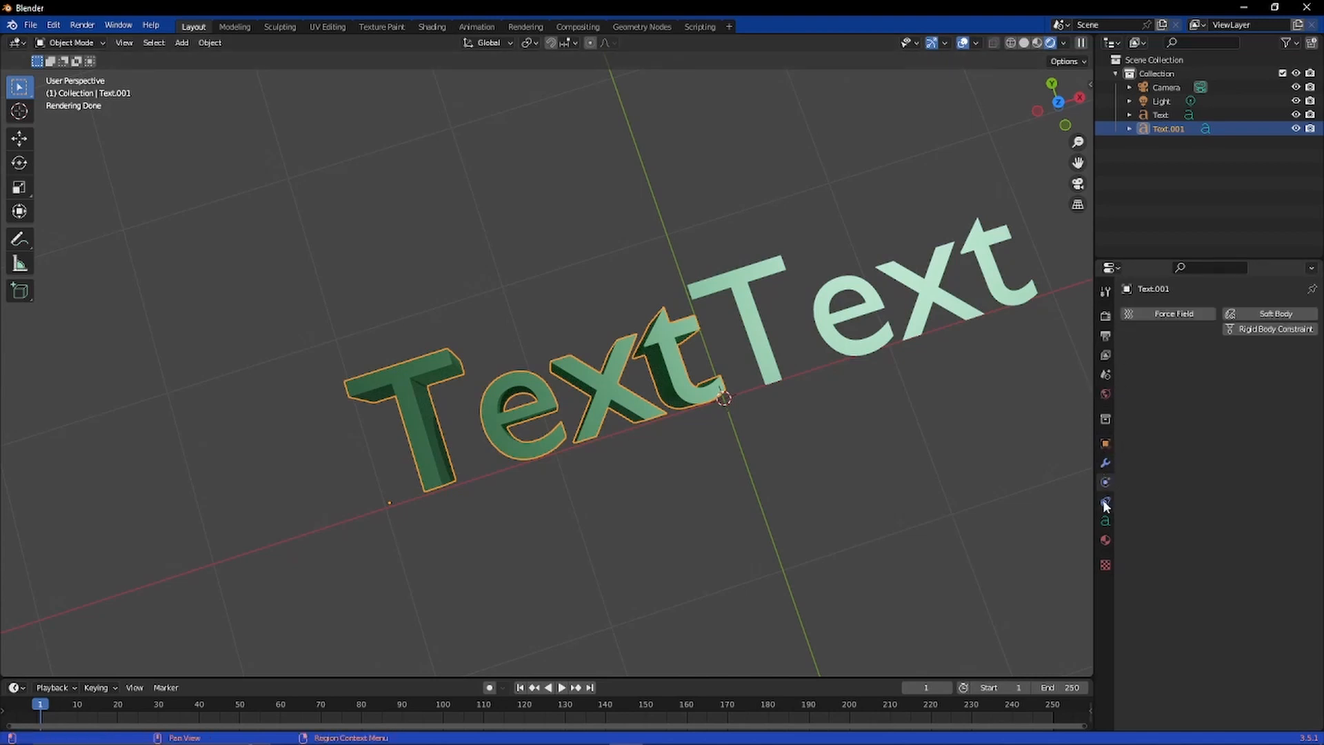
pyautogui.click(1105, 500)
pyautogui.click(1105, 518)
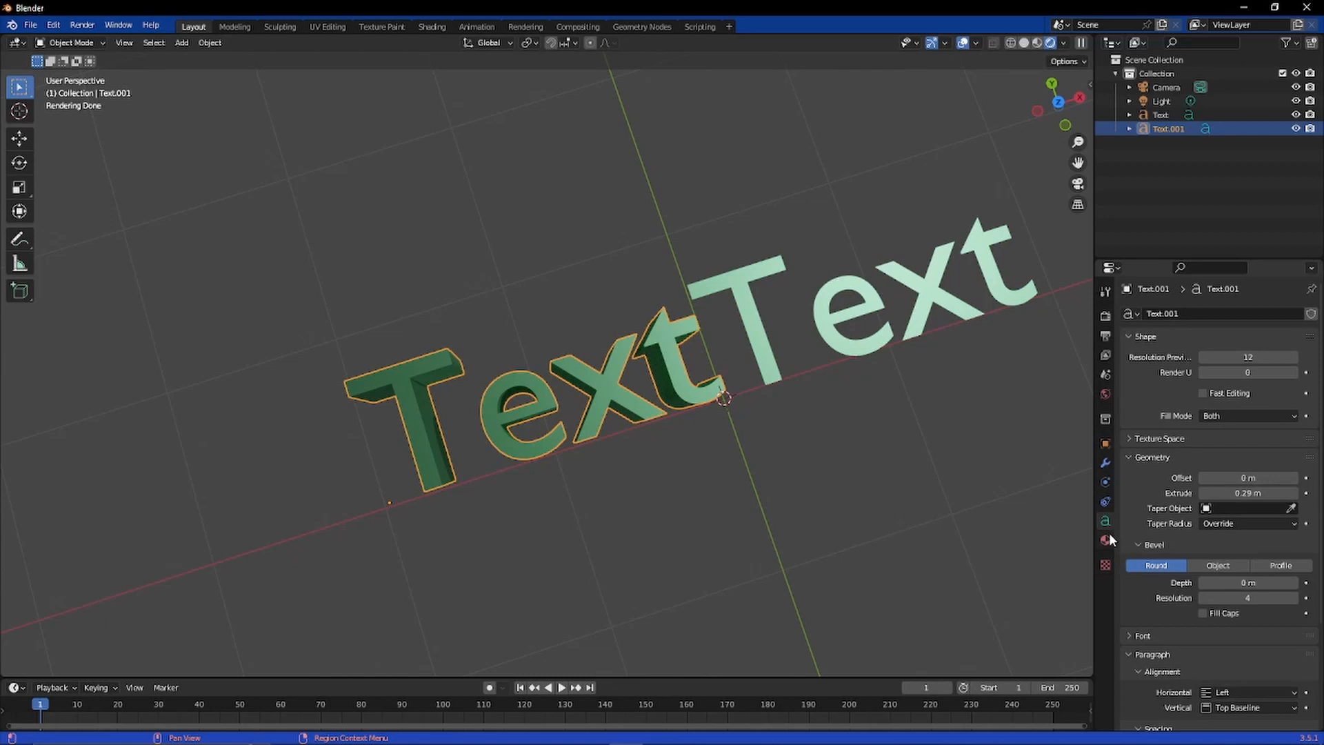
# Step: Look through the context options of the second material slot and of the extruded text itself
pyautogui.click(1107, 537)
pyautogui.moveTo(807, 404); pyautogui.dragTo(741, 407, button='middle')
pyautogui.rightClick(1192, 333)
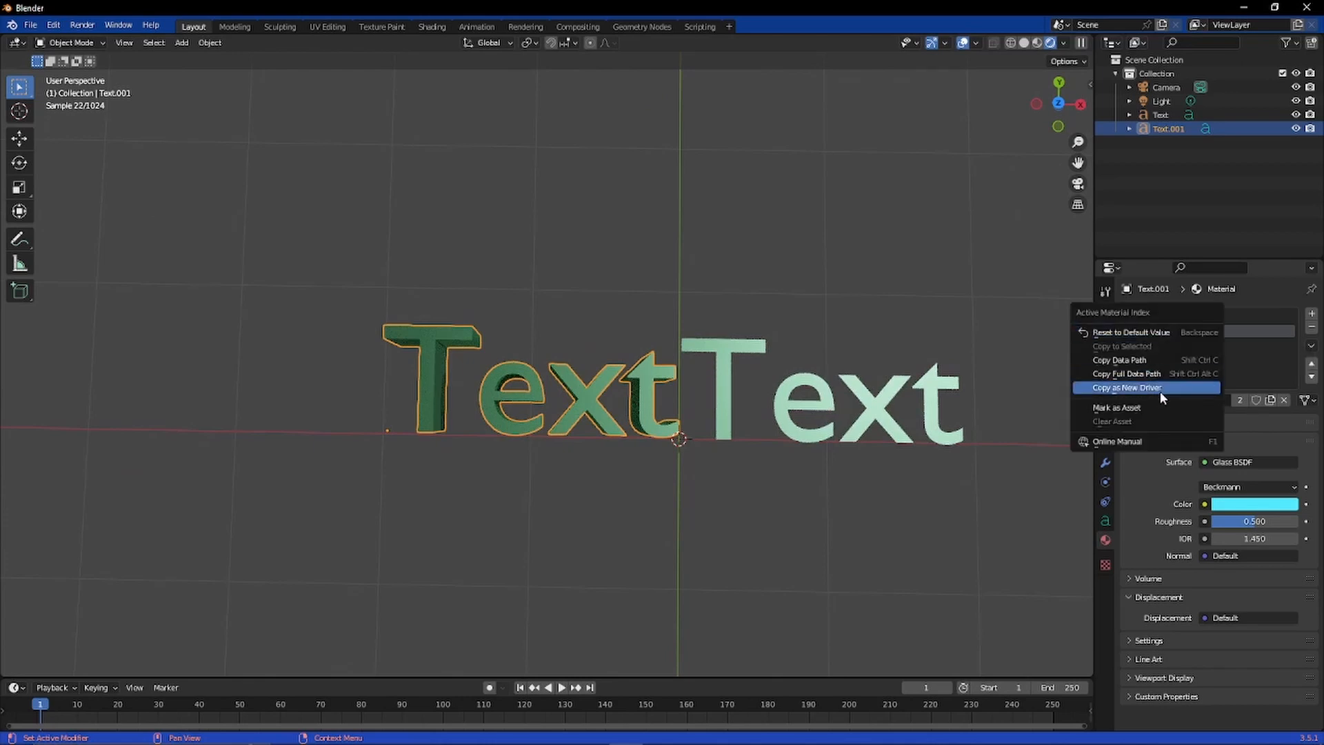
pyautogui.click(1142, 473)
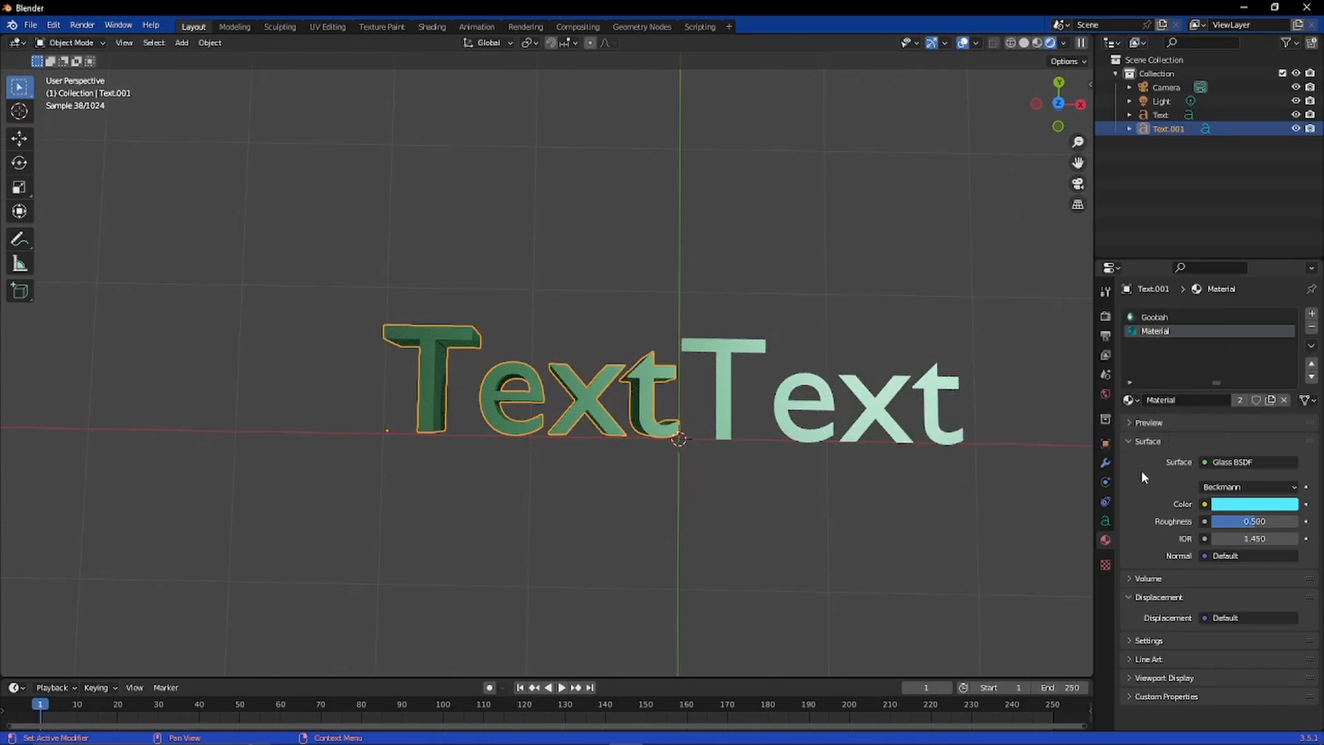
pyautogui.rightClick(563, 381)
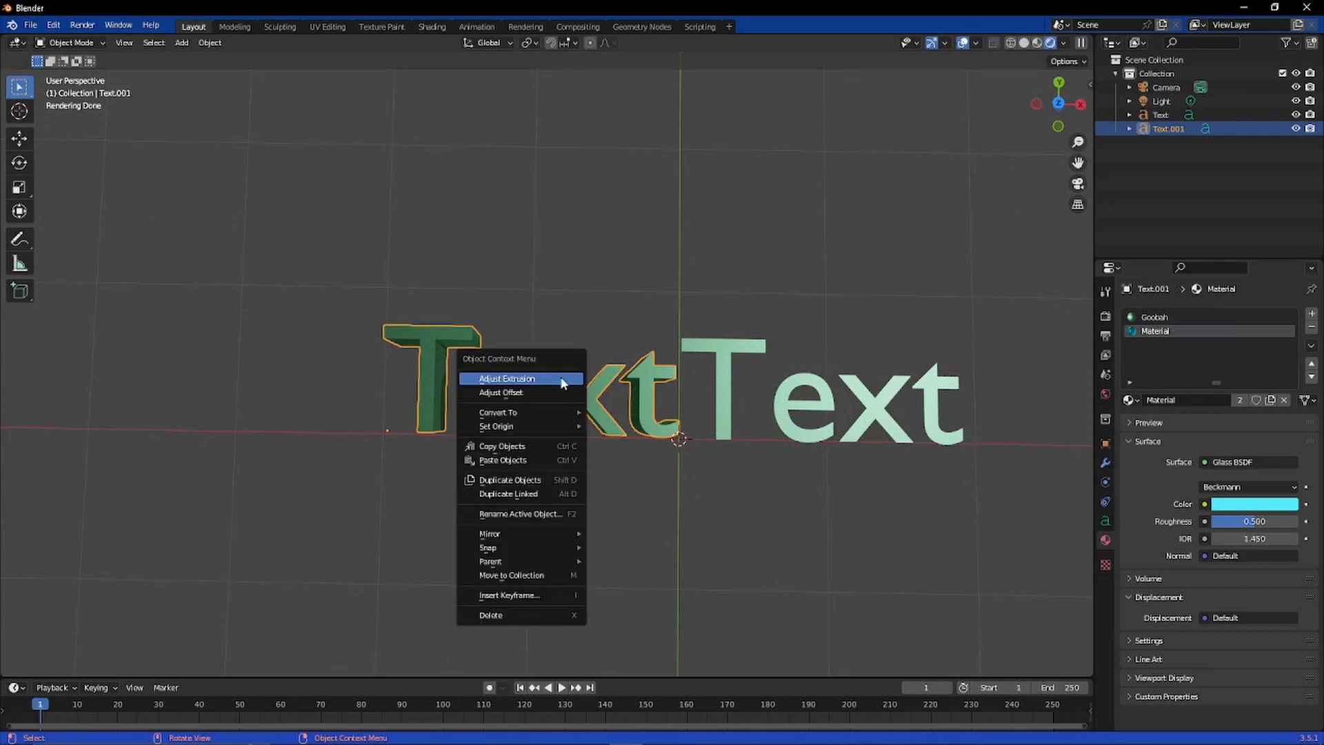
pyautogui.click(624, 311)
pyautogui.click(565, 415)
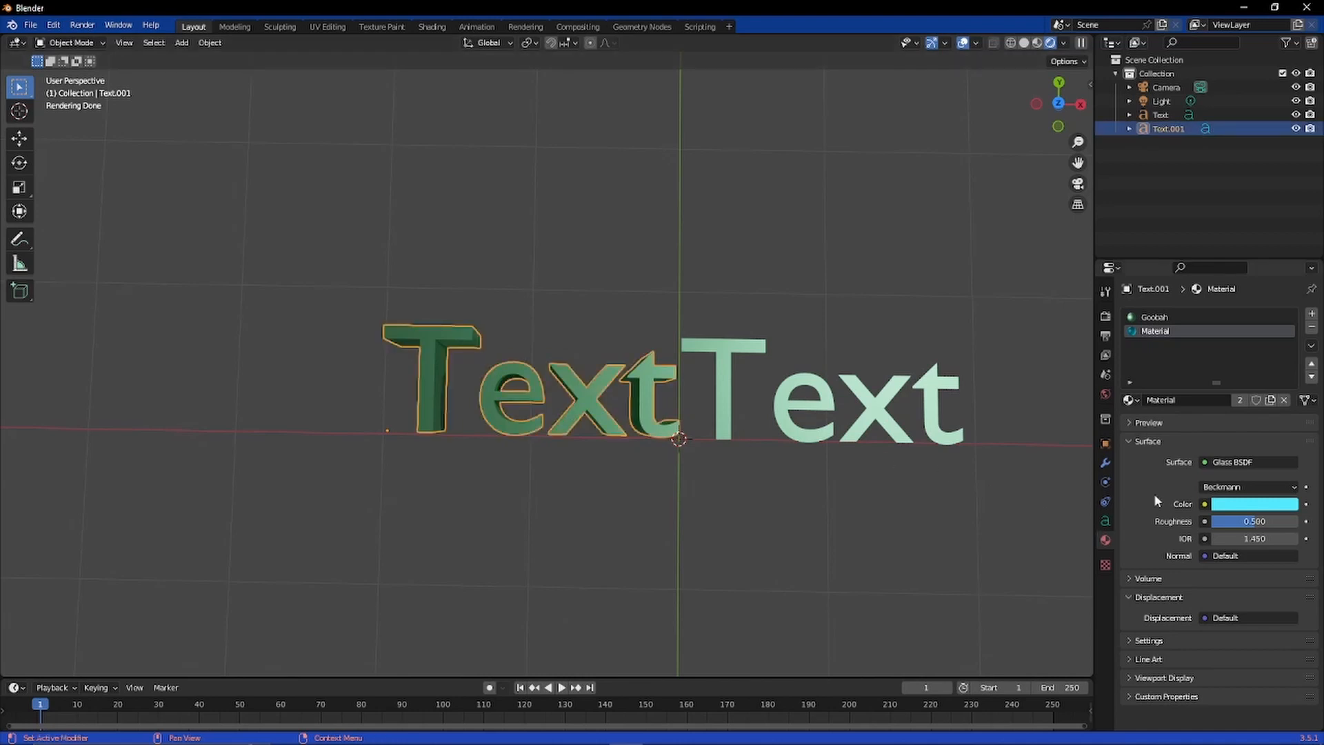
# Step: Unlink Goobah from the extruded text's first material slot and compare the slots of both text objects
pyautogui.click(1171, 318)
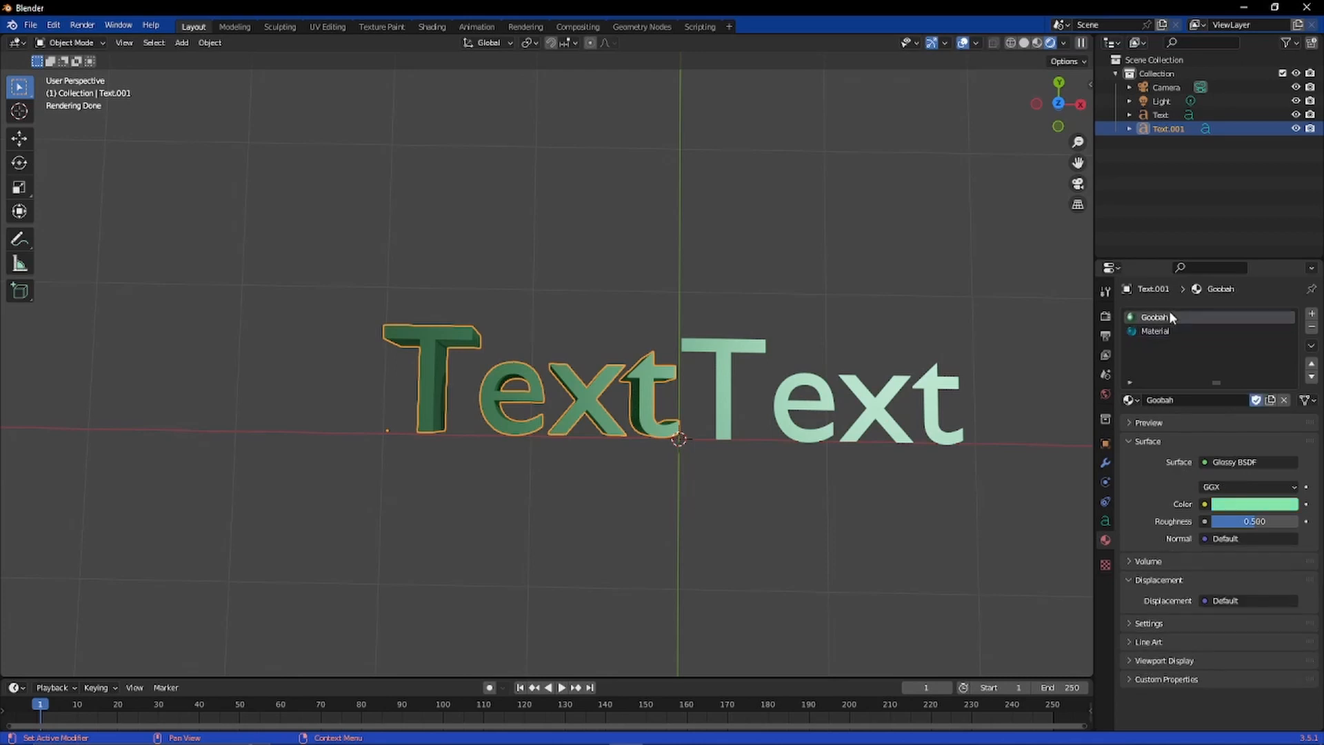
pyautogui.click(1284, 400)
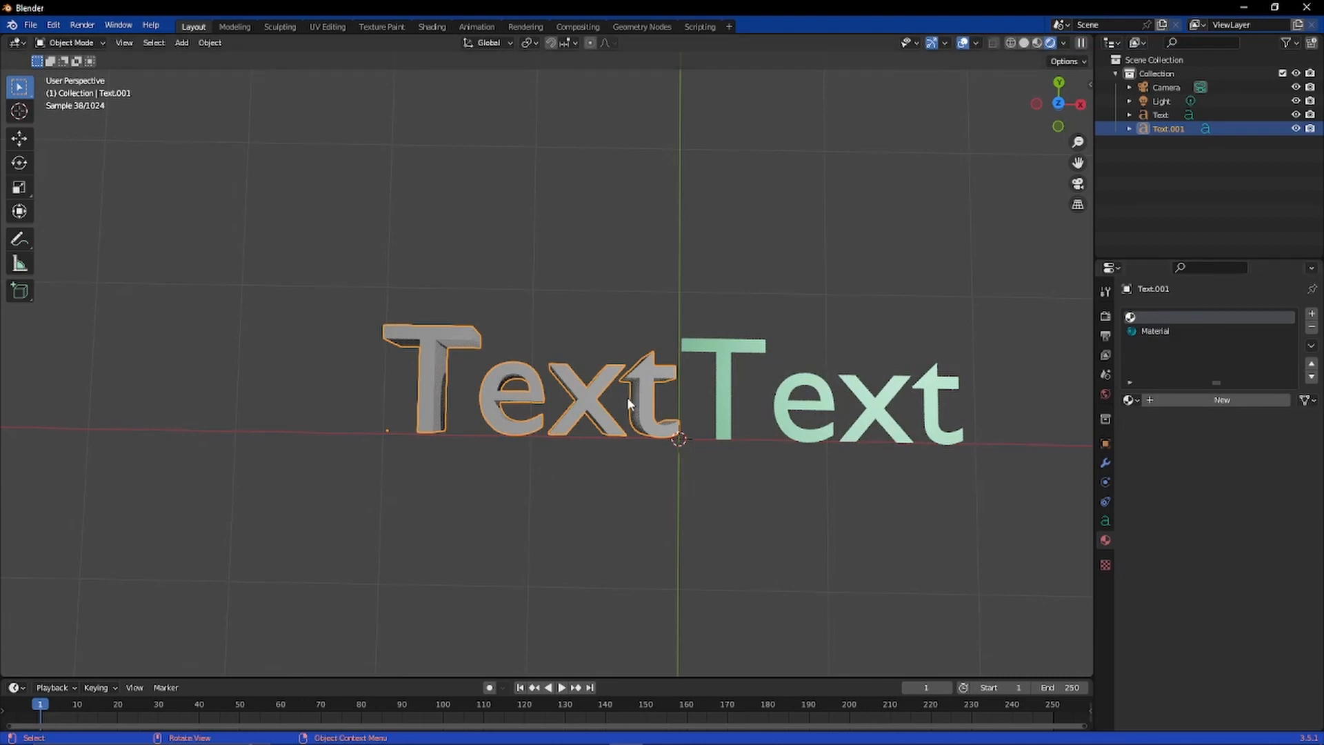
pyautogui.moveTo(610, 391); pyautogui.dragTo(692, 430, button='middle')
pyautogui.click(942, 438)
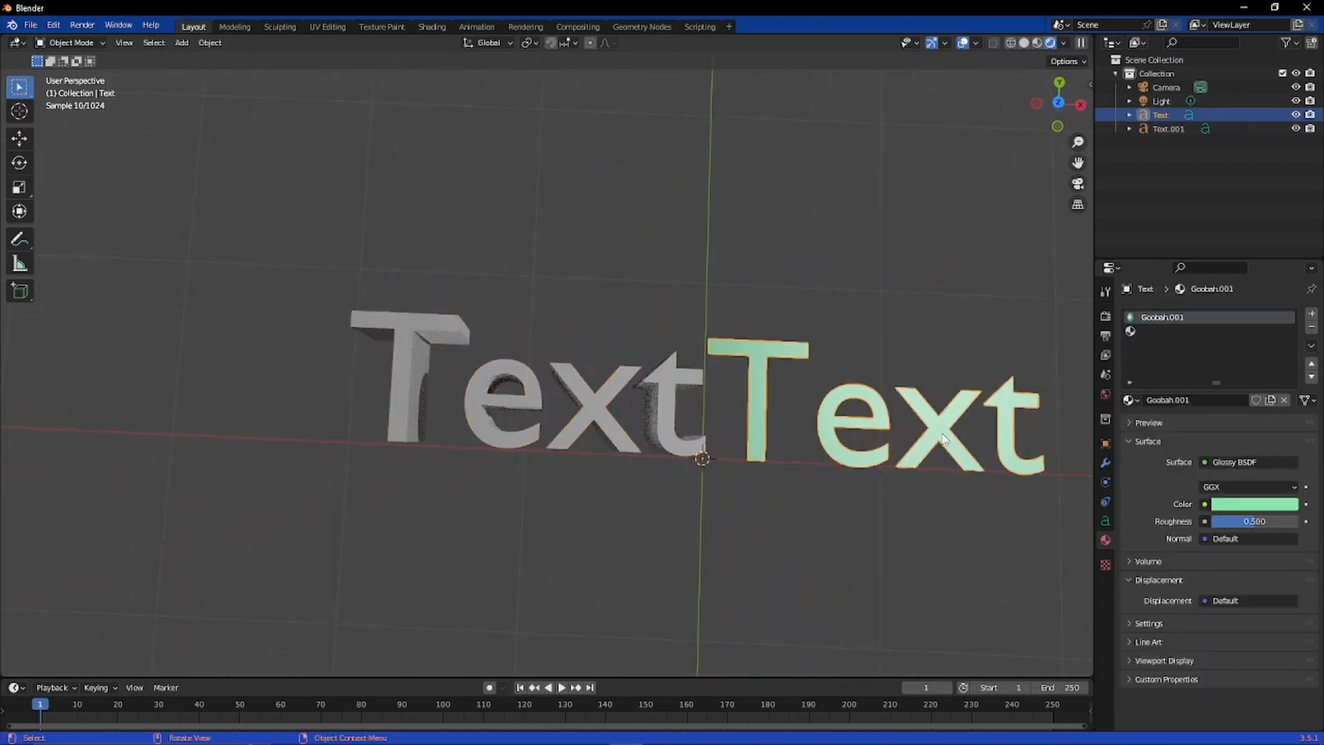
pyautogui.click(680, 396)
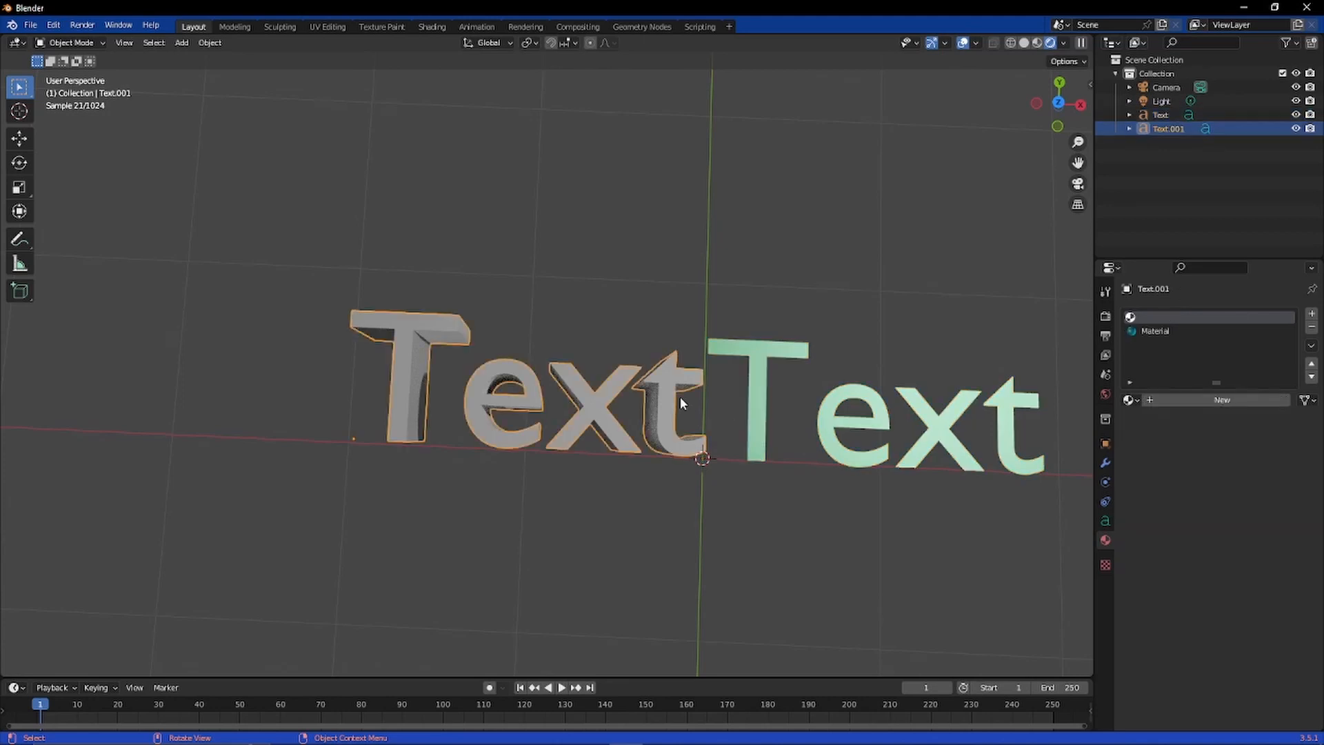
pyautogui.scroll(1, 680, 396)
# Step: Compare the extruded text's empty first material slot with the second slot holding Material
pyautogui.click(1148, 335)
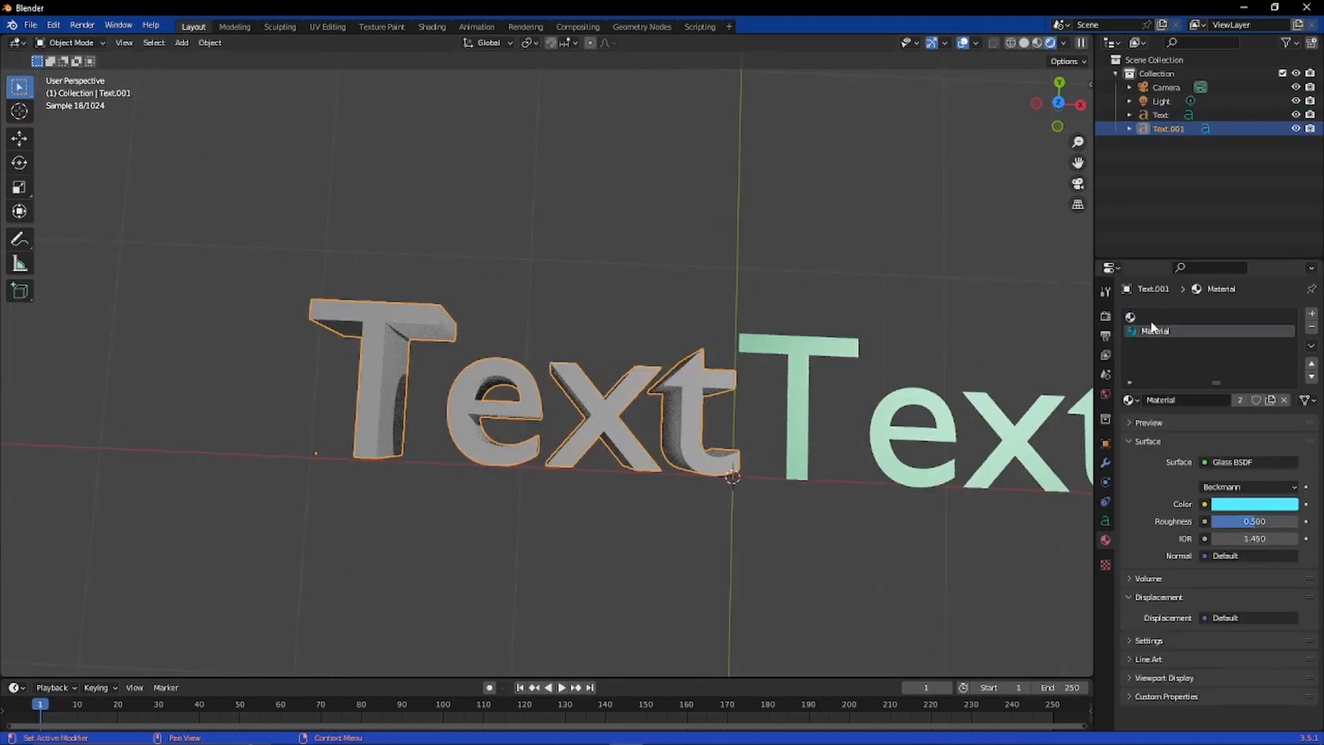
pyautogui.hotkey('ctrl', 'z')
pyautogui.rightClick(1148, 317)
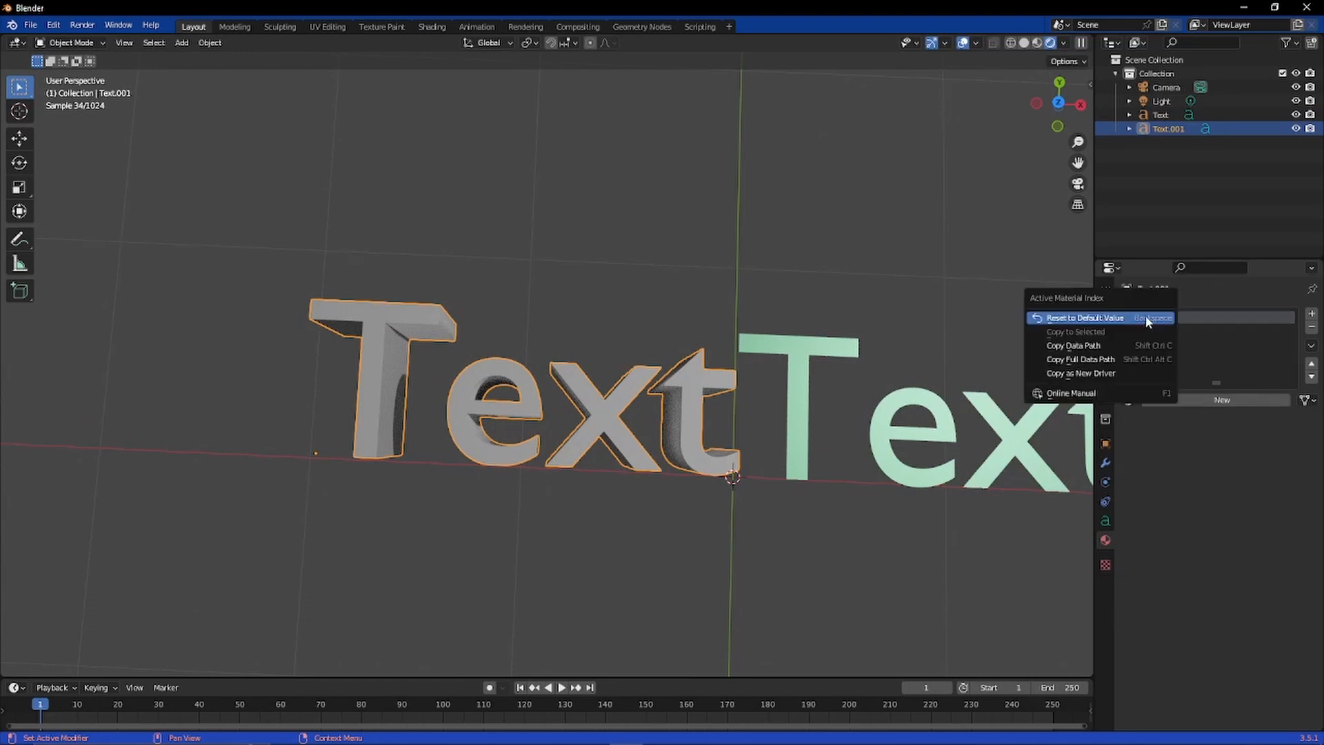
pyautogui.click(1167, 328)
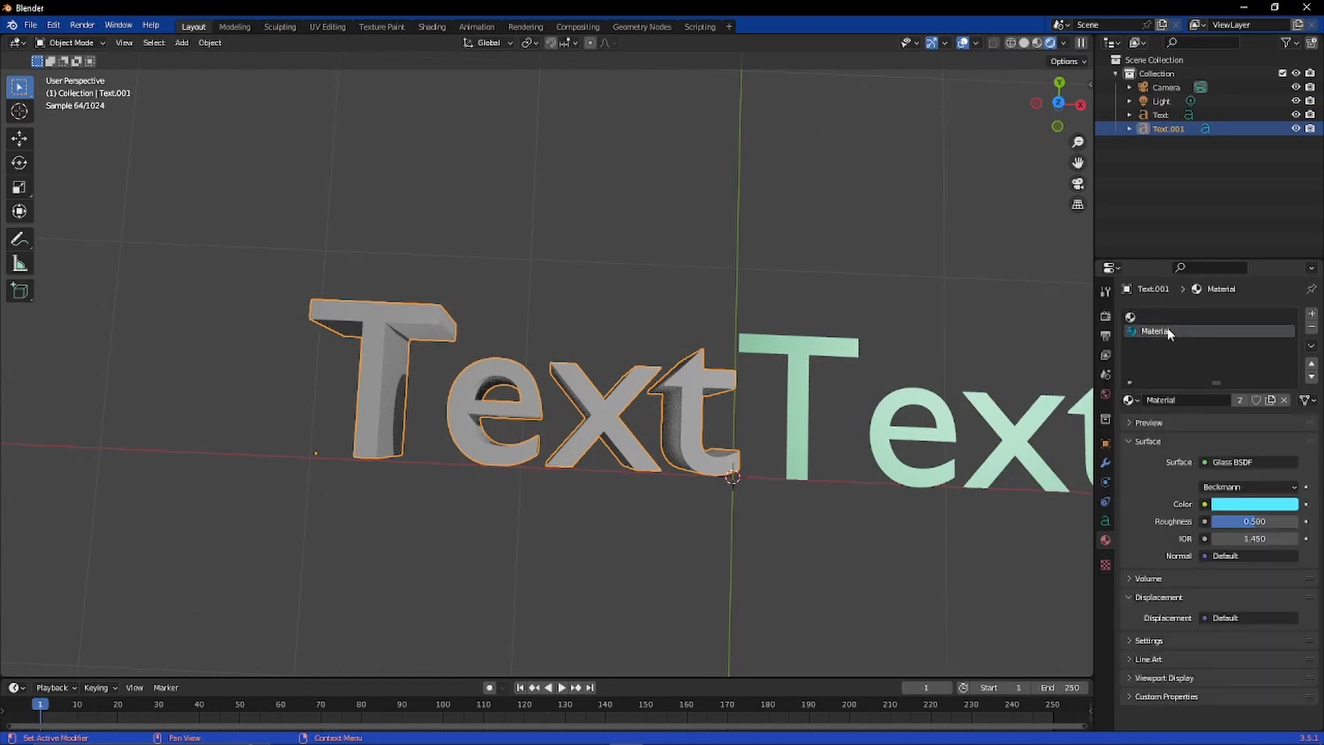
pyautogui.click(1216, 318)
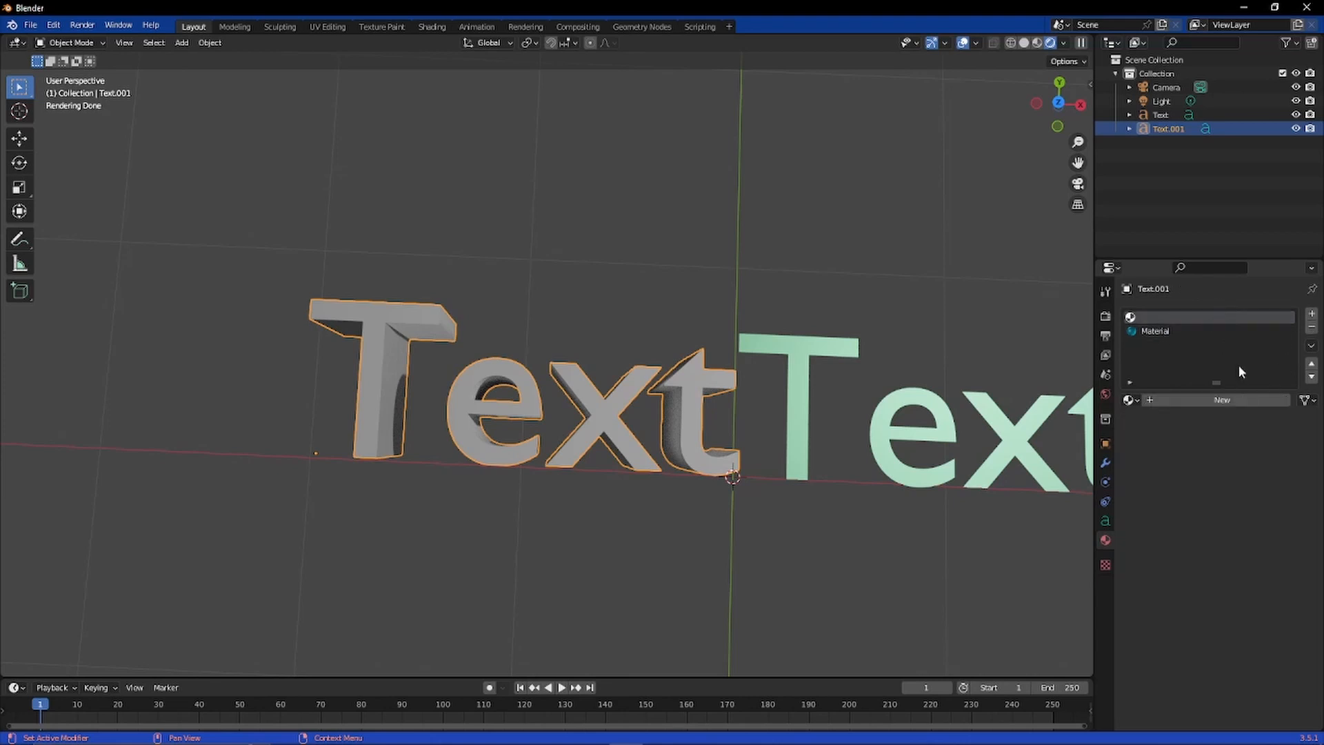
# Step: Unlink Material from the extruded text's second material slot
pyautogui.click(1150, 332)
pyautogui.rightClick(1151, 334)
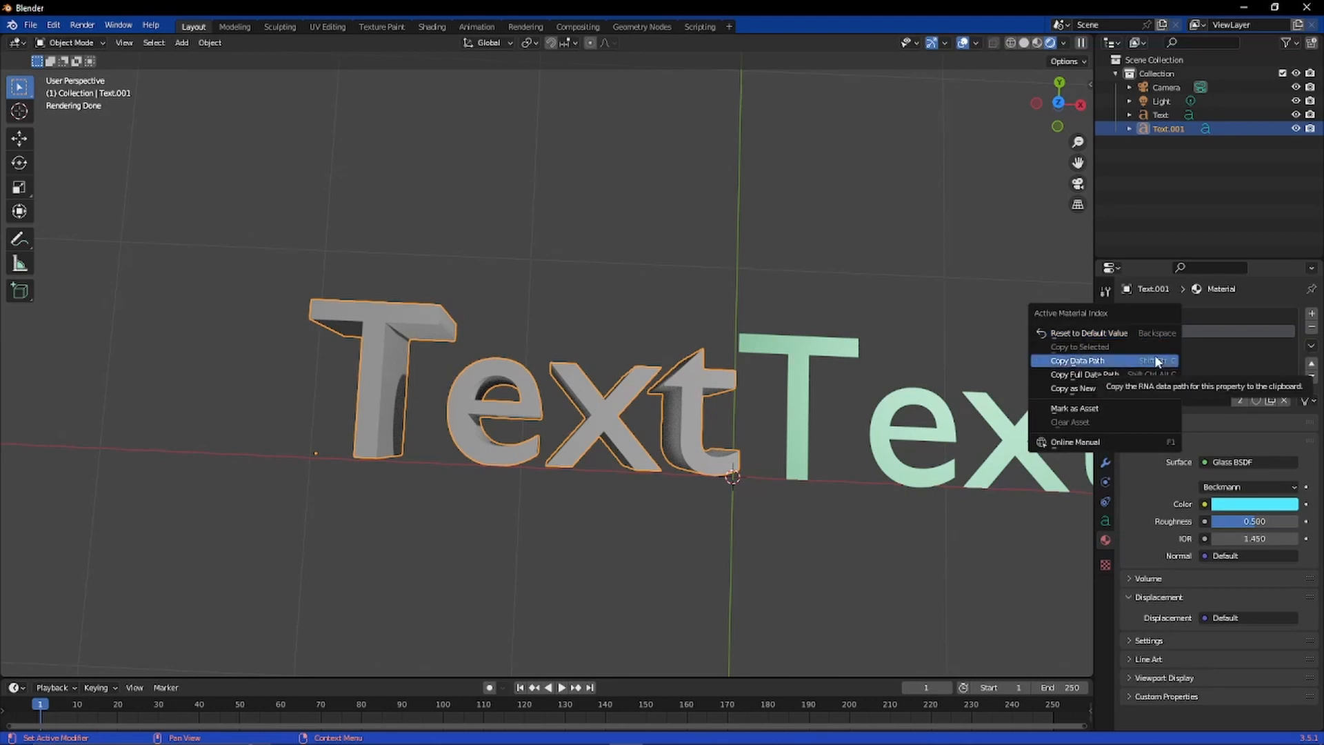
pyautogui.rightClick(1227, 329)
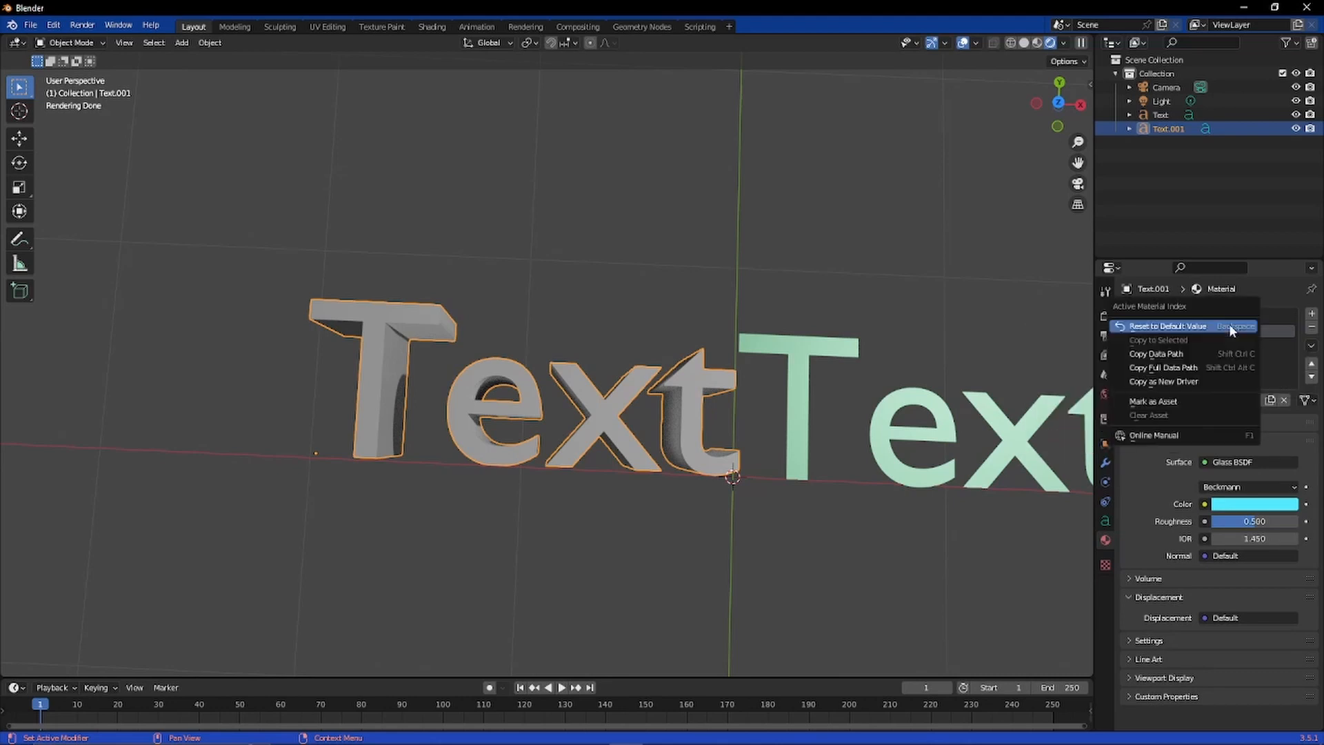
pyautogui.click(1284, 401)
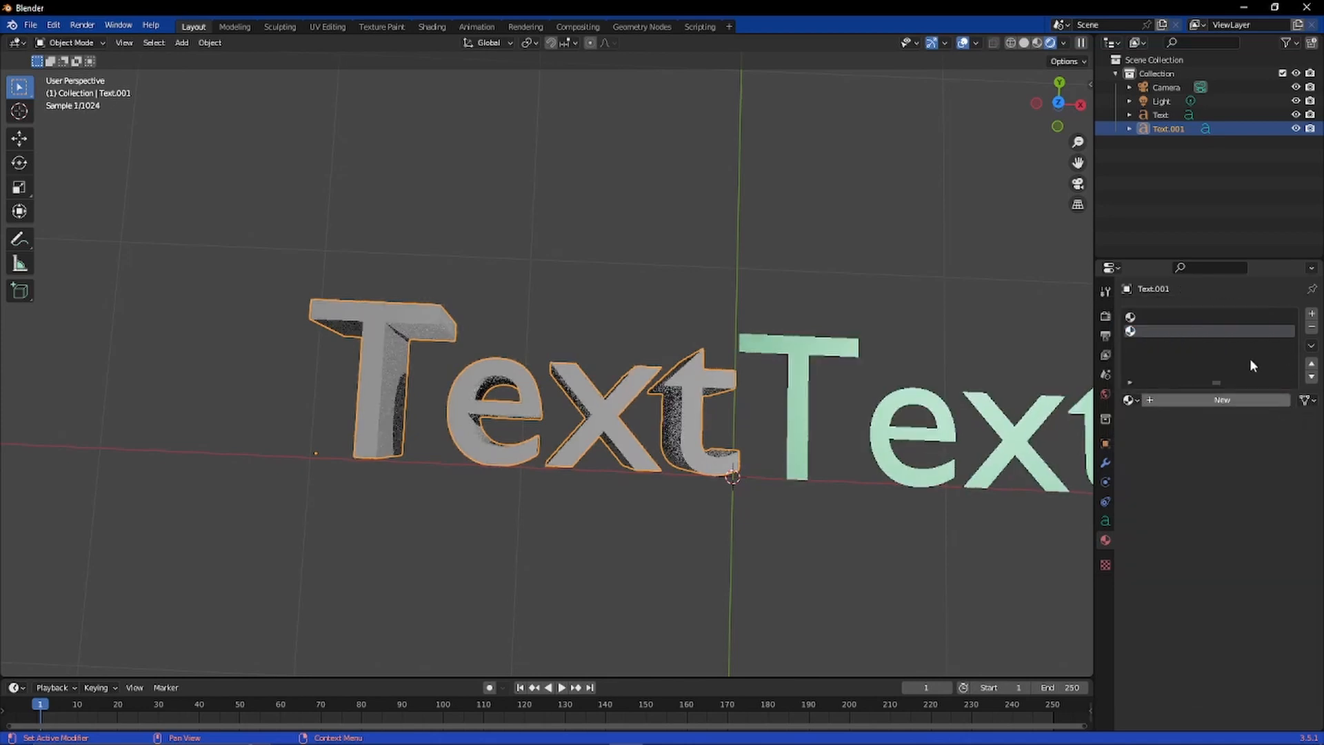
# Step: Create a new material in the extruded text's first slot and set its surface shader to Glass BSDF
pyautogui.click(1206, 318)
pyautogui.click(1207, 400)
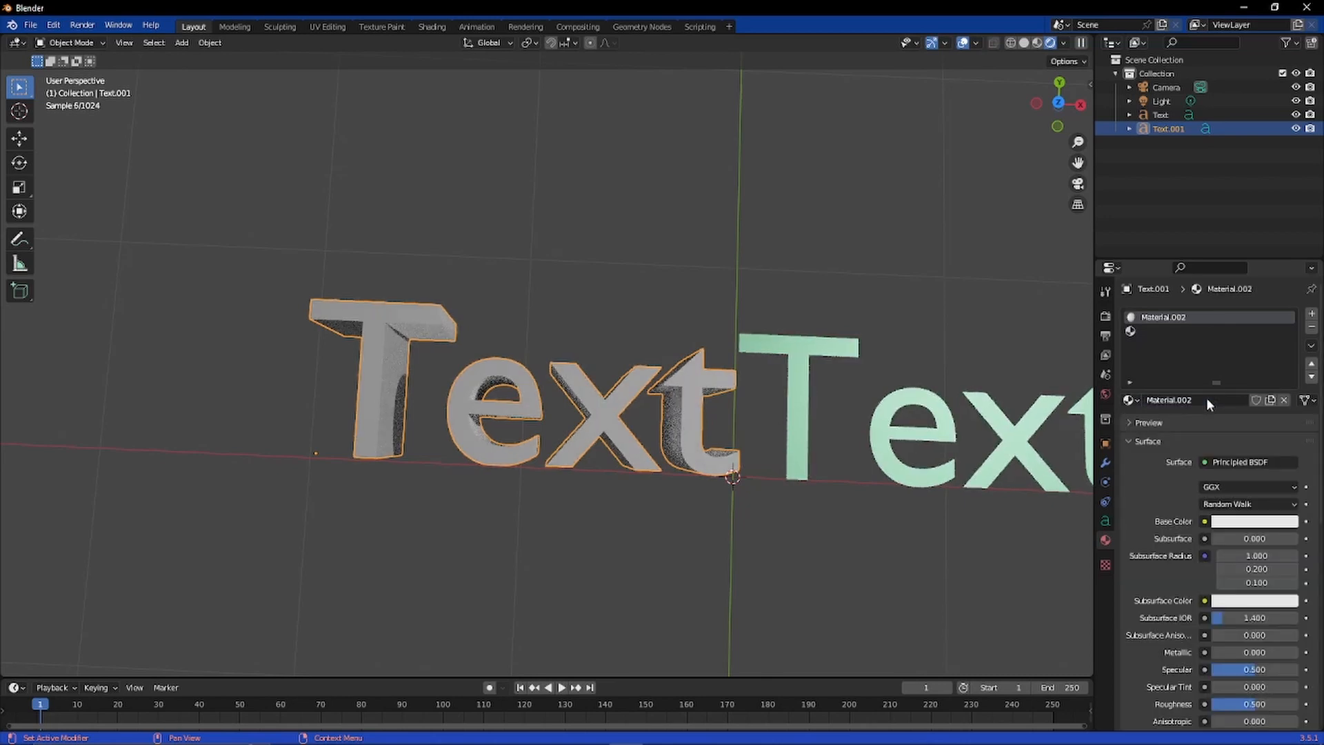
pyautogui.click(1248, 460)
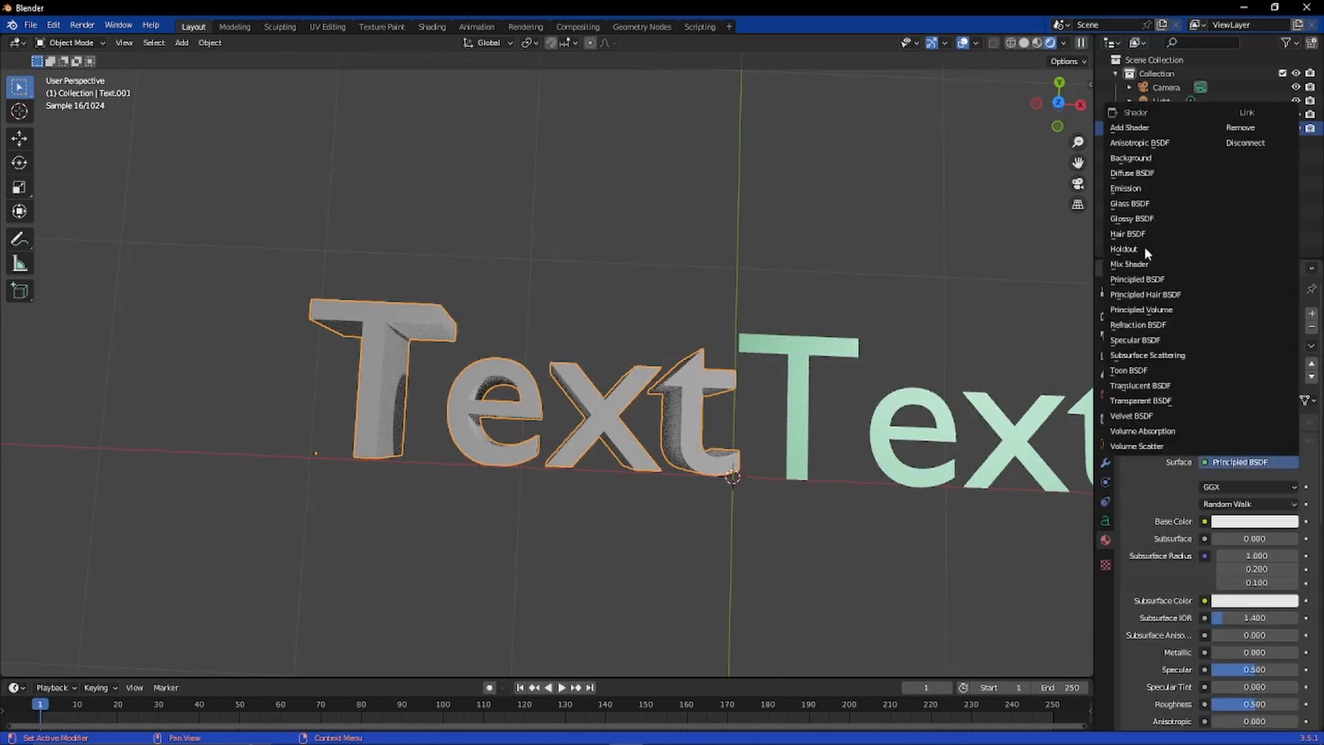
pyautogui.click(1128, 205)
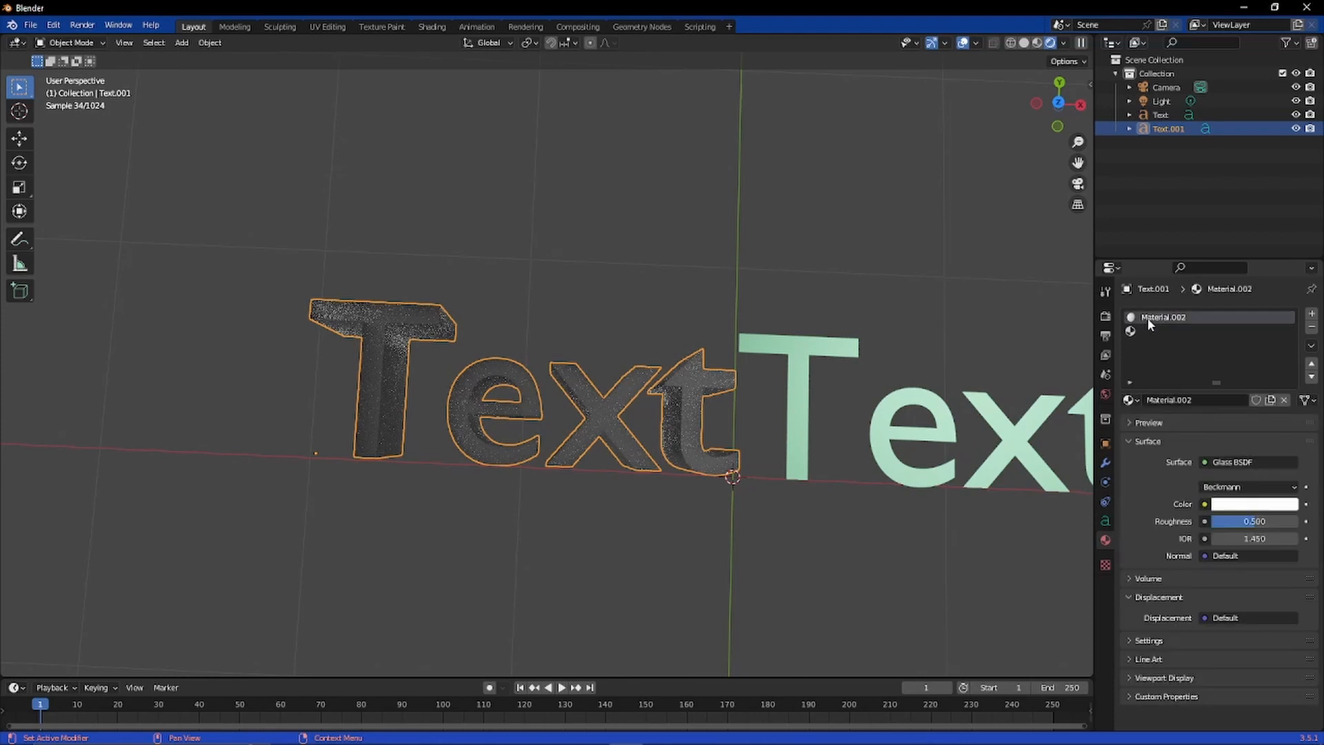
# Step: Assign the existing Material to the extruded text's first slot and inspect the text in Material Preview shading
pyautogui.click(1130, 401)
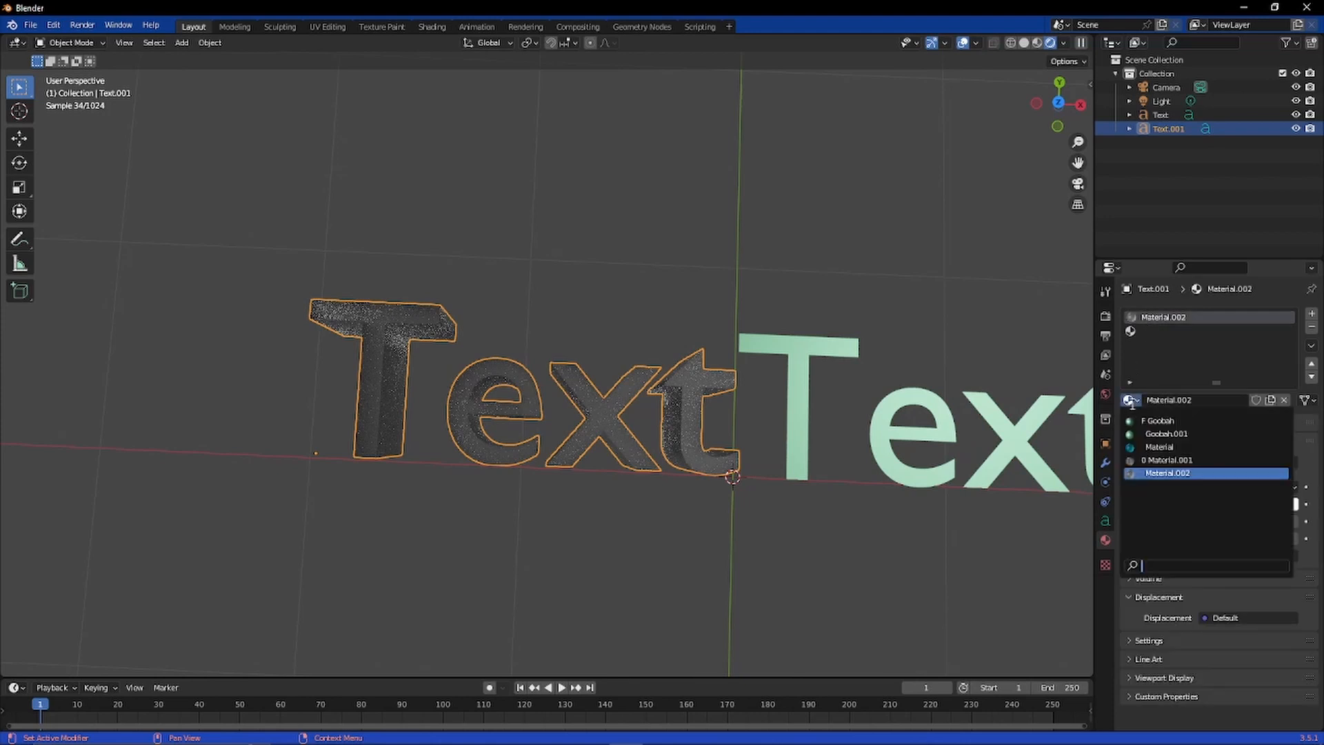
pyautogui.click(1151, 447)
pyautogui.moveTo(826, 485); pyautogui.dragTo(826, 437, button='middle')
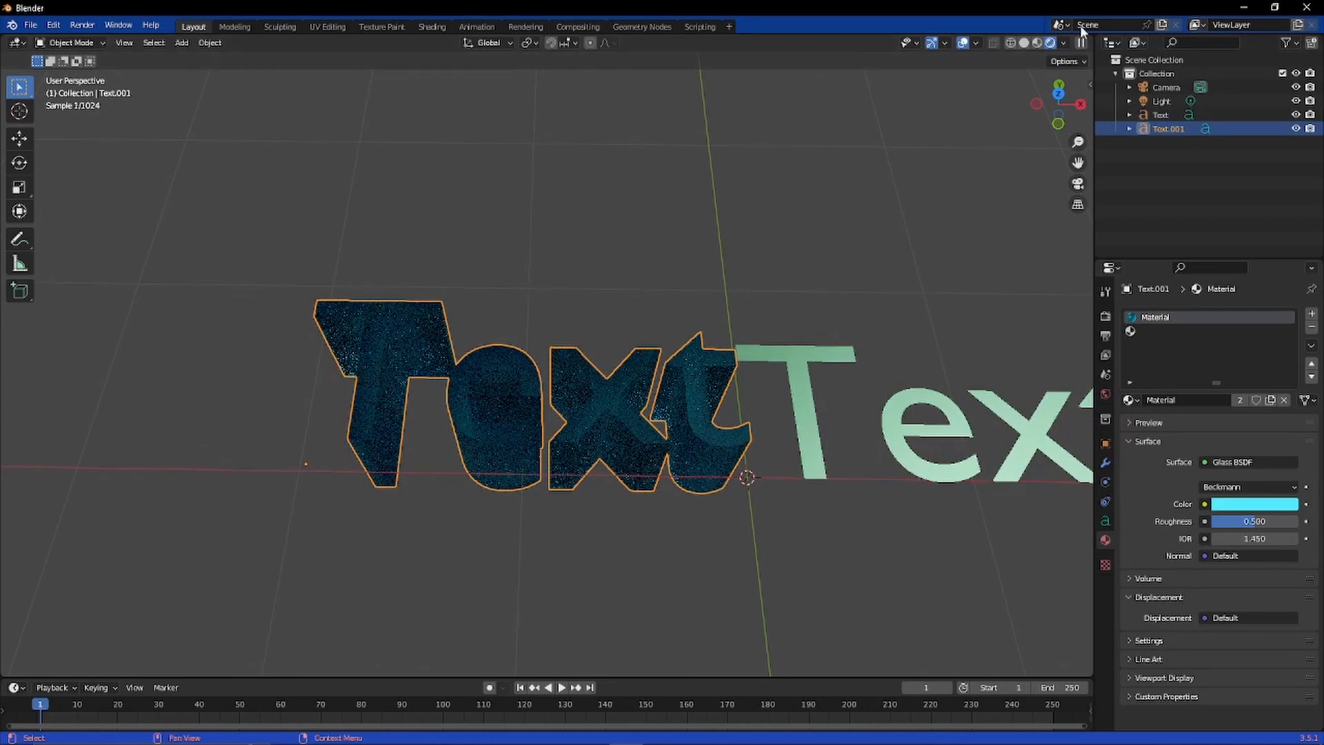
pyautogui.click(1036, 42)
pyautogui.moveTo(996, 135)
pyautogui.mouseDown(button='middle')
pyautogui.moveTo(927, 229)
pyautogui.moveTo(954, 306)
pyautogui.moveTo(929, 274)
pyautogui.mouseUp(button='middle')
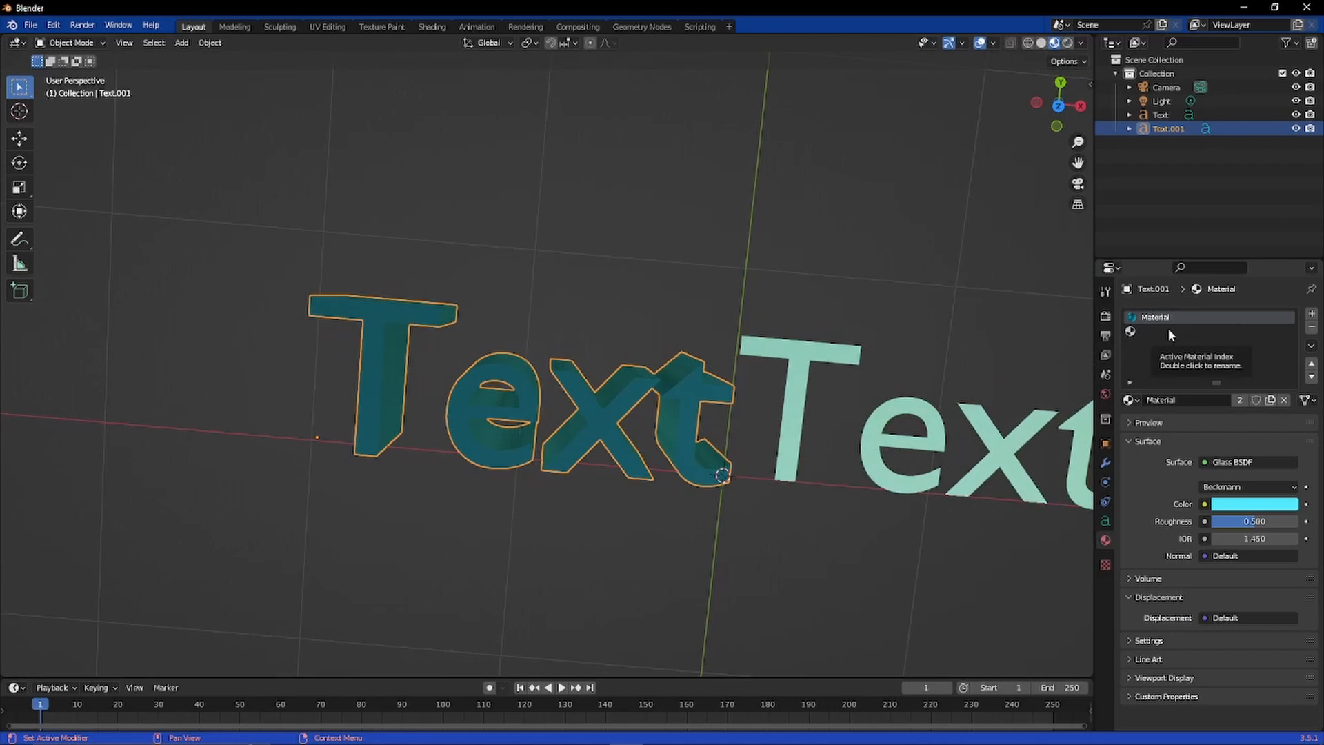
pyautogui.moveTo(763, 275); pyautogui.dragTo(636, 289, button='middle')
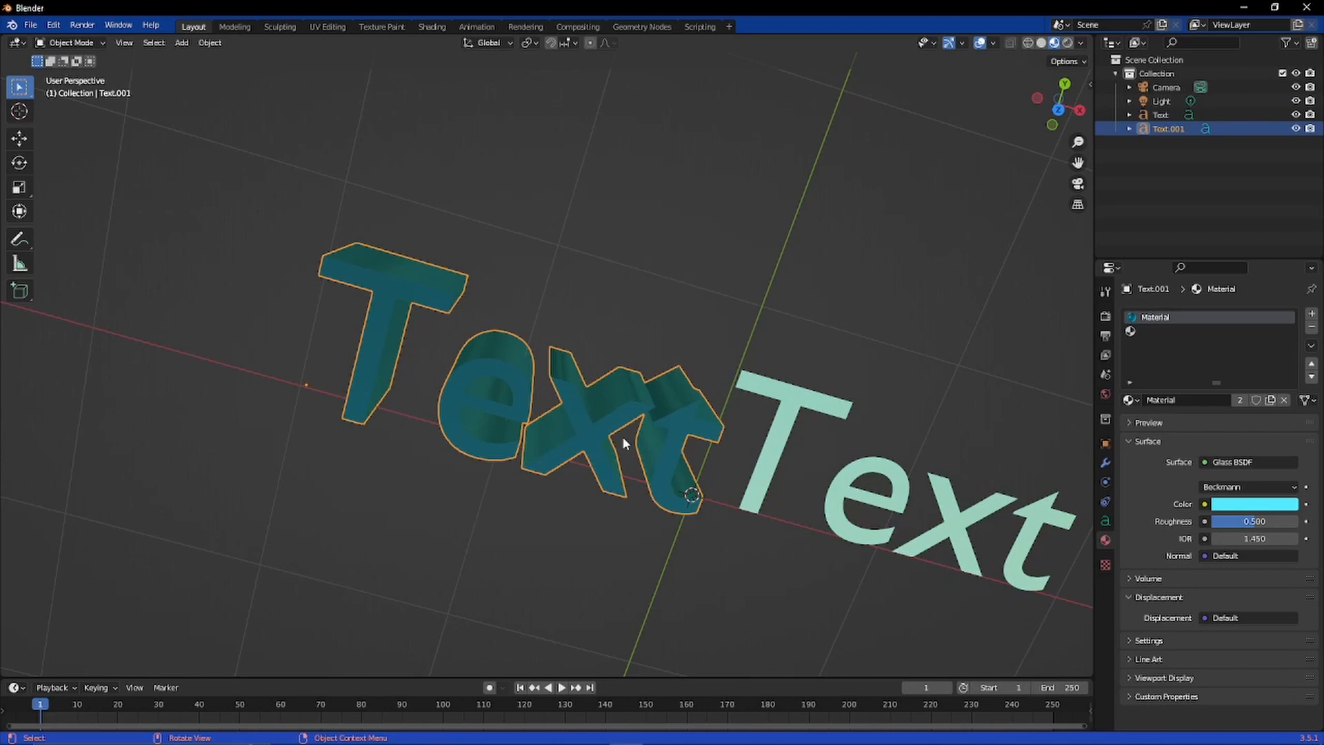
pyautogui.moveTo(624, 438); pyautogui.dragTo(721, 425, button='middle')
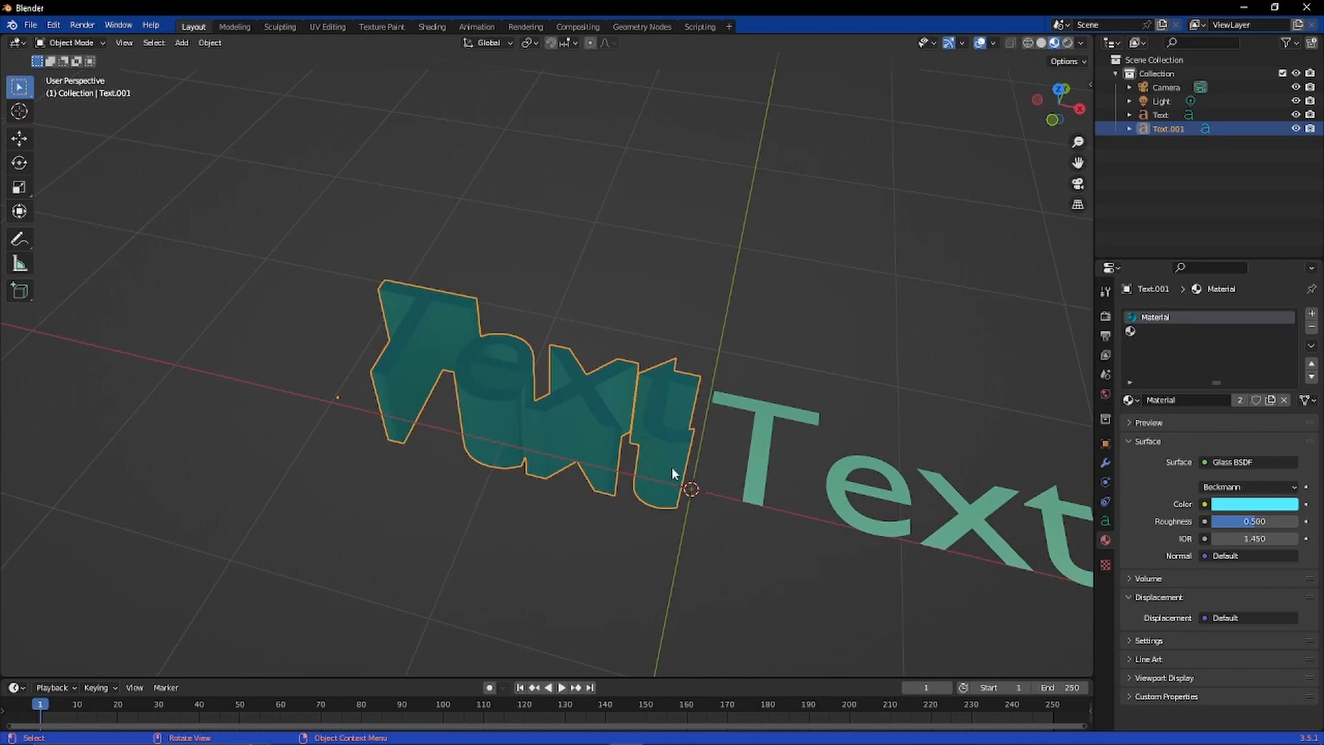
pyautogui.moveTo(672, 467); pyautogui.dragTo(552, 479, button='middle')
pyautogui.moveTo(752, 406); pyautogui.dragTo(674, 518, button='middle')
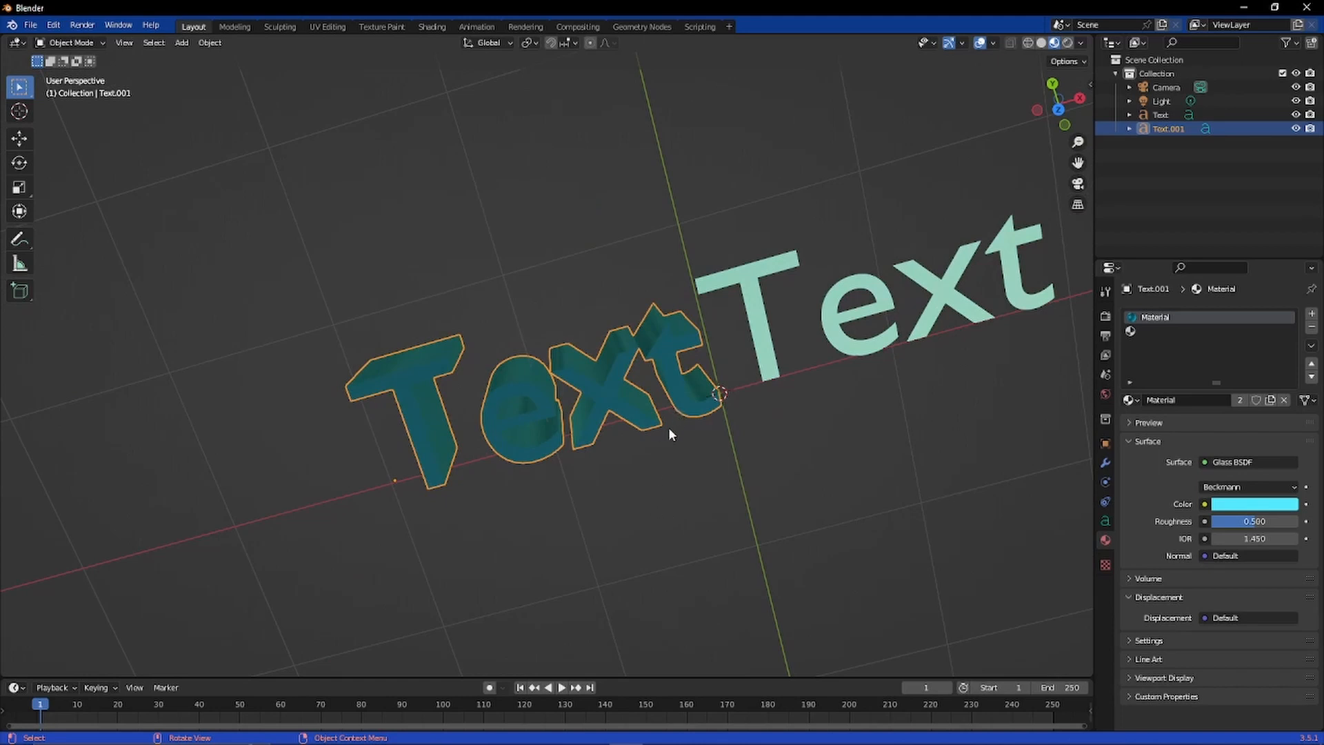
# Step: Enter Edit Mode on the extruded text, examine its empty second material slot, and return to Object Mode
pyautogui.click(680, 487)
pyautogui.click(635, 389)
pyautogui.moveTo(614, 516); pyautogui.dragTo(656, 441, button='middle')
pyautogui.press('Tab')
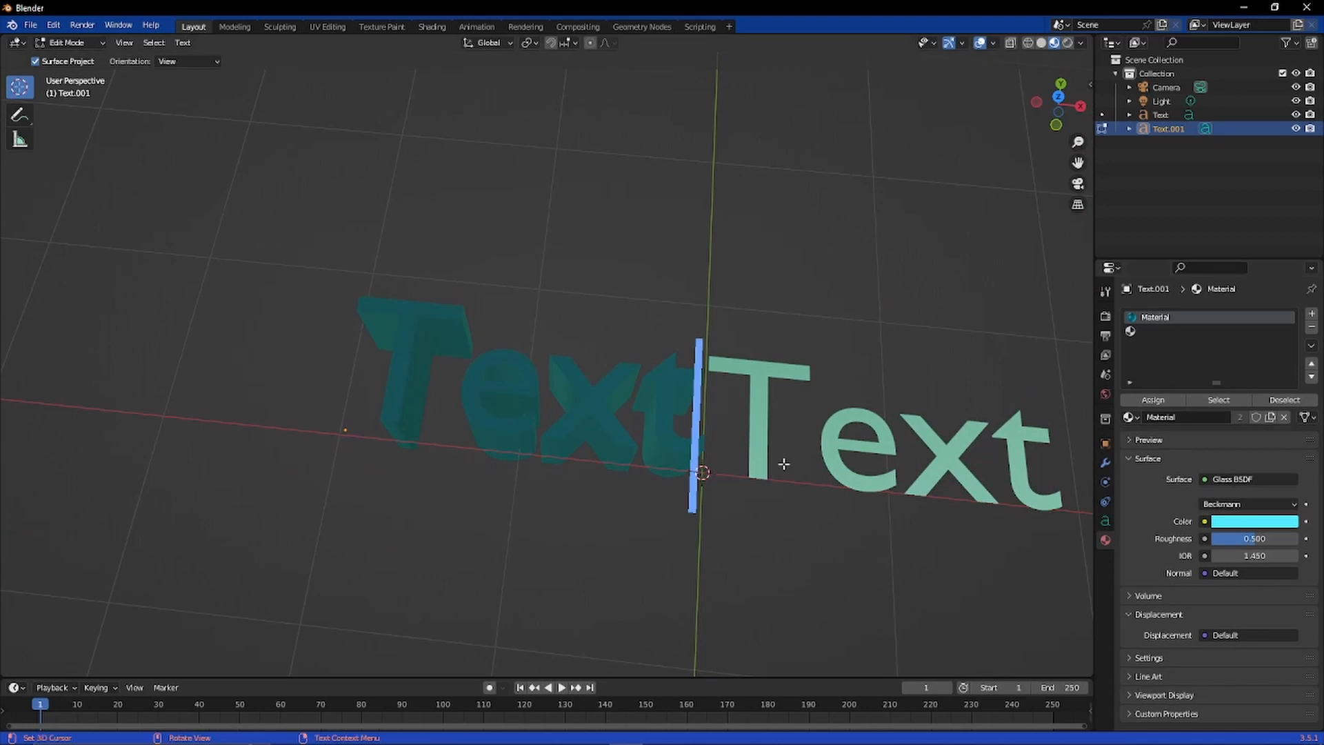
pyautogui.moveTo(780, 464); pyautogui.dragTo(776, 494, button='middle')
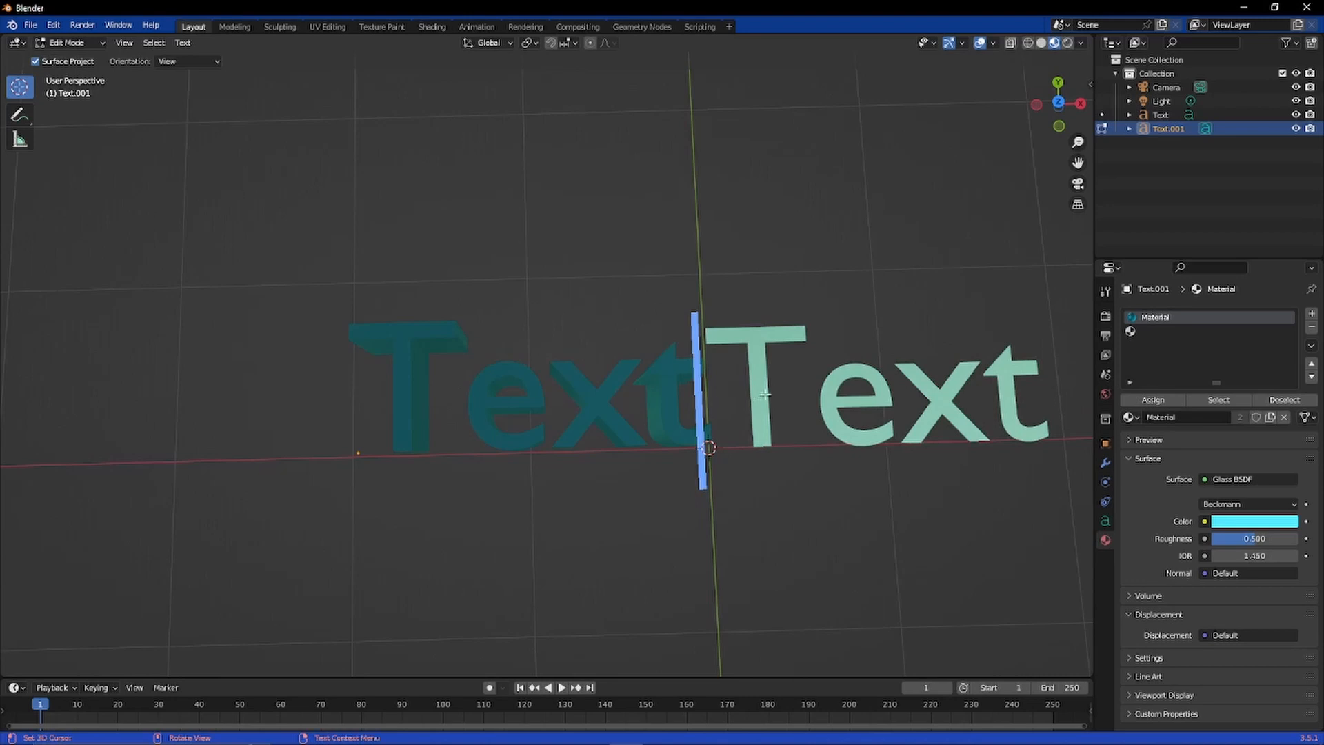
pyautogui.click(1174, 332)
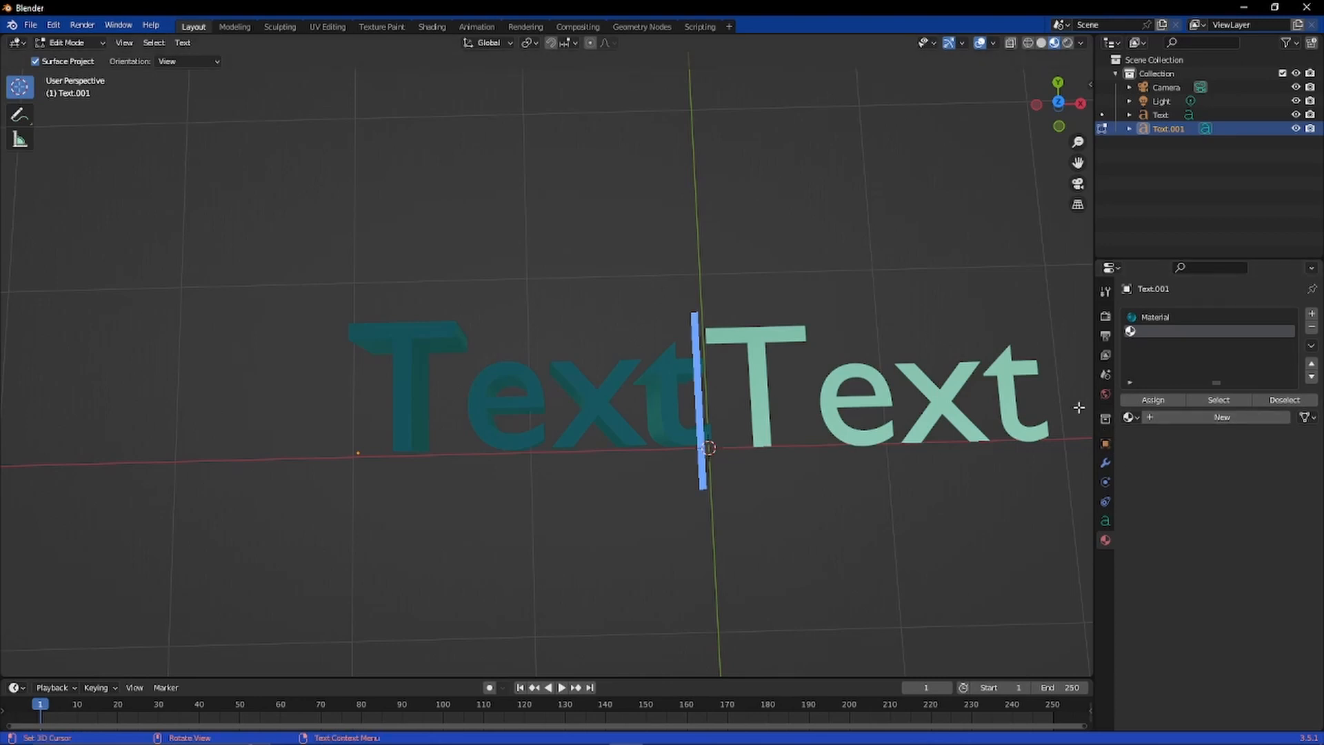
pyautogui.press('Tab')
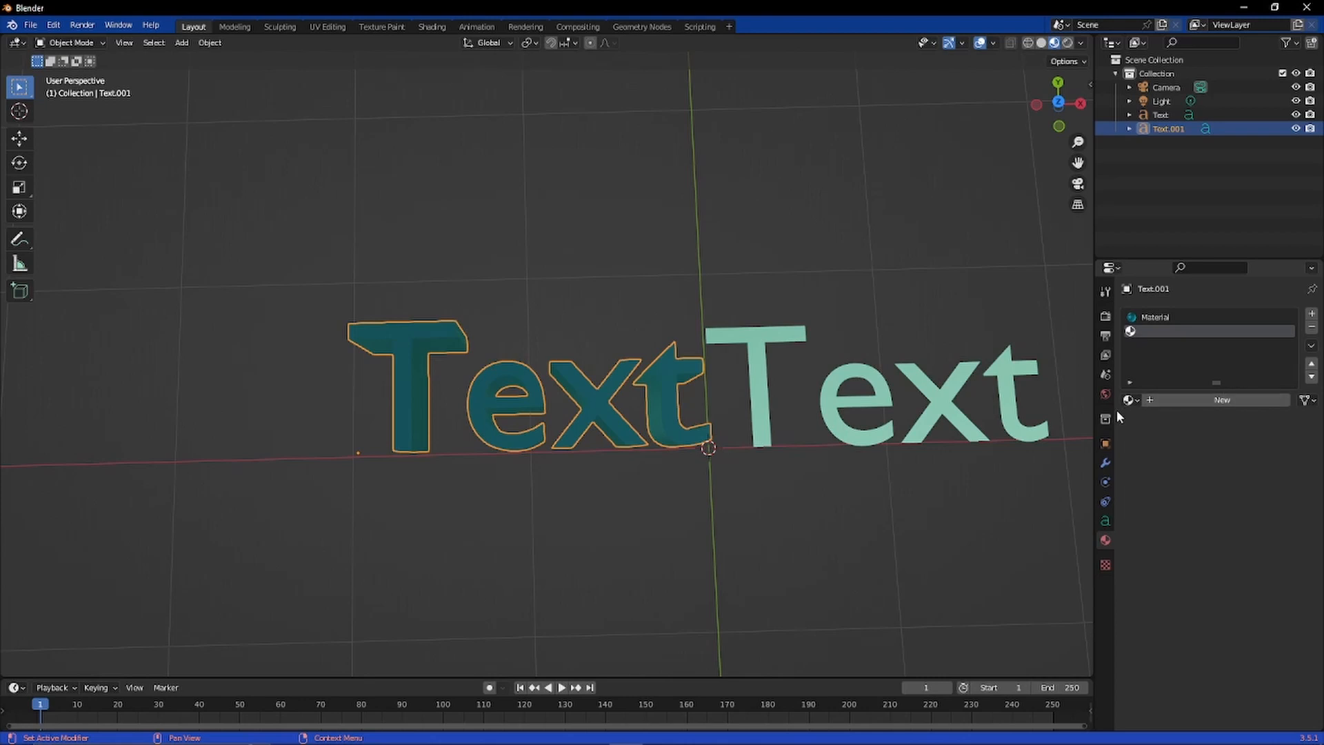
# Step: Compare the extruded text's two material slots and remove the empty second one
pyautogui.click(1244, 317)
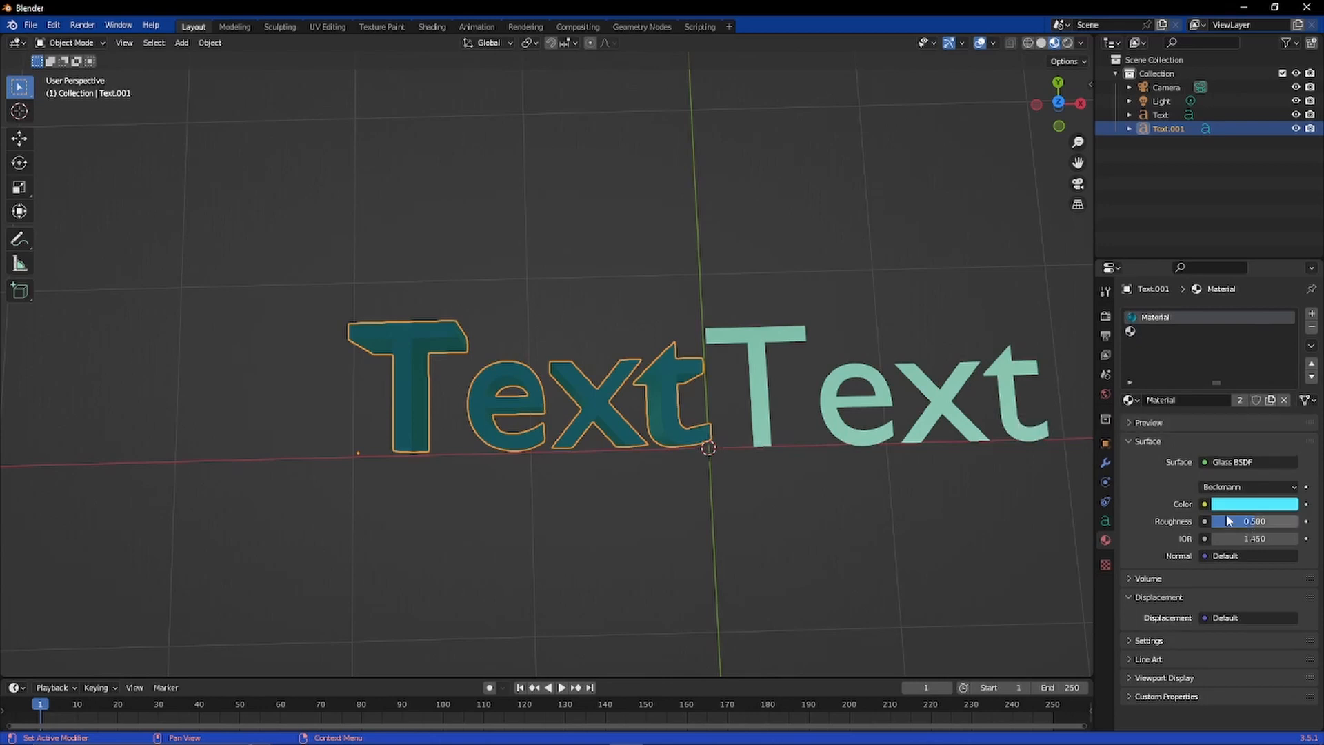
pyautogui.click(1267, 332)
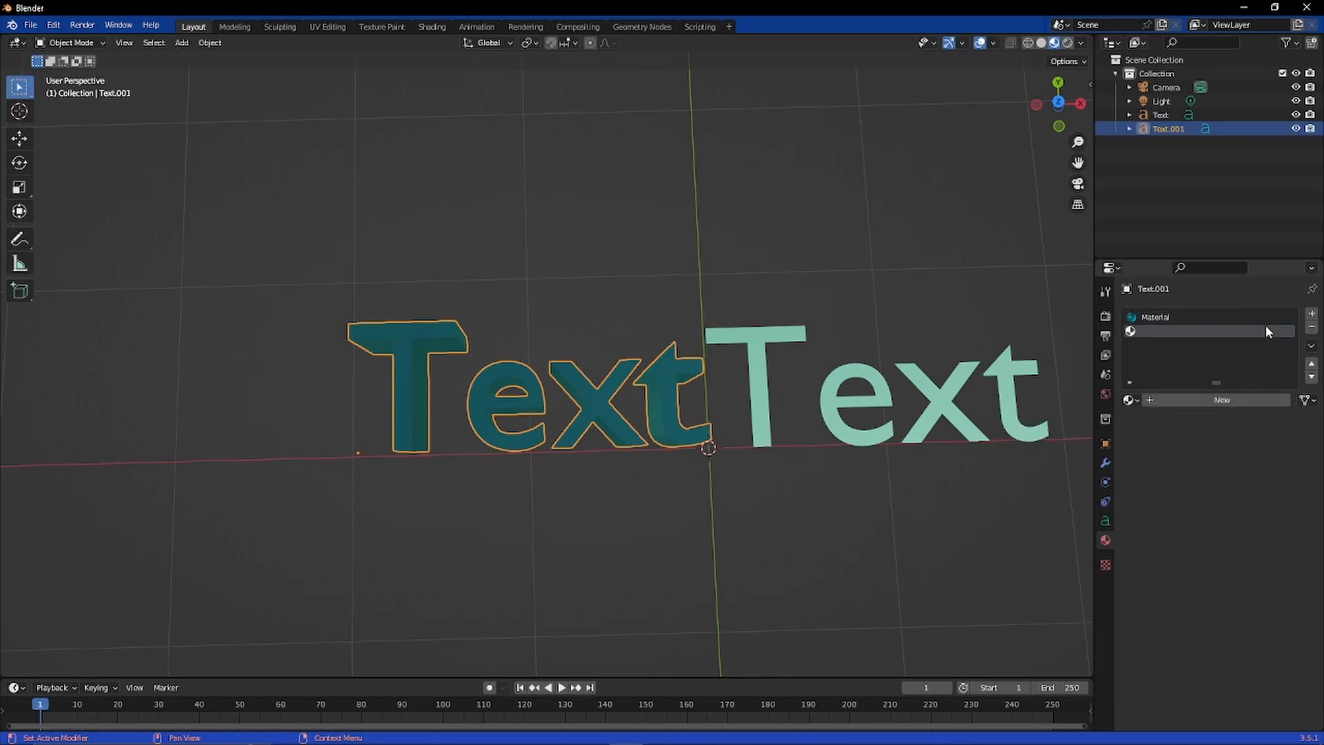
pyautogui.click(1198, 317)
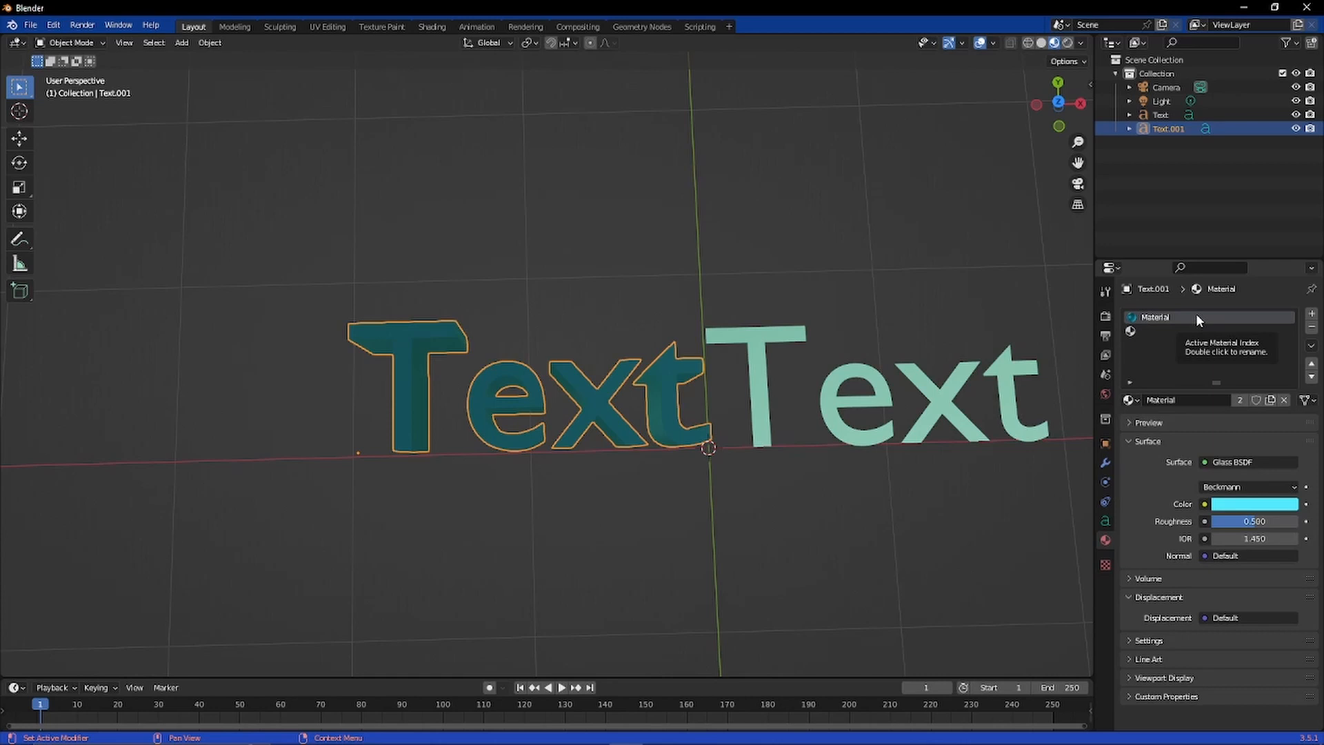
pyautogui.click(1184, 332)
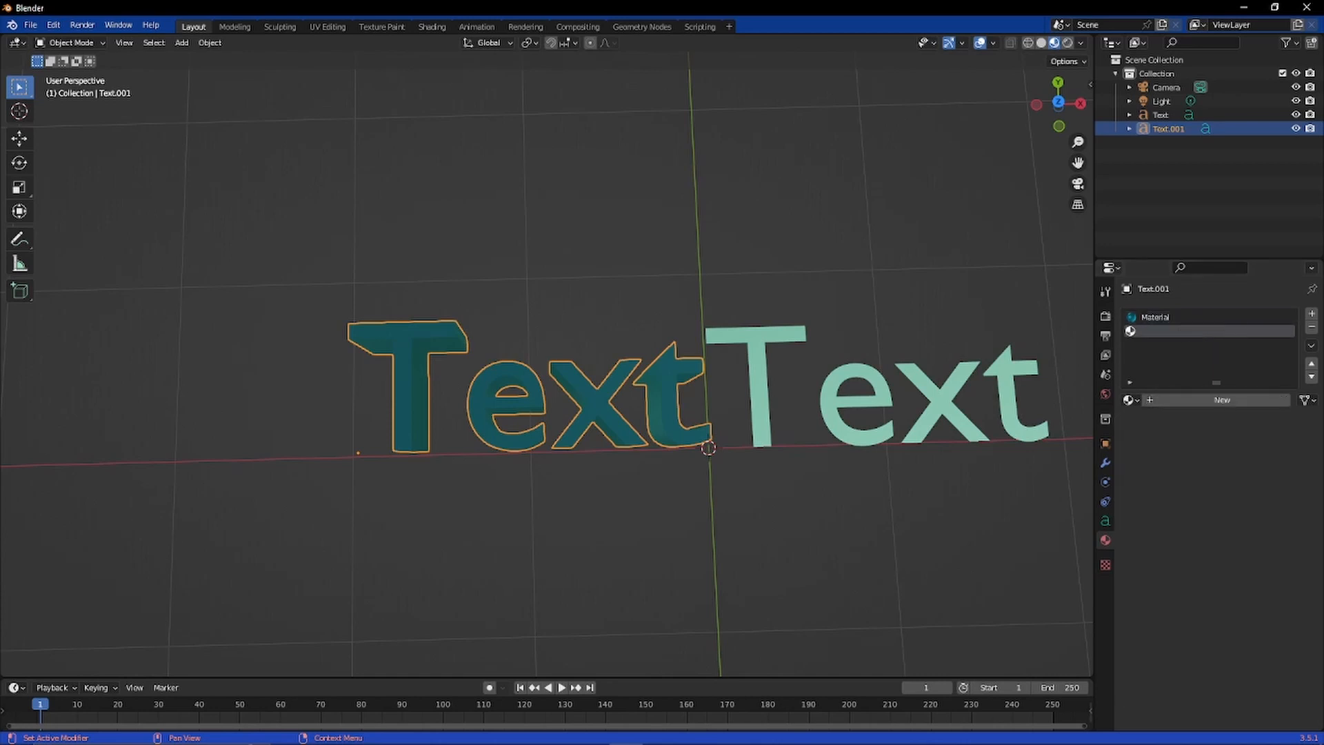
pyautogui.click(1311, 329)
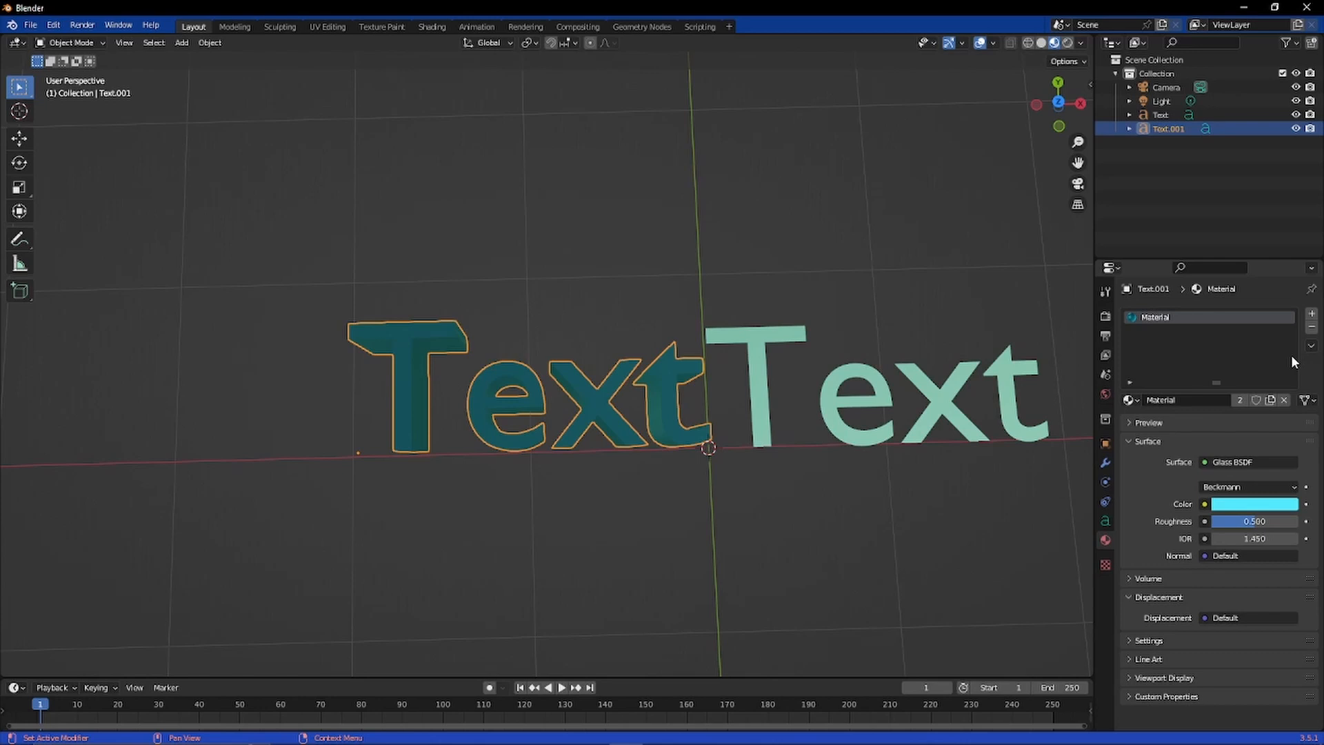
# Step: Set the link of the extruded text's remaining material slot to Data
pyautogui.click(1306, 400)
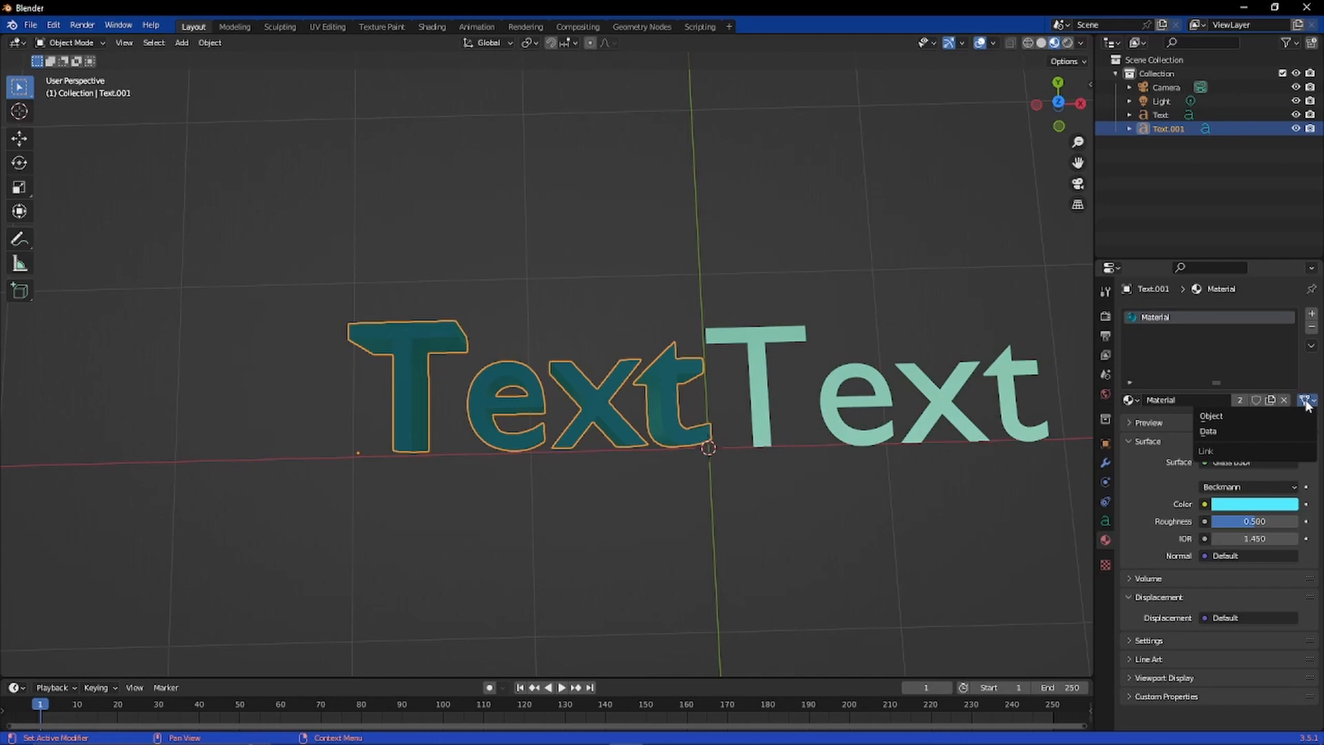
pyautogui.click(1308, 407)
pyautogui.click(1263, 432)
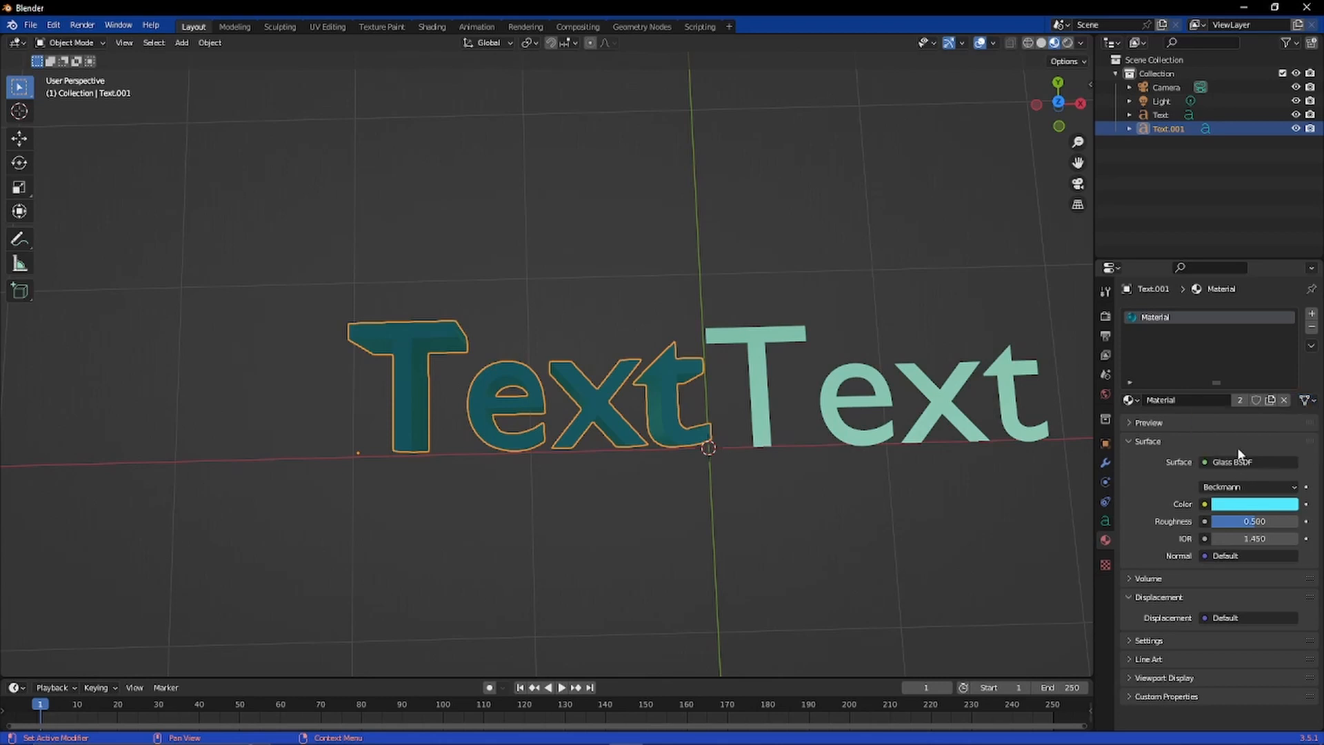
# Step: Review the Object and Data link options of the extruded text's material slot
pyautogui.click(1313, 400)
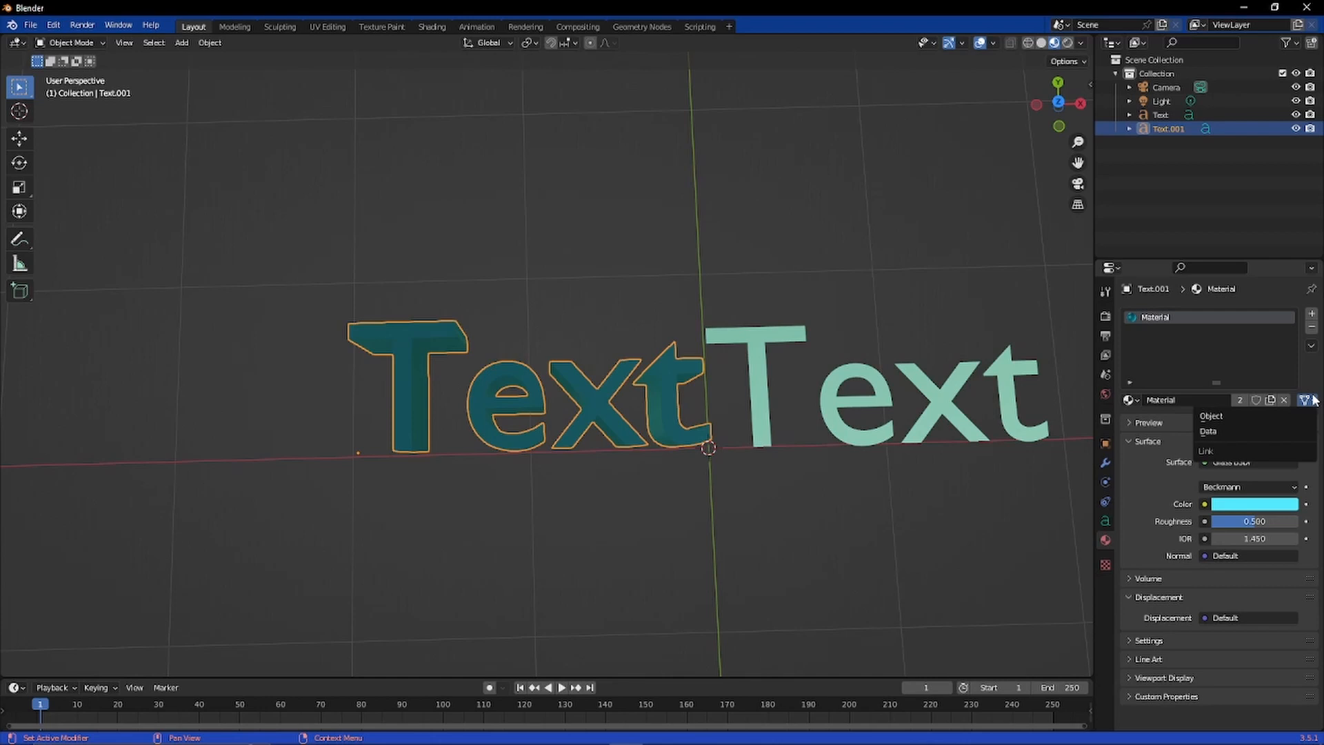
pyautogui.click(1314, 400)
pyautogui.click(1308, 404)
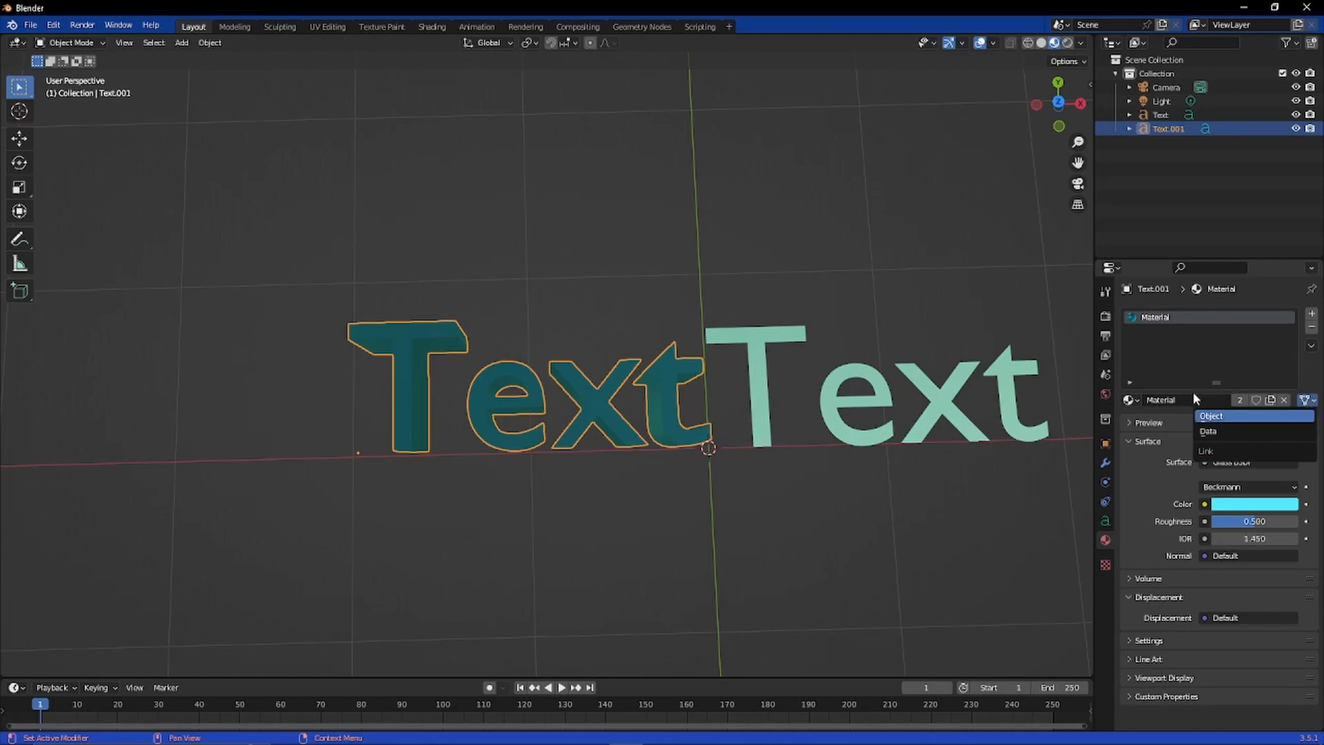
pyautogui.moveTo(951, 348); pyautogui.dragTo(938, 328, button='middle')
pyautogui.press('Tab')
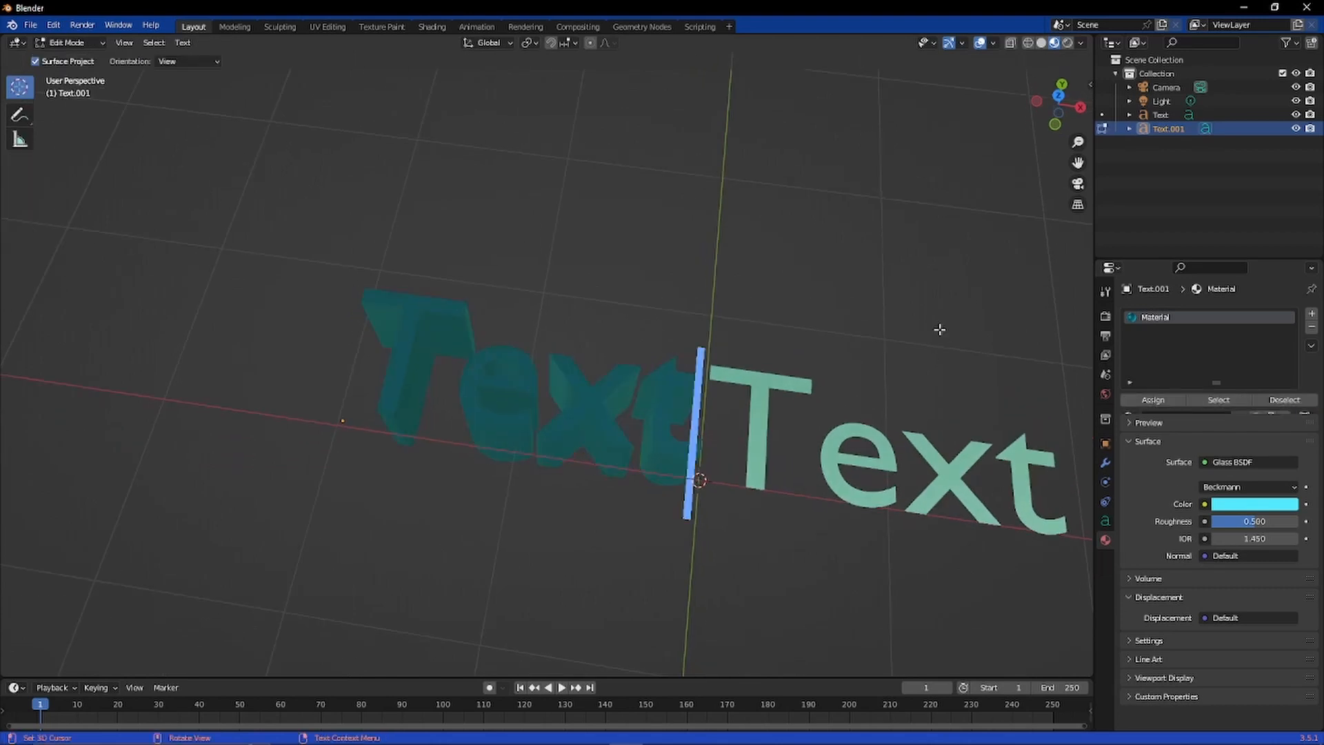
pyautogui.scroll(-6, 939, 331)
pyautogui.moveTo(691, 342); pyautogui.dragTo(716, 378, button='middle')
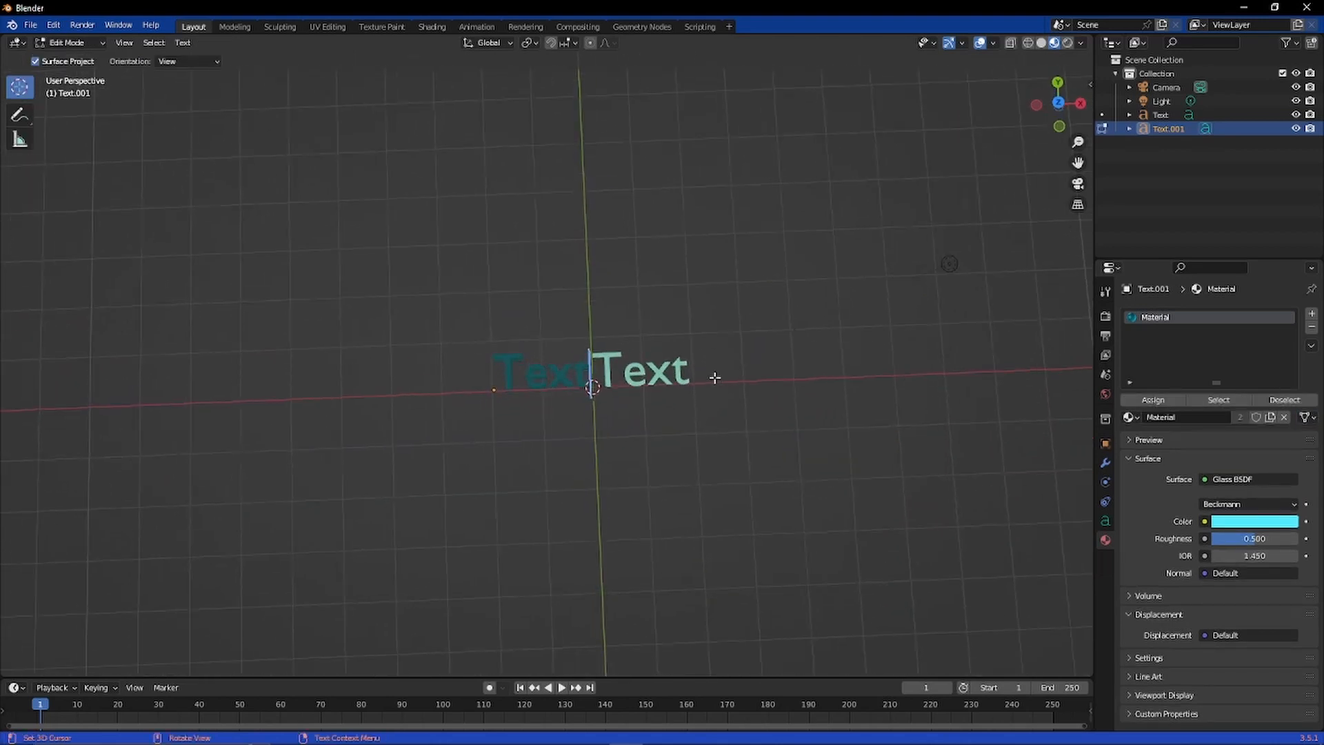
pyautogui.moveTo(447, 326); pyautogui.dragTo(593, 390)
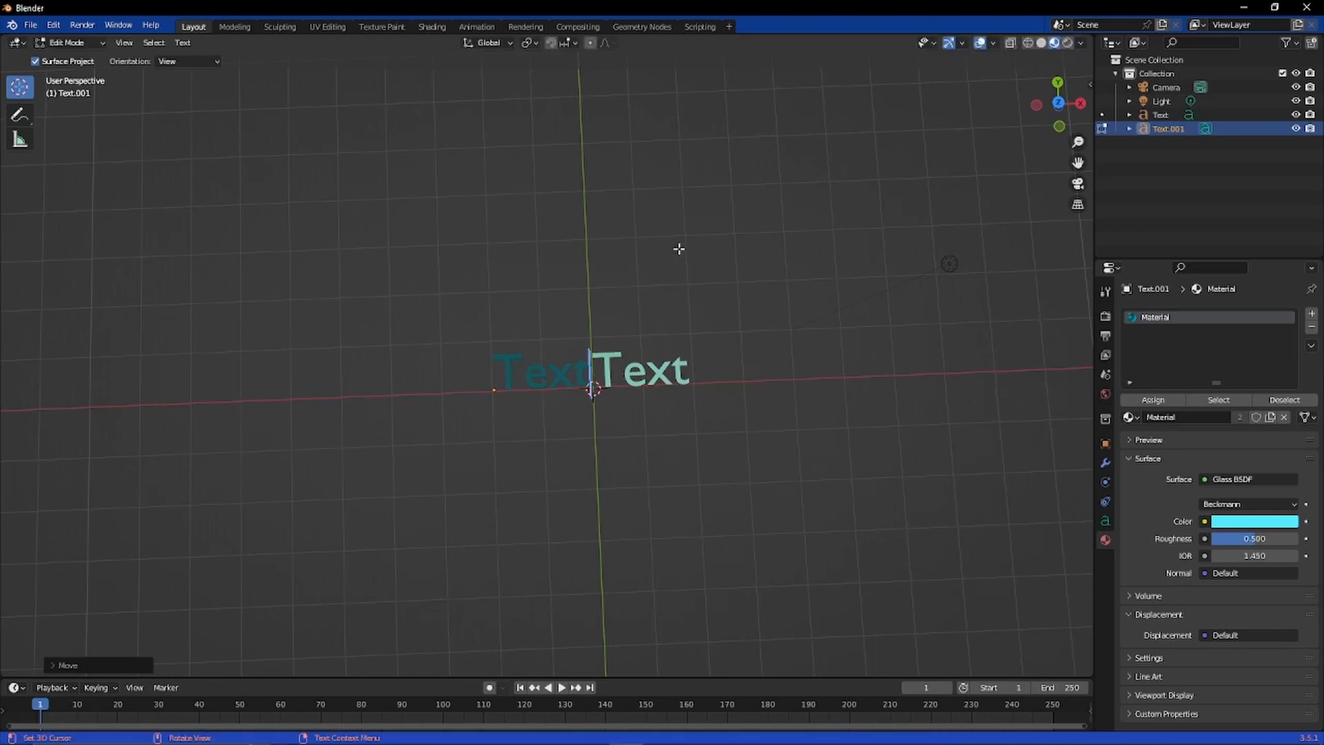
pyautogui.moveTo(530, 221); pyautogui.dragTo(550, 171, button='middle')
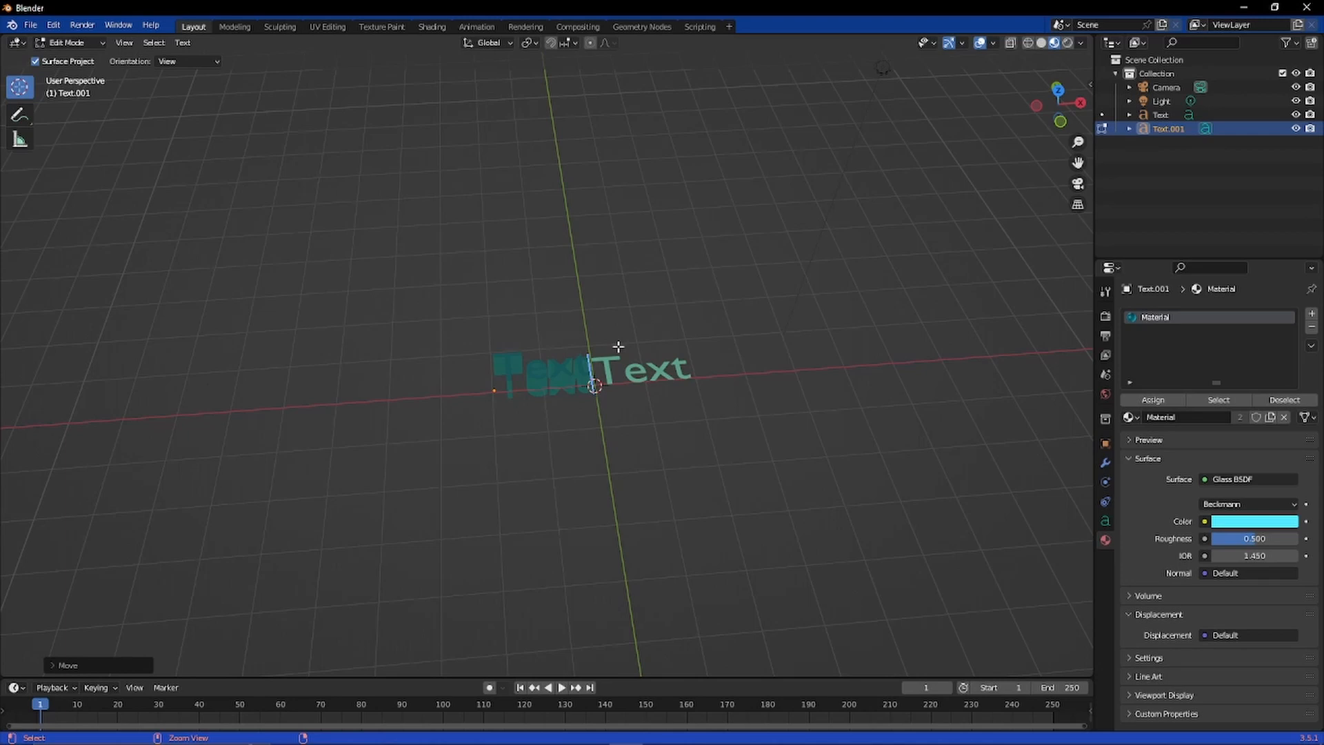
pyautogui.press('Right')
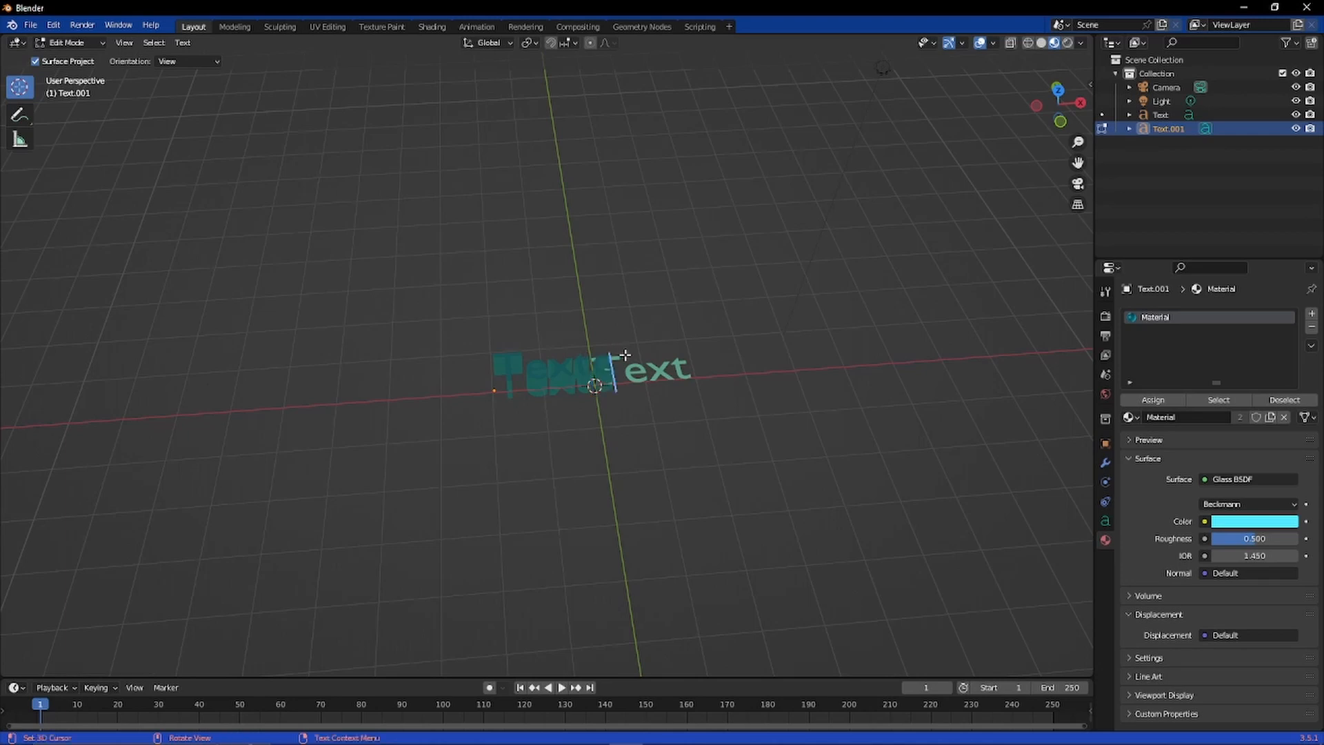
pyautogui.press('BackSpace')
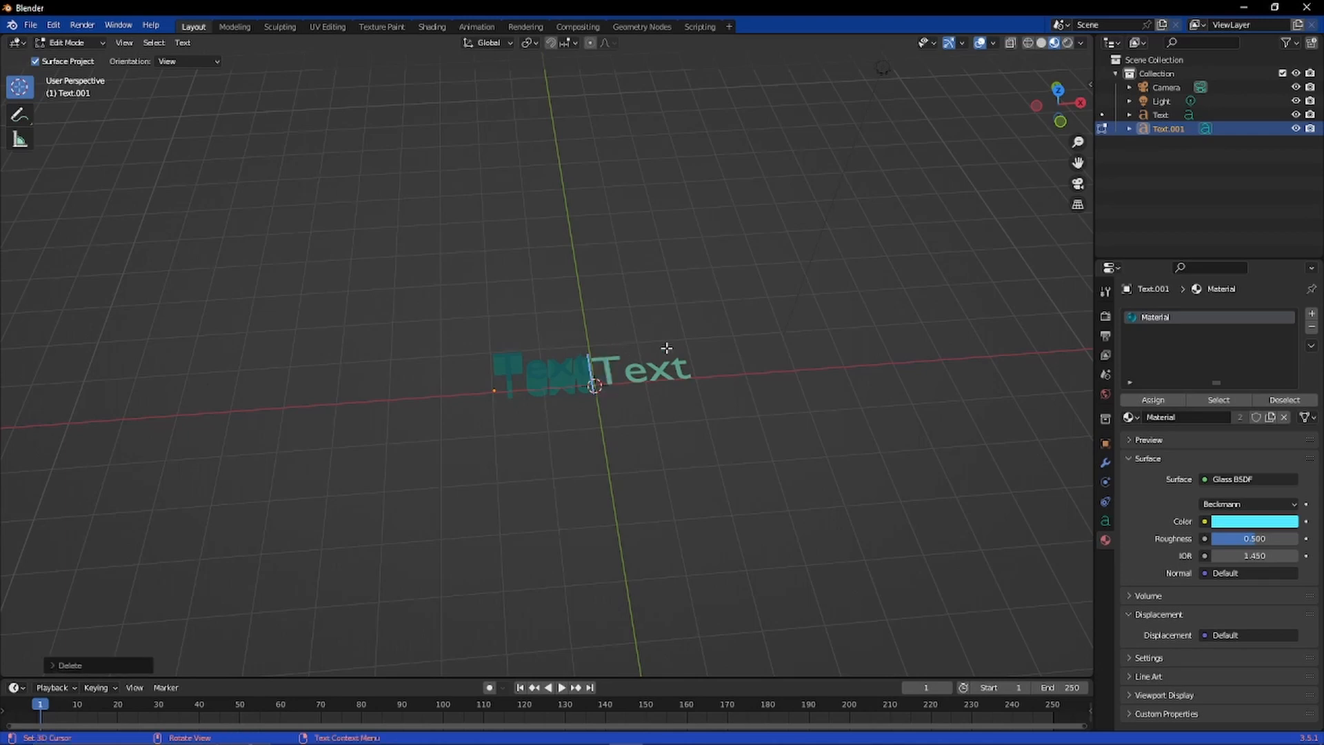
pyautogui.press('Tab')
pyautogui.hotkey('ctrl', 'c')
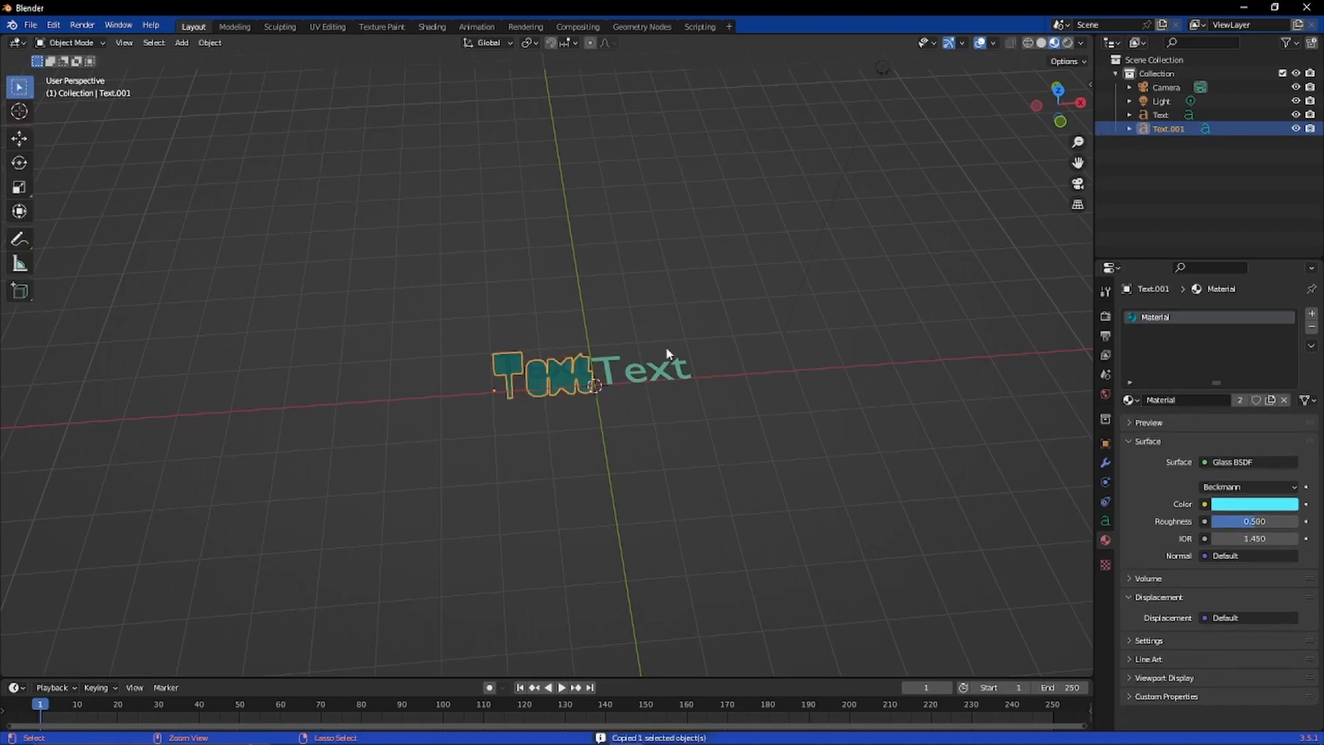
pyautogui.rightClick(666, 353)
pyautogui.click(700, 235)
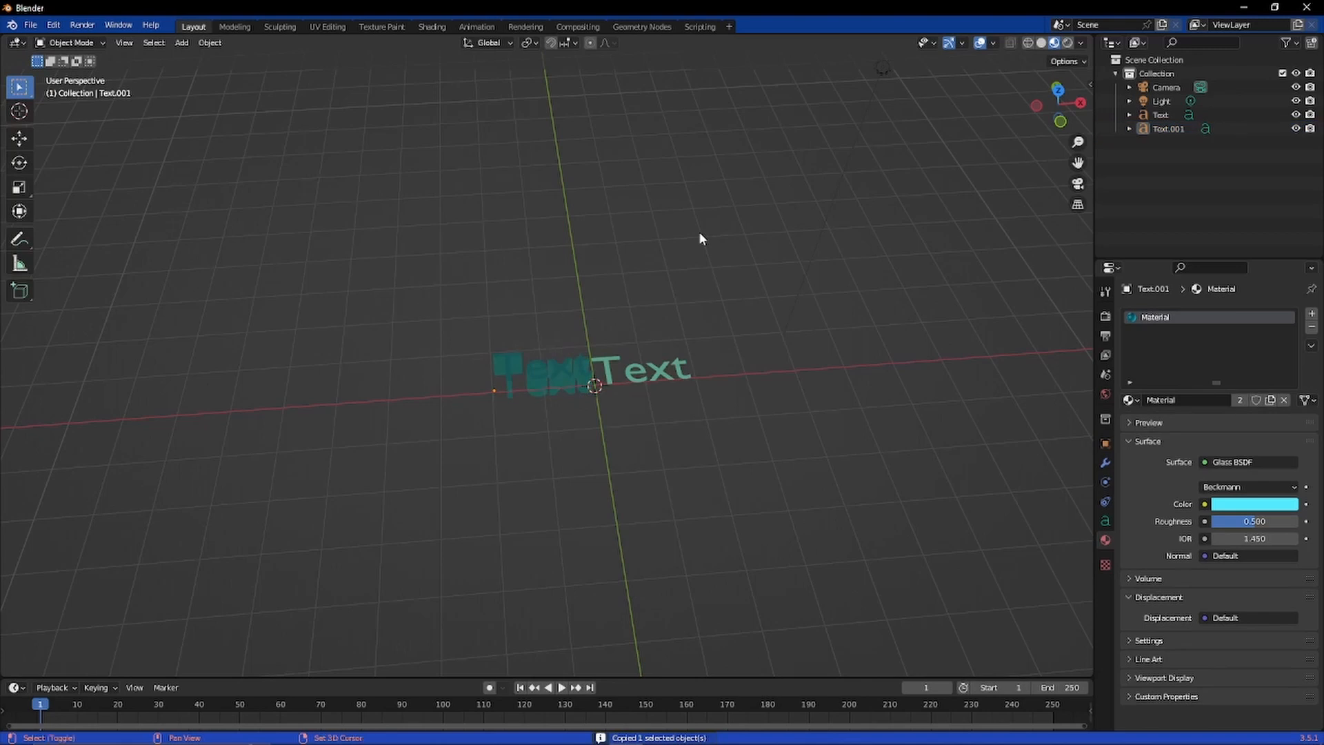
# Step: Hide both text objects, Text and Text.001, in the viewport
pyautogui.moveTo(700, 233); pyautogui.dragTo(697, 231, button='middle')
pyautogui.moveTo(521, 268); pyautogui.dragTo(695, 285, button='middle')
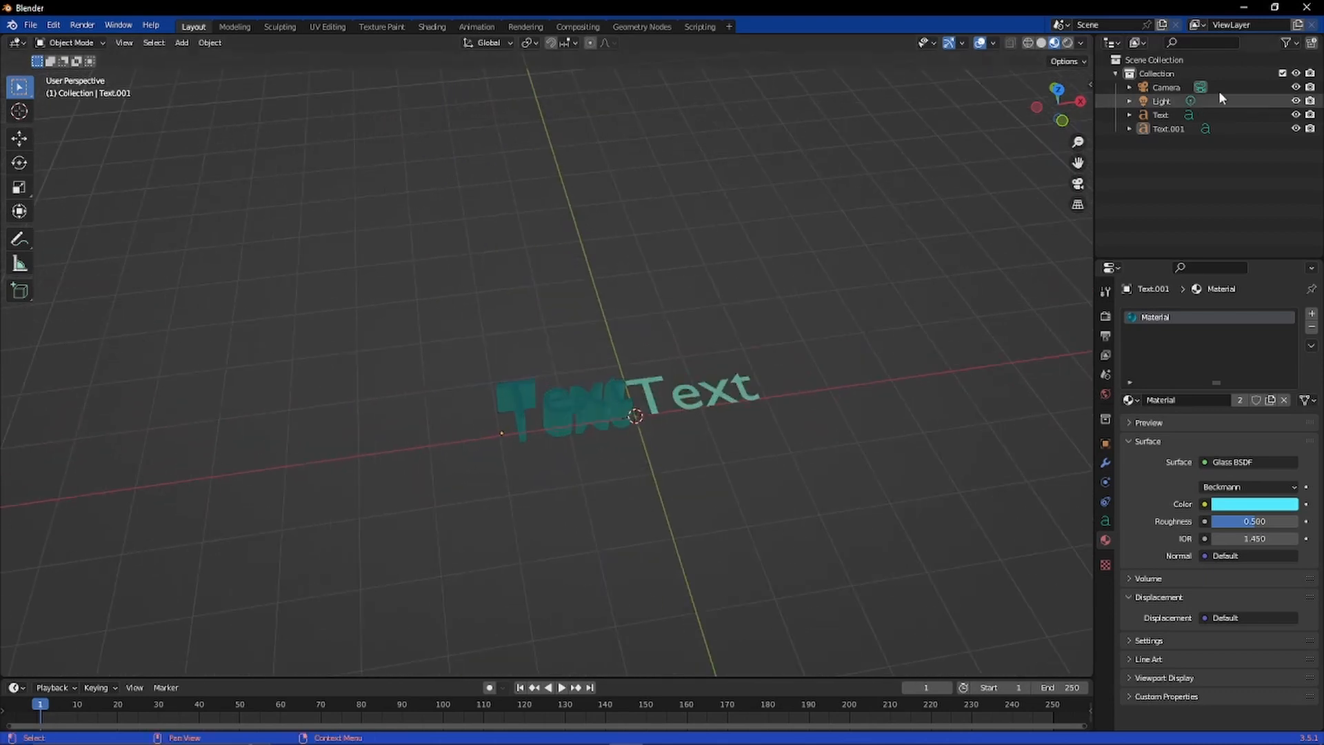
pyautogui.click(1297, 114)
pyautogui.click(1296, 128)
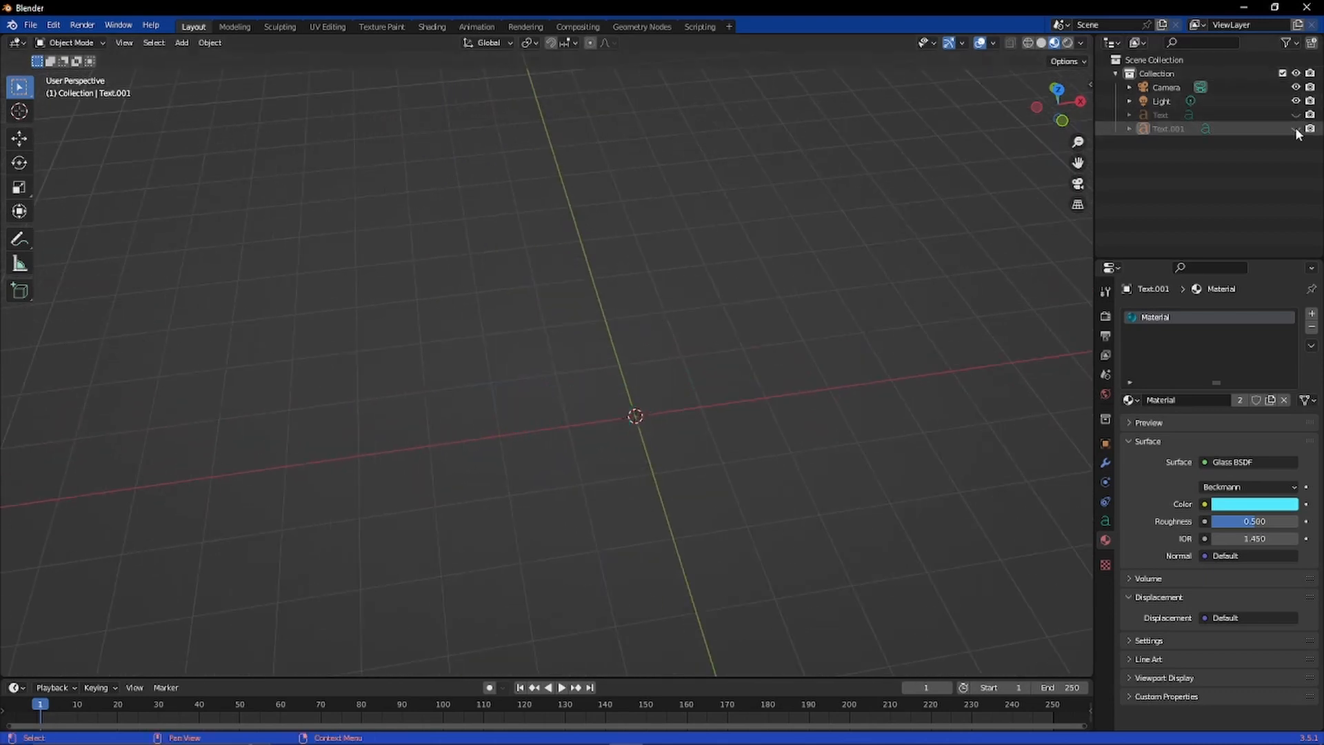
# Step: Add a cube mesh at the scene's origin
pyautogui.moveTo(515, 179); pyautogui.dragTo(702, 298, button='middle')
pyautogui.moveTo(633, 290); pyautogui.dragTo(635, 343, button='middle')
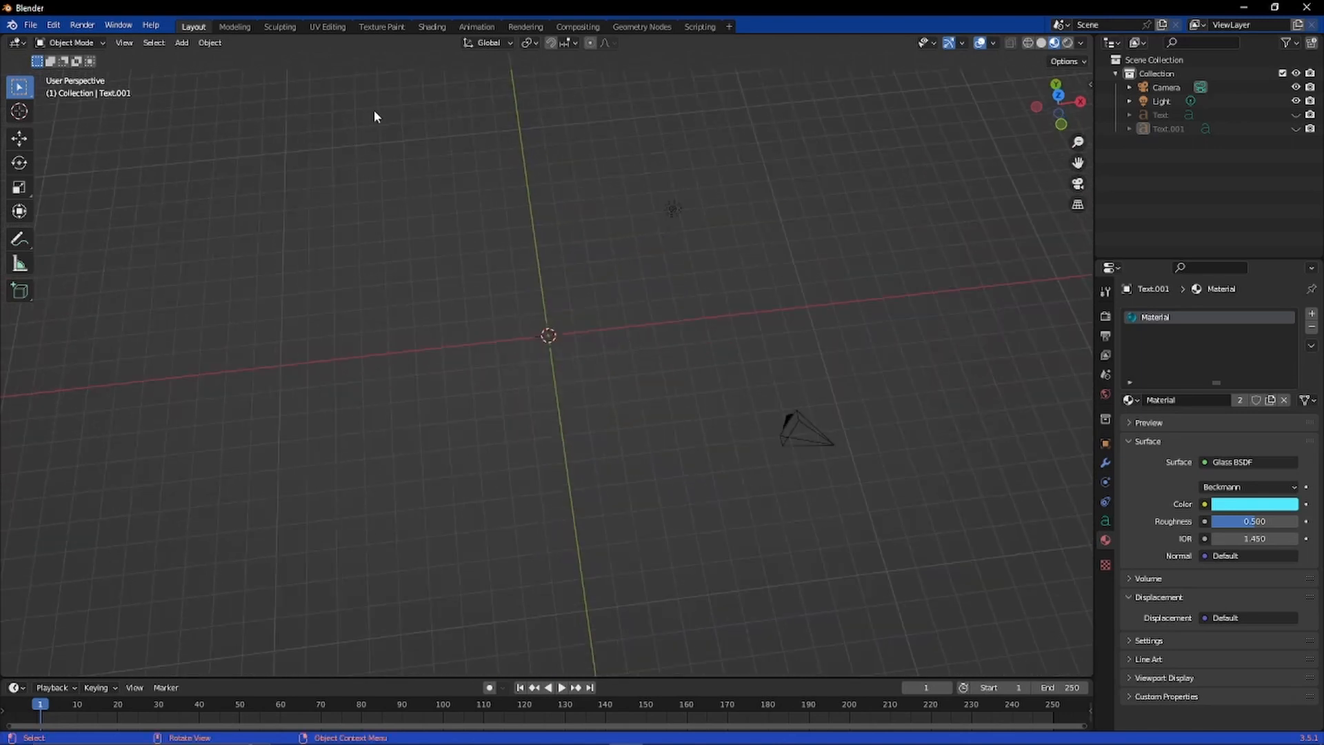
pyautogui.hotkey('shift', 'a')
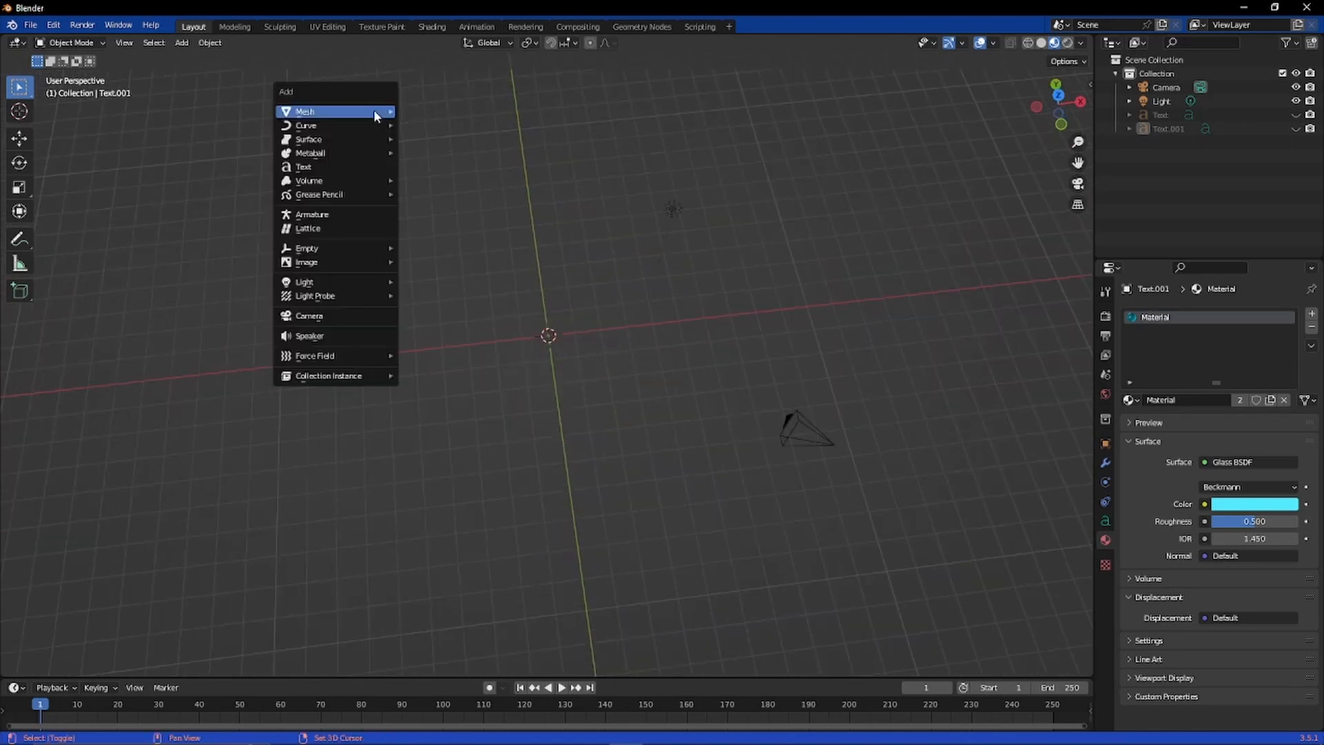
pyautogui.moveTo(374, 111)
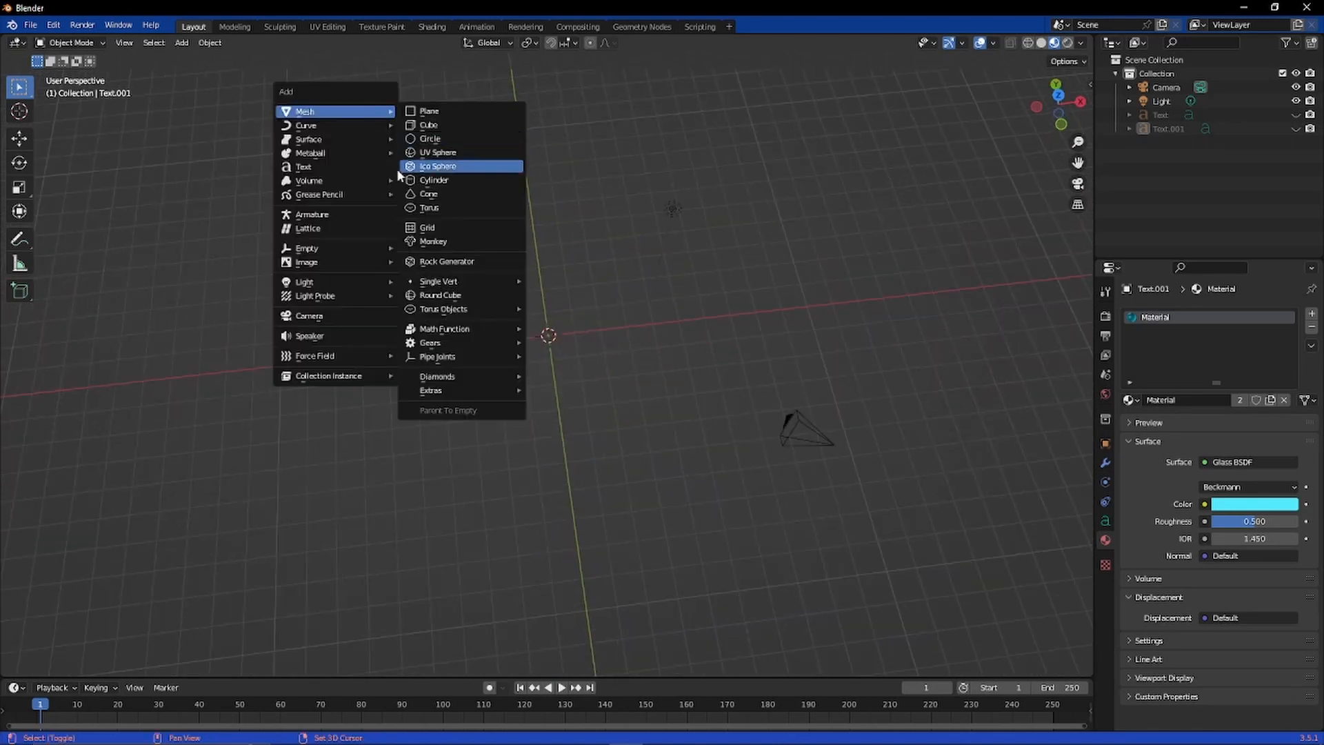
pyautogui.click(445, 126)
pyautogui.scroll(5, 703, 375)
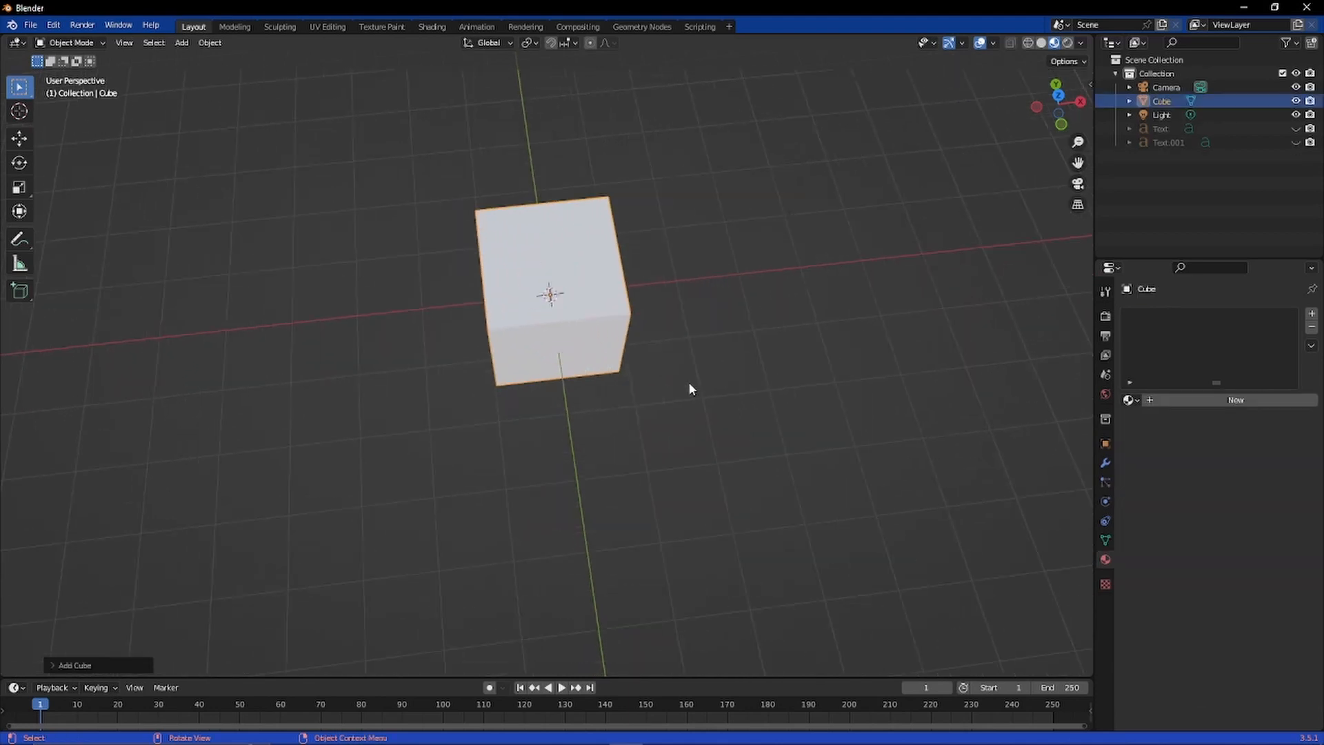
pyautogui.moveTo(688, 383); pyautogui.dragTo(685, 378, button='middle')
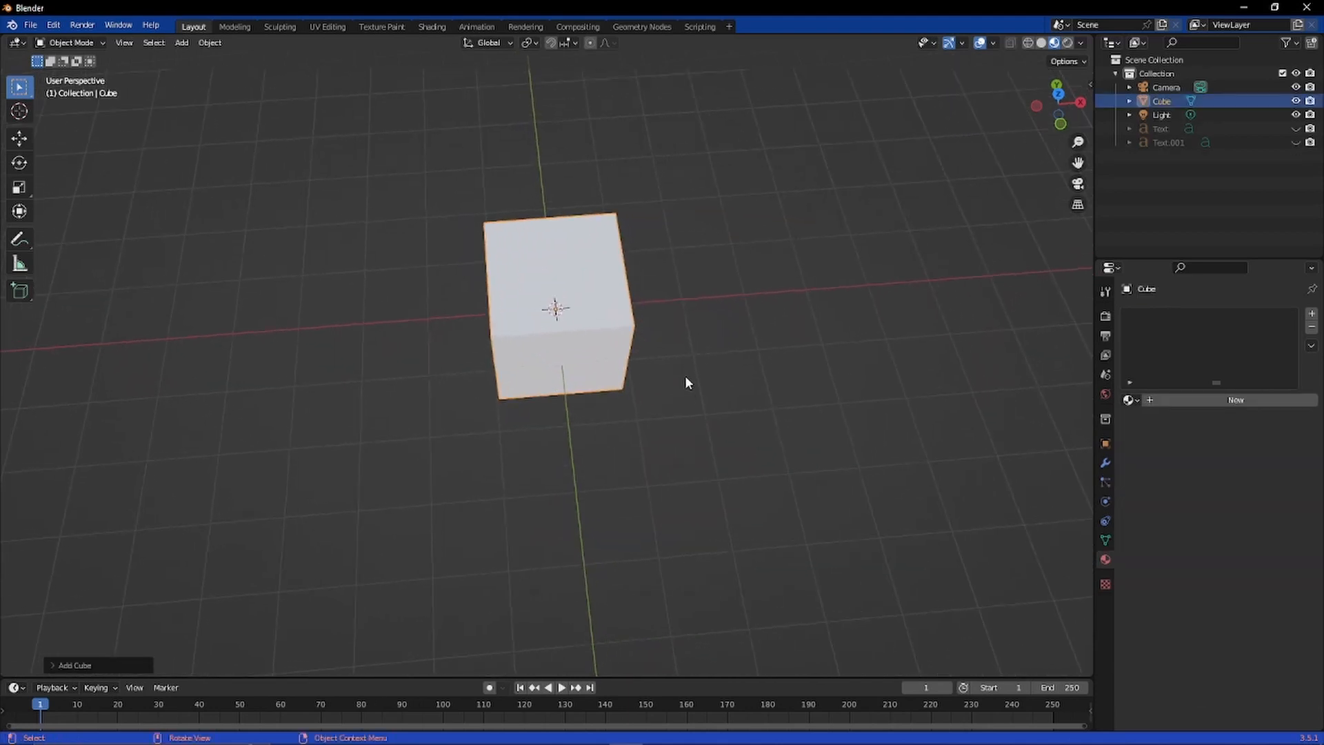
# Step: Make a linked duplicate of the cube and place it beside the original along the X axis
pyautogui.rightClick(588, 286)
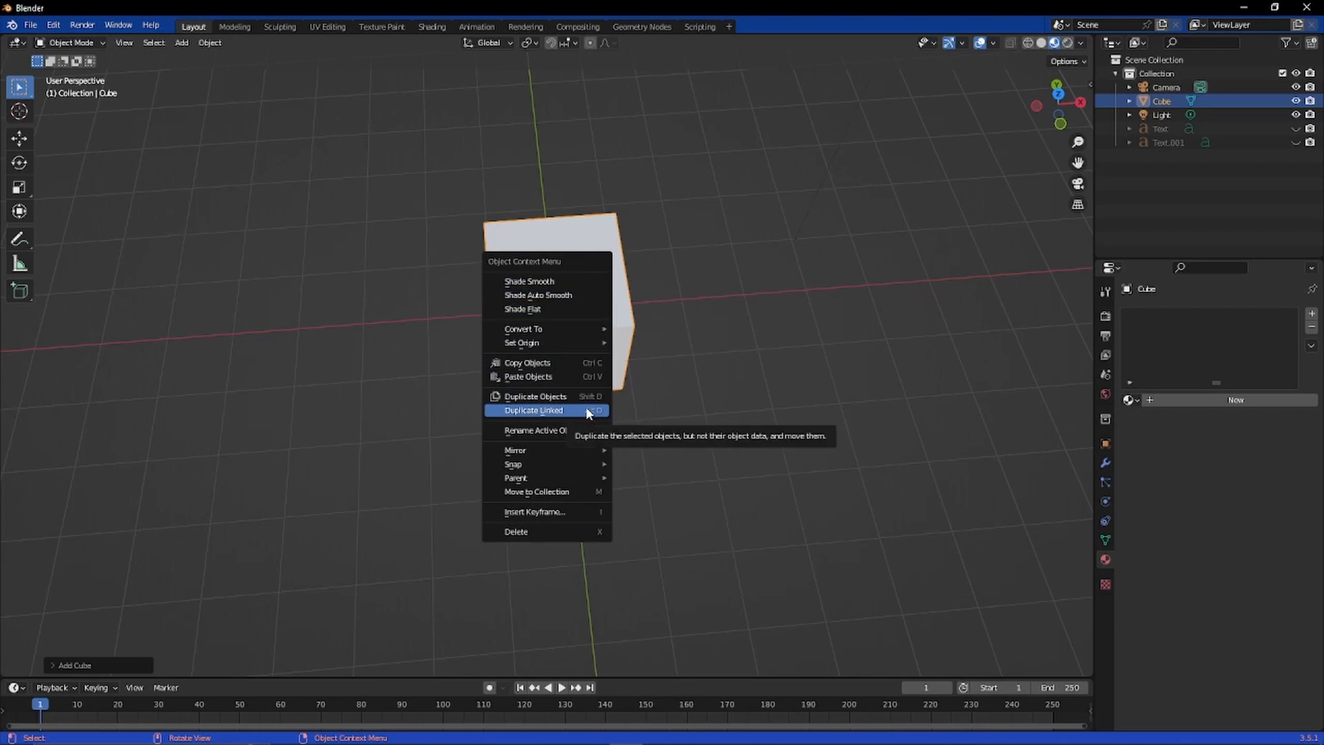
pyautogui.click(631, 309)
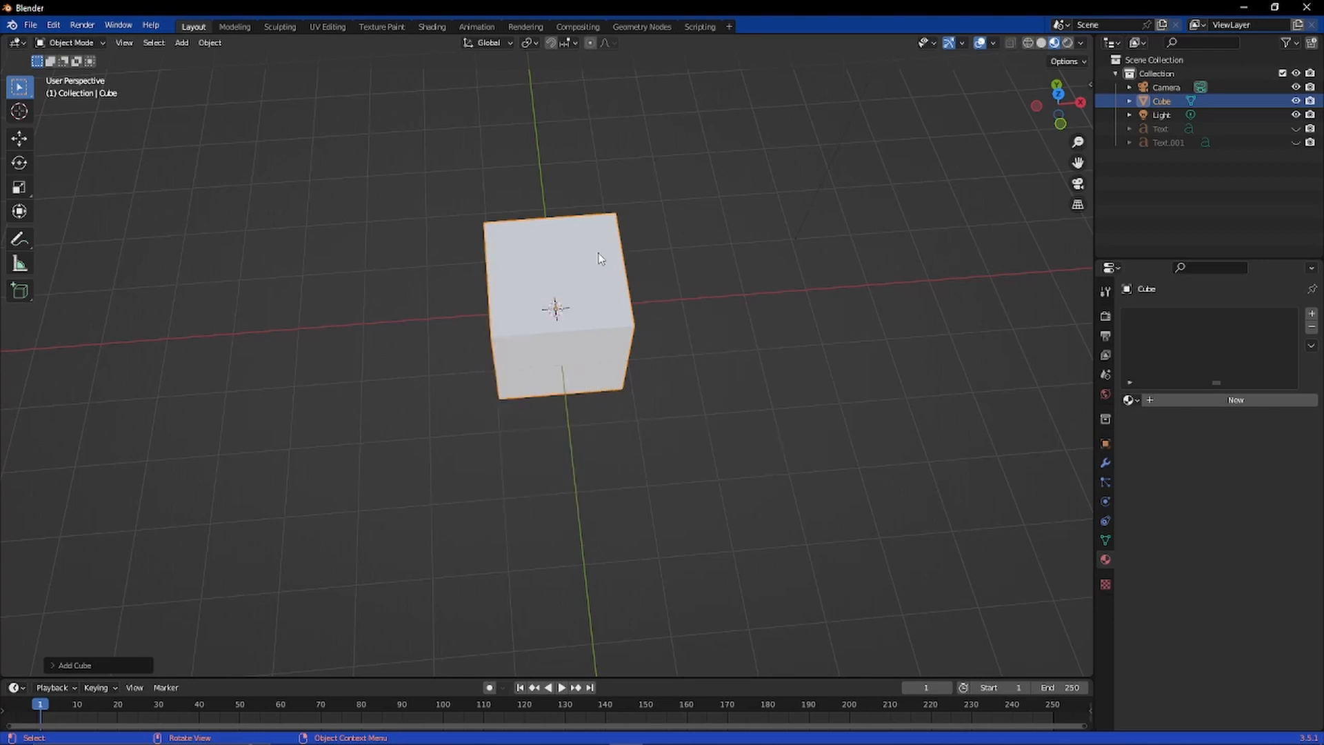
pyautogui.click(599, 254)
pyautogui.hotkey('shift', 'd')
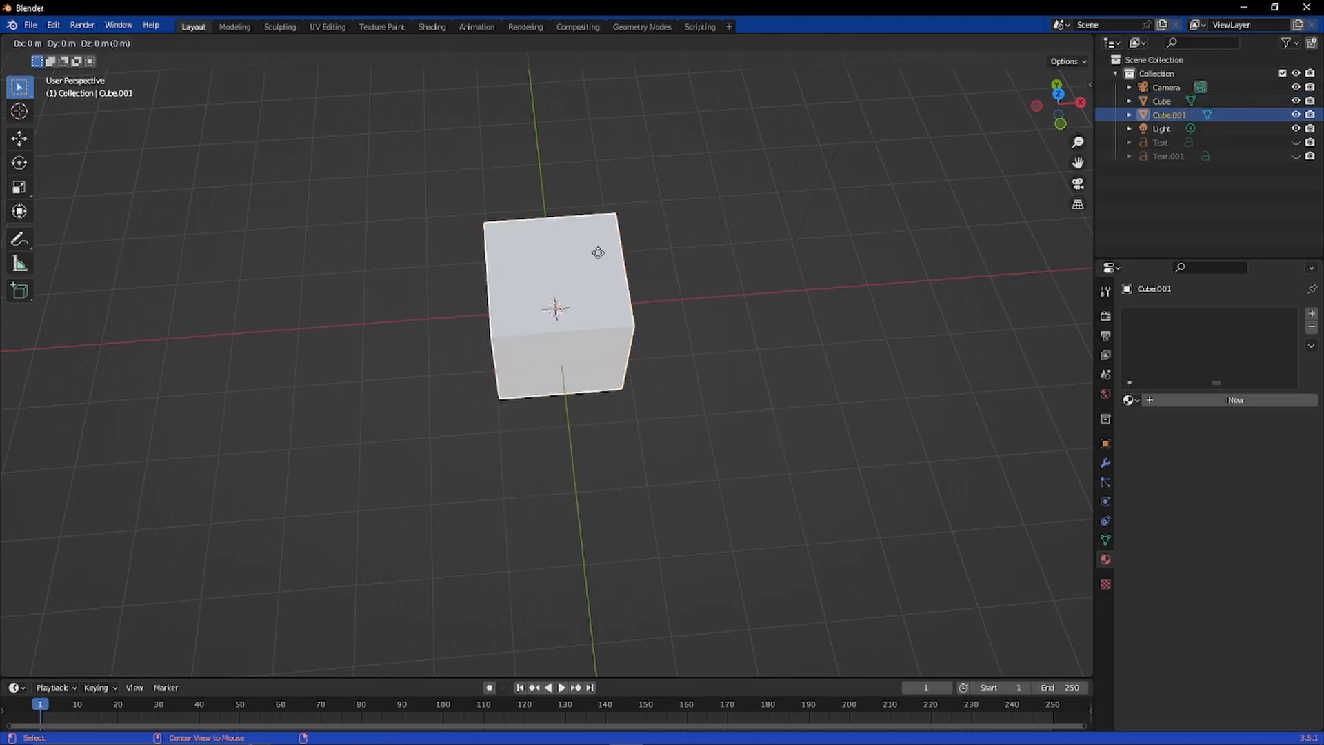
pyautogui.click(762, 237)
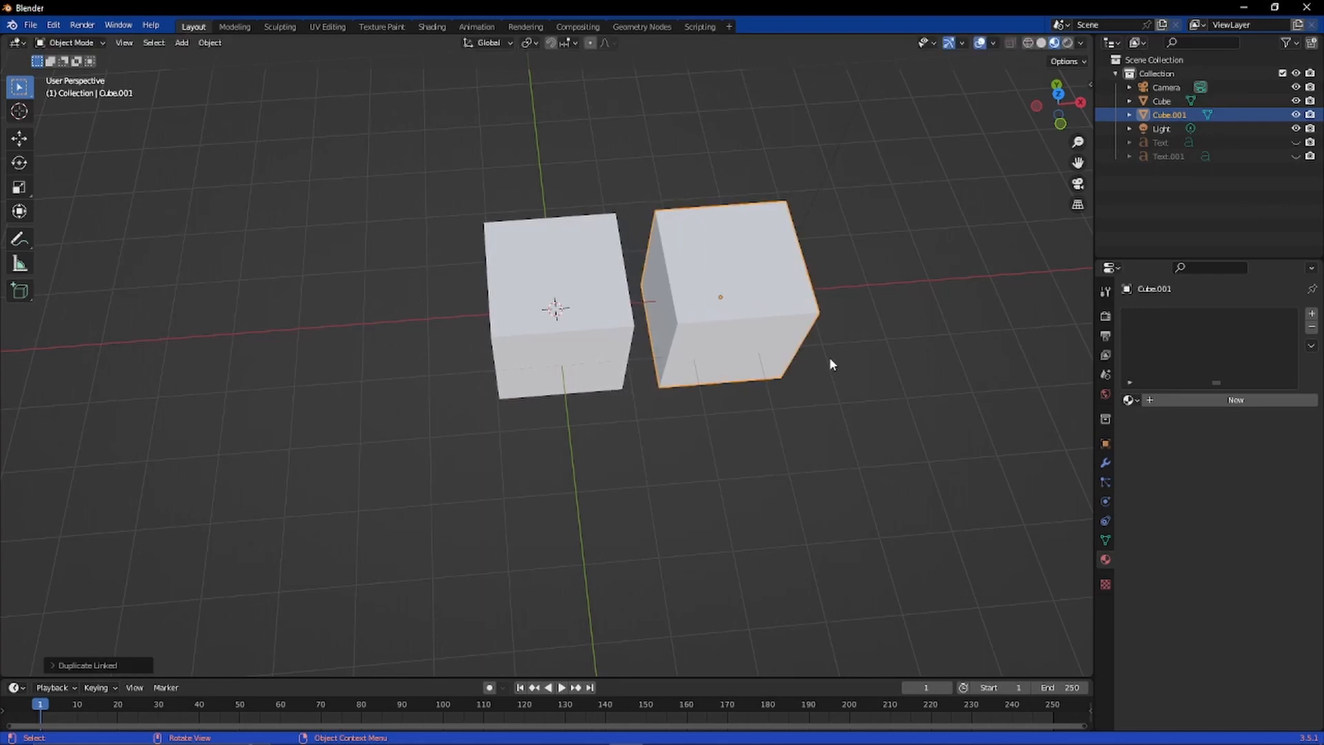
# Step: Move the linked duplicate cube about 0.22 m farther from the original along X, show the Move settings, and deselect it
pyautogui.moveTo(829, 358); pyautogui.dragTo(801, 313, button='middle')
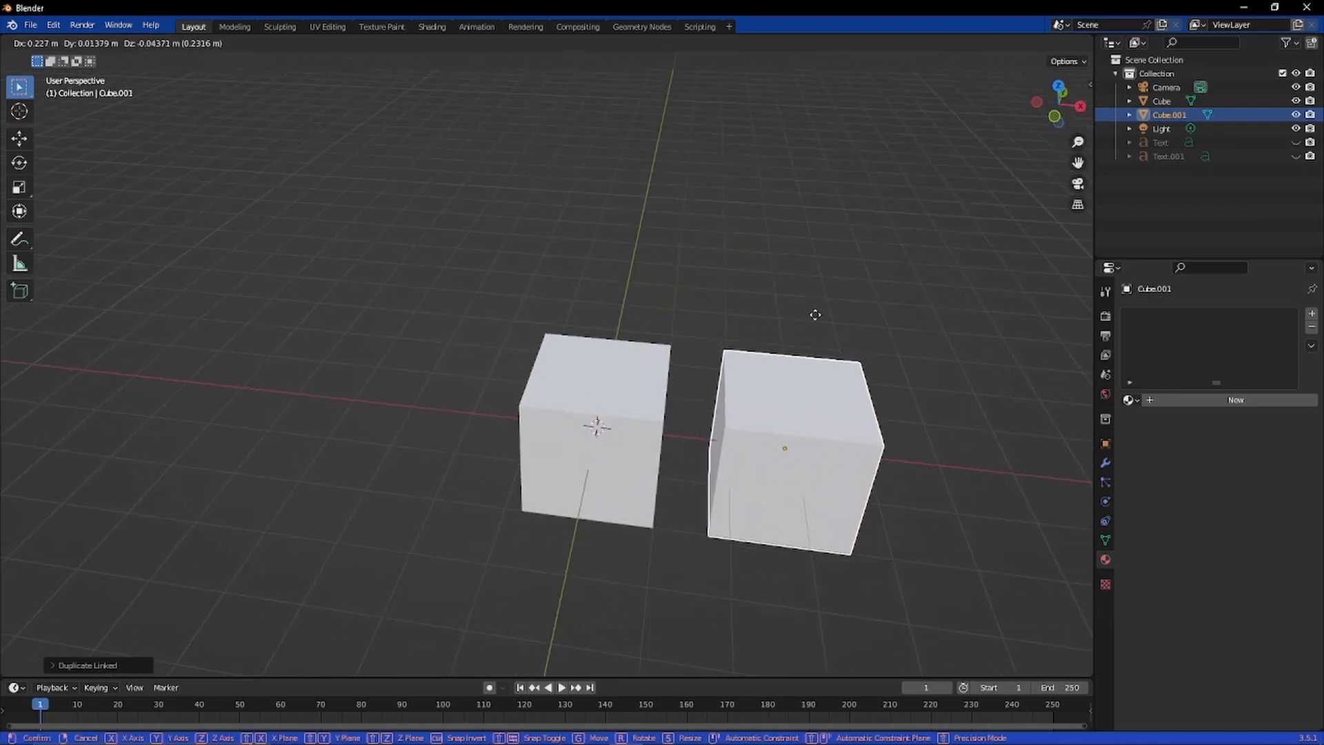
pyautogui.click(816, 320)
pyautogui.click(93, 662)
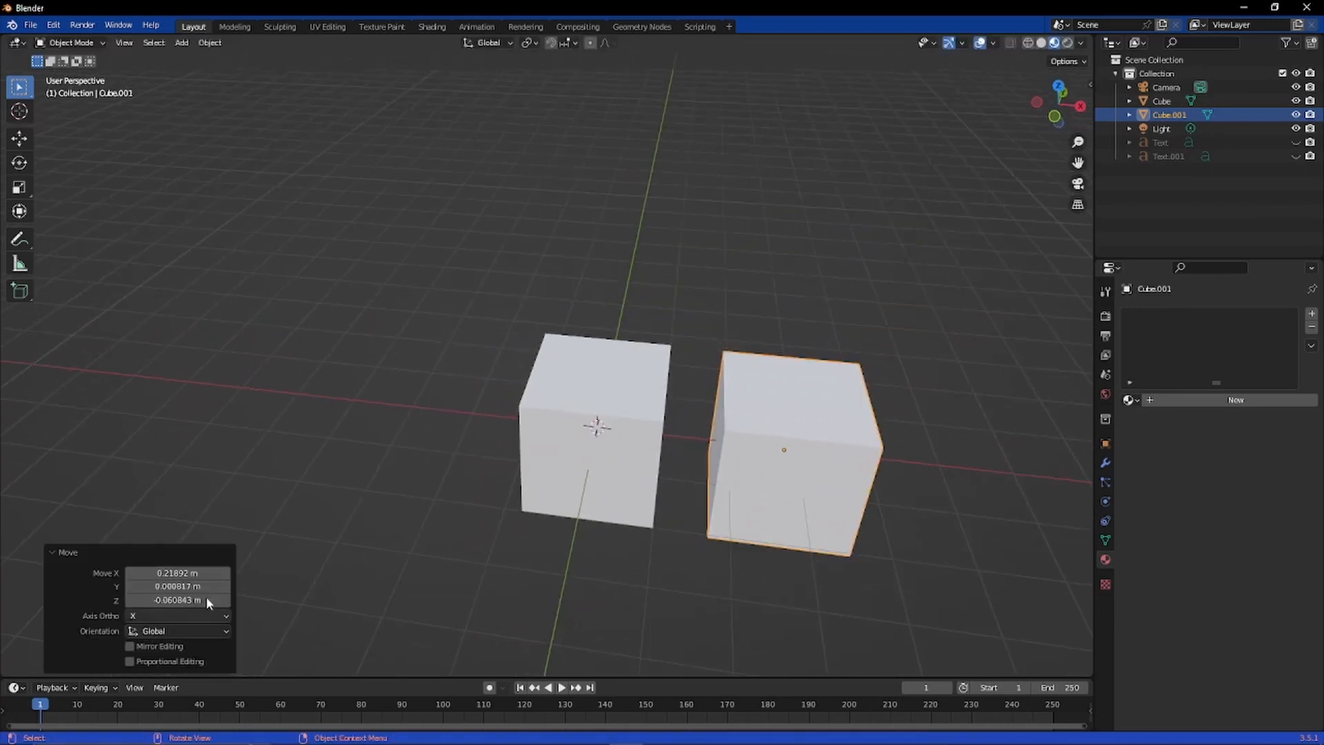
pyautogui.click(518, 351)
# Step: Create a new material on the original cube and set its base color to pink
pyautogui.moveTo(701, 376); pyautogui.dragTo(622, 398, button='middle')
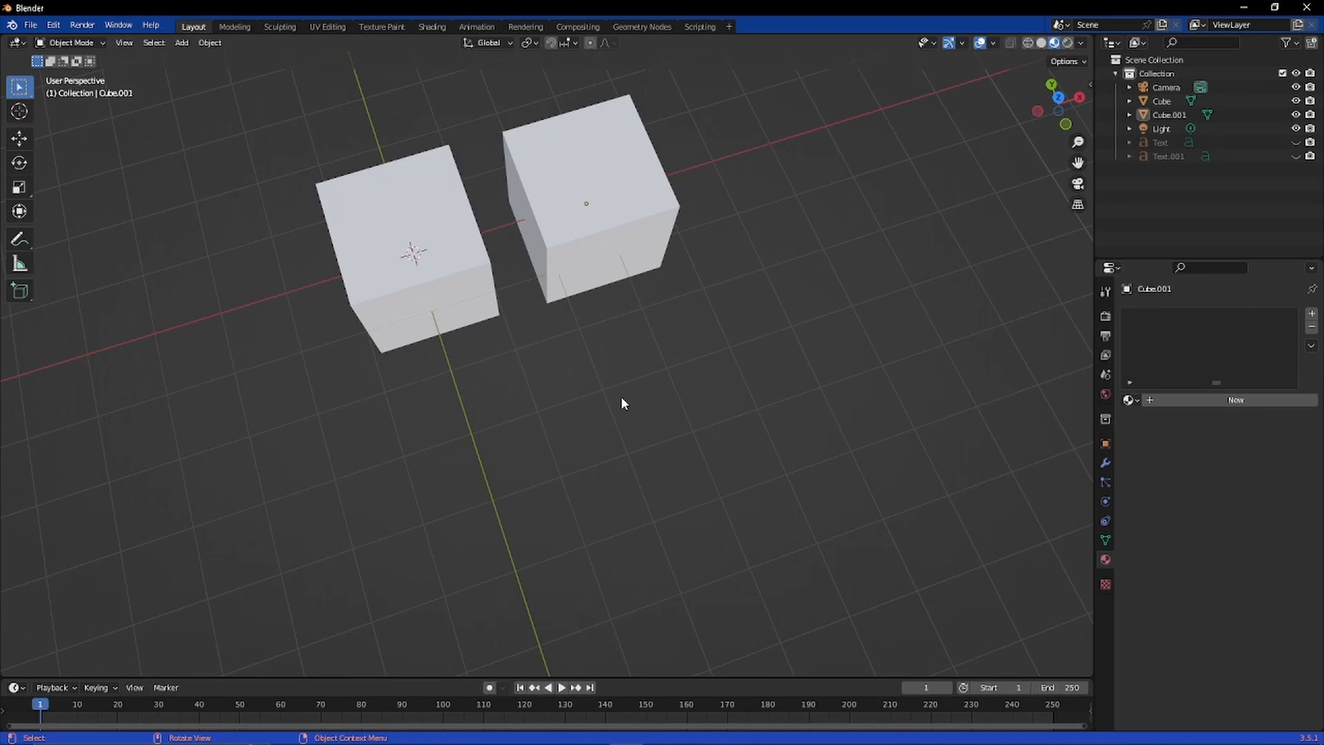
pyautogui.click(395, 249)
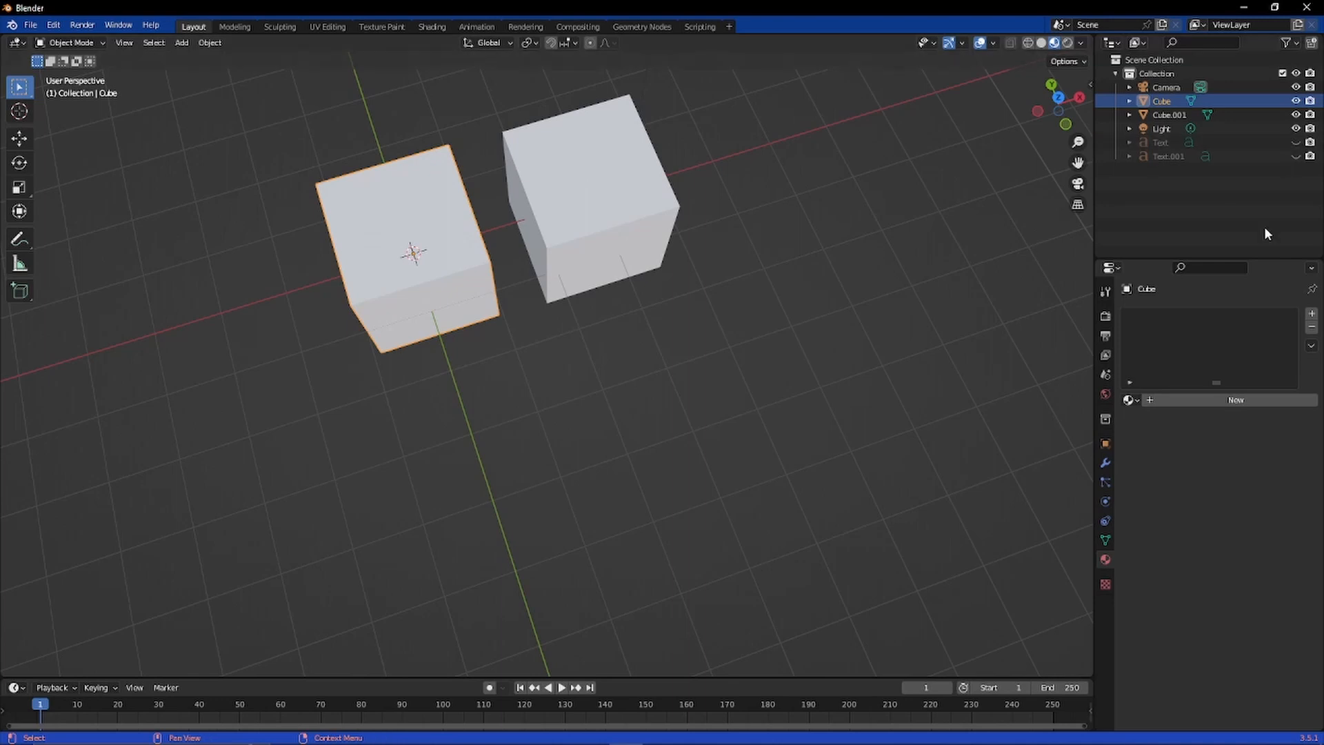
pyautogui.click(1160, 400)
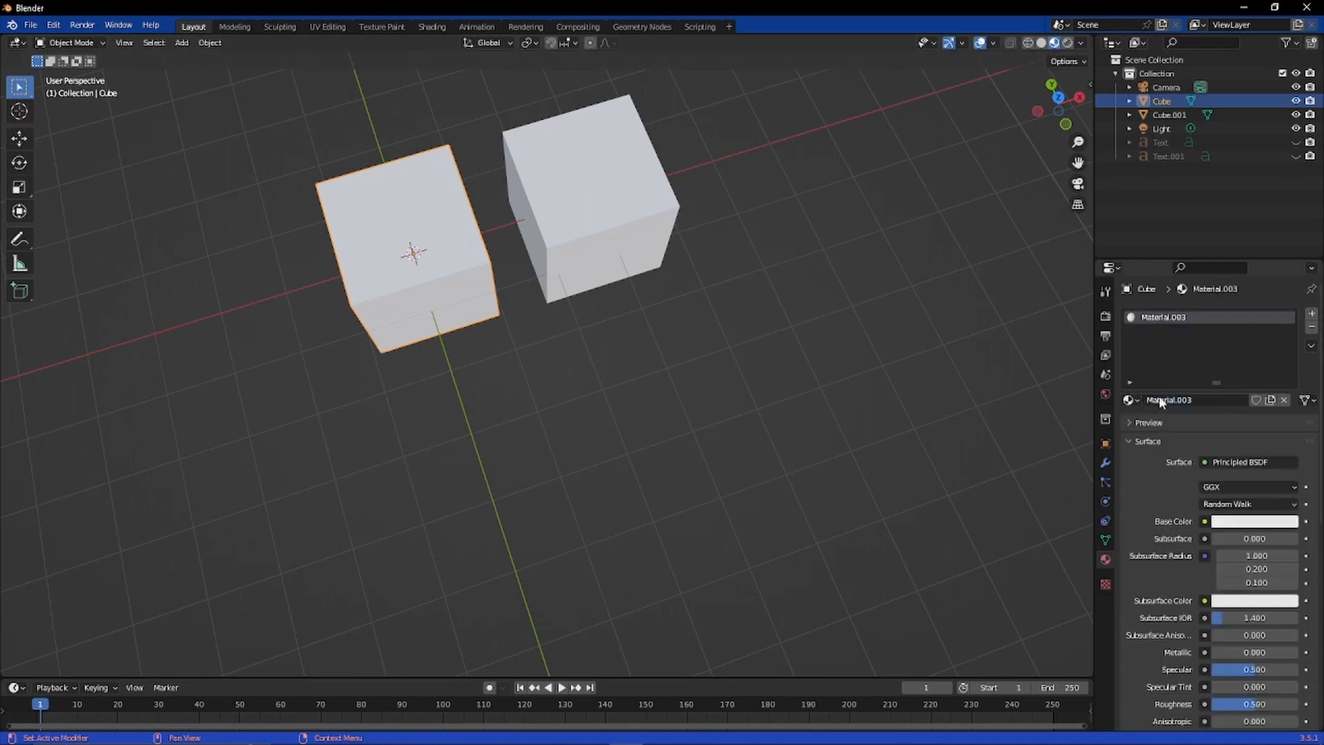
pyautogui.click(1202, 401)
pyautogui.click(1255, 459)
pyautogui.click(1238, 521)
pyautogui.click(1239, 400)
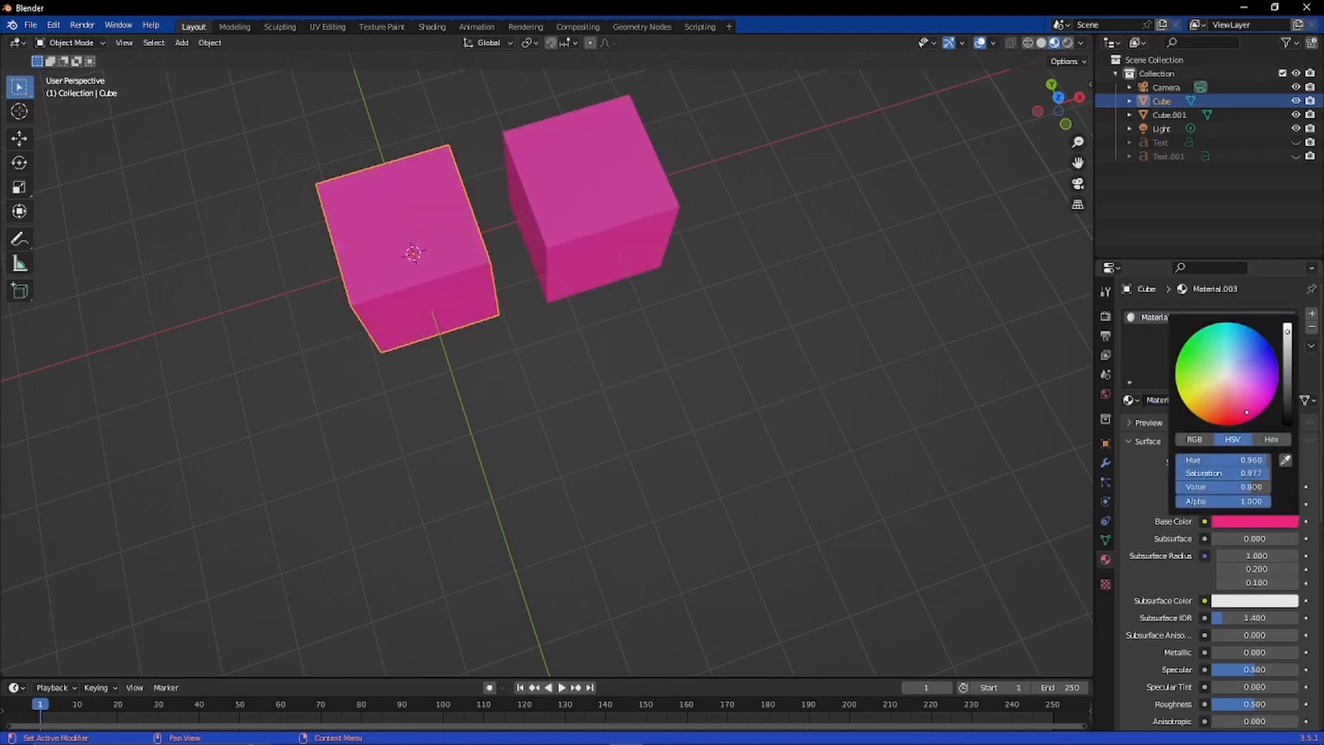
# Step: Switch the link of the original cube's material slot to Object and back to Data
pyautogui.moveTo(746, 396); pyautogui.dragTo(706, 310, button='middle')
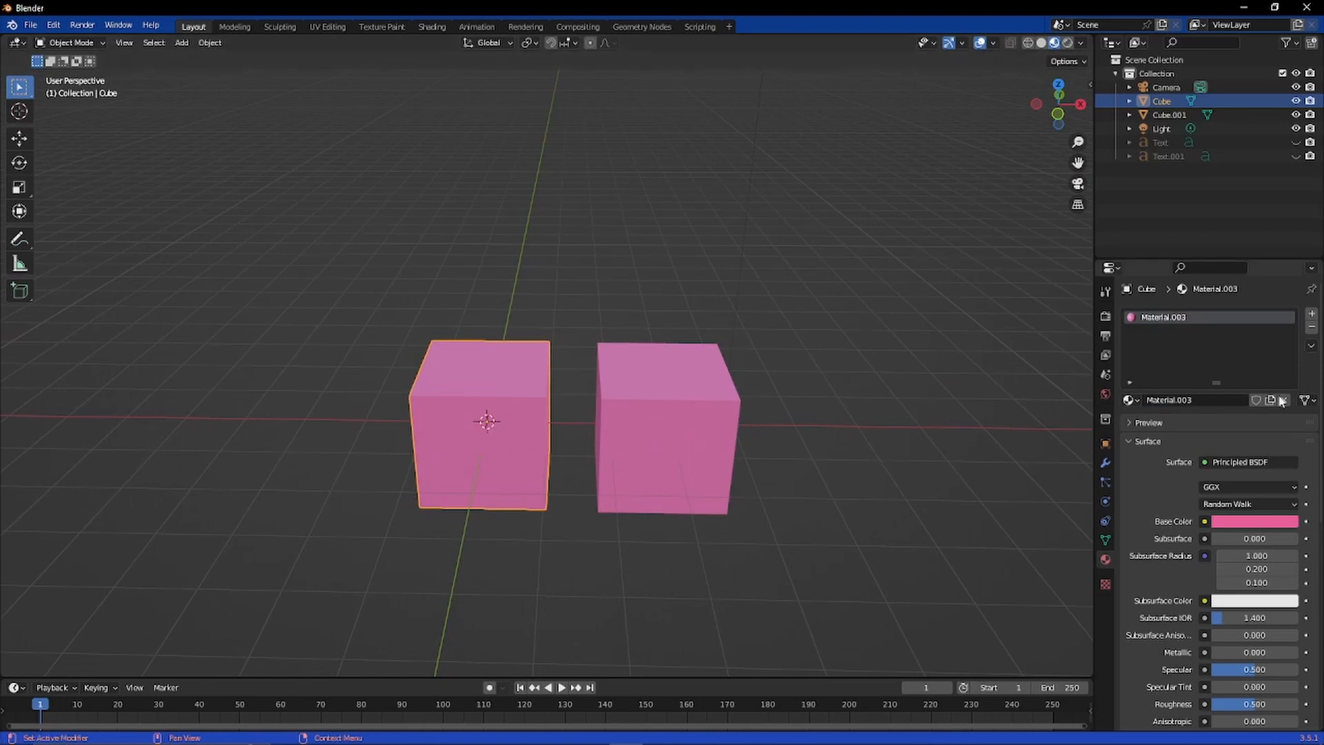
pyautogui.click(1304, 400)
pyautogui.click(1308, 401)
pyautogui.click(1256, 422)
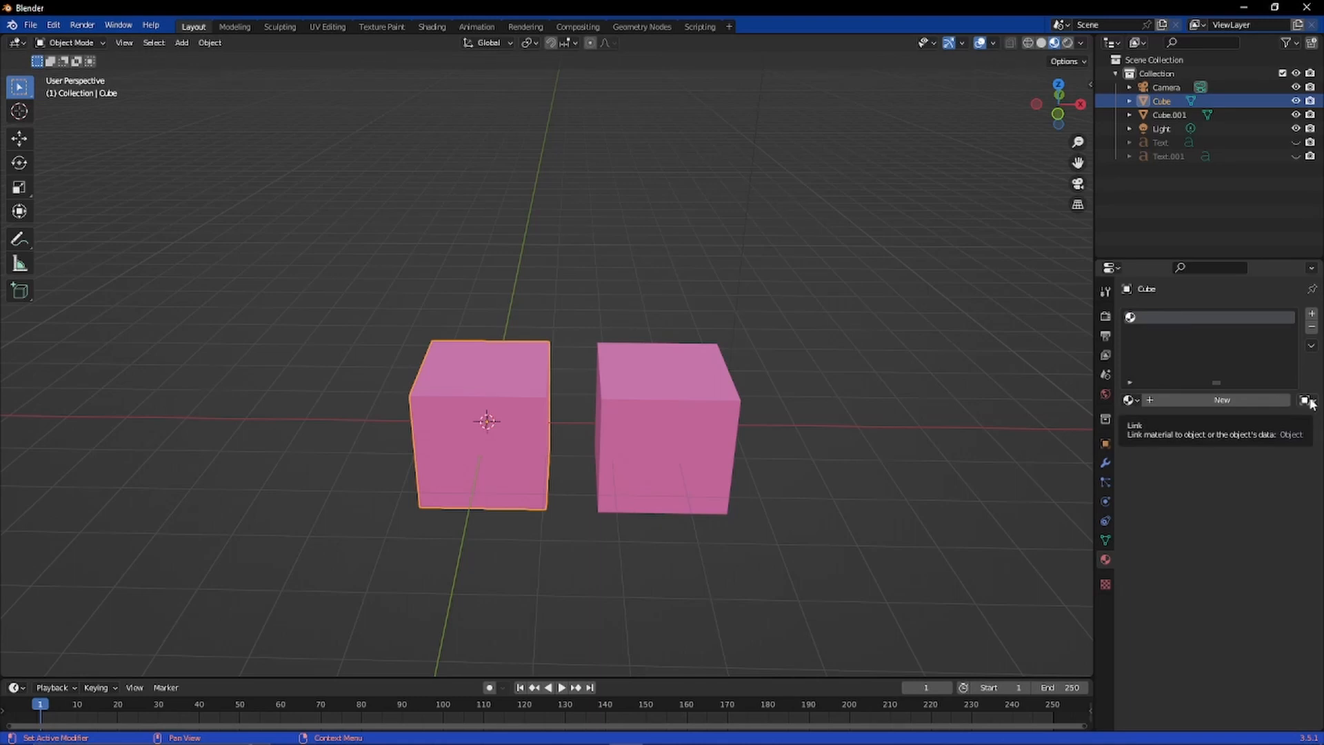
pyautogui.click(1307, 401)
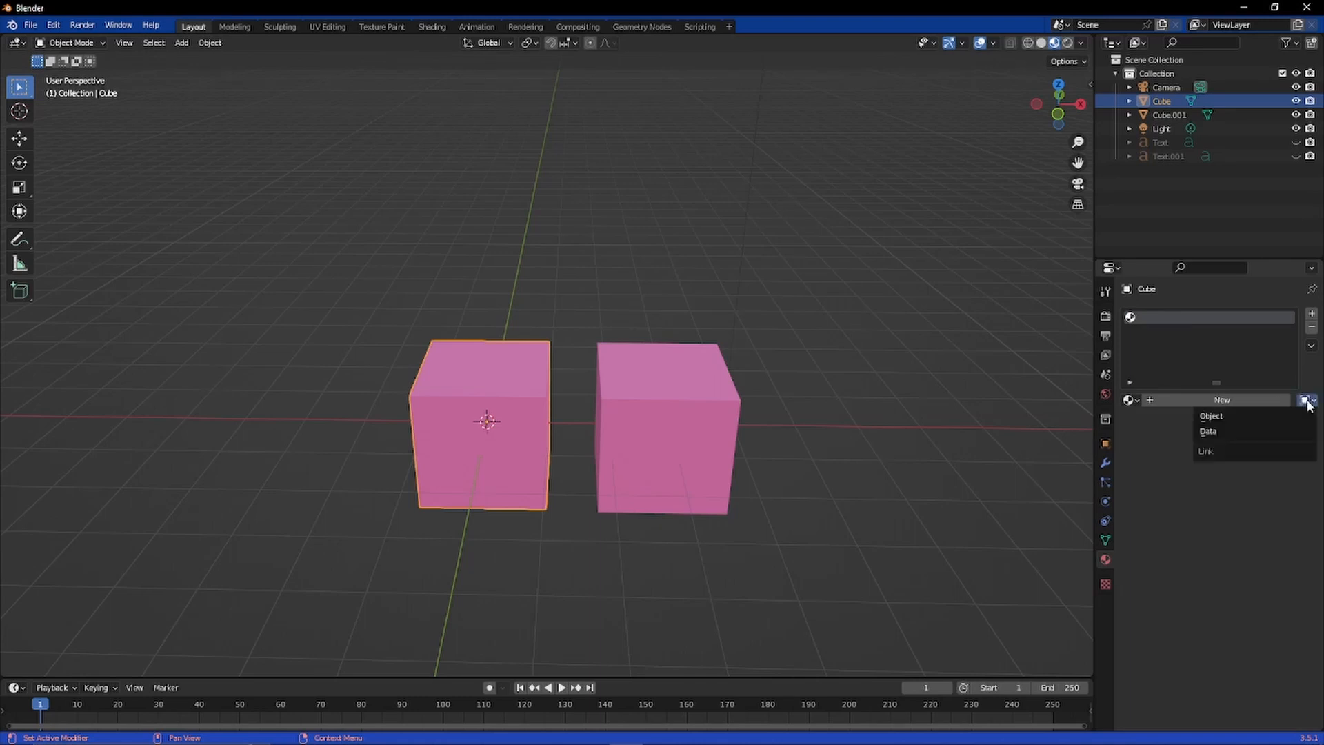
pyautogui.click(1261, 431)
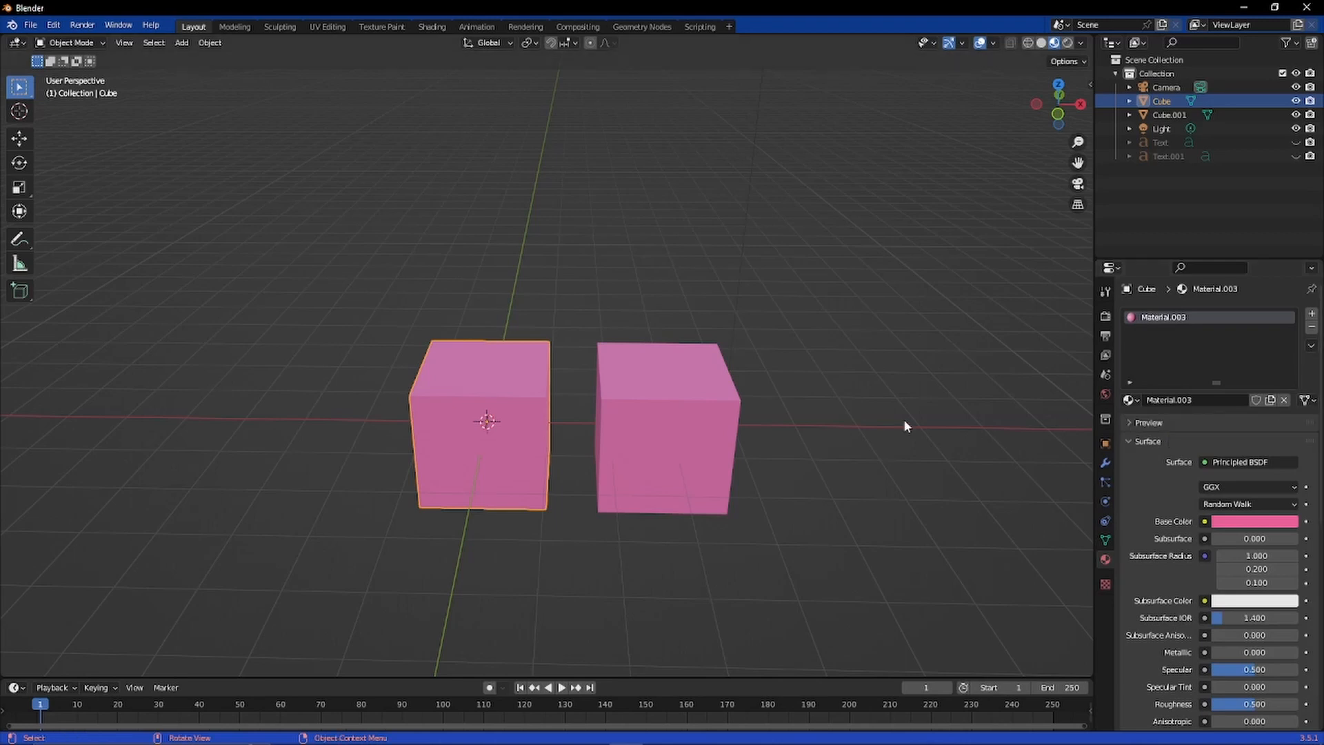
# Step: Link the original cube's material slot to Object and create a new material there with a turquoise base color
pyautogui.click(1307, 401)
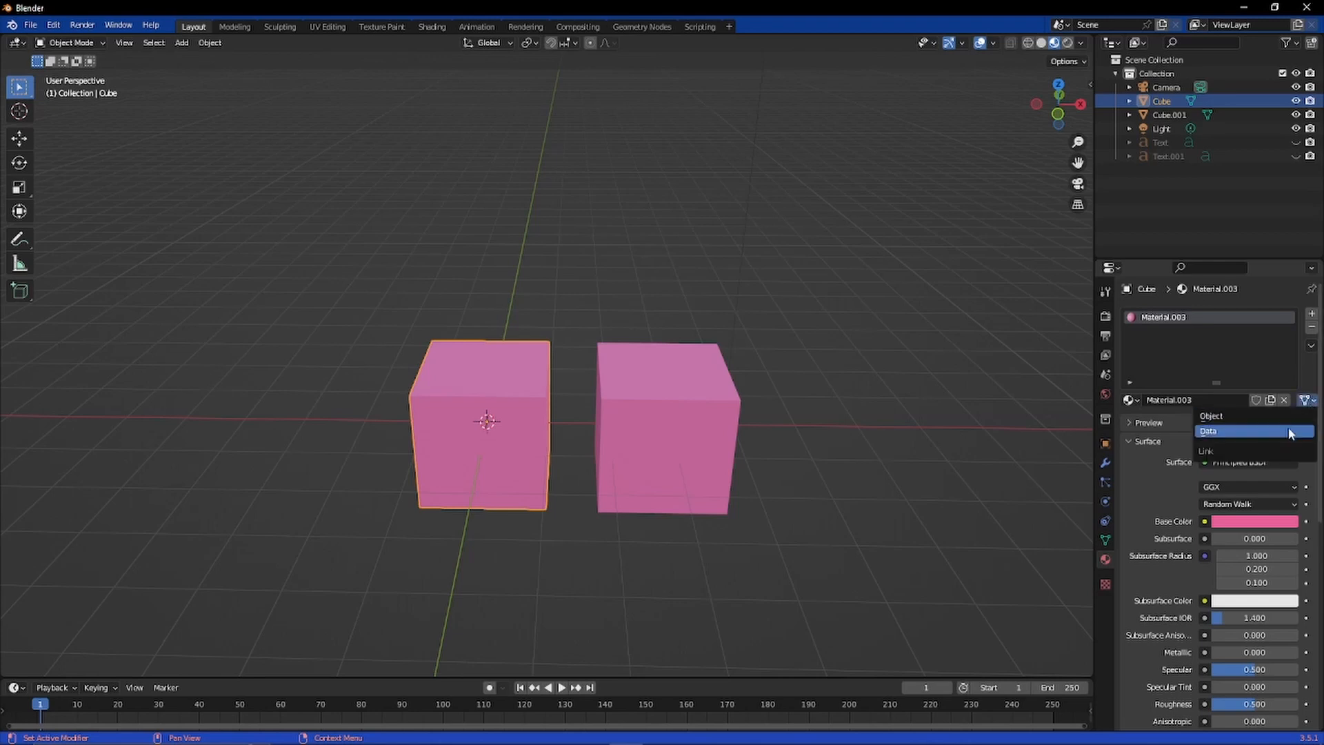
pyautogui.click(1282, 415)
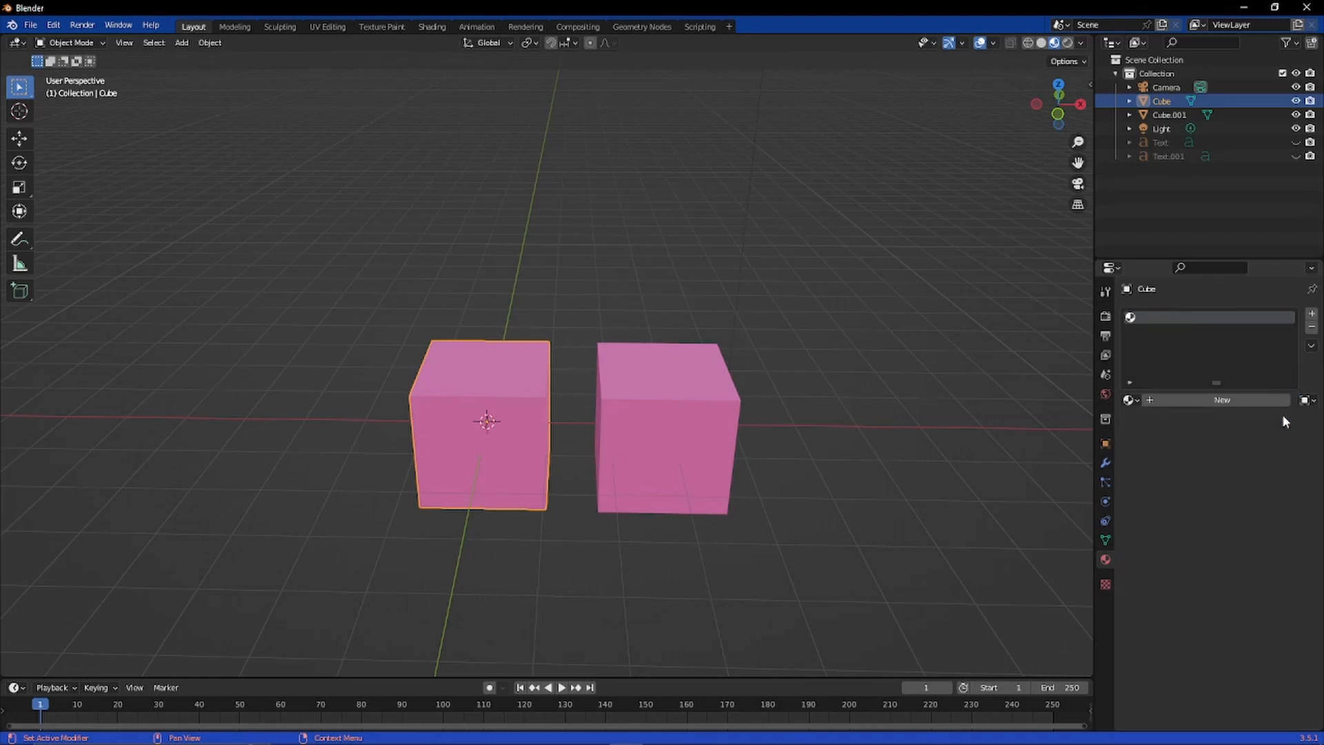
pyautogui.click(1222, 400)
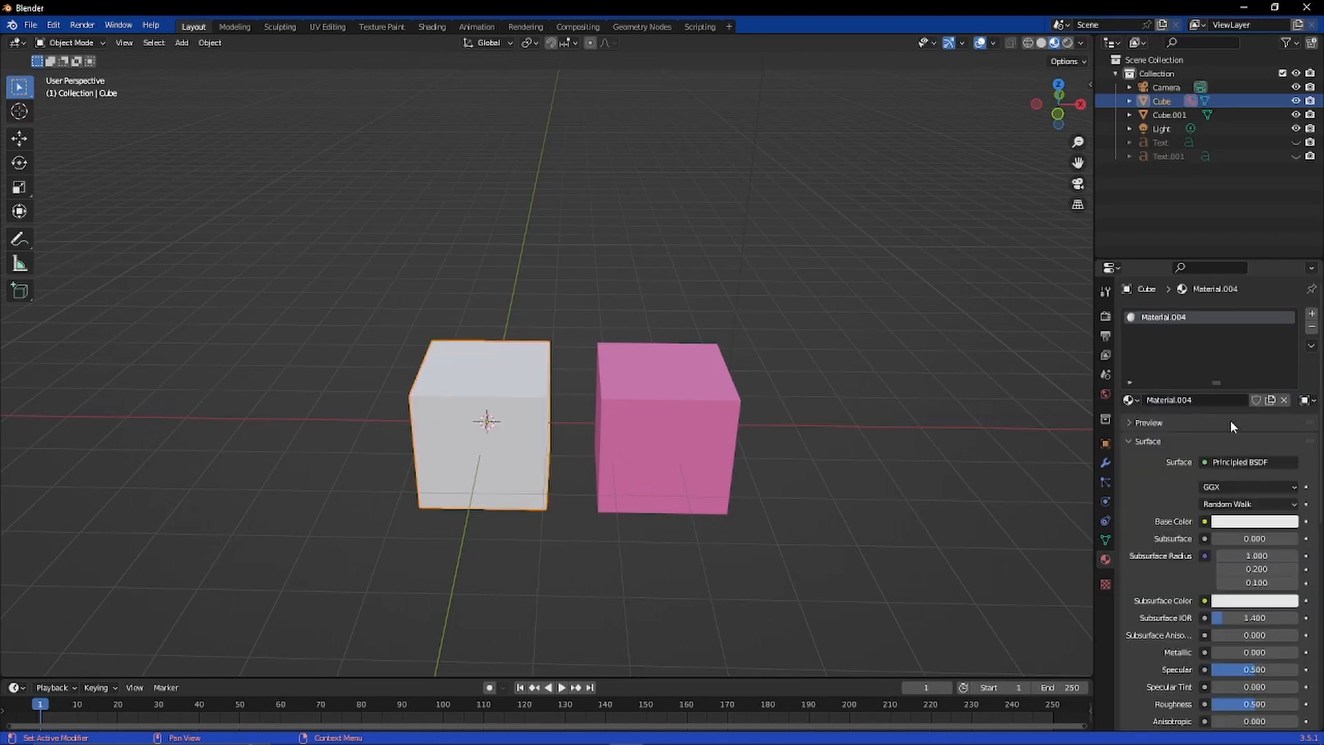
pyautogui.click(1254, 521)
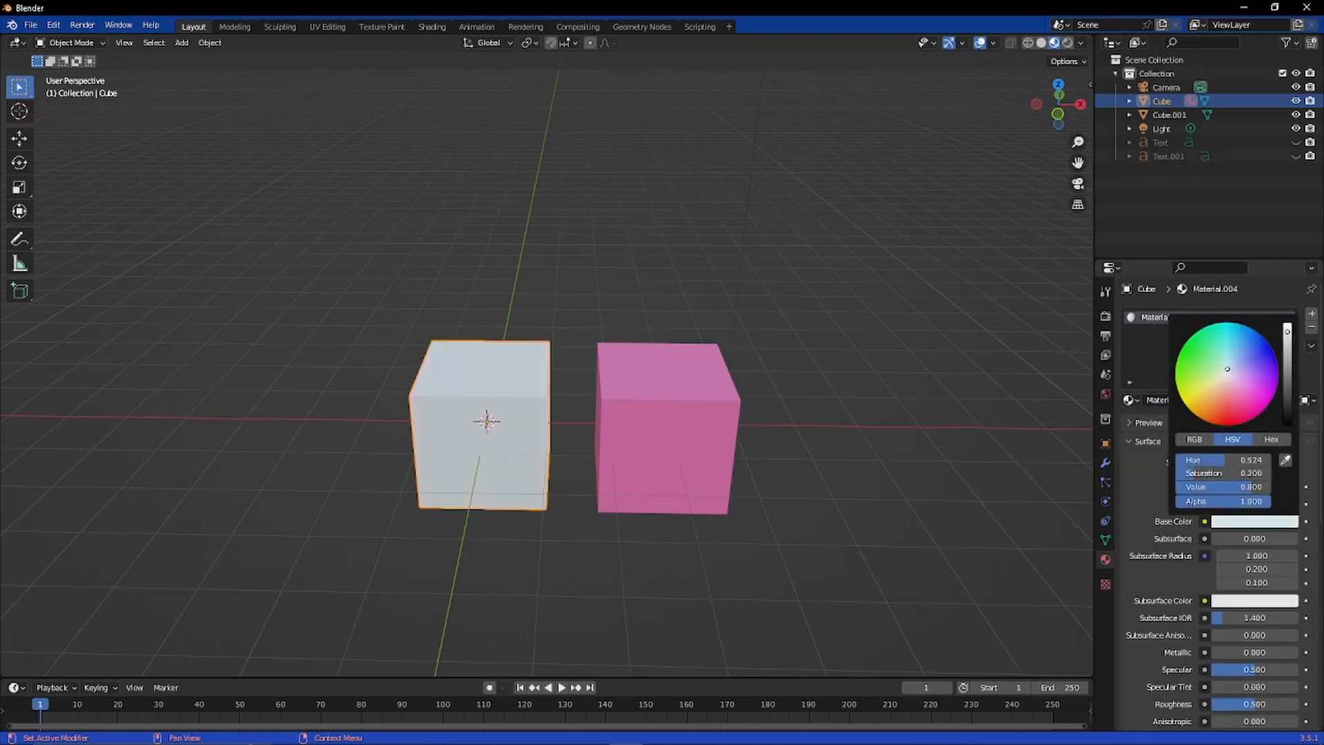
pyautogui.click(1228, 348)
pyautogui.moveTo(1229, 348); pyautogui.dragTo(1224, 325)
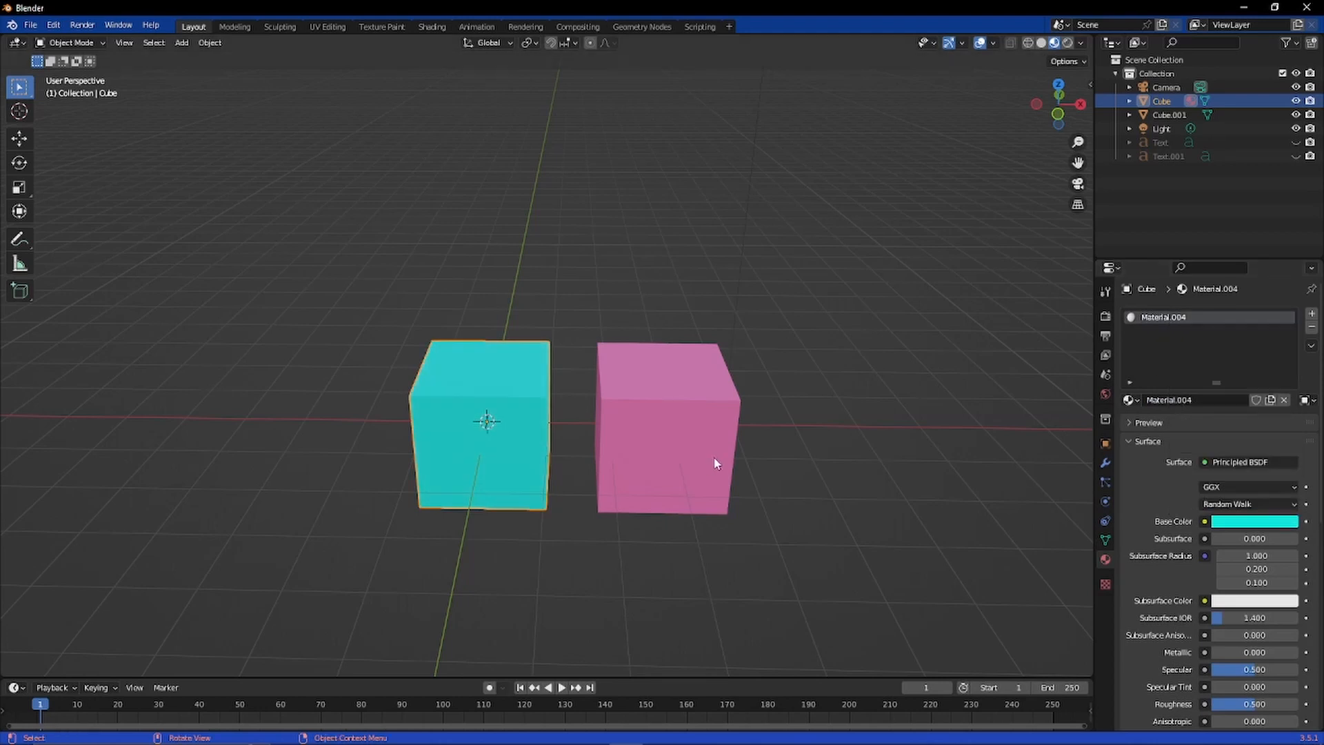
# Step: Compare the two differently colored cubes from several angles and review the Object and Data link options of the material slot
pyautogui.moveTo(716, 462); pyautogui.dragTo(715, 414, button='middle')
pyautogui.scroll(2, 699, 600)
pyautogui.moveTo(700, 600); pyautogui.dragTo(704, 270, button='middle')
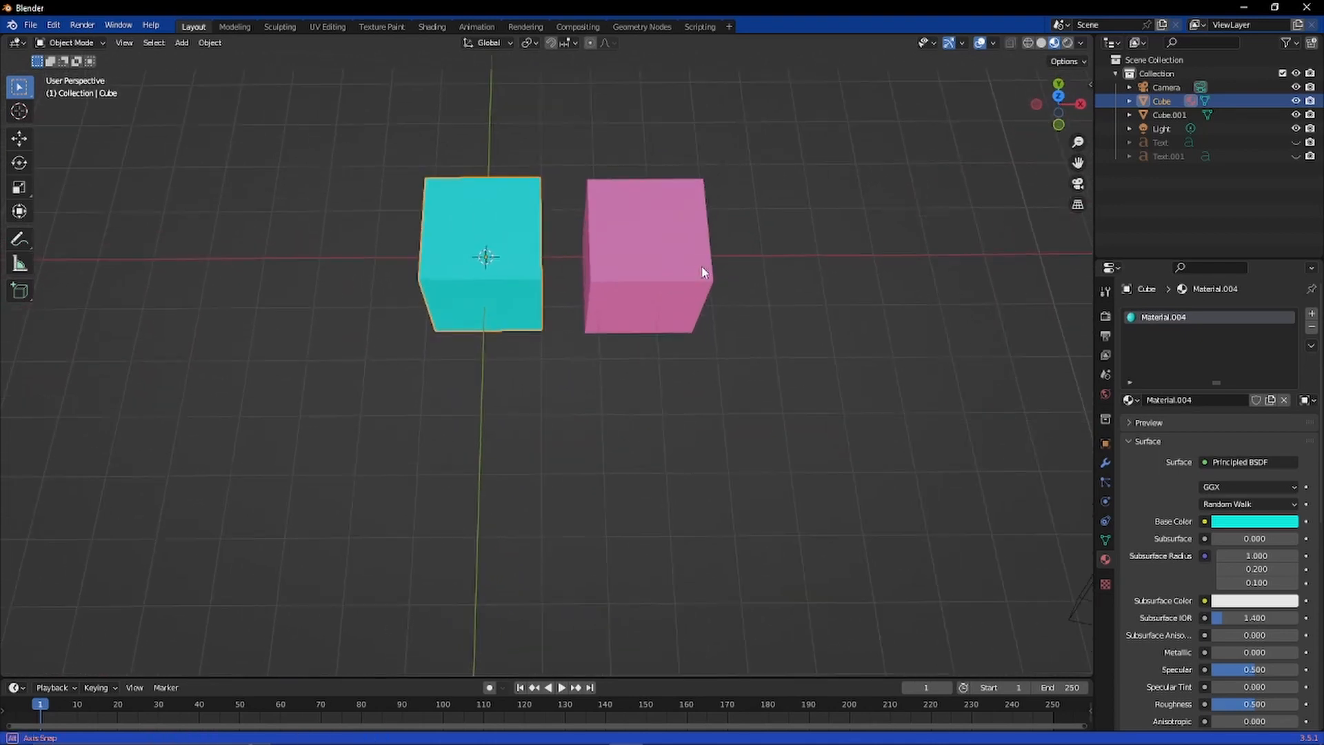
pyautogui.scroll(3, 755, 312)
pyautogui.moveTo(746, 316); pyautogui.dragTo(747, 255, button='middle')
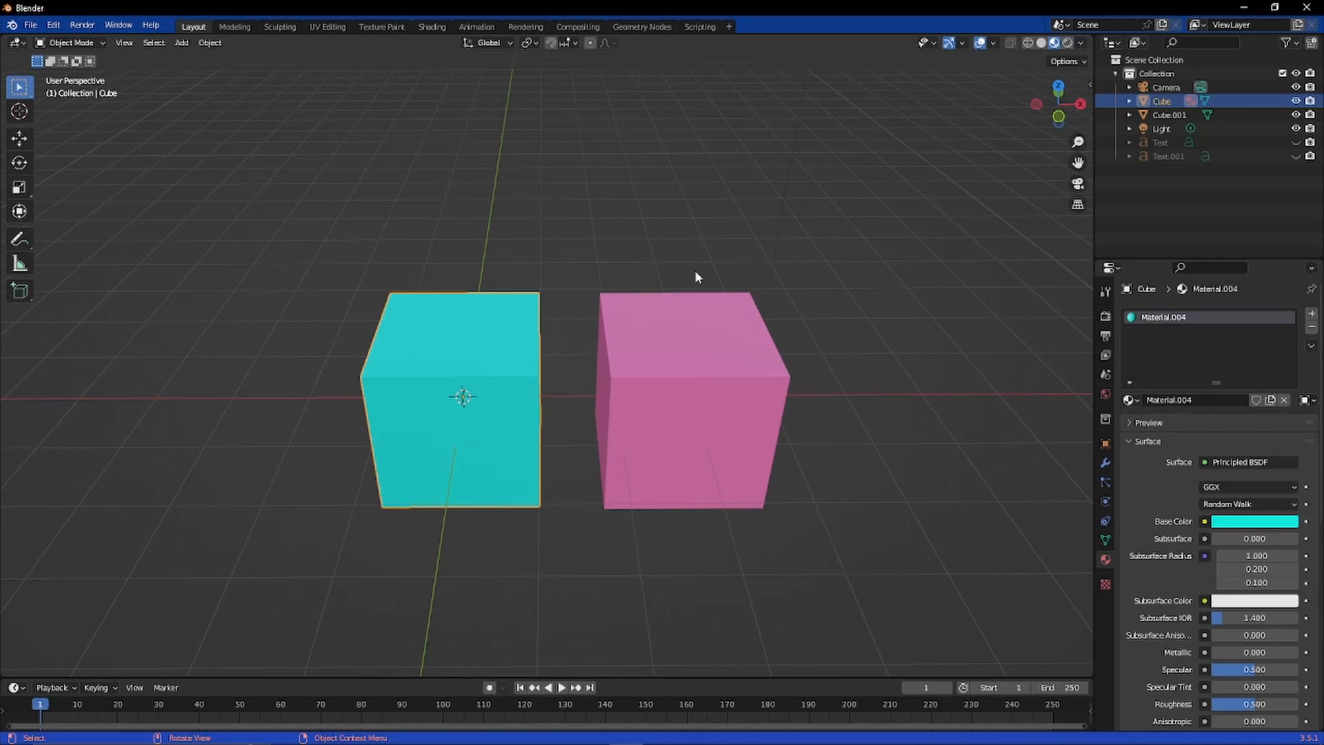
pyautogui.moveTo(698, 274); pyautogui.dragTo(669, 317, button='middle')
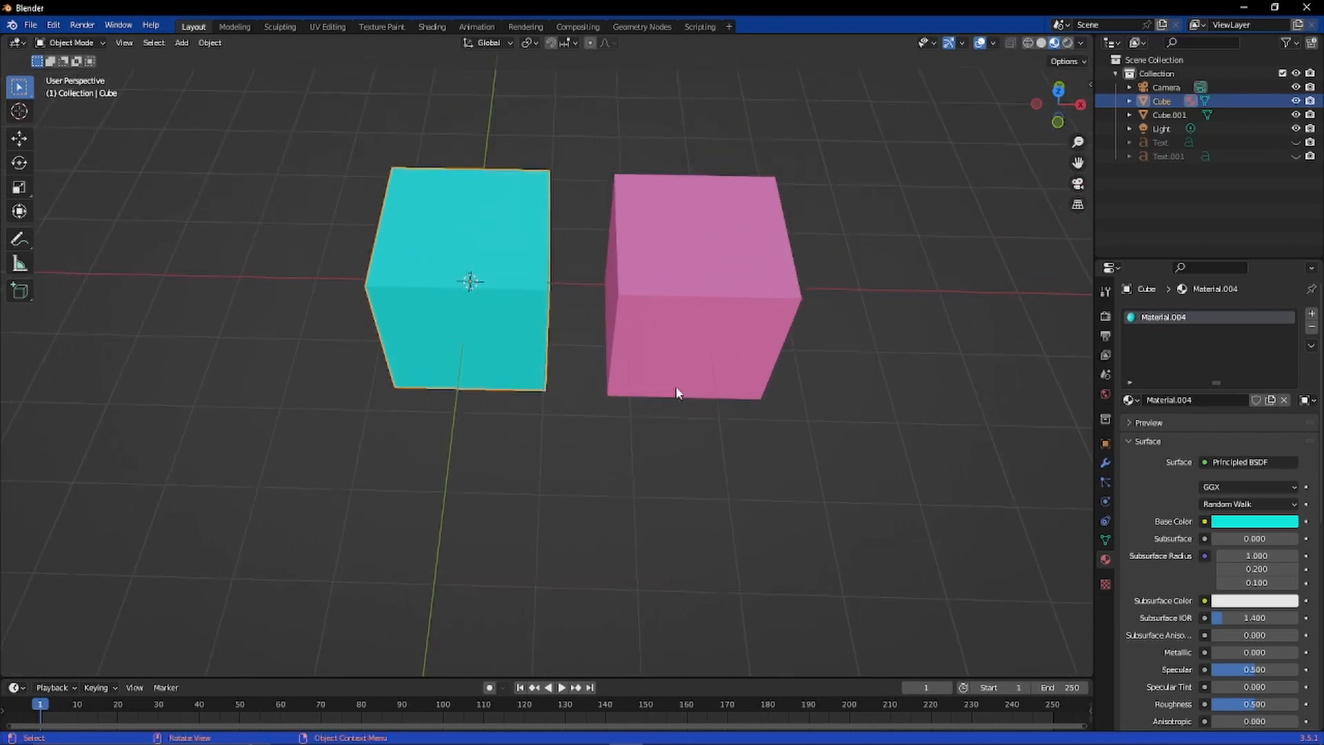
pyautogui.moveTo(680, 390); pyautogui.dragTo(710, 400, button='middle')
pyautogui.click(1307, 401)
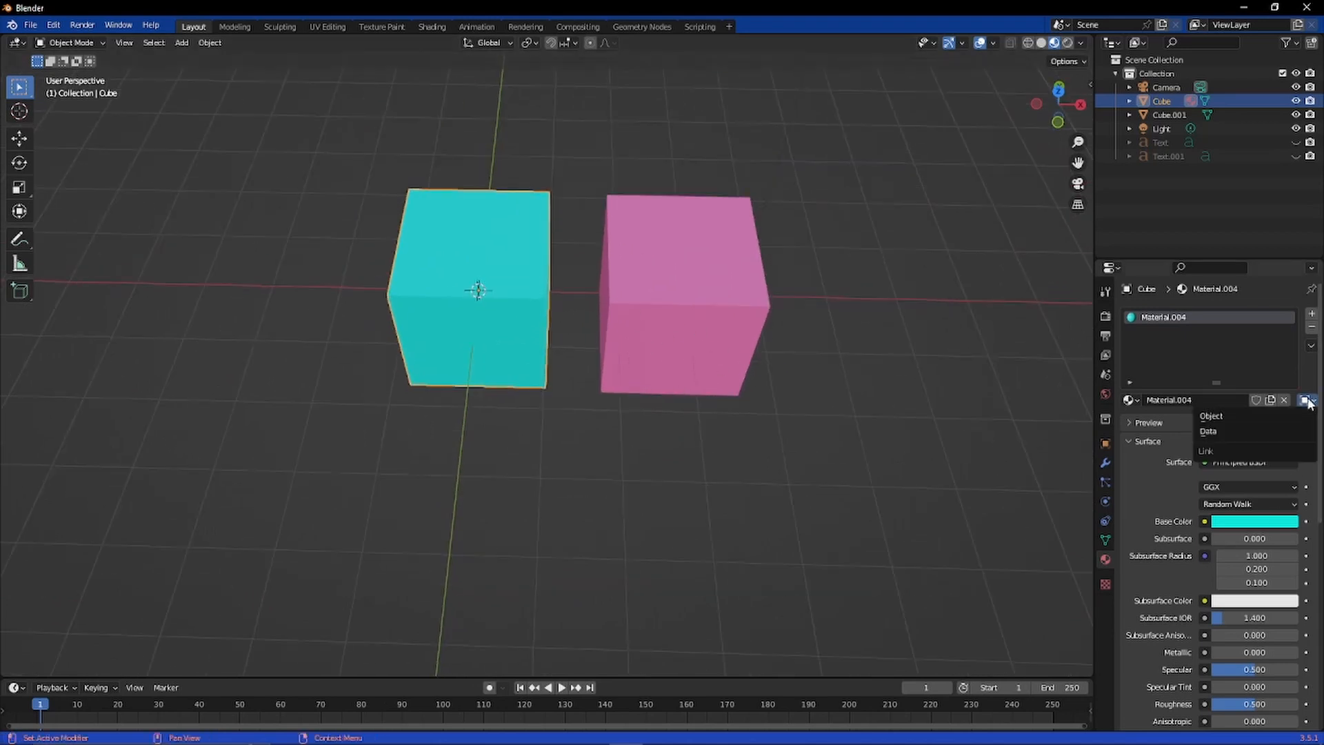
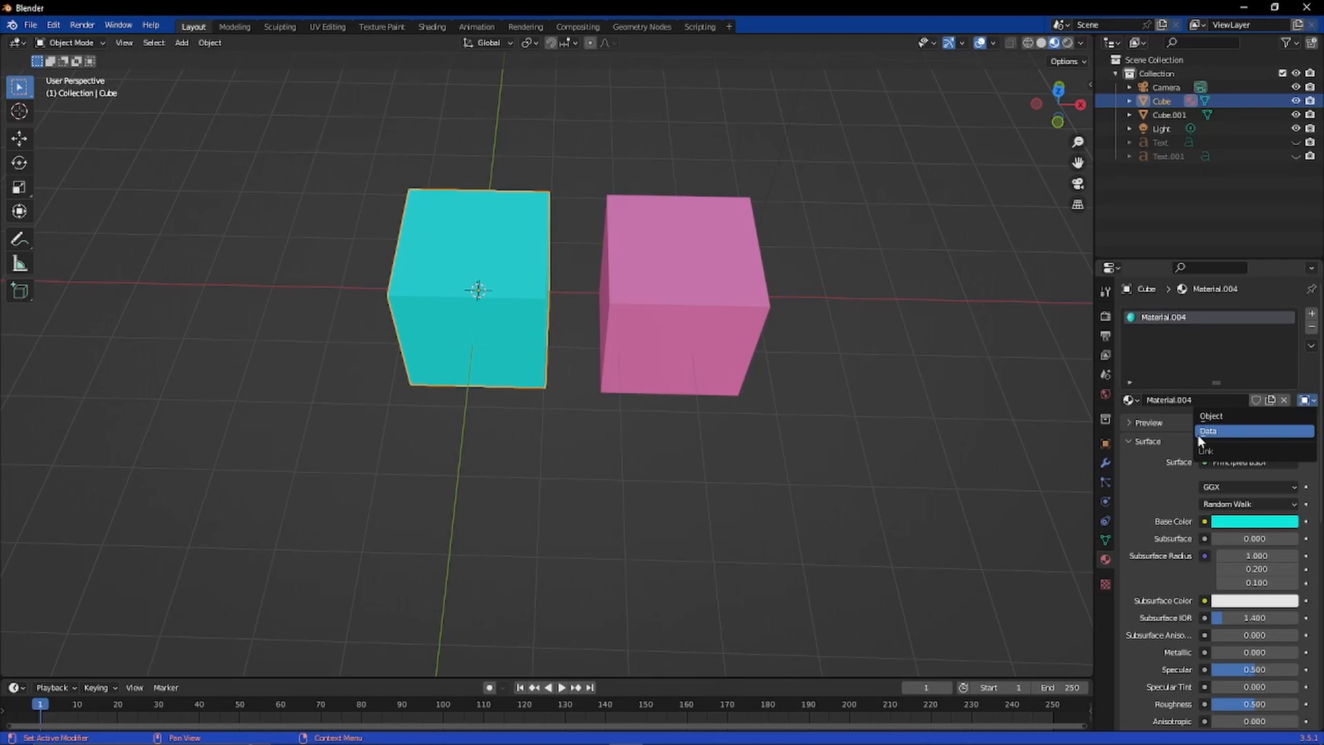
pyautogui.click(1198, 433)
pyautogui.moveTo(347, 88); pyautogui.dragTo(1035, 447)
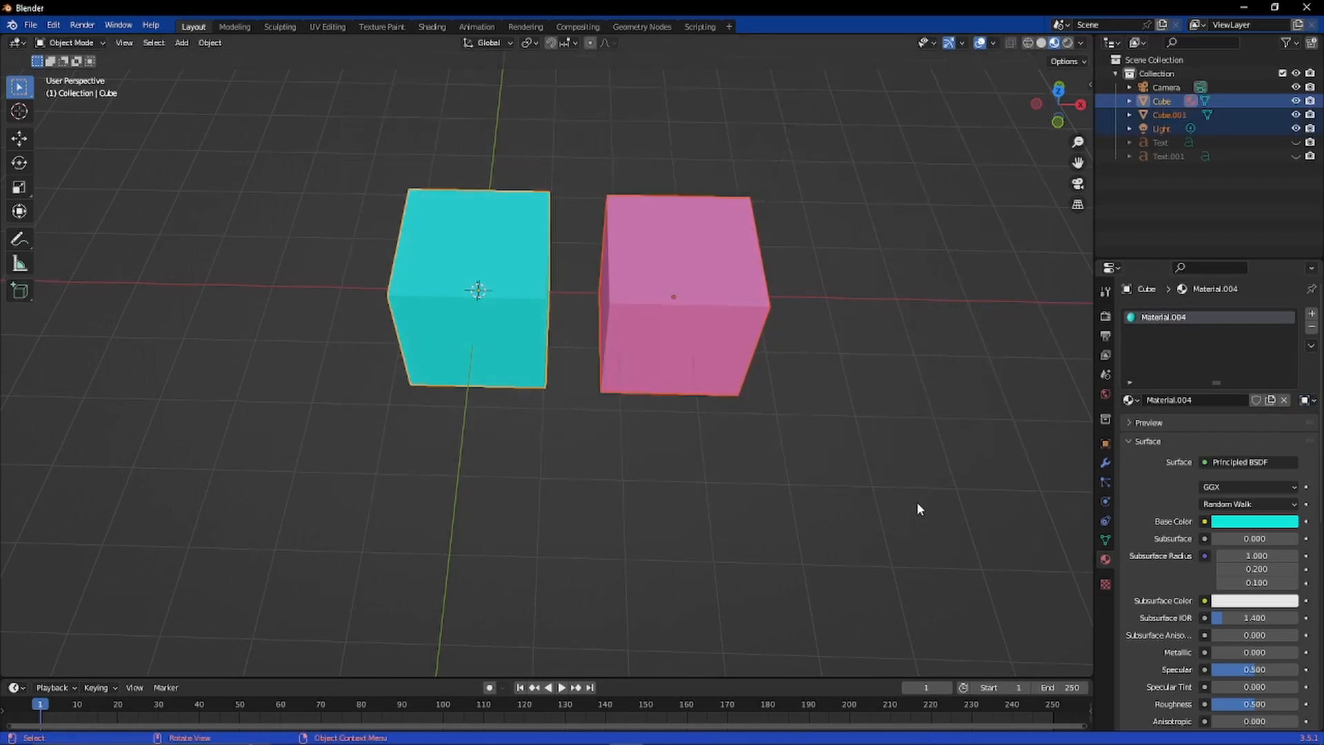
pyautogui.press('Delete')
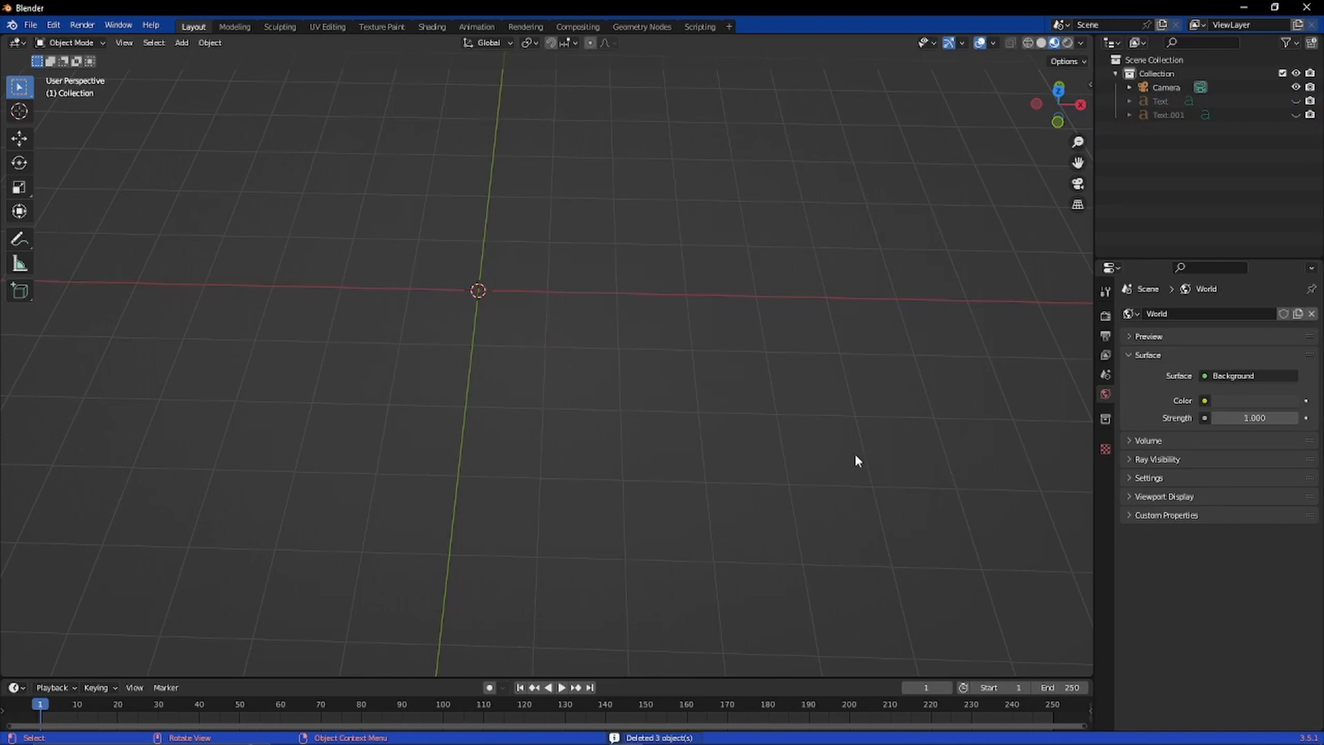
pyautogui.hotkey('ctrl', 'z')
# Step: Select only the turquoise and pink cubes, leaving out the light, and delete them
pyautogui.moveTo(855, 453); pyautogui.dragTo(786, 393, button='middle')
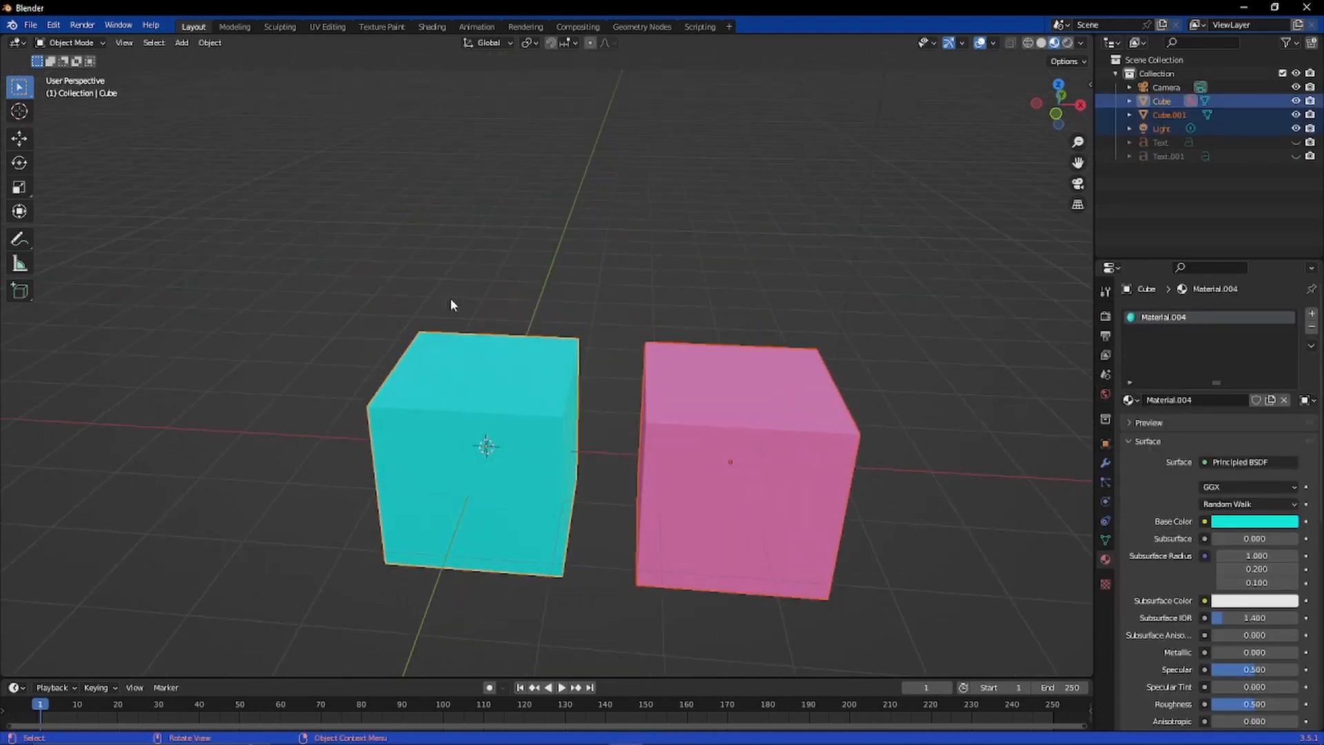
pyautogui.keyDown('shift'); pyautogui.click(757, 449); pyautogui.keyUp('shift')
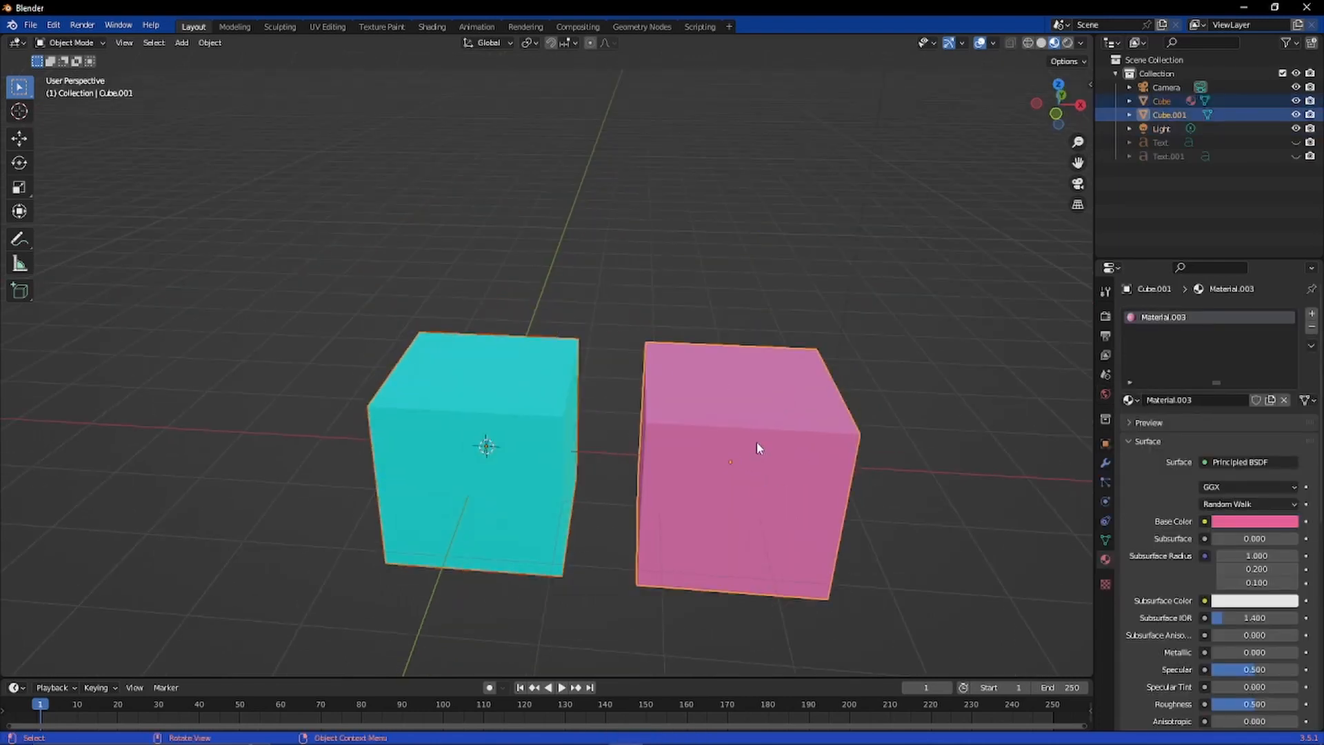
pyautogui.press('Delete')
# Step: Add a Monkey mesh with a size of 2 m at the world origin
pyautogui.moveTo(756, 450); pyautogui.dragTo(731, 428, button='middle')
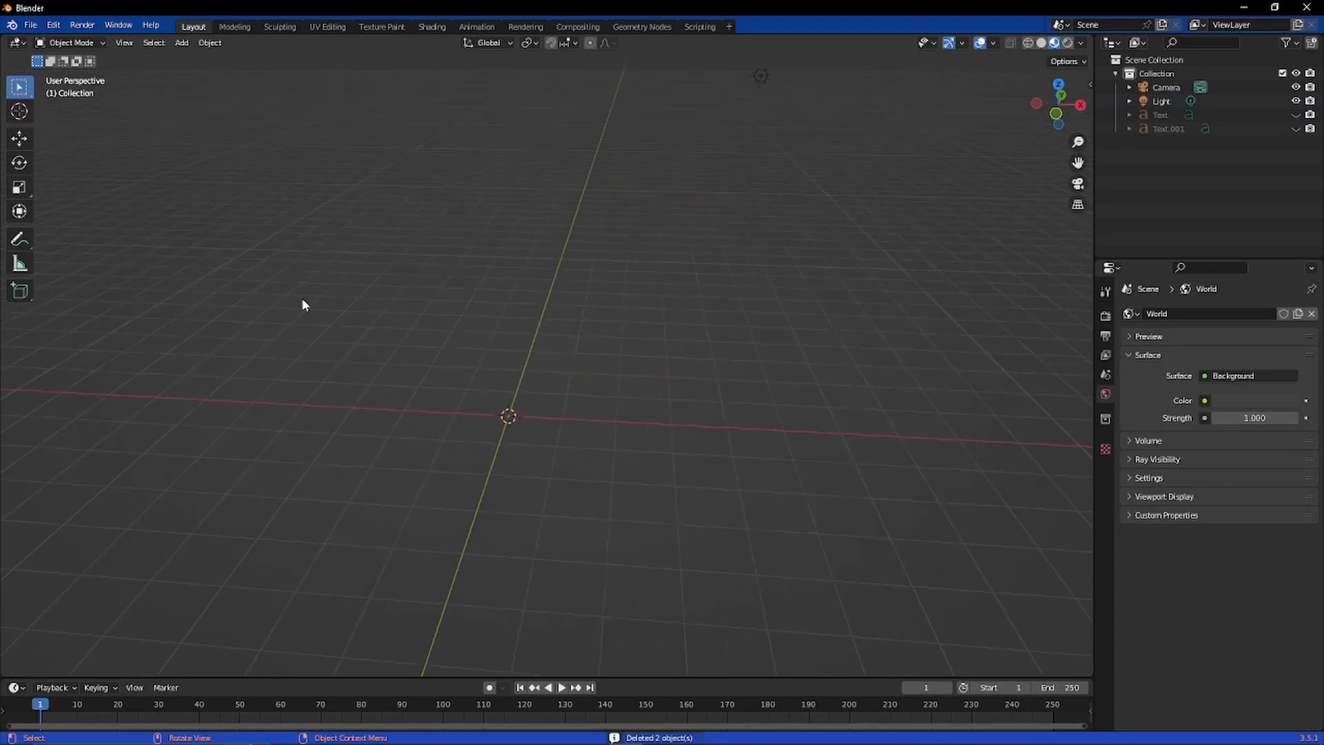
pyautogui.hotkey('shift', 'a')
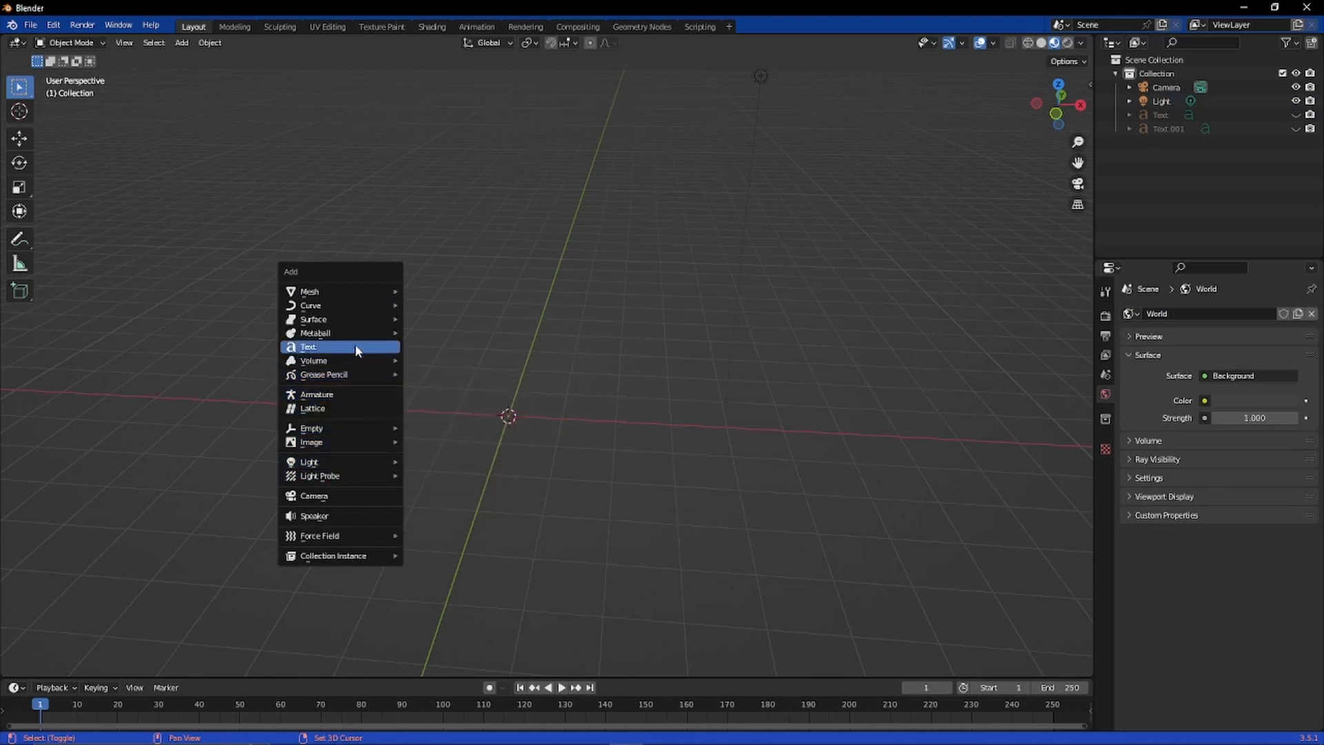
pyautogui.moveTo(354, 291)
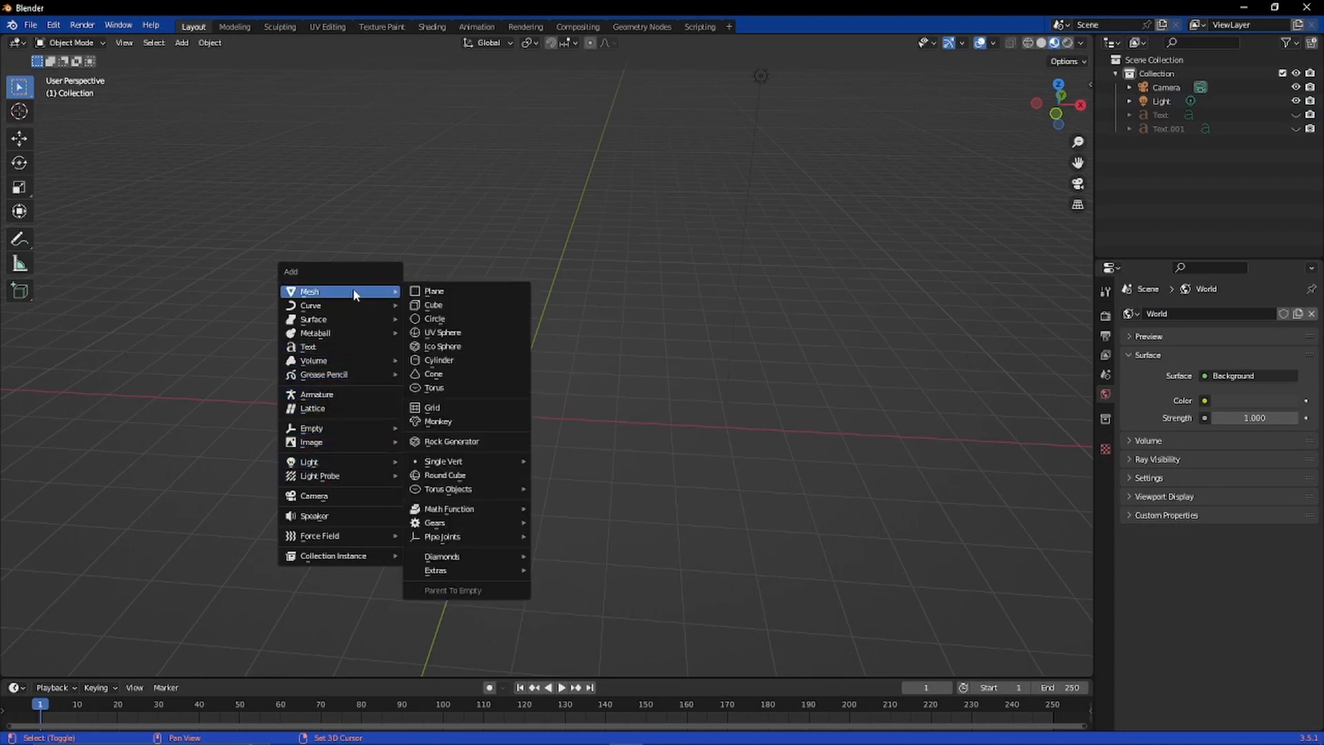
pyautogui.click(452, 420)
pyautogui.scroll(2, 554, 474)
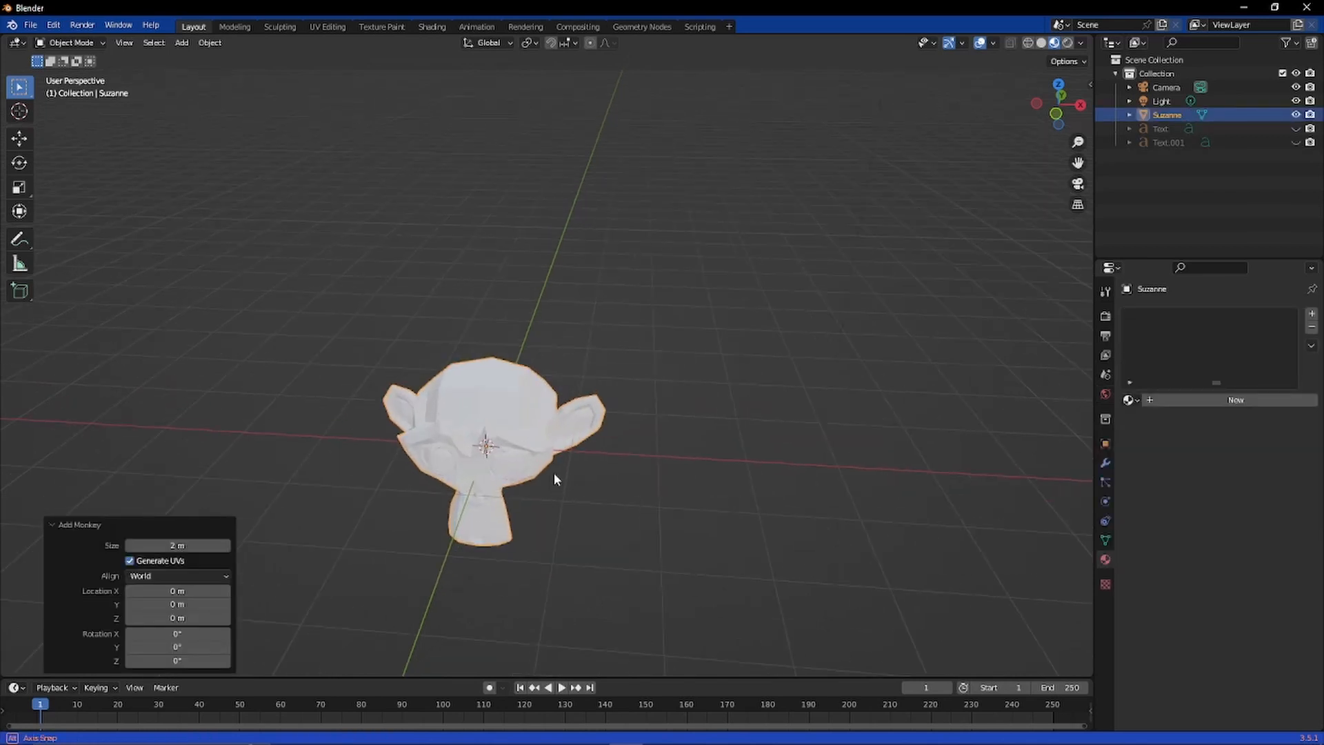
# Step: Examine the monkey head from several angles, reset the view to the whole scene, and frame the monkey up close
pyautogui.moveTo(553, 474); pyautogui.dragTo(390, 313, button='middle')
pyautogui.scroll(-4, 502, 195)
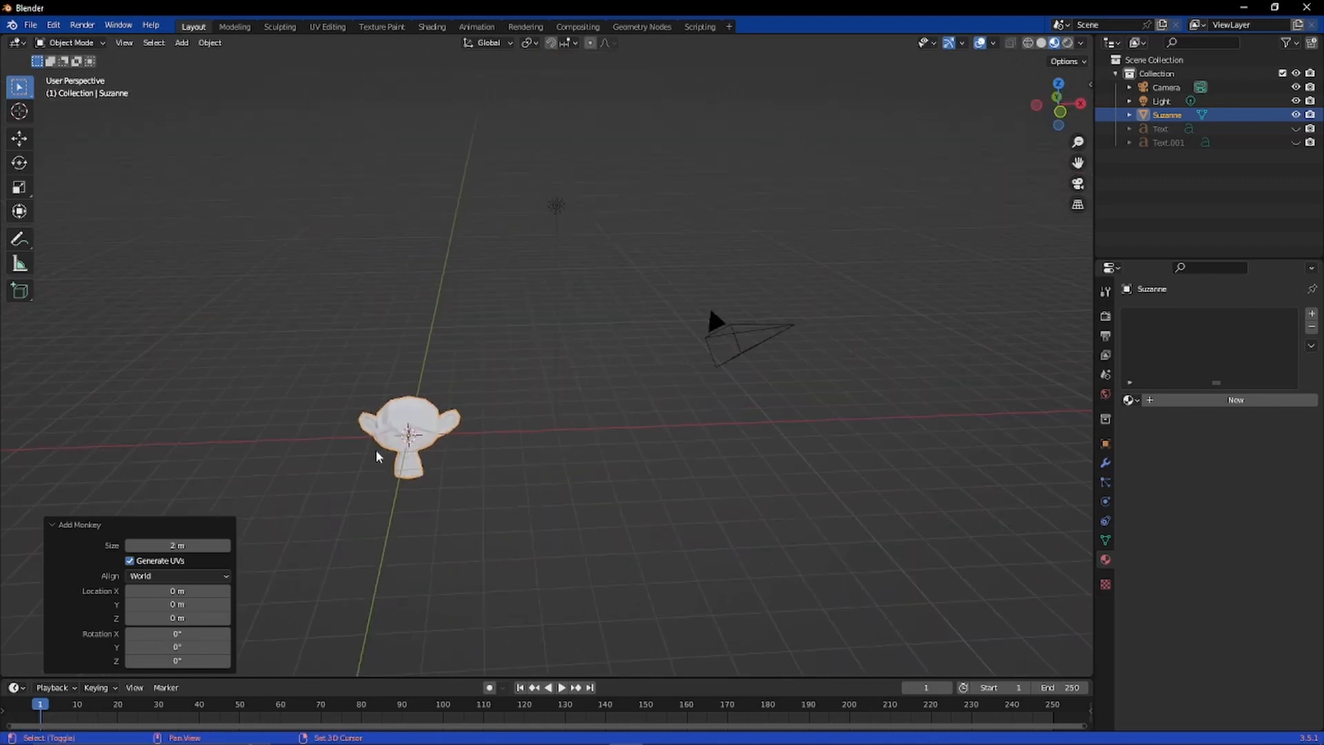
pyautogui.keyDown('shift'); pyautogui.moveTo(376, 451); pyautogui.dragTo(702, 360, button='middle'); pyautogui.keyUp('shift')
pyautogui.scroll(4, 703, 362)
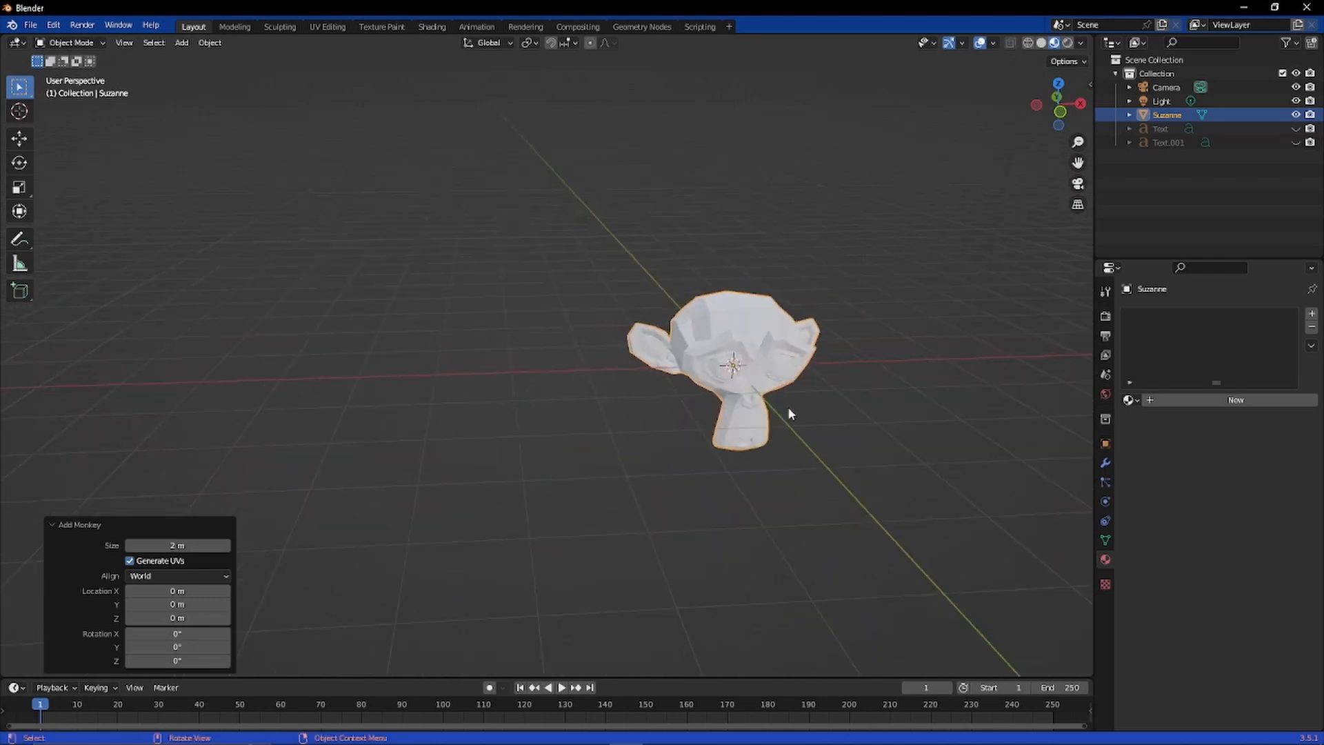
pyautogui.moveTo(797, 396); pyautogui.dragTo(565, 384, button='middle')
pyautogui.scroll(3, 478, 365)
pyautogui.keyDown('shift'); pyautogui.moveTo(515, 288); pyautogui.dragTo(629, 372, button='middle'); pyautogui.keyUp('shift')
pyautogui.moveTo(634, 334); pyautogui.dragTo(523, 296, button='middle')
pyautogui.scroll(2, 693, 387)
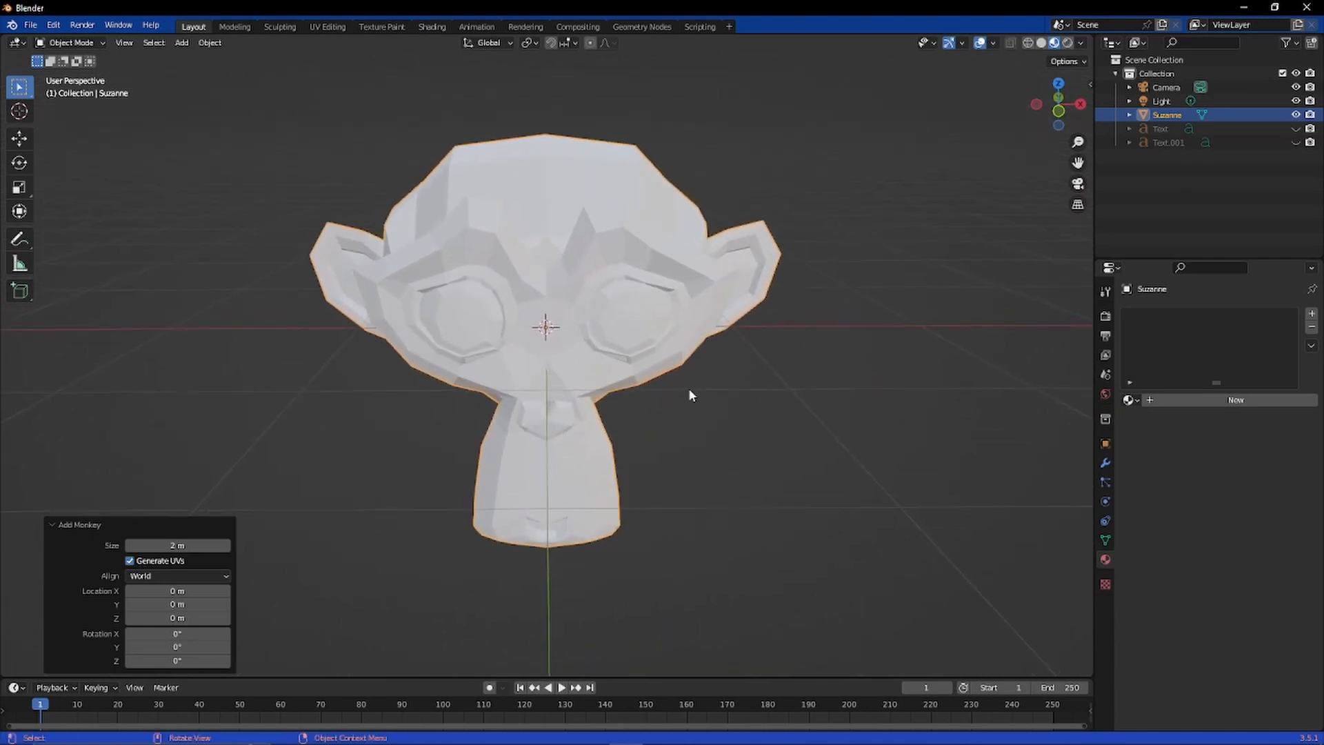
pyautogui.moveTo(690, 393); pyautogui.dragTo(596, 417, button='middle')
pyautogui.hotkey('shift', 'c')
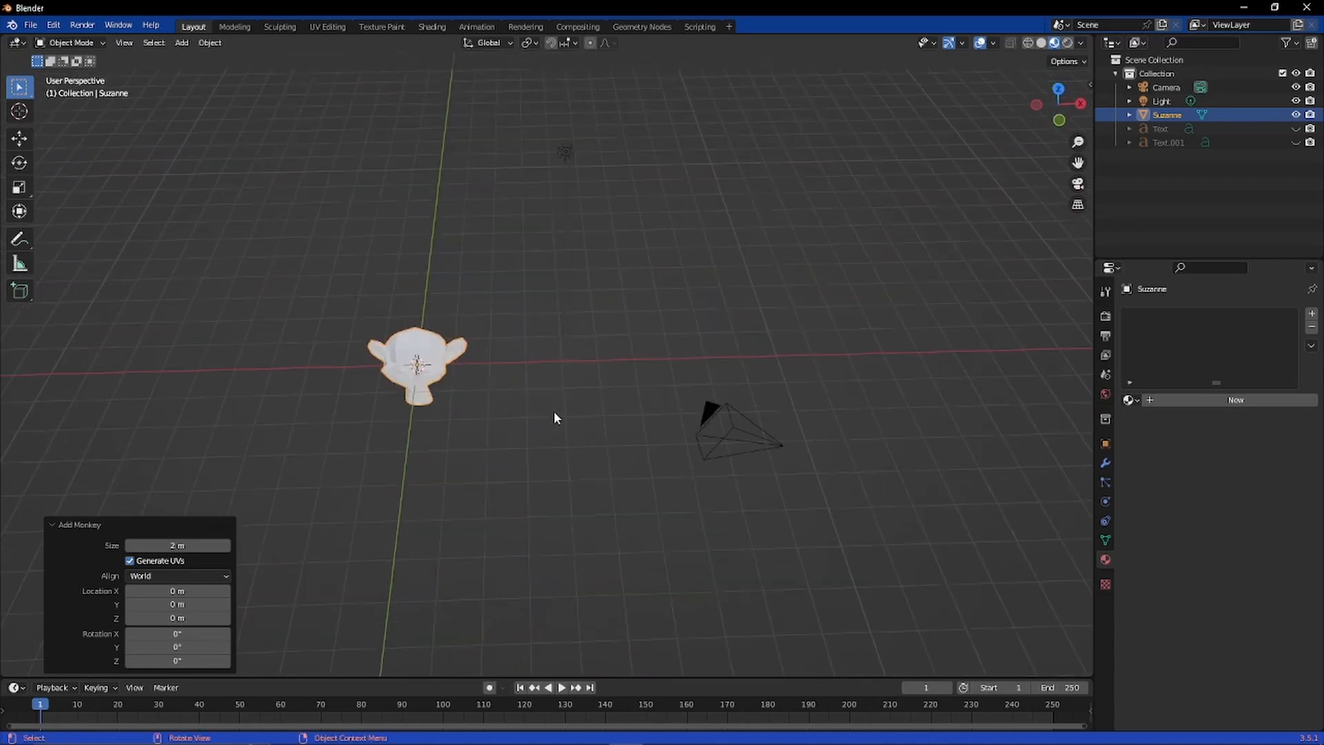
pyautogui.press('KP_Decimal')
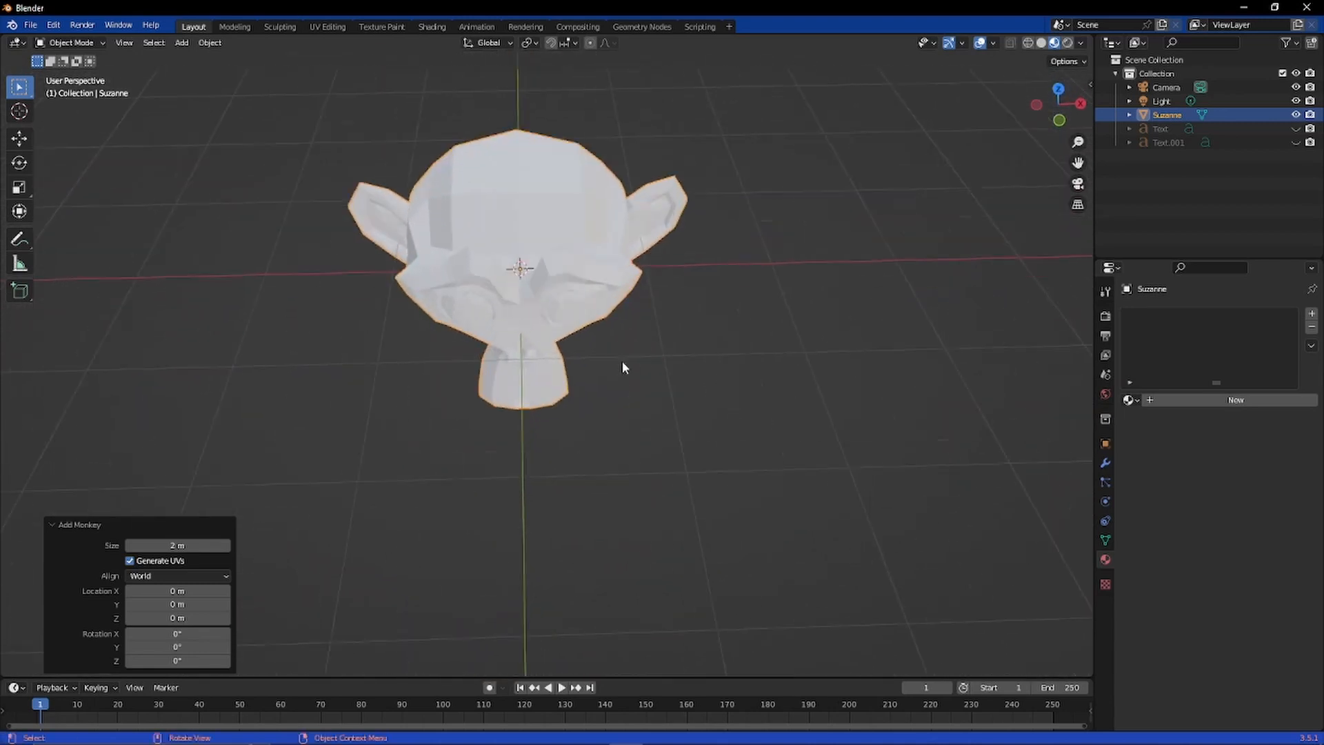
pyautogui.moveTo(622, 361); pyautogui.dragTo(507, 379, button='middle')
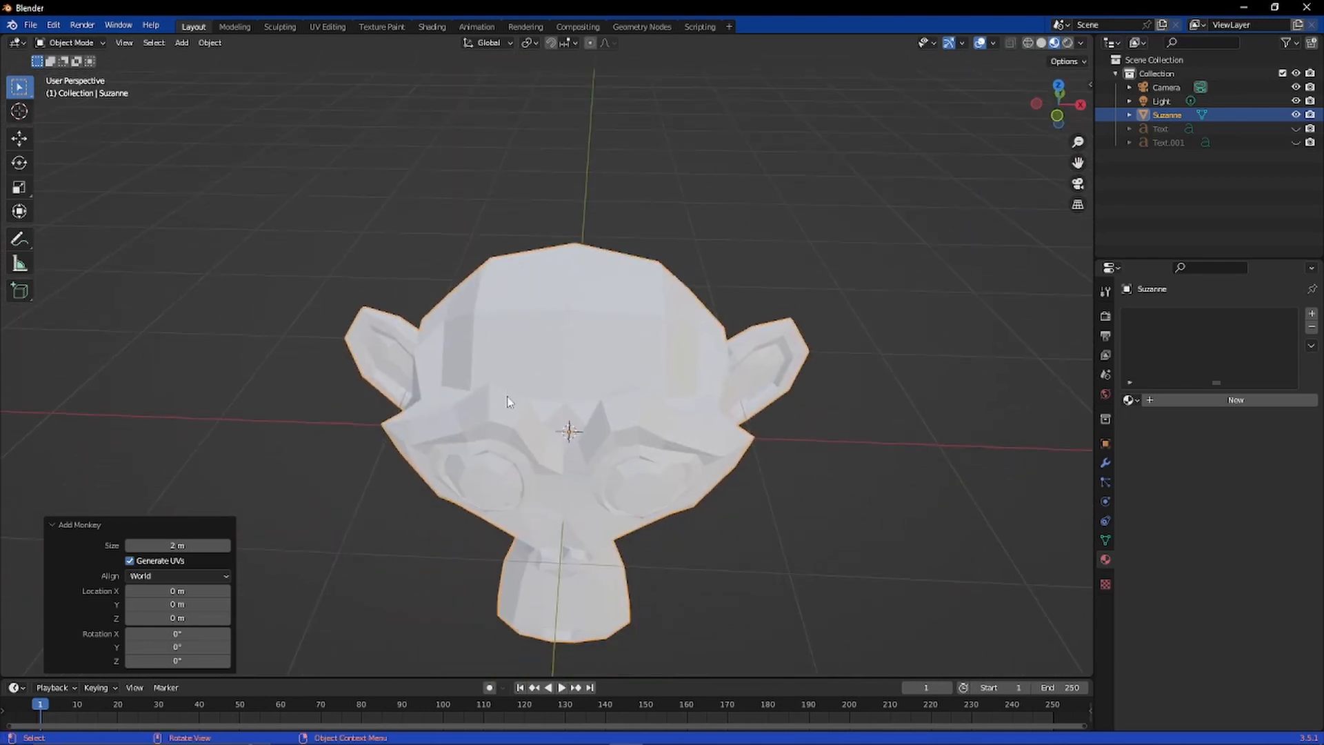
# Step: Scale the monkey head up uniformly by a factor of about 3.44
pyautogui.press('s')
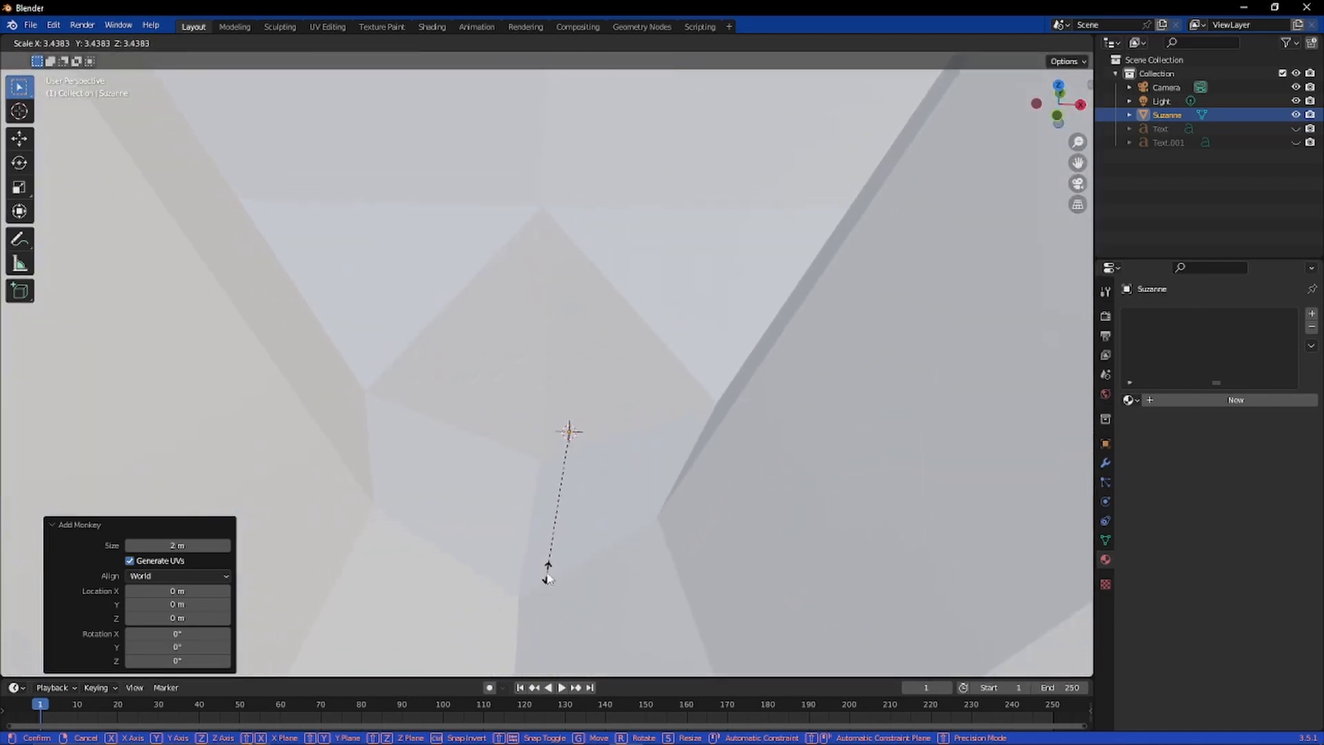
pyautogui.click(545, 576)
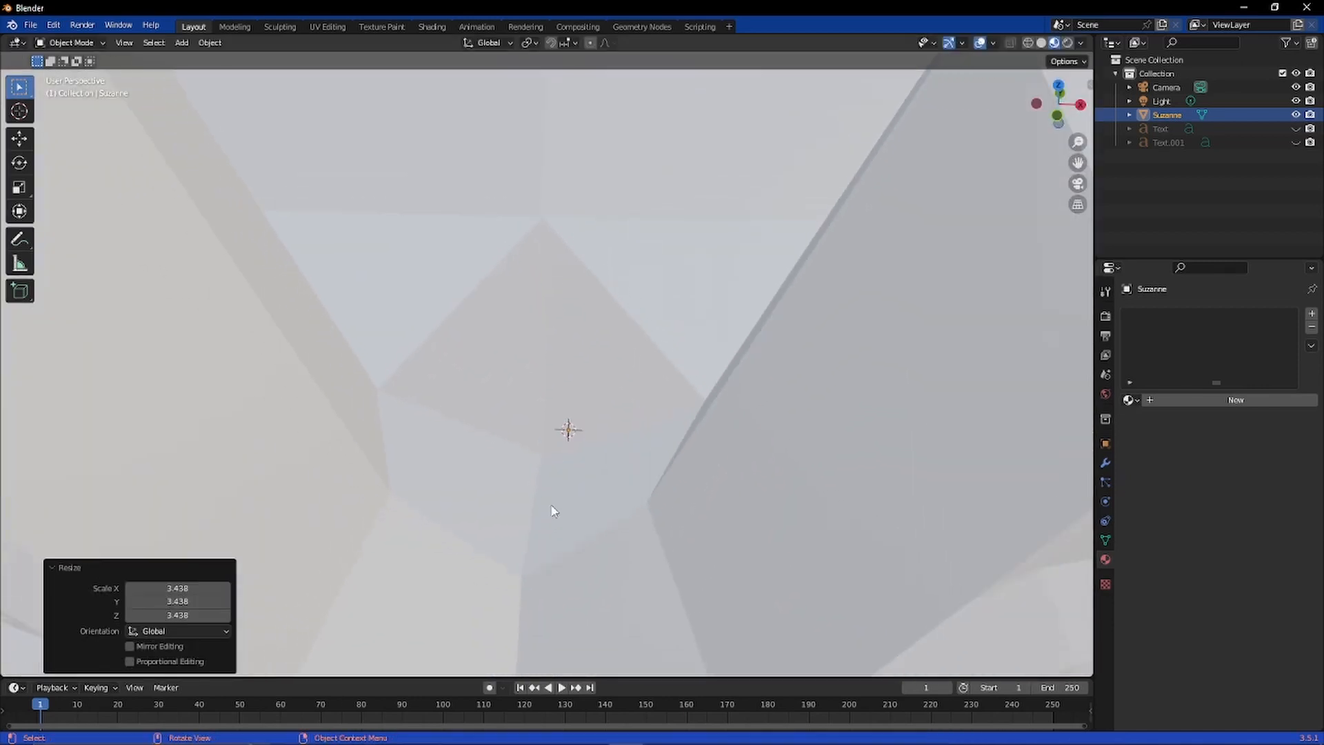
pyautogui.scroll(-8, 552, 511)
pyautogui.scroll(5, 571, 476)
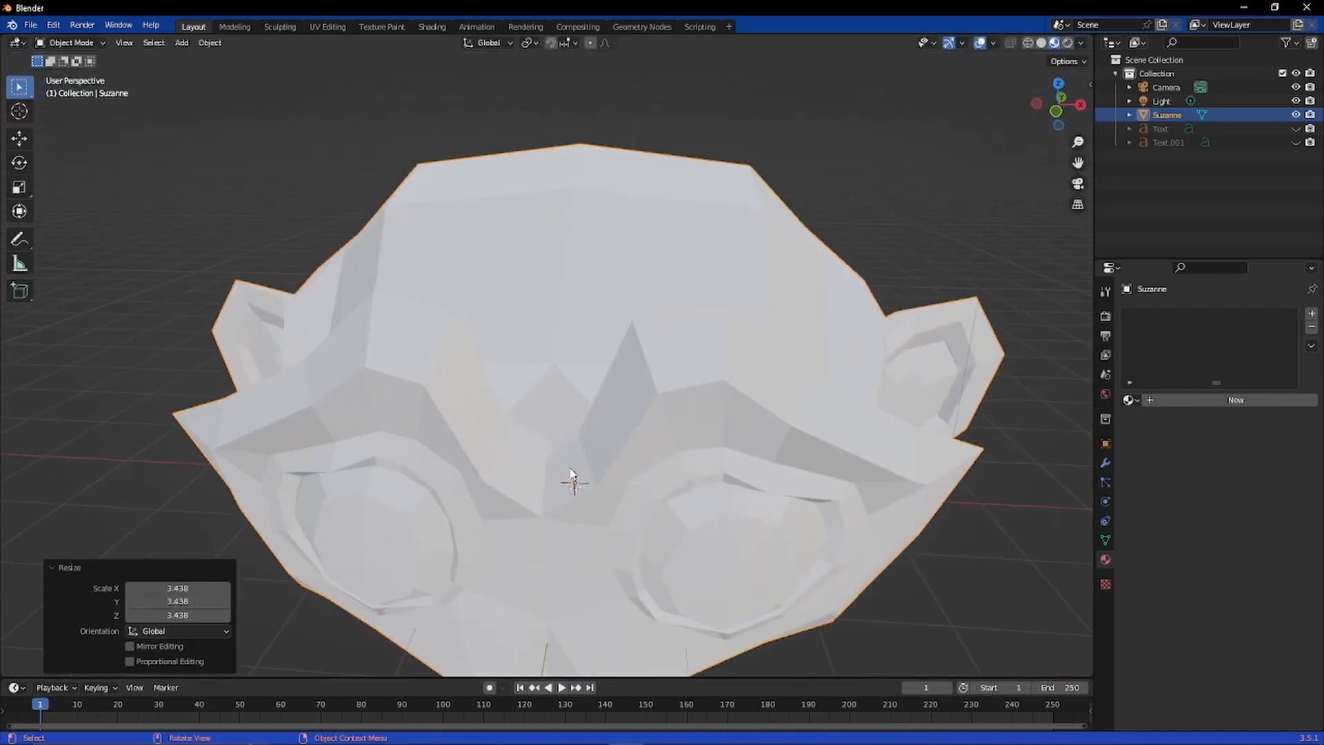
pyautogui.moveTo(571, 476); pyautogui.dragTo(397, 246, button='middle')
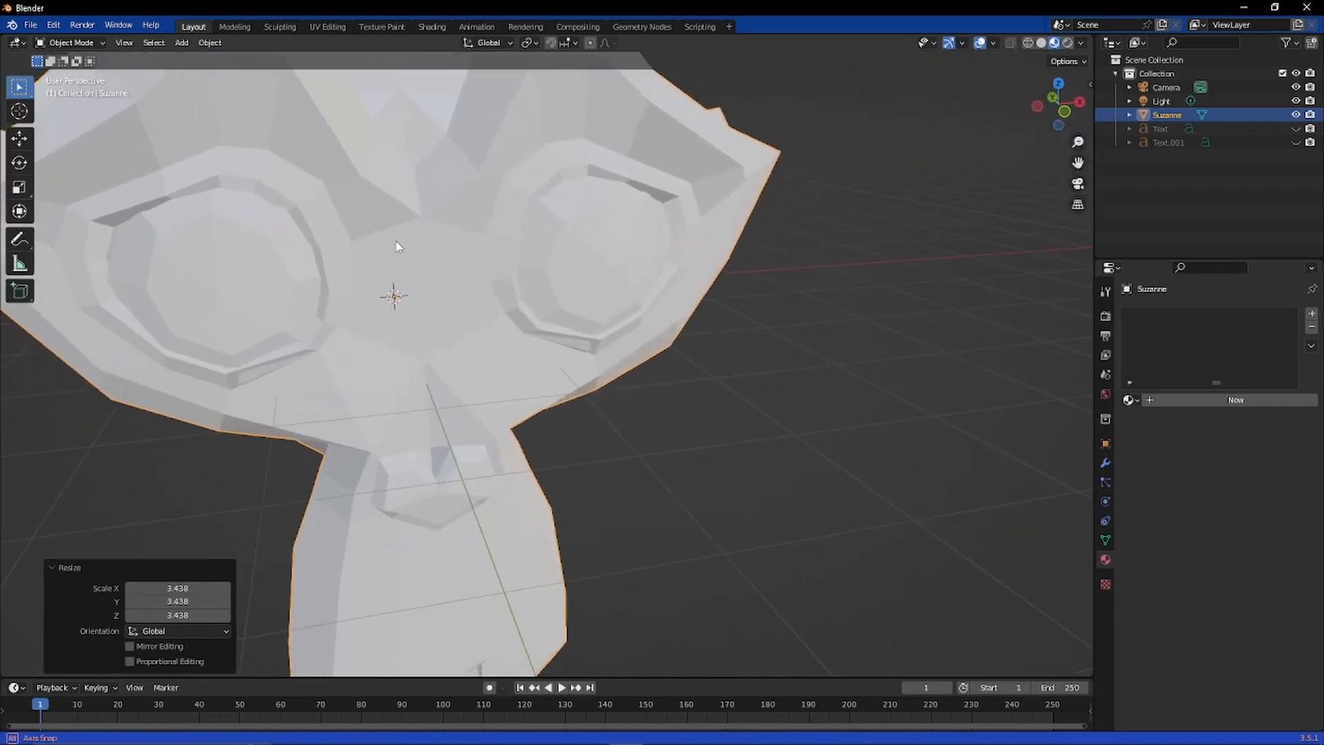
pyautogui.scroll(-5, 396, 246)
pyautogui.moveTo(593, 359); pyautogui.dragTo(653, 379, button='middle')
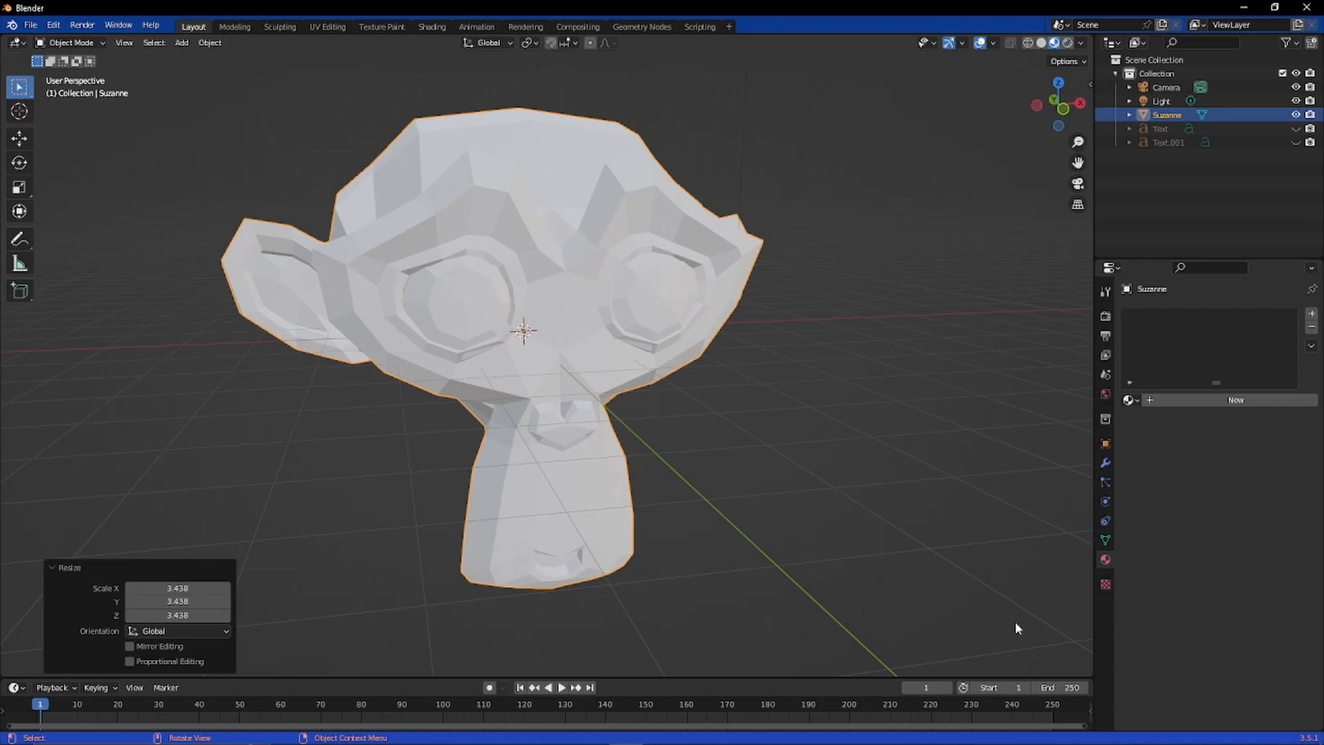
# Step: Show the Texture properties and return to the monkey's Material properties
pyautogui.click(1105, 585)
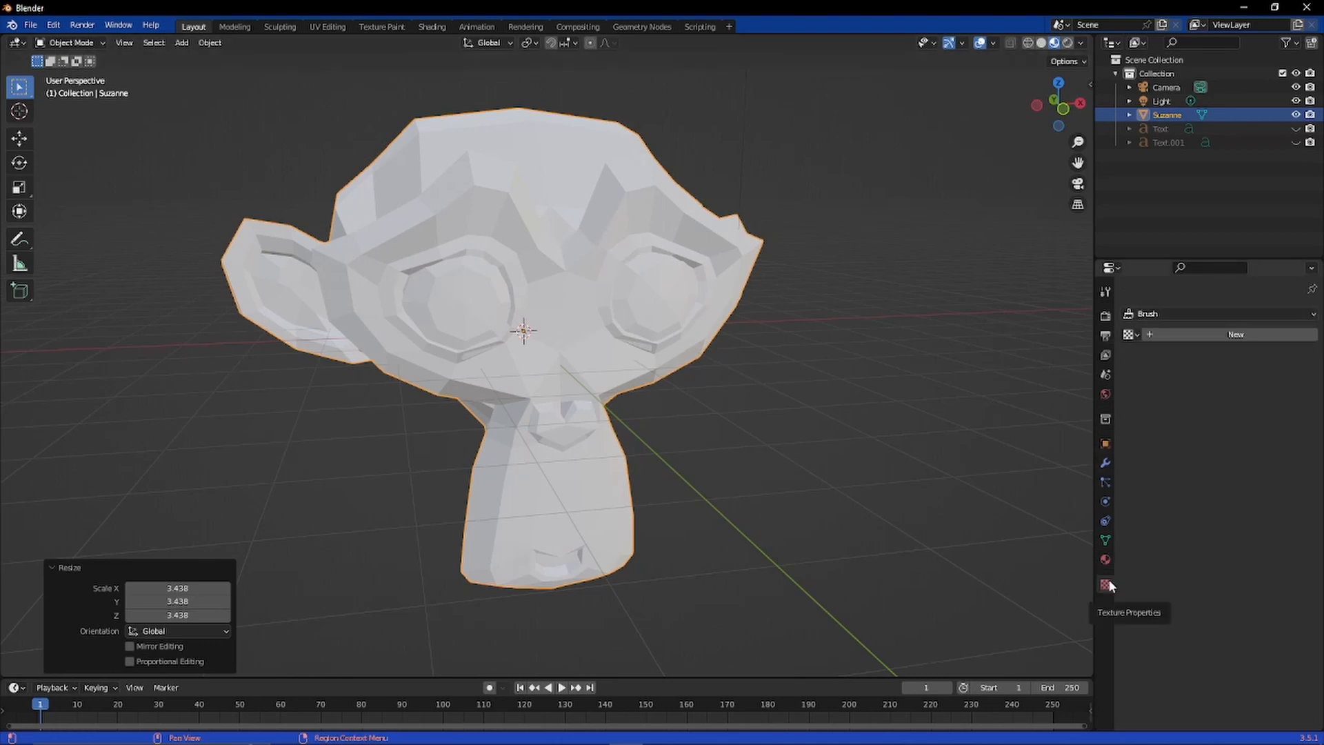
pyautogui.click(1102, 561)
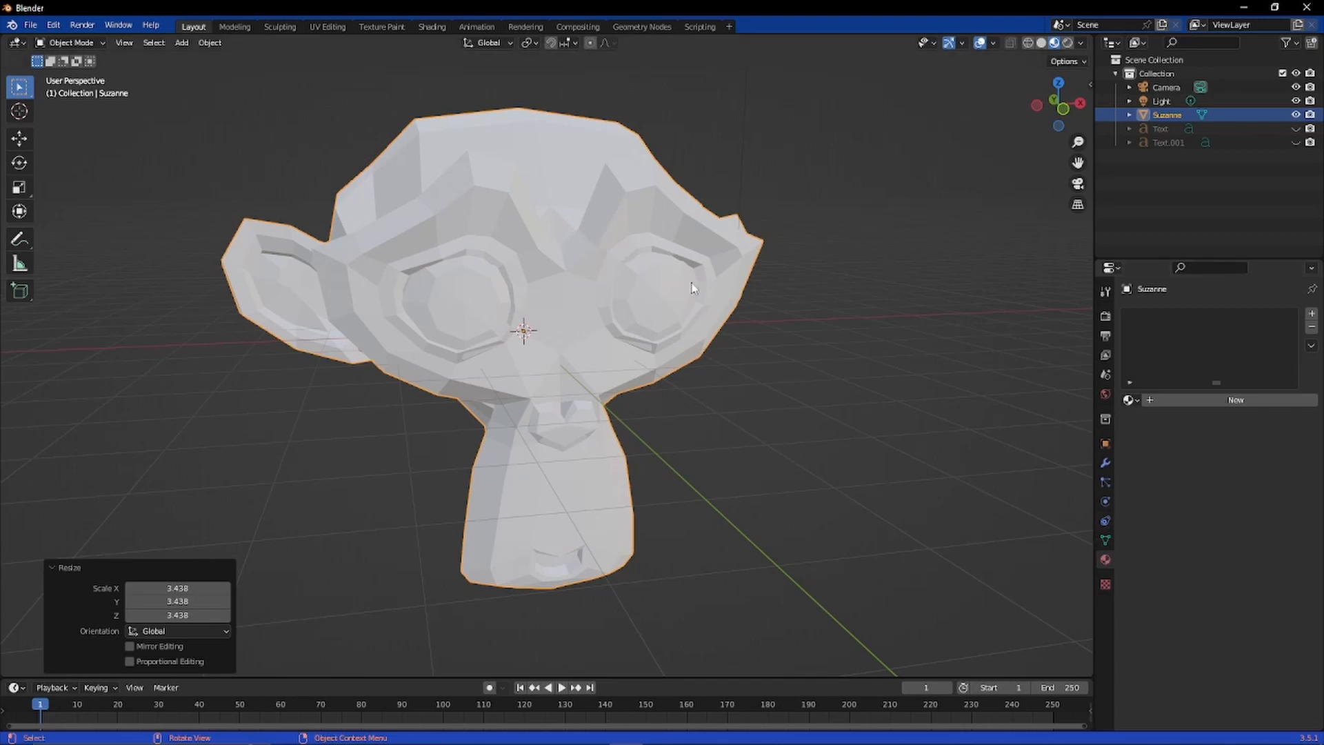
# Step: Switch the monkey head from Object Mode to Vertex Paint mode
pyautogui.click(609, 276)
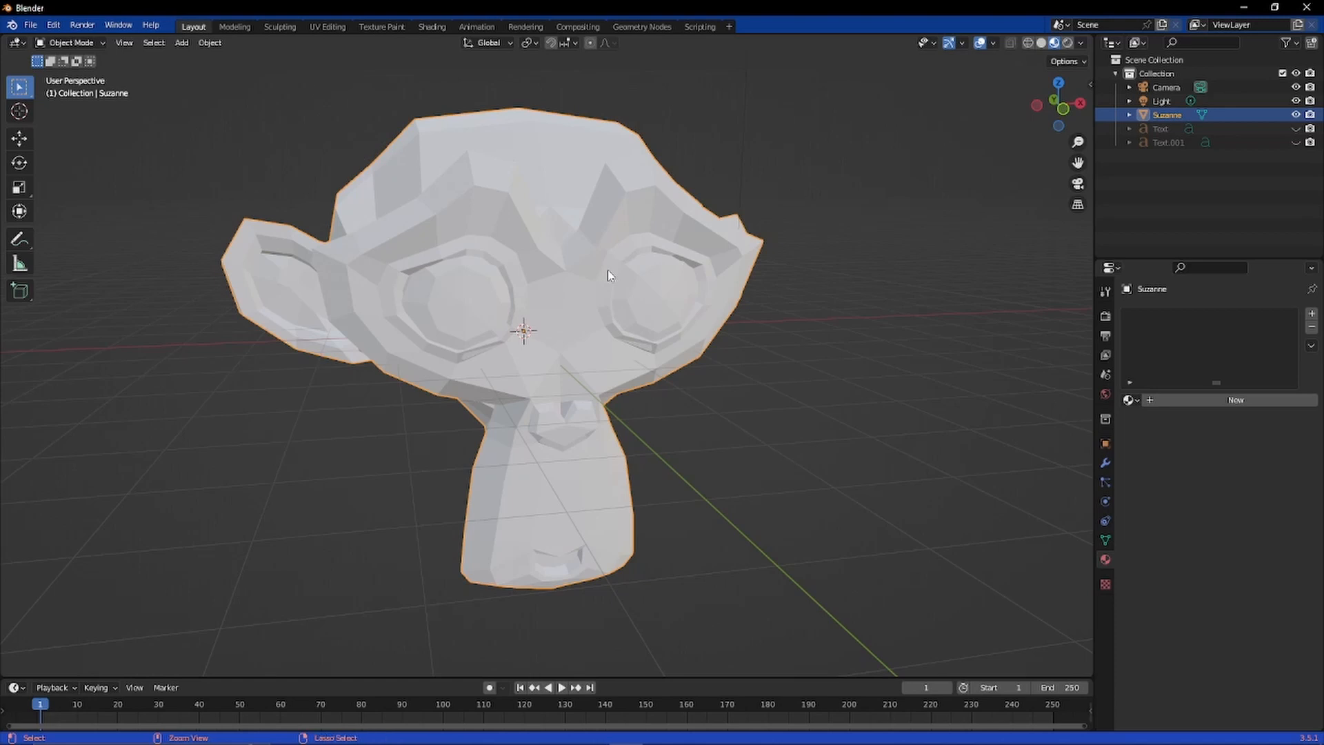
pyautogui.hotkey('ctrl', 'Tab')
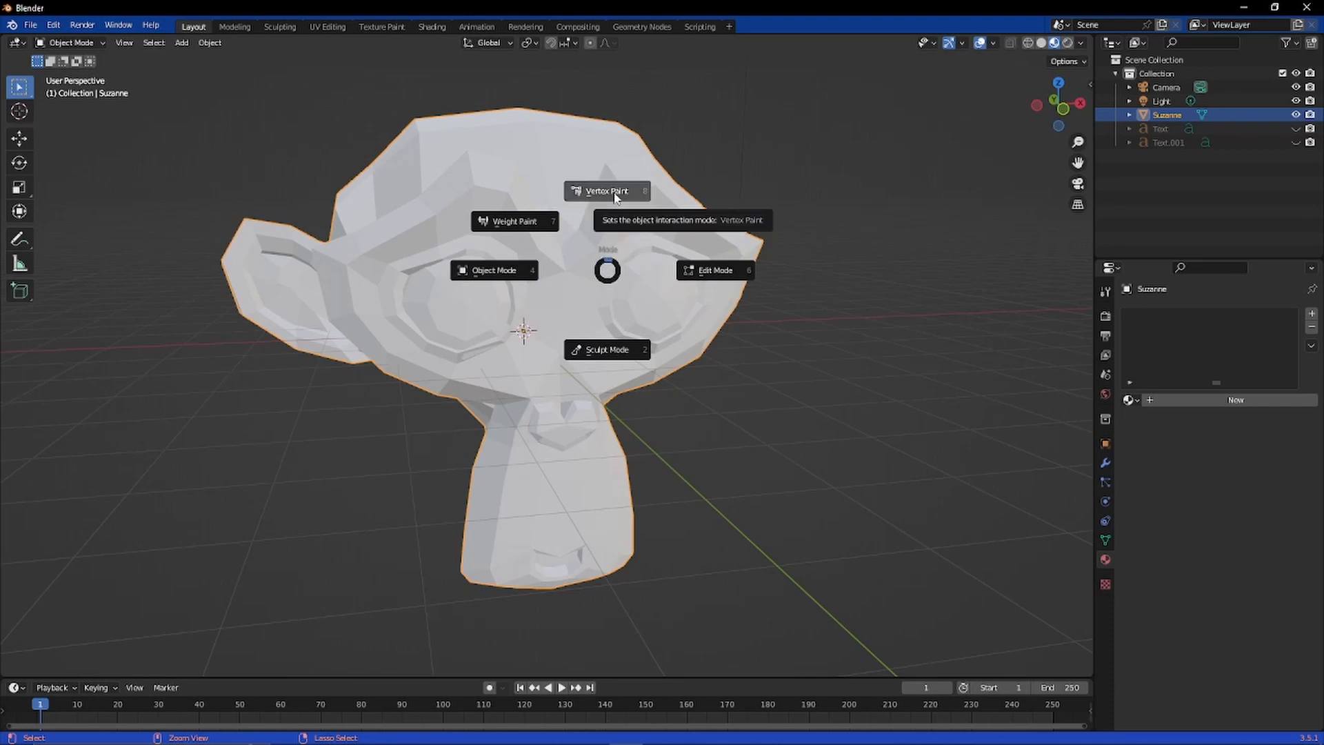
pyautogui.click(607, 191)
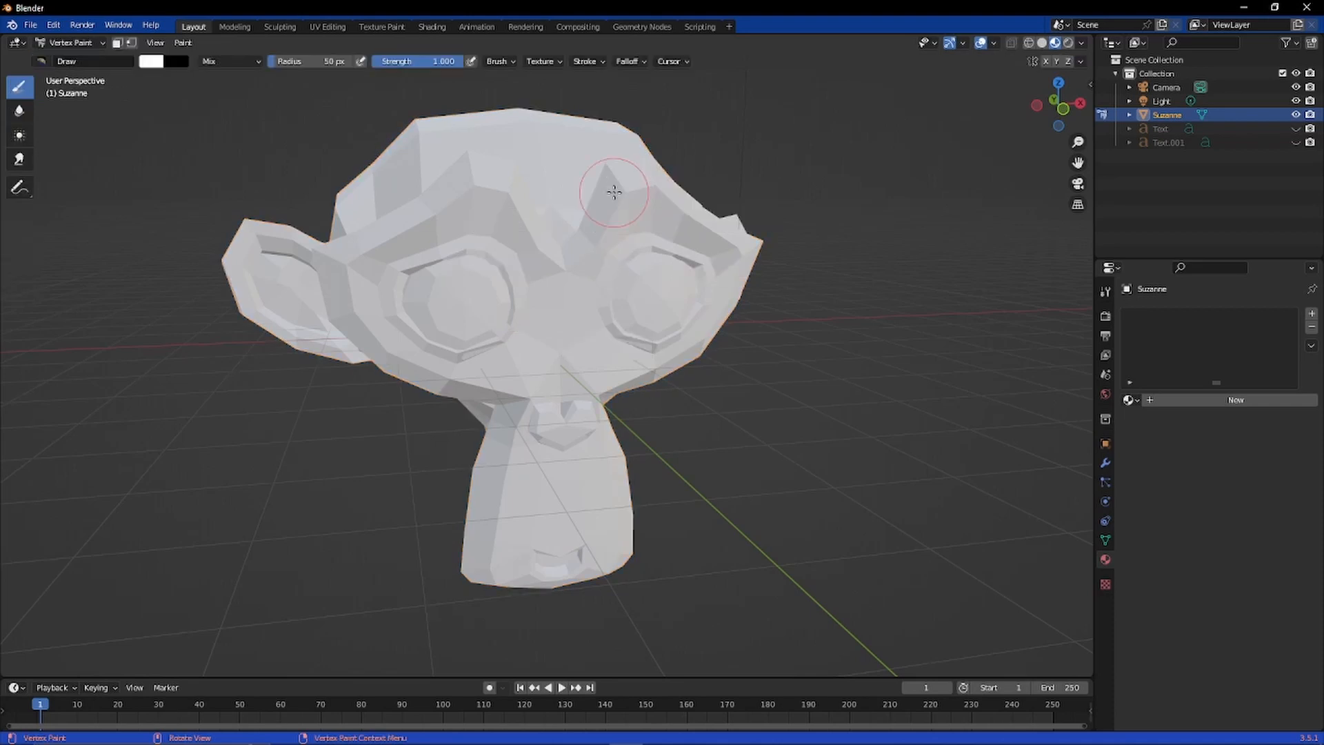
pyautogui.moveTo(822, 225)
pyautogui.mouseDown(button='middle')
pyautogui.moveTo(787, 256)
pyautogui.moveTo(801, 248)
pyautogui.moveTo(765, 237)
pyautogui.moveTo(822, 247)
pyautogui.moveTo(819, 221)
pyautogui.mouseUp(button='middle')
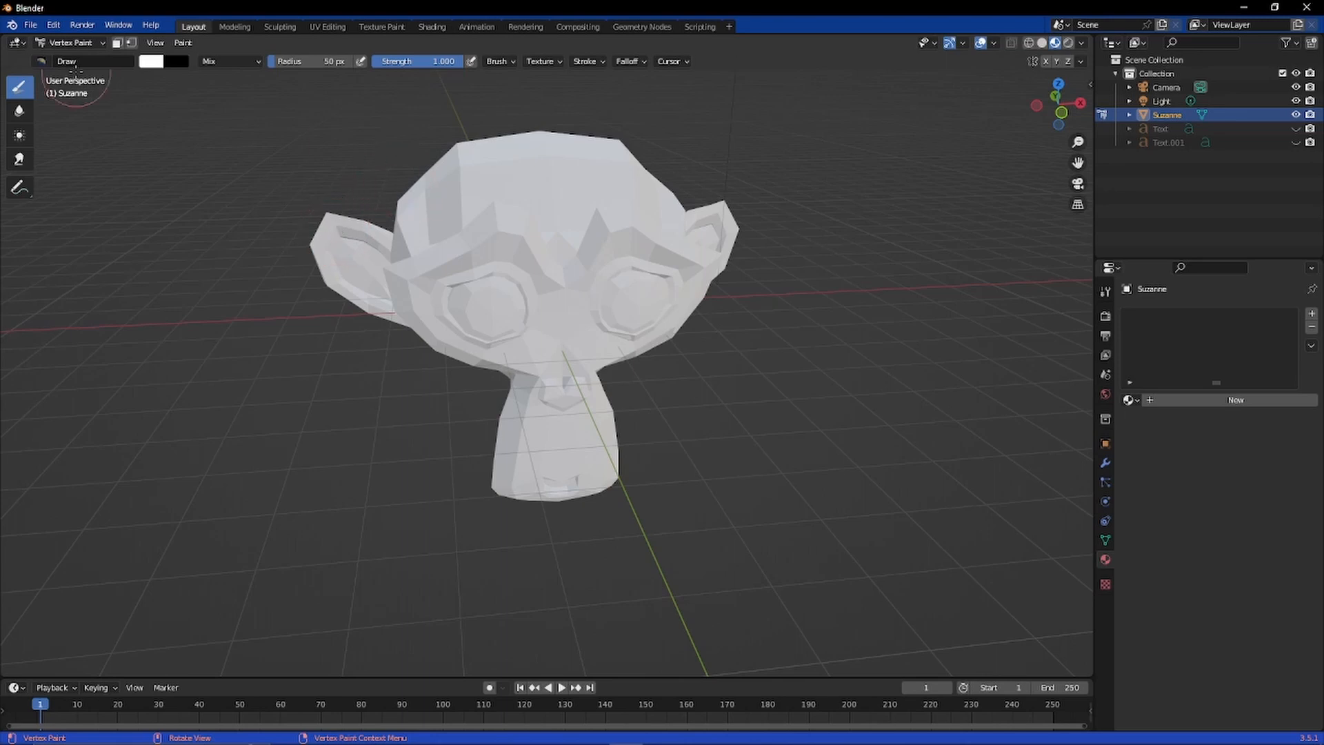
# Step: Handwrite the annotation "SCOOP" in blue beside the monkey head with the Annotate tool
pyautogui.click(20, 187)
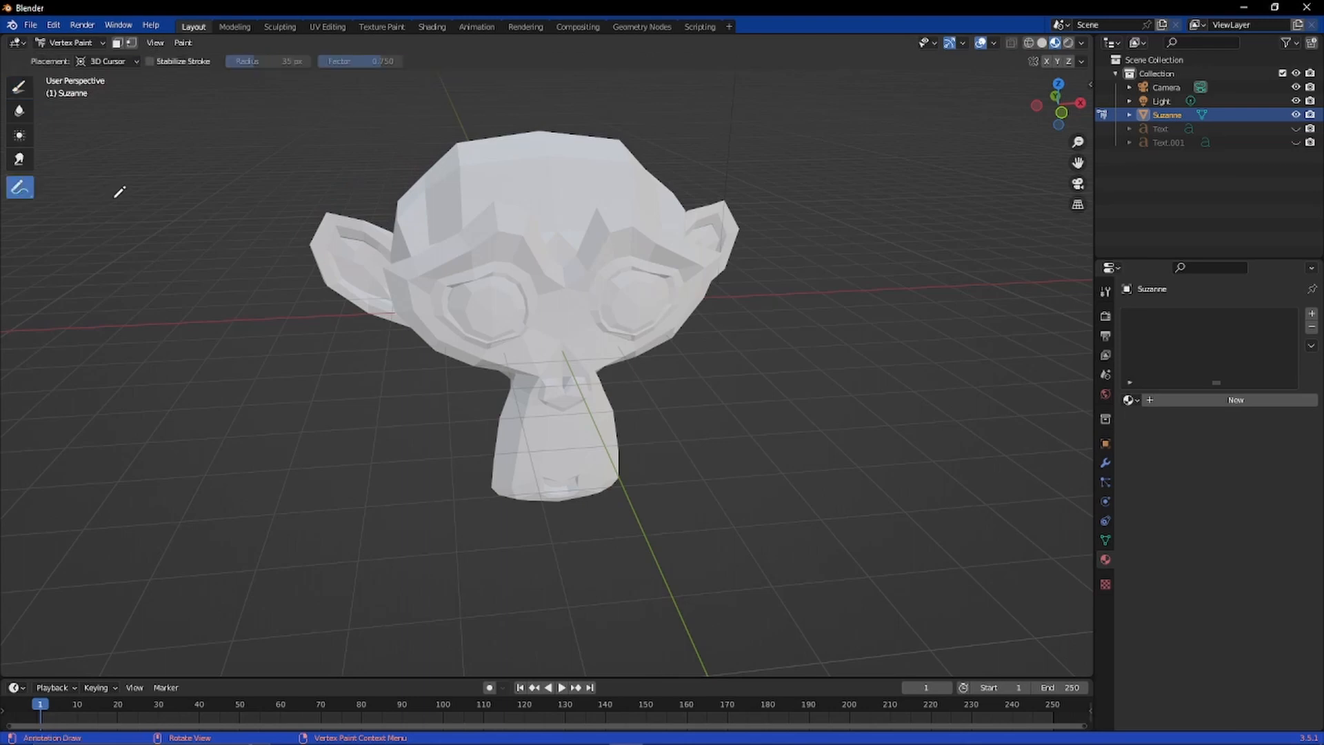
pyautogui.moveTo(85, 129)
pyautogui.mouseDown()
pyautogui.moveTo(71, 138)
pyautogui.moveTo(91, 183)
pyautogui.moveTo(65, 183)
pyautogui.mouseUp()
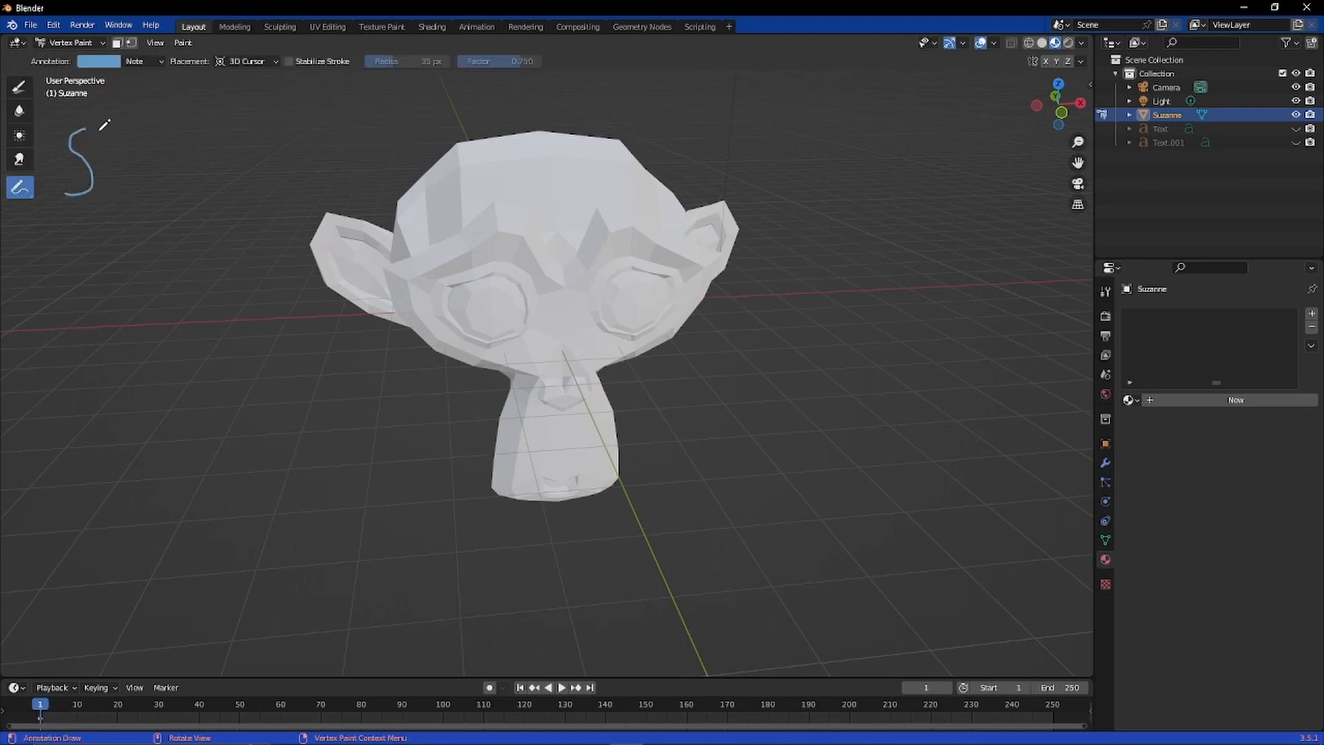
pyautogui.moveTo(109, 142)
pyautogui.mouseDown()
pyautogui.moveTo(123, 185)
pyautogui.moveTo(136, 185)
pyautogui.moveTo(178, 135)
pyautogui.moveTo(200, 138)
pyautogui.moveTo(211, 199)
pyautogui.mouseUp()
pyautogui.moveTo(202, 143)
pyautogui.mouseDown()
pyautogui.moveTo(230, 151)
pyautogui.moveTo(207, 163)
pyautogui.moveTo(160, 146)
pyautogui.mouseUp()
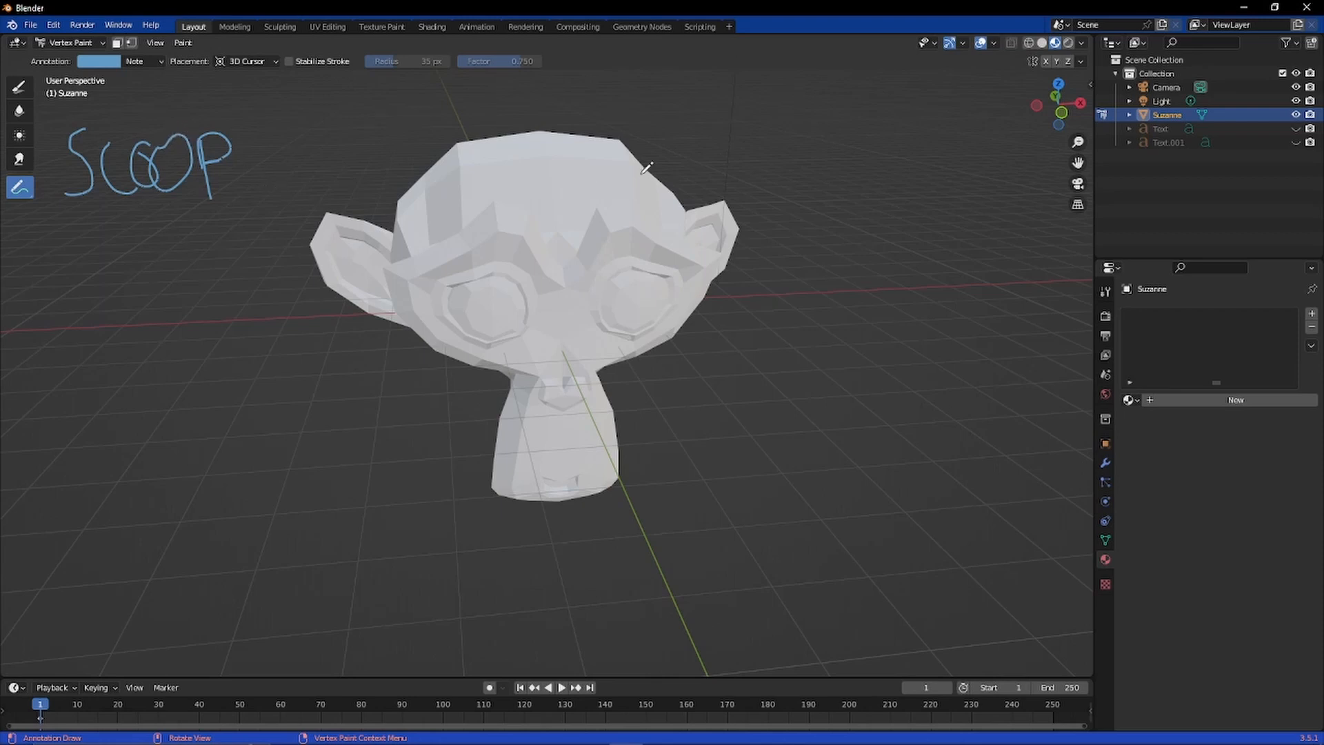
pyautogui.moveTo(651, 162)
pyautogui.mouseDown(button='middle')
pyautogui.moveTo(582, 154)
pyautogui.moveTo(508, 180)
pyautogui.moveTo(678, 150)
pyautogui.mouseUp(button='middle')
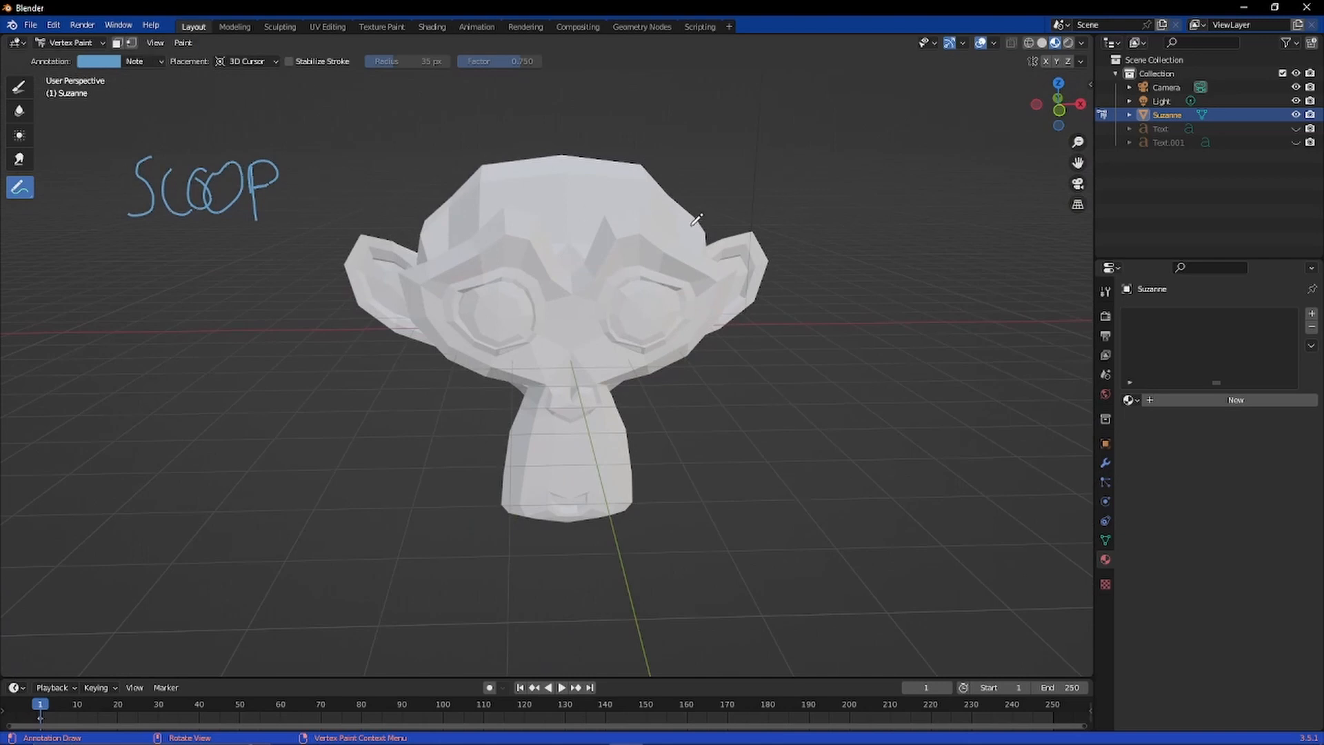
pyautogui.moveTo(772, 334); pyautogui.dragTo(777, 368, button='middle')
pyautogui.scroll(2, 777, 368)
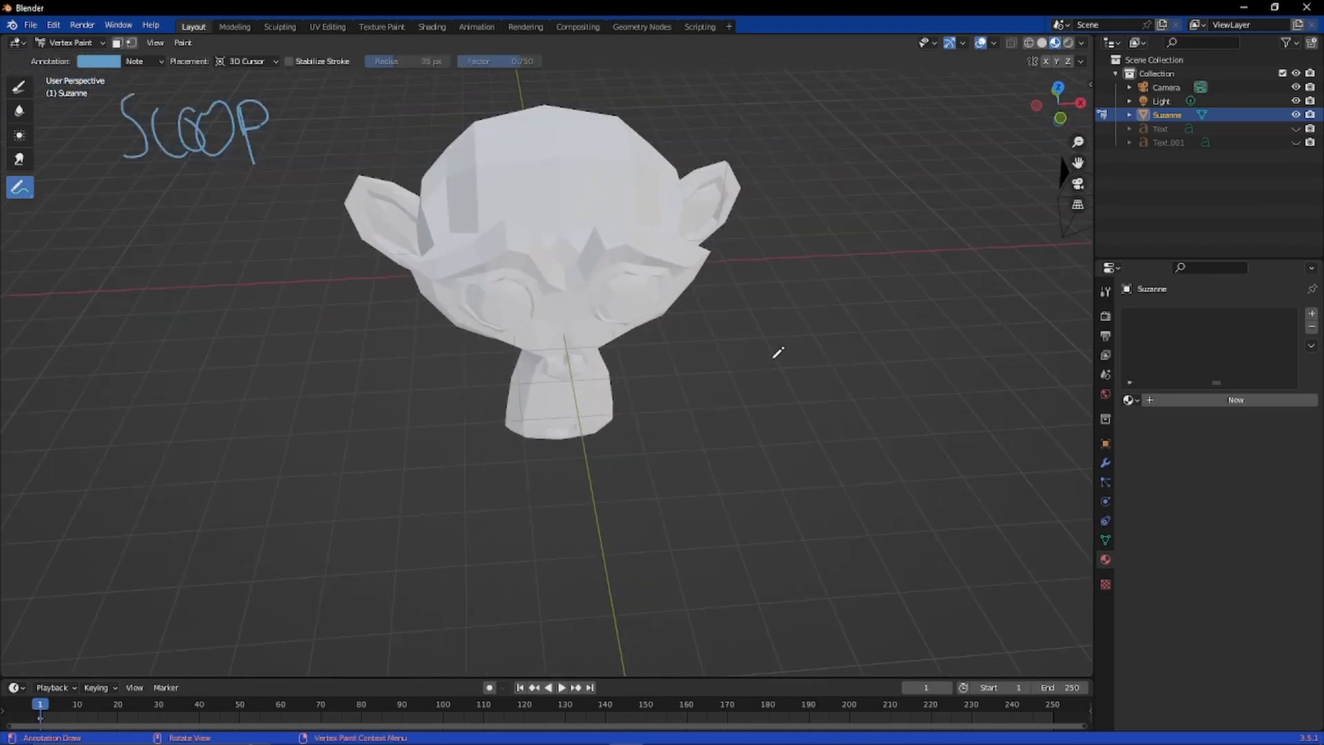
# Step: Switch to the Draw brush and set its primary colour to green, hue about 0.40 and saturation about 0.76
pyautogui.click(18, 93)
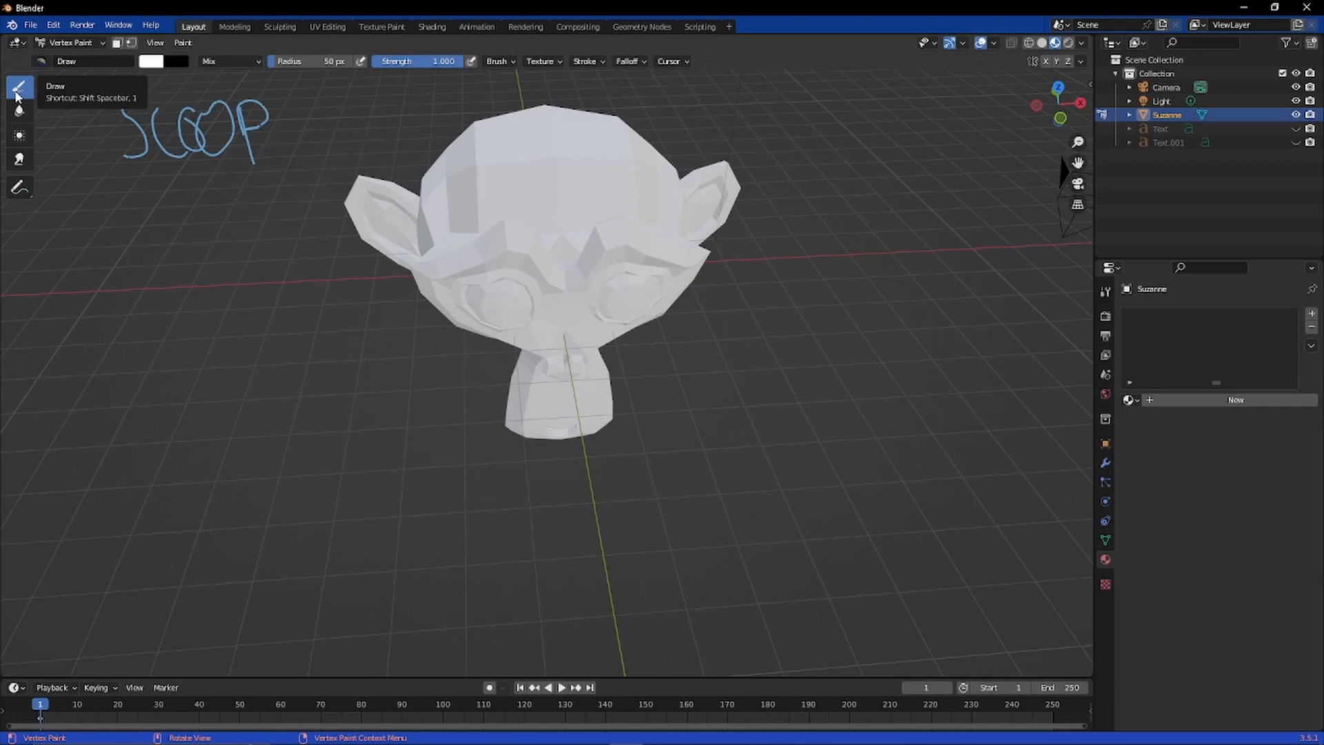
pyautogui.scroll(3, 373, 303)
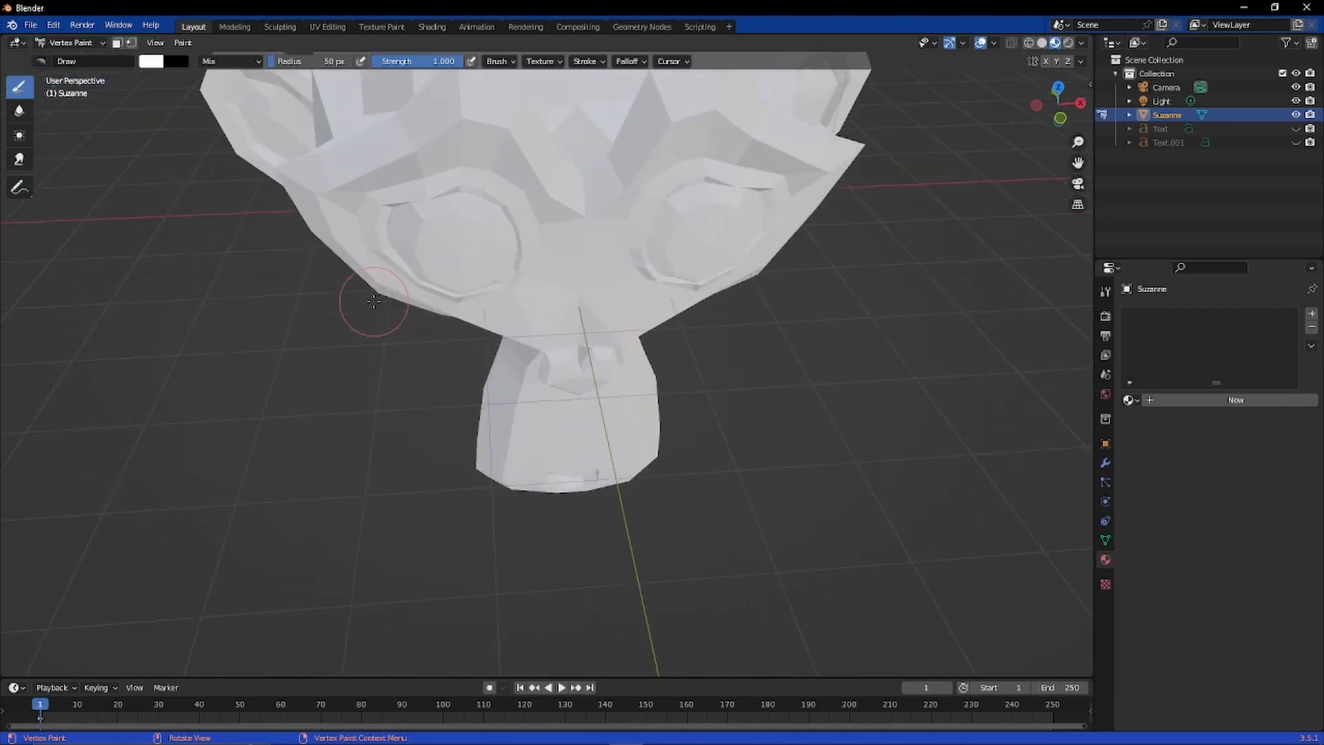
pyautogui.moveTo(373, 303); pyautogui.dragTo(362, 251, button='middle')
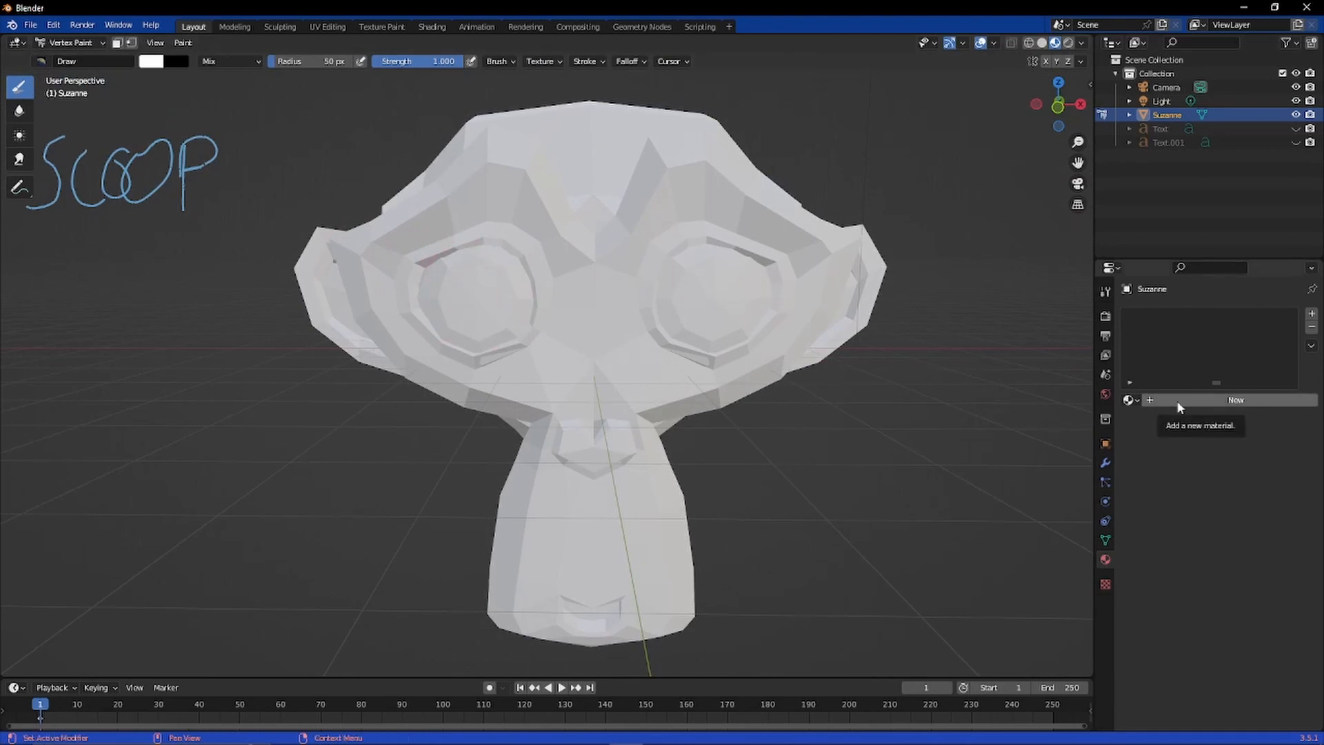
pyautogui.click(158, 64)
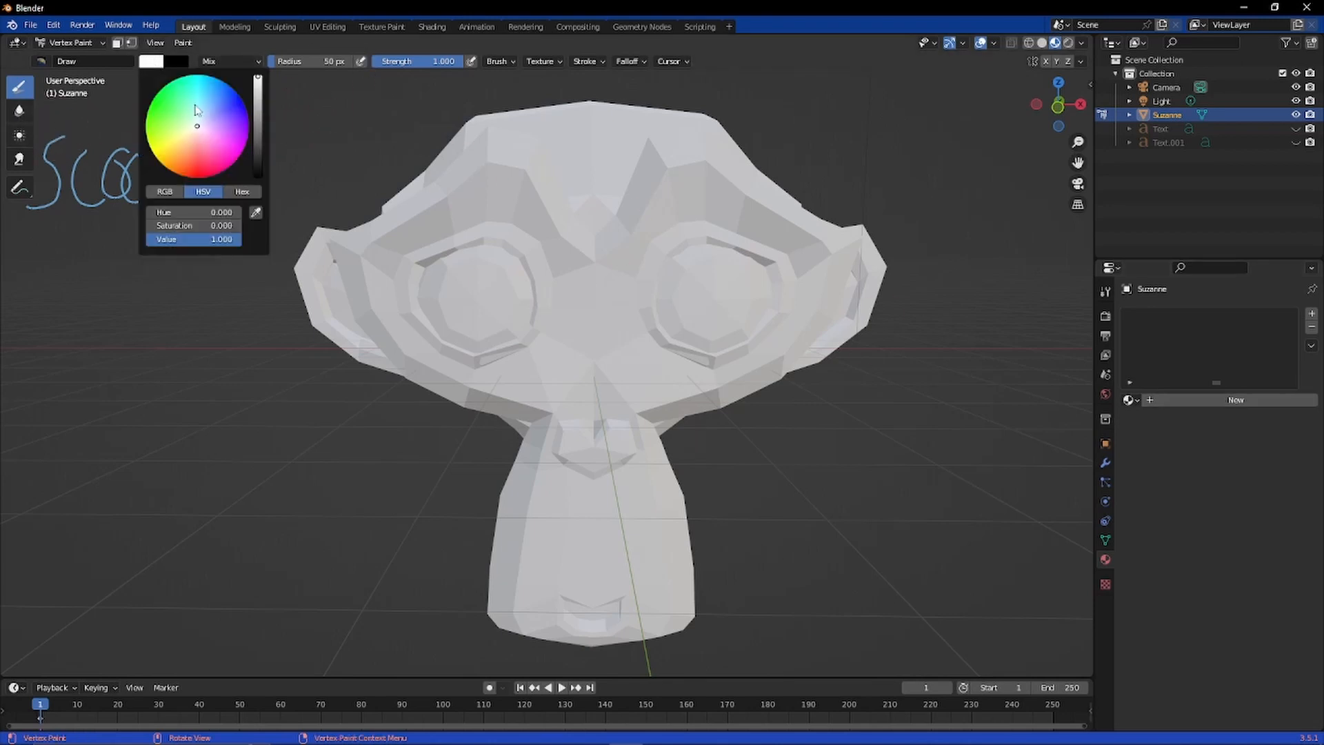
pyautogui.click(193, 104)
pyautogui.moveTo(192, 103); pyautogui.dragTo(174, 94)
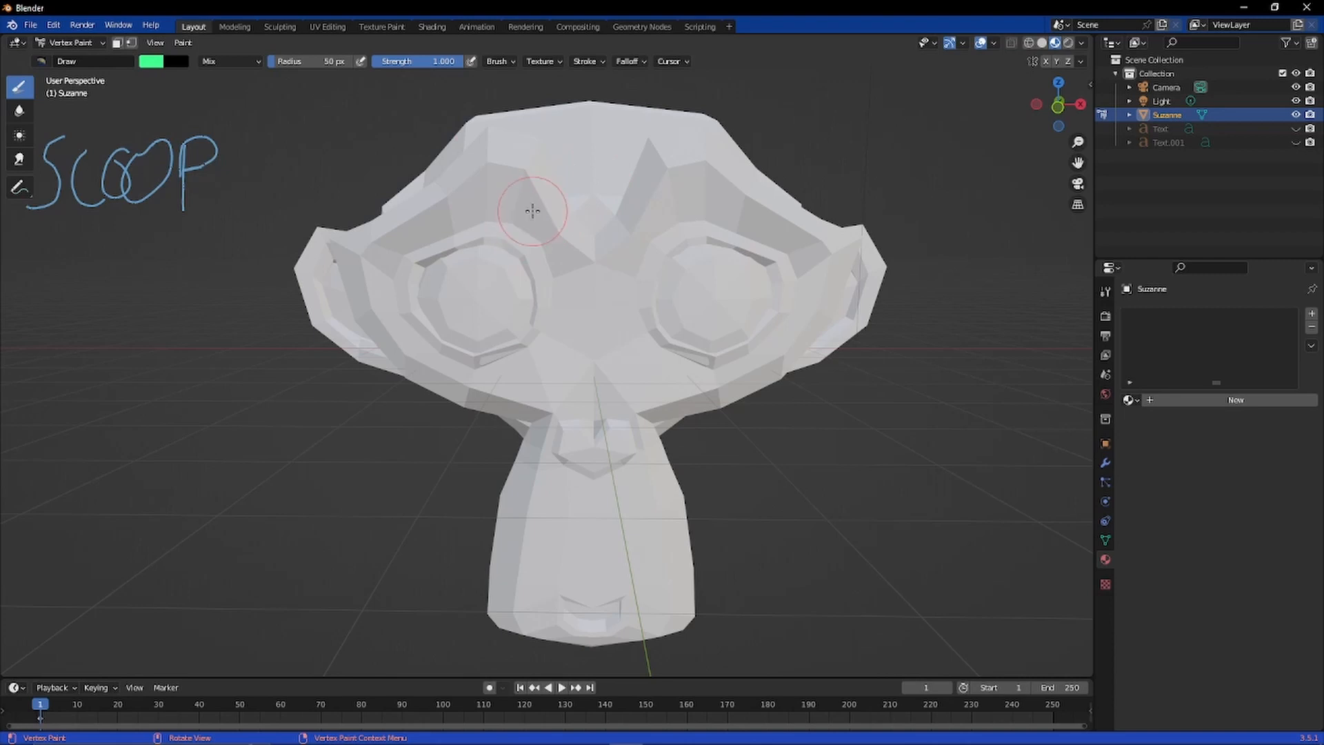
# Step: Show the monkey head in Rendered shading and set the Cycles render device to GPU Compute
pyautogui.click(1069, 43)
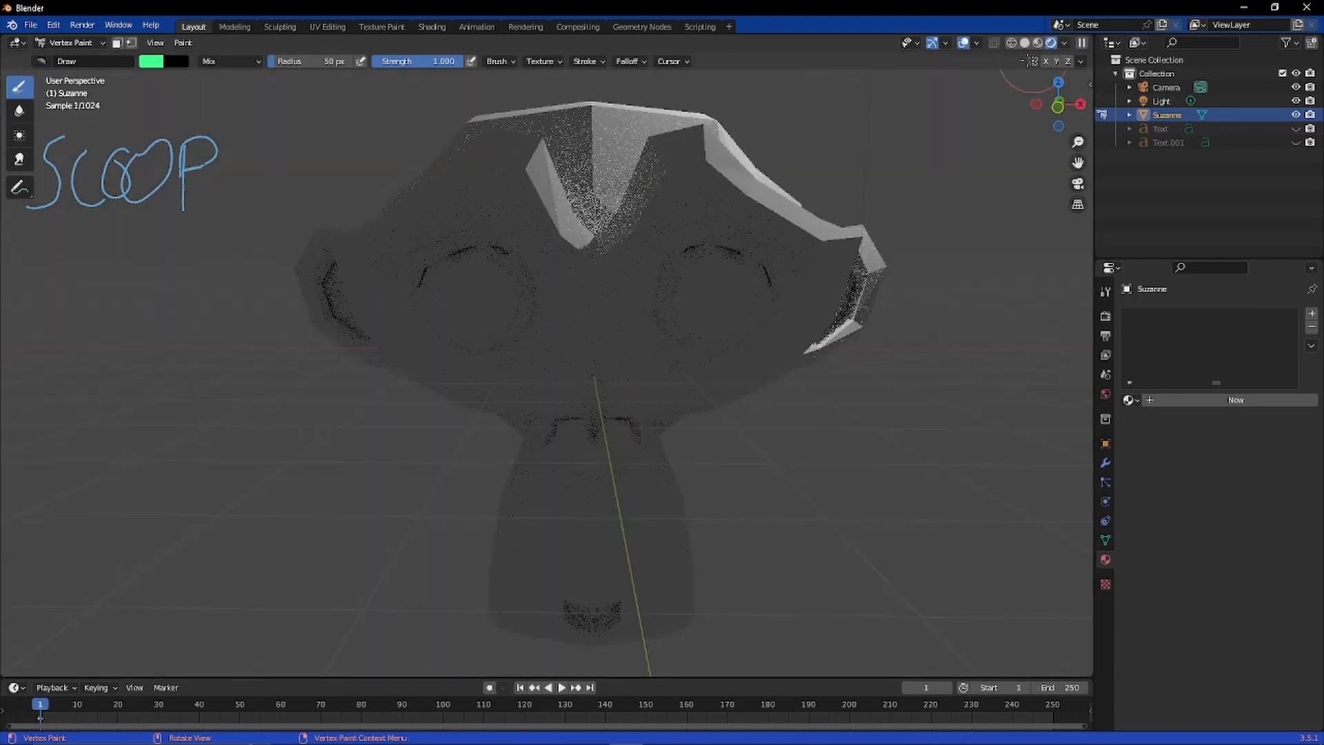
pyautogui.click(1105, 316)
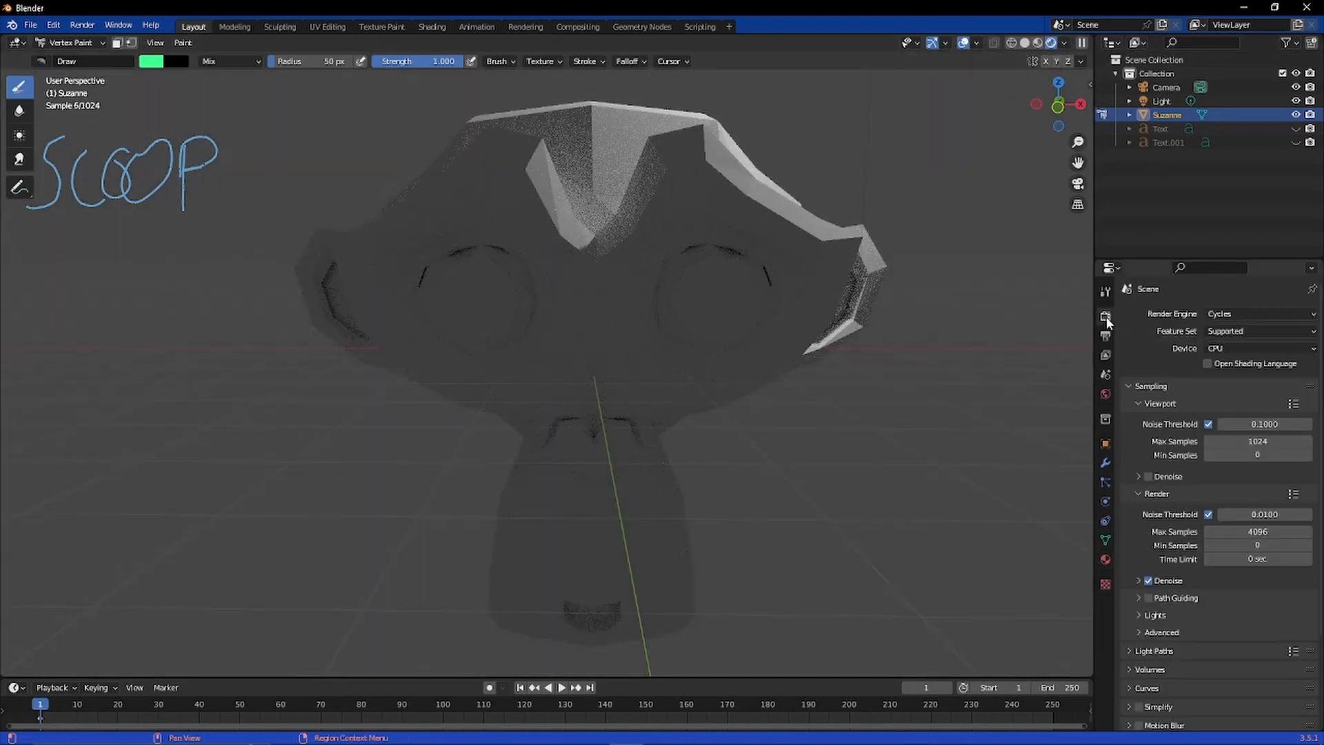
pyautogui.click(1228, 313)
pyautogui.click(1176, 347)
pyautogui.click(1228, 348)
pyautogui.click(1229, 379)
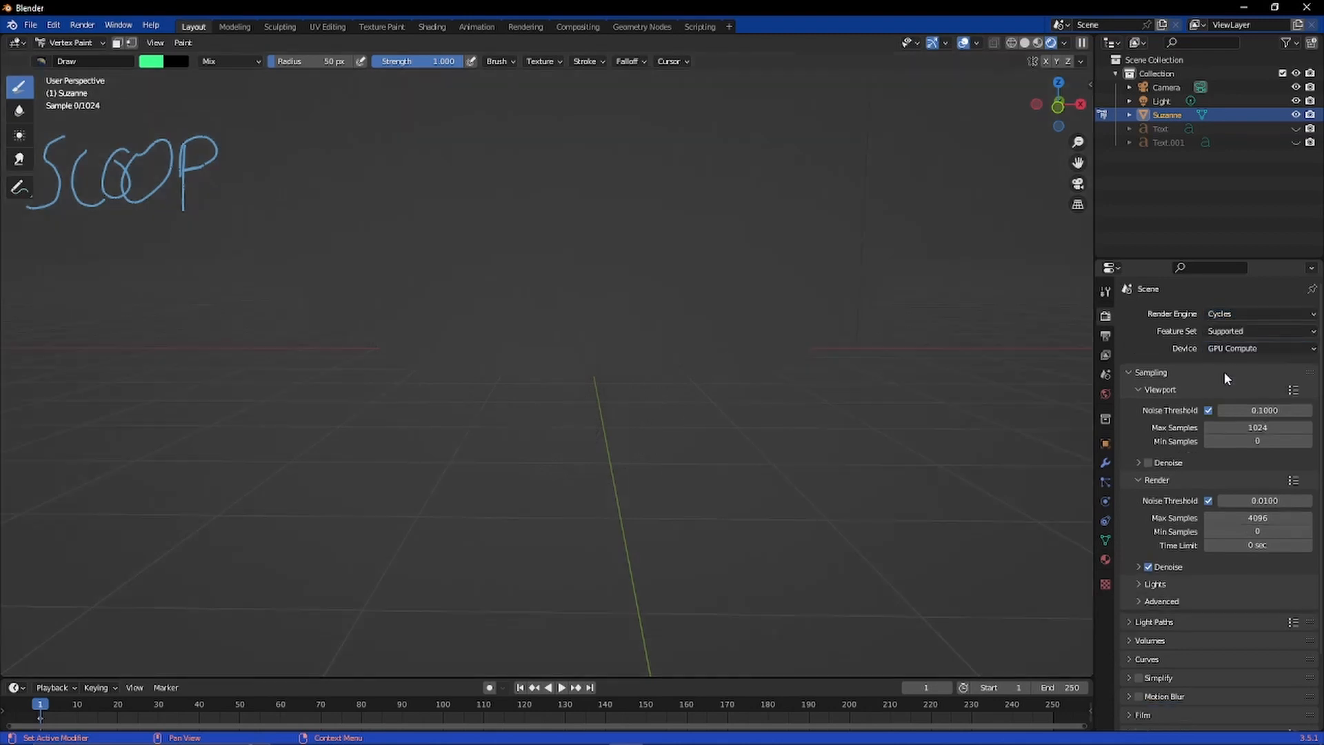
# Step: Select the scene's light and return the viewport to Material Preview shading
pyautogui.click(1163, 99)
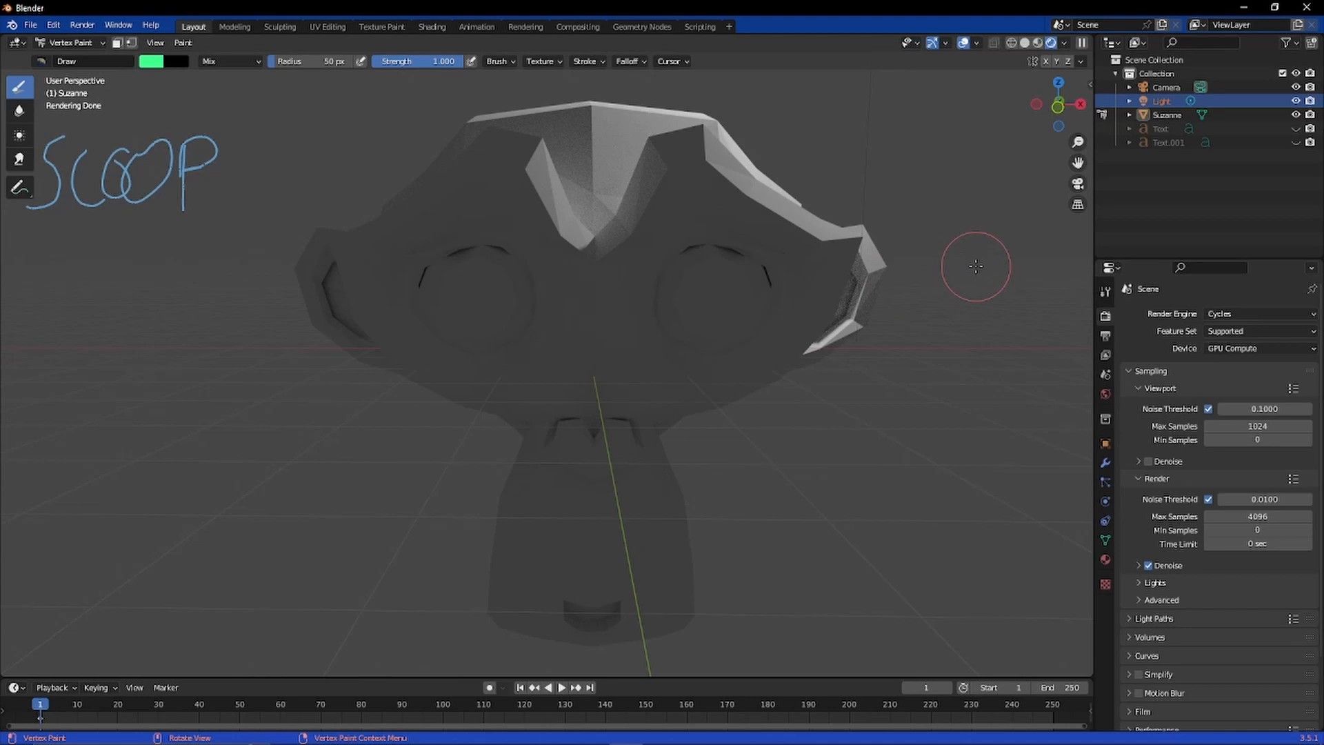
pyautogui.press('t')
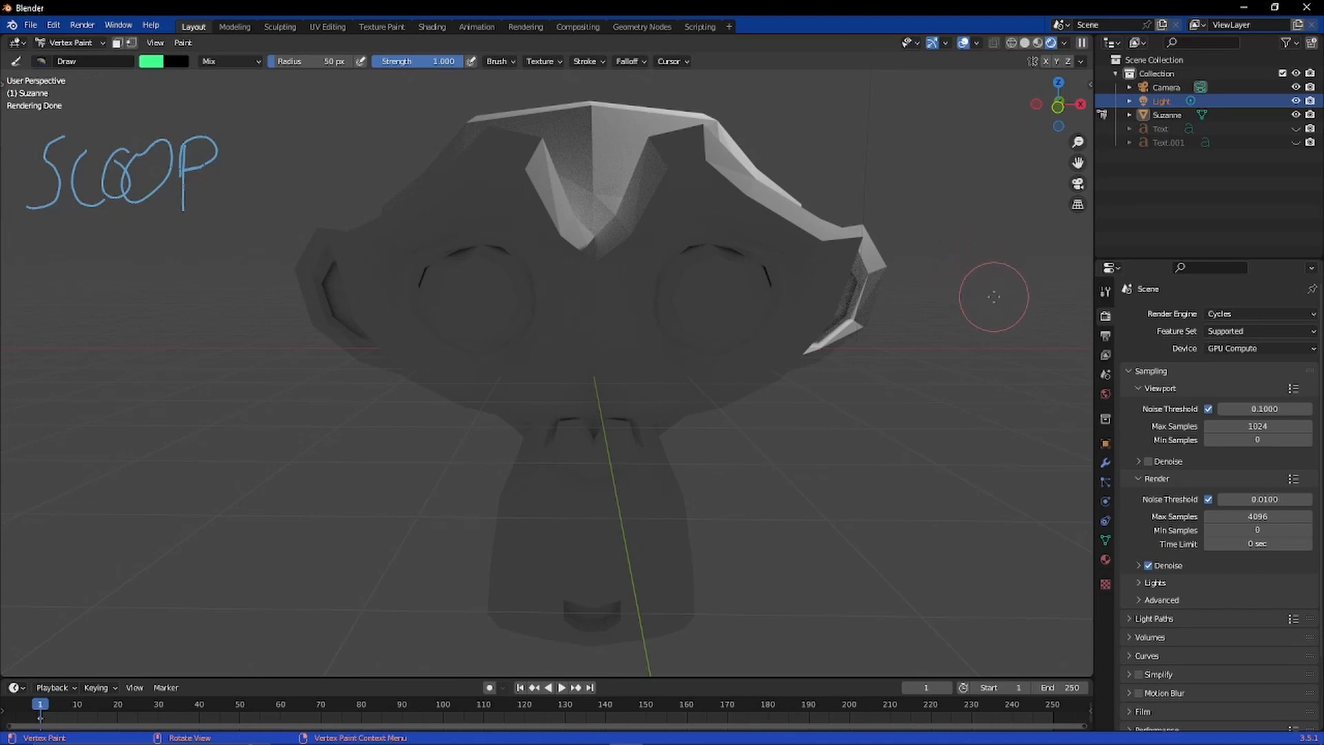
pyautogui.click(3, 80)
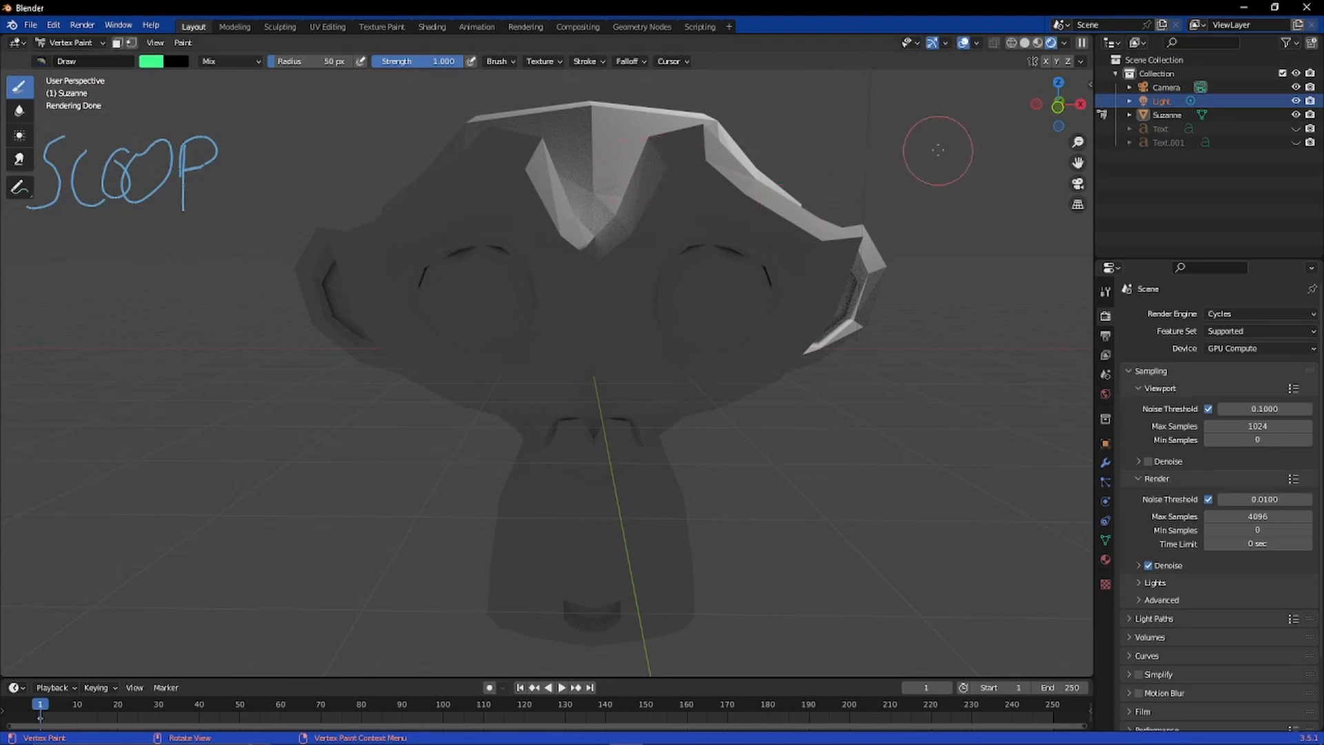
pyautogui.click(1038, 44)
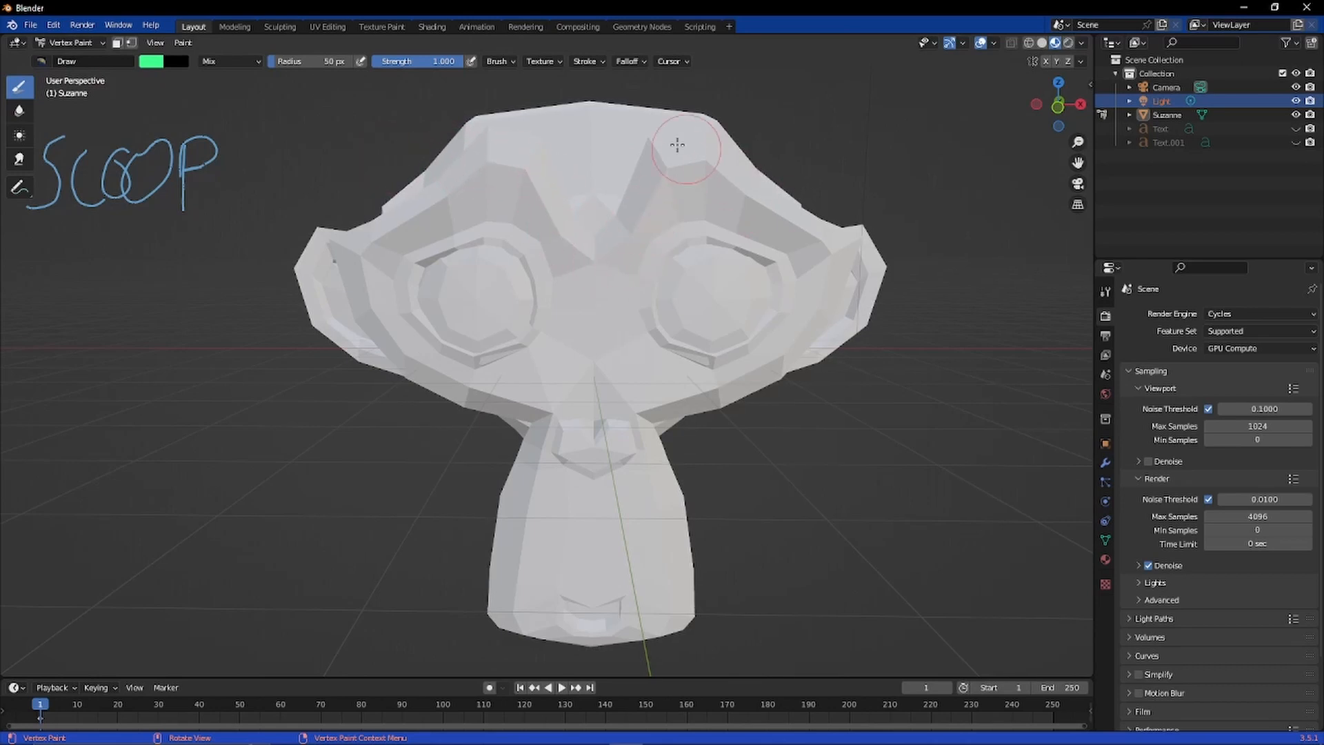
# Step: Compare the monkey head in Rendered and Material Preview shading from several angles, ending in Material Preview
pyautogui.moveTo(538, 220)
pyautogui.mouseDown(button='middle')
pyautogui.moveTo(591, 287)
pyautogui.moveTo(619, 235)
pyautogui.moveTo(618, 278)
pyautogui.moveTo(598, 272)
pyautogui.mouseUp(button='middle')
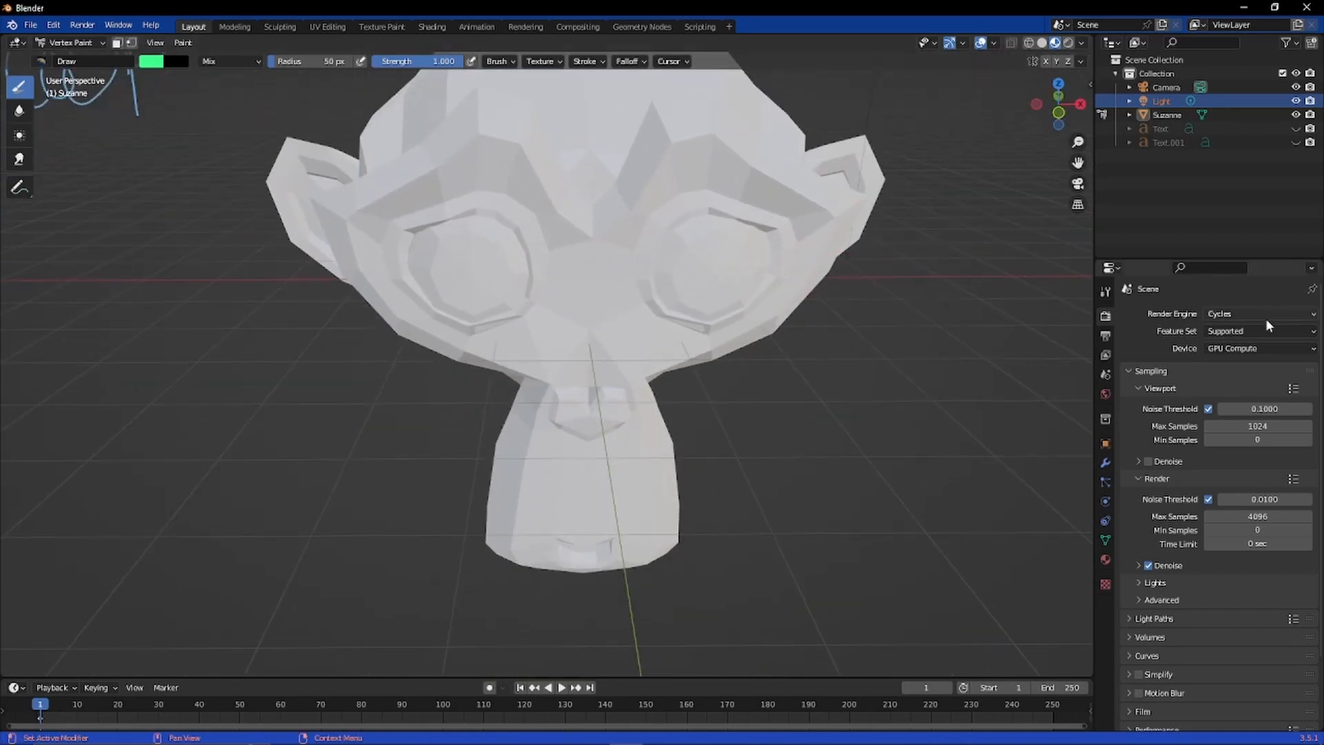
pyautogui.moveTo(562, 414)
pyautogui.mouseDown(button='middle')
pyautogui.moveTo(556, 349)
pyautogui.moveTo(488, 272)
pyautogui.mouseUp(button='middle')
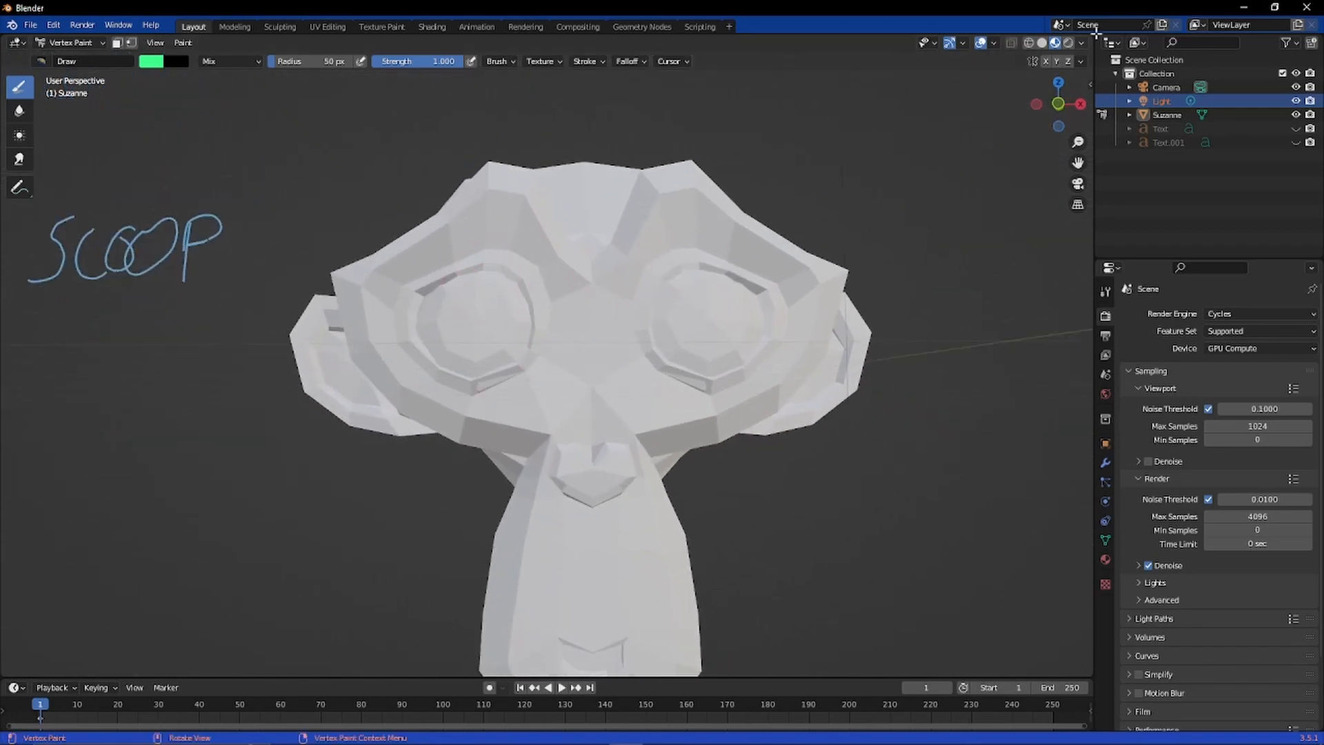
pyautogui.click(1067, 45)
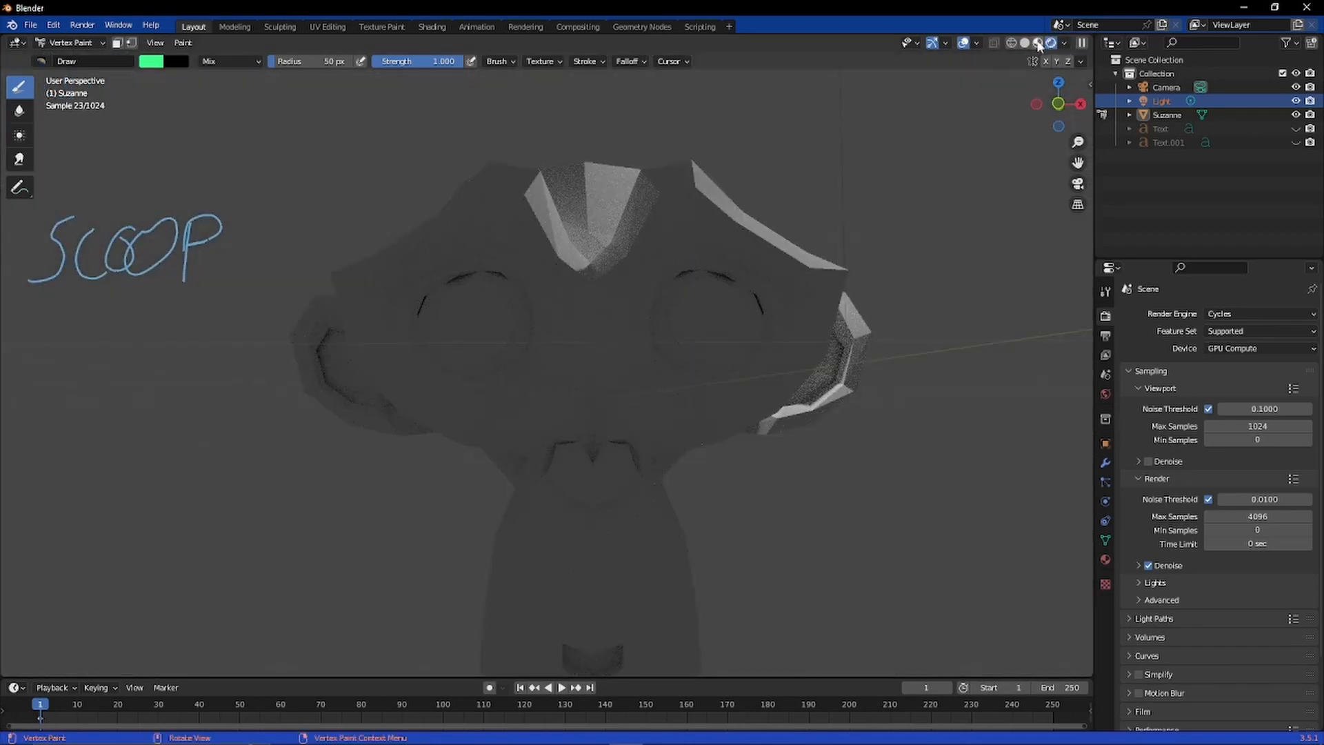
pyautogui.click(1054, 44)
pyautogui.moveTo(644, 242)
pyautogui.mouseDown(button='middle')
pyautogui.moveTo(645, 286)
pyautogui.moveTo(946, 139)
pyautogui.mouseUp(button='middle')
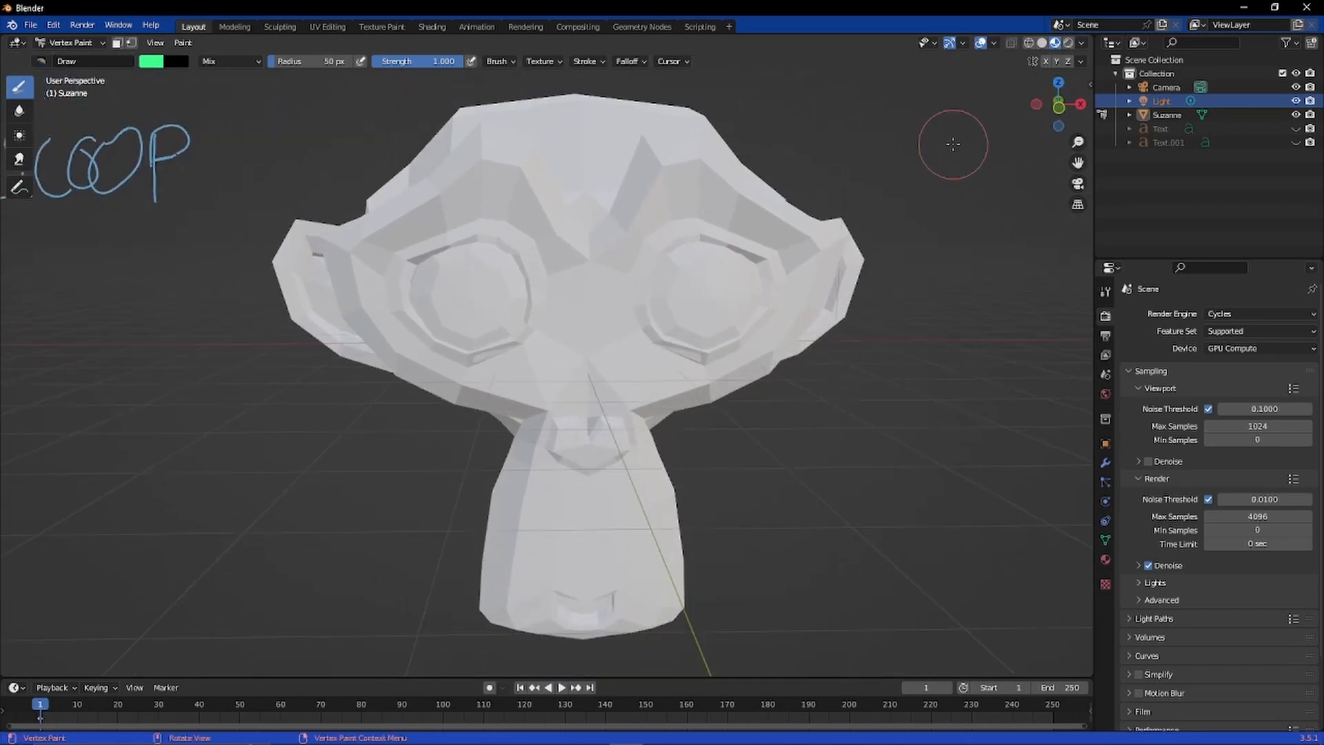
pyautogui.click(1068, 45)
pyautogui.moveTo(857, 200)
pyautogui.mouseDown(button='middle')
pyautogui.moveTo(812, 258)
pyautogui.moveTo(866, 201)
pyautogui.mouseUp(button='middle')
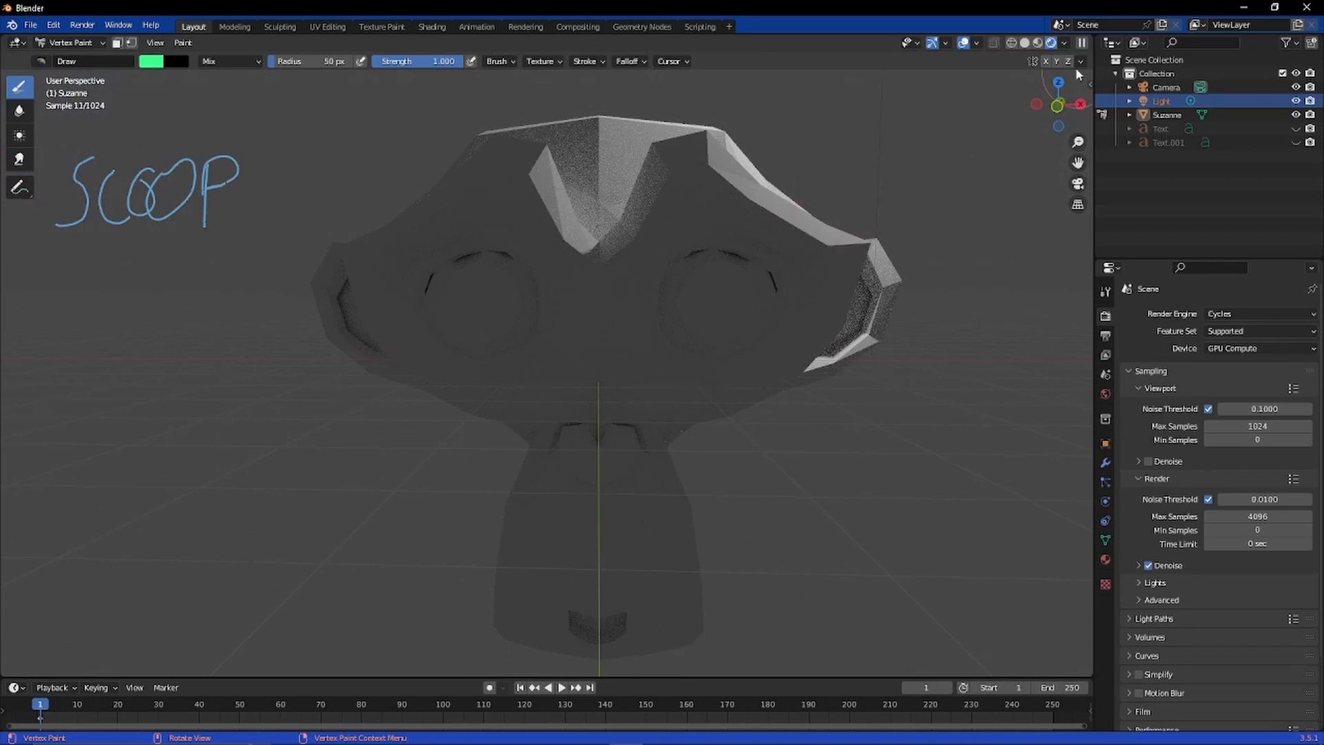
pyautogui.click(1039, 43)
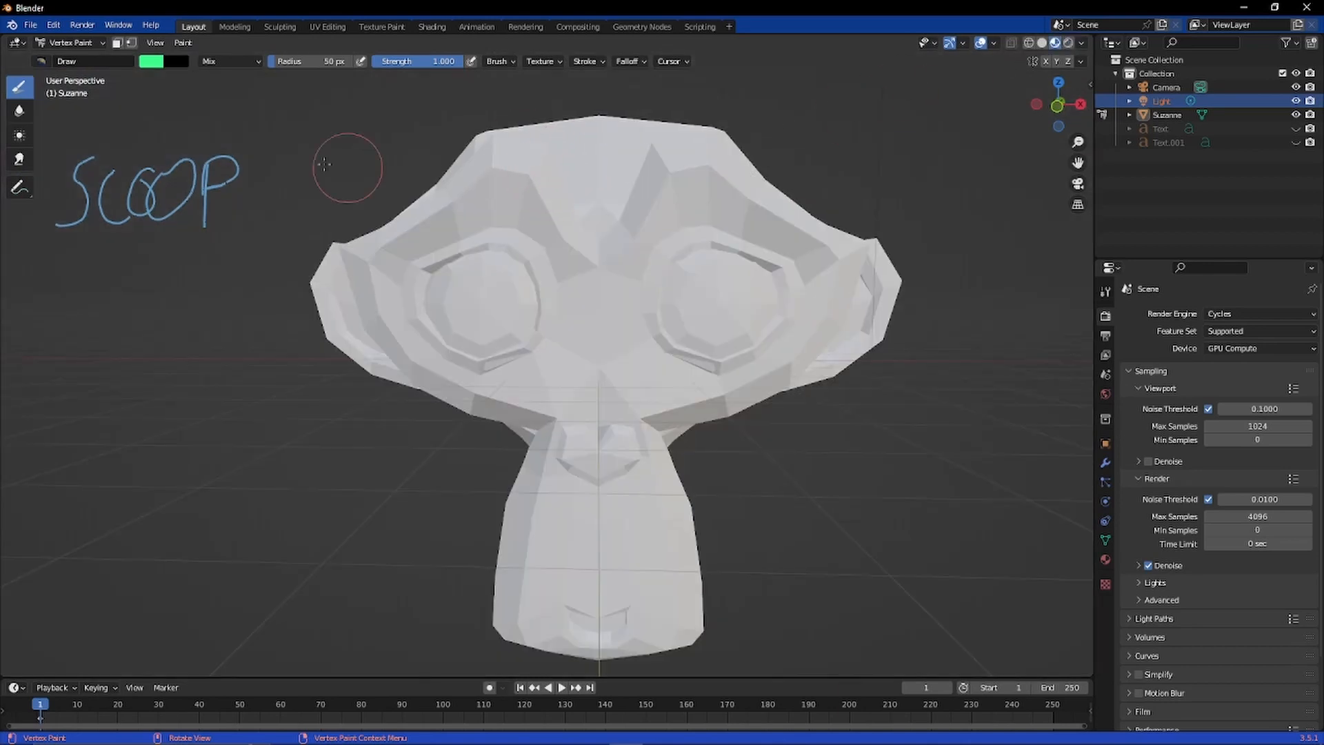
# Step: Inspect the Draw brush's primary and secondary colours, keep the secondary black, and set the primary to white
pyautogui.click(153, 63)
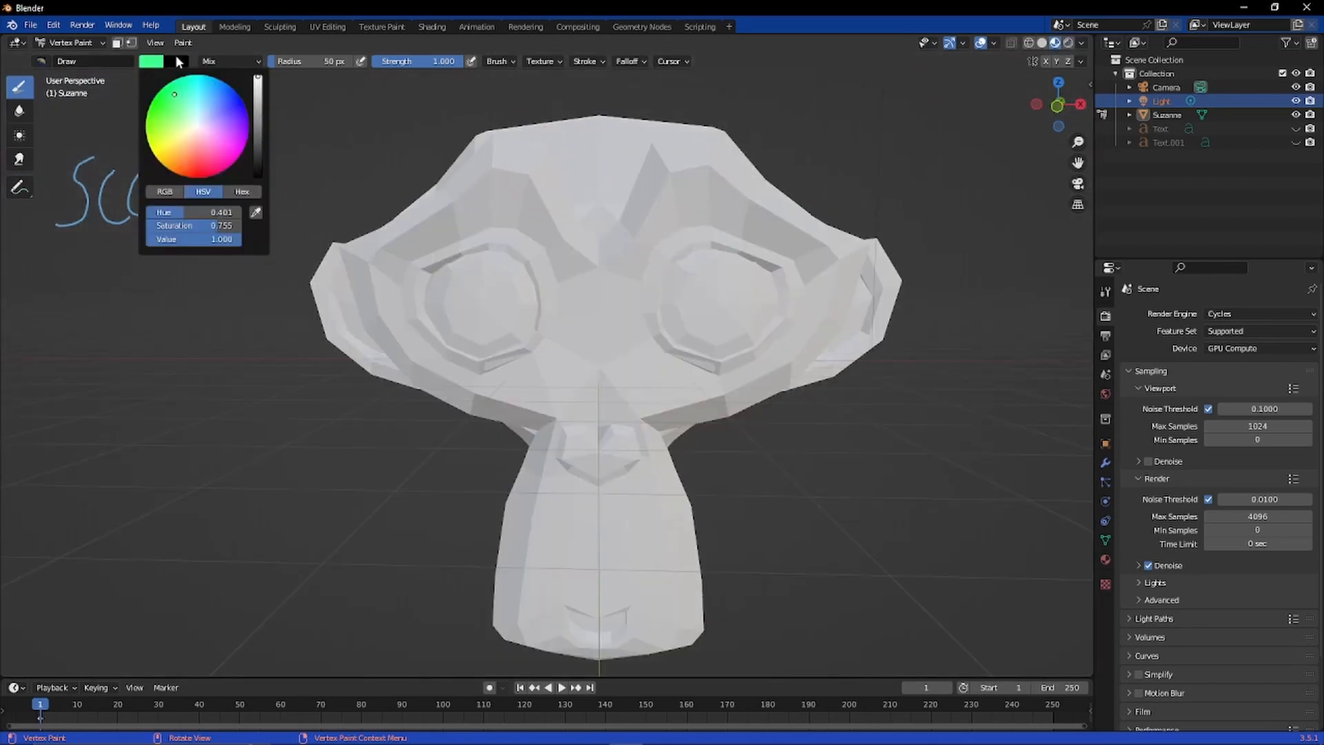
pyautogui.click(177, 62)
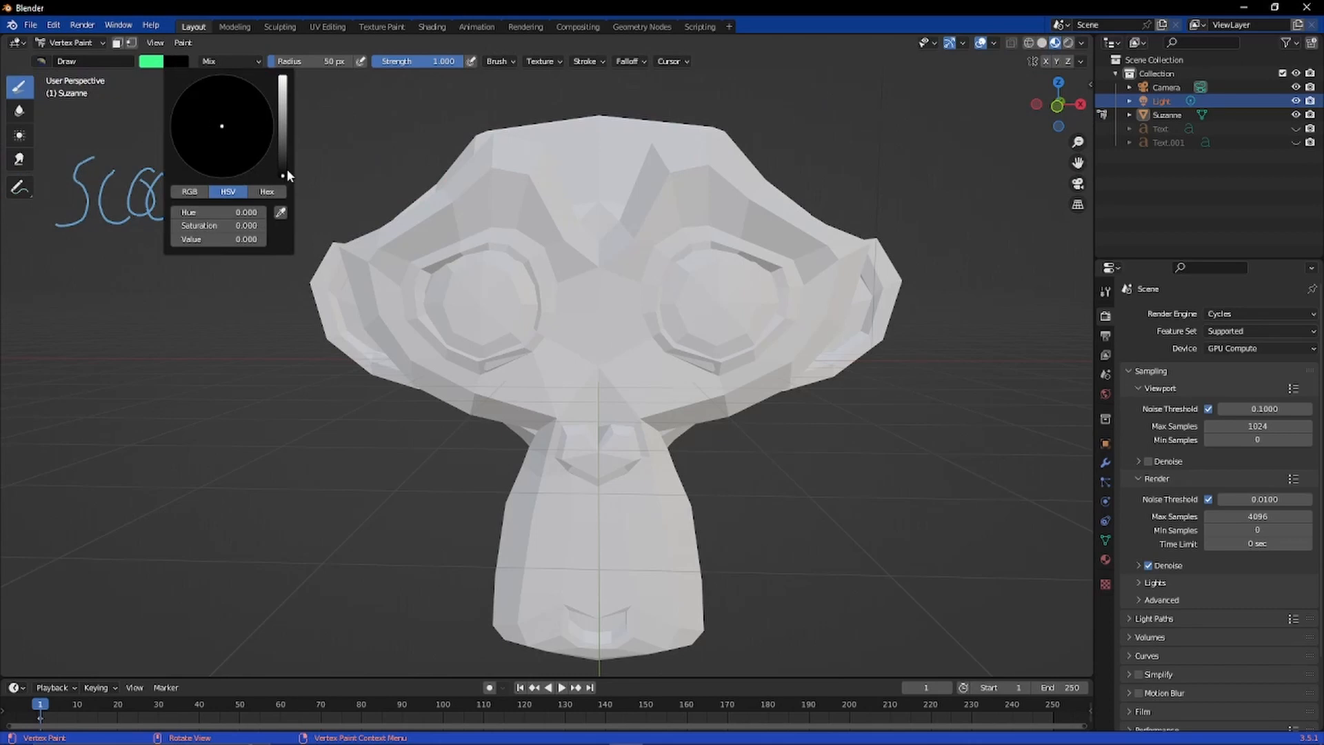
pyautogui.moveTo(284, 172)
pyautogui.mouseDown()
pyautogui.moveTo(284, 125)
pyautogui.moveTo(283, 177)
pyautogui.mouseUp()
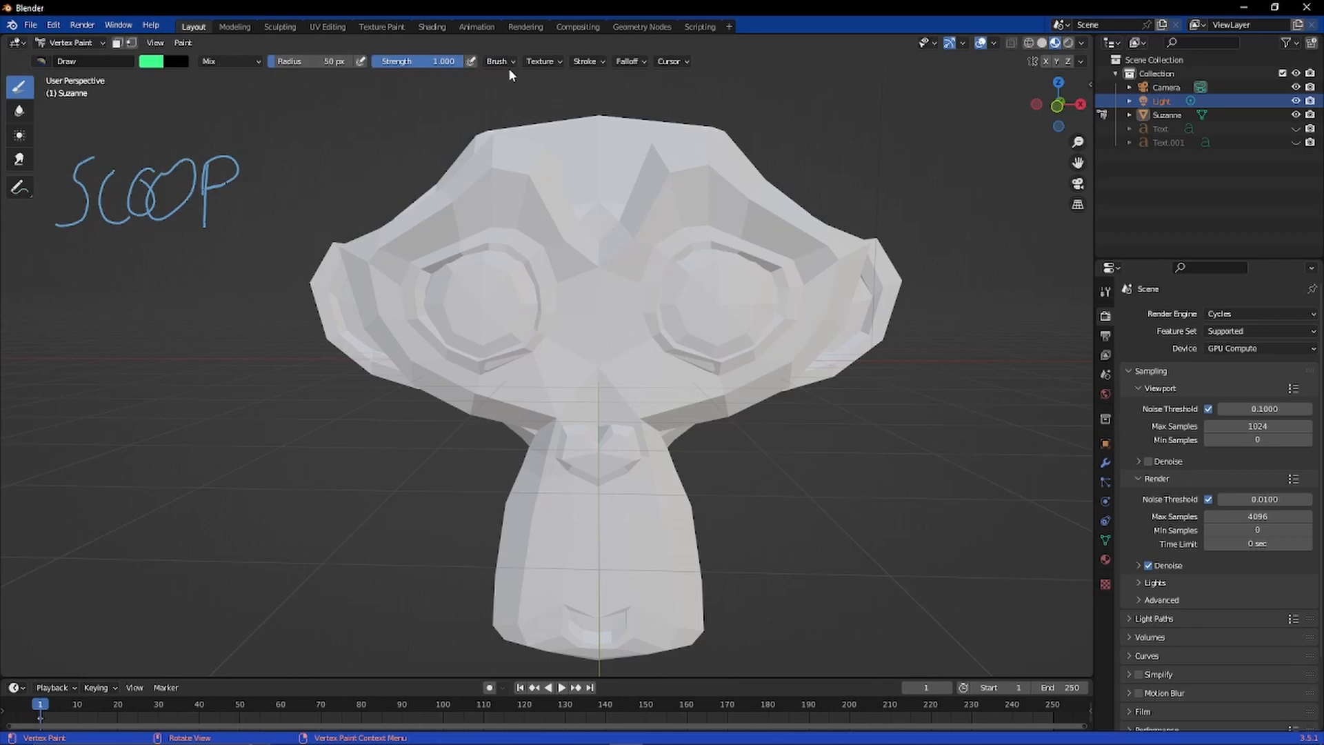
pyautogui.click(151, 63)
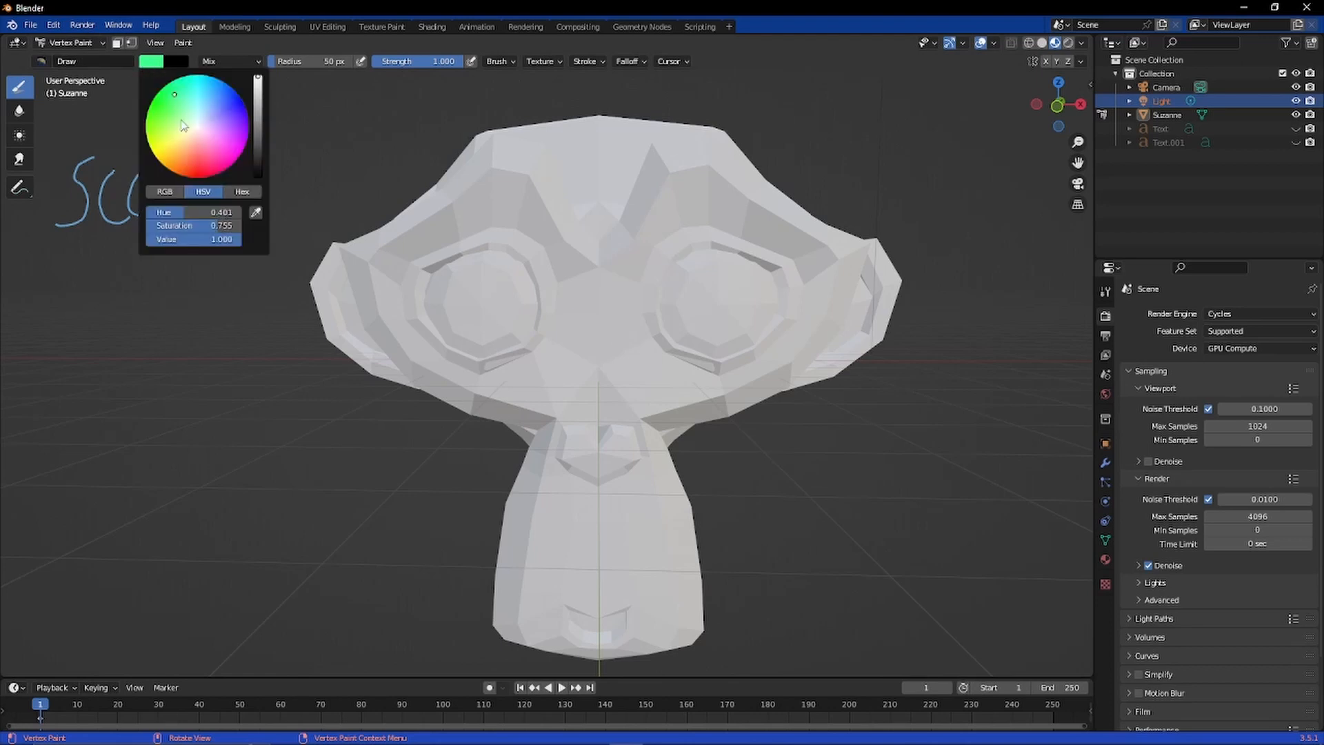
pyautogui.moveTo(178, 95); pyautogui.dragTo(199, 125)
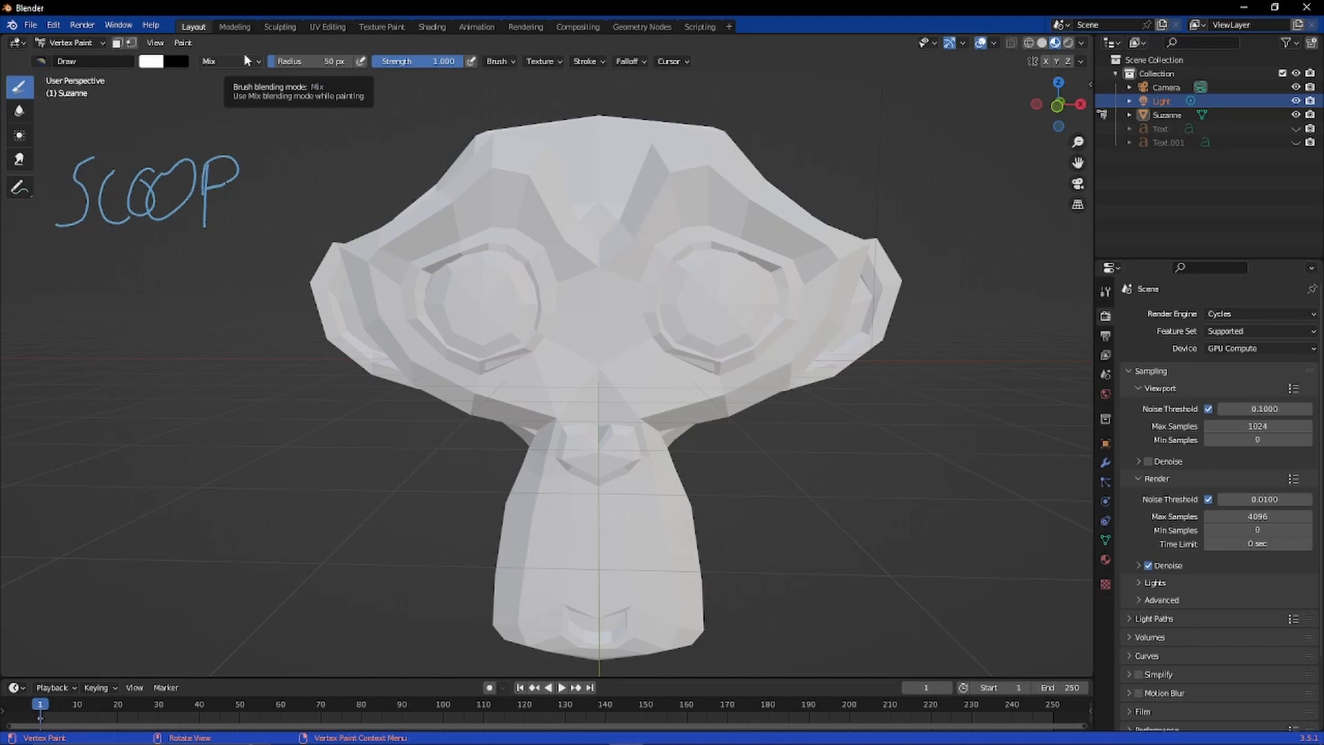
# Step: Look through the monkey's modifier, particle, constraint, data, material and texture properties, and show the Draw brush's tool settings
pyautogui.click(1107, 464)
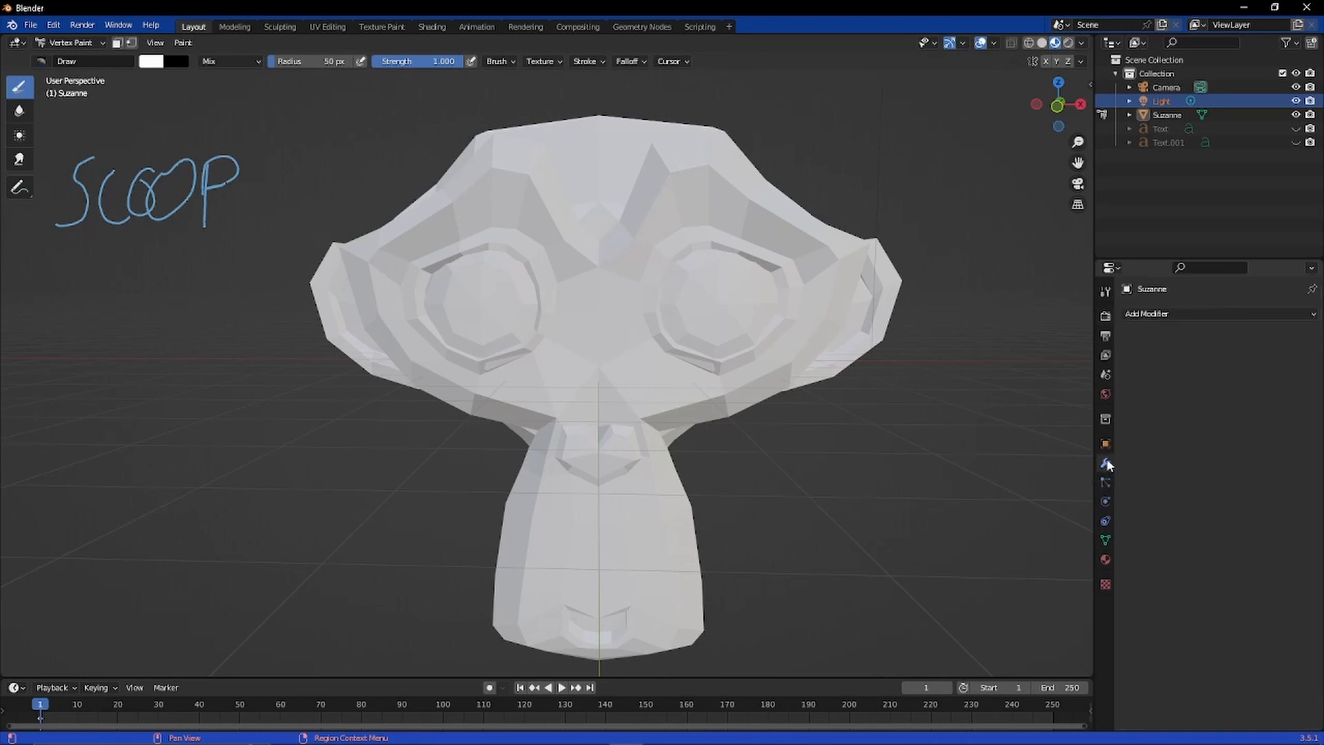
pyautogui.click(1104, 482)
pyautogui.click(1106, 521)
pyautogui.click(1106, 540)
pyautogui.click(1106, 559)
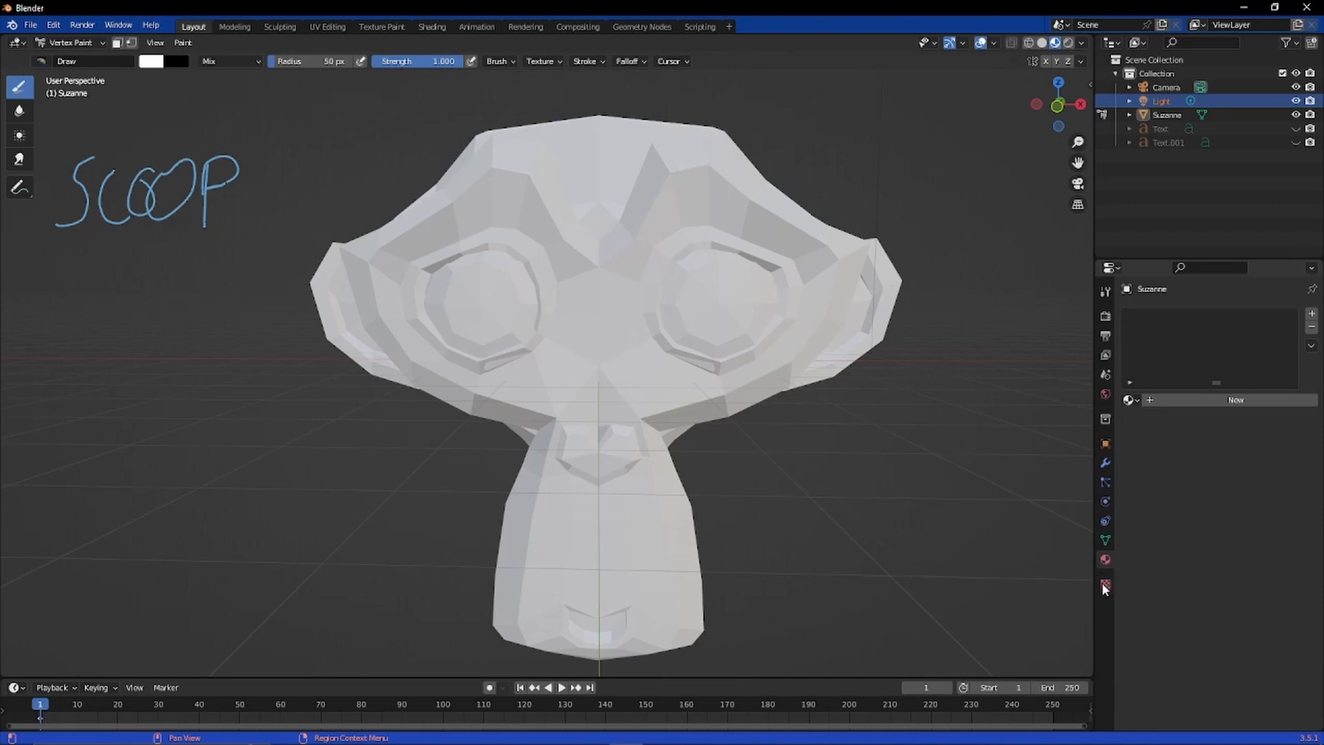
pyautogui.click(1106, 585)
pyautogui.click(1106, 292)
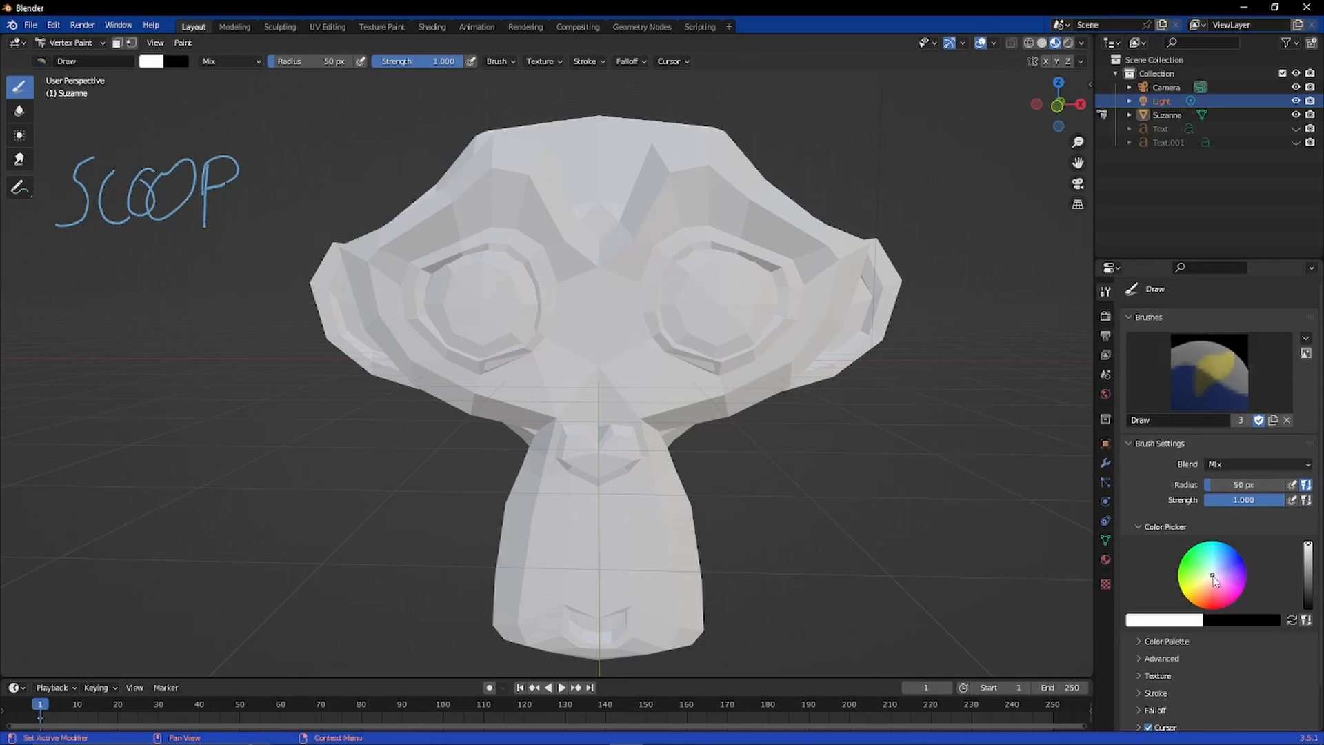
# Step: Set the vertex paint brush colour to a bright turquoise green
pyautogui.click(1203, 553)
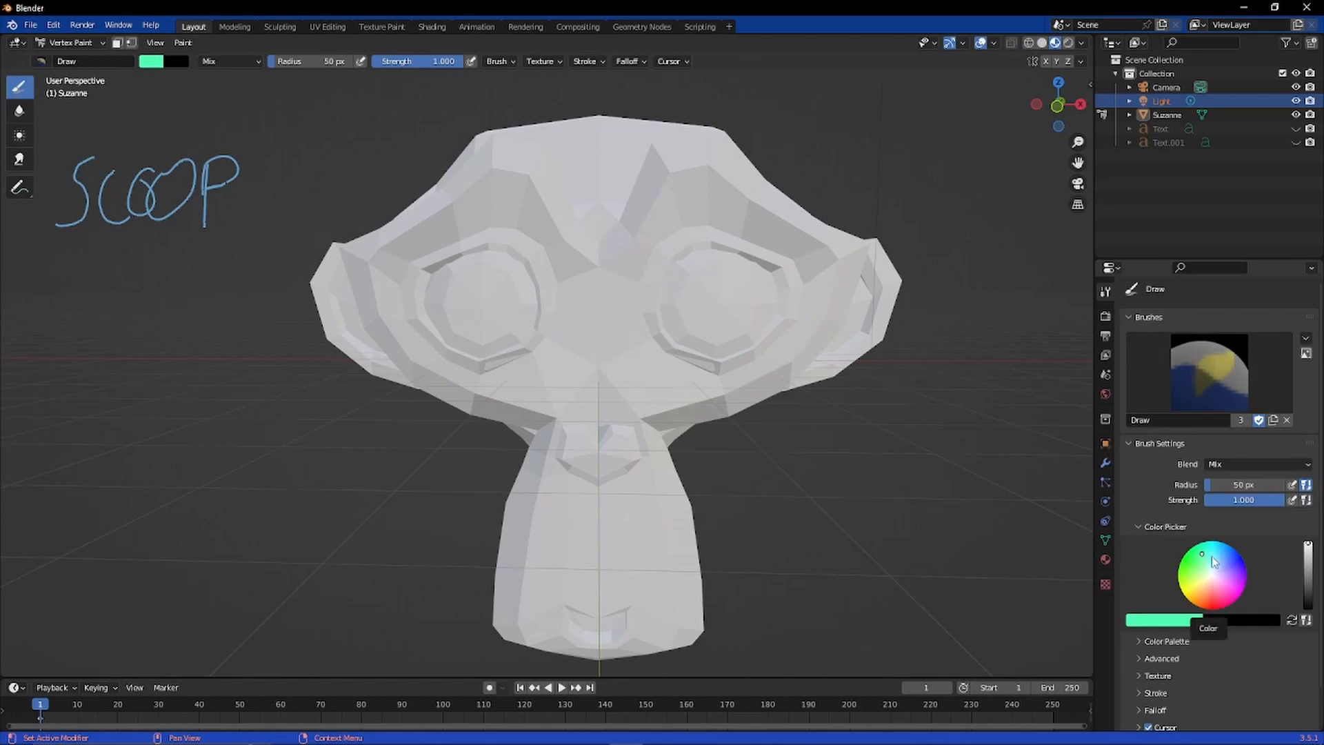
pyautogui.moveTo(1203, 553); pyautogui.dragTo(1202, 548)
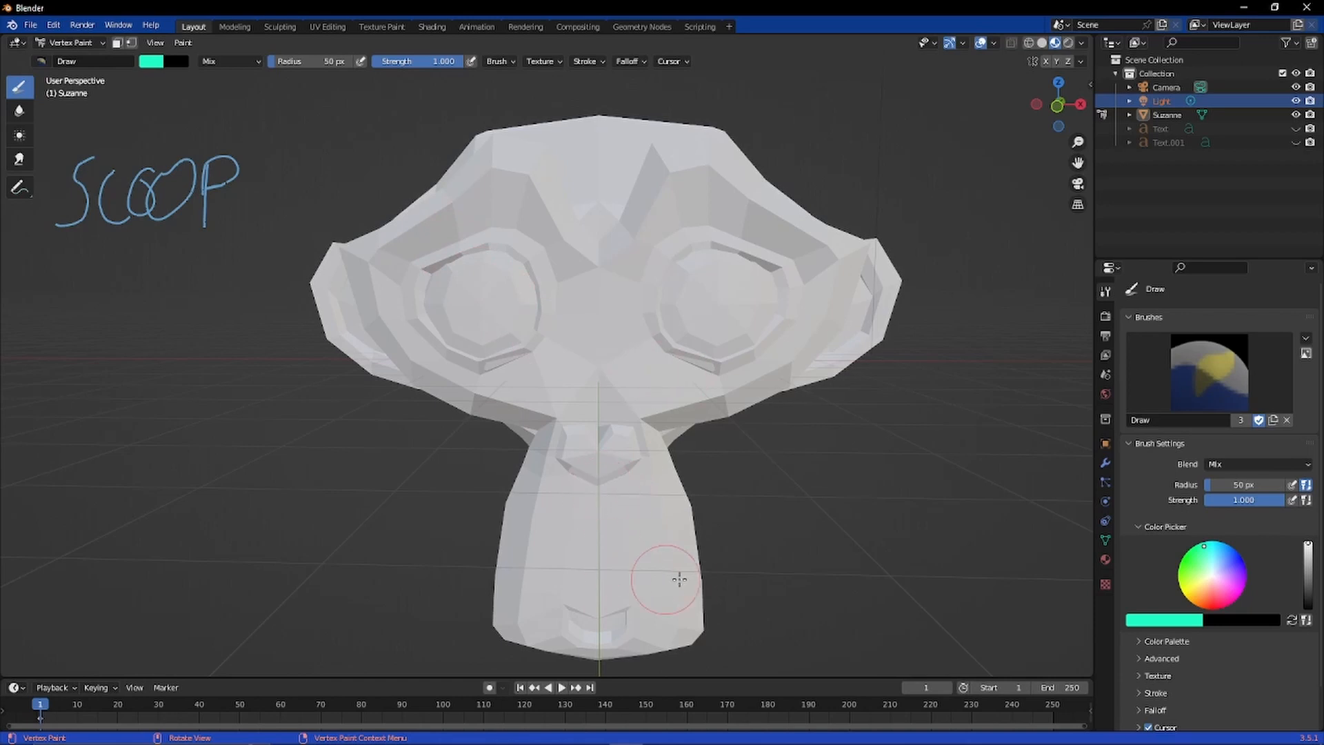
pyautogui.moveTo(676, 582)
pyautogui.mouseDown(button='middle')
pyautogui.moveTo(643, 546)
pyautogui.moveTo(605, 542)
pyautogui.mouseUp(button='middle')
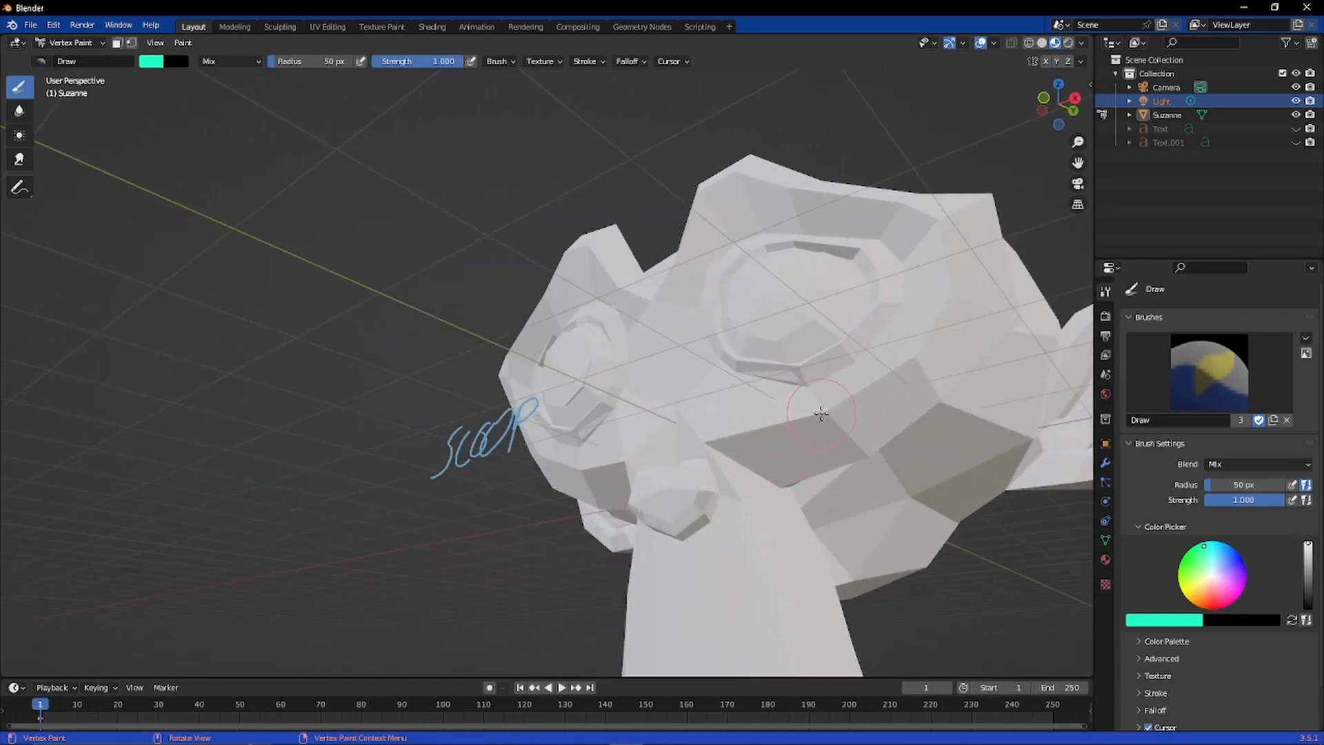
pyautogui.moveTo(685, 452); pyautogui.dragTo(747, 551, button='middle')
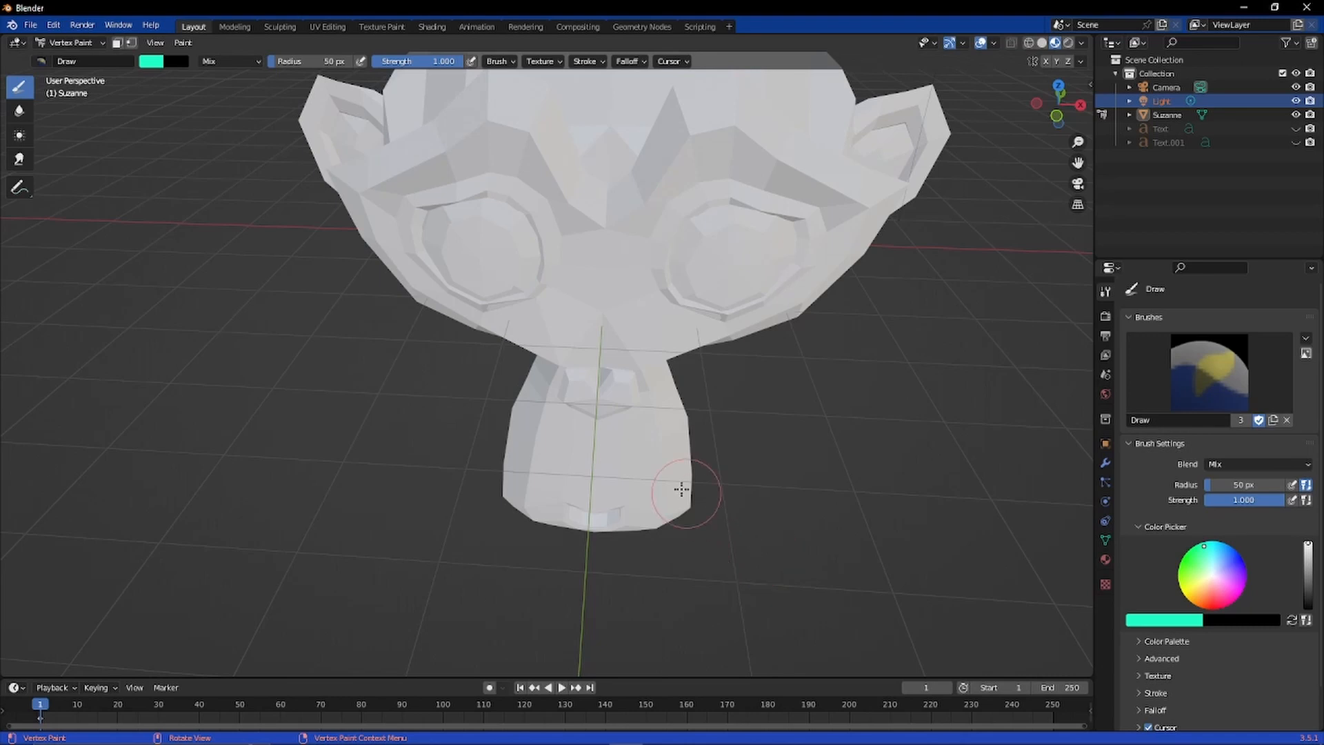
pyautogui.moveTo(632, 420); pyautogui.dragTo(641, 405, button='middle')
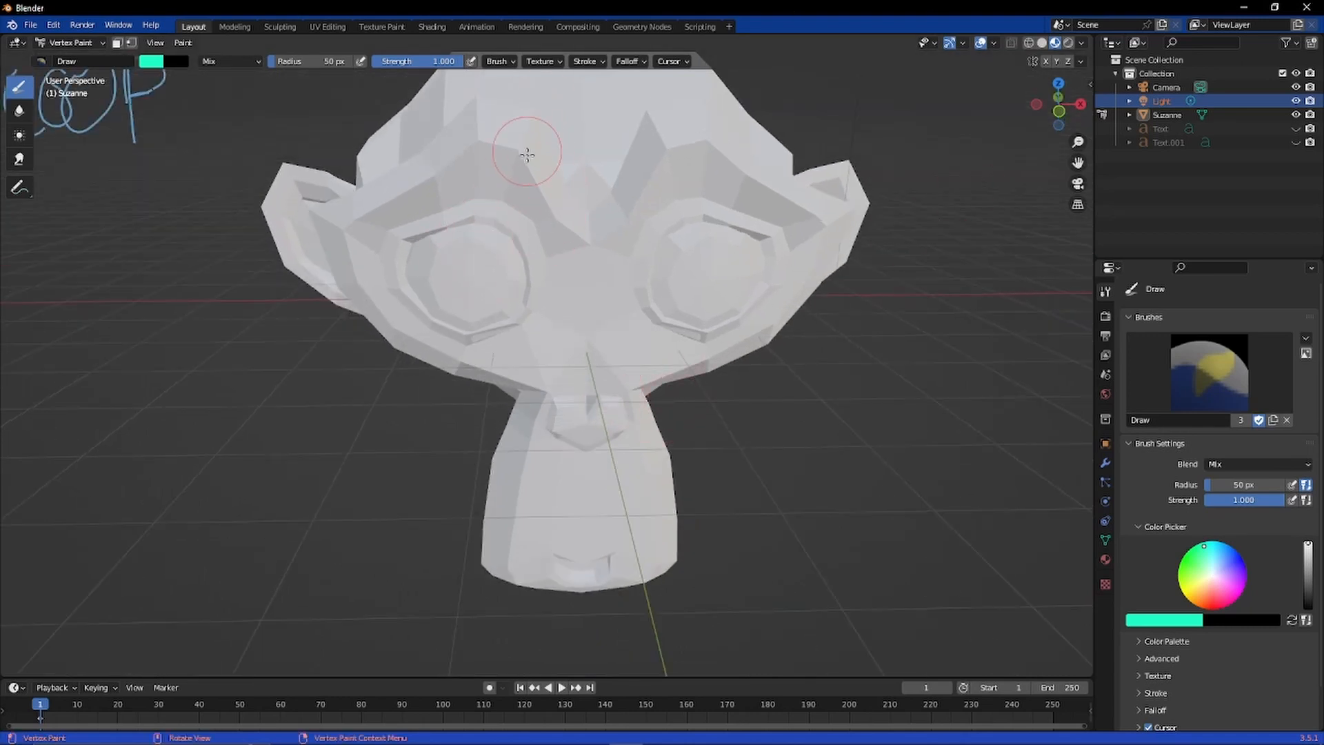
# Step: Examine Suzanne's mesh in Edit Mode and look over the head from several angles in Vertex Paint mode
pyautogui.press('Tab')
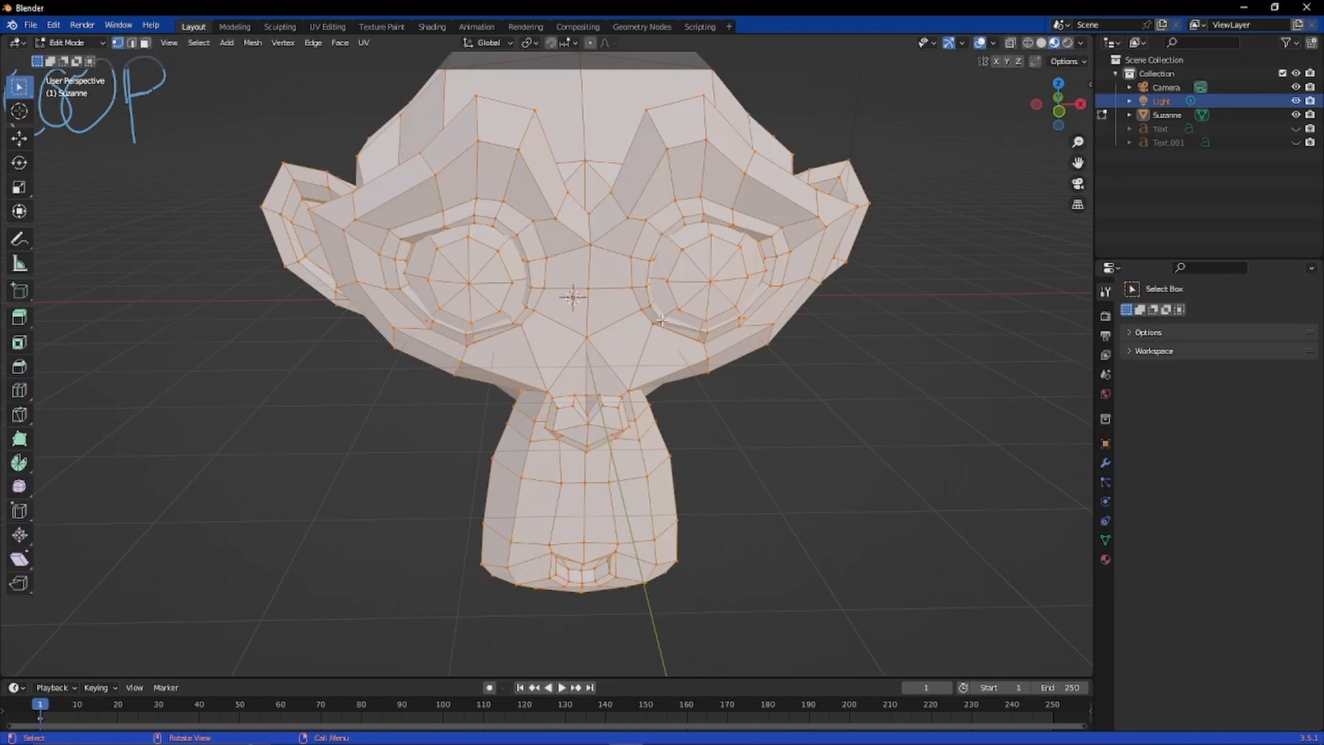
pyautogui.hotkey('ctrl', 'Tab')
pyautogui.click(679, 245)
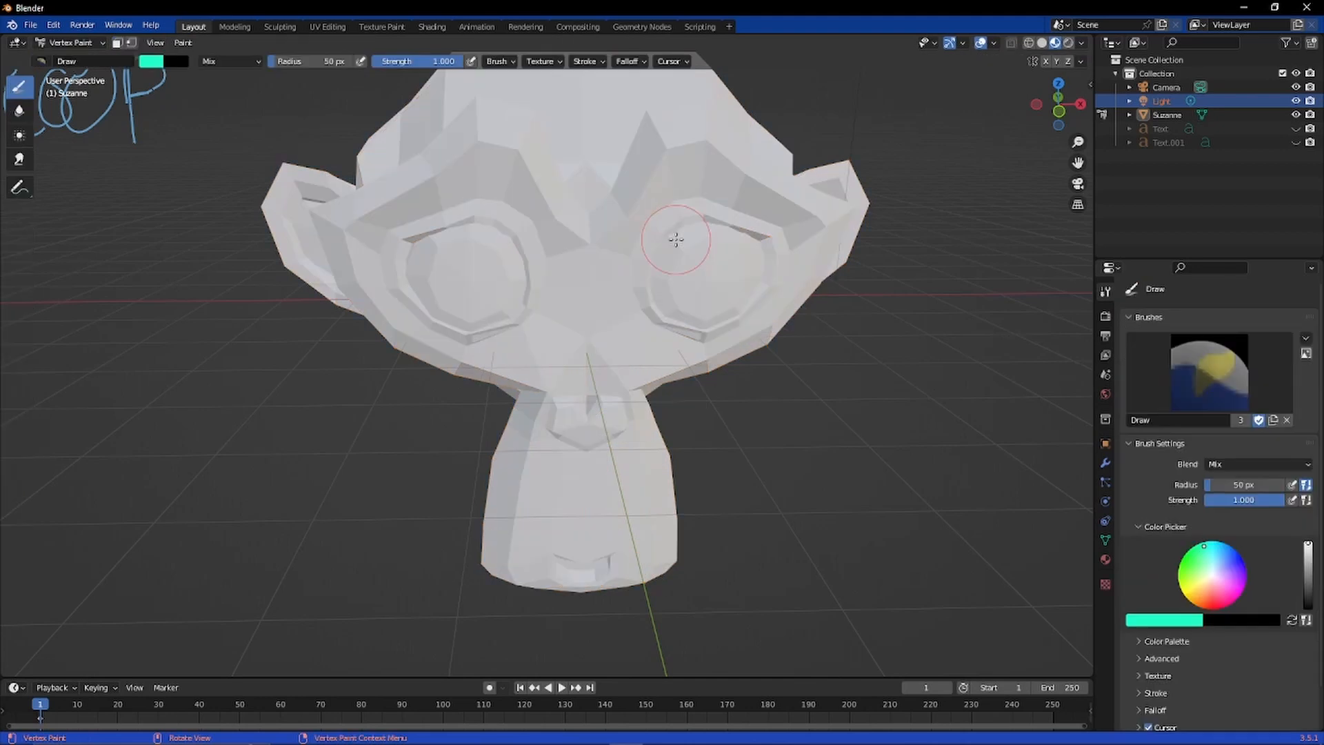
pyautogui.moveTo(650, 228); pyautogui.dragTo(651, 242, button='middle')
pyautogui.scroll(-3, 564, 195)
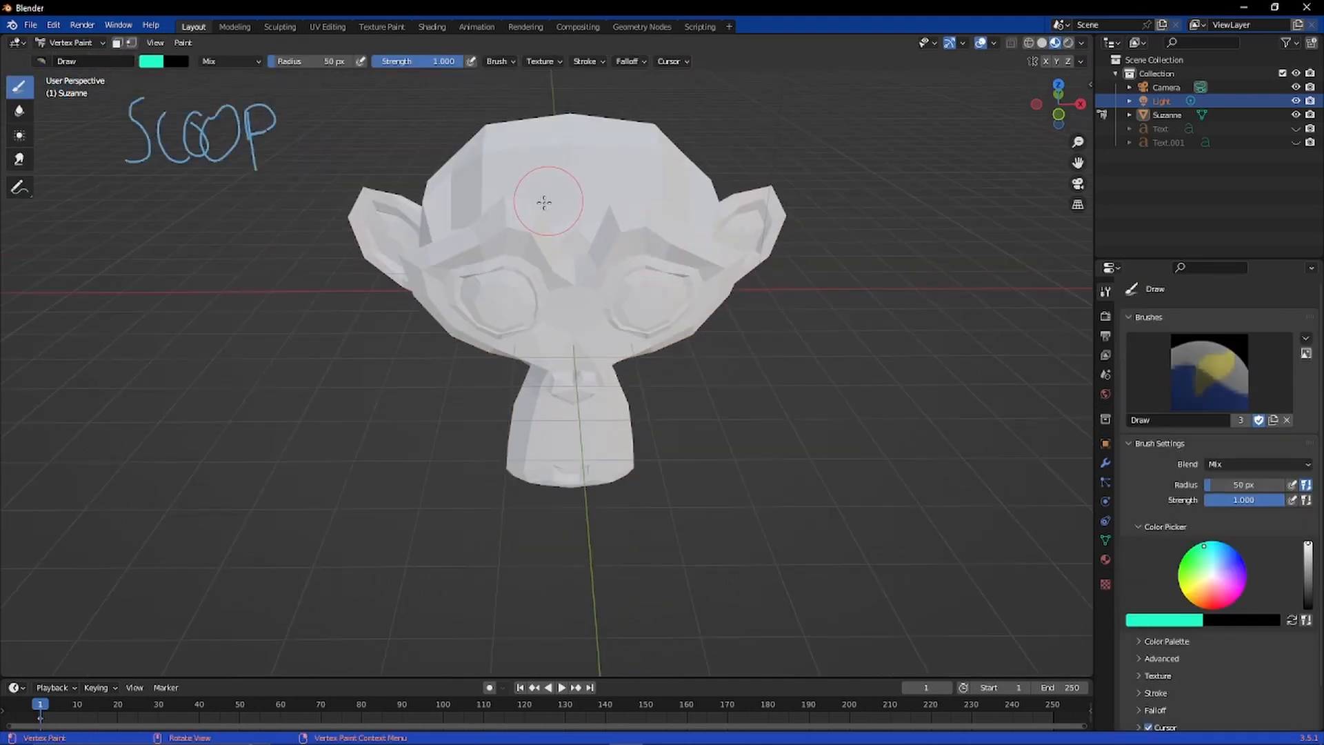
pyautogui.moveTo(642, 151)
pyautogui.mouseDown(button='middle')
pyautogui.moveTo(624, 207)
pyautogui.moveTo(650, 304)
pyautogui.moveTo(626, 327)
pyautogui.mouseUp(button='middle')
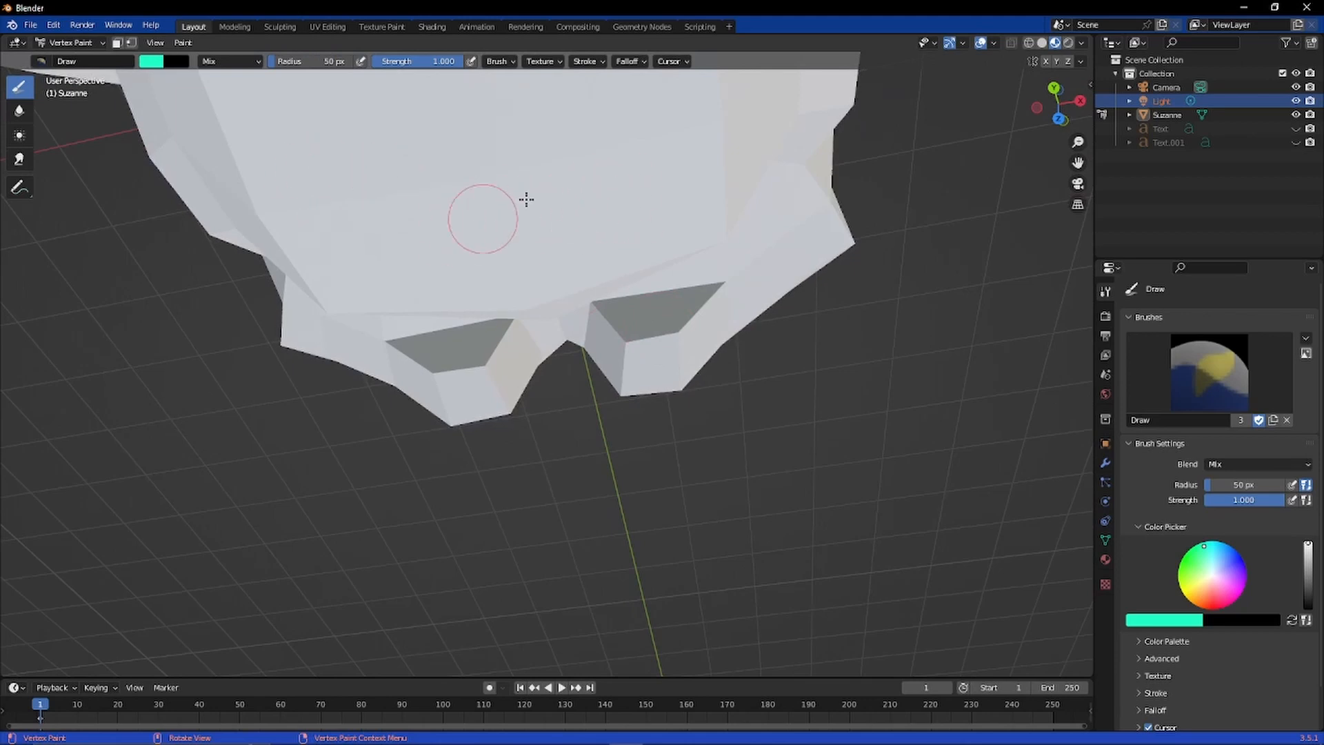
pyautogui.moveTo(585, 237)
pyautogui.mouseDown(button='middle')
pyautogui.moveTo(600, 89)
pyautogui.moveTo(522, 593)
pyautogui.mouseUp(button='middle')
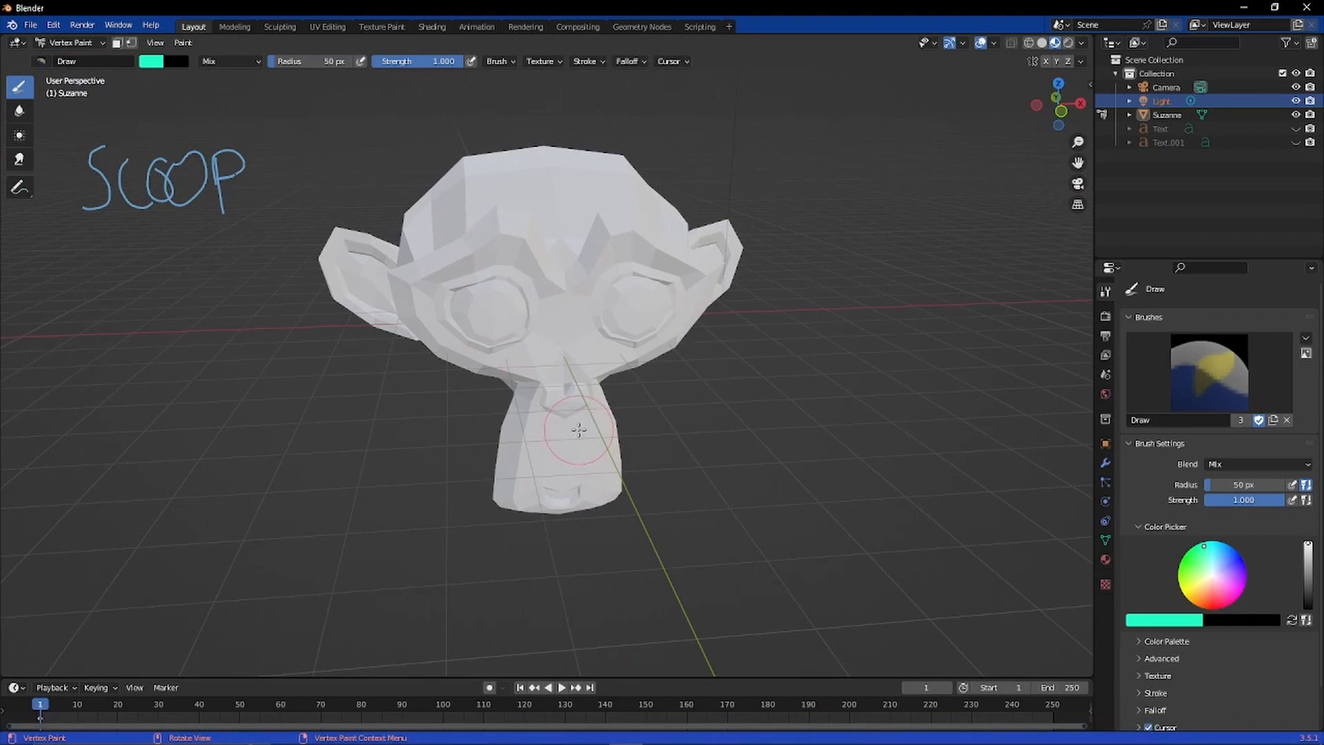
pyautogui.scroll(-2, 553, 387)
pyautogui.scroll(3, 556, 394)
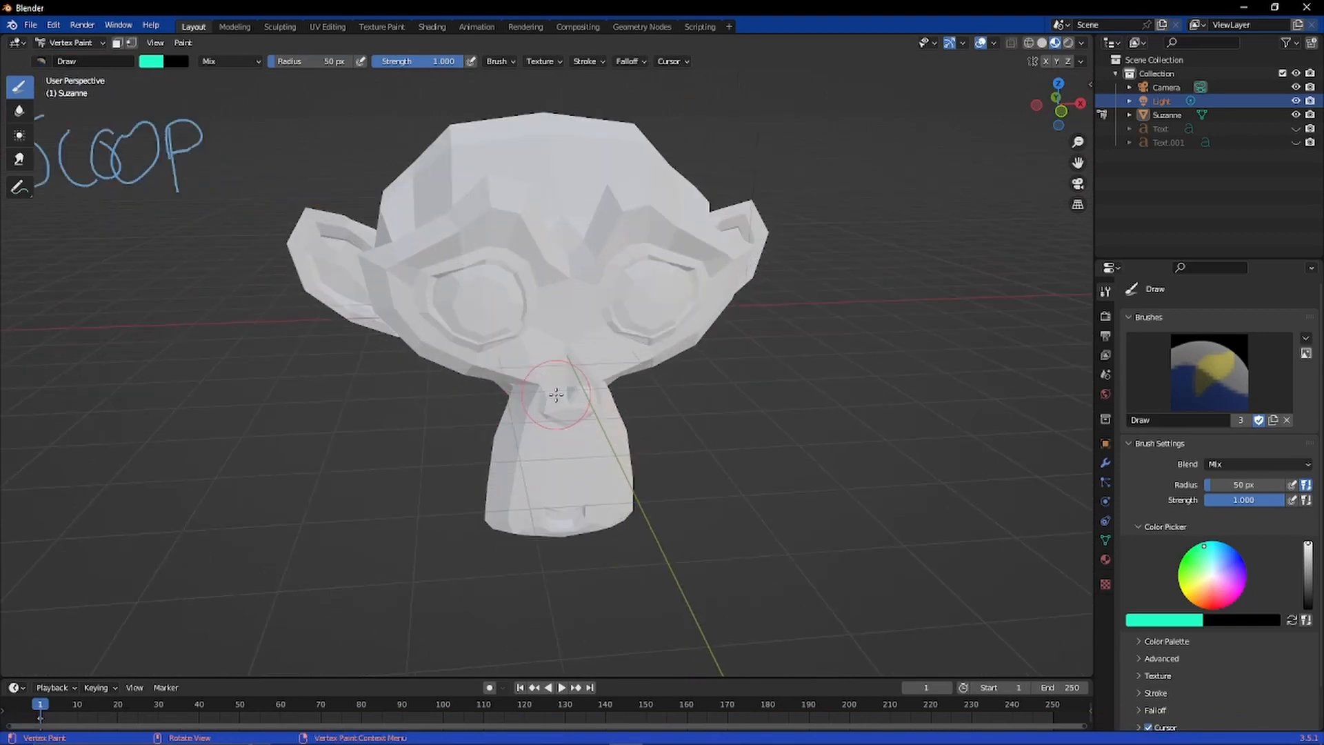
# Step: Set the brush radius to 38 px and enable the vertex selection paint mask on Suzanne
pyautogui.moveTo(289, 62); pyautogui.dragTo(291, 61)
pyautogui.click(130, 43)
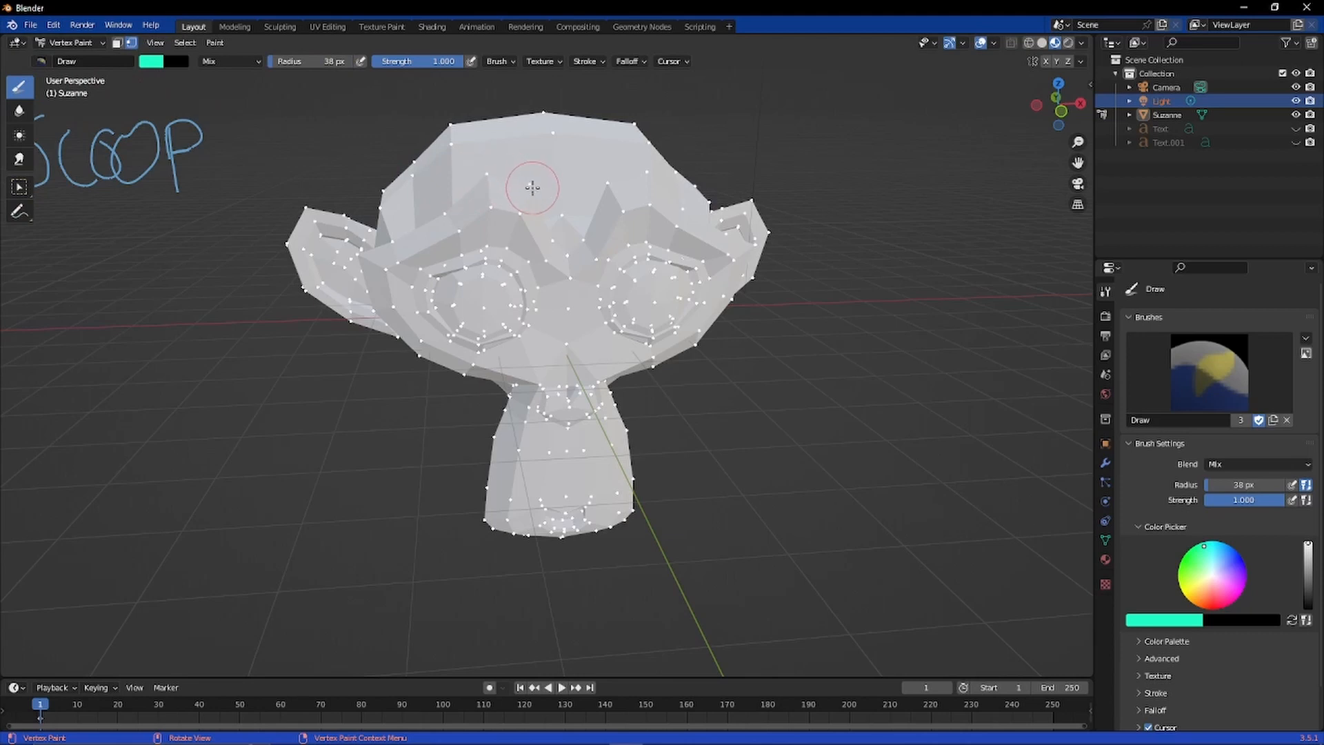
pyautogui.scroll(2, 695, 239)
pyautogui.scroll(-3, 695, 239)
pyautogui.moveTo(663, 237)
pyautogui.mouseDown(button='middle')
pyautogui.moveTo(677, 222)
pyautogui.moveTo(703, 424)
pyautogui.moveTo(678, 428)
pyautogui.moveTo(718, 469)
pyautogui.mouseUp(button='middle')
pyautogui.scroll(1, 720, 478)
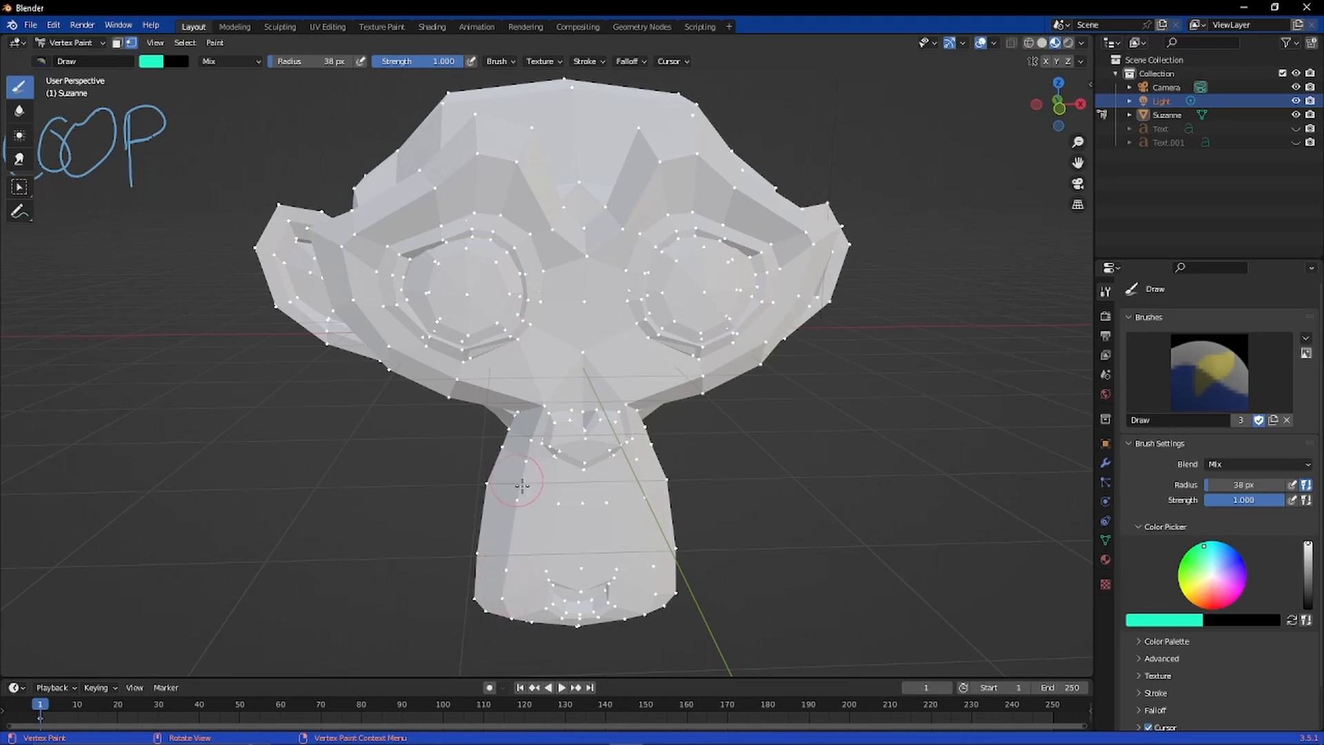
pyautogui.click(117, 43)
pyautogui.click(131, 43)
pyautogui.press('Tab')
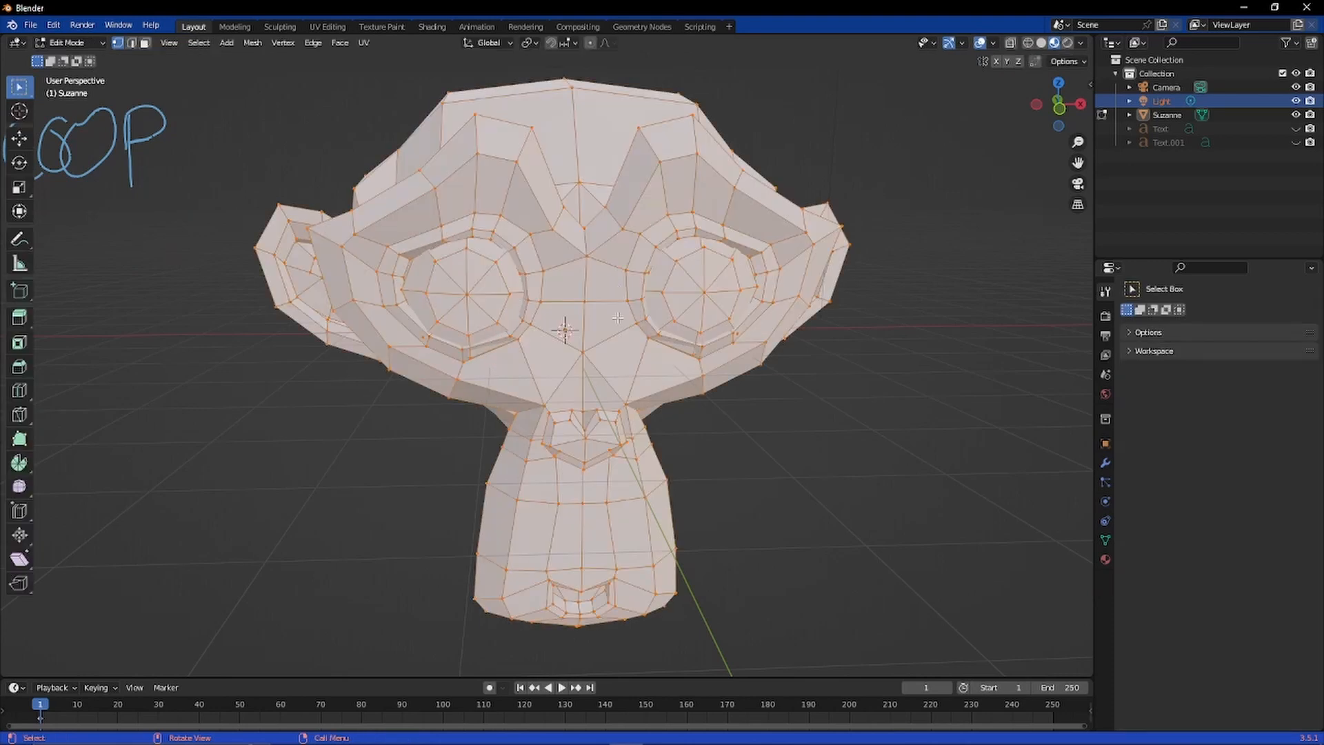
pyautogui.moveTo(617, 318)
pyautogui.mouseDown(button='middle')
pyautogui.moveTo(629, 403)
pyautogui.moveTo(616, 295)
pyautogui.mouseUp(button='middle')
pyautogui.press('Tab')
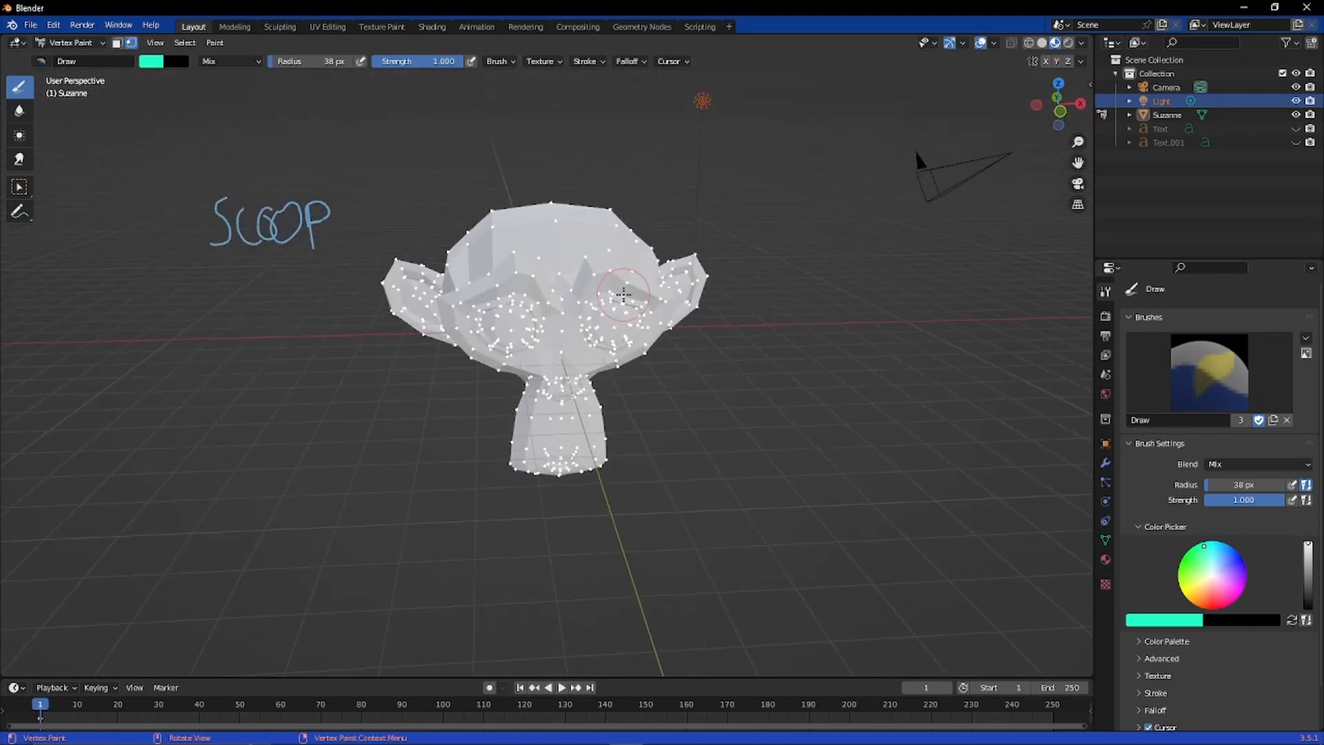
# Step: Return Suzanne to Object Mode and delete it from the scene
pyautogui.hotkey('ctrl', 'Tab')
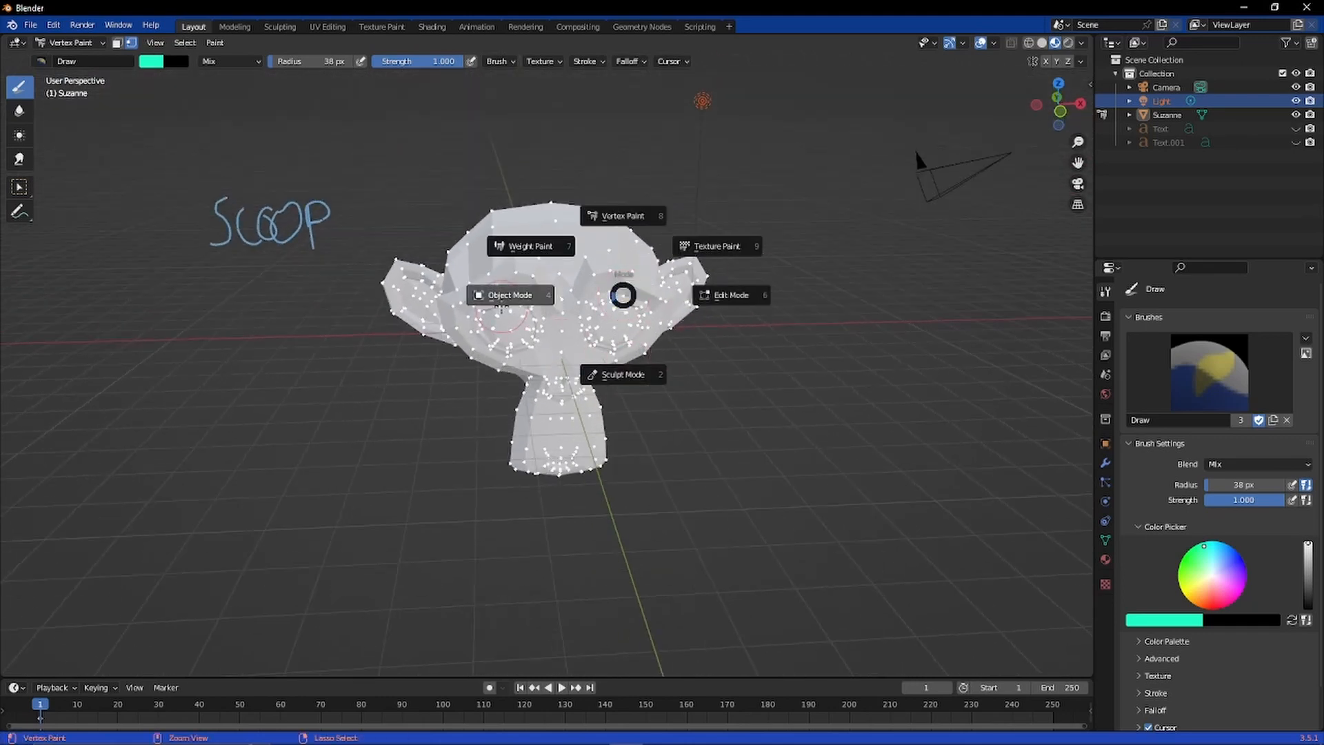
pyautogui.click(503, 296)
pyautogui.click(503, 281)
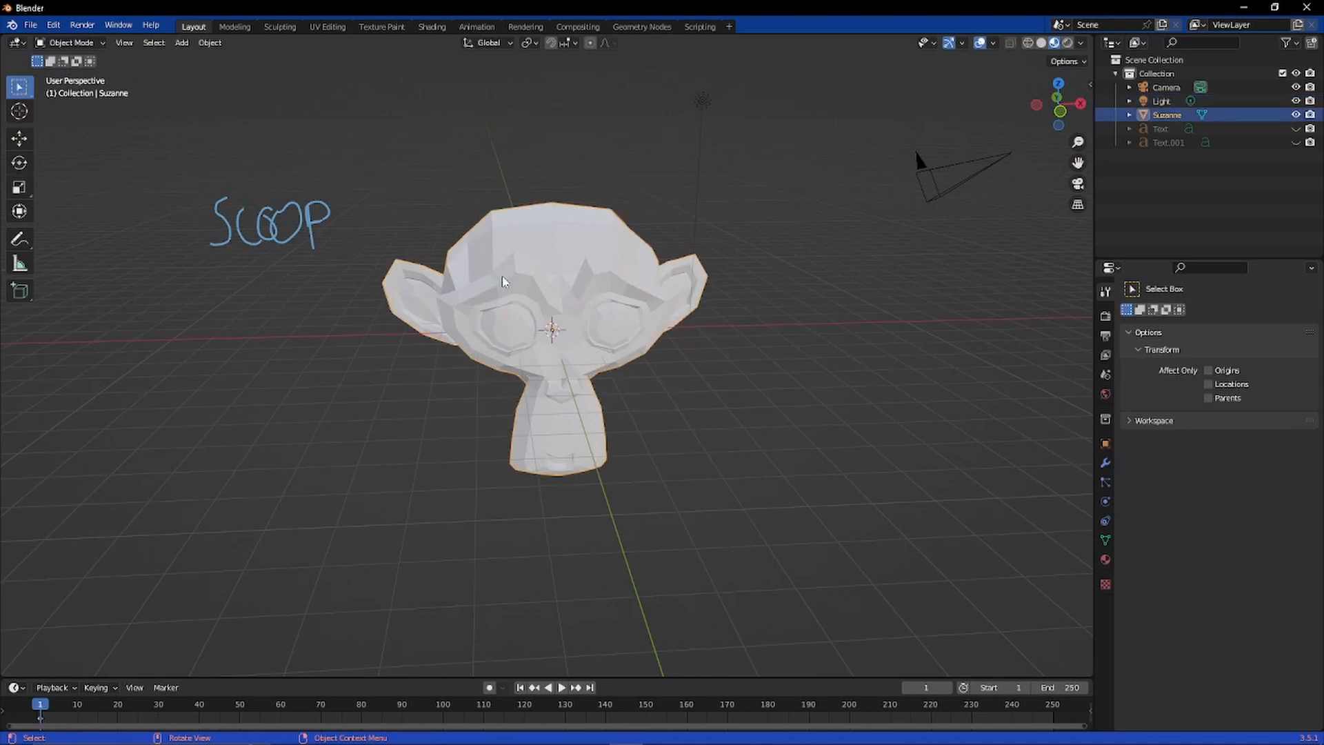
pyautogui.press('Delete')
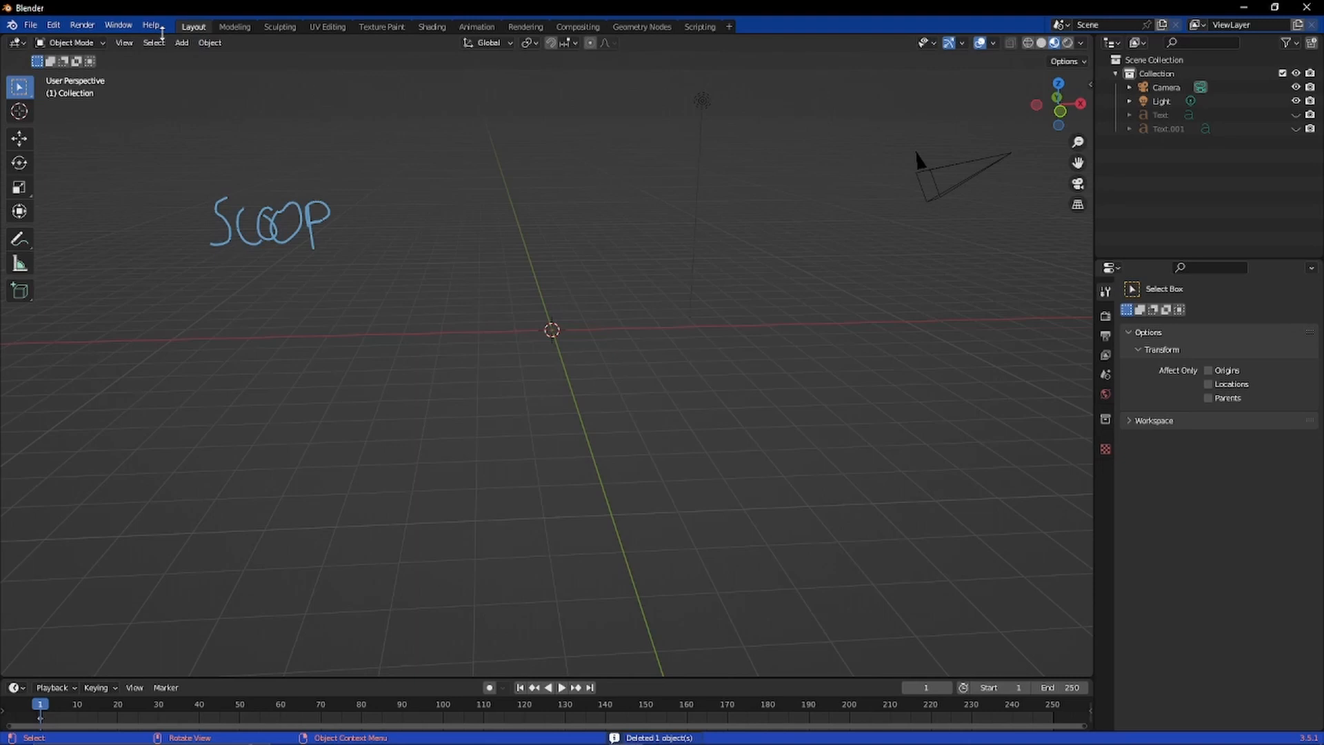
# Step: Add a UV sphere at the world origin with 32 segments, 16 rings and a 1 m radius
pyautogui.hotkey('shift', 'a')
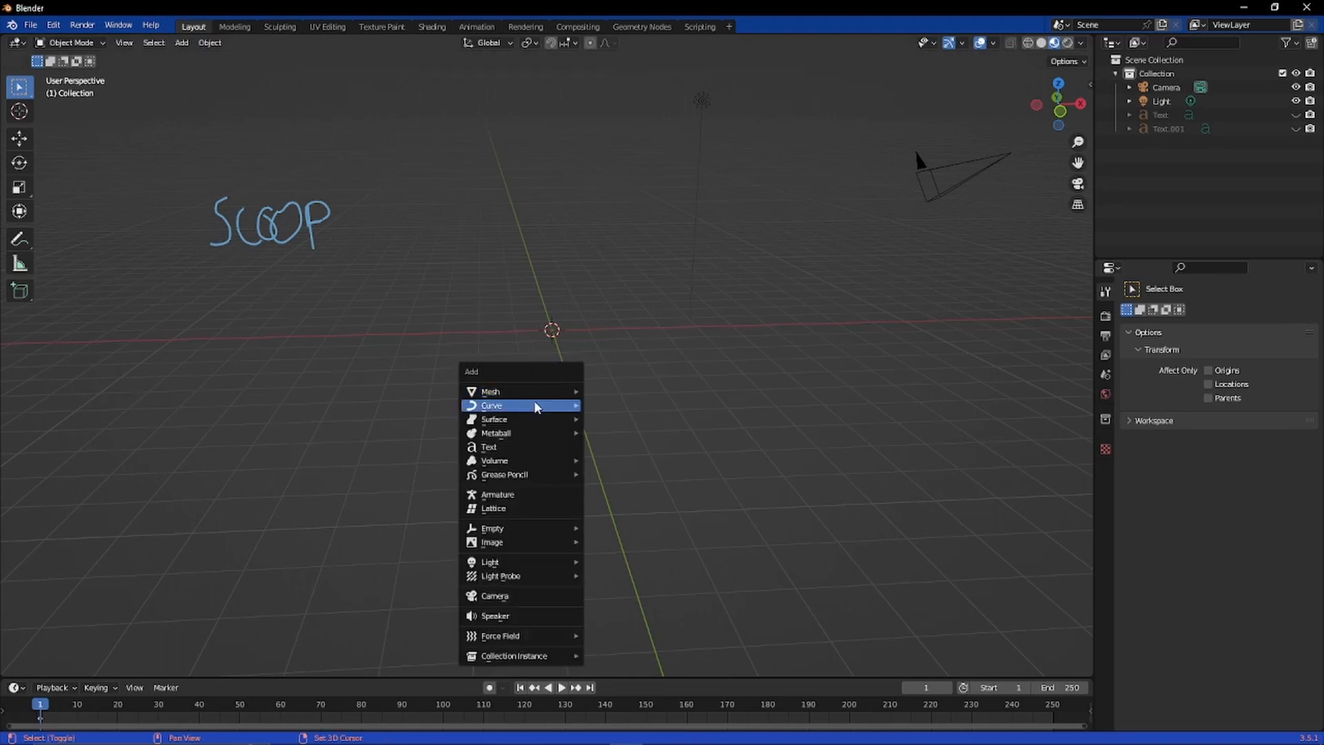
pyautogui.moveTo(556, 386)
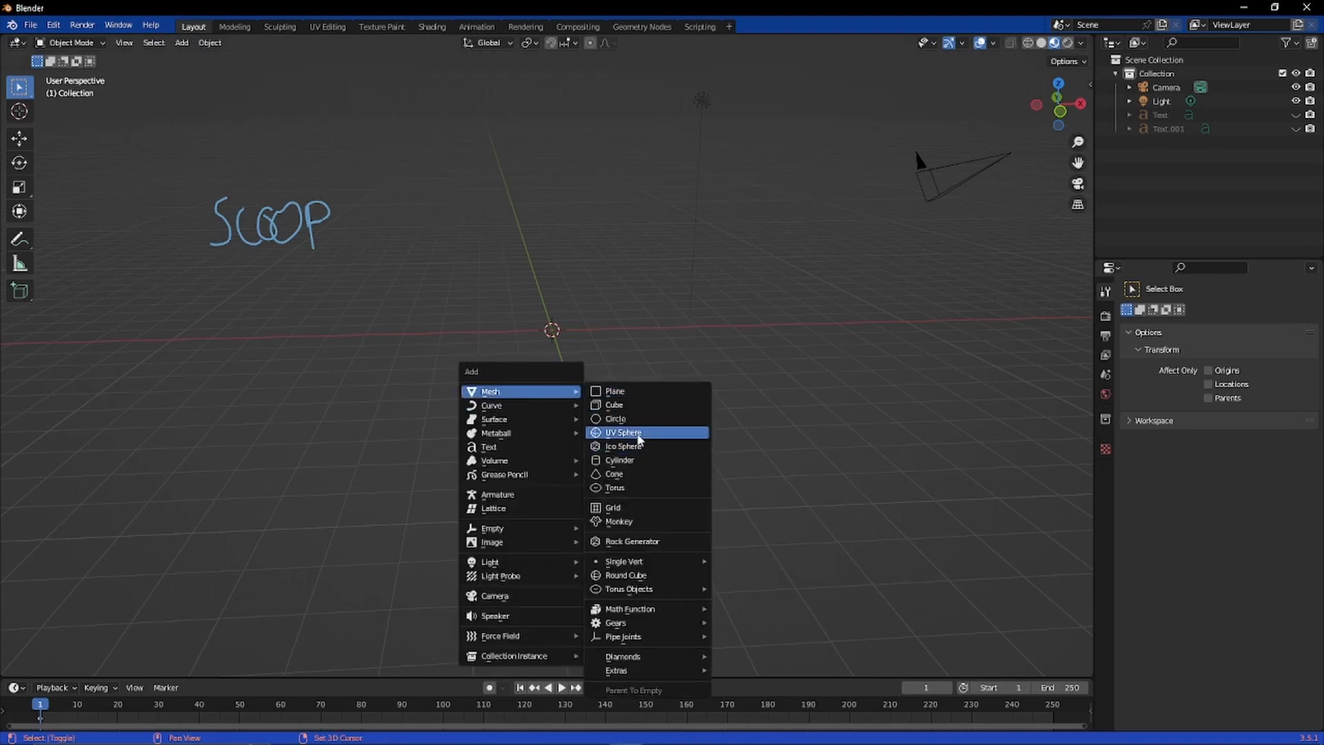
pyautogui.click(637, 435)
pyautogui.scroll(5, 622, 420)
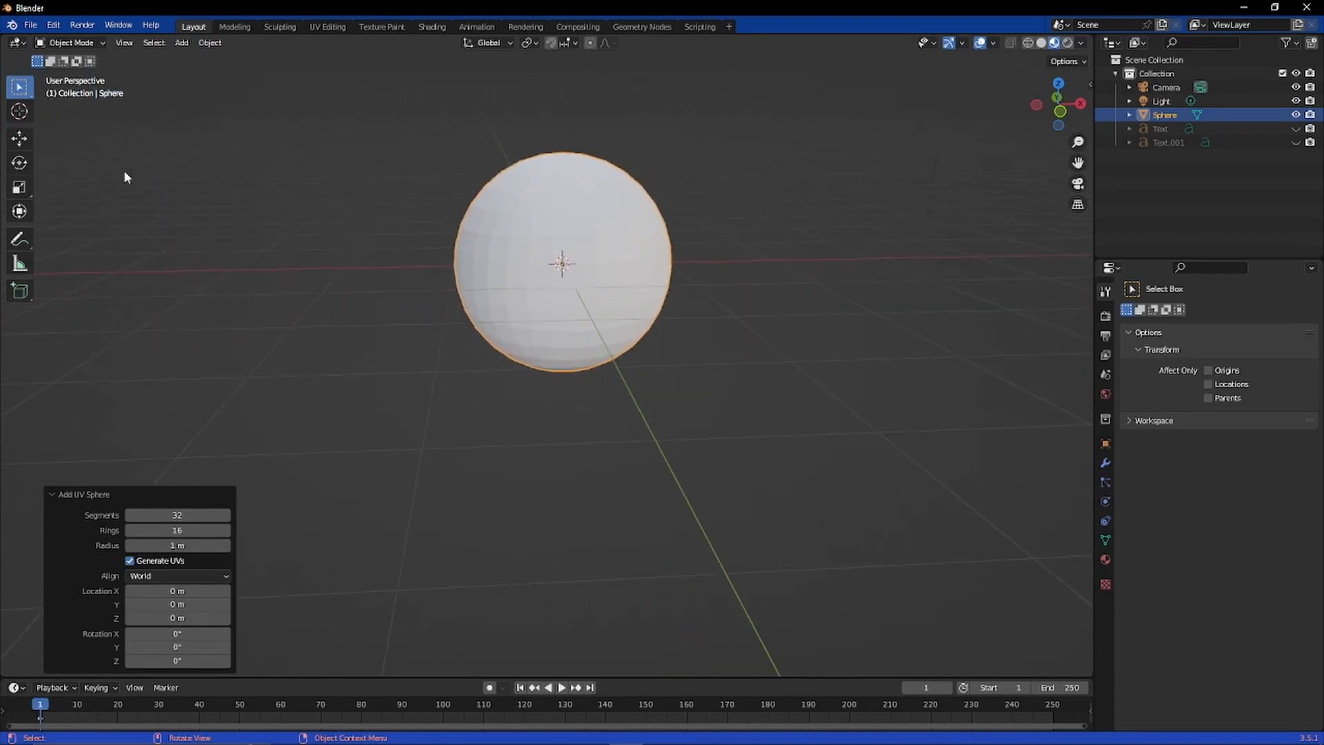
# Step: Switch the new sphere to Vertex Paint mode
pyautogui.hotkey('ctrl', 'Tab')
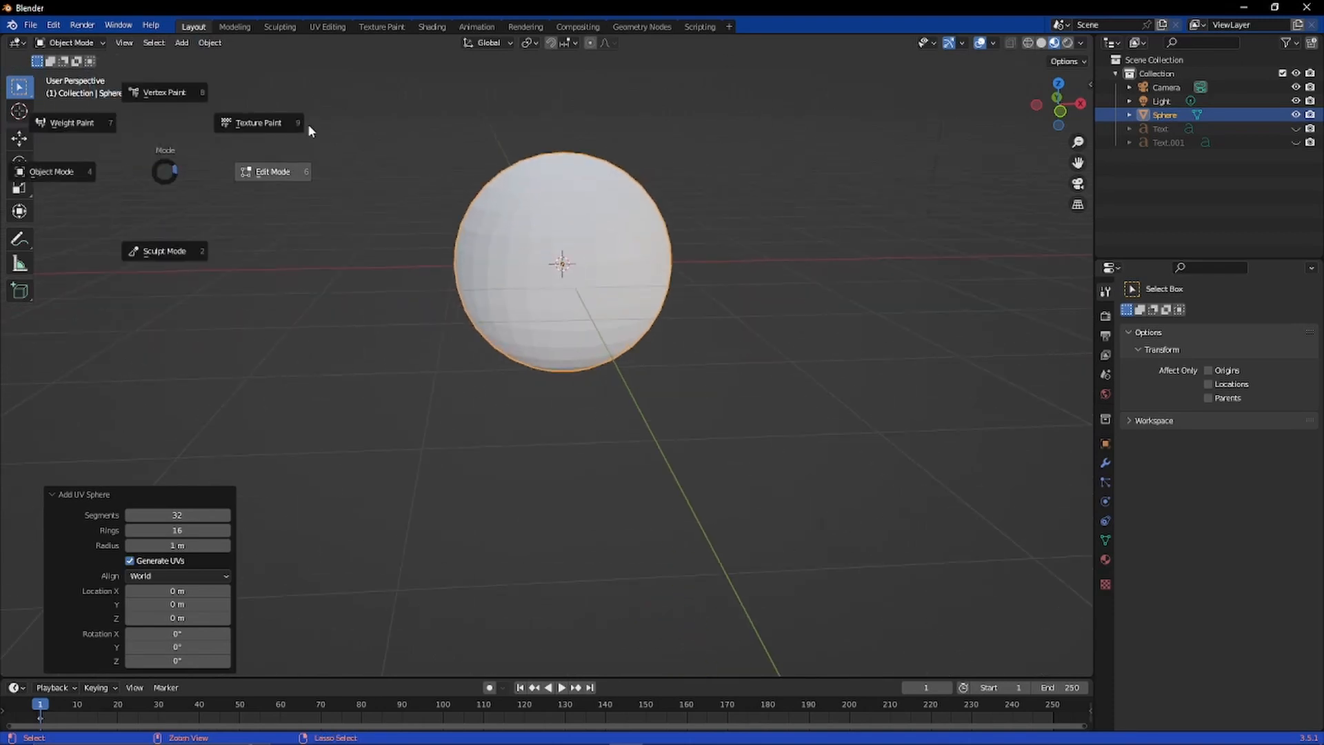
pyautogui.click(187, 93)
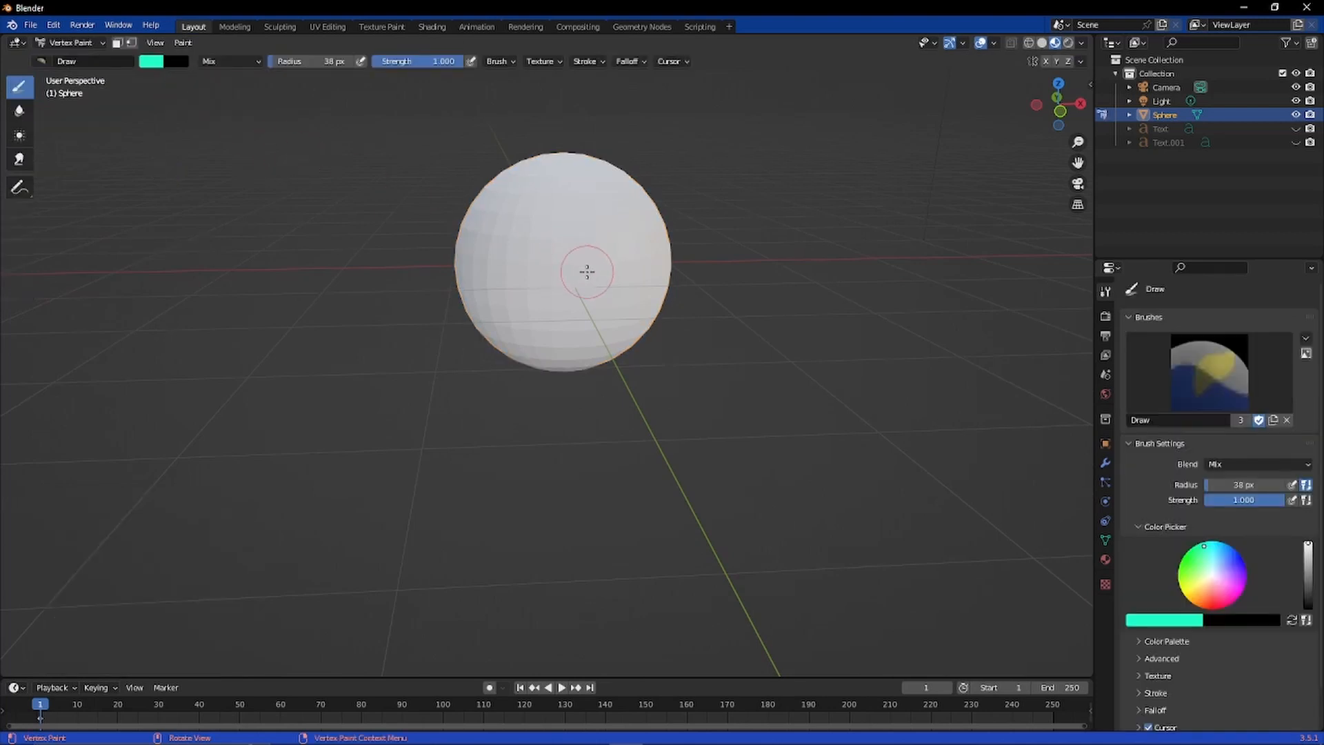
pyautogui.scroll(2, 588, 272)
pyautogui.moveTo(697, 343); pyautogui.dragTo(652, 312, button='middle')
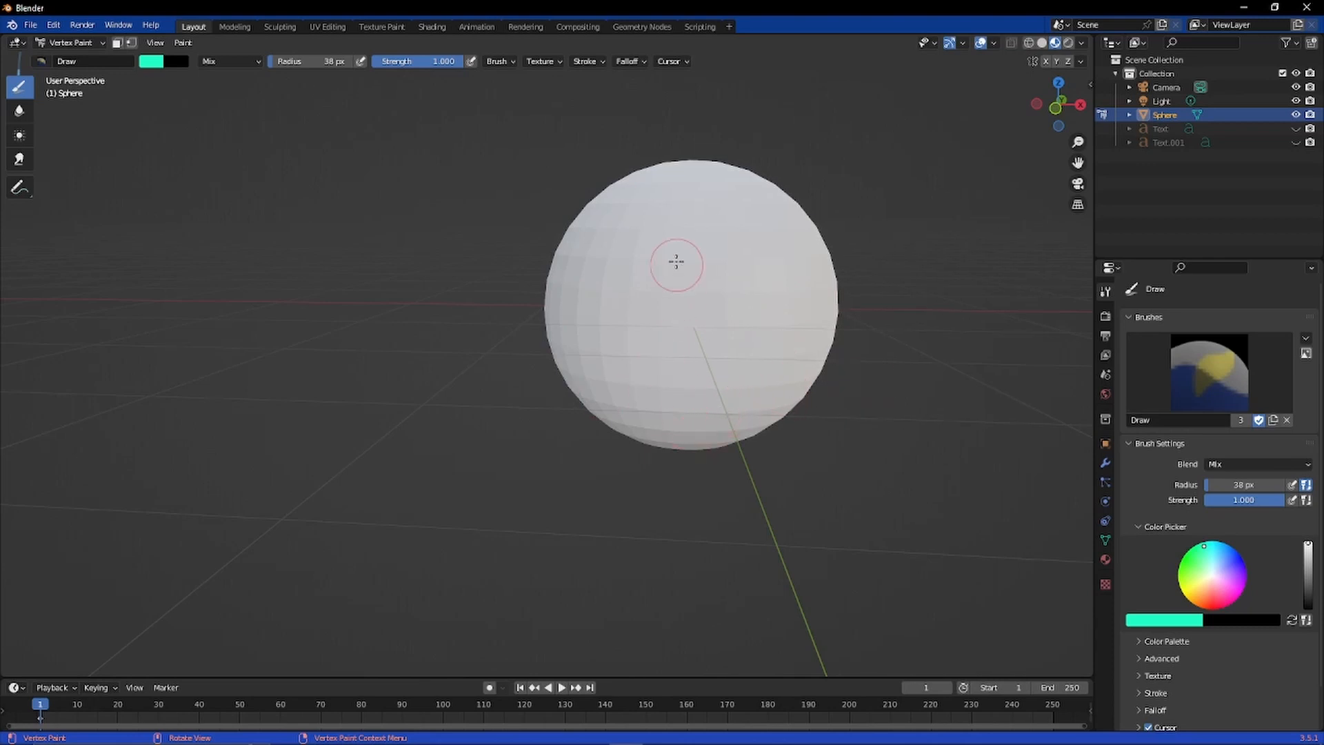
# Step: Create a new Principled BSDF material for the sphere
pyautogui.click(1106, 584)
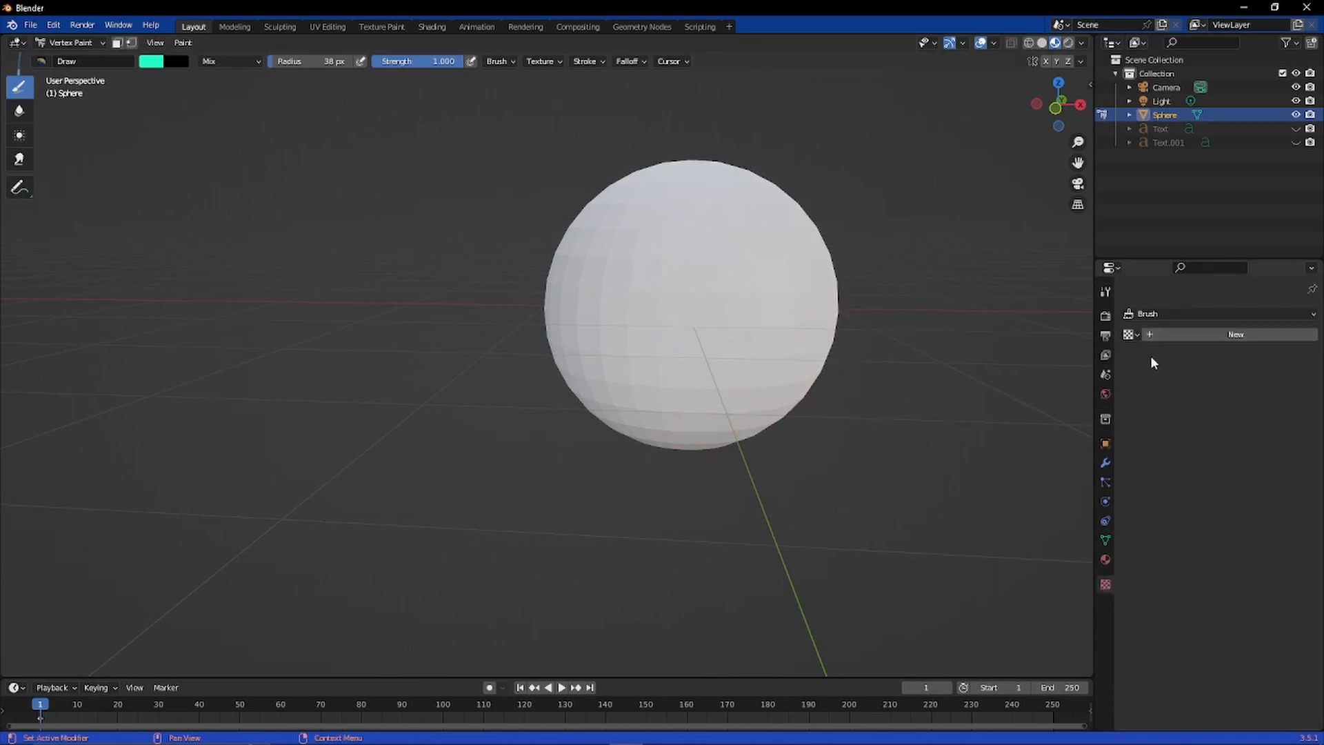
pyautogui.click(1105, 560)
pyautogui.click(1164, 401)
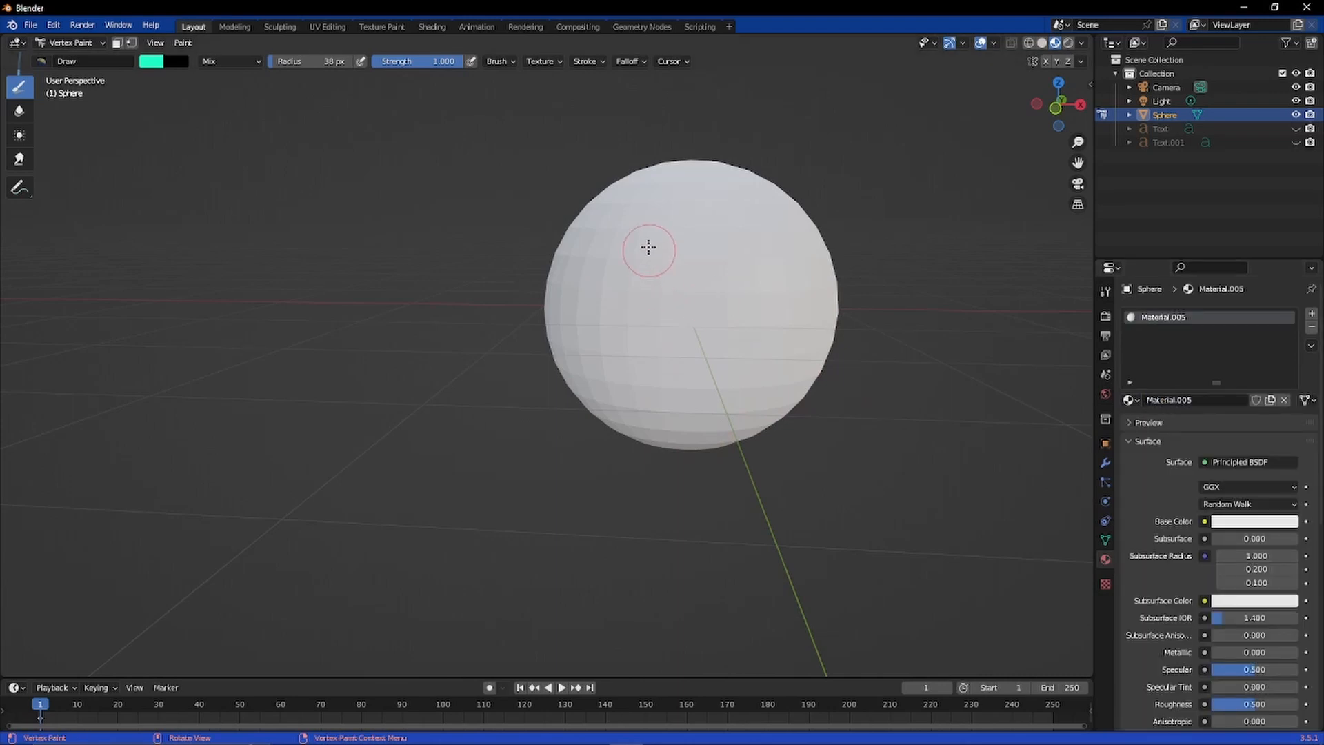
pyautogui.scroll(2, 755, 341)
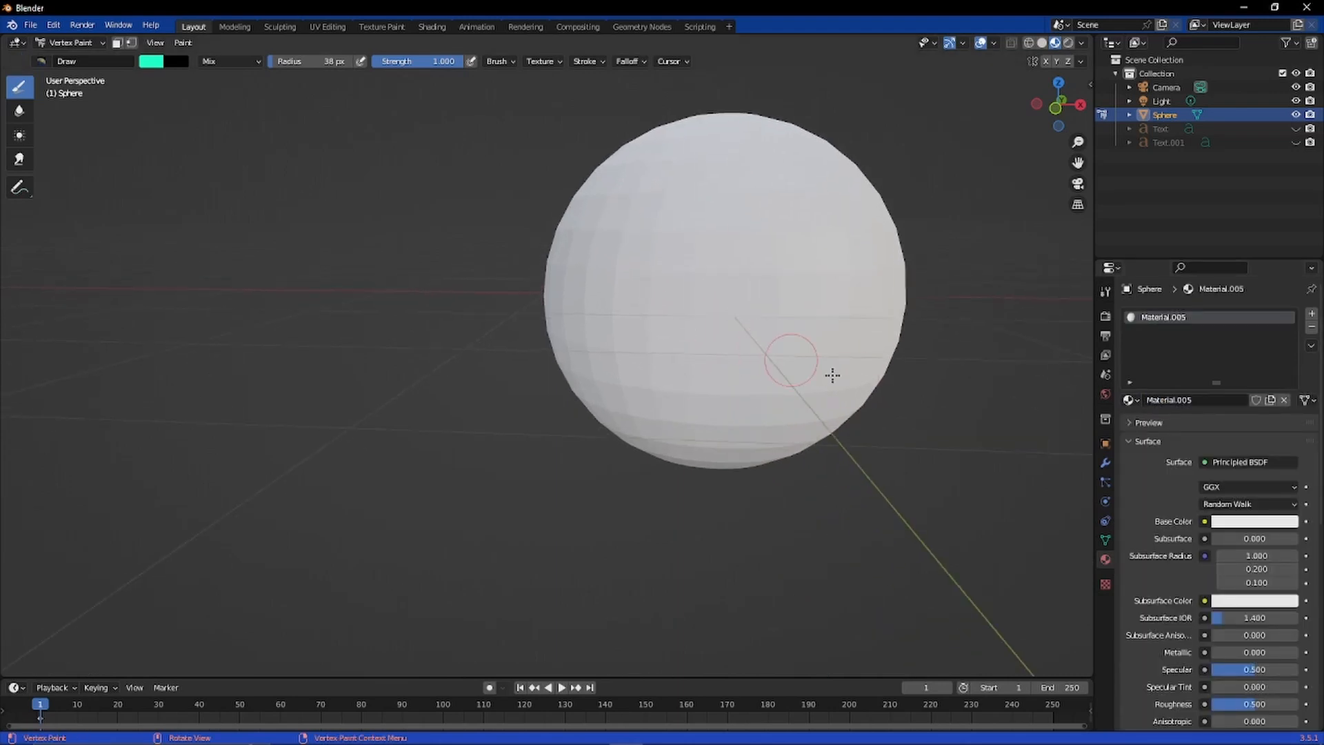
pyautogui.moveTo(844, 377)
pyautogui.mouseDown(button='middle')
pyautogui.moveTo(819, 370)
pyautogui.moveTo(852, 381)
pyautogui.moveTo(864, 366)
pyautogui.moveTo(766, 370)
pyautogui.moveTo(432, 538)
pyautogui.moveTo(559, 363)
pyautogui.mouseUp(button='middle')
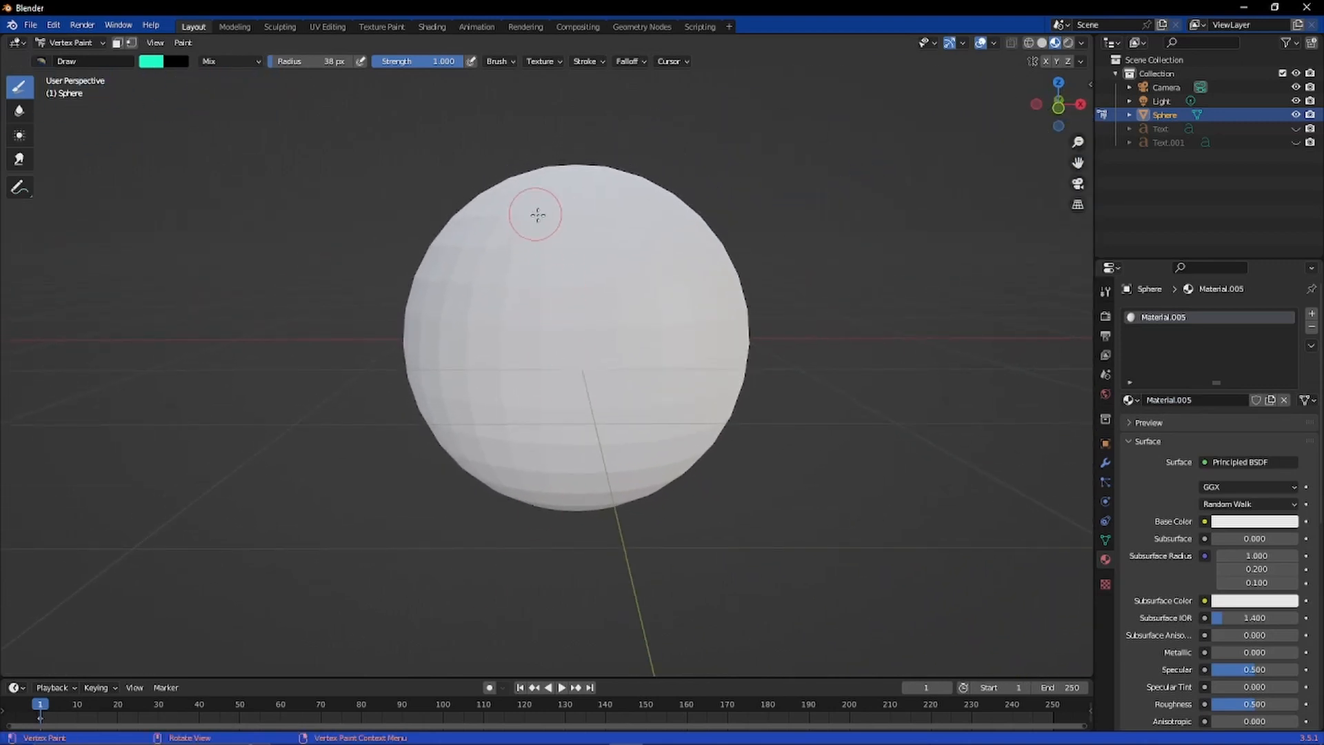
# Step: Try a turquoise brush stroke near the sphere's top in Rendered shading, and return the viewport to Material Preview
pyautogui.click(1105, 293)
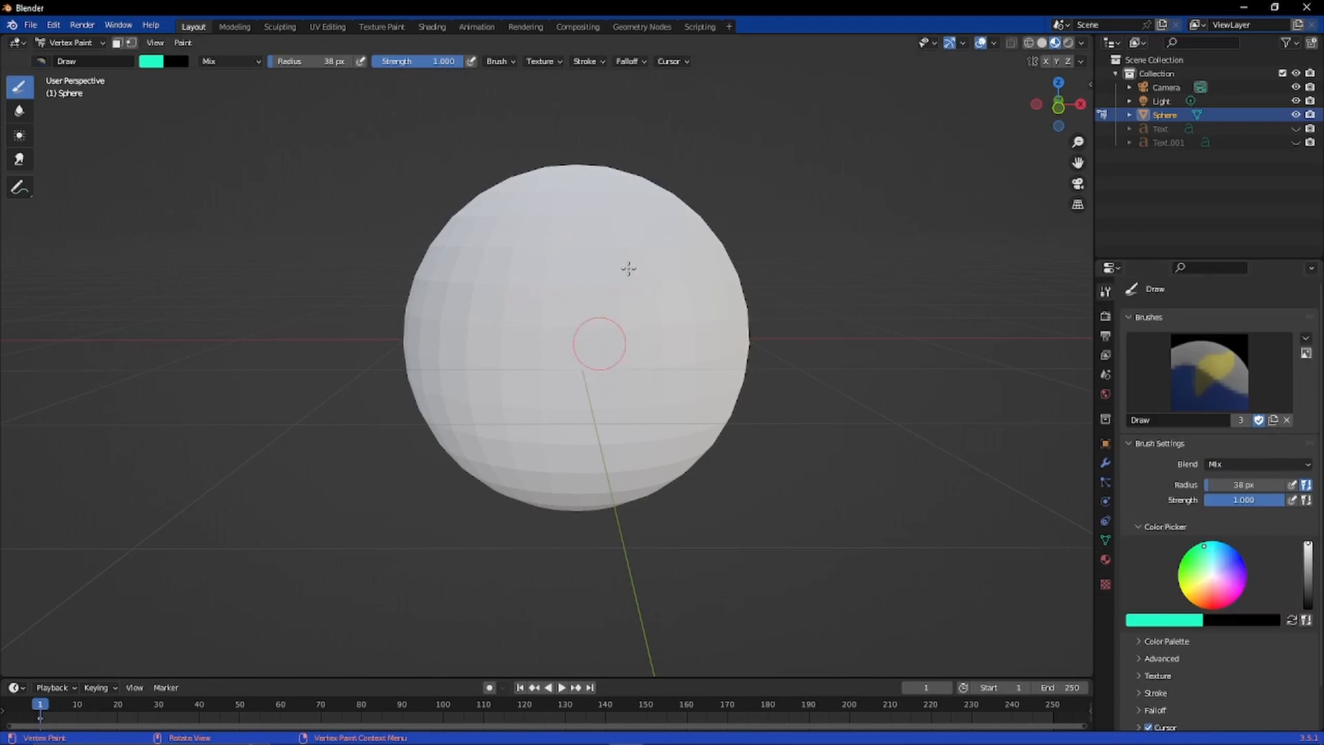
pyautogui.click(1067, 43)
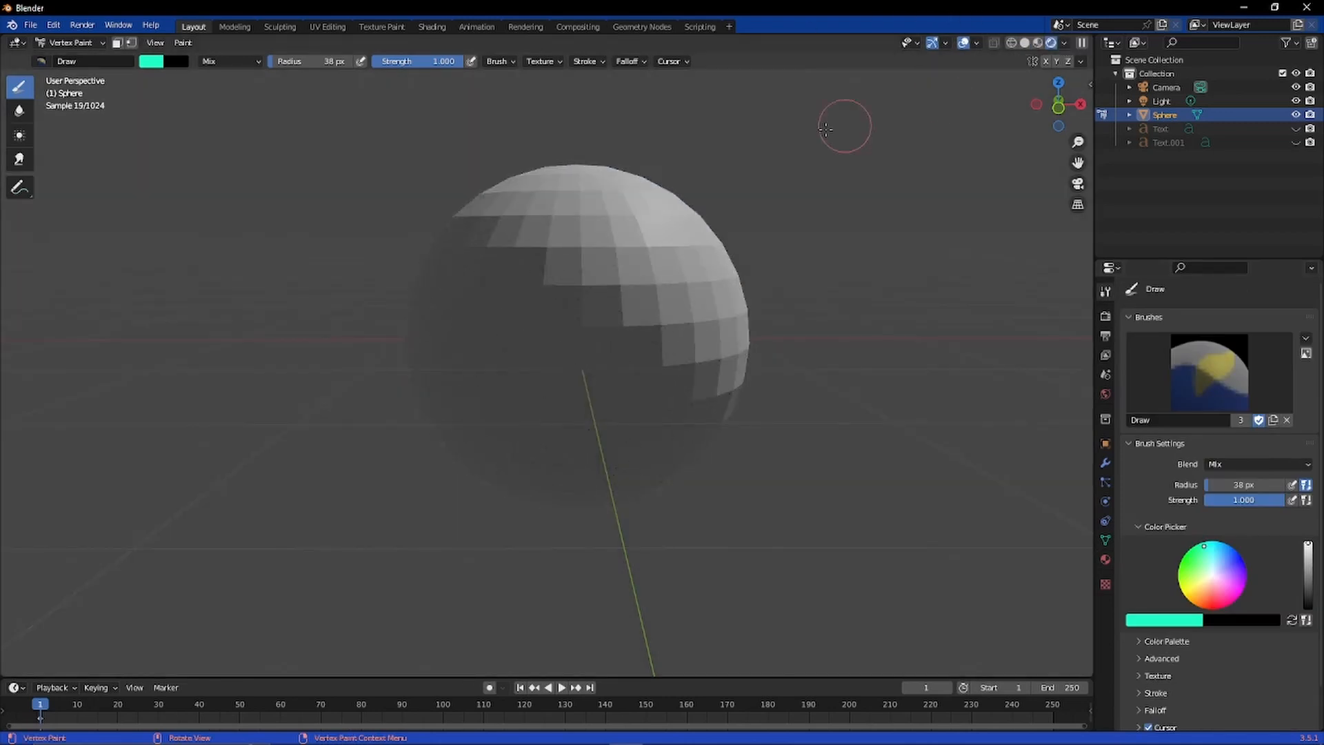
pyautogui.moveTo(577, 186); pyautogui.dragTo(587, 191)
pyautogui.click(1038, 44)
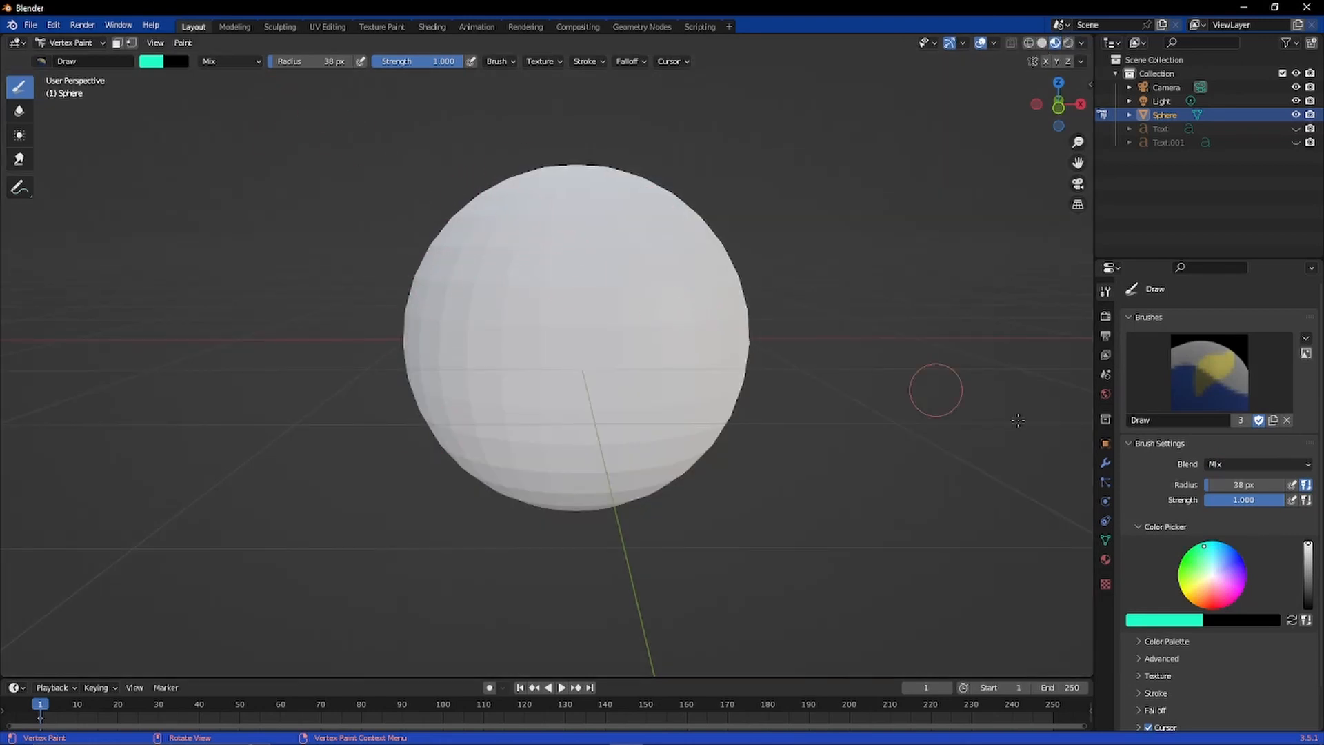
pyautogui.scroll(-2, 1235, 580)
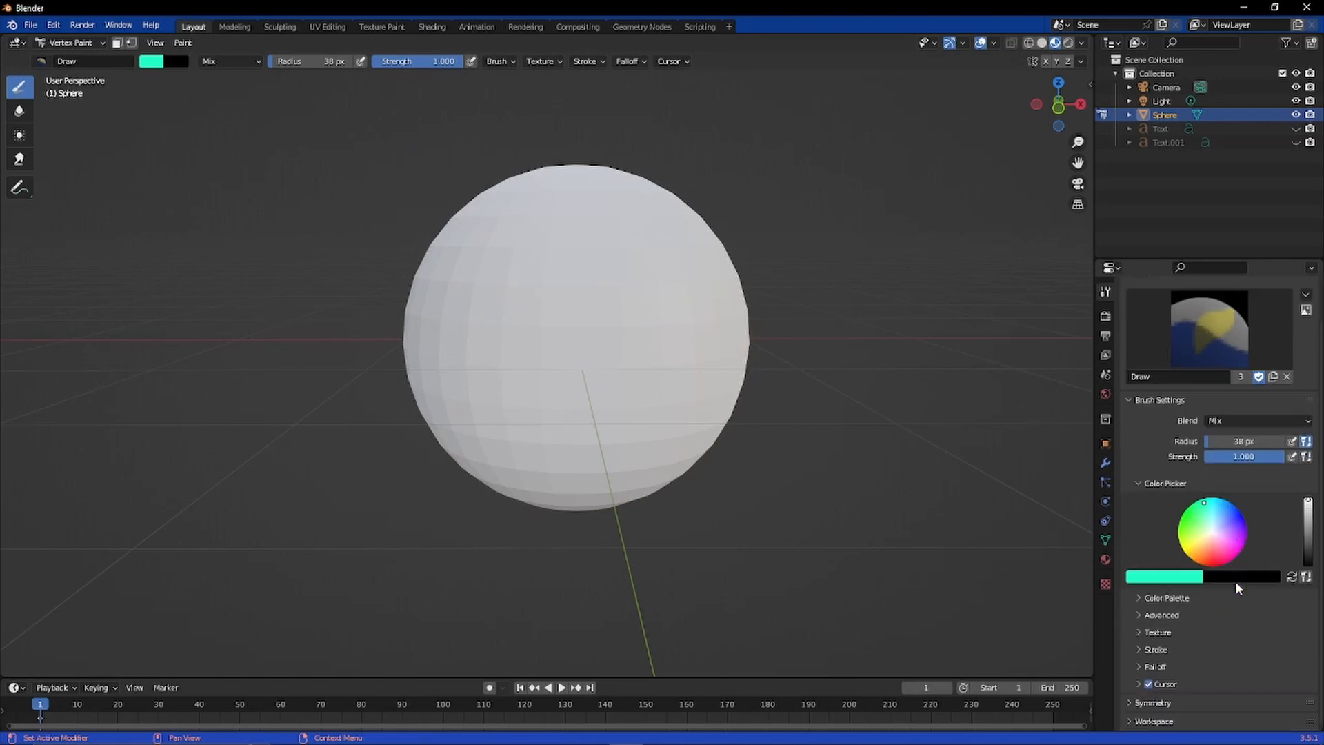
pyautogui.click(1291, 576)
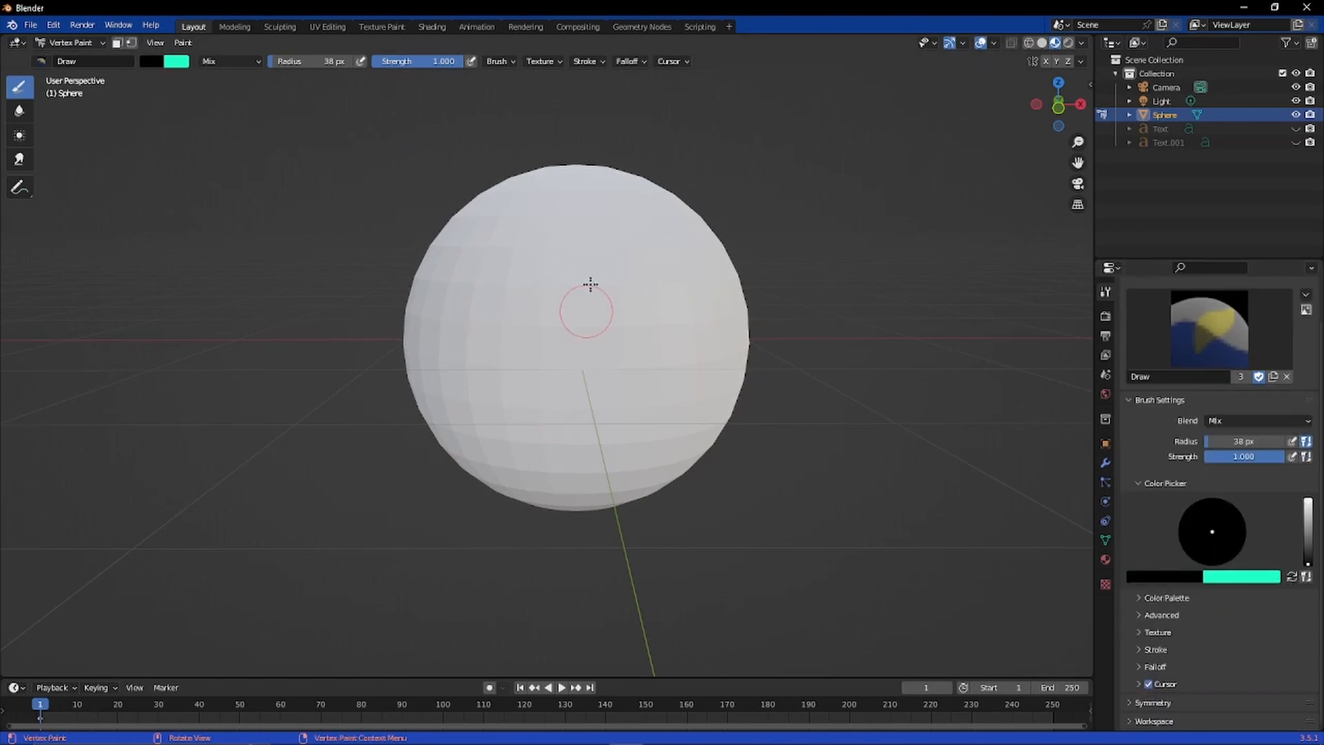
pyautogui.click(1292, 578)
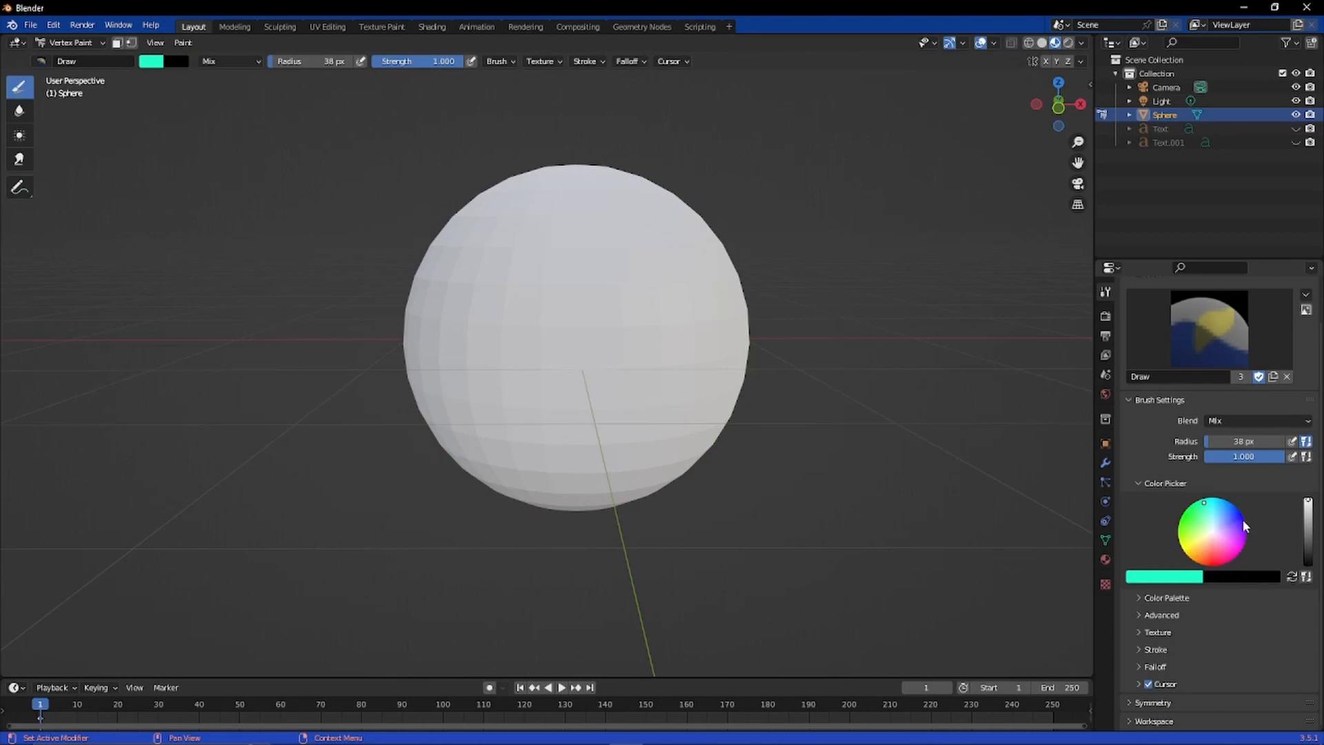
pyautogui.scroll(2, 1243, 520)
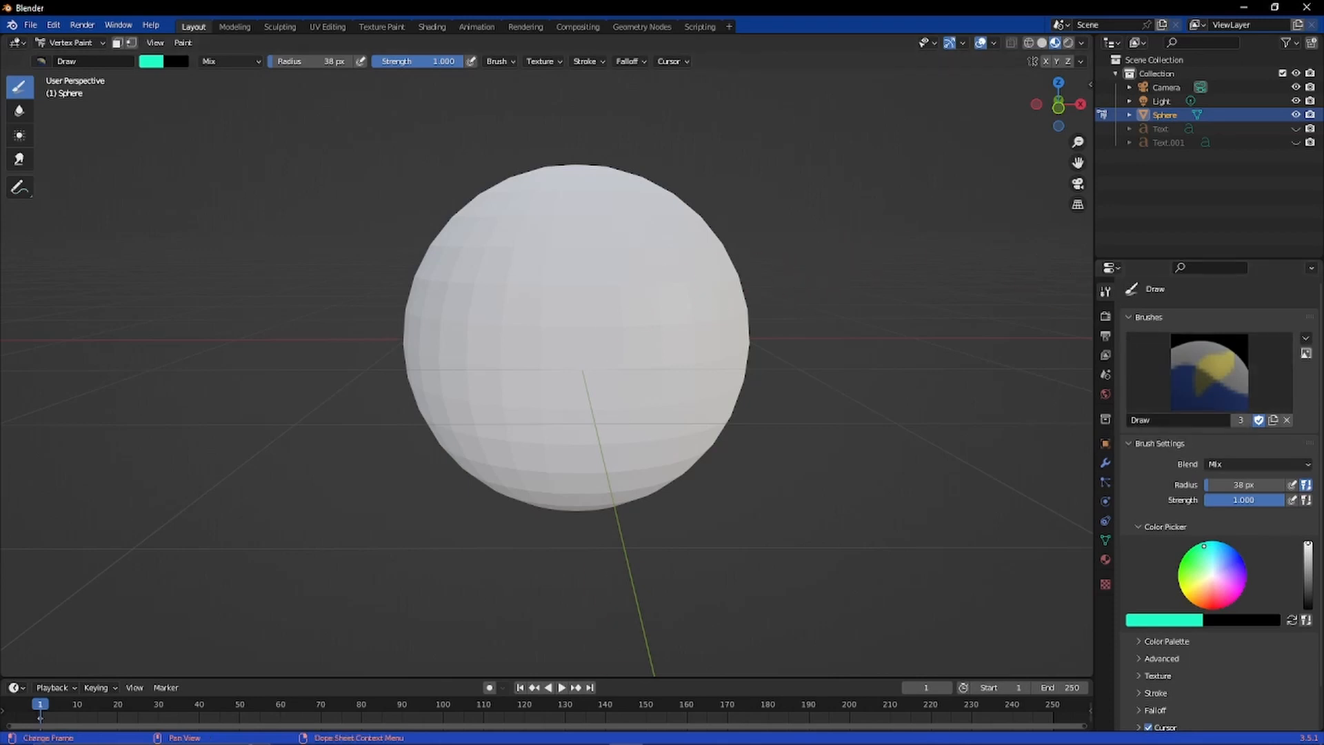
pyautogui.moveTo(386, 743)
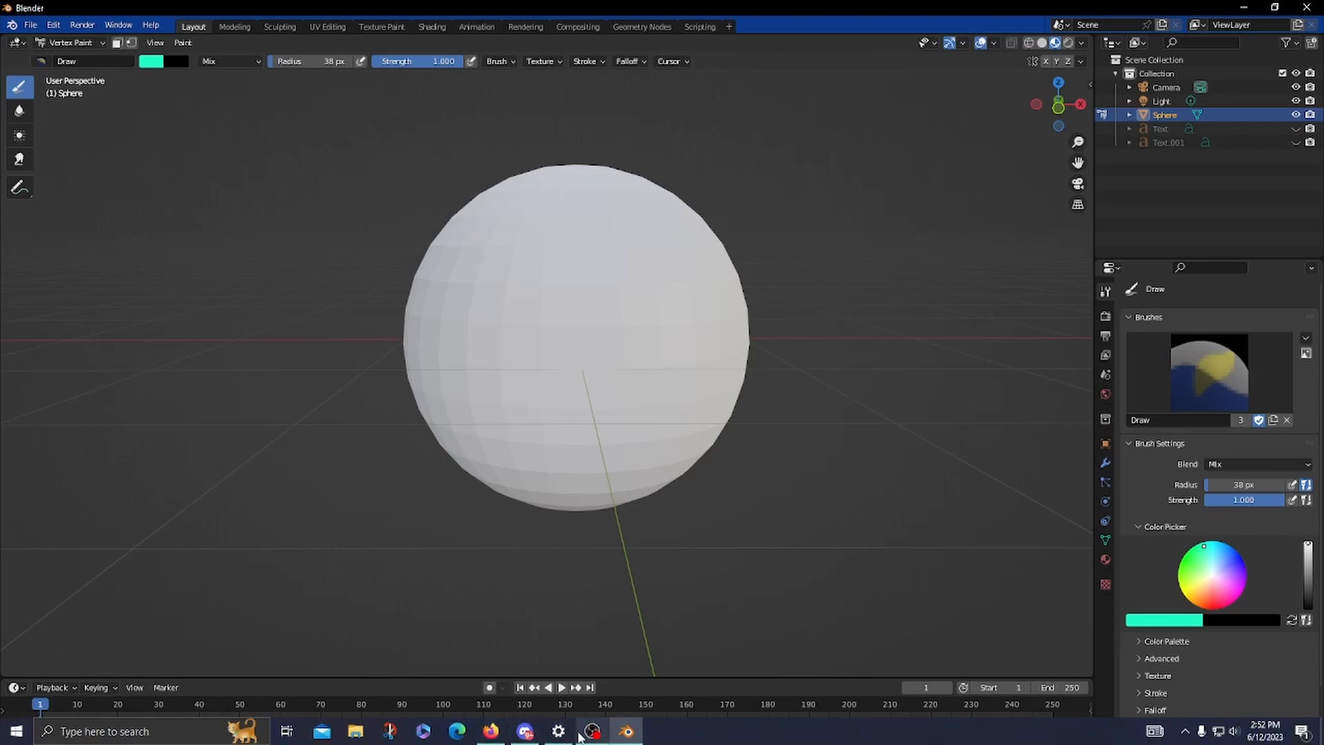
pyautogui.moveTo(580, 736)
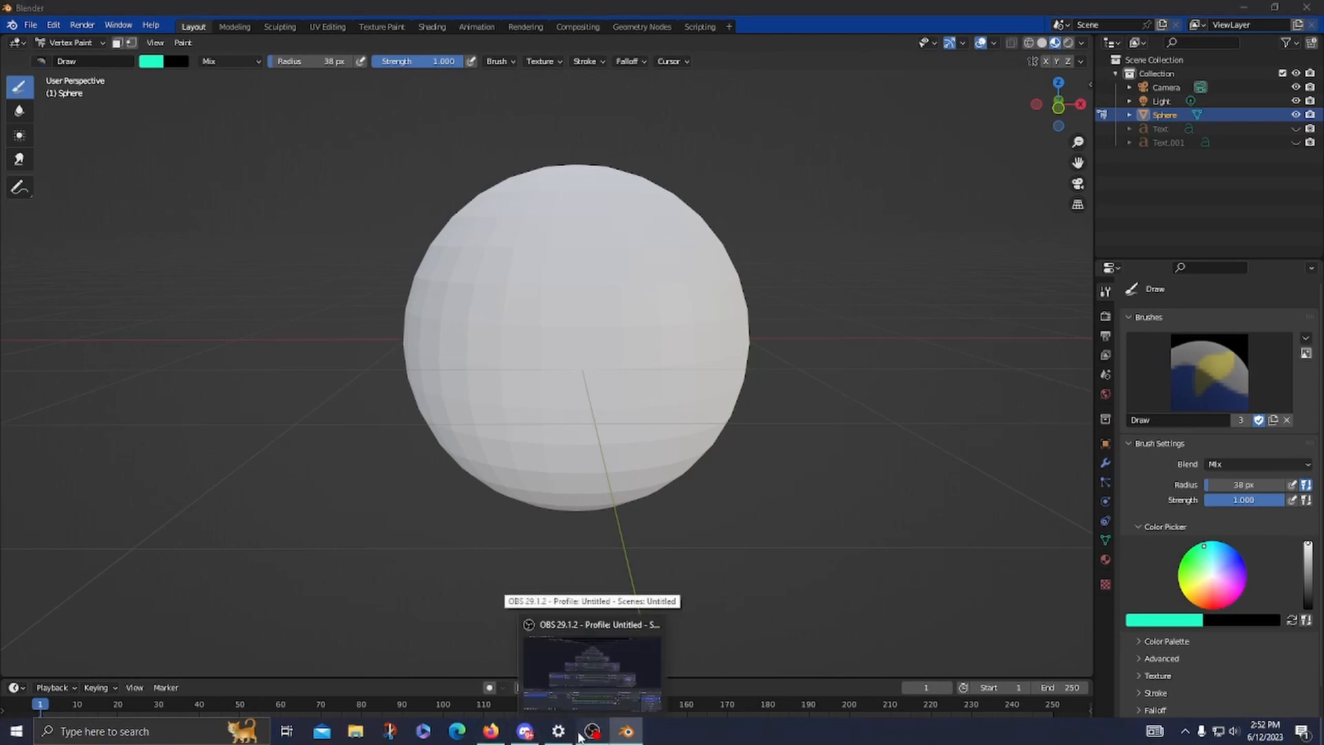
pyautogui.click(580, 737)
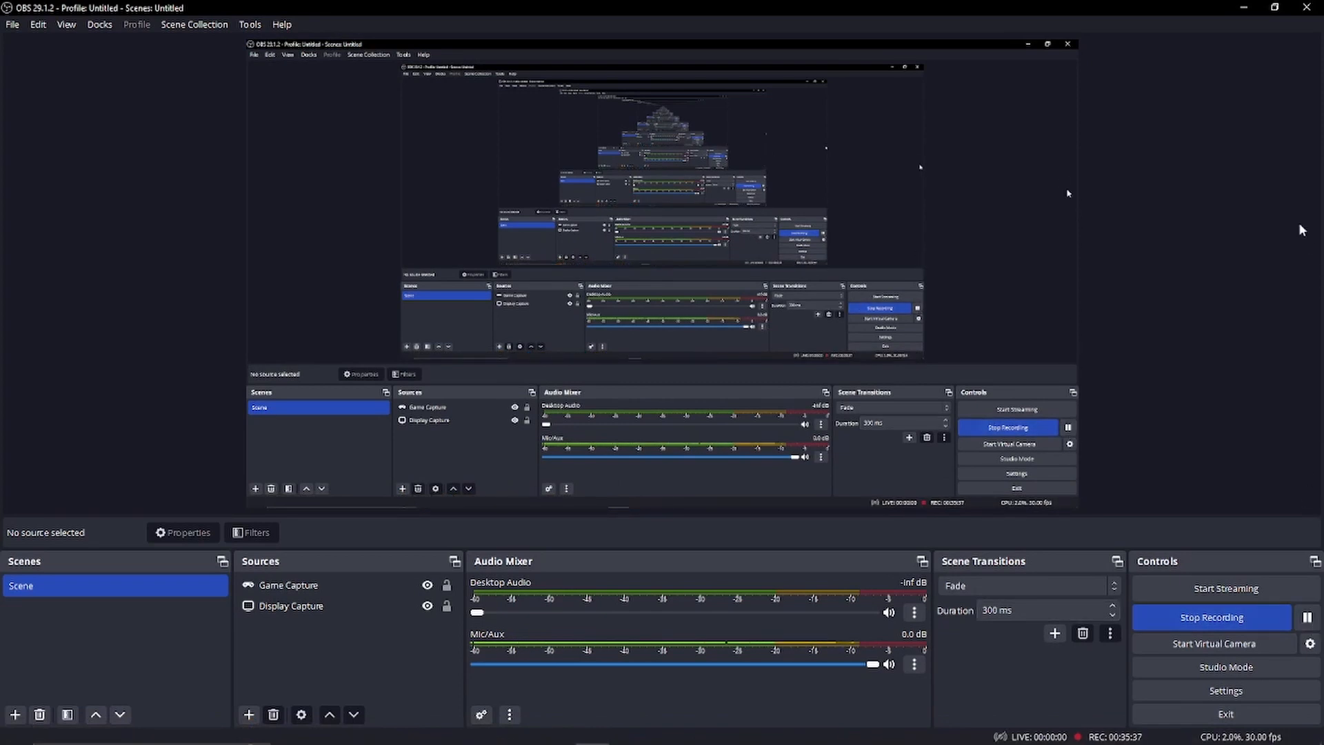
pyautogui.click(1241, 7)
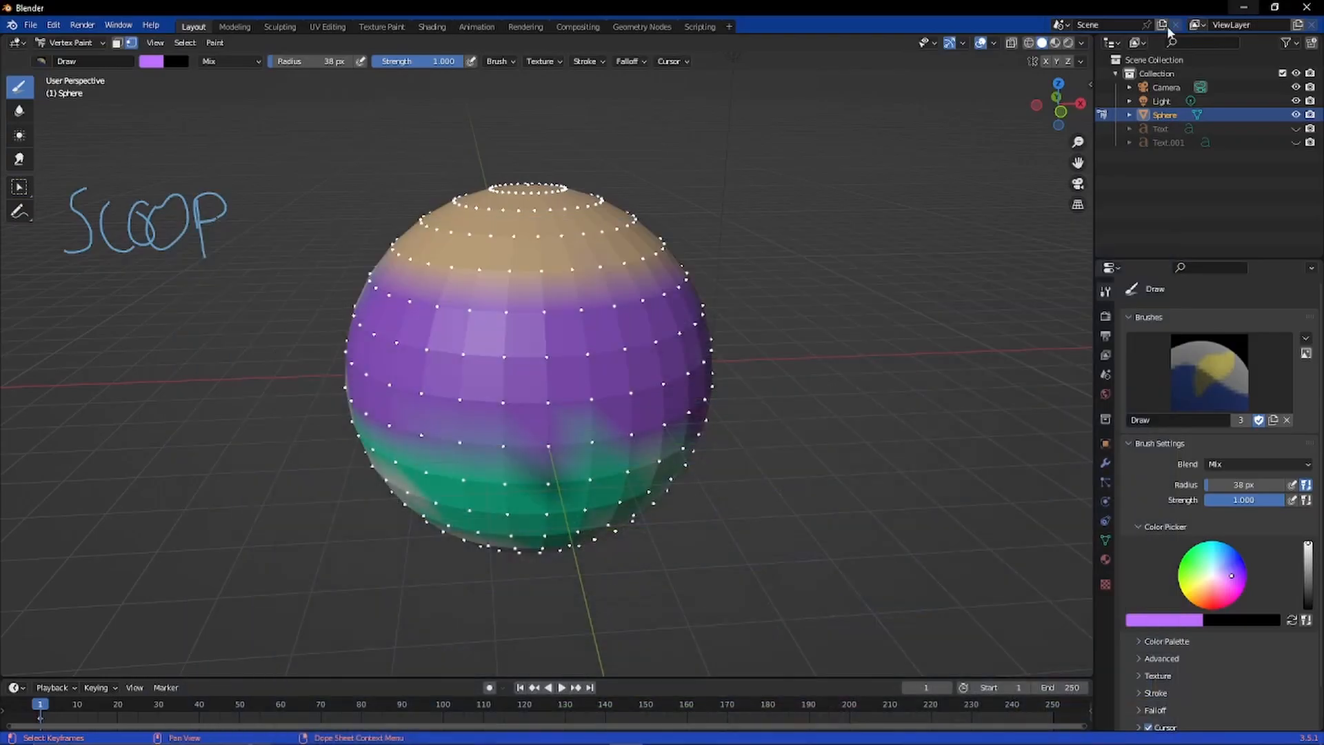
# Step: Preview the painted sphere in Material Preview shading, and return the viewport to Solid shading
pyautogui.click(1058, 44)
pyautogui.click(1081, 44)
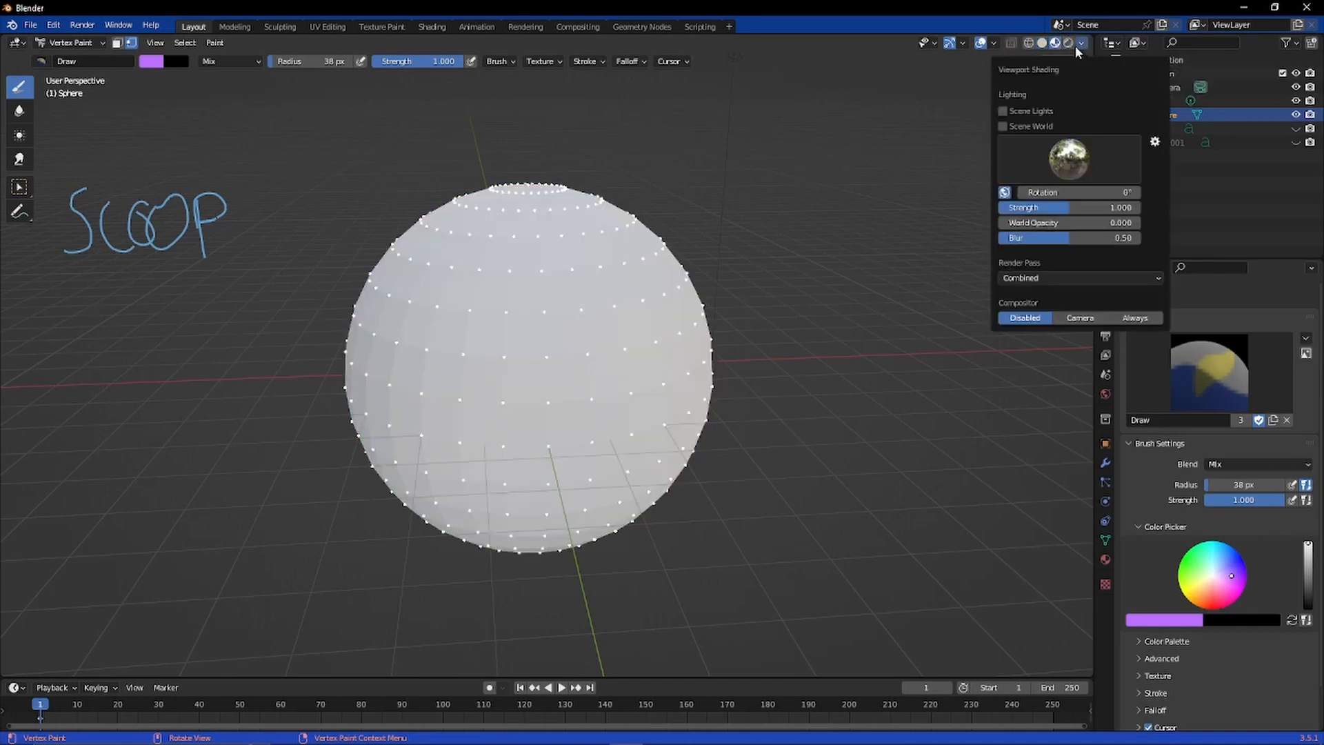
pyautogui.click(1070, 43)
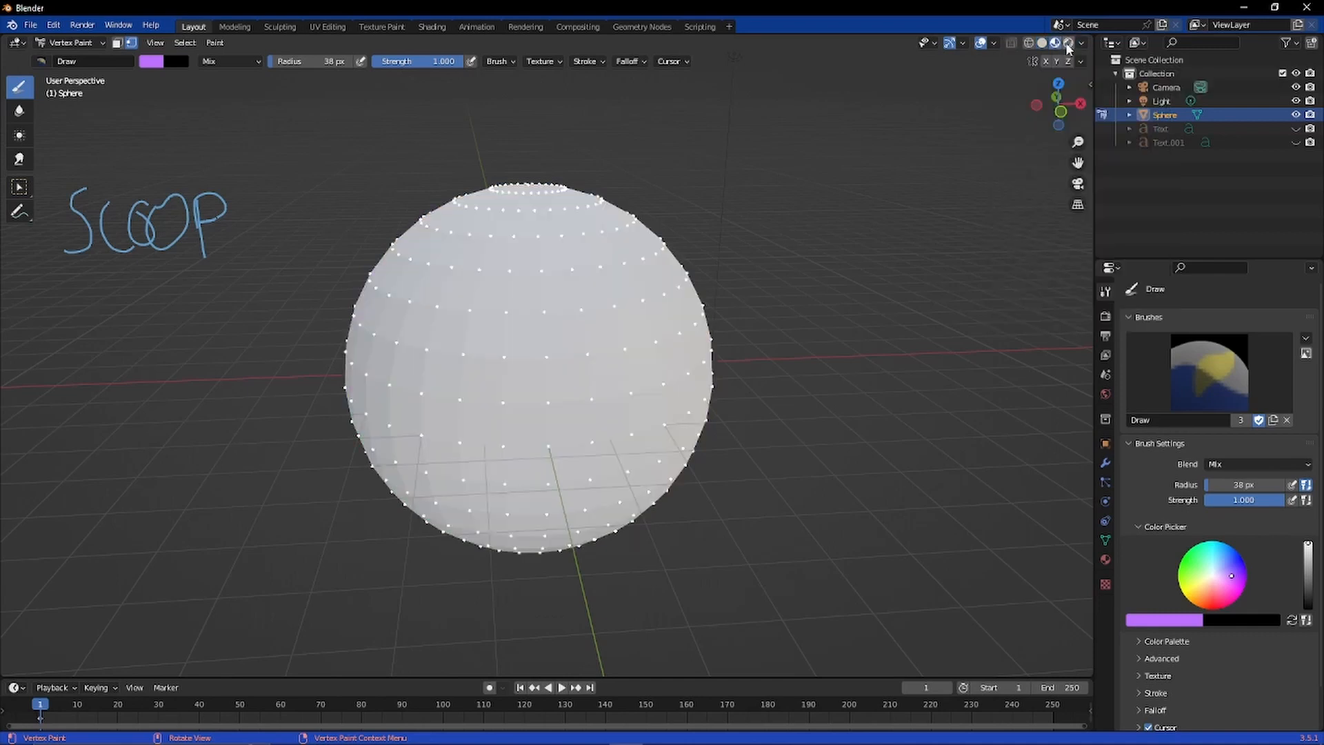
pyautogui.click(1027, 44)
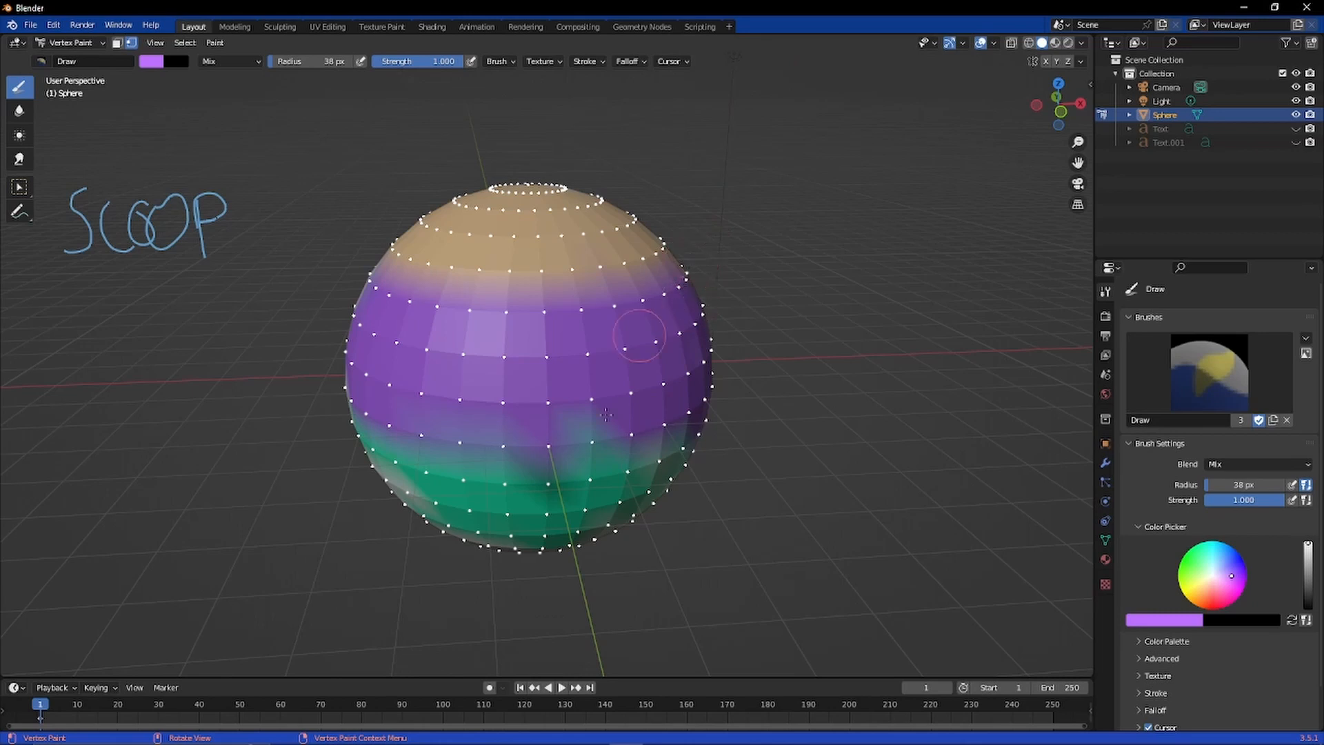
# Step: Paint a diagonal purple stroke across the unpainted side of the sphere with the Draw brush
pyautogui.moveTo(692, 503)
pyautogui.mouseDown(button='middle')
pyautogui.moveTo(679, 450)
pyautogui.moveTo(656, 521)
pyautogui.moveTo(600, 436)
pyautogui.moveTo(825, 470)
pyautogui.moveTo(678, 468)
pyautogui.mouseUp(button='middle')
pyautogui.scroll(4, 654, 494)
pyautogui.scroll(-5, 593, 462)
pyautogui.moveTo(516, 457)
pyautogui.mouseDown(button='middle')
pyautogui.moveTo(581, 445)
pyautogui.moveTo(607, 422)
pyautogui.mouseUp(button='middle')
pyautogui.moveTo(287, 265)
pyautogui.mouseDown()
pyautogui.moveTo(275, 321)
pyautogui.moveTo(494, 501)
pyautogui.mouseUp()
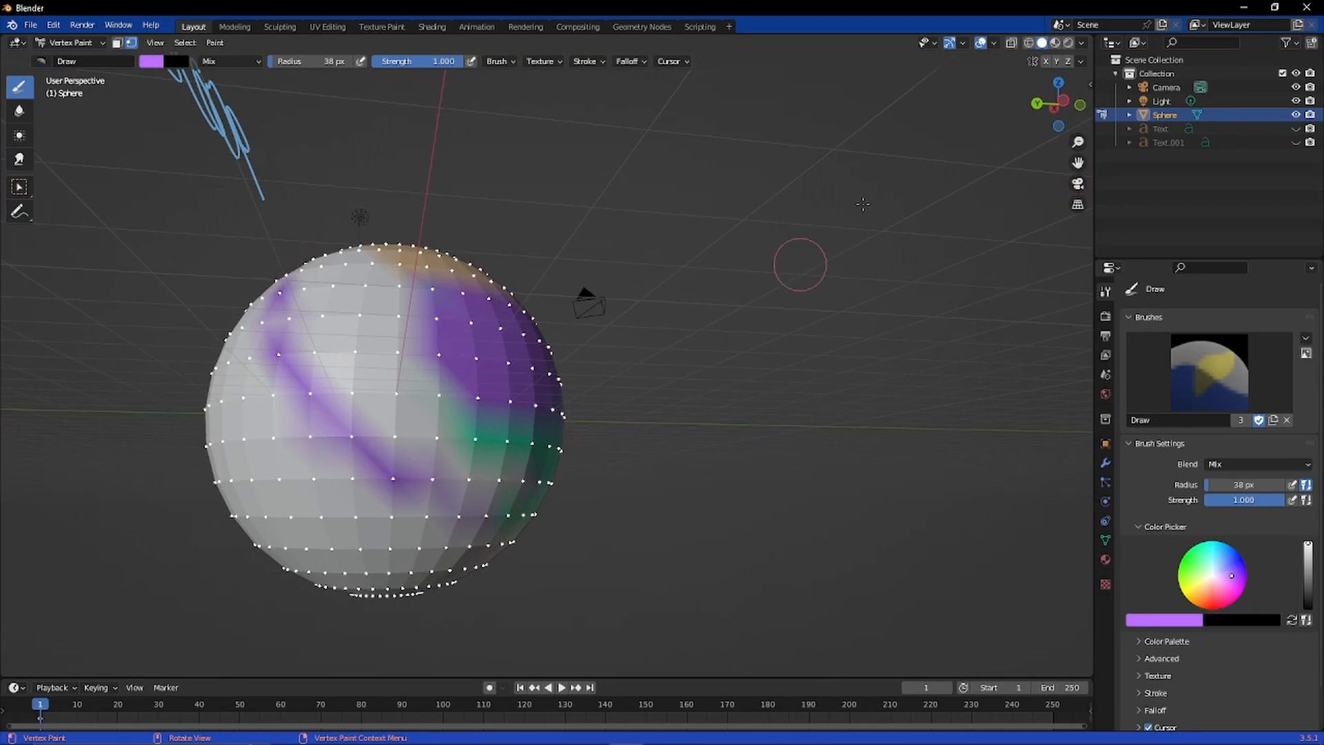
# Step: Set the brush color to red and paint over the sphere's unpainted side into the edge of the purple area
pyautogui.moveTo(1224, 607); pyautogui.dragTo(1210, 609)
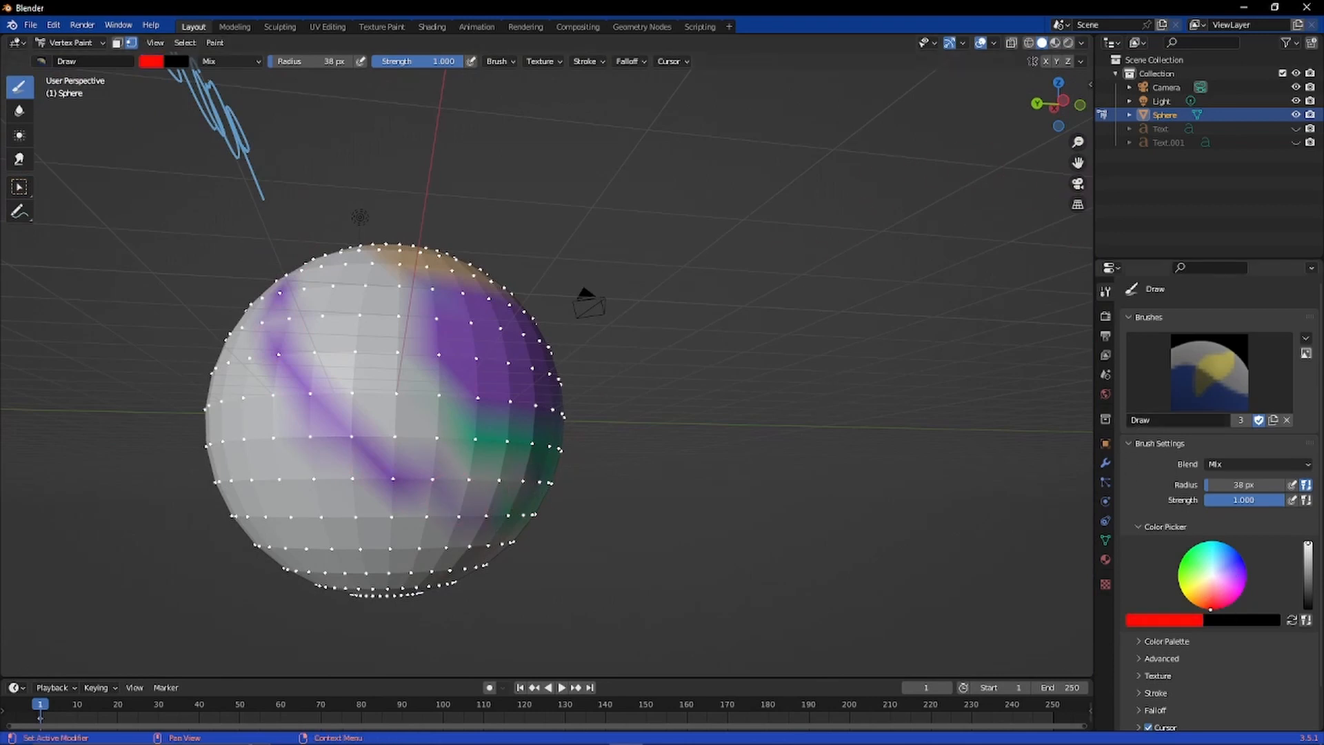
pyautogui.moveTo(397, 351)
pyautogui.mouseDown()
pyautogui.moveTo(381, 369)
pyautogui.moveTo(290, 394)
pyautogui.moveTo(242, 351)
pyautogui.moveTo(455, 280)
pyautogui.moveTo(439, 301)
pyautogui.moveTo(269, 248)
pyautogui.moveTo(335, 257)
pyautogui.moveTo(534, 442)
pyautogui.moveTo(697, 420)
pyautogui.mouseUp()
pyautogui.moveTo(696, 421); pyautogui.dragTo(678, 470, button='middle')
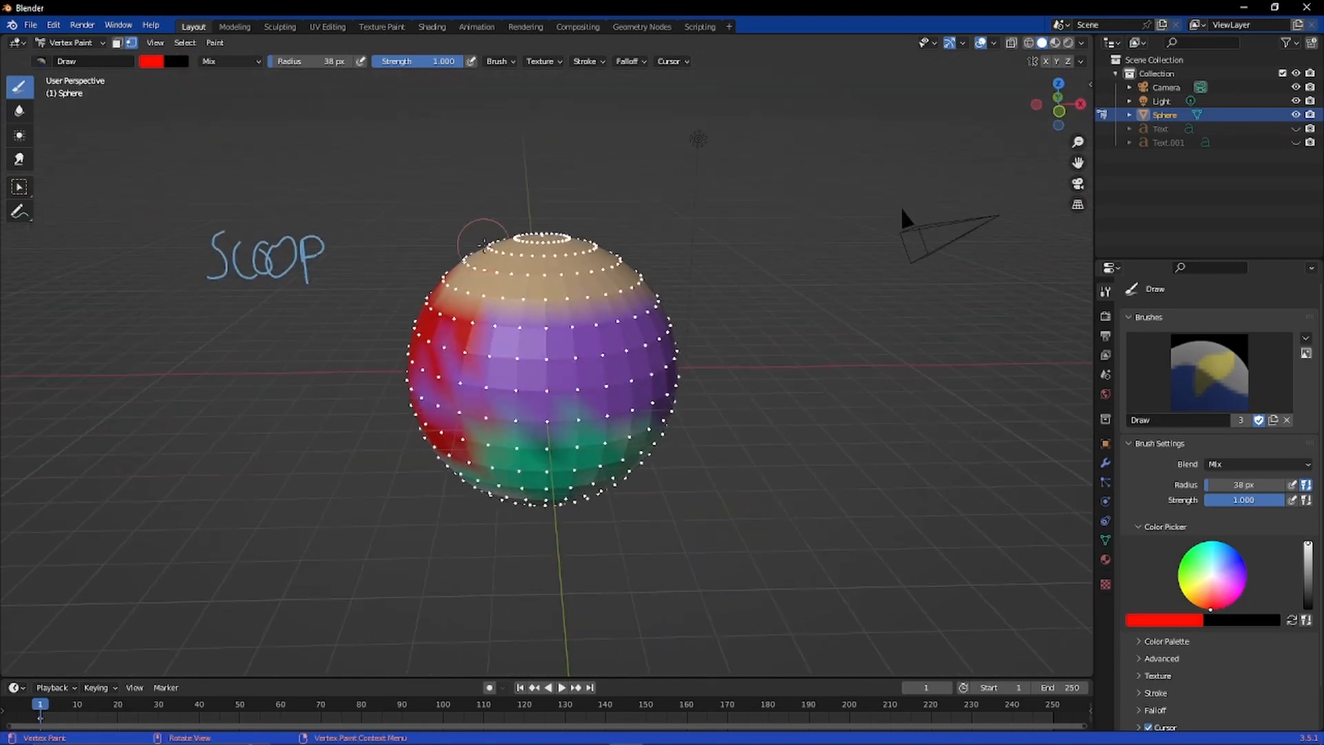
# Step: Smear the tan upper band down into the purple and red areas in several strokes with the Smear brush
pyautogui.moveTo(483, 242); pyautogui.dragTo(545, 296, button='middle')
pyautogui.scroll(6, 491, 343)
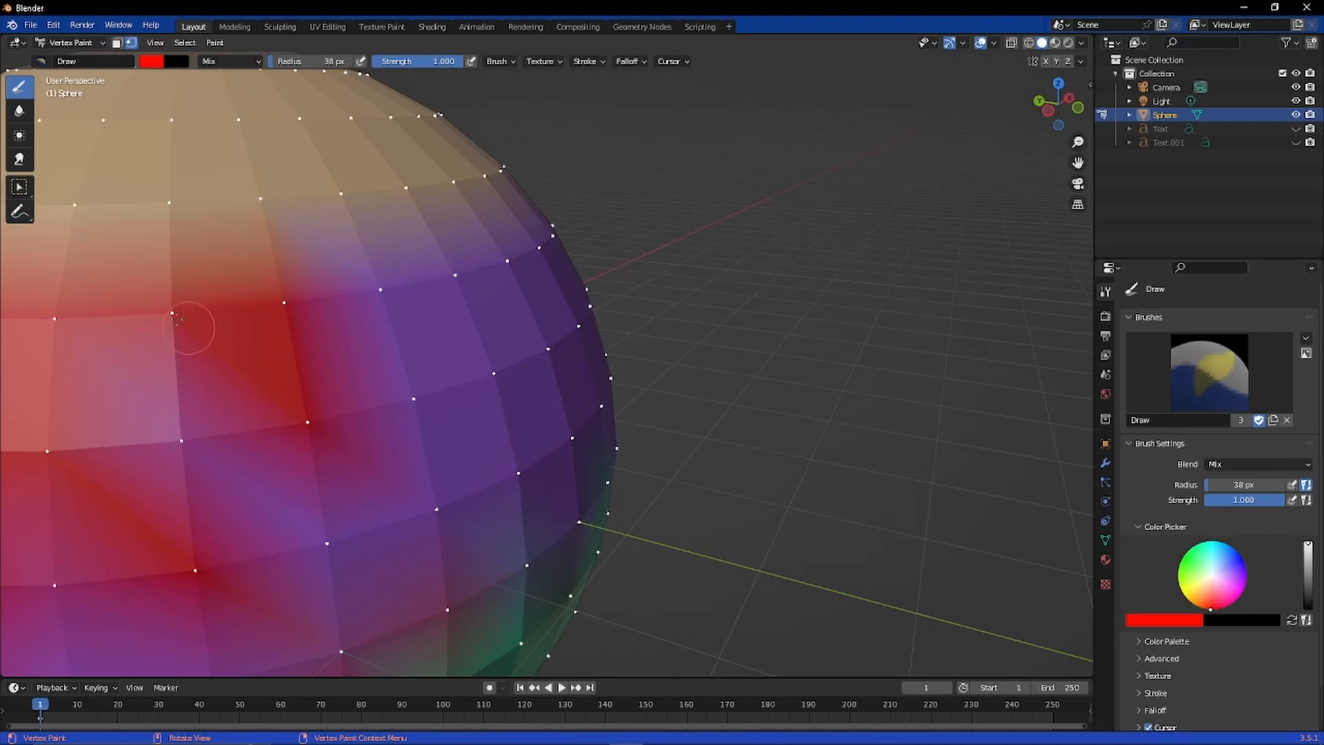
pyautogui.click(19, 160)
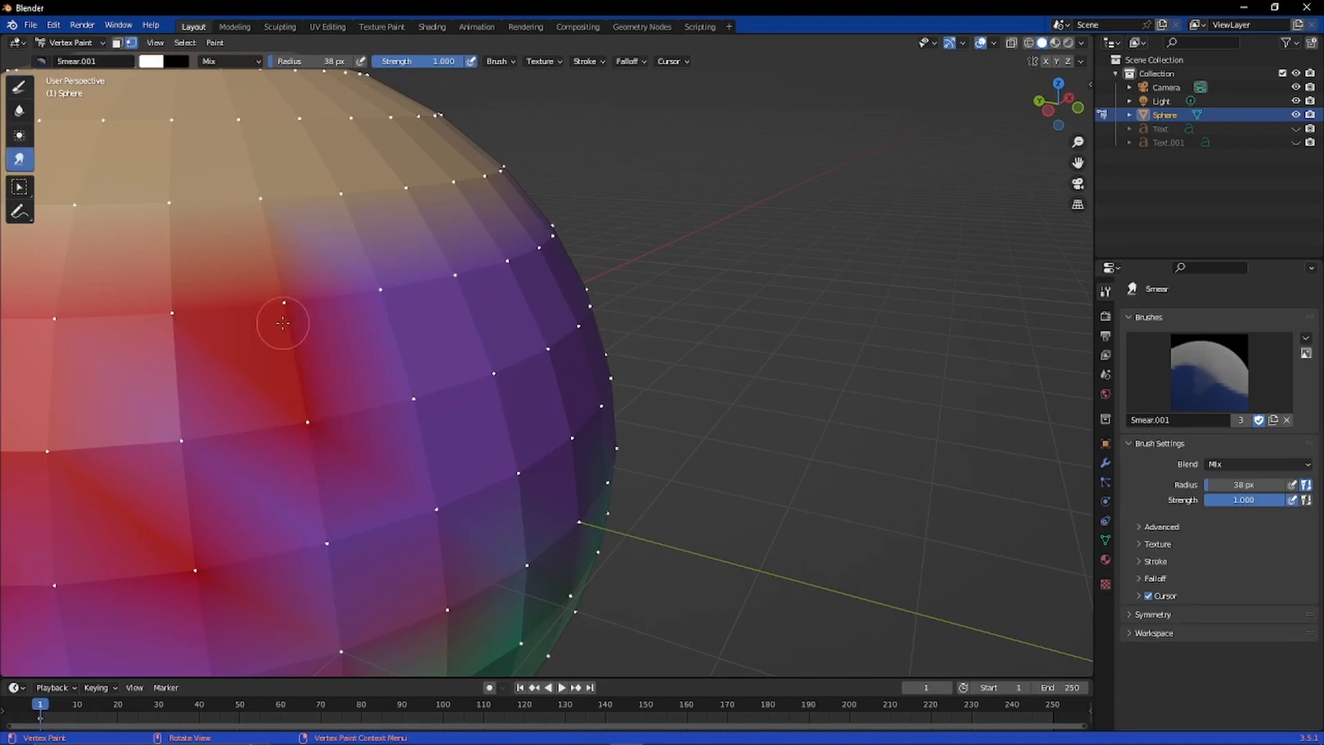
pyautogui.moveTo(281, 301); pyautogui.dragTo(303, 314)
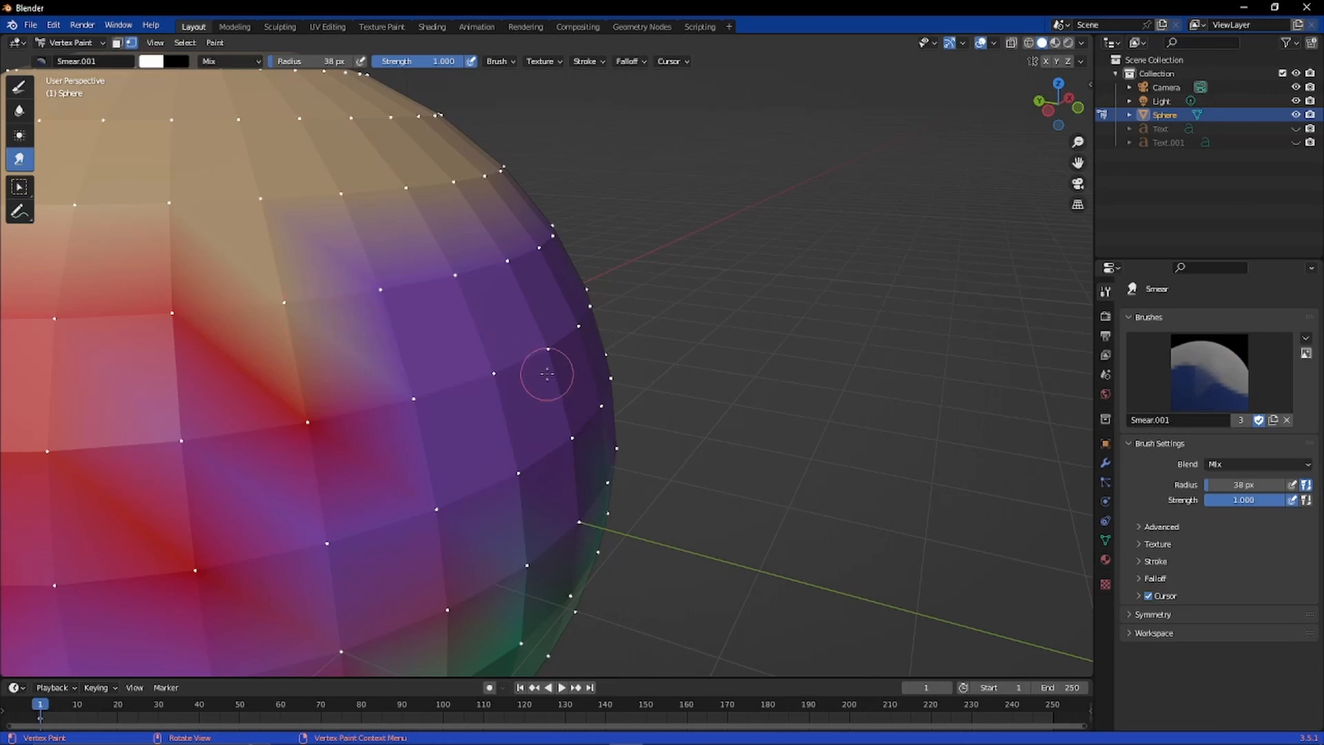
pyautogui.moveTo(378, 384); pyautogui.dragTo(451, 443)
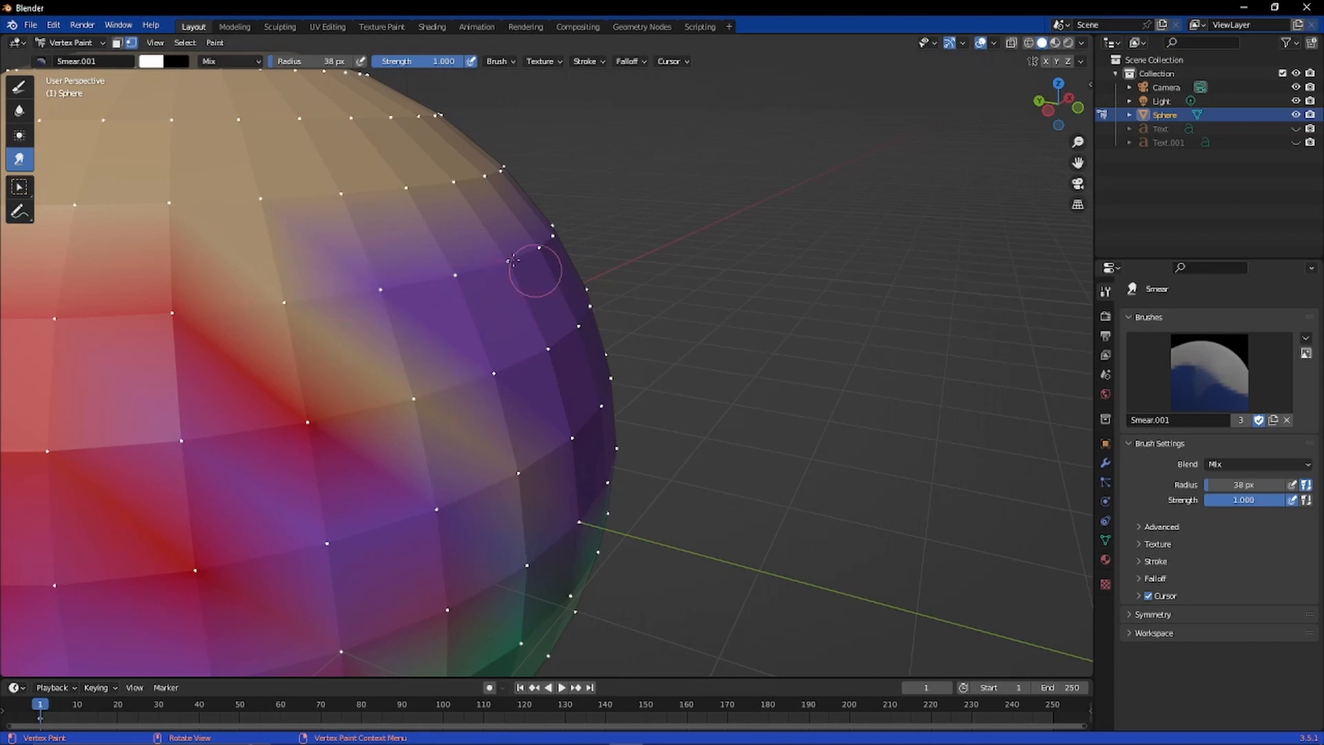
pyautogui.moveTo(449, 275); pyautogui.dragTo(432, 359)
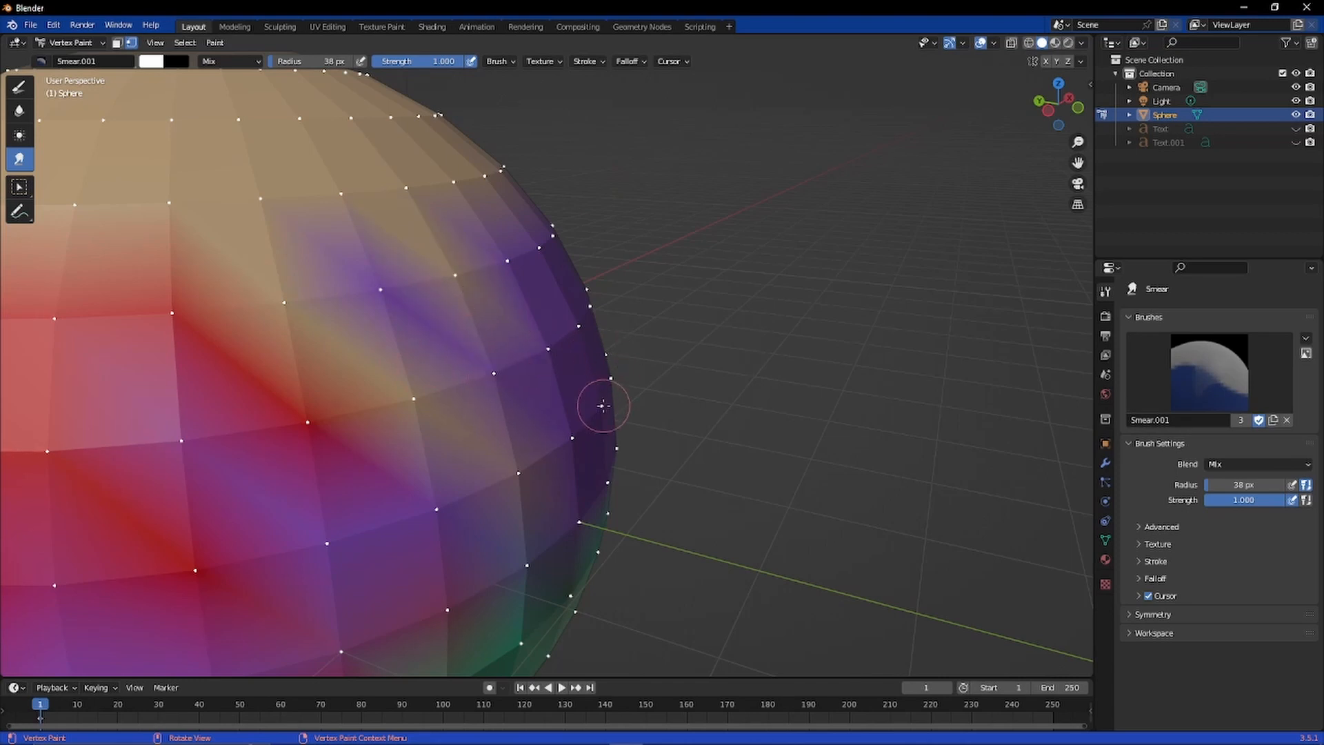
pyautogui.moveTo(571, 304); pyautogui.dragTo(602, 257, button='middle')
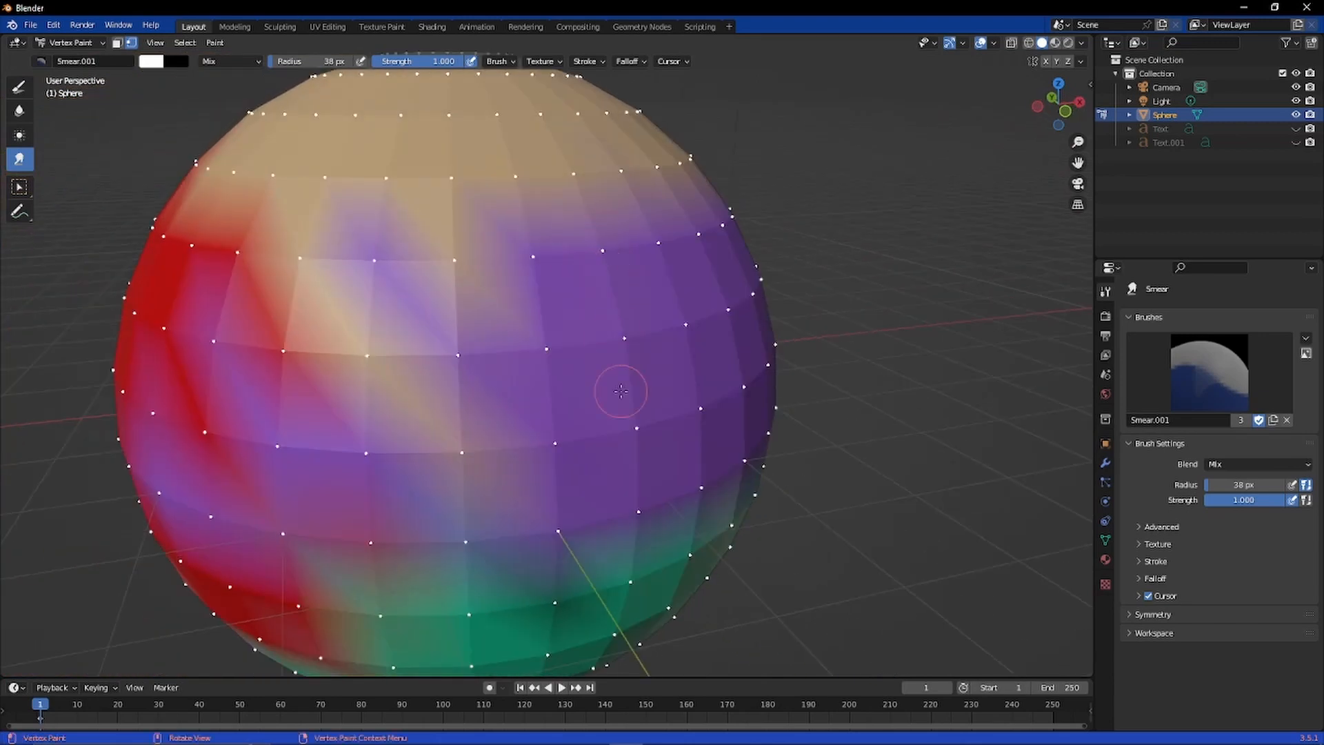
pyautogui.moveTo(584, 262); pyautogui.dragTo(638, 406)
pyautogui.moveTo(579, 461); pyautogui.dragTo(314, 509)
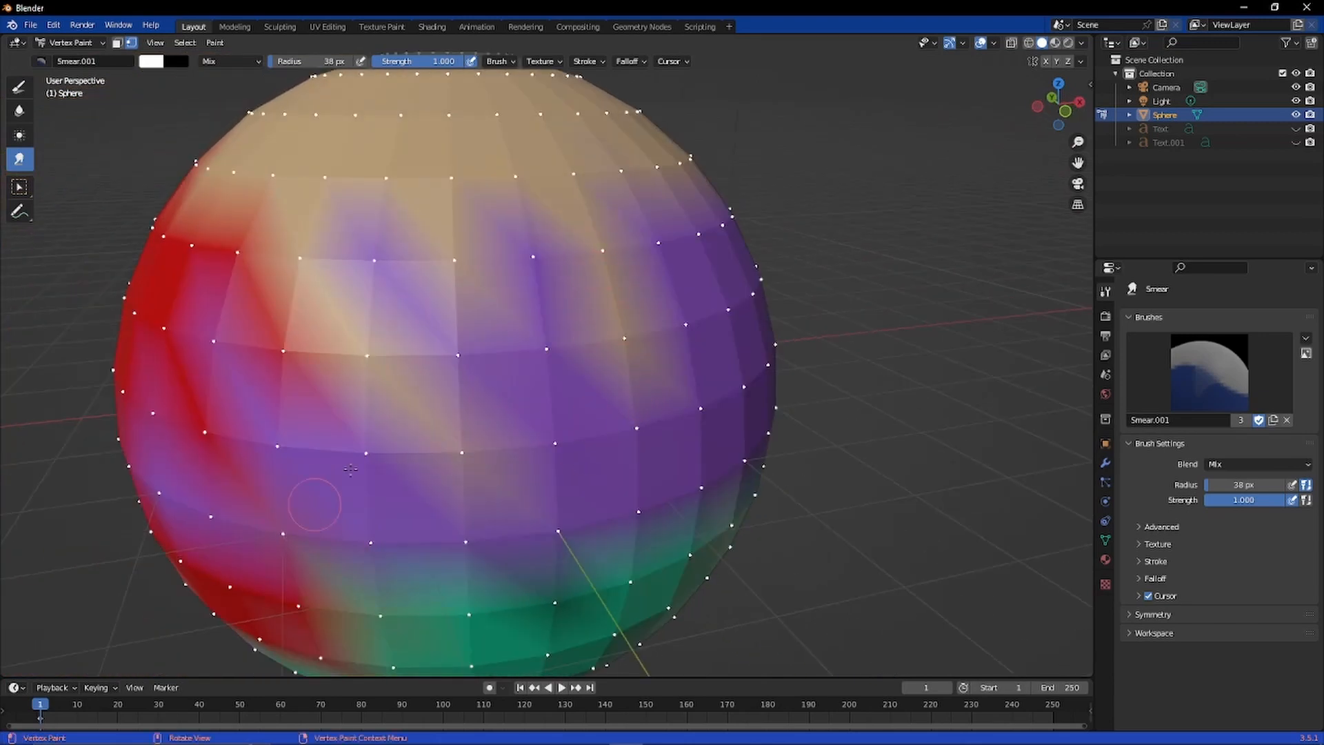
pyautogui.moveTo(583, 406)
pyautogui.mouseDown()
pyautogui.moveTo(453, 485)
pyautogui.moveTo(316, 523)
pyautogui.mouseUp()
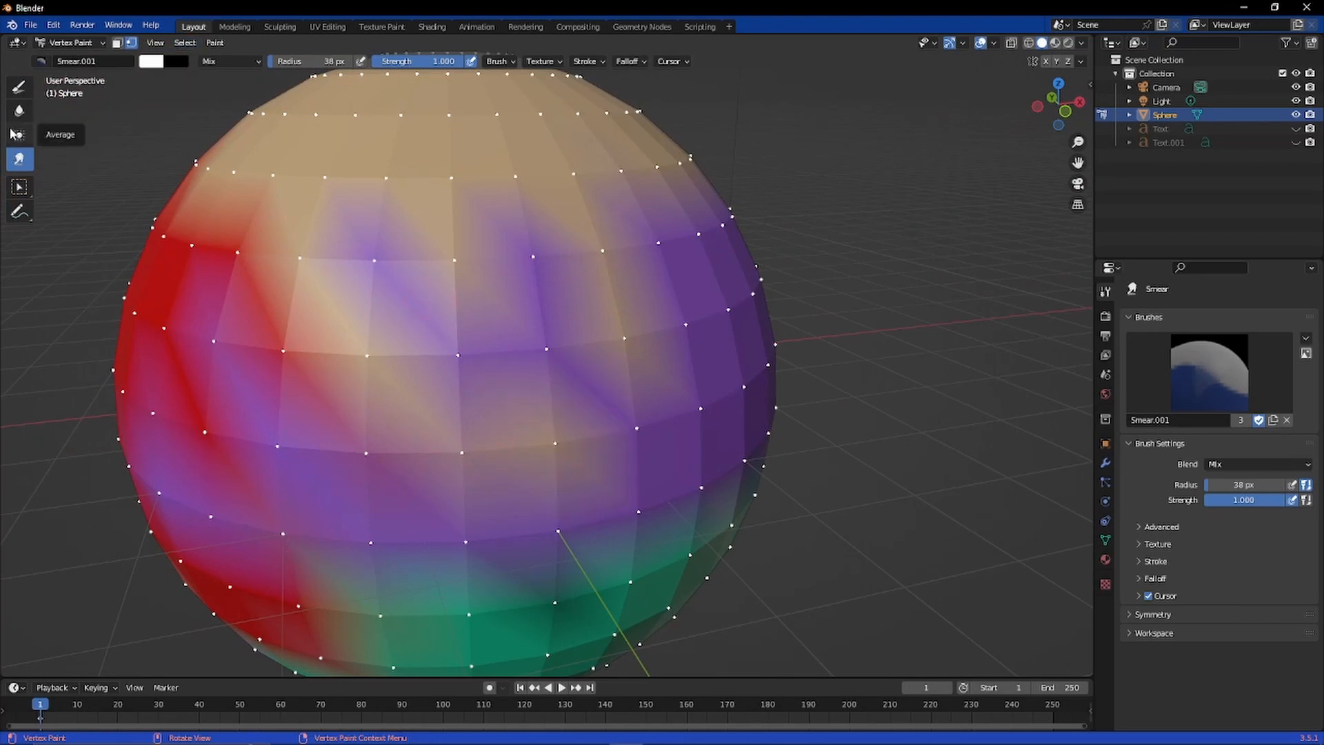
# Step: Soften the borders between the red, tan, purple and green areas across the sphere's front with the Blur brush
pyautogui.click(18, 133)
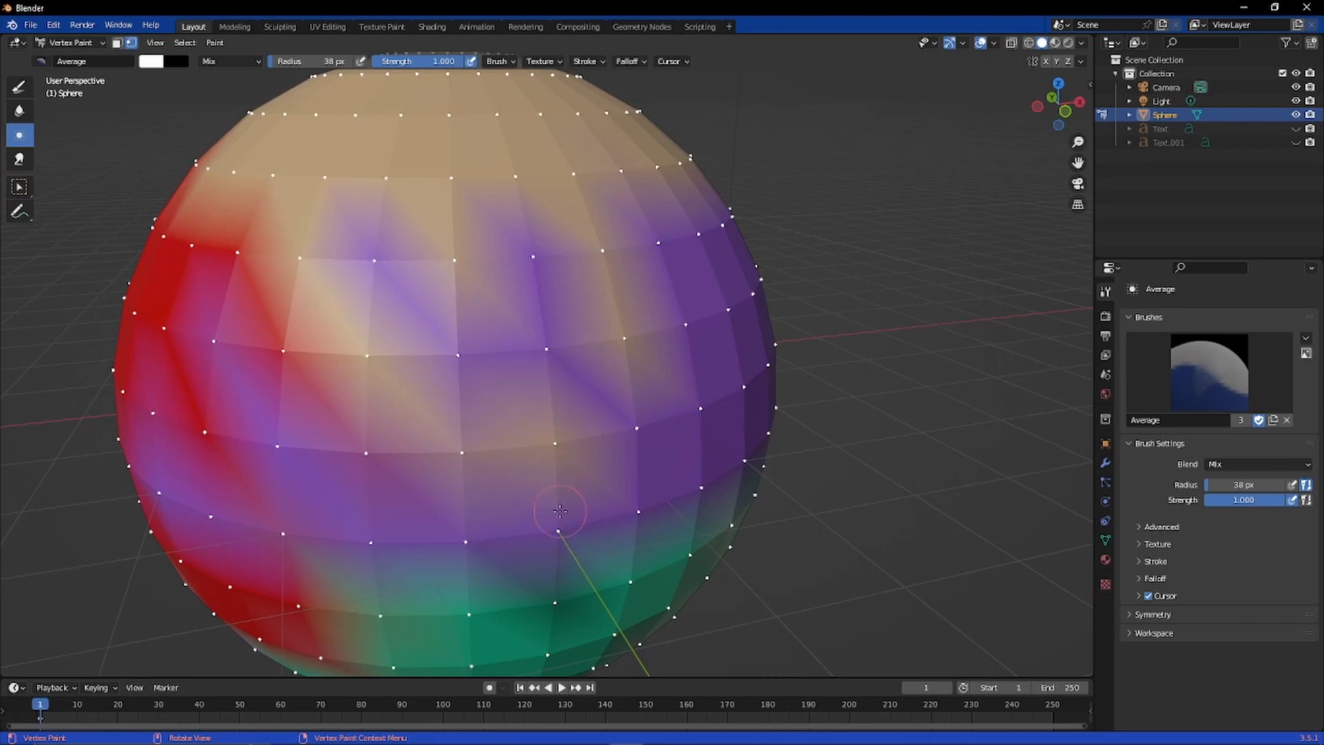
pyautogui.scroll(-3, 560, 510)
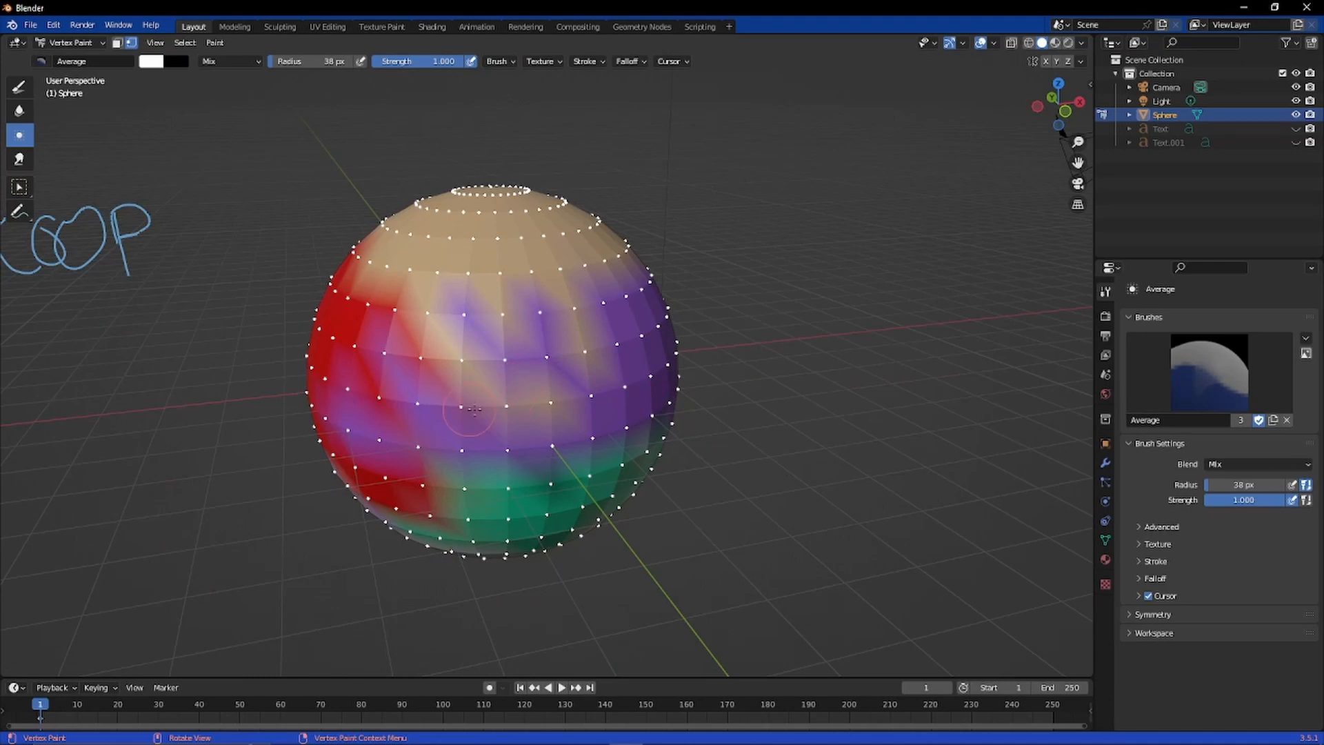
pyautogui.click(19, 110)
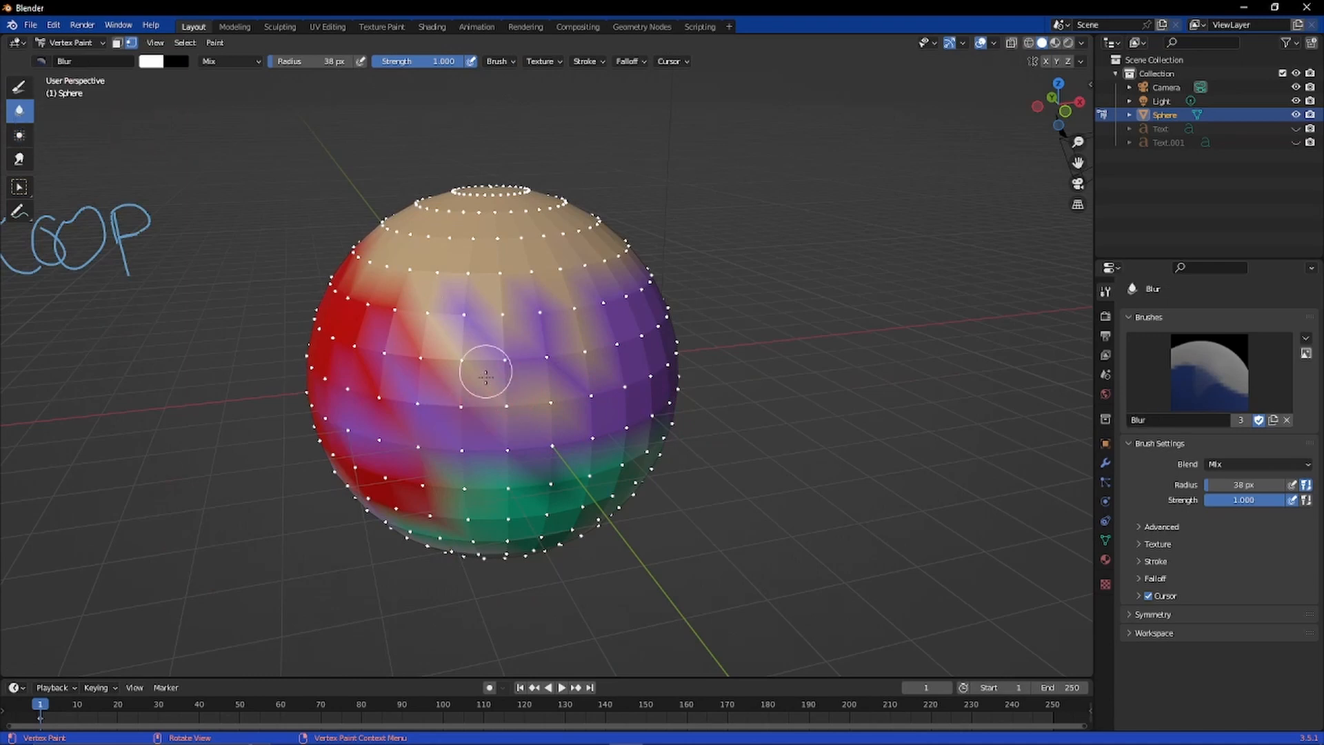
pyautogui.moveTo(485, 375)
pyautogui.mouseDown()
pyautogui.moveTo(518, 354)
pyautogui.moveTo(503, 331)
pyautogui.moveTo(474, 328)
pyautogui.moveTo(467, 299)
pyautogui.moveTo(467, 385)
pyautogui.moveTo(535, 319)
pyautogui.moveTo(468, 328)
pyautogui.mouseUp()
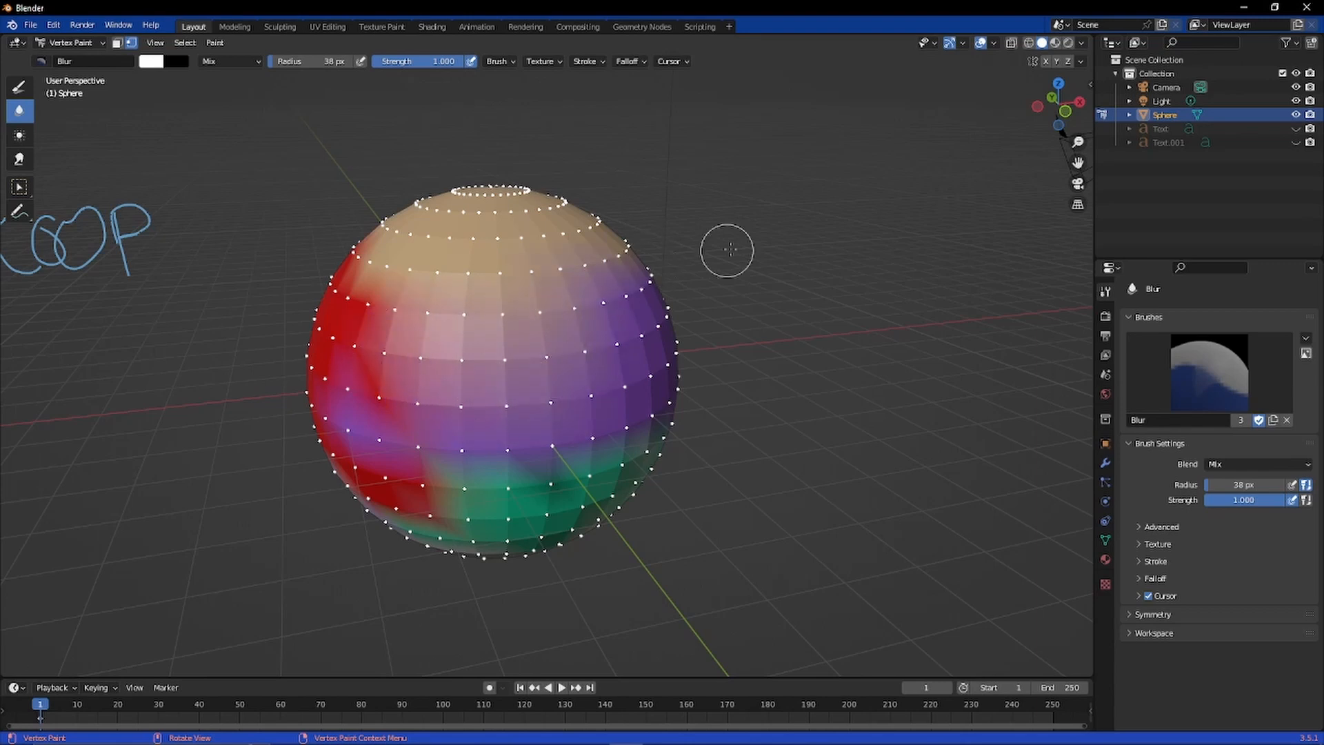
pyautogui.moveTo(315, 348)
pyautogui.mouseDown()
pyautogui.moveTo(399, 479)
pyautogui.moveTo(488, 464)
pyautogui.moveTo(364, 444)
pyautogui.moveTo(665, 497)
pyautogui.moveTo(408, 517)
pyautogui.moveTo(444, 378)
pyautogui.moveTo(346, 290)
pyautogui.moveTo(398, 265)
pyautogui.moveTo(369, 354)
pyautogui.moveTo(533, 591)
pyautogui.moveTo(564, 487)
pyautogui.moveTo(681, 382)
pyautogui.mouseUp()
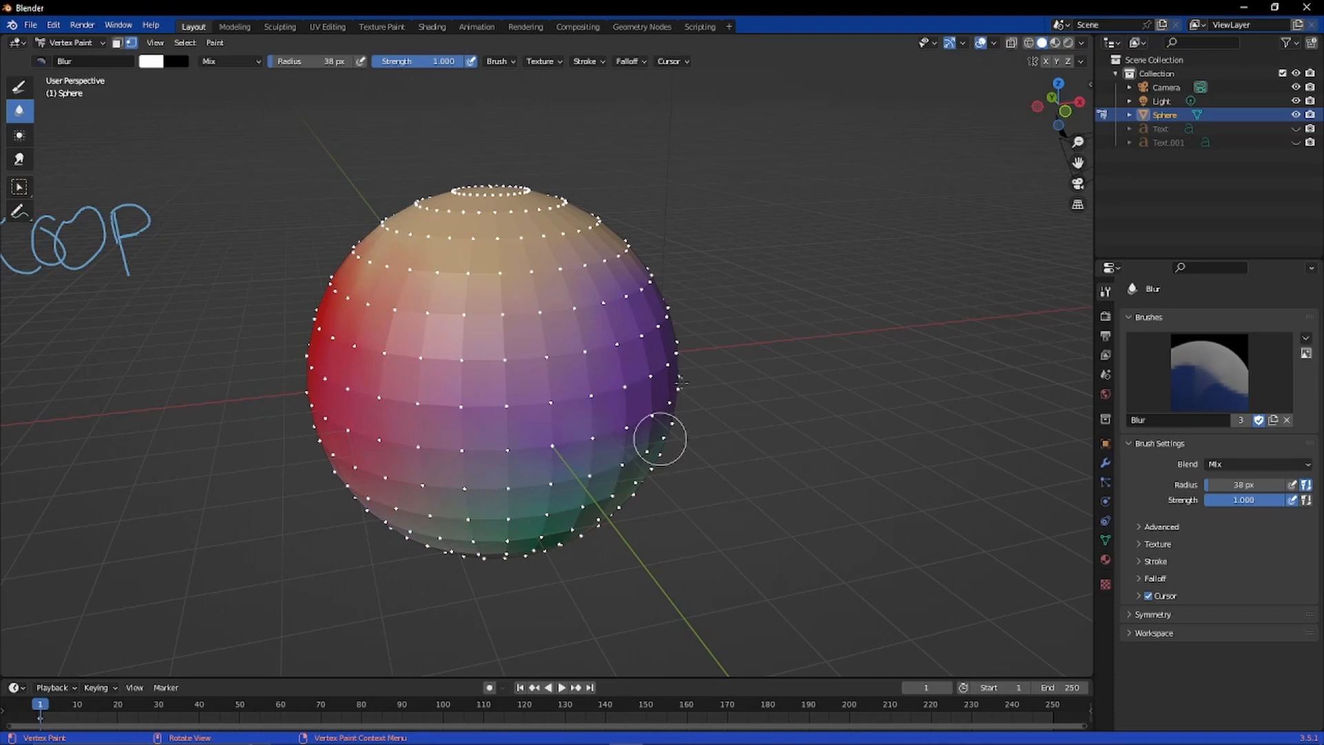
# Step: Set the Blur brush's blend mode to Color Burn and stroke over the front of the sphere
pyautogui.moveTo(752, 340)
pyautogui.mouseDown(button='middle')
pyautogui.moveTo(732, 314)
pyautogui.moveTo(656, 316)
pyautogui.moveTo(745, 377)
pyautogui.moveTo(762, 345)
pyautogui.mouseUp(button='middle')
pyautogui.scroll(-4, 765, 341)
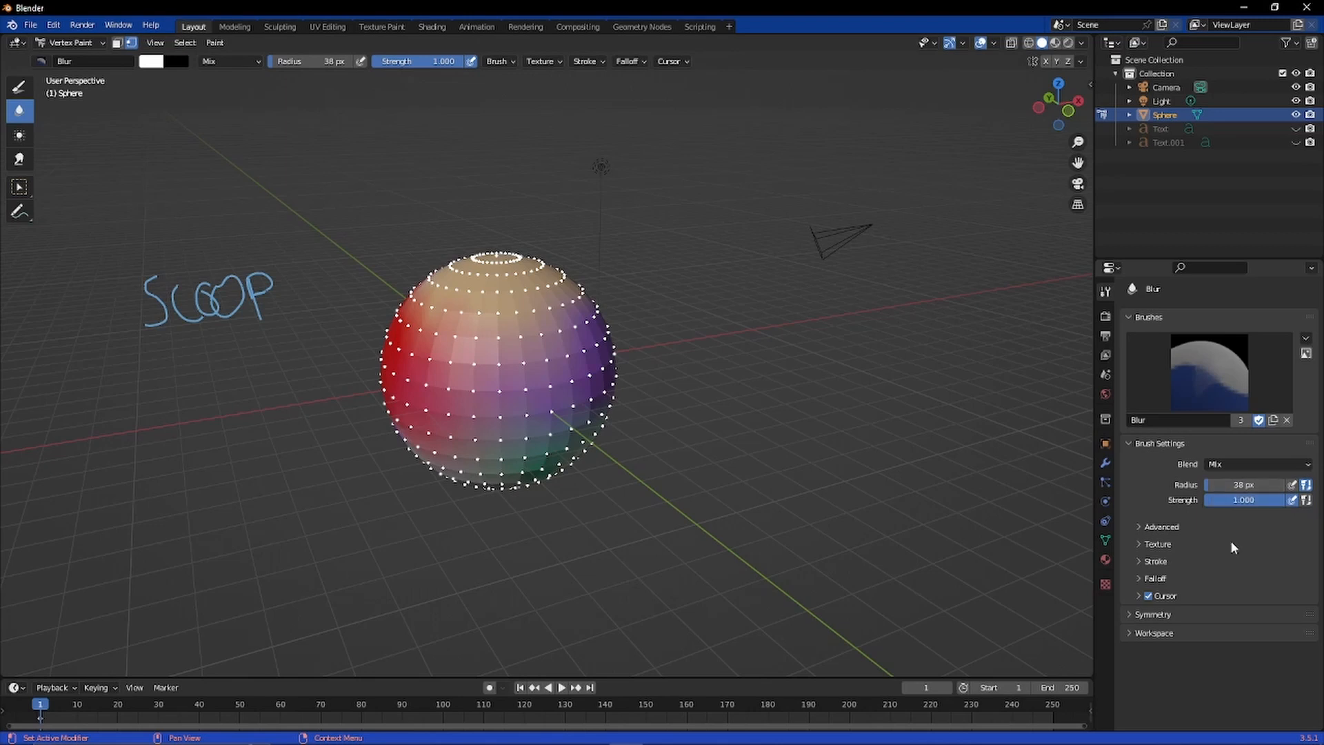
pyautogui.click(1268, 463)
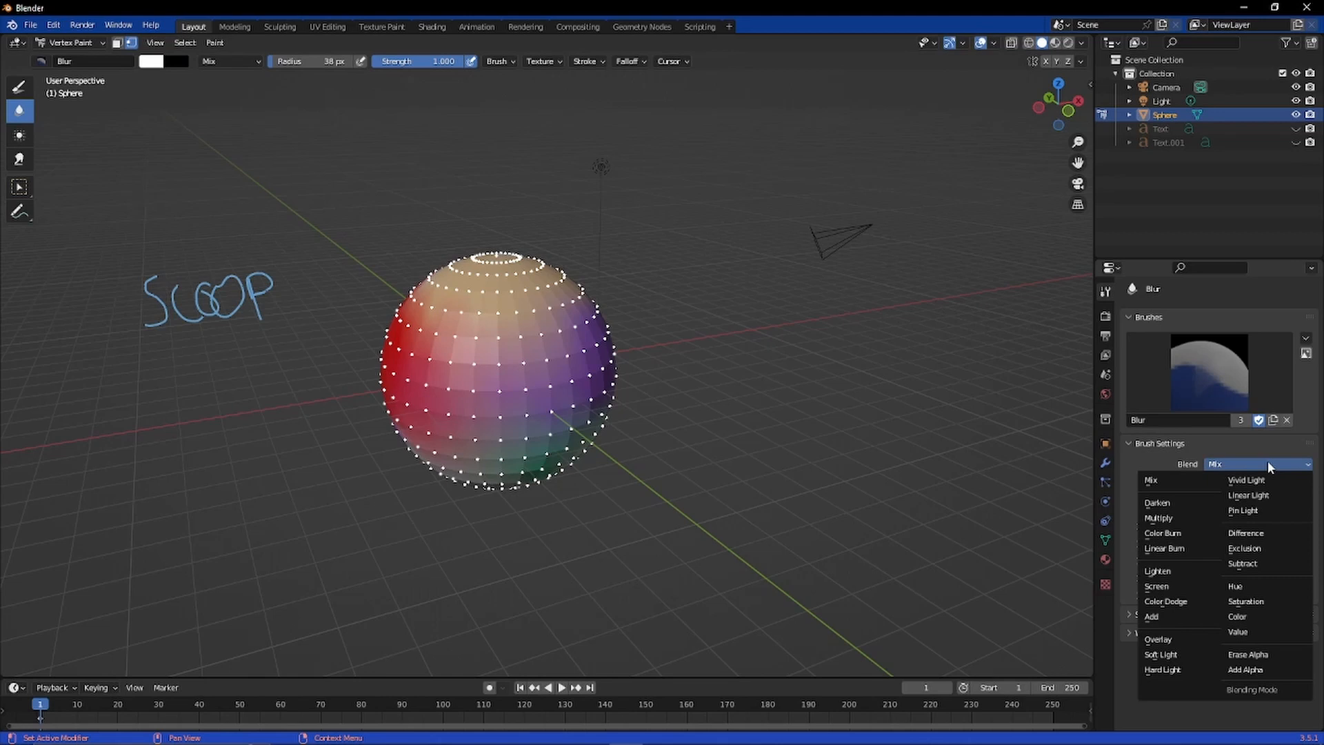
pyautogui.click(1151, 532)
pyautogui.moveTo(528, 424)
pyautogui.mouseDown()
pyautogui.moveTo(500, 388)
pyautogui.moveTo(533, 432)
pyautogui.moveTo(577, 400)
pyautogui.moveTo(573, 324)
pyautogui.moveTo(591, 414)
pyautogui.moveTo(565, 313)
pyautogui.moveTo(540, 301)
pyautogui.moveTo(585, 273)
pyautogui.moveTo(627, 319)
pyautogui.moveTo(564, 295)
pyautogui.moveTo(555, 428)
pyautogui.moveTo(471, 492)
pyautogui.moveTo(632, 379)
pyautogui.moveTo(520, 473)
pyautogui.moveTo(446, 470)
pyautogui.moveTo(429, 463)
pyautogui.moveTo(511, 476)
pyautogui.moveTo(417, 462)
pyautogui.moveTo(417, 444)
pyautogui.moveTo(485, 482)
pyautogui.mouseUp()
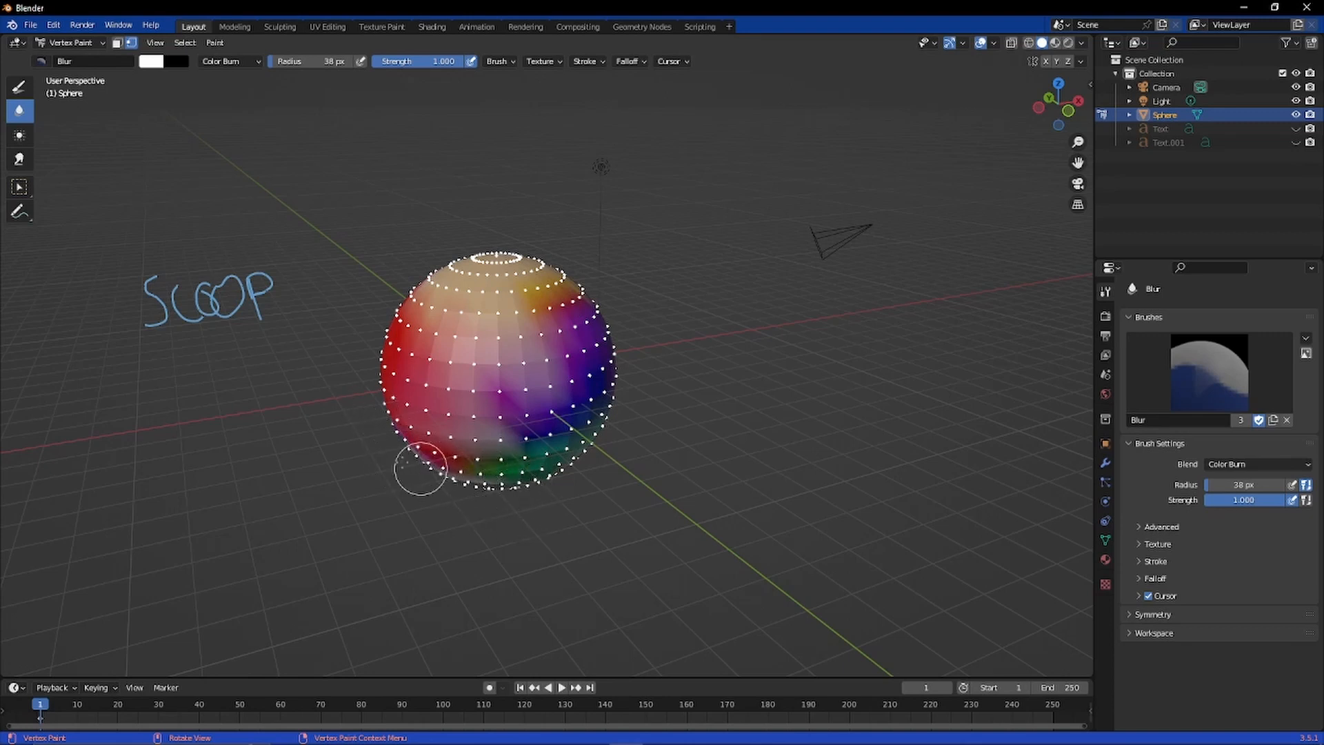
# Step: Stroke over the sphere's front with the Blur brush in Multiply blend mode, and again in Lighten mode
pyautogui.click(1249, 464)
pyautogui.click(1165, 518)
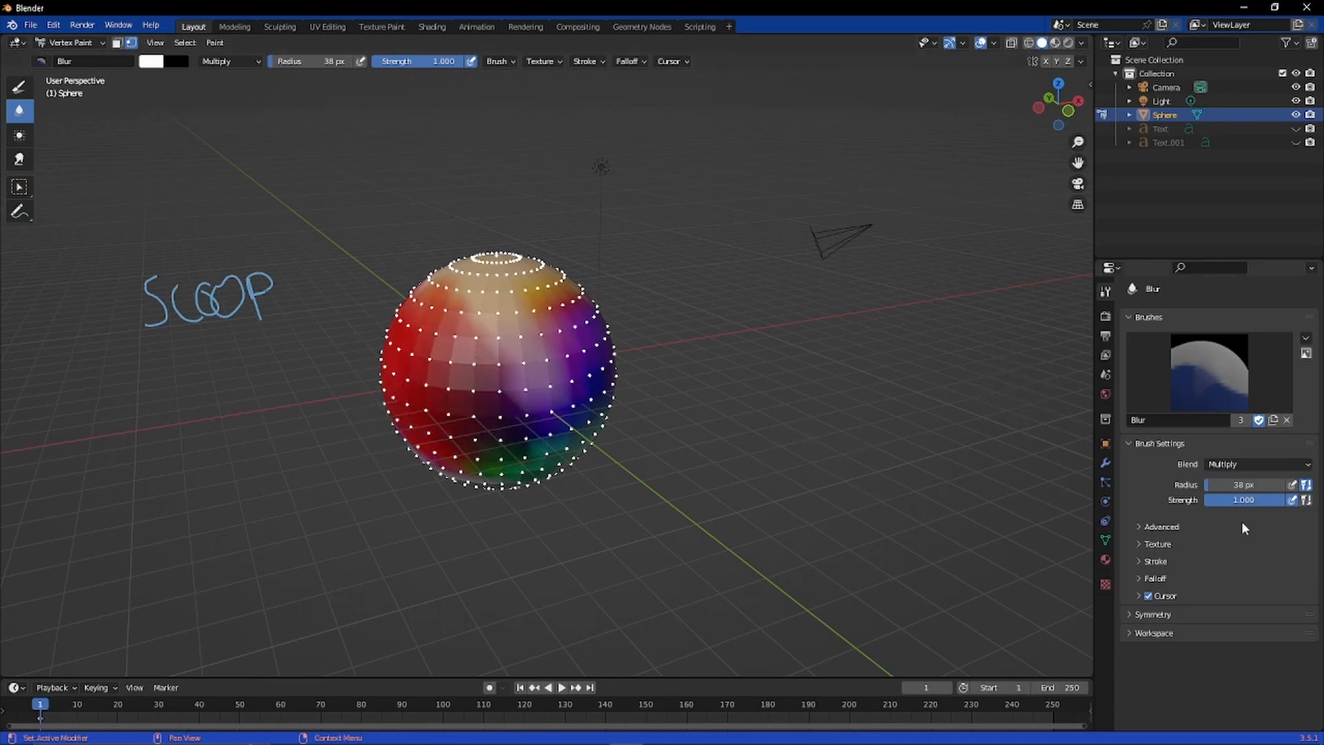
pyautogui.click(1230, 465)
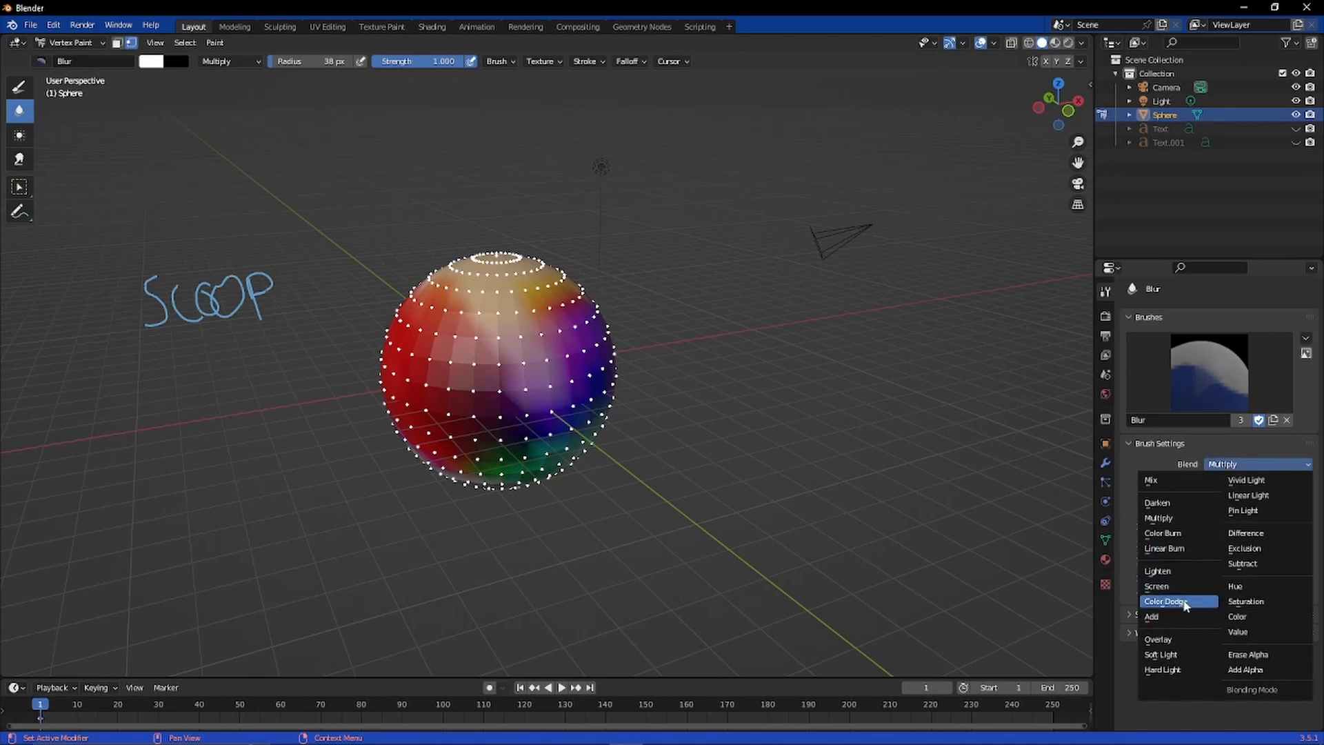
pyautogui.click(1159, 571)
pyautogui.moveTo(541, 369)
pyautogui.mouseDown()
pyautogui.moveTo(499, 431)
pyautogui.moveTo(560, 429)
pyautogui.moveTo(553, 337)
pyautogui.moveTo(467, 424)
pyautogui.mouseUp()
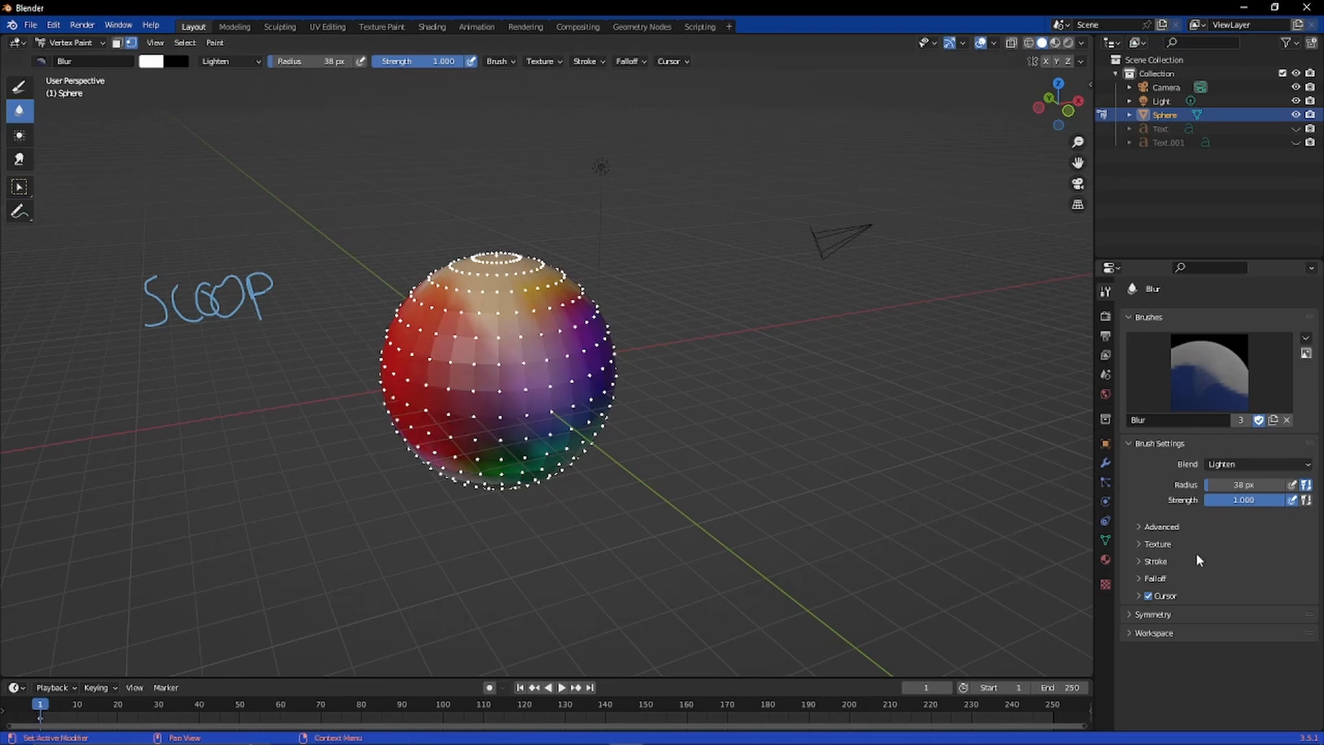
# Step: Set the Blur brush's blend mode to Color Dodge and stroke across the sphere's front from its top to its lower area
pyautogui.click(1218, 465)
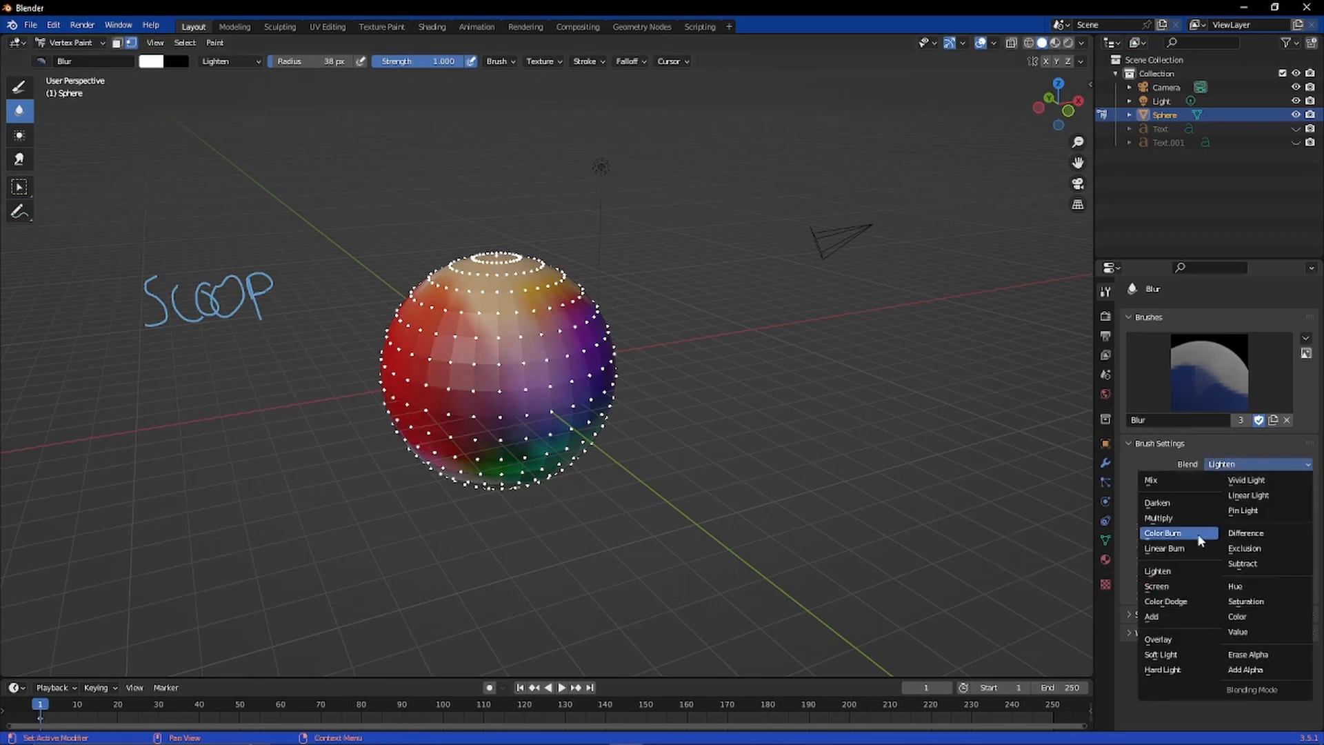
pyautogui.click(1180, 602)
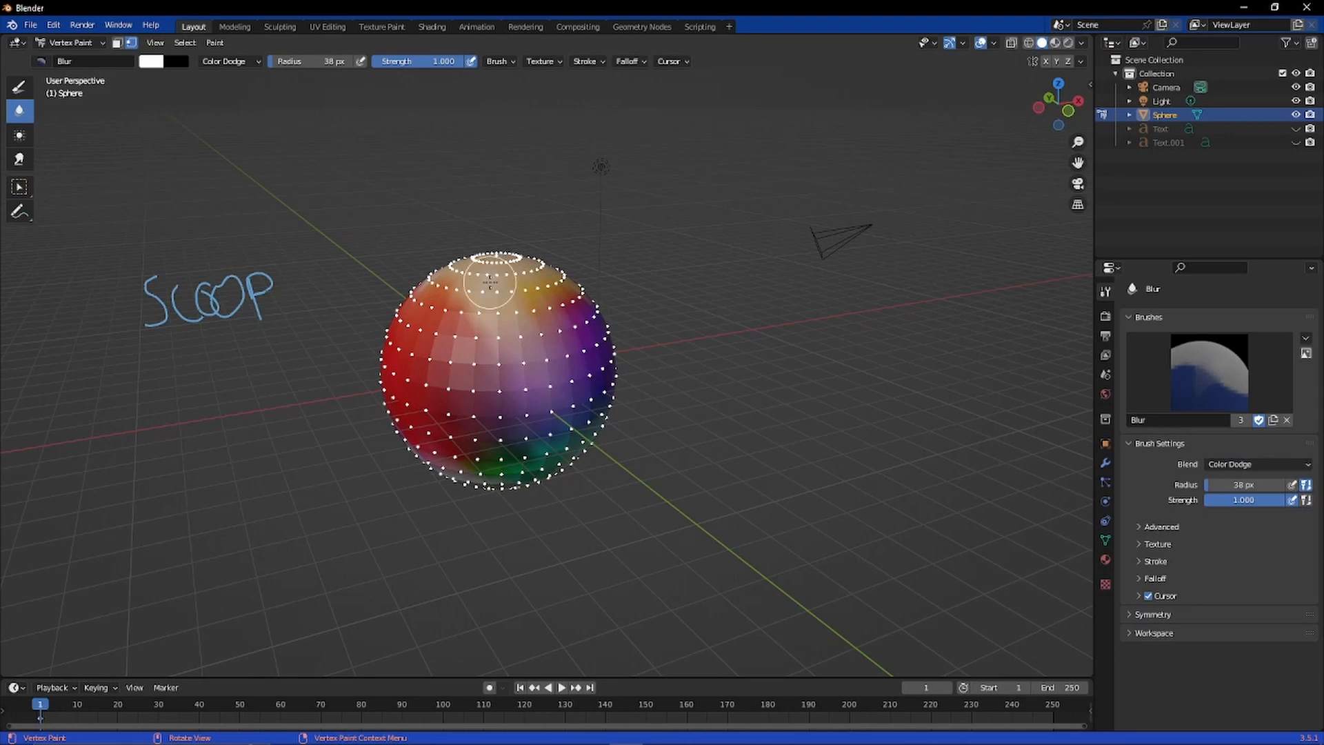
pyautogui.moveTo(497, 290)
pyautogui.mouseDown()
pyautogui.moveTo(586, 365)
pyautogui.moveTo(513, 432)
pyautogui.moveTo(421, 414)
pyautogui.moveTo(448, 345)
pyautogui.moveTo(428, 386)
pyautogui.moveTo(526, 504)
pyautogui.moveTo(557, 318)
pyautogui.moveTo(614, 373)
pyautogui.mouseUp()
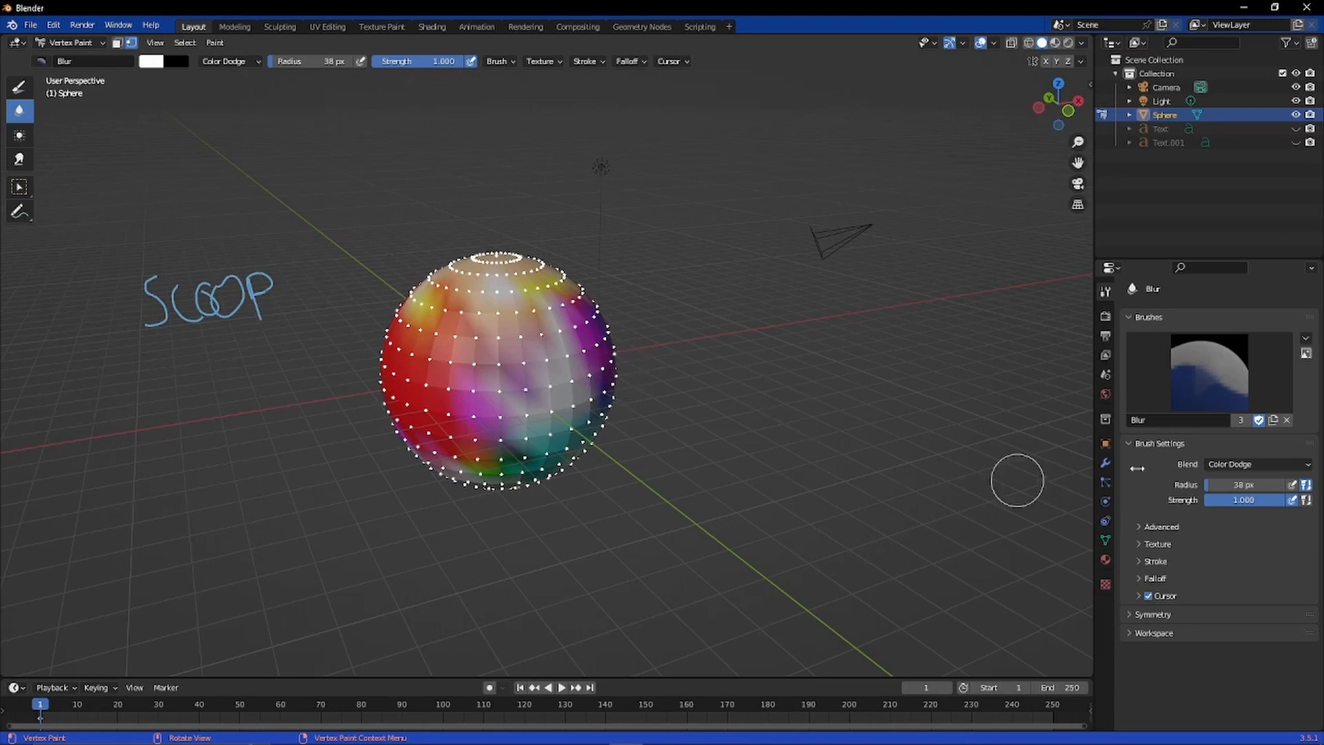
# Step: Set the Blur brush's blend mode to Overlay
pyautogui.click(1248, 464)
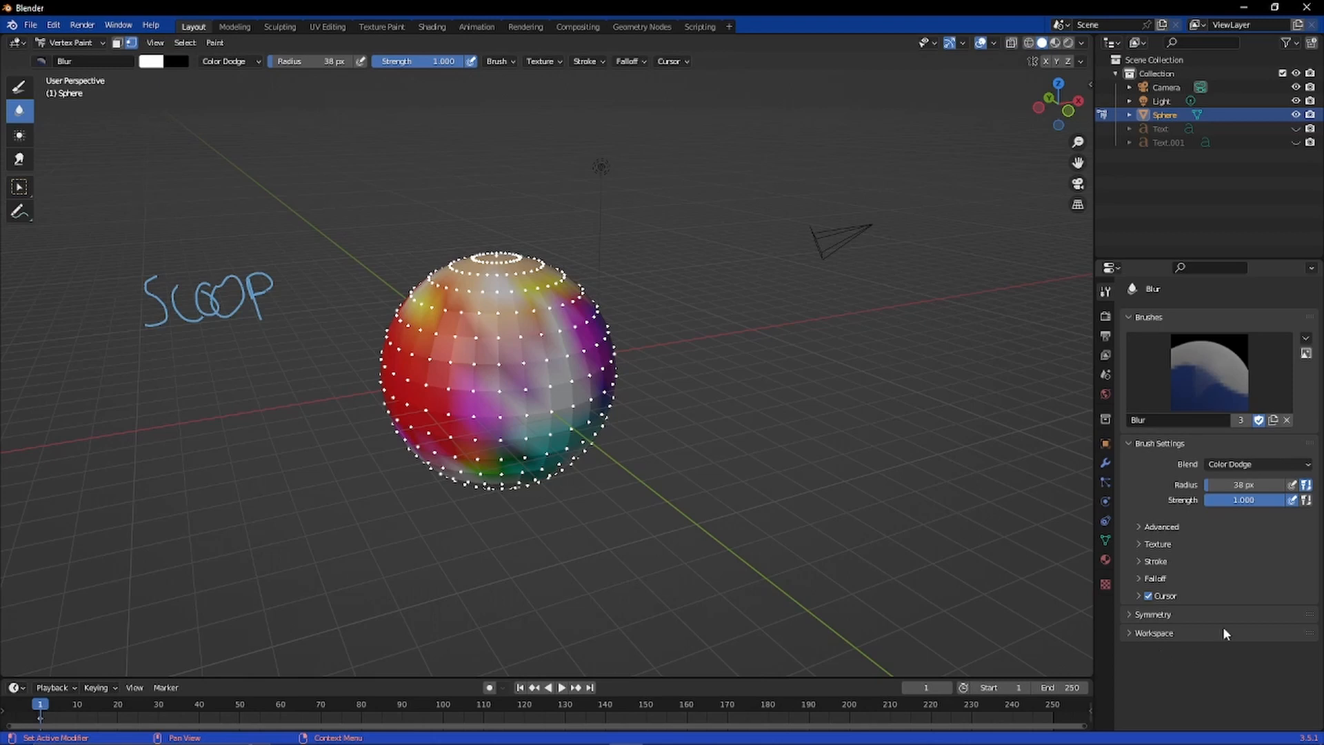
pyautogui.click(1269, 465)
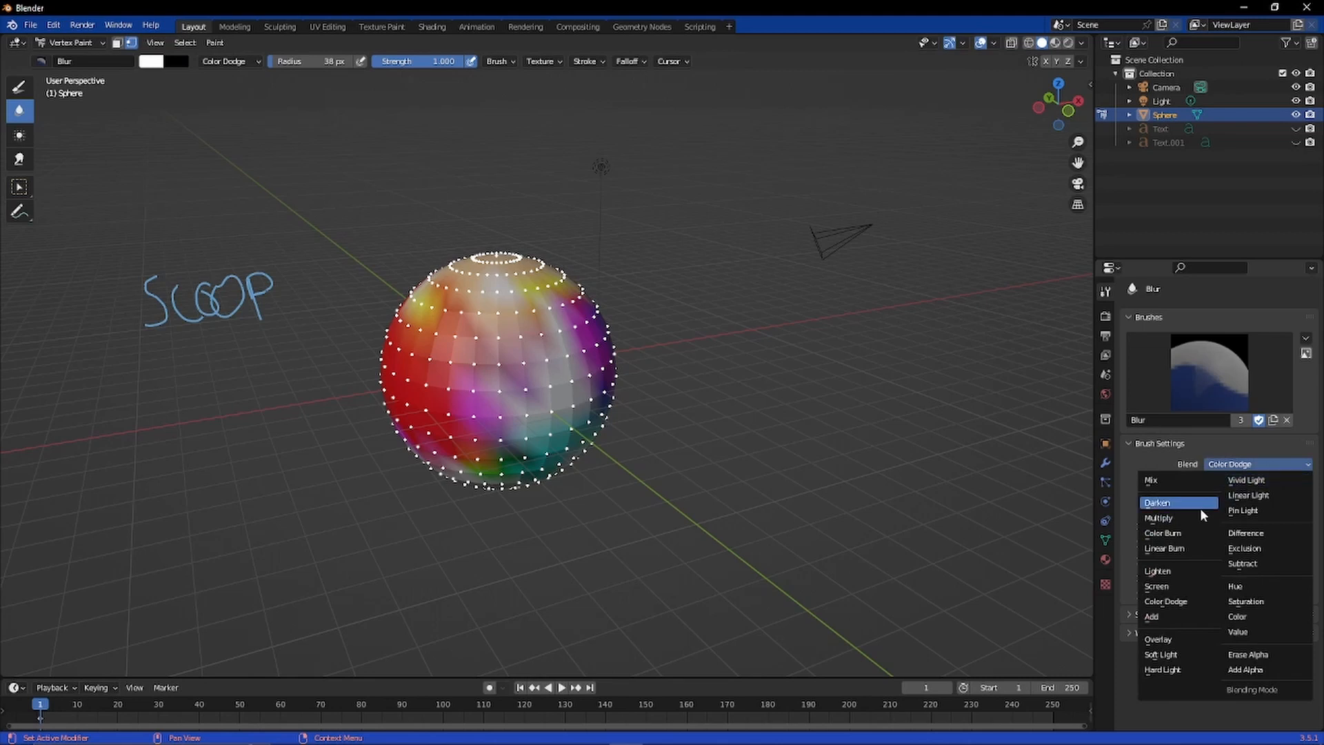
pyautogui.click(1192, 641)
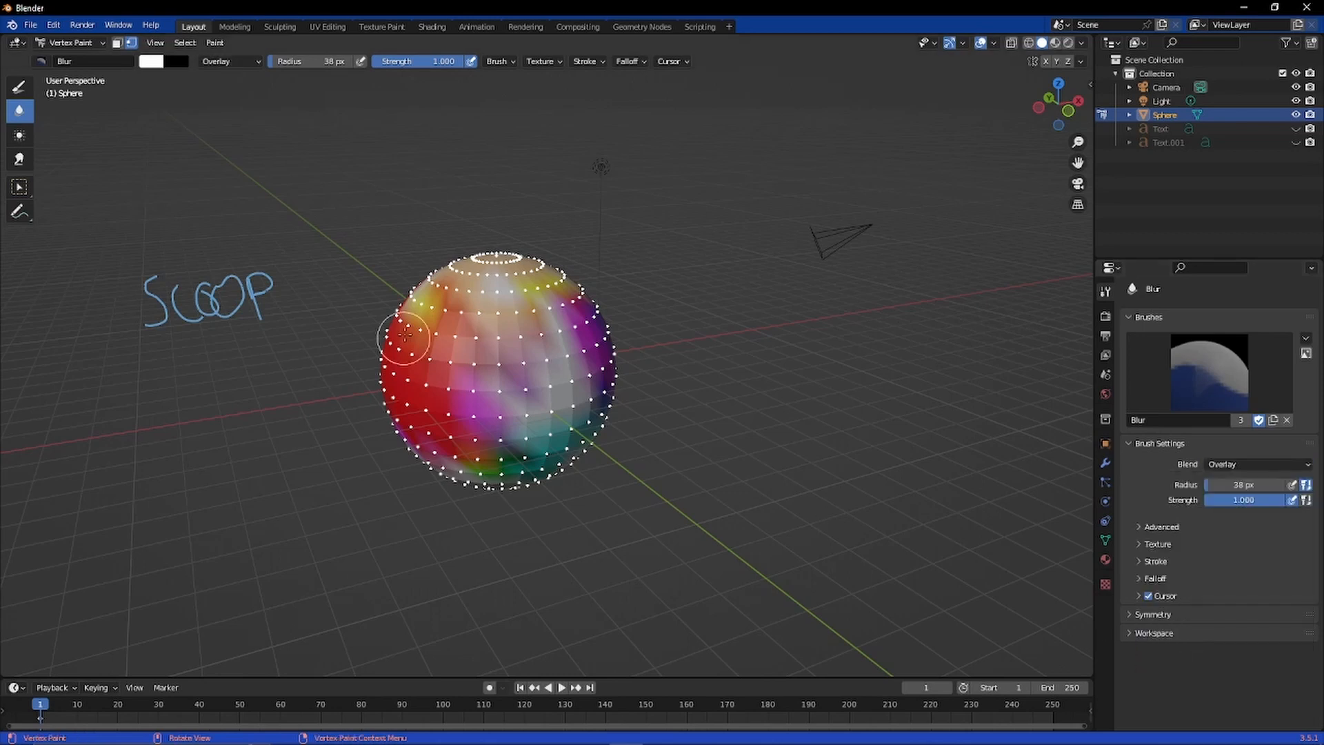
# Step: Stroke across the sphere's front with the Blur brush in Overlay blend mode, and again in Hard Light mode
pyautogui.moveTo(405, 334)
pyautogui.mouseDown()
pyautogui.moveTo(562, 414)
pyautogui.moveTo(472, 324)
pyautogui.moveTo(435, 324)
pyautogui.moveTo(449, 396)
pyautogui.moveTo(421, 340)
pyautogui.moveTo(468, 380)
pyautogui.moveTo(505, 362)
pyautogui.moveTo(530, 410)
pyautogui.moveTo(476, 434)
pyautogui.moveTo(570, 479)
pyautogui.moveTo(449, 467)
pyautogui.moveTo(549, 467)
pyautogui.moveTo(554, 297)
pyautogui.moveTo(572, 309)
pyautogui.mouseUp()
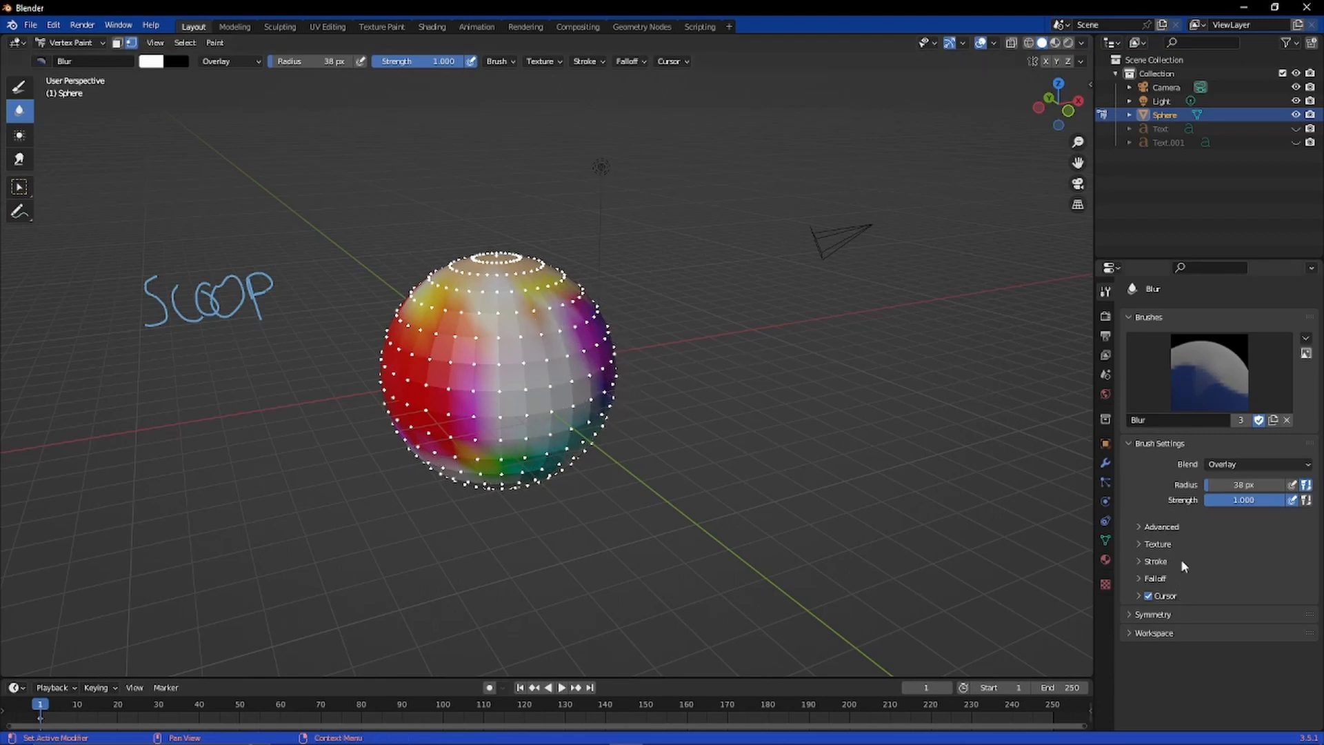
pyautogui.click(1227, 466)
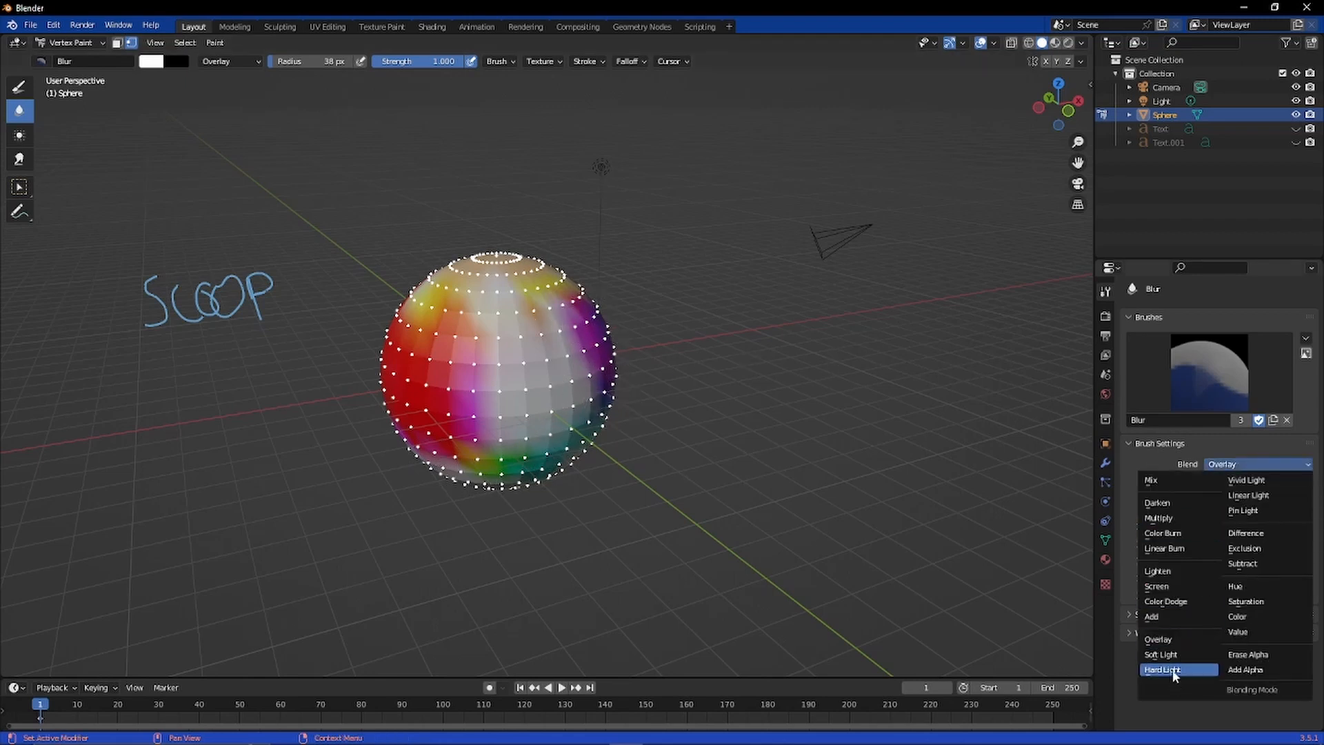
pyautogui.click(1173, 671)
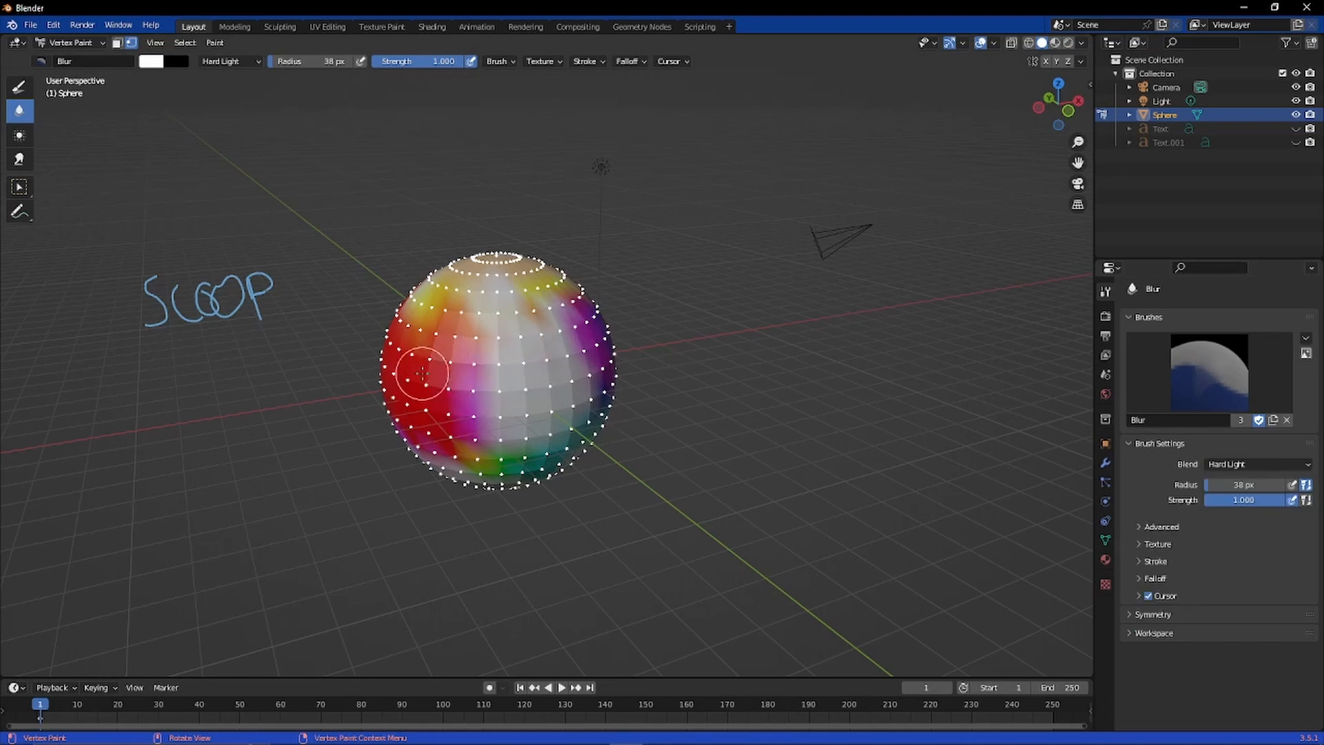
pyautogui.moveTo(422, 373)
pyautogui.mouseDown()
pyautogui.moveTo(411, 297)
pyautogui.moveTo(458, 317)
pyautogui.moveTo(594, 299)
pyautogui.moveTo(646, 342)
pyautogui.mouseUp()
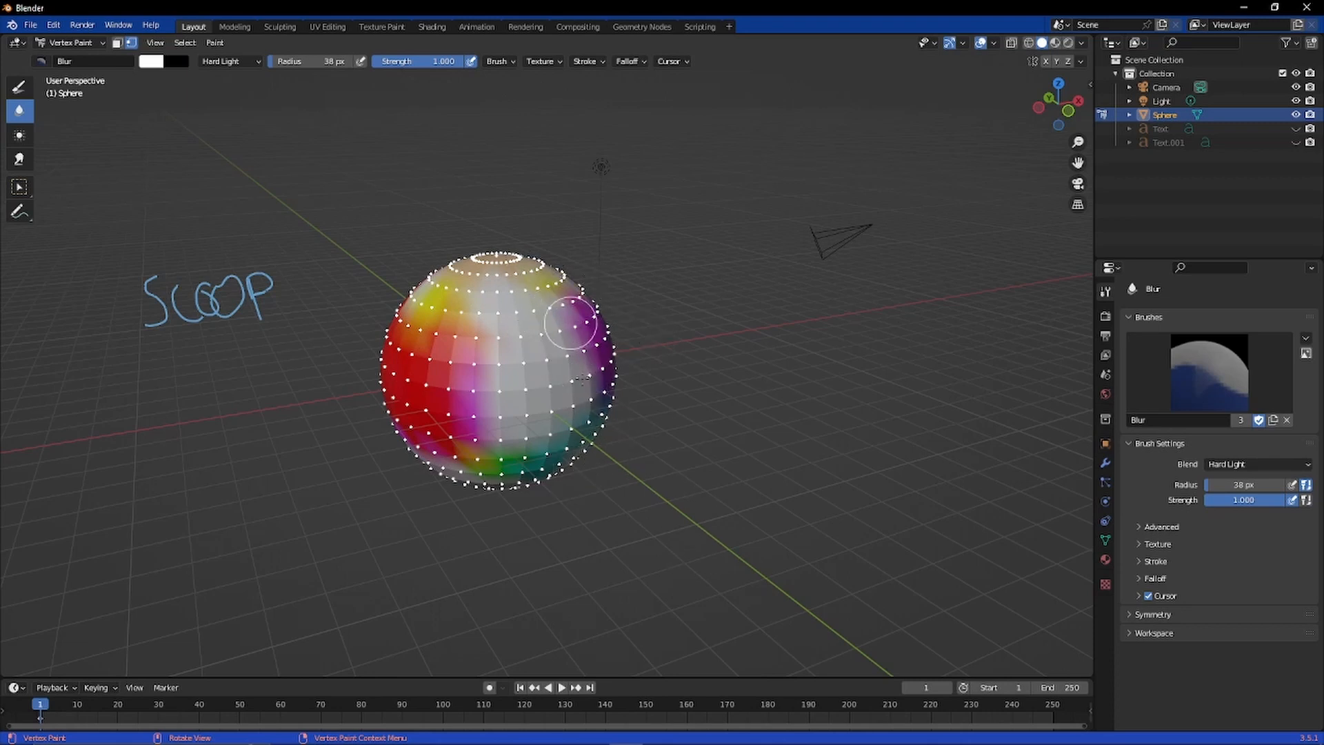
pyautogui.moveTo(583, 456)
pyautogui.mouseDown()
pyautogui.moveTo(505, 478)
pyautogui.moveTo(574, 436)
pyautogui.mouseUp()
pyautogui.moveTo(691, 413)
pyautogui.mouseDown(button='middle')
pyautogui.moveTo(800, 390)
pyautogui.moveTo(657, 412)
pyautogui.mouseUp(button='middle')
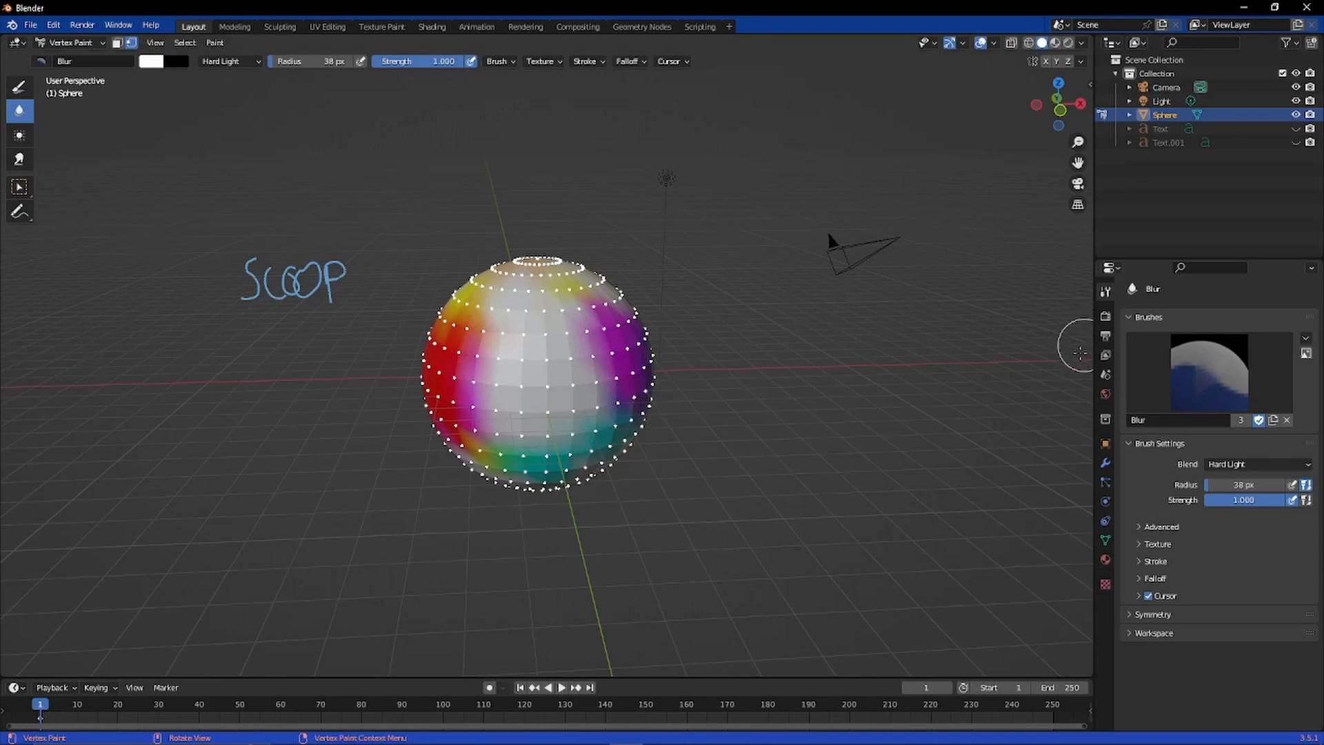
pyautogui.moveTo(468, 379); pyautogui.dragTo(619, 358, button='middle')
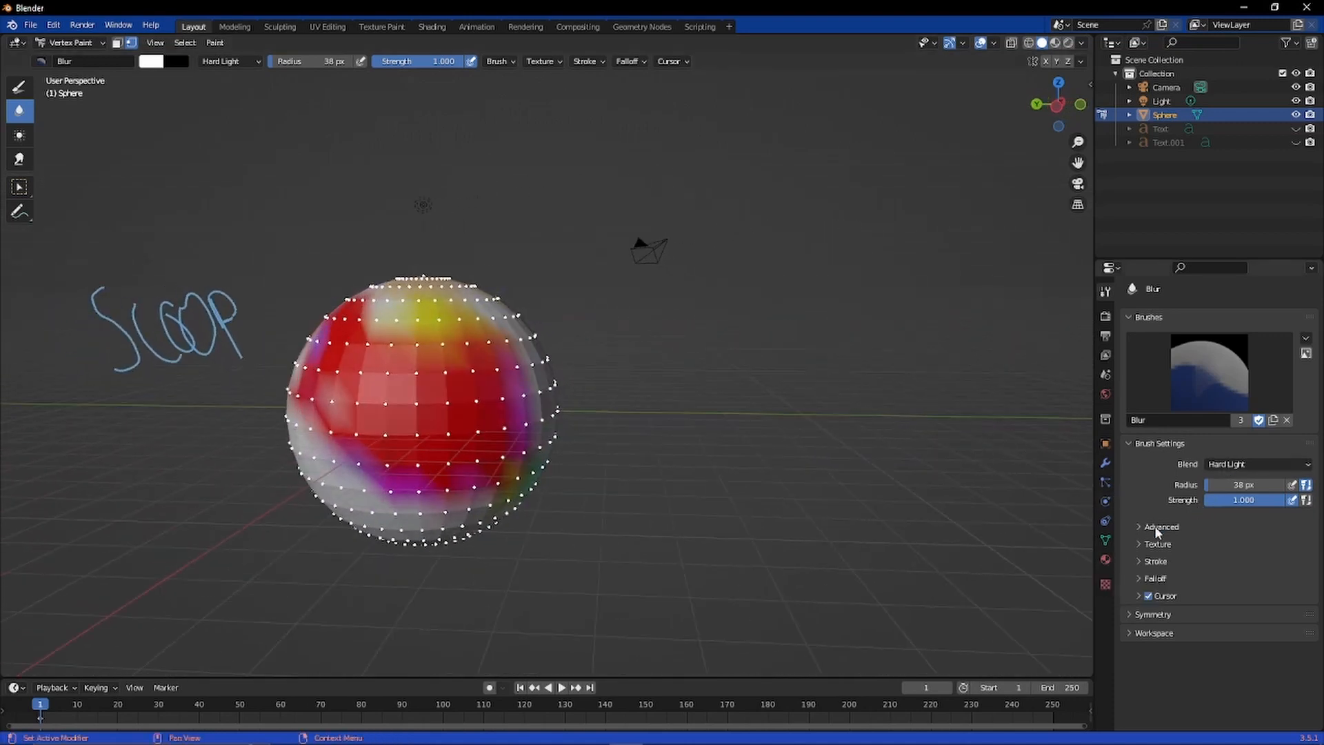
pyautogui.click(1105, 561)
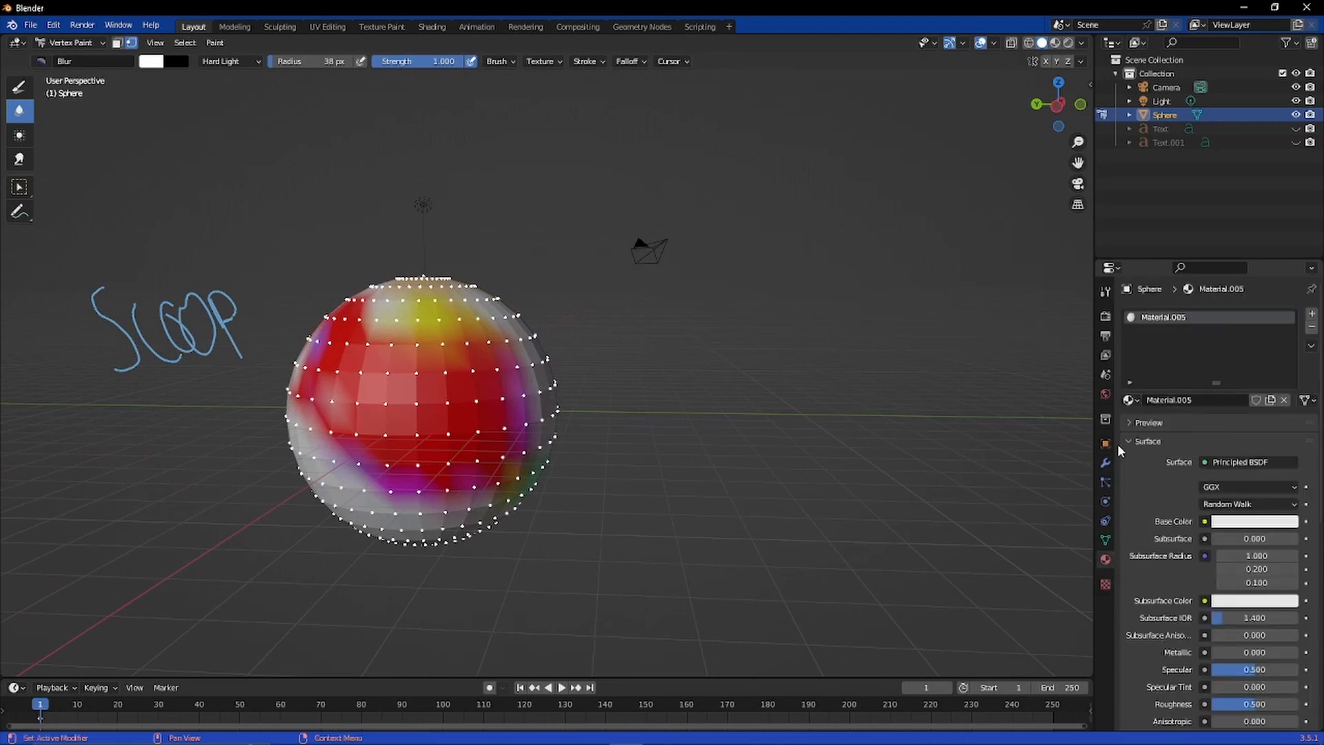
pyautogui.click(1105, 462)
pyautogui.click(1104, 293)
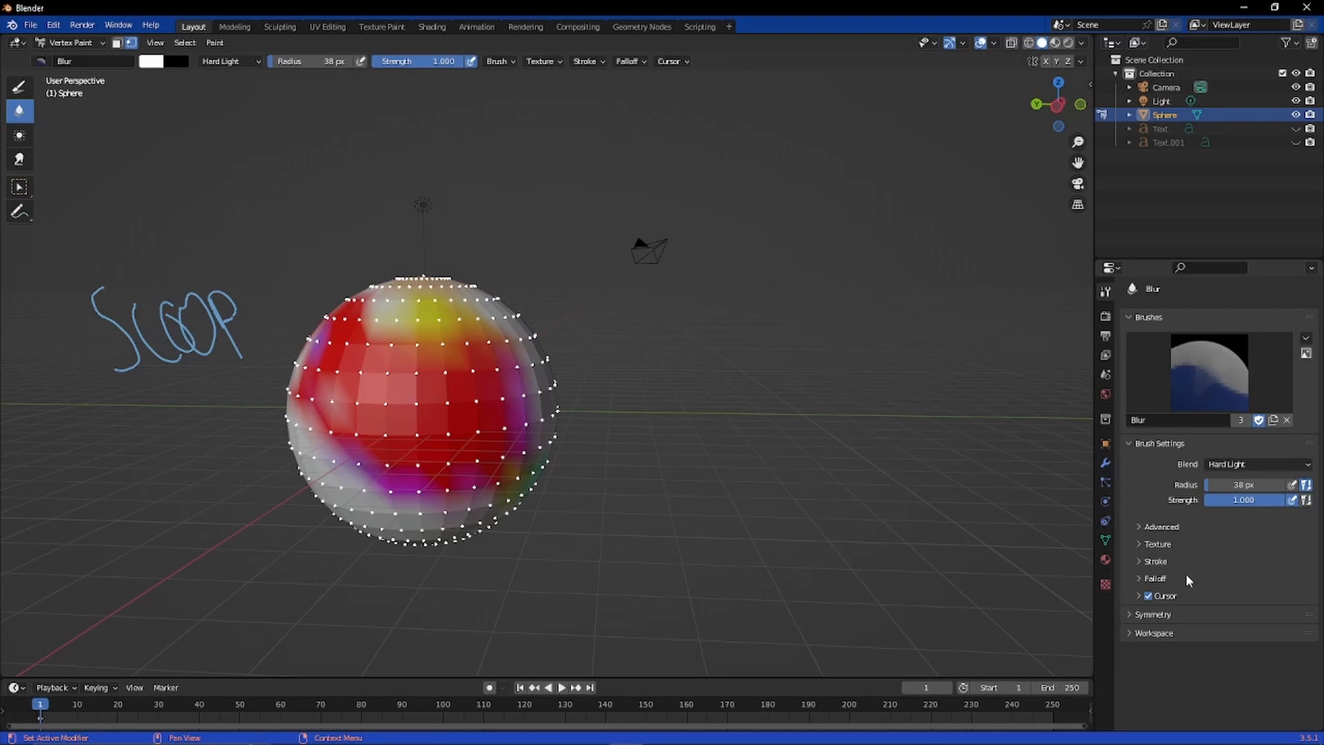
# Step: Set the Blur brush's blend mode to Mix and check its advanced brush options
pyautogui.click(1220, 465)
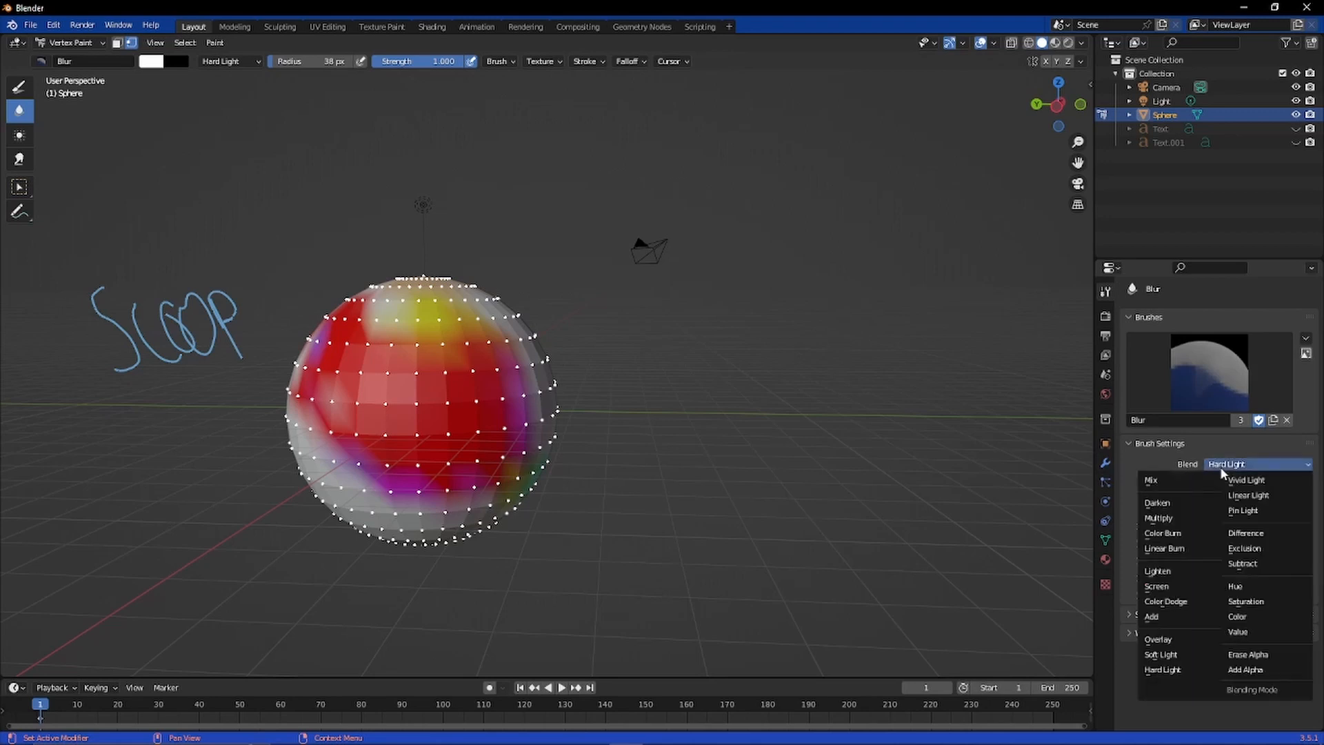
pyautogui.click(1191, 481)
pyautogui.click(1234, 464)
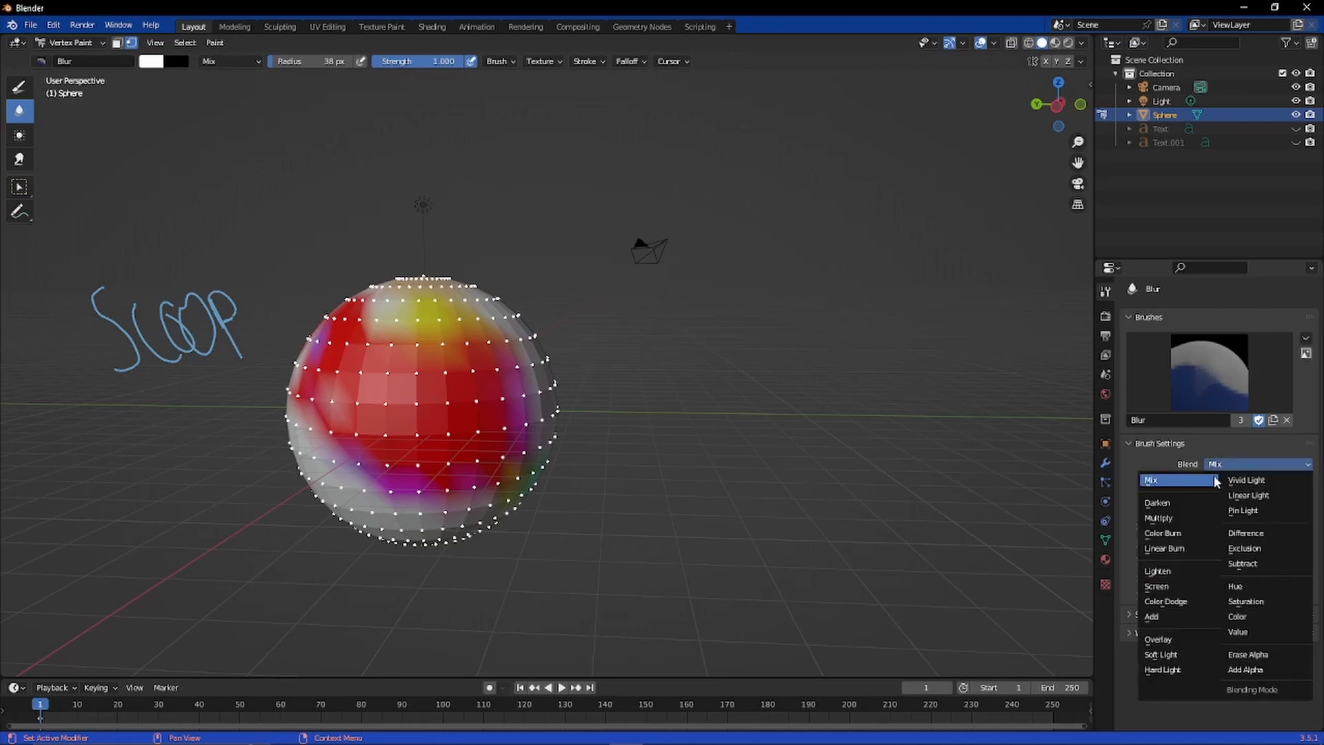
pyautogui.click(1196, 479)
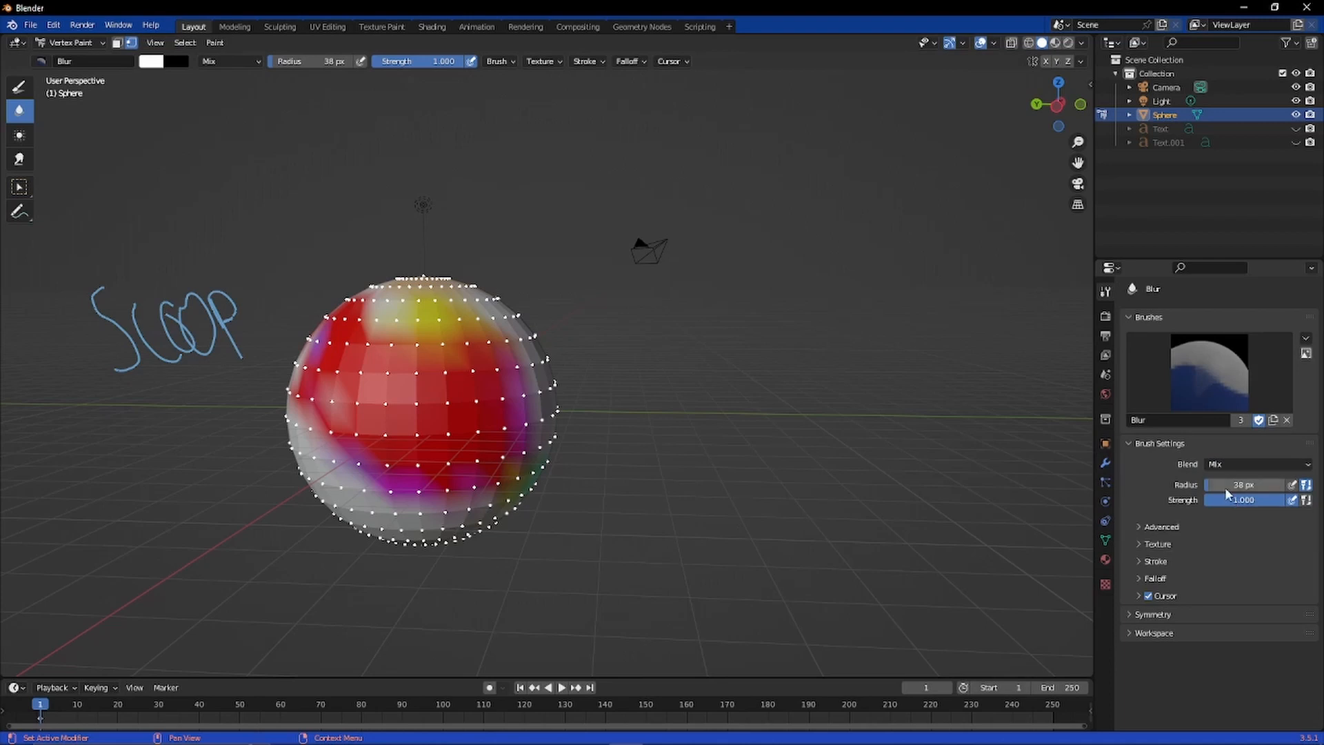
pyautogui.click(1165, 526)
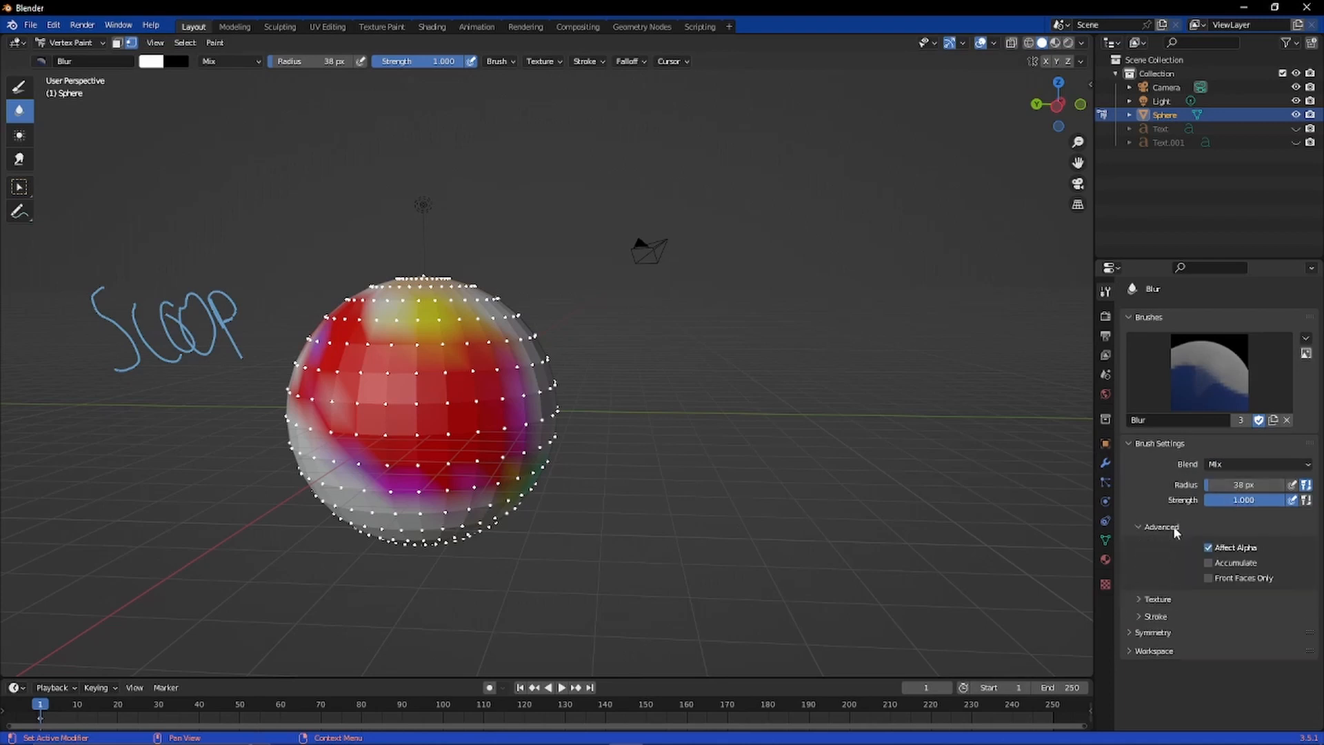
pyautogui.click(1172, 526)
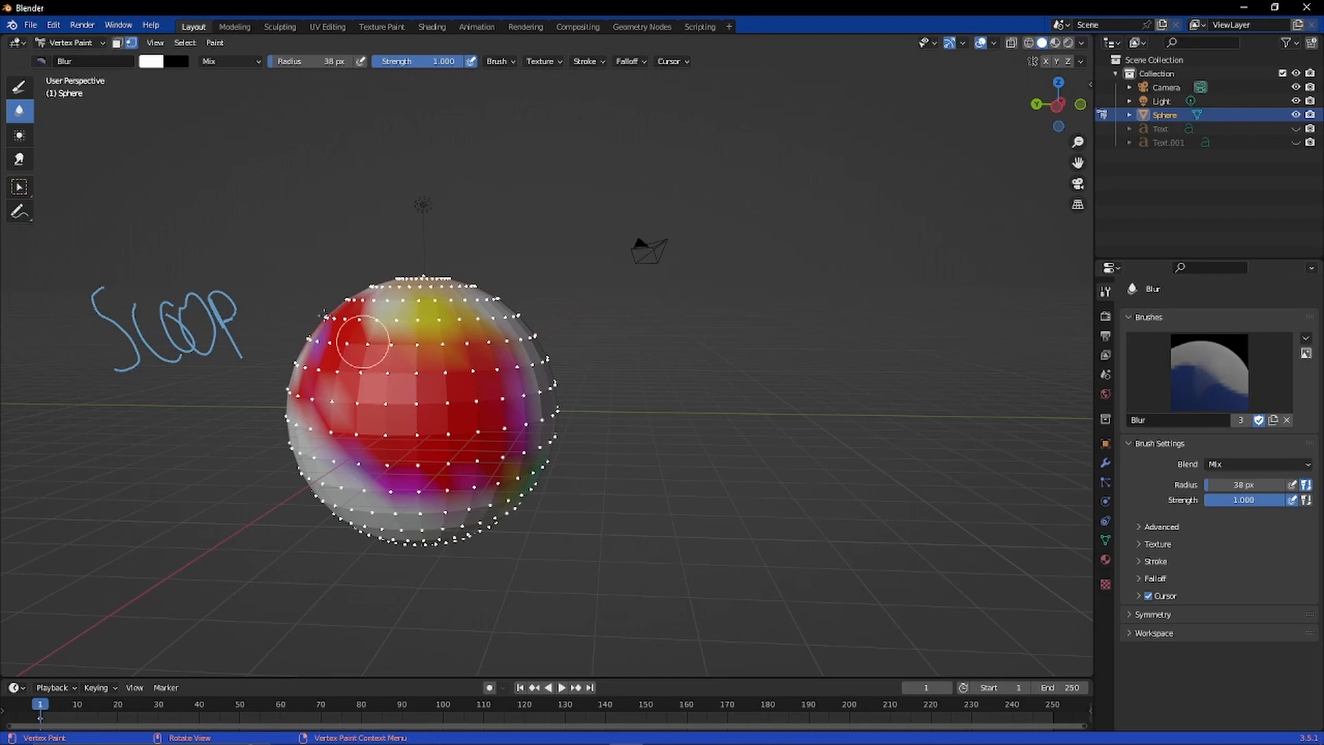
# Step: Switch to the Draw brush, set its blend mode to Difference and paint red over the middle of the sphere's red side
pyautogui.click(20, 86)
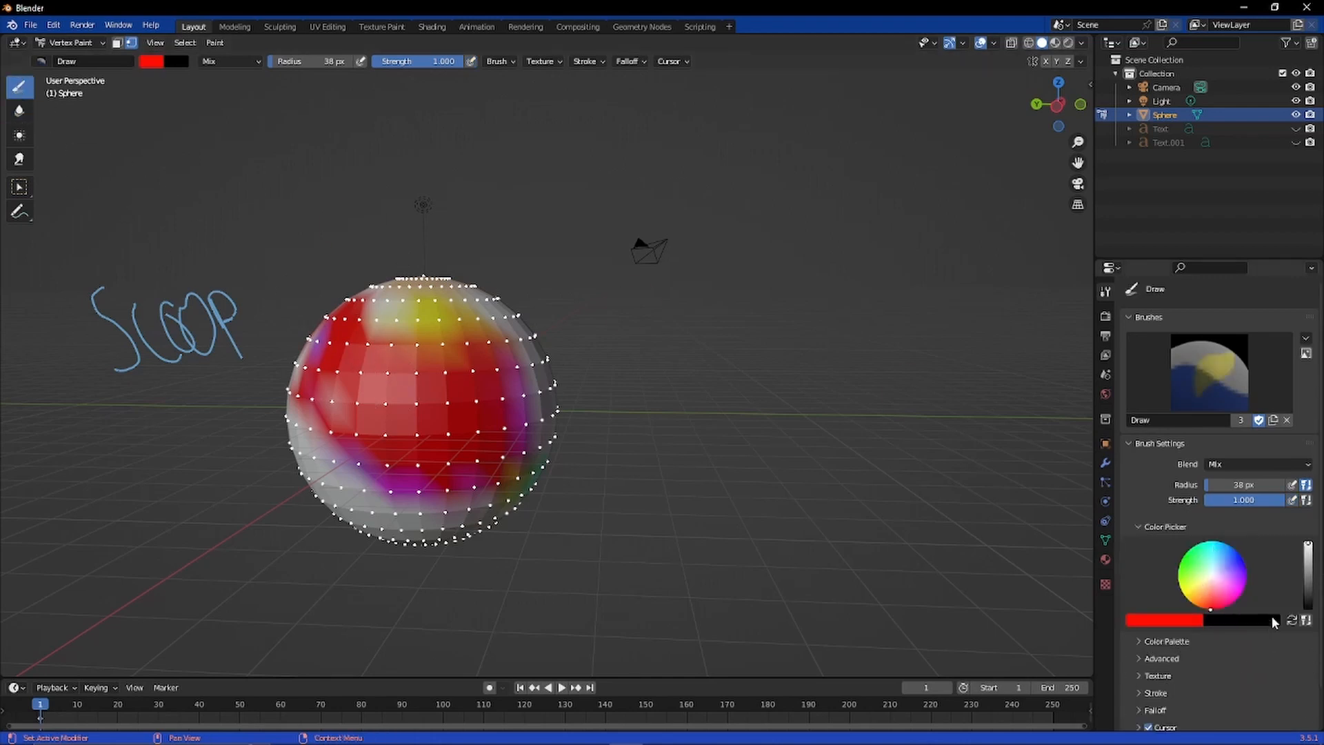
pyautogui.scroll(-1, 1241, 533)
pyautogui.scroll(1, 1274, 569)
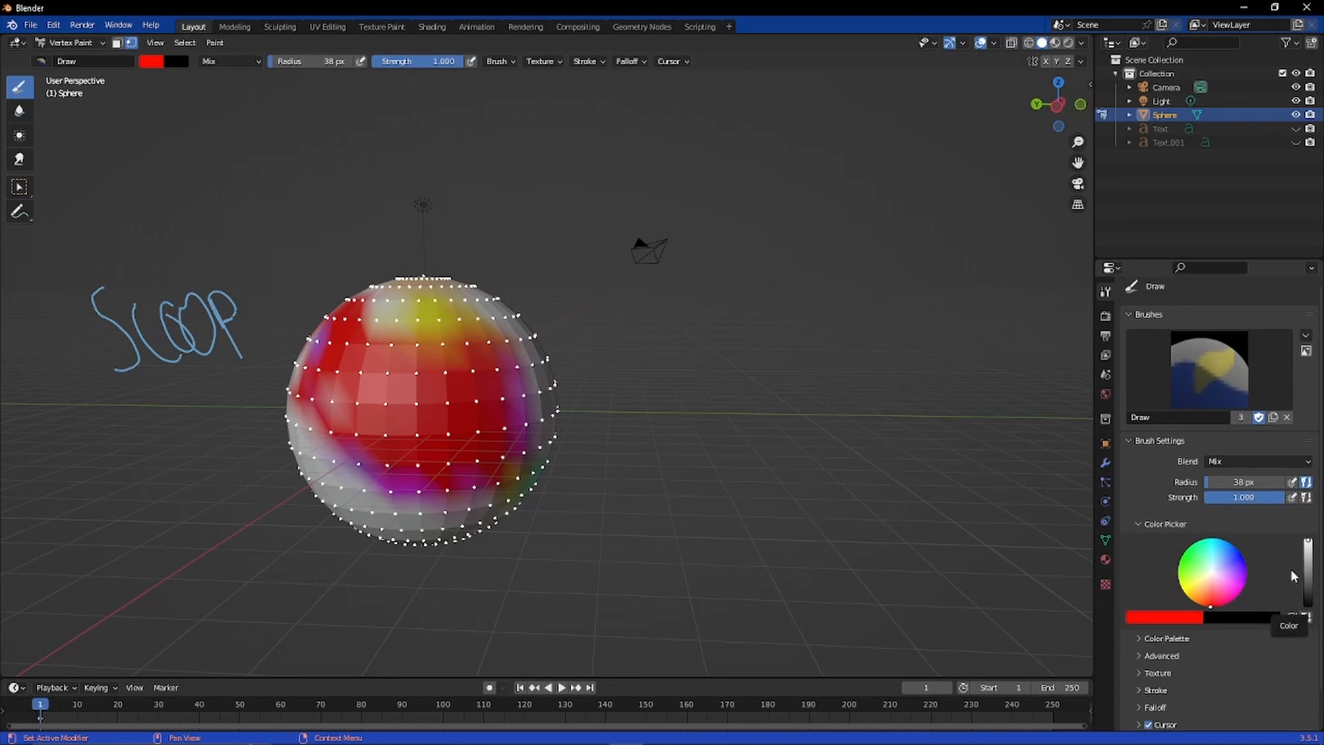
pyautogui.click(1259, 464)
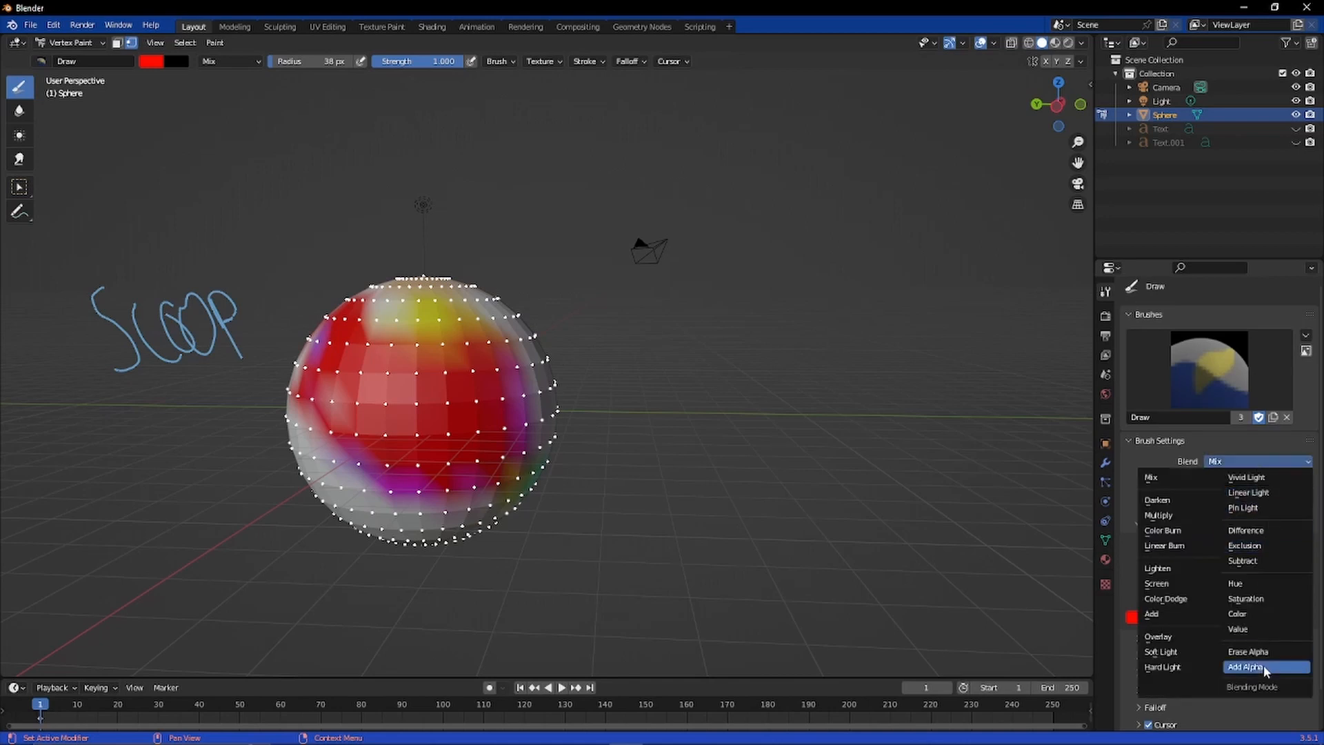
pyautogui.click(1264, 530)
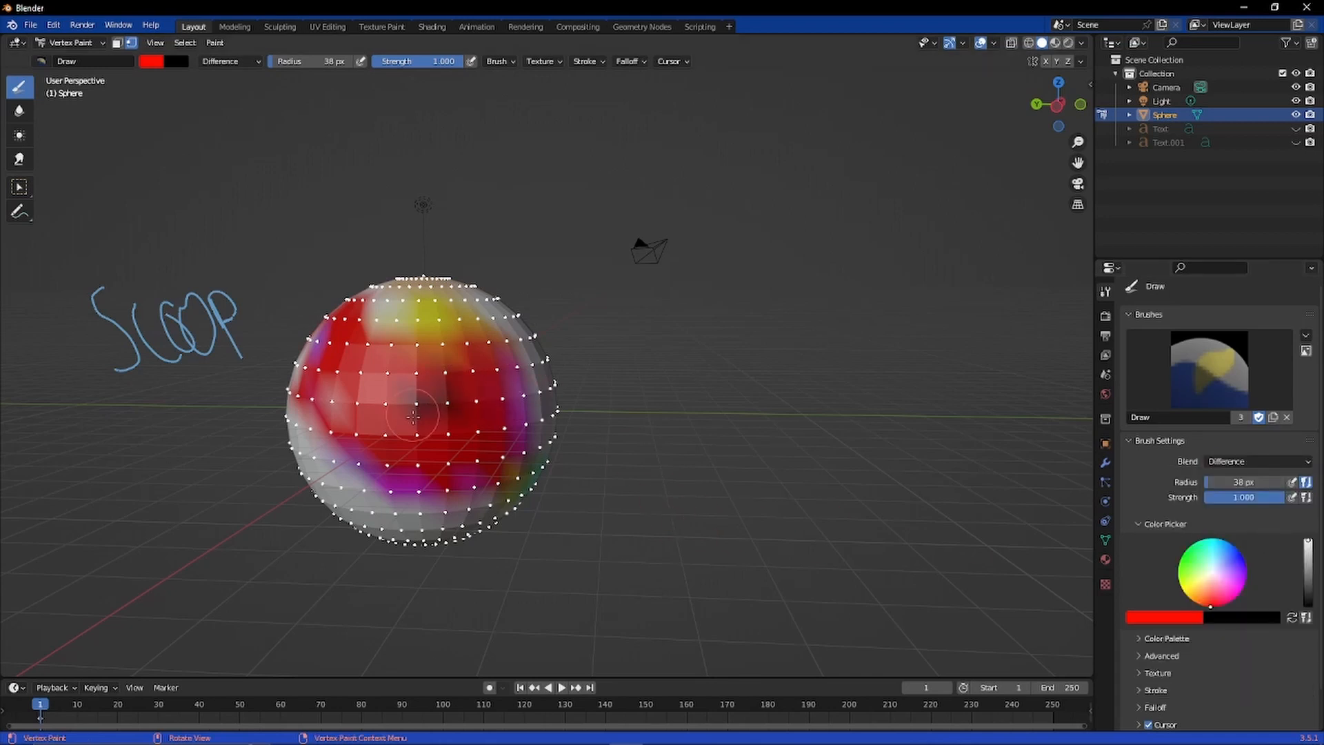
pyautogui.moveTo(414, 416); pyautogui.dragTo(431, 414)
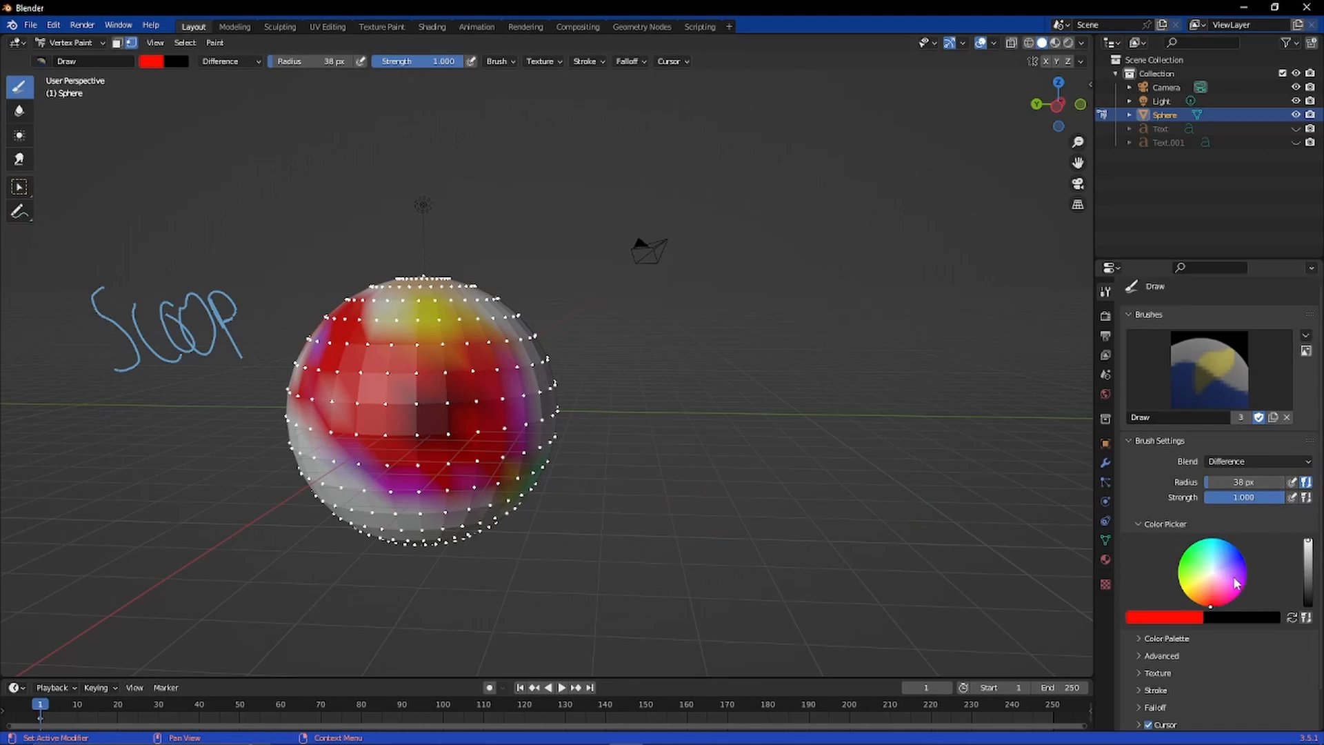
# Step: Set the Draw brush's blend mode to Subtract and stroke over the pale red faces in the middle of the red side
pyautogui.click(1248, 462)
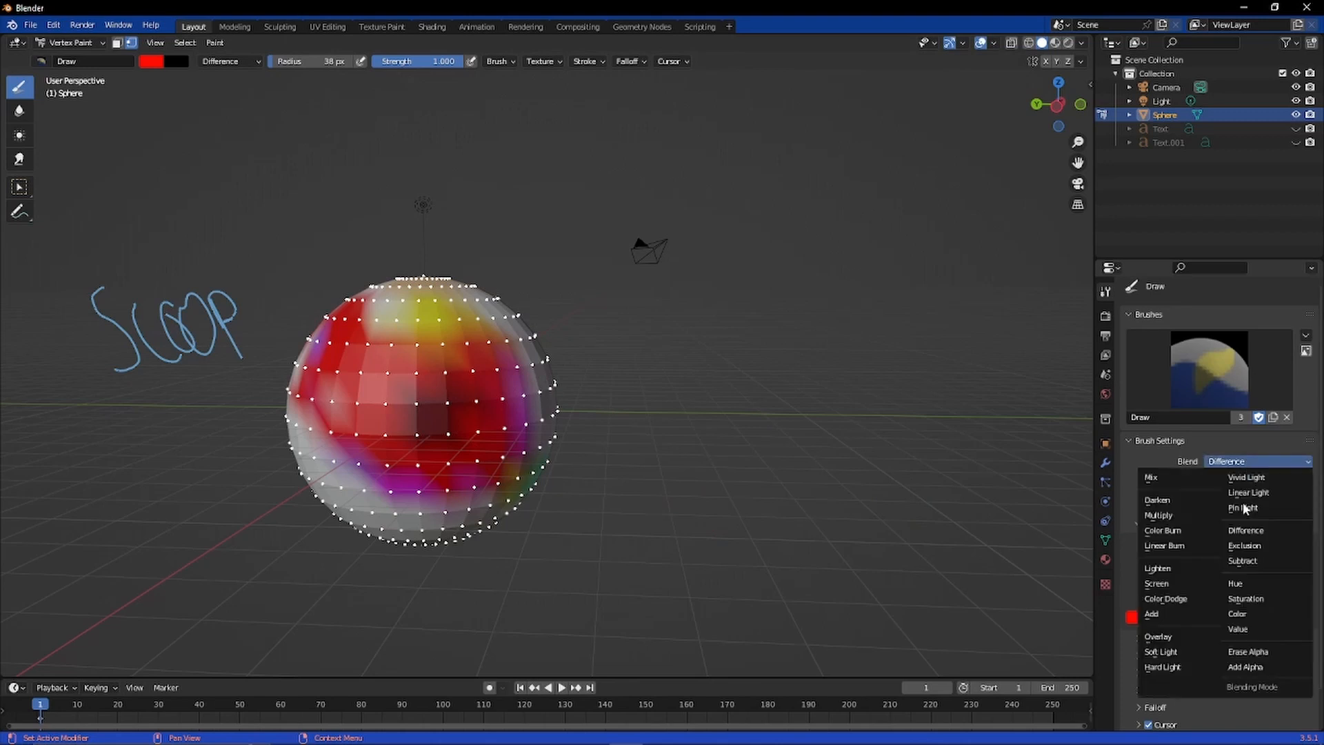
pyautogui.click(1260, 562)
pyautogui.moveTo(407, 389)
pyautogui.mouseDown()
pyautogui.moveTo(369, 428)
pyautogui.moveTo(370, 384)
pyautogui.mouseUp()
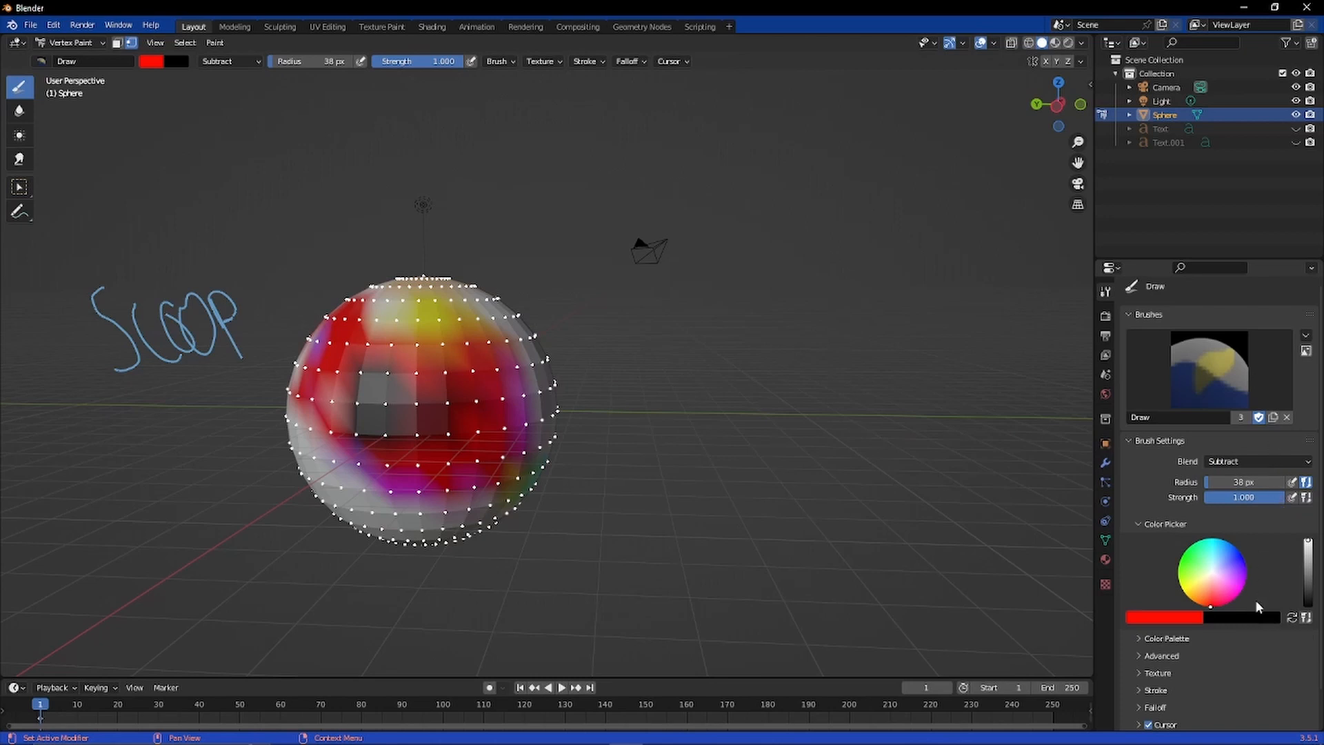
# Step: Set the Draw brush's secondary color to white and stroke across the red area toward its purple edge in Subtract mode
pyautogui.click(1251, 618)
pyautogui.moveTo(1270, 533); pyautogui.dragTo(1270, 435)
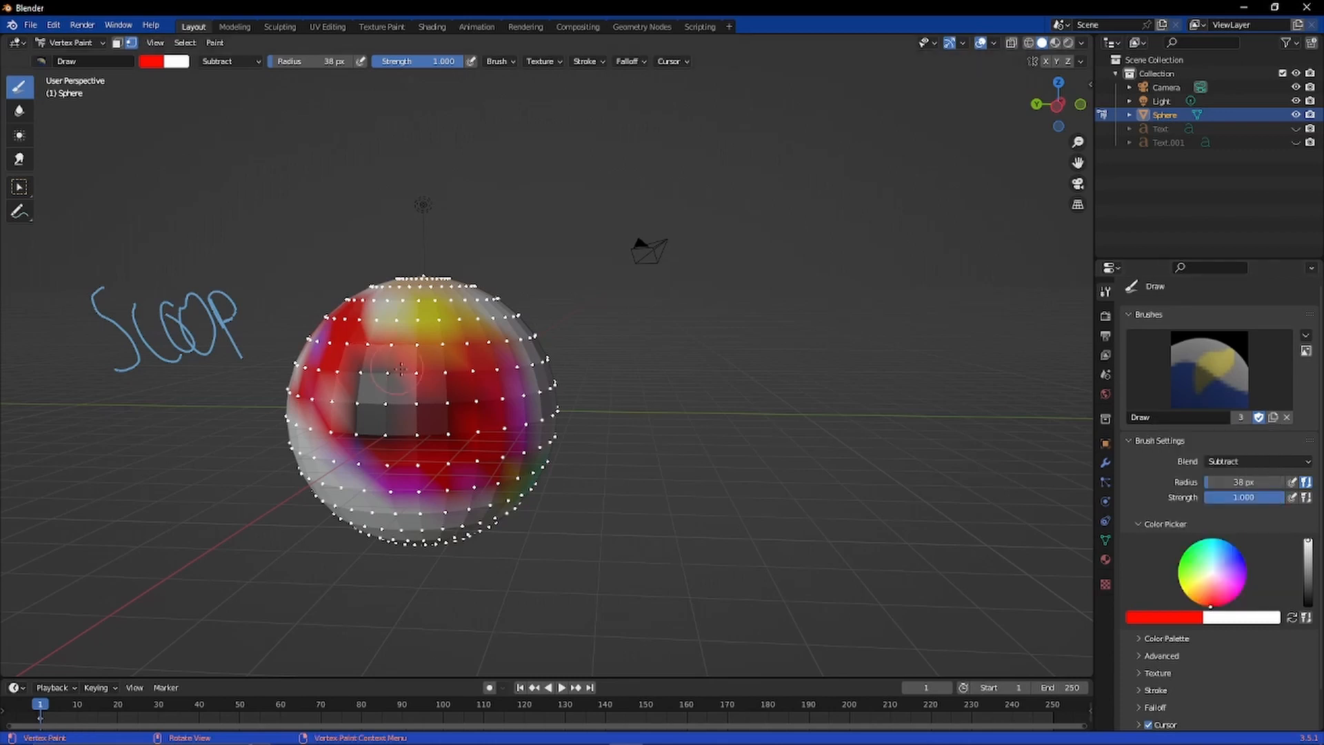
pyautogui.moveTo(452, 407); pyautogui.dragTo(509, 426)
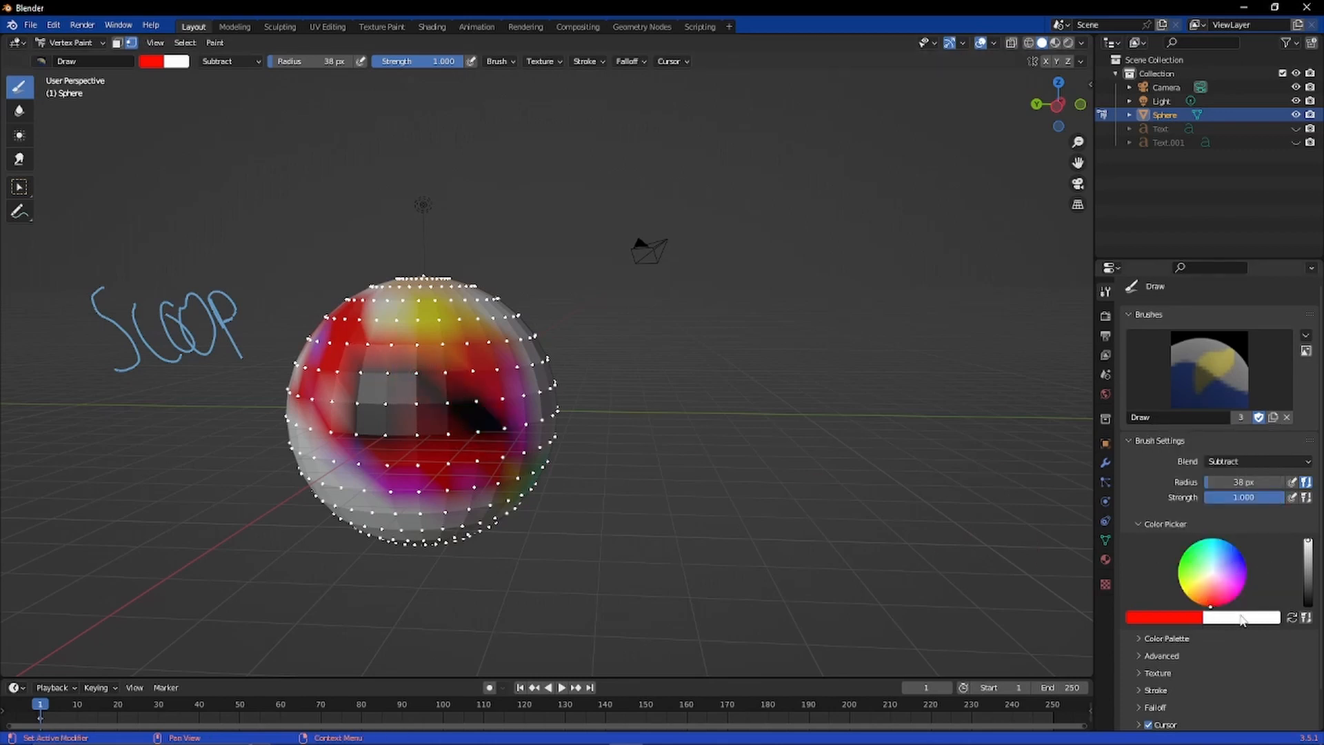
# Step: Check the Draw brush's primary color and set its secondary color to black
pyautogui.click(1190, 619)
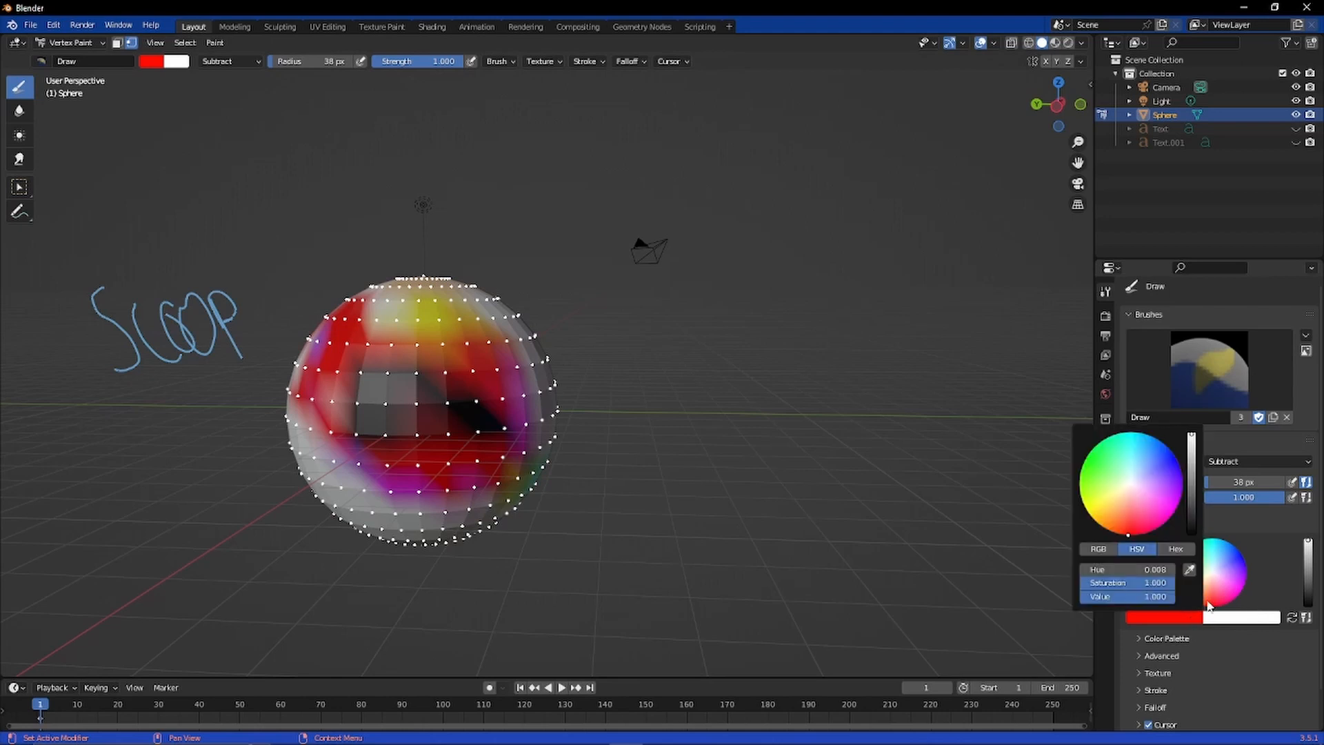
pyautogui.click(1259, 627)
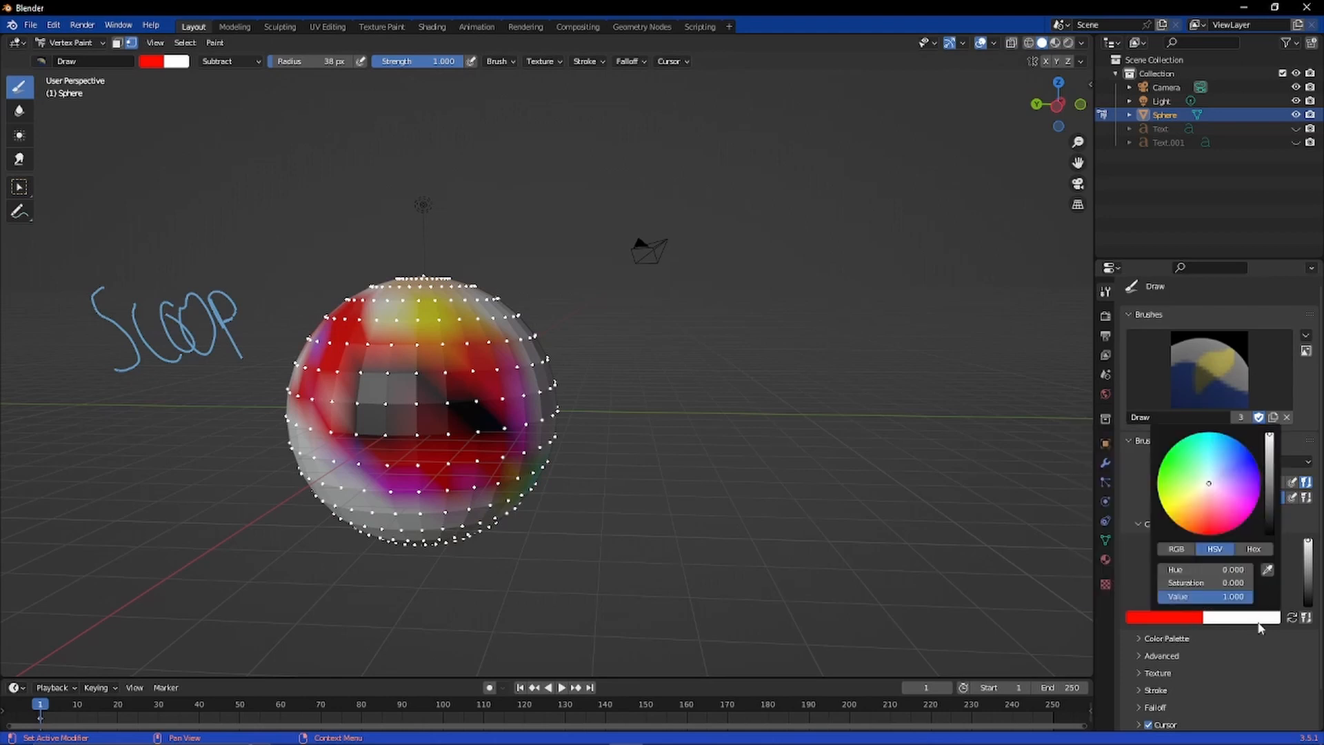
pyautogui.moveTo(1274, 457); pyautogui.dragTo(1273, 535)
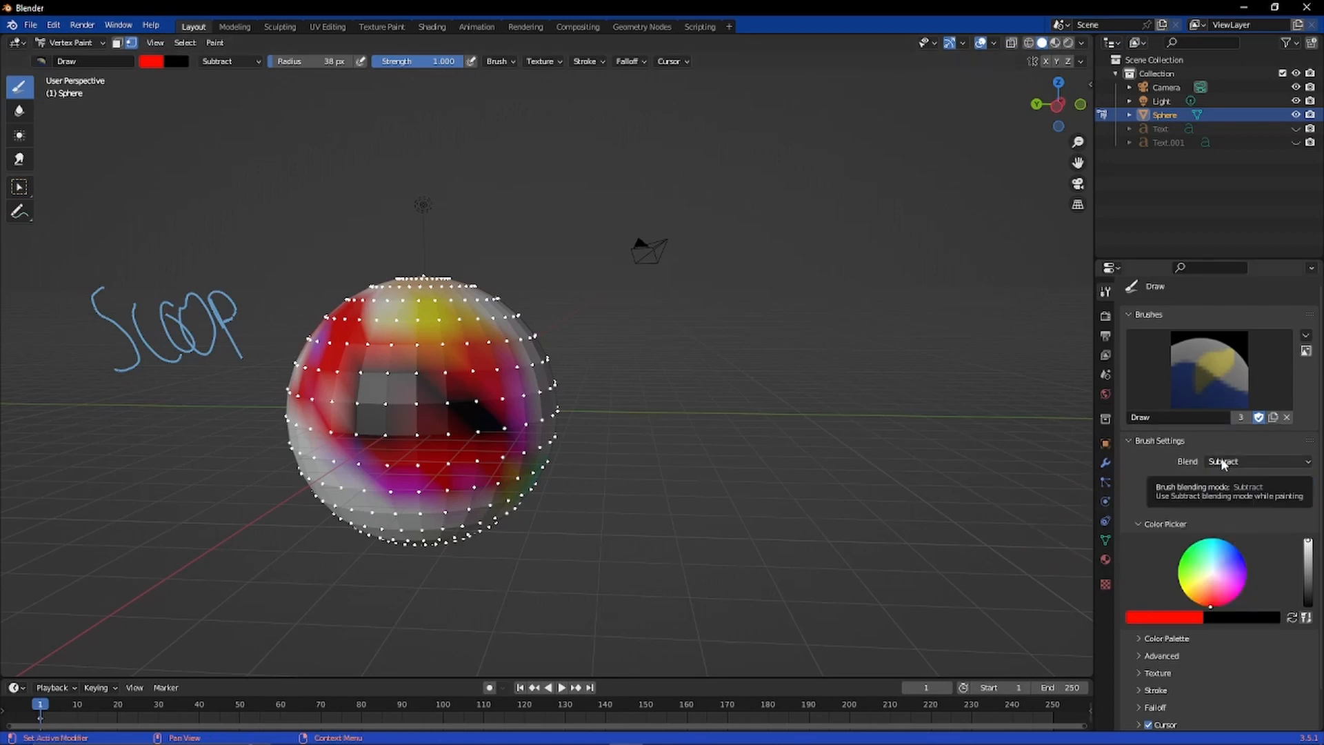
# Step: Set the Draw brush's blend mode to Exclusion and paint over the sphere's red side and its surrounding yellow and purple areas
pyautogui.click(1285, 459)
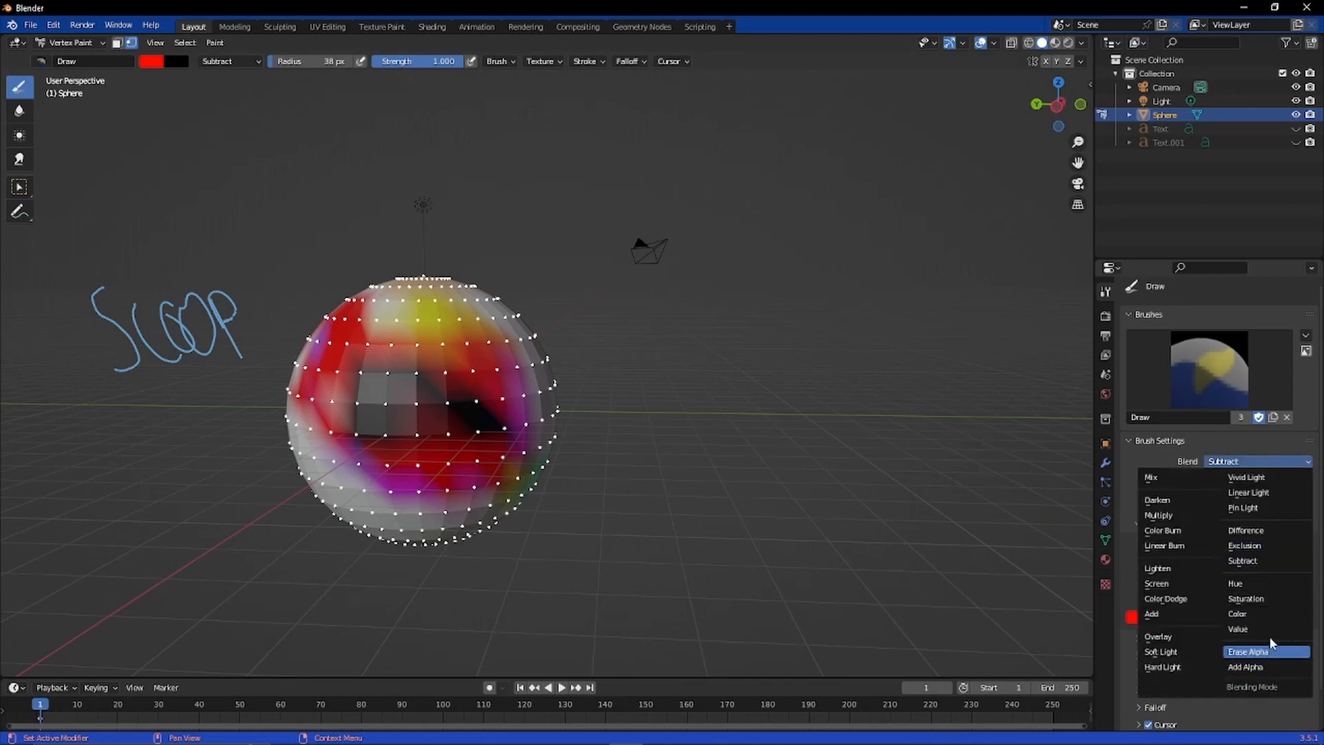
pyautogui.click(1262, 547)
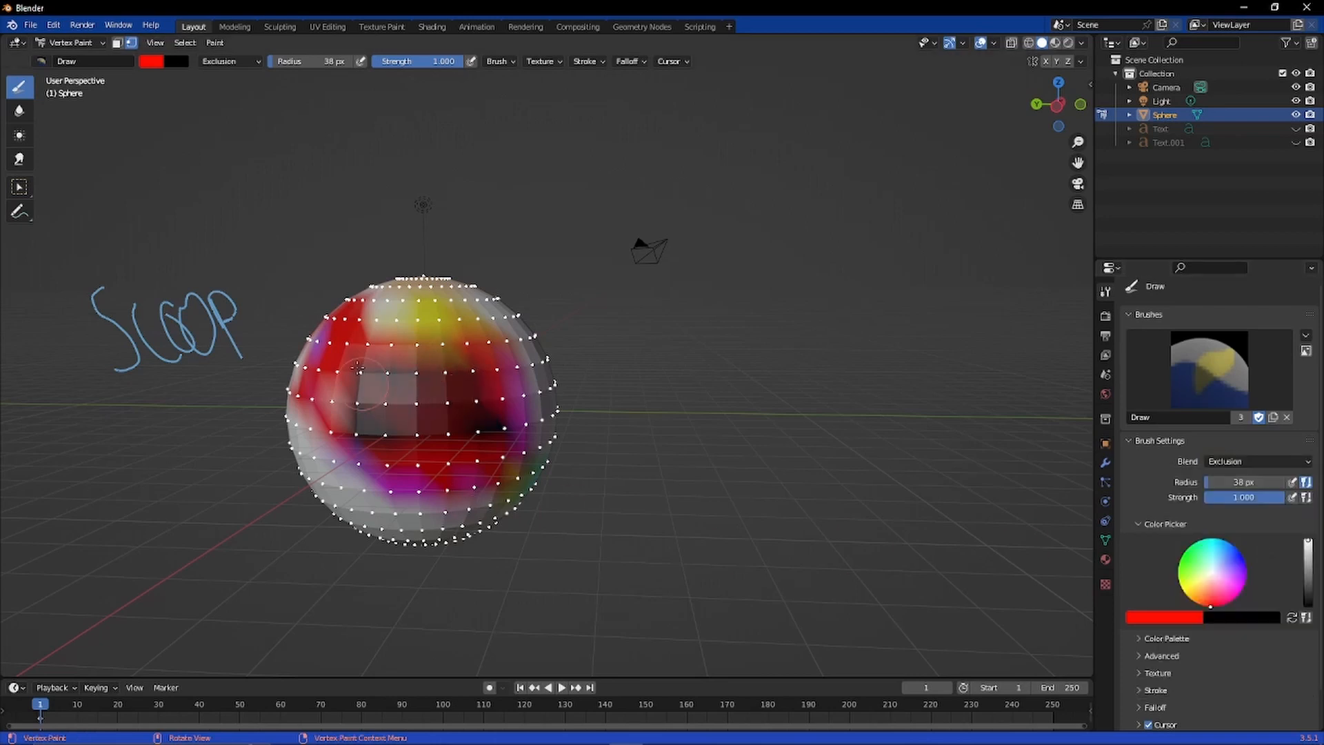
pyautogui.moveTo(357, 367)
pyautogui.mouseDown()
pyautogui.moveTo(451, 451)
pyautogui.moveTo(334, 374)
pyautogui.moveTo(512, 423)
pyautogui.moveTo(247, 418)
pyautogui.moveTo(562, 541)
pyautogui.moveTo(345, 445)
pyautogui.moveTo(390, 479)
pyautogui.moveTo(396, 576)
pyautogui.moveTo(584, 485)
pyautogui.moveTo(476, 338)
pyautogui.moveTo(428, 307)
pyautogui.moveTo(363, 348)
pyautogui.mouseUp()
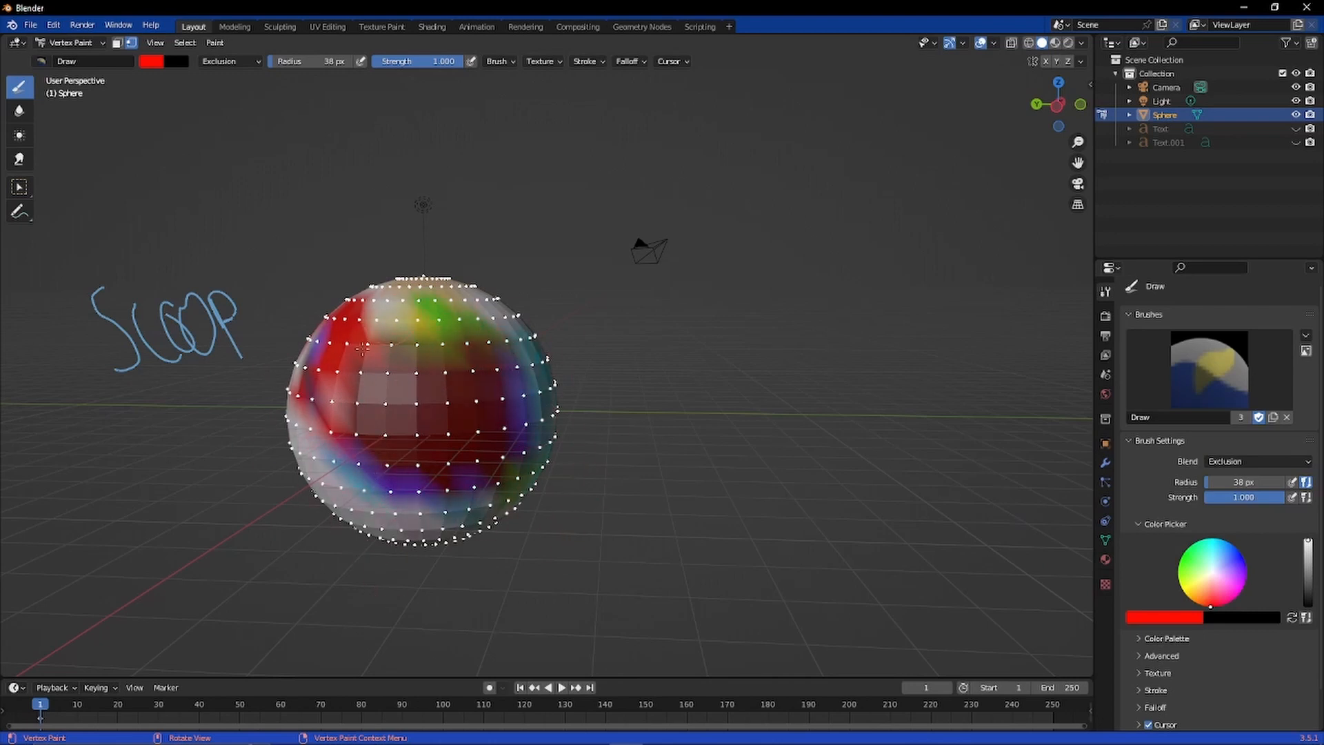
# Step: Paint over the sphere's white front and its purple area with the Draw brush in Exclusion mode, then inspect the sphere from several angles
pyautogui.moveTo(778, 474); pyautogui.dragTo(589, 433, button='middle')
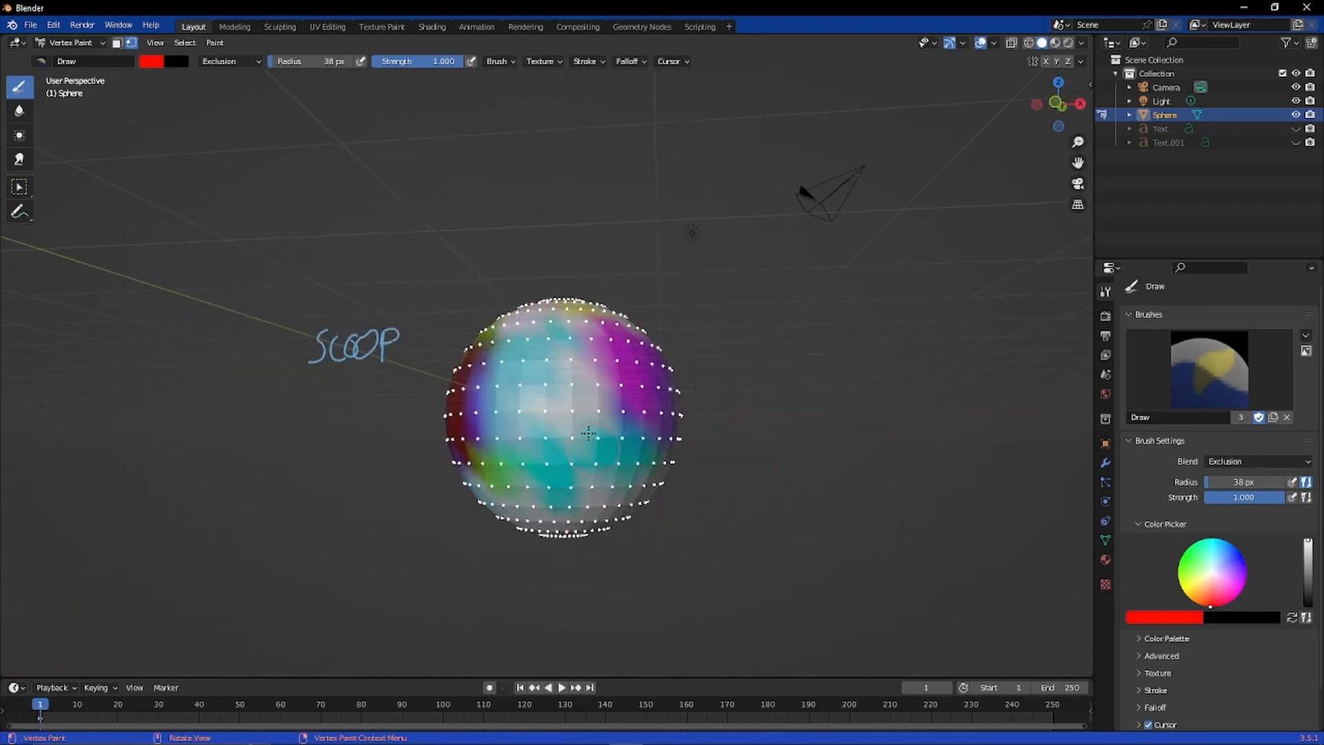
pyautogui.moveTo(589, 433)
pyautogui.mouseDown()
pyautogui.moveTo(552, 386)
pyautogui.moveTo(633, 517)
pyautogui.moveTo(490, 486)
pyautogui.moveTo(633, 498)
pyautogui.mouseUp()
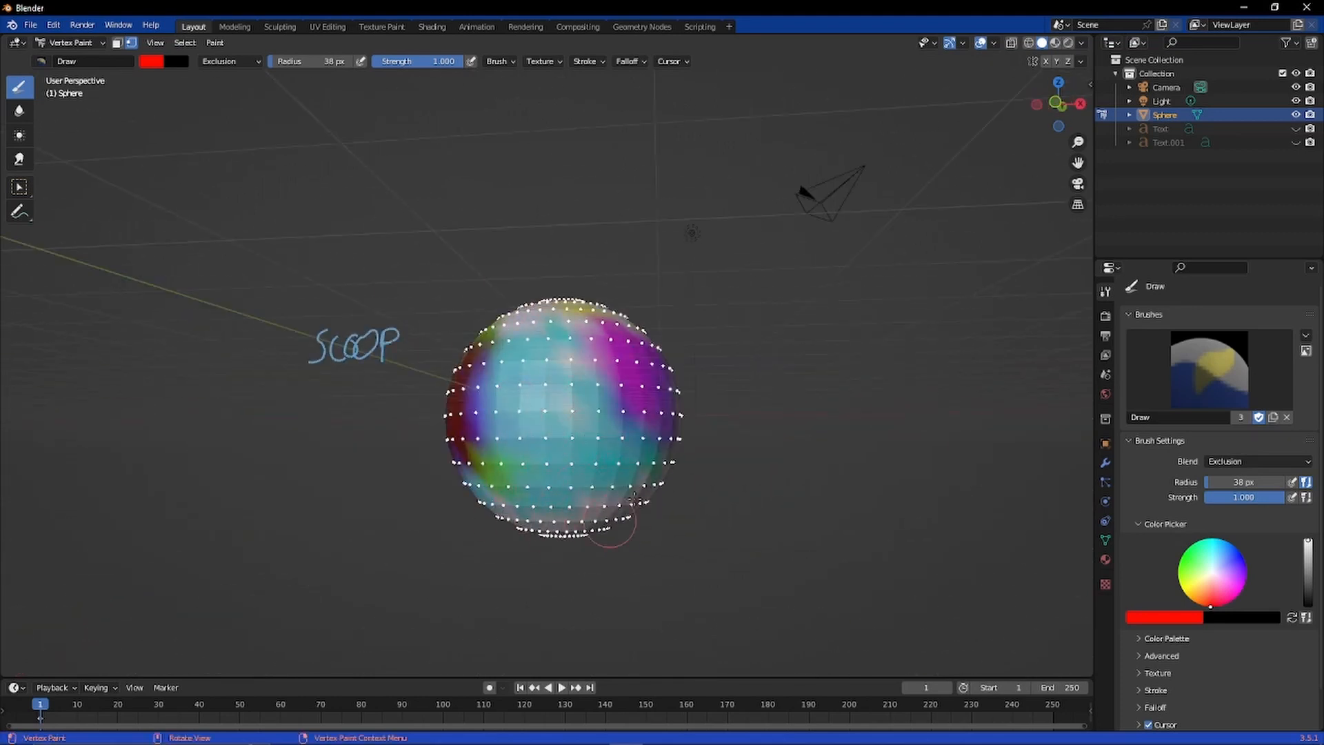
pyautogui.moveTo(586, 534)
pyautogui.mouseDown(button='middle')
pyautogui.moveTo(583, 471)
pyautogui.moveTo(666, 410)
pyautogui.mouseUp(button='middle')
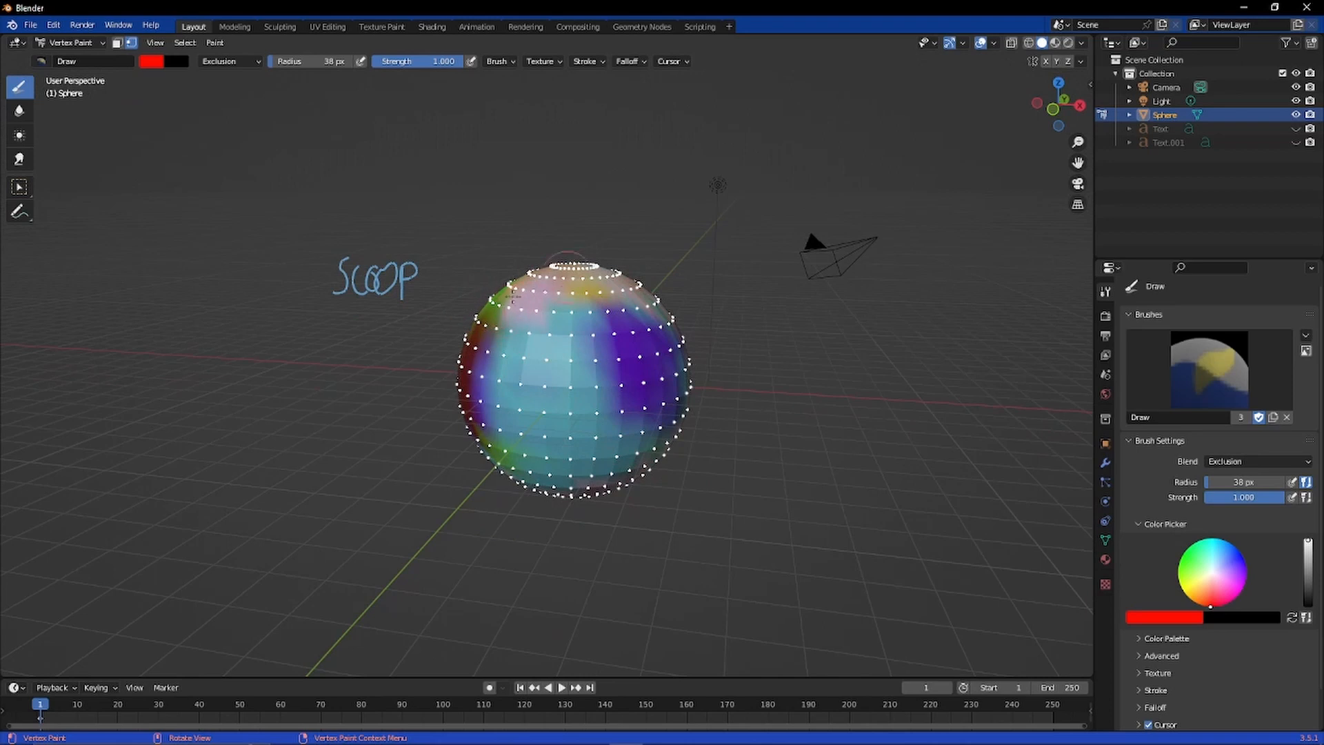
pyautogui.moveTo(567, 278); pyautogui.dragTo(396, 385, button='middle')
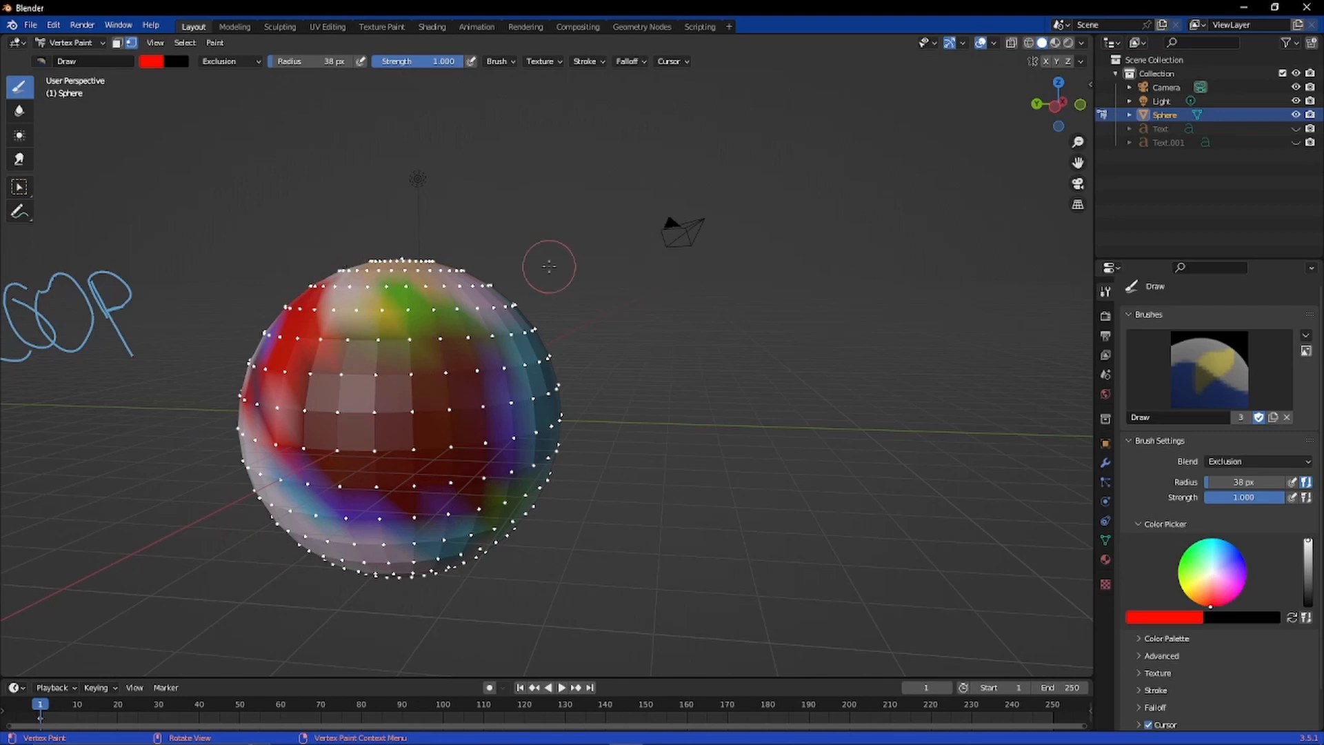
pyautogui.moveTo(376, 511)
pyautogui.mouseDown(button='middle')
pyautogui.moveTo(332, 526)
pyautogui.moveTo(501, 553)
pyautogui.mouseUp(button='middle')
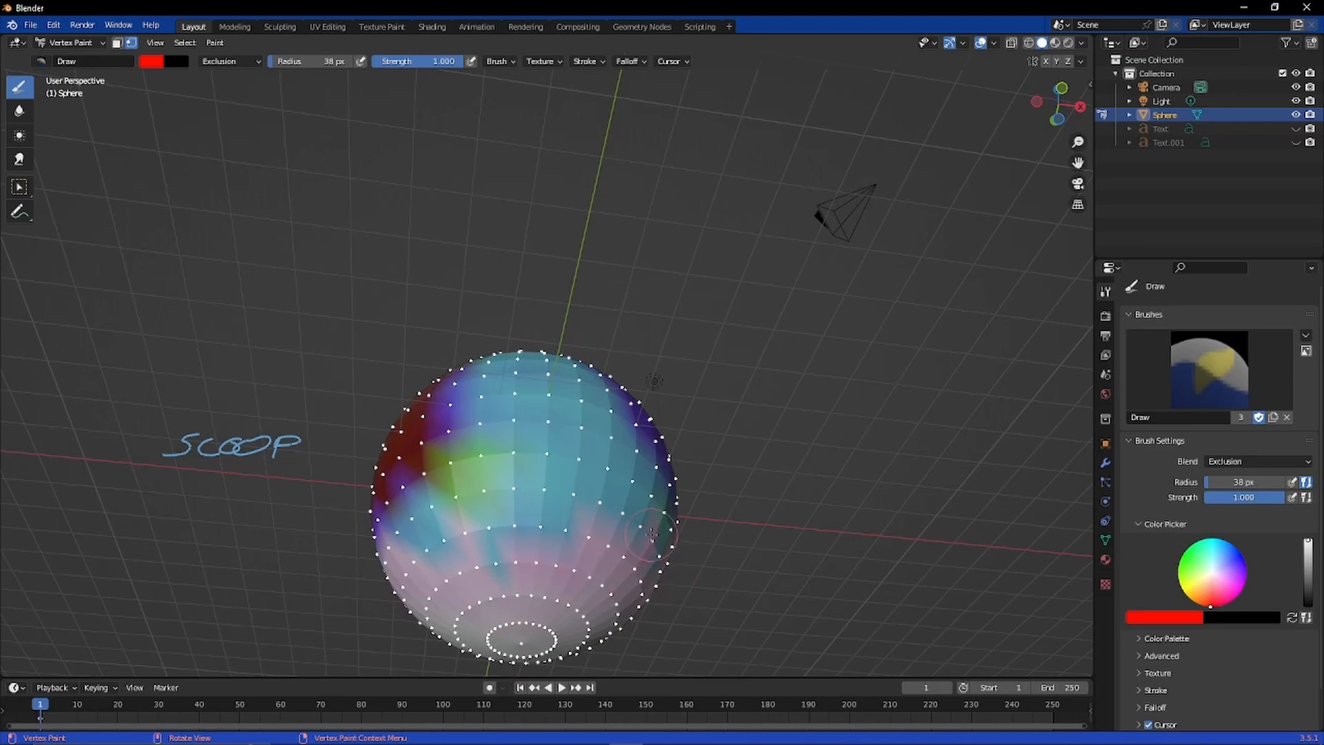
pyautogui.moveTo(659, 552); pyautogui.dragTo(620, 625, button='middle')
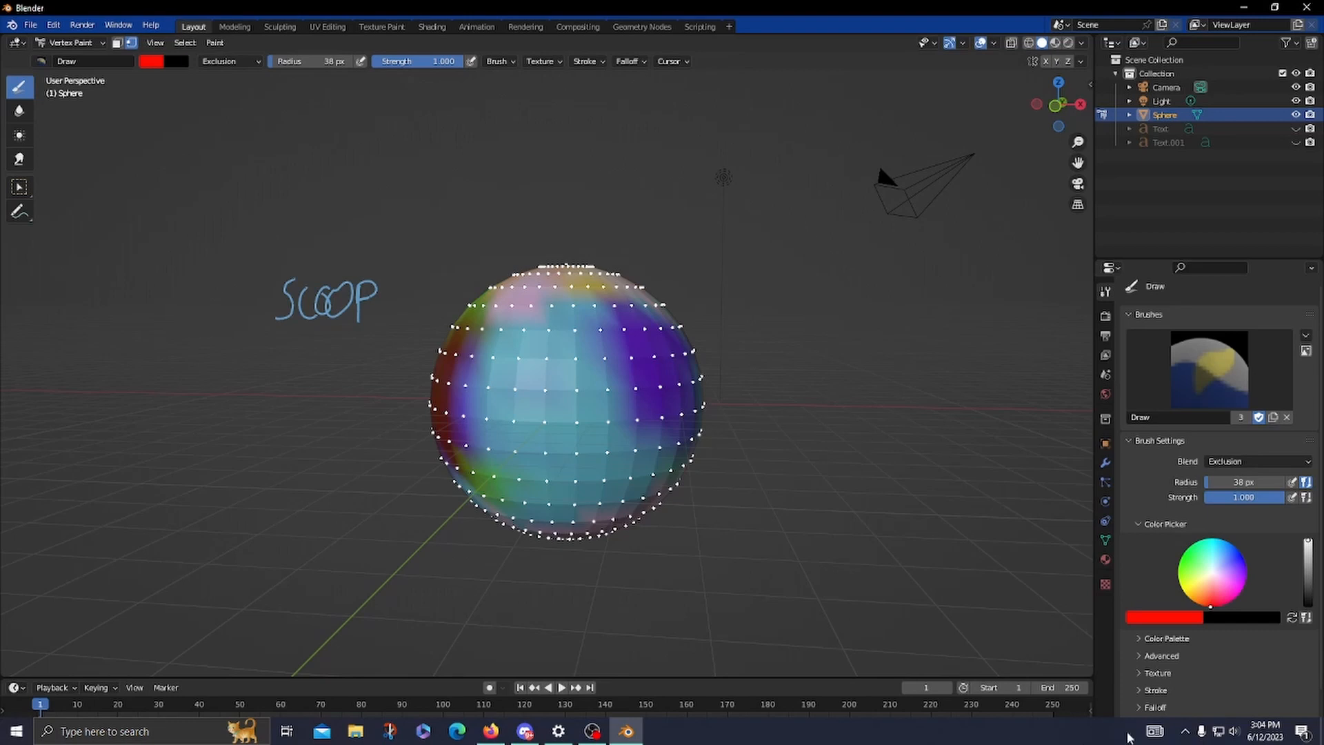
# Step: Switch the viewport shading to Wireframe
pyautogui.click(1029, 43)
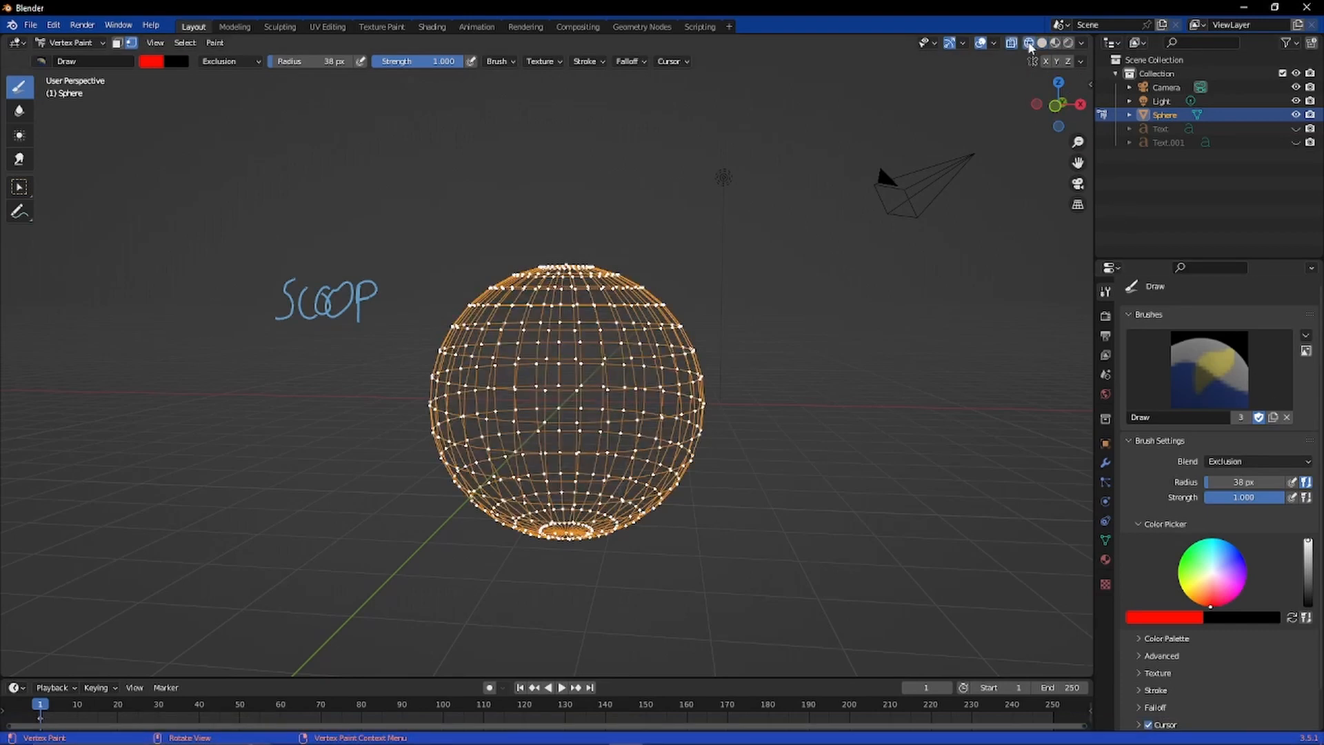
# Step: Return the viewport shading to Solid and turn on the Wireframe geometry overlay
pyautogui.click(1041, 42)
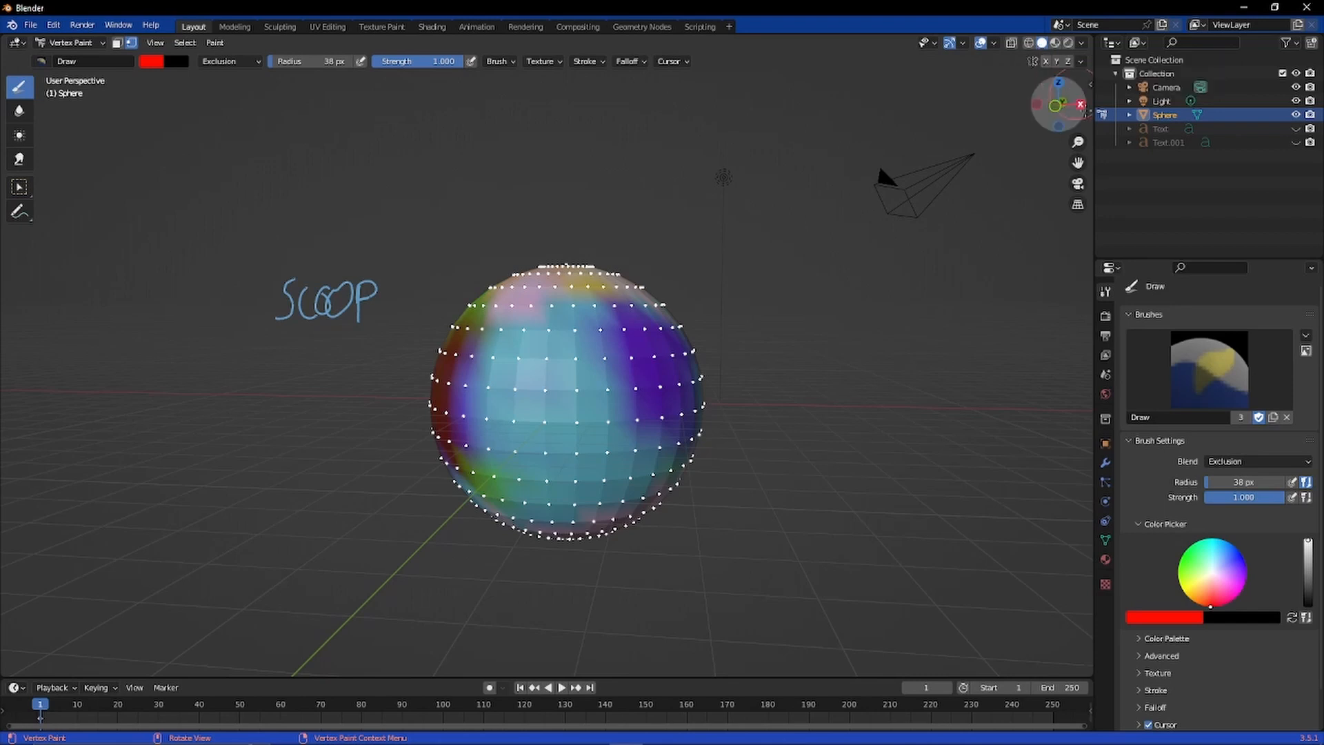
pyautogui.scroll(-2, 1233, 506)
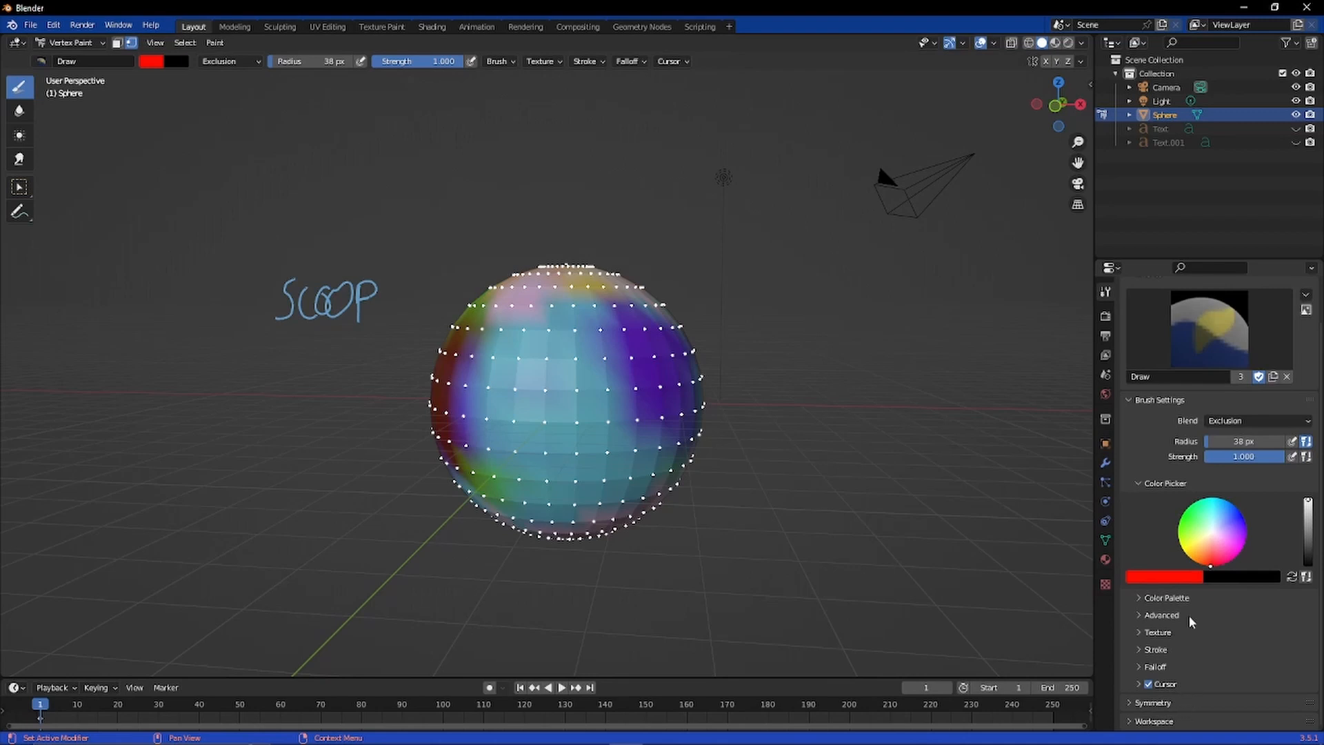
pyautogui.click(1083, 44)
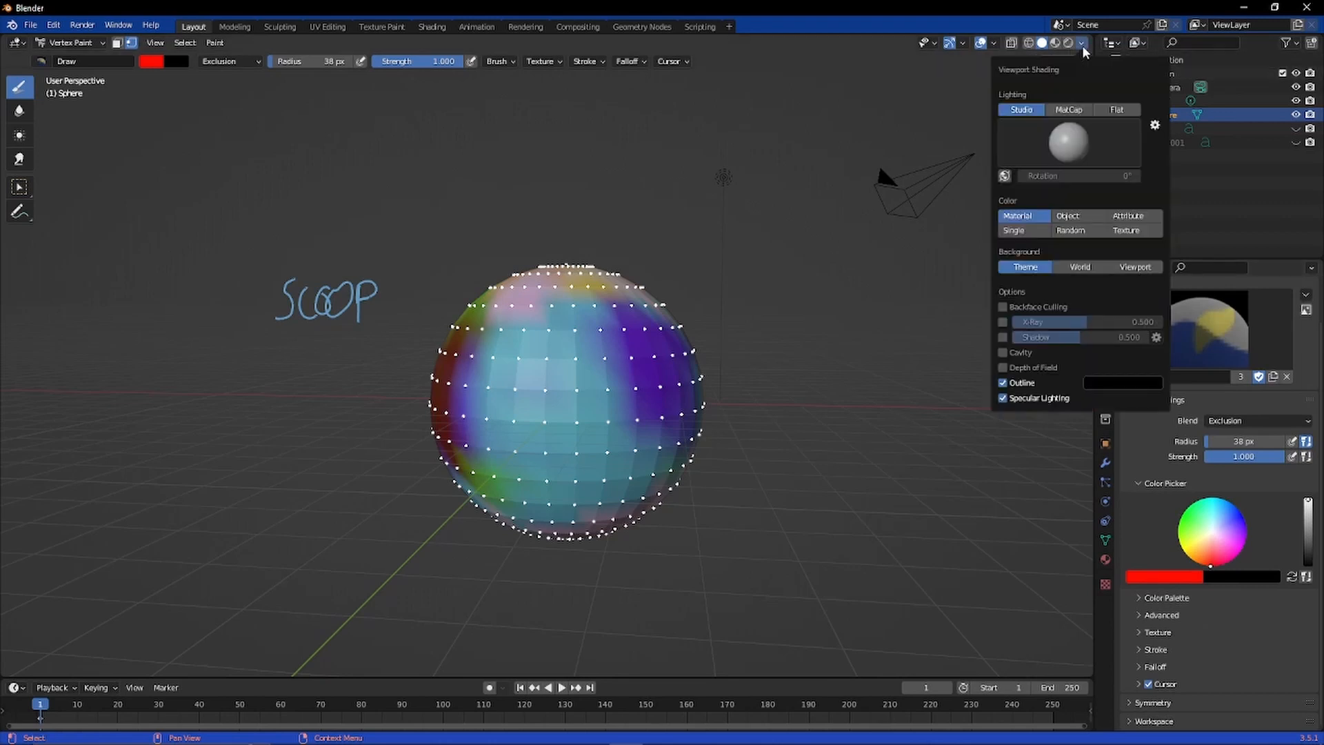
pyautogui.click(994, 44)
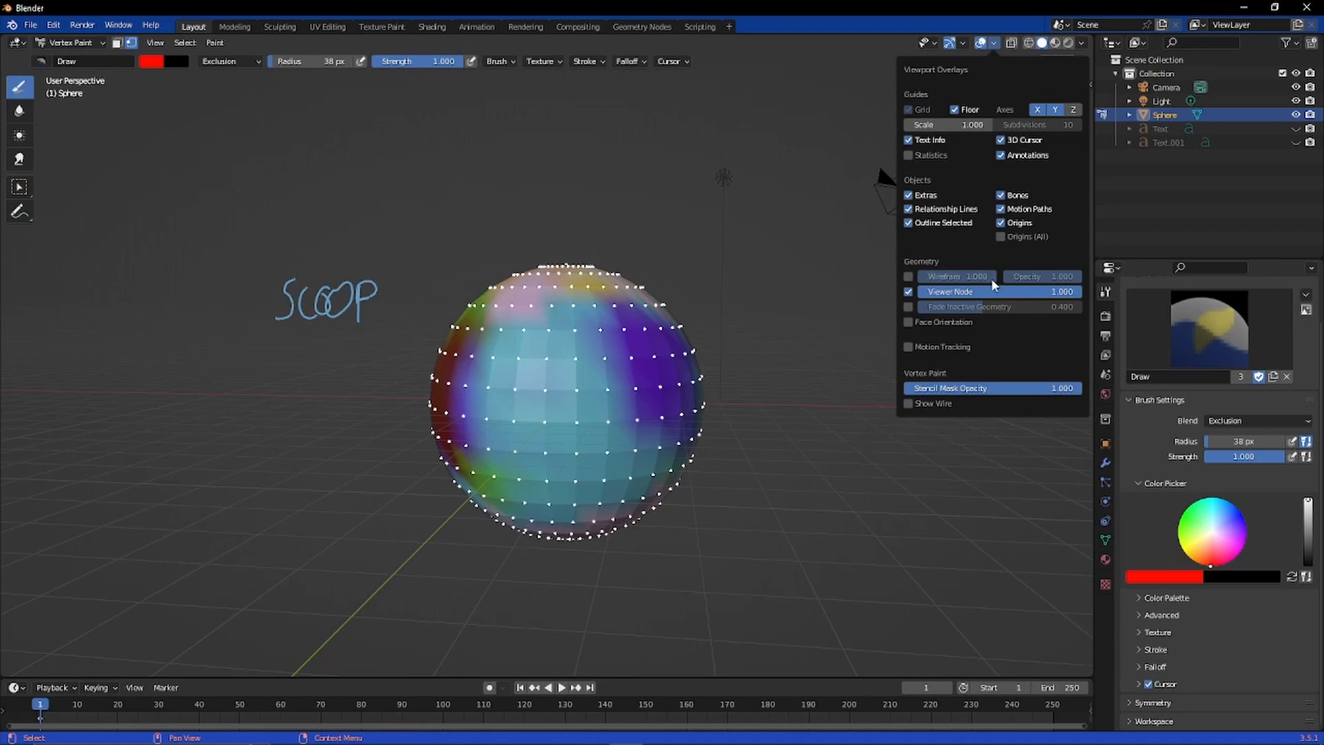
pyautogui.click(910, 276)
pyautogui.moveTo(792, 384)
pyautogui.mouseDown(button='middle')
pyautogui.moveTo(761, 247)
pyautogui.moveTo(808, 393)
pyautogui.mouseUp(button='middle')
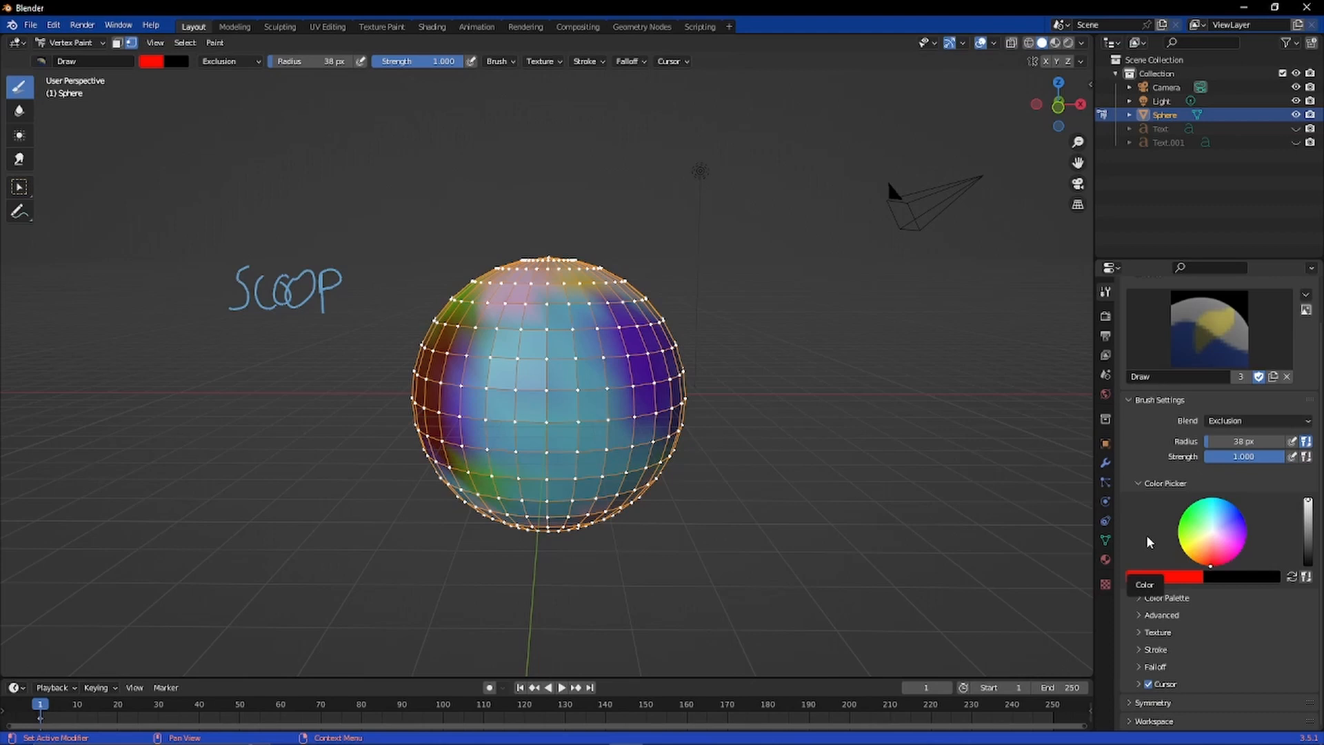
# Step: Fill the whole sphere with the red primary color using Set Vertex Colors
pyautogui.scroll(2, 1192, 681)
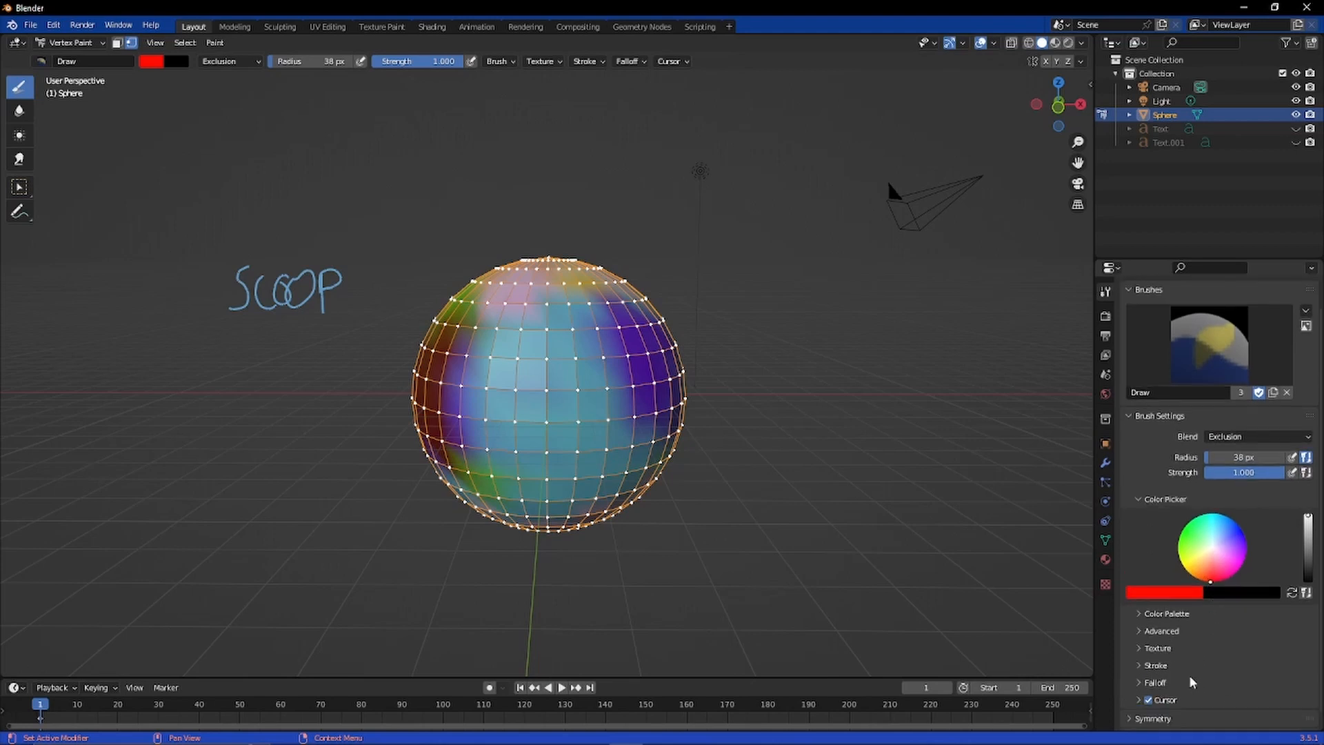
pyautogui.scroll(-1, 1192, 682)
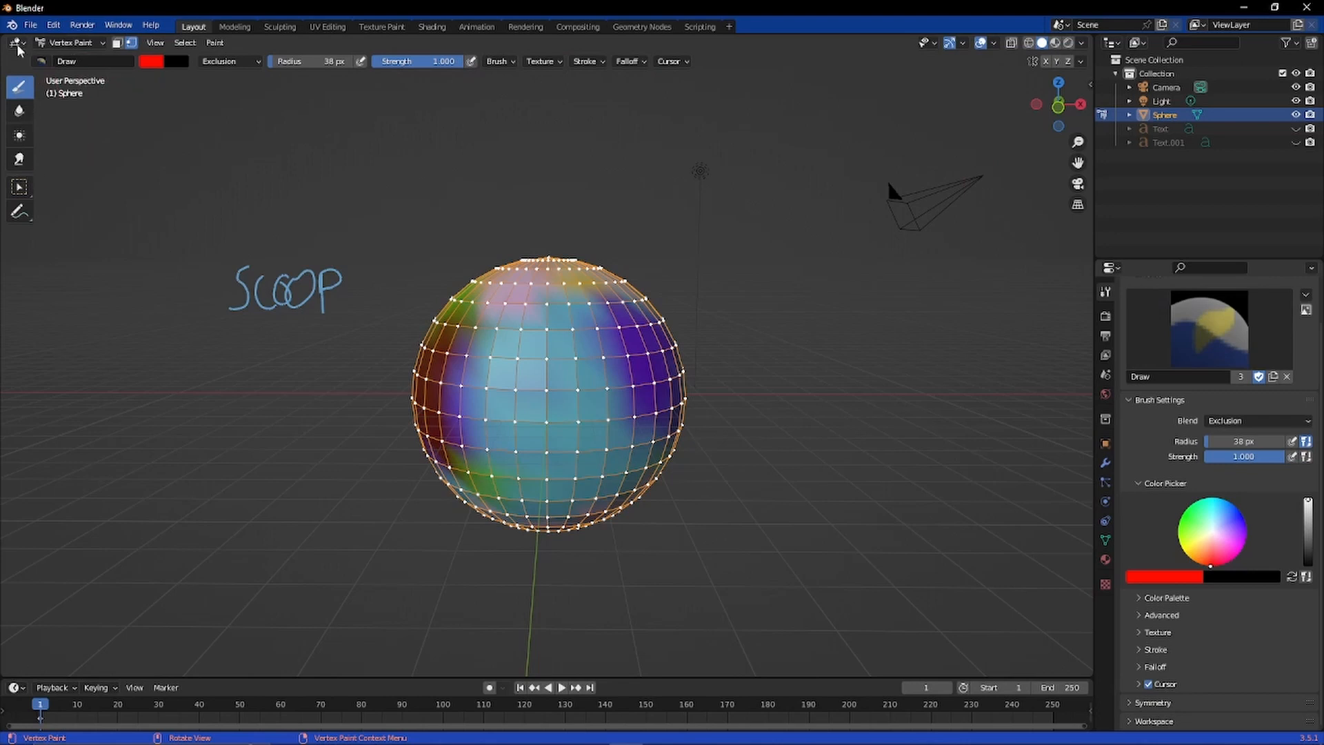
pyautogui.click(216, 43)
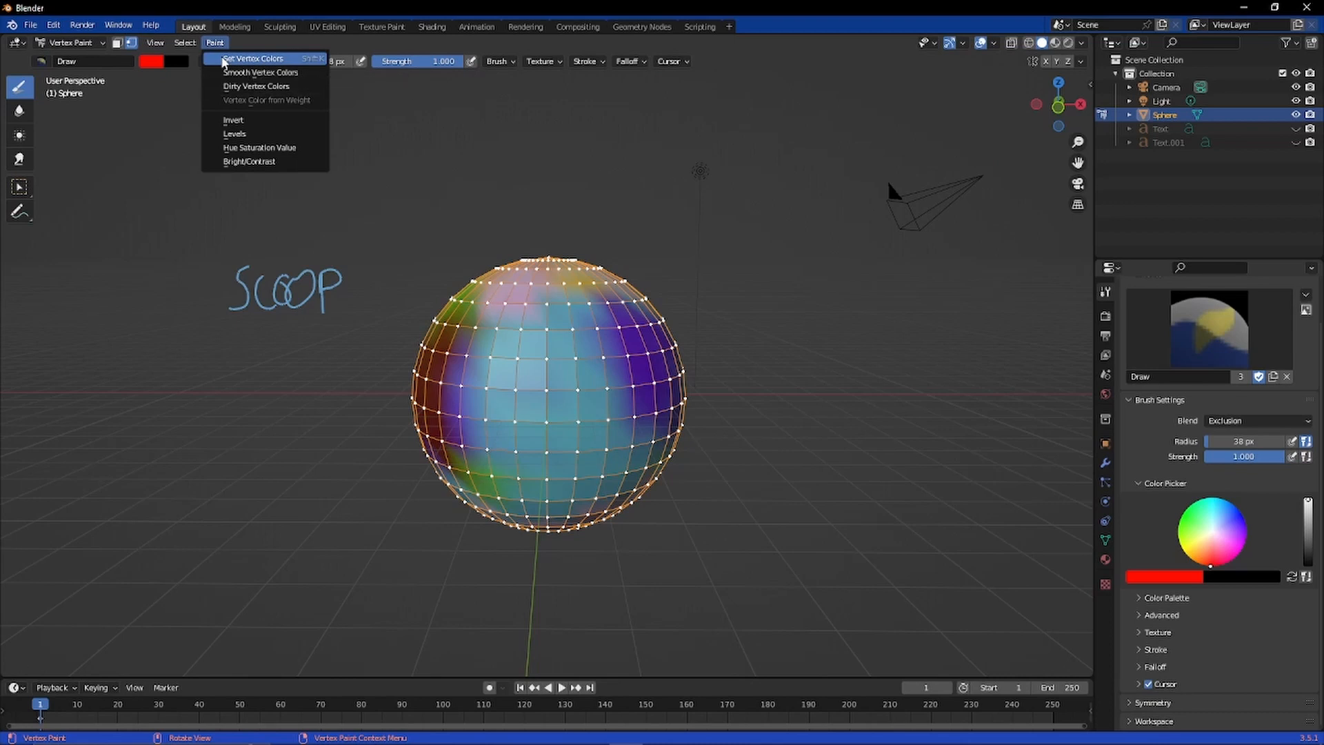
pyautogui.click(224, 61)
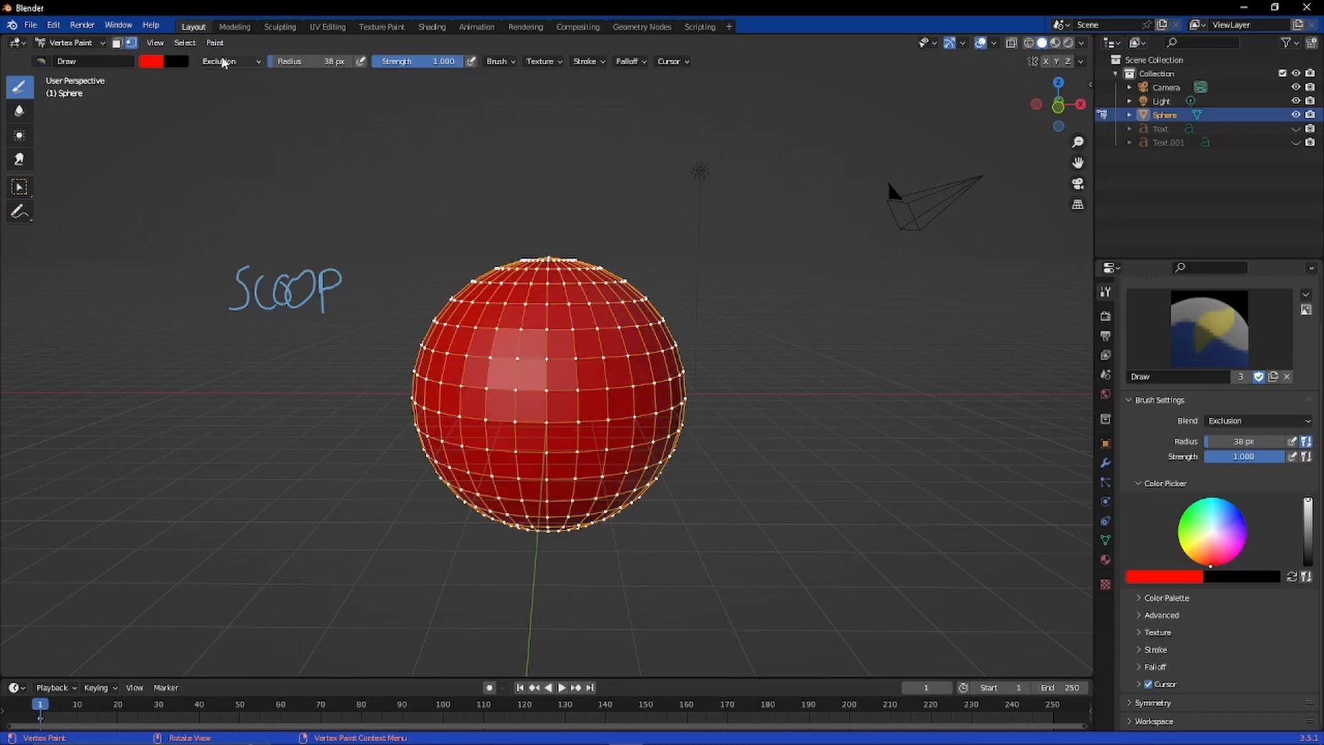
pyautogui.moveTo(659, 419); pyautogui.dragTo(688, 412, button='middle')
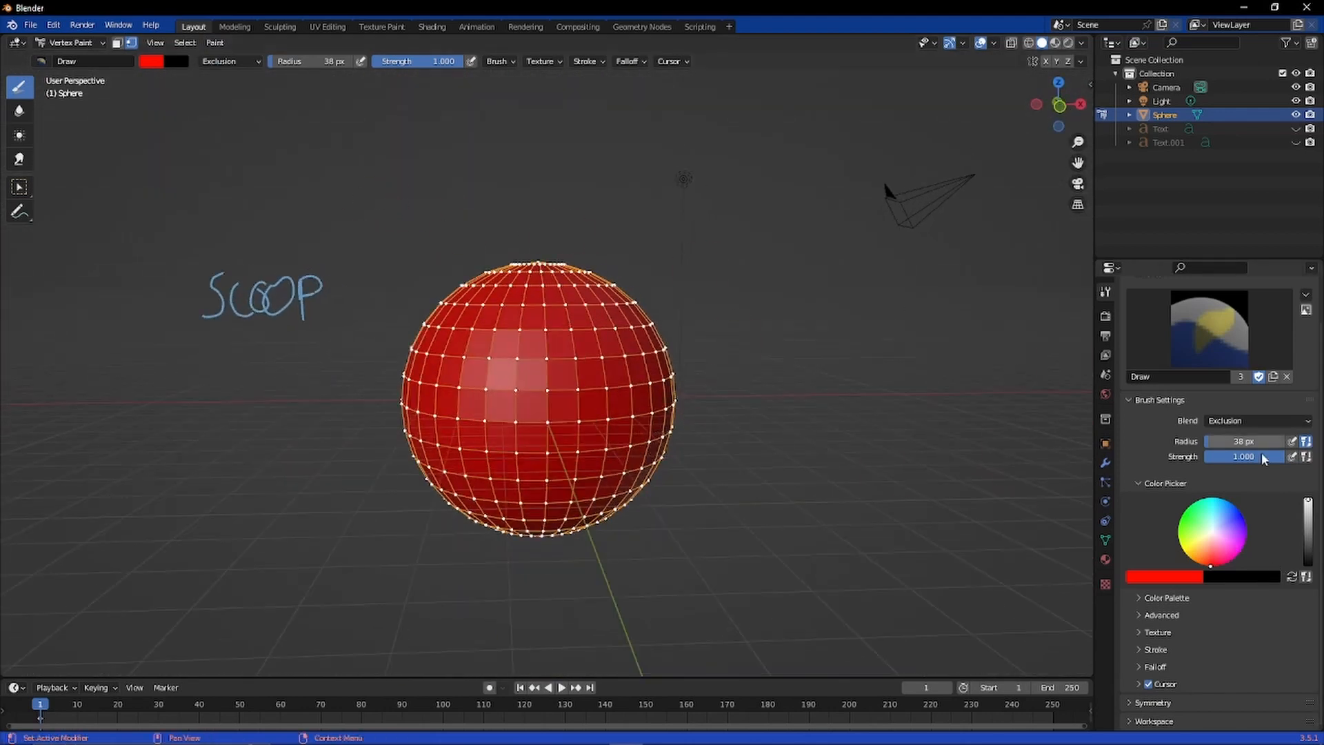
# Step: Lighten the primary color to a salmon red and apply it to the whole sphere with Set Vertex Colors
pyautogui.moveTo(1308, 512)
pyautogui.mouseDown()
pyautogui.moveTo(1307, 533)
pyautogui.moveTo(1307, 500)
pyautogui.mouseUp()
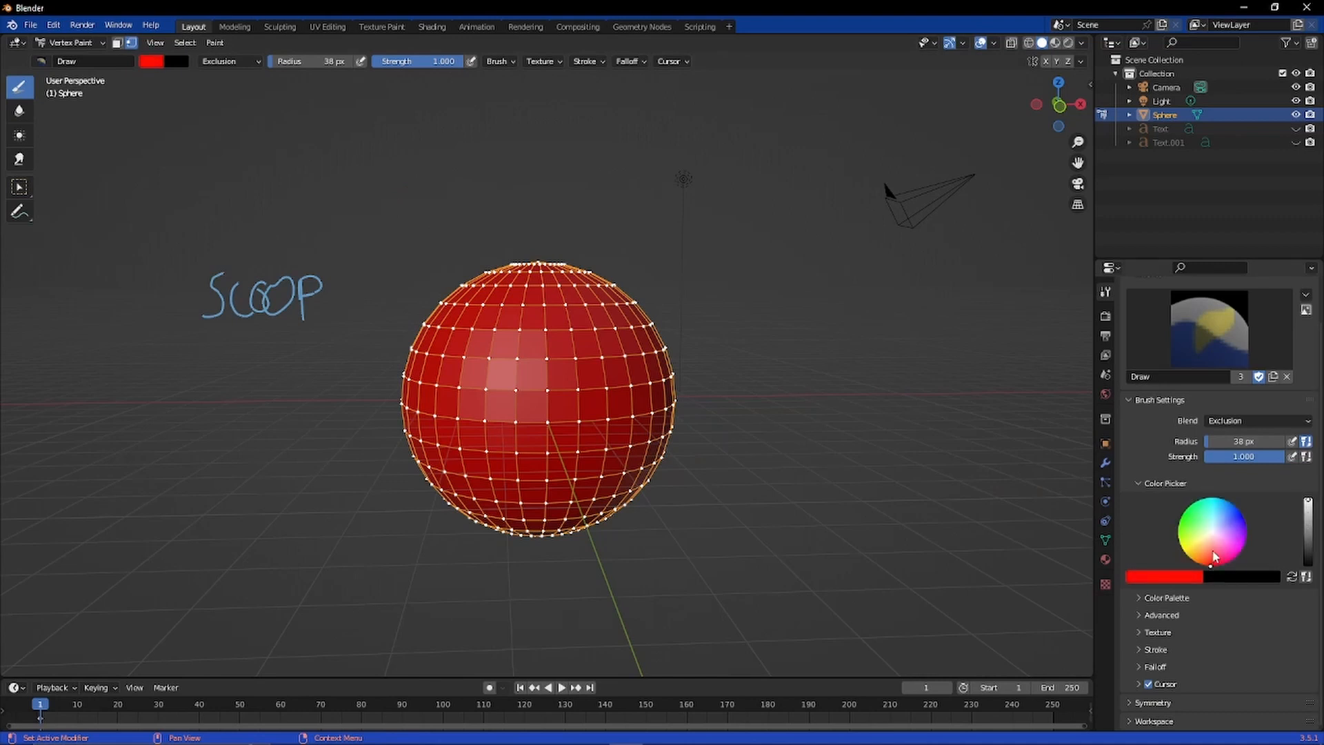
pyautogui.moveTo(1214, 556); pyautogui.dragTo(1213, 550)
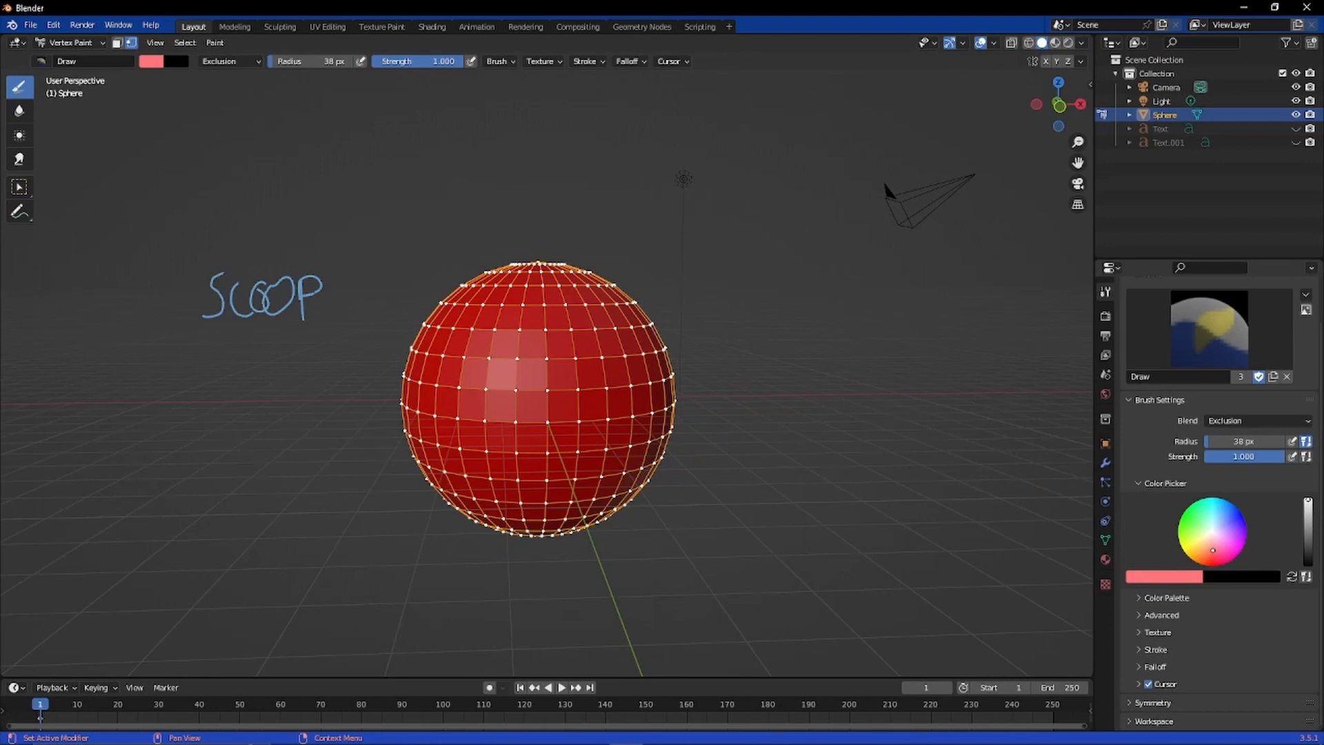
pyautogui.click(215, 42)
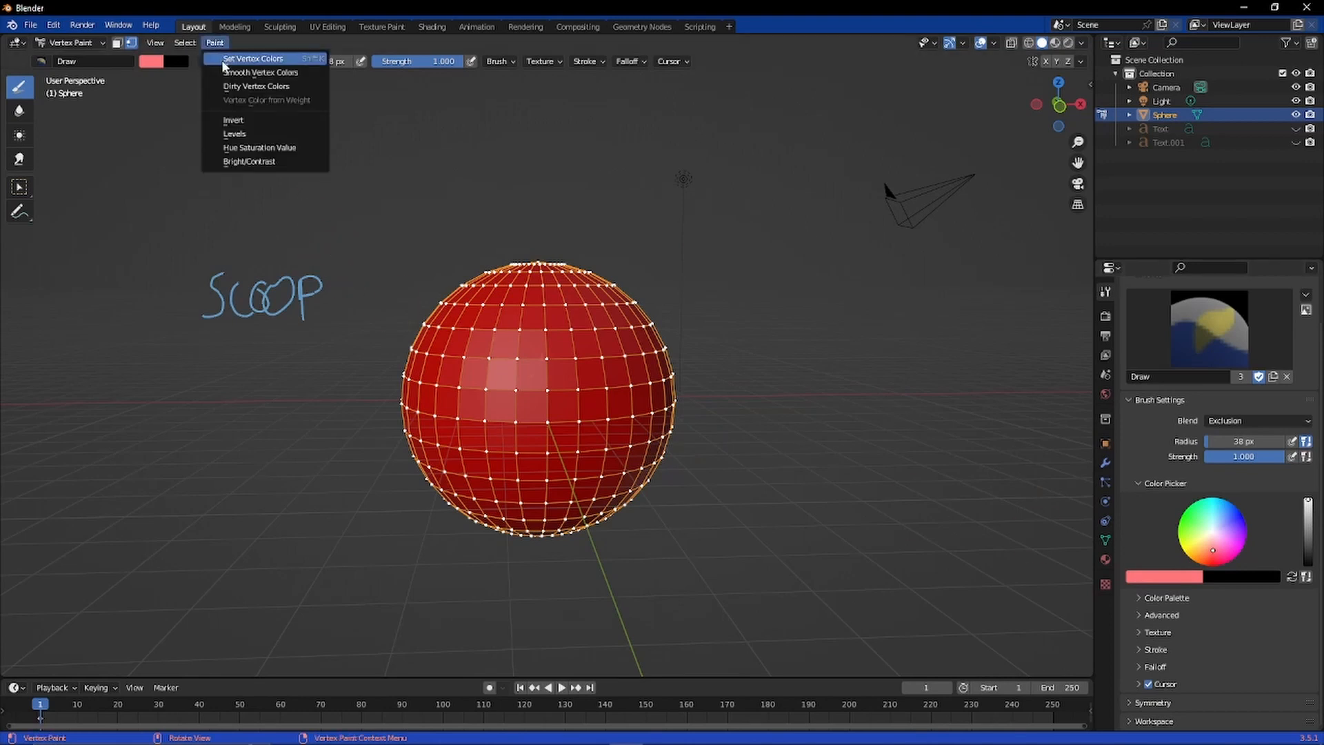
pyautogui.click(223, 66)
pyautogui.moveTo(386, 228)
pyautogui.mouseDown(button='middle')
pyautogui.moveTo(559, 503)
pyautogui.moveTo(690, 538)
pyautogui.moveTo(827, 552)
pyautogui.mouseUp(button='middle')
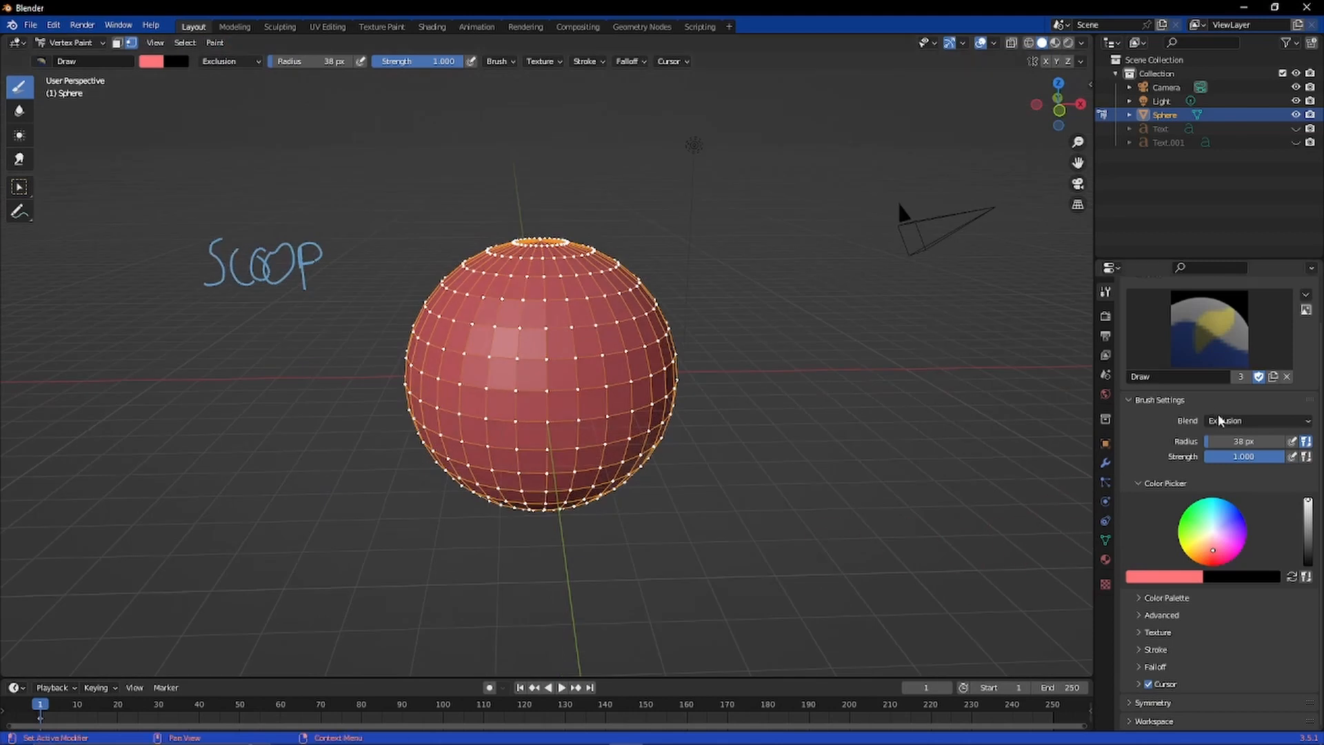
# Step: Set the primary color to blue and paint a horizontal band around the sphere's middle with the Draw brush in Exclusion mode
pyautogui.click(1215, 545)
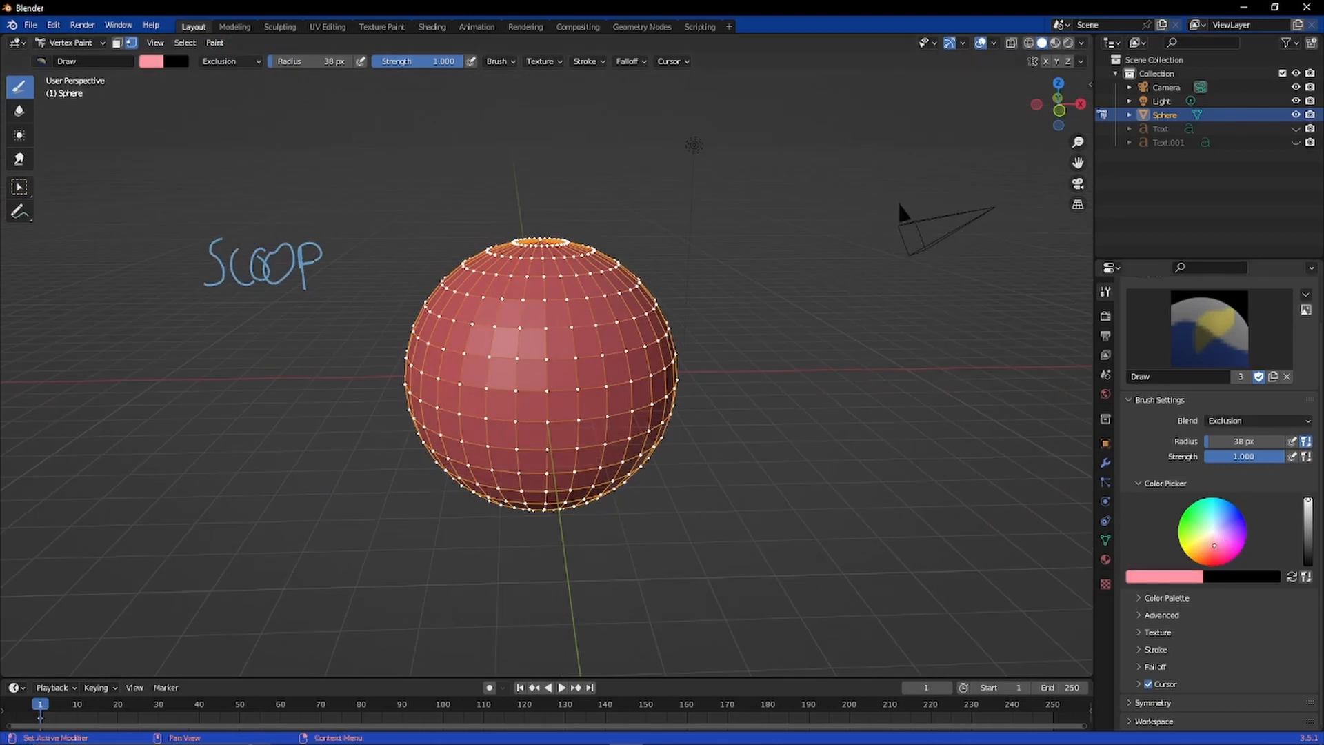
pyautogui.moveTo(1215, 546); pyautogui.dragTo(1230, 511)
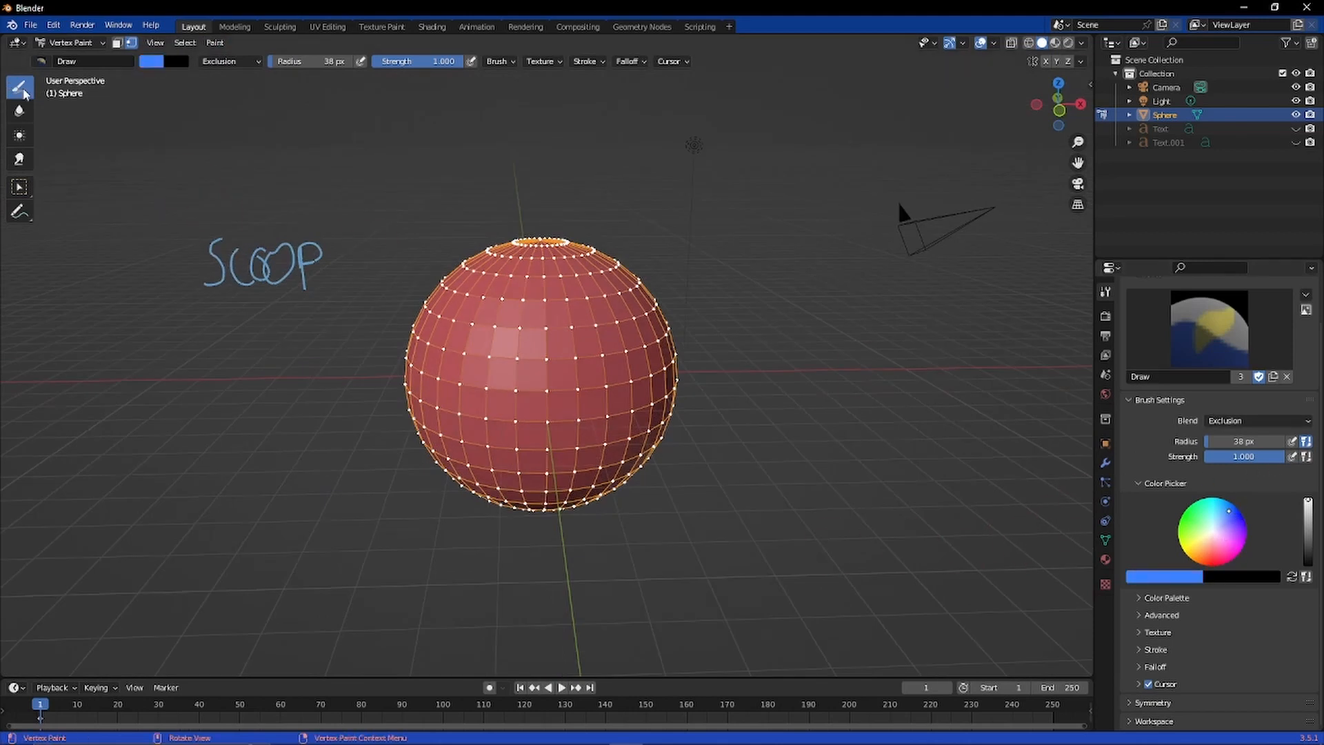
pyautogui.moveTo(719, 474); pyautogui.dragTo(701, 452, button='middle')
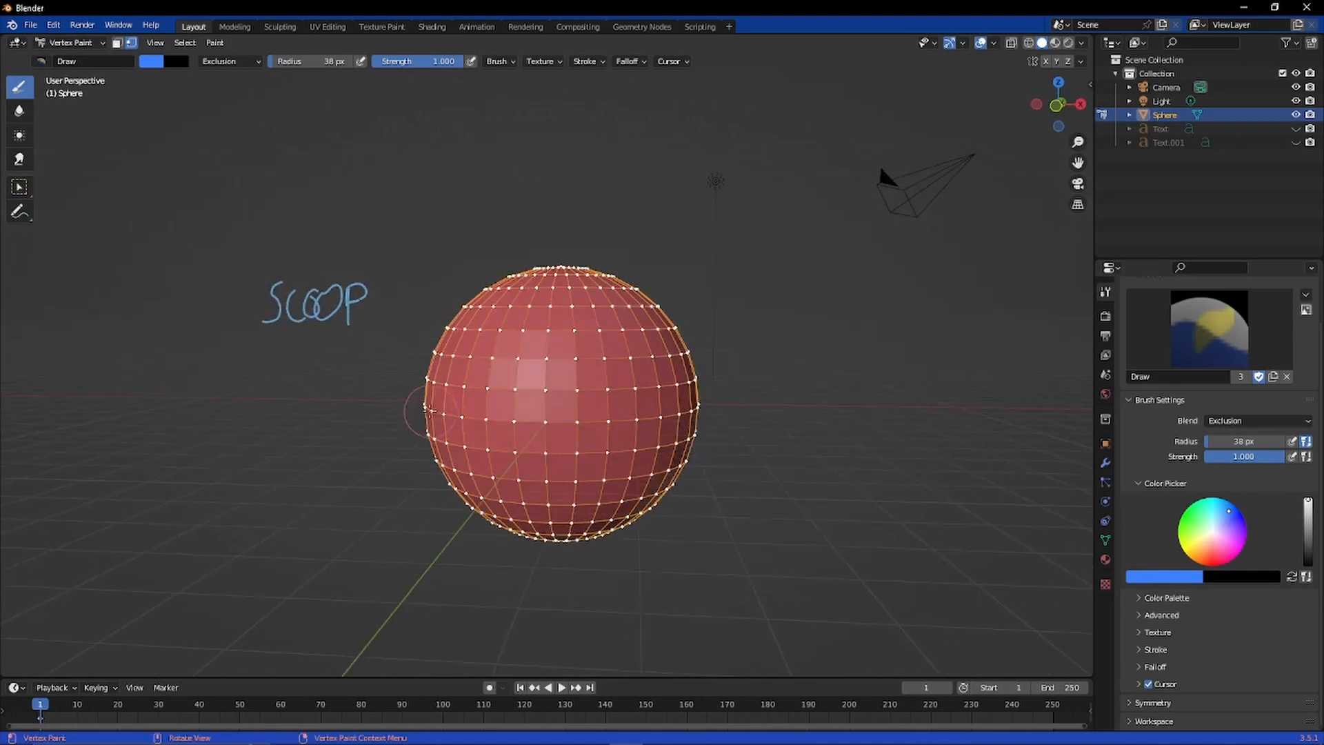
pyautogui.moveTo(429, 412); pyautogui.dragTo(616, 423)
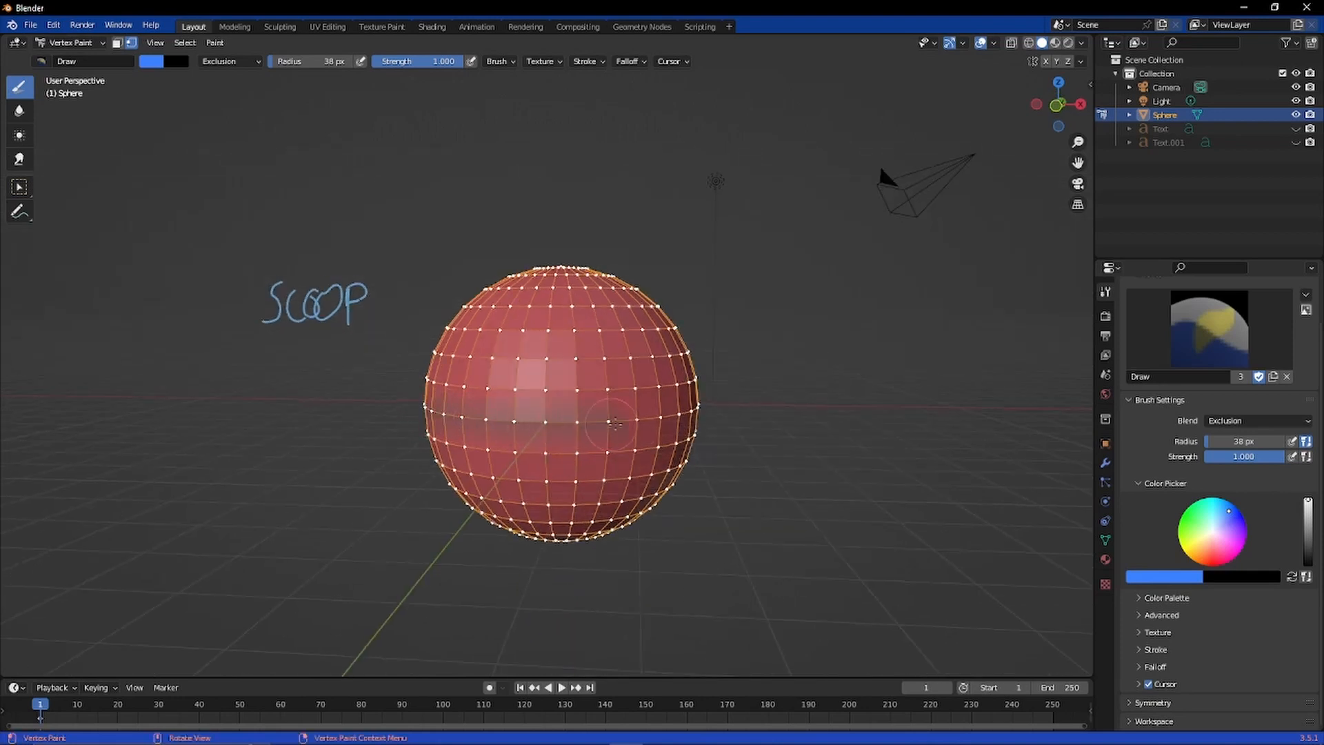
pyautogui.moveTo(813, 490)
pyautogui.mouseDown(button='middle')
pyautogui.moveTo(857, 474)
pyautogui.moveTo(786, 473)
pyautogui.moveTo(618, 431)
pyautogui.mouseUp(button='middle')
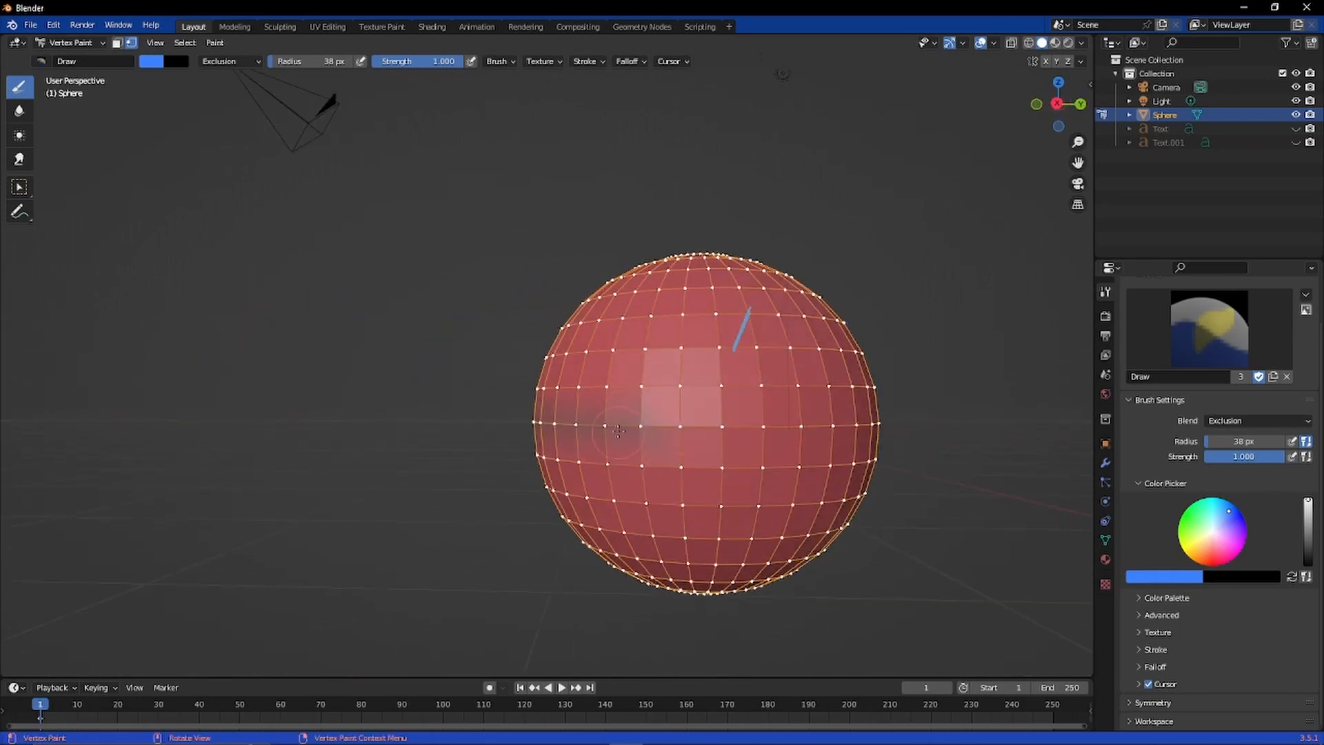
pyautogui.moveTo(734, 427)
pyautogui.mouseDown(button='middle')
pyautogui.moveTo(423, 442)
pyautogui.moveTo(352, 478)
pyautogui.mouseUp(button='middle')
pyautogui.moveTo(352, 477); pyautogui.dragTo(798, 479)
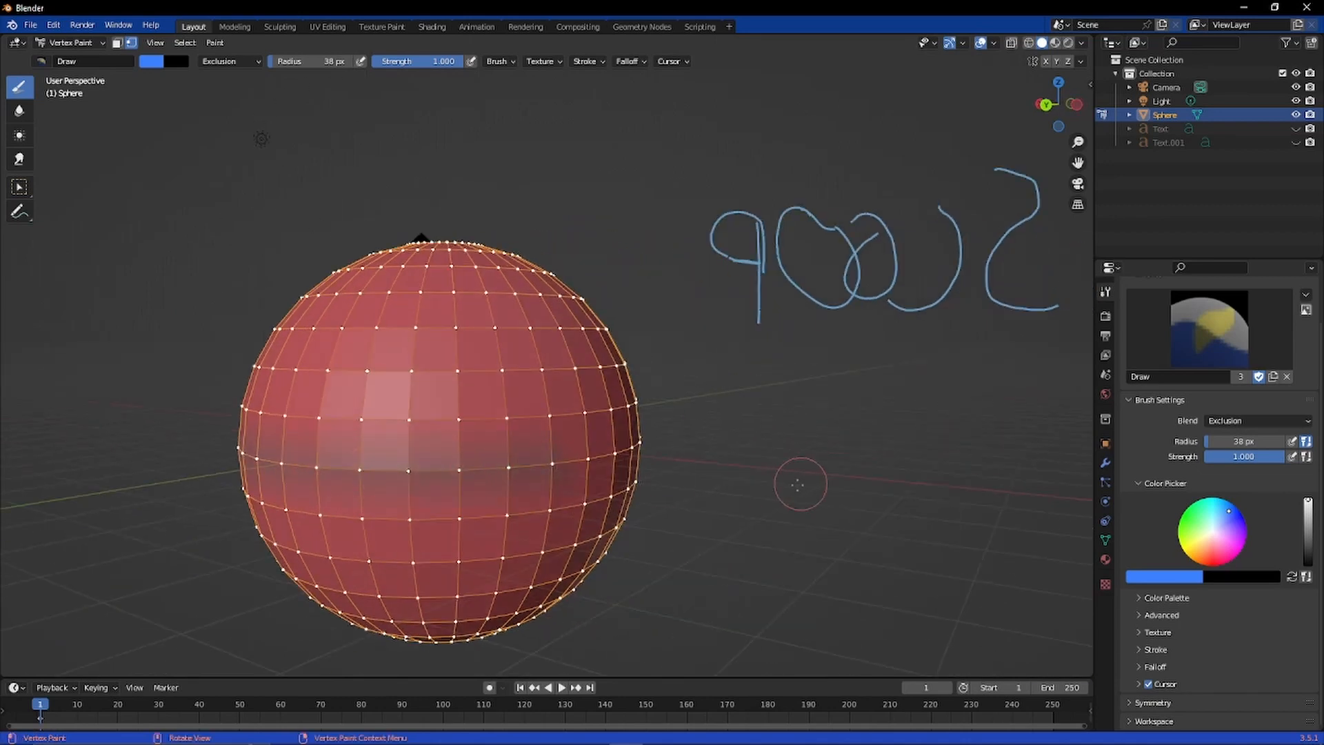
pyautogui.moveTo(798, 479)
pyautogui.mouseDown(button='middle')
pyautogui.moveTo(733, 483)
pyautogui.moveTo(883, 496)
pyautogui.mouseUp(button='middle')
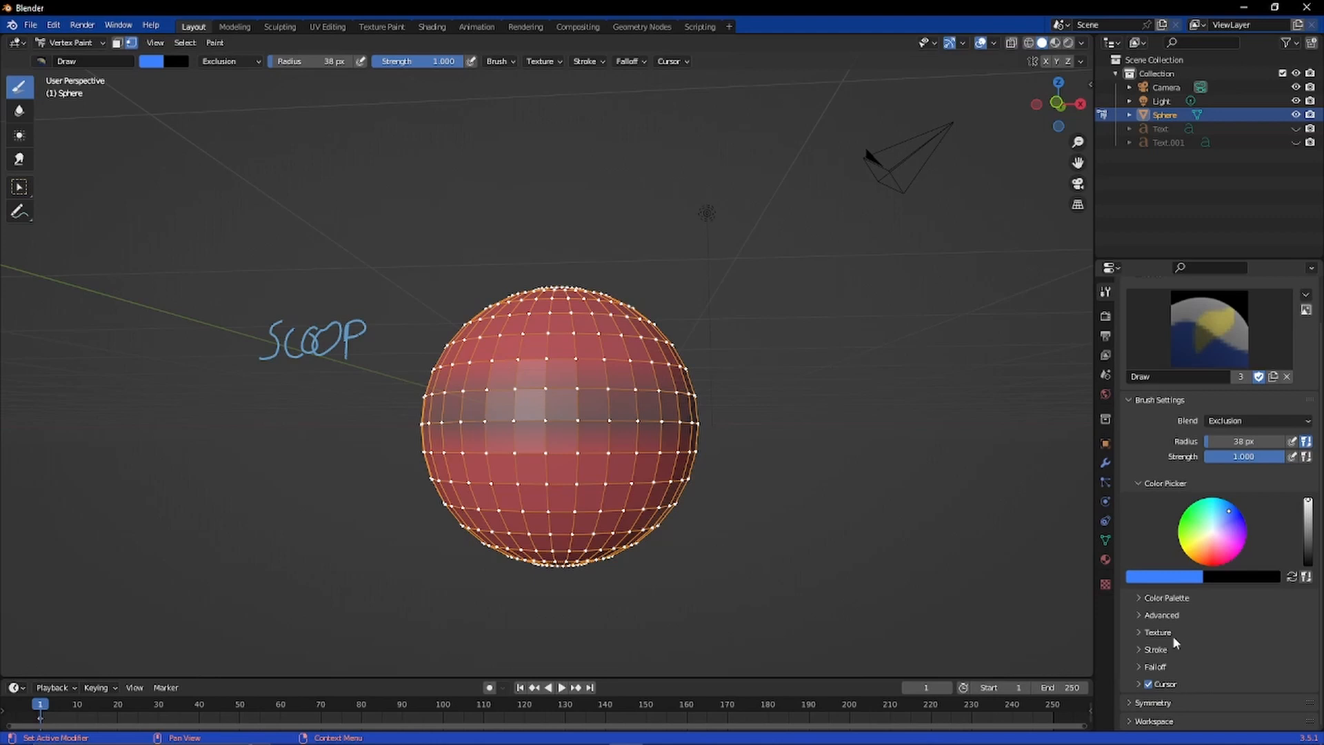
# Step: Go through the Blur and Average brushes, then smear the grey band outward and upward across the sphere's front with the Smear brush
pyautogui.click(20, 111)
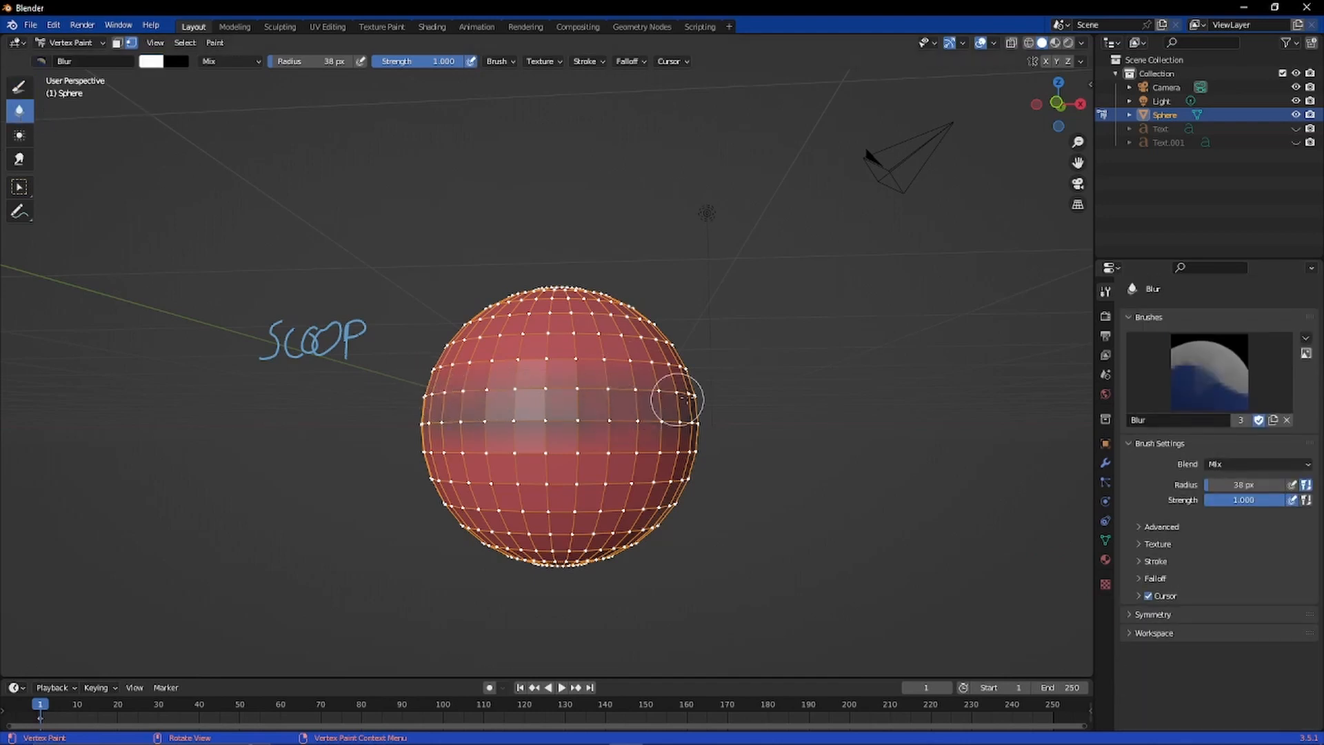
pyautogui.click(20, 135)
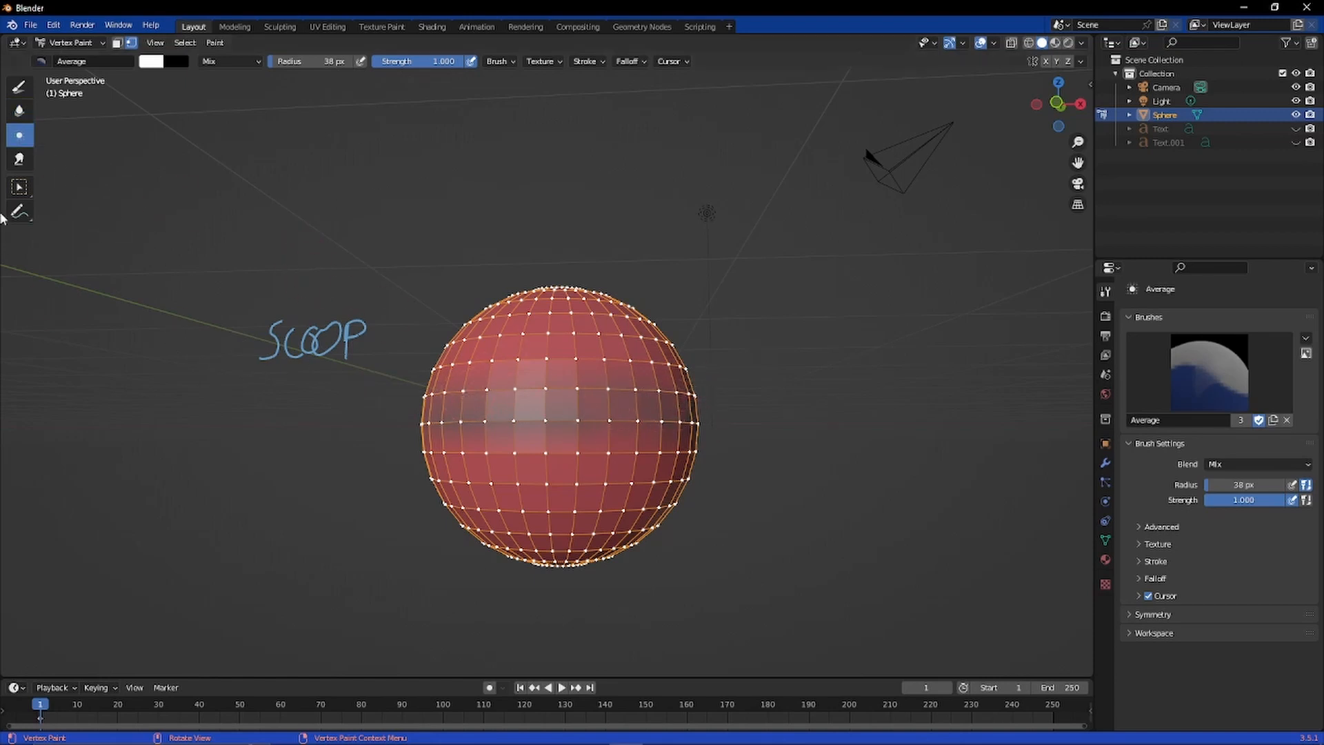
pyautogui.click(20, 160)
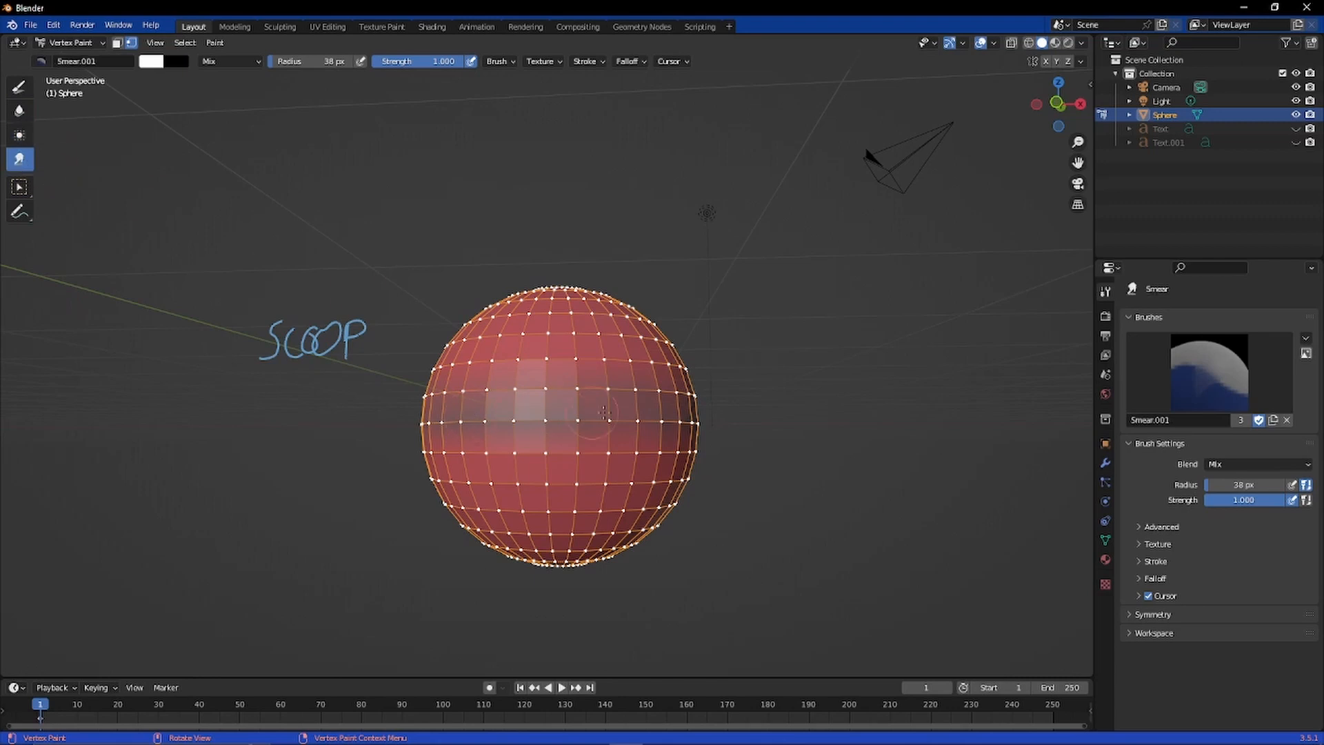
pyautogui.moveTo(605, 413); pyautogui.dragTo(673, 375)
pyautogui.moveTo(521, 385); pyautogui.dragTo(281, 368)
pyautogui.moveTo(485, 377); pyautogui.dragTo(387, 298)
pyautogui.moveTo(563, 405); pyautogui.dragTo(473, 345)
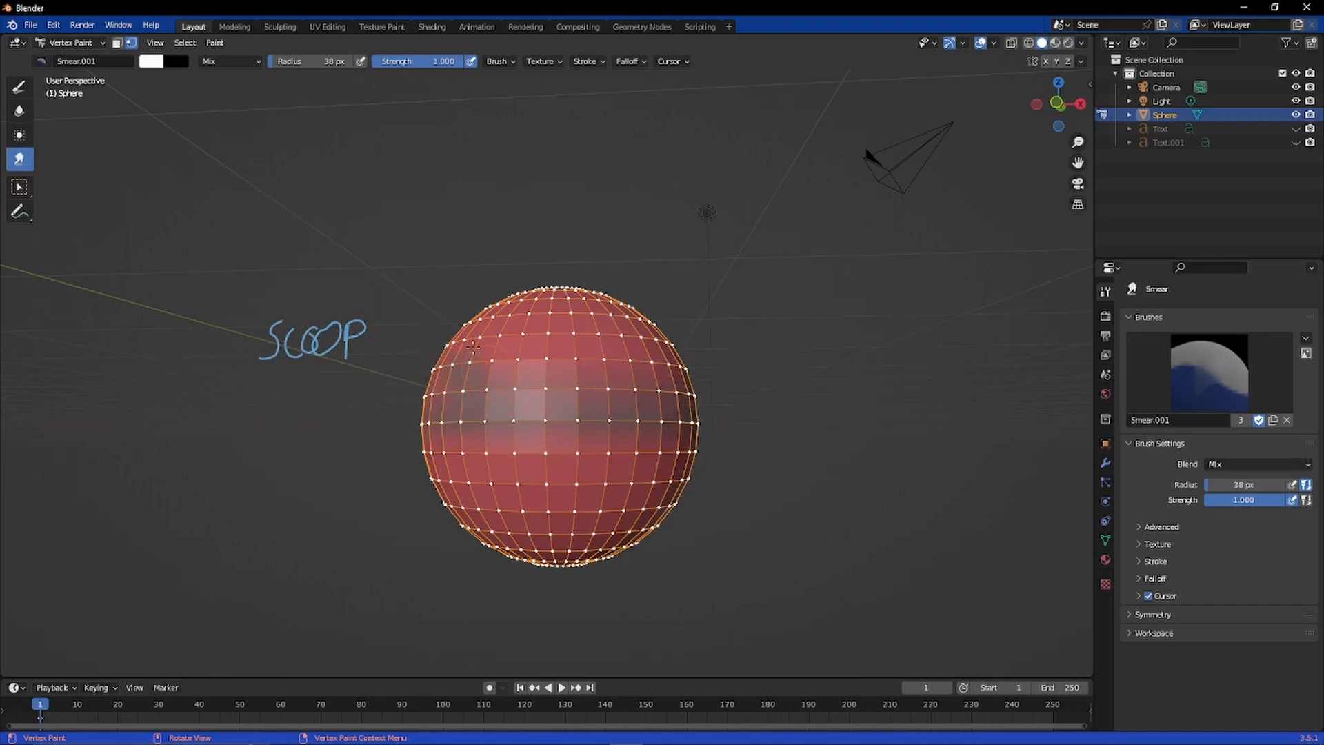
pyautogui.moveTo(567, 397)
pyautogui.mouseDown()
pyautogui.moveTo(515, 296)
pyautogui.moveTo(497, 288)
pyautogui.moveTo(552, 300)
pyautogui.moveTo(604, 358)
pyautogui.moveTo(576, 303)
pyautogui.mouseUp()
pyautogui.moveTo(580, 376); pyautogui.dragTo(545, 304)
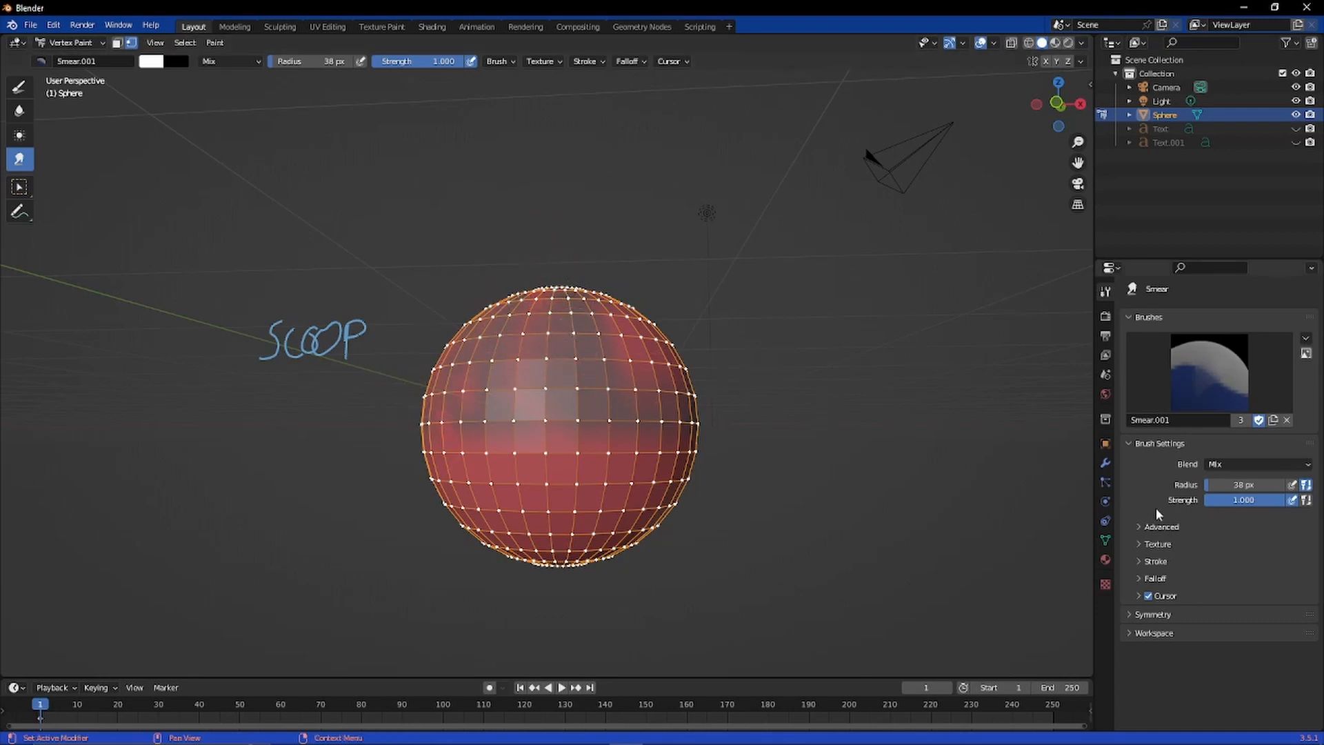
# Step: Step the timeline back and forth between frames 0 and 5 to check the SCOOP annotation's visibility, ending on frame 1
pyautogui.press('Right')
pyautogui.press('Left')
pyautogui.press('Left')
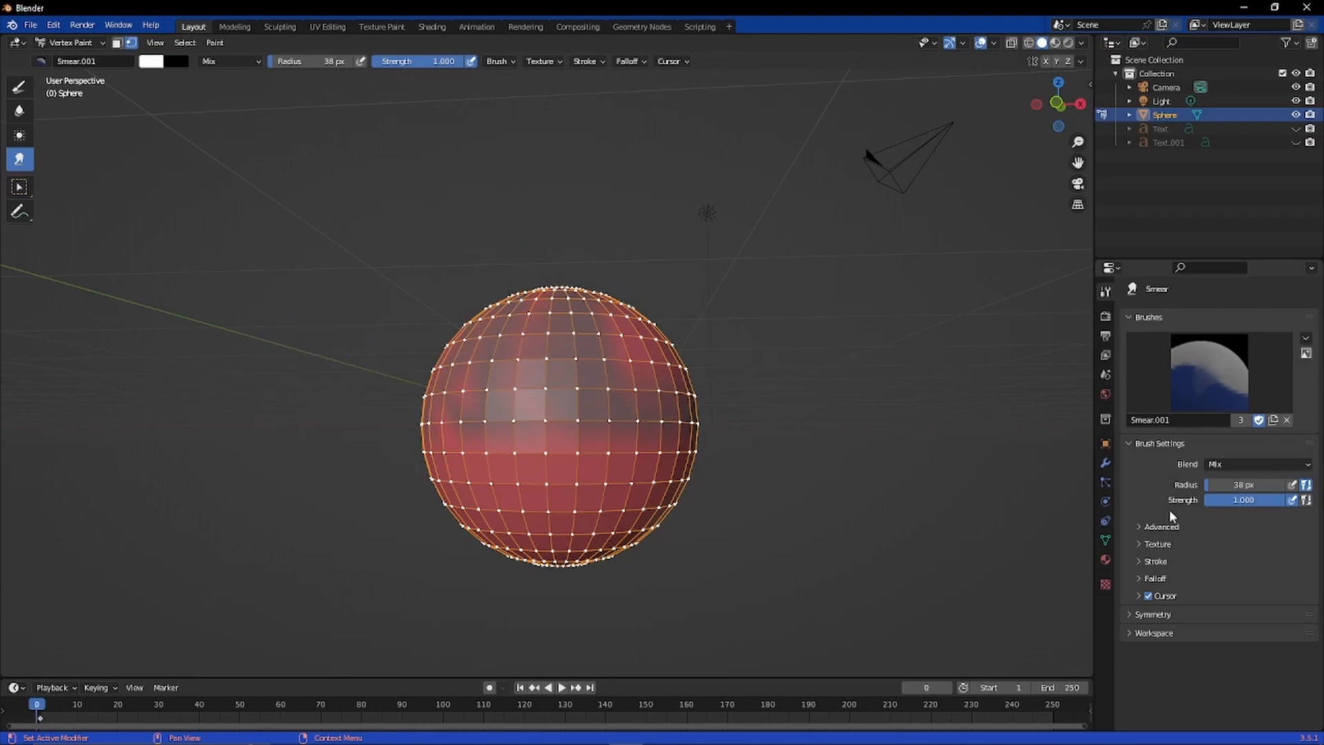
pyautogui.press('Right')
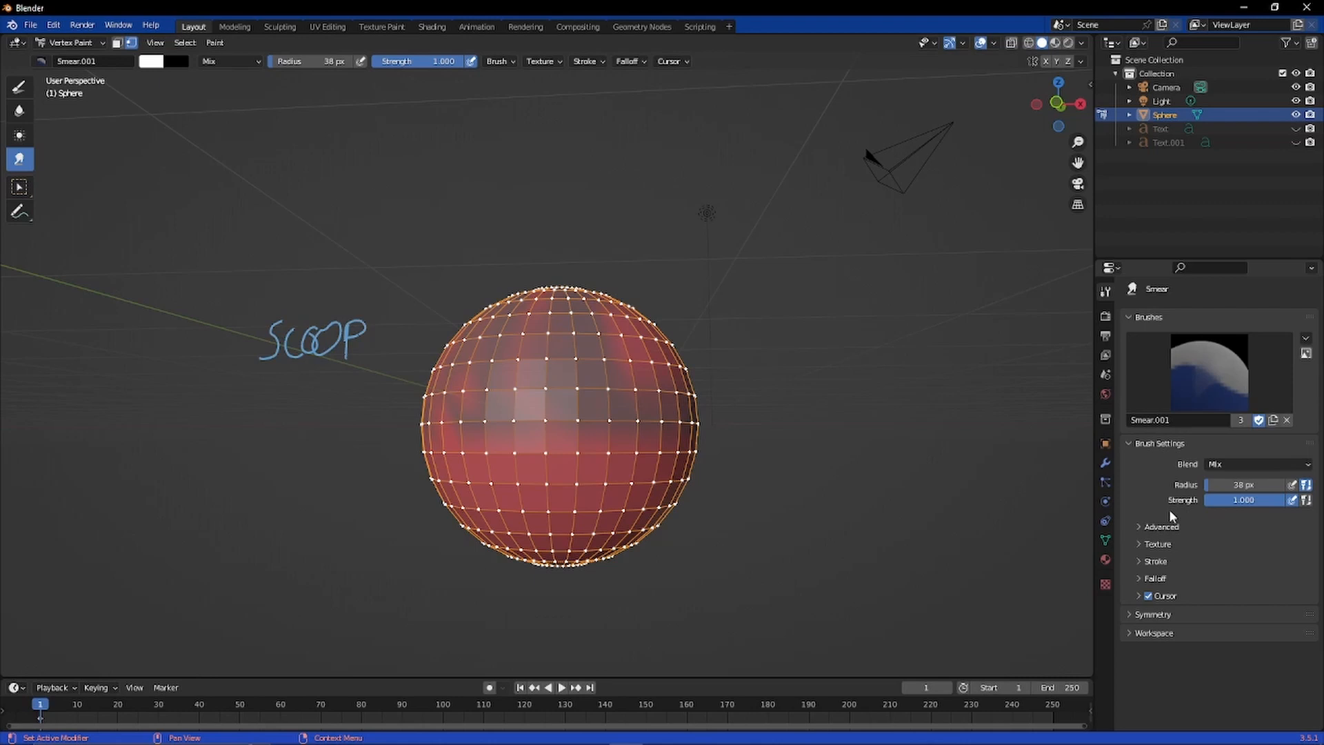
pyautogui.press('Down')
pyautogui.press('Left')
pyautogui.press('Right')
pyautogui.press('Right')
pyautogui.press('Right')
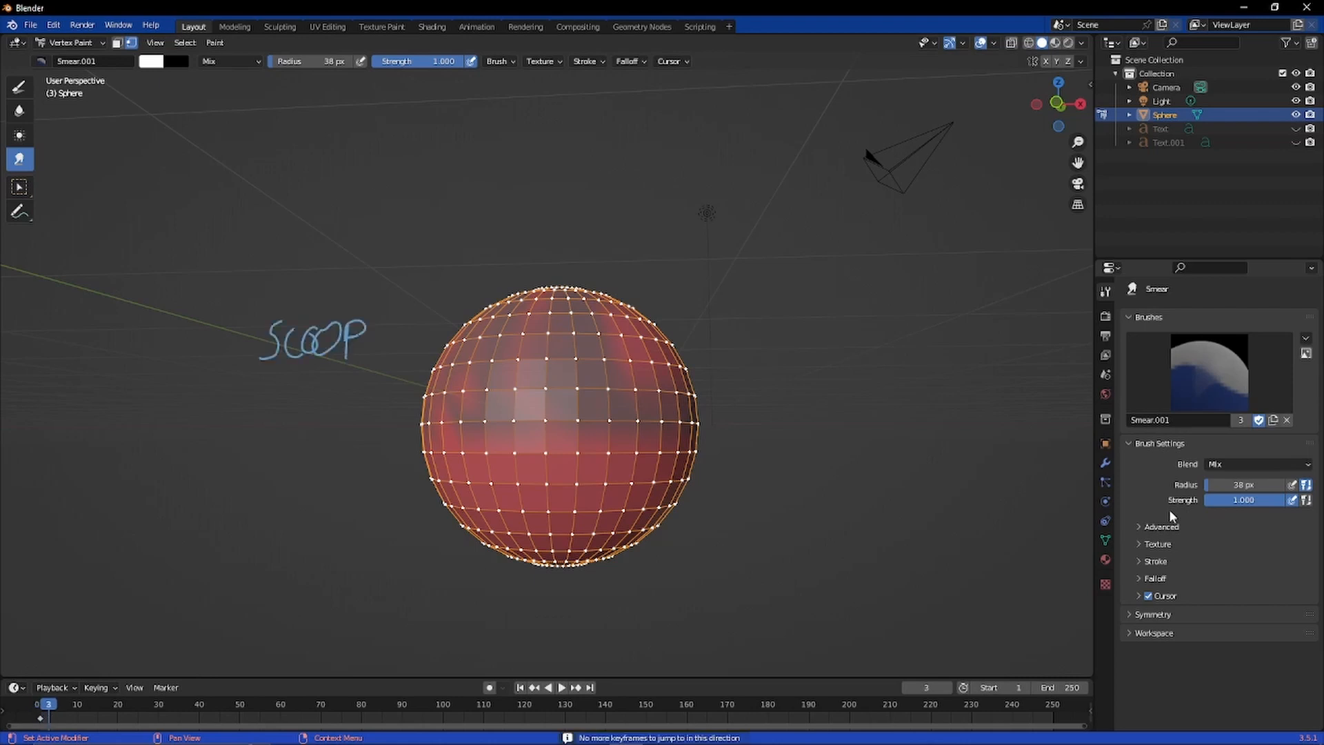
pyautogui.press('Left')
pyautogui.press('Left')
pyautogui.press('Left')
pyautogui.press('Right')
pyautogui.press('Left')
pyautogui.press('Right')
pyautogui.press('Right')
pyautogui.press('Right')
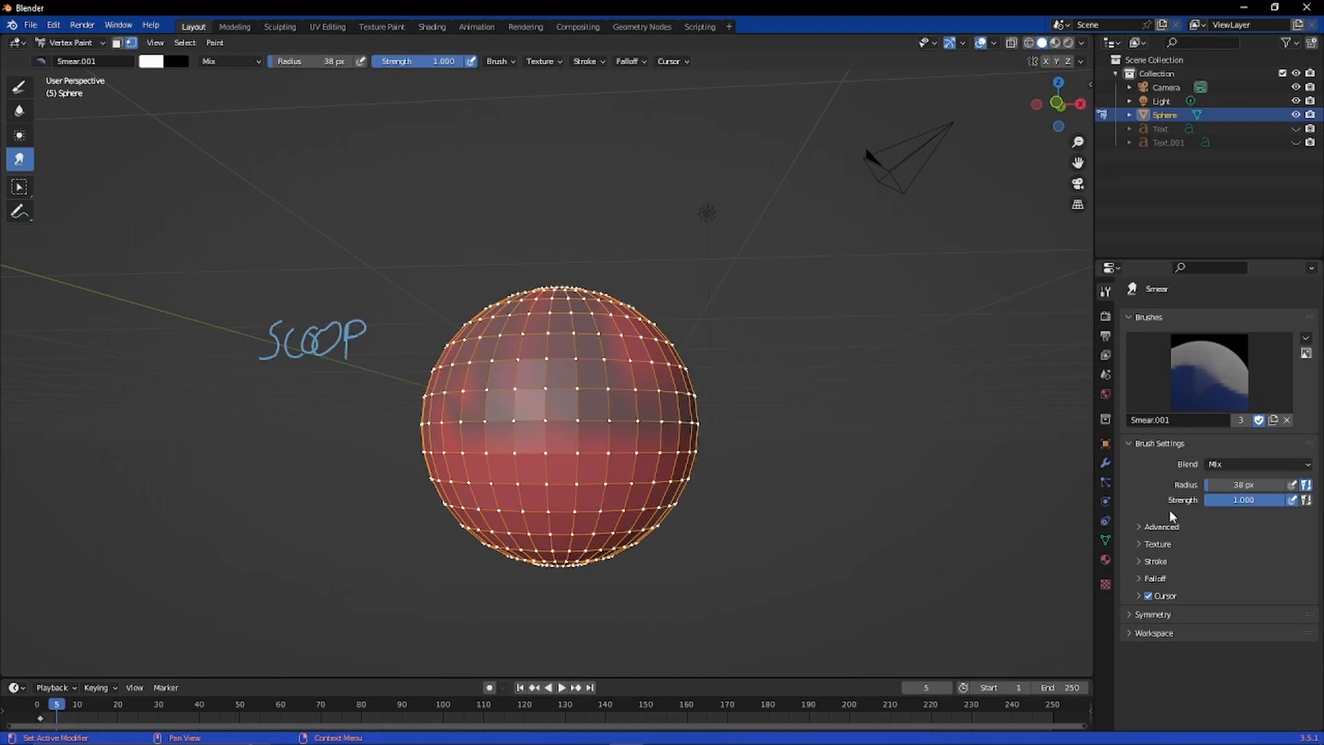
pyautogui.press('Left')
pyautogui.press('Left')
pyautogui.press('Left')
pyautogui.press('Right')
pyautogui.press('Left')
pyautogui.press('Right')
pyautogui.press('Left')
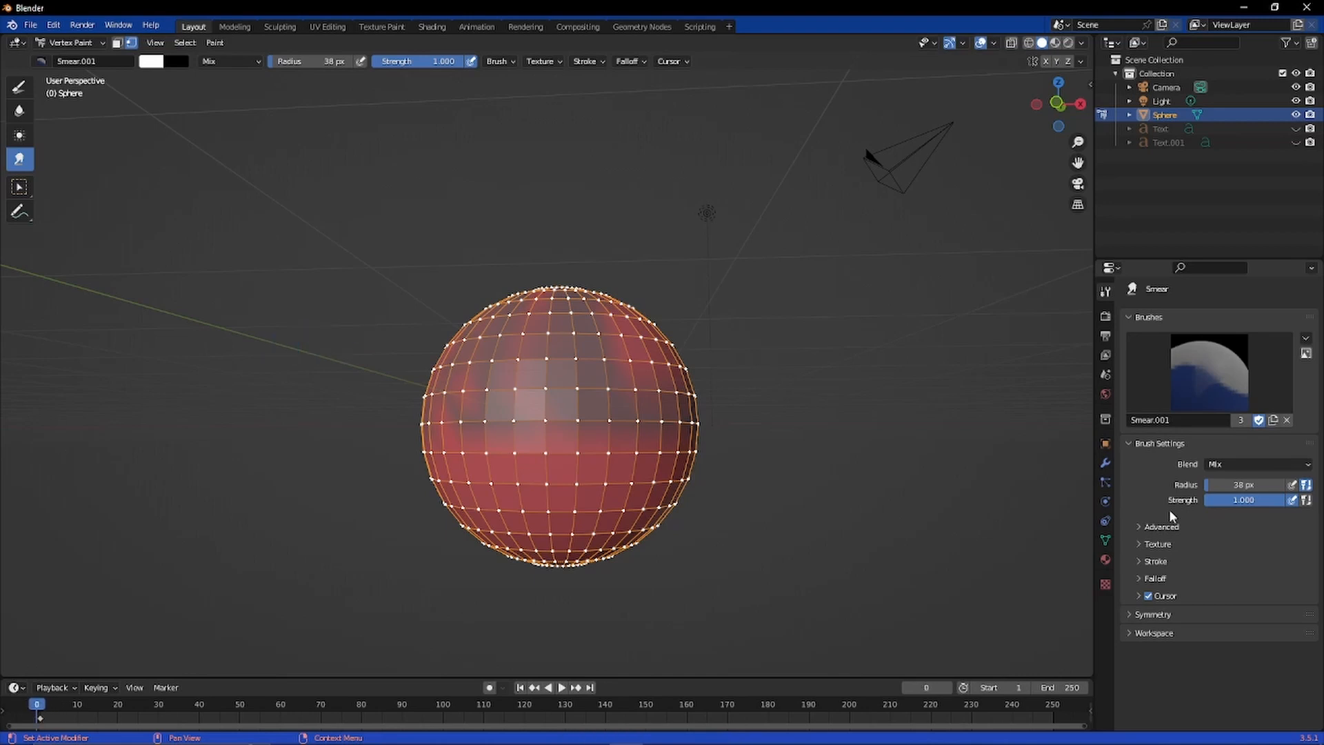
pyautogui.press('Right')
pyautogui.press('Left')
pyautogui.press('Right')
pyautogui.press('Left')
pyautogui.press('Right')
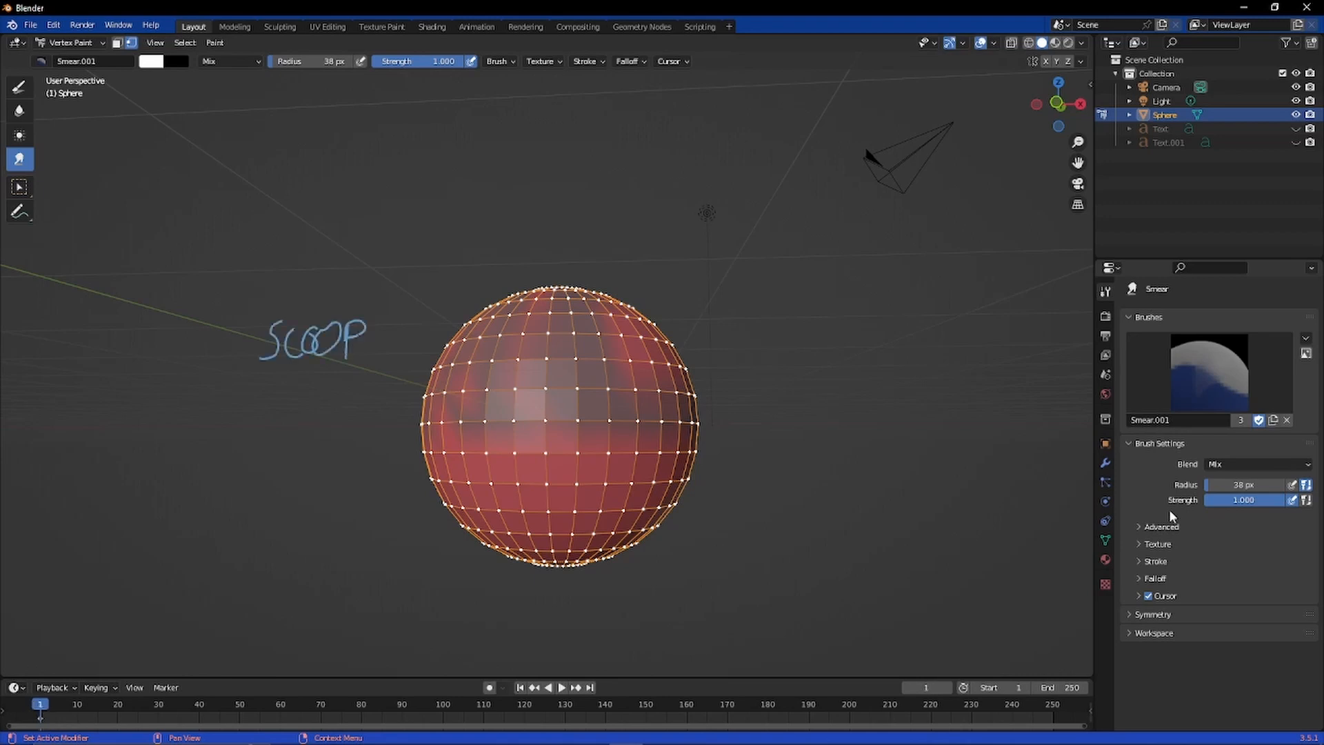
pyautogui.press('Right')
pyautogui.press('Left')
pyautogui.press('Left')
pyautogui.press('Right')
# Step: Show the sphere's object data properties and expand the Texture Space settings
pyautogui.moveTo(851, 399); pyautogui.dragTo(856, 455, button='middle')
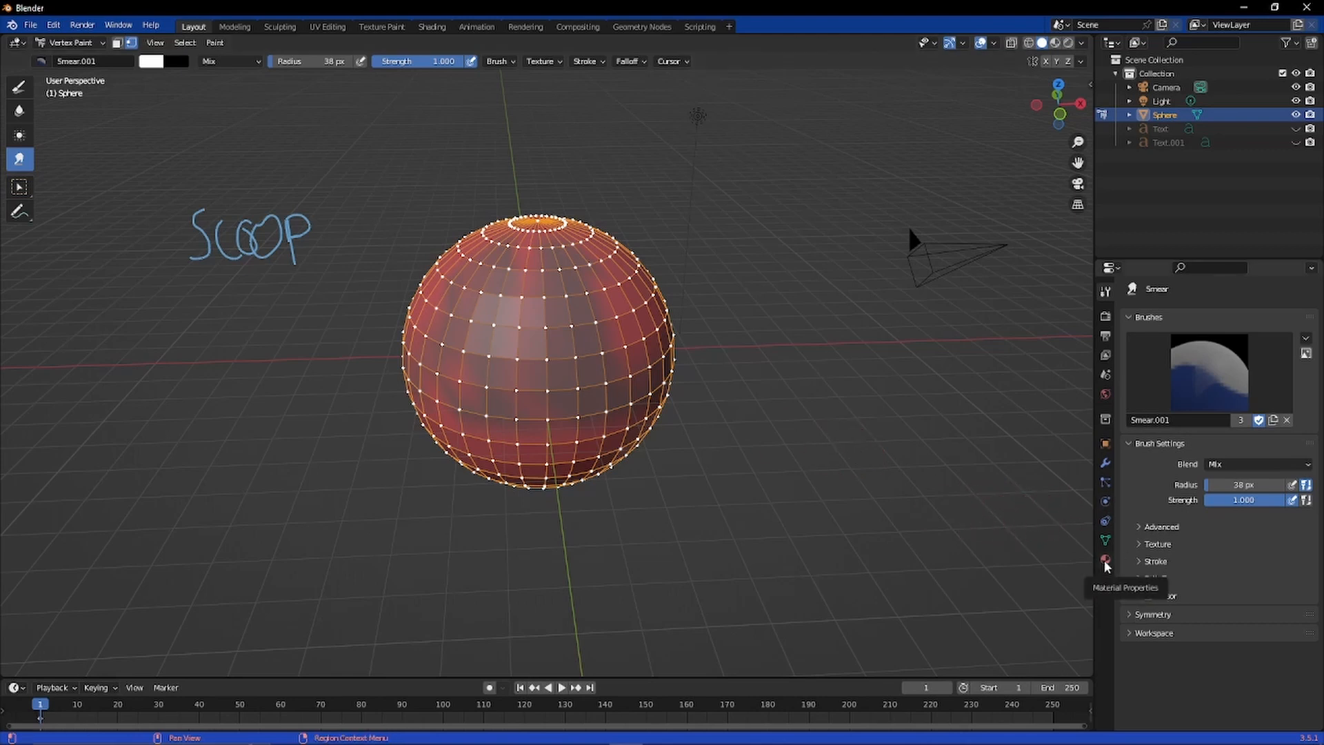
pyautogui.click(1105, 539)
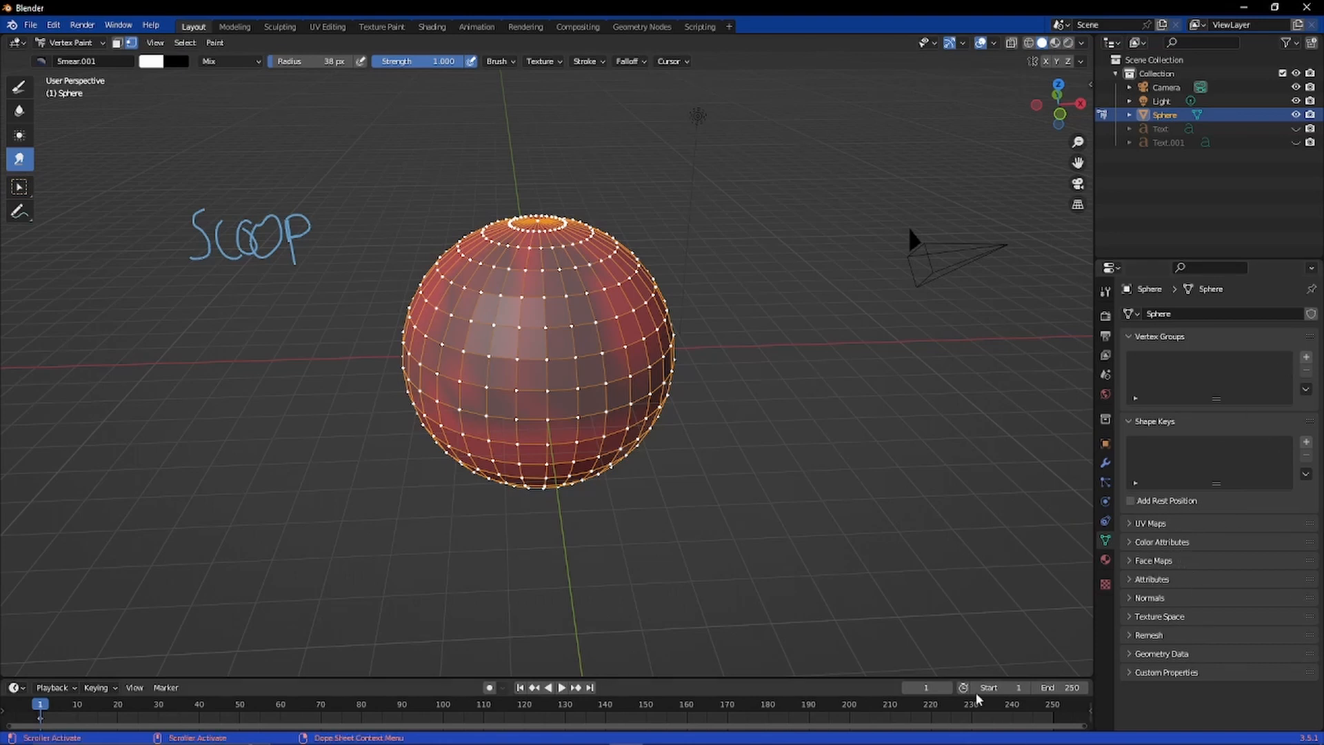
pyautogui.click(1149, 628)
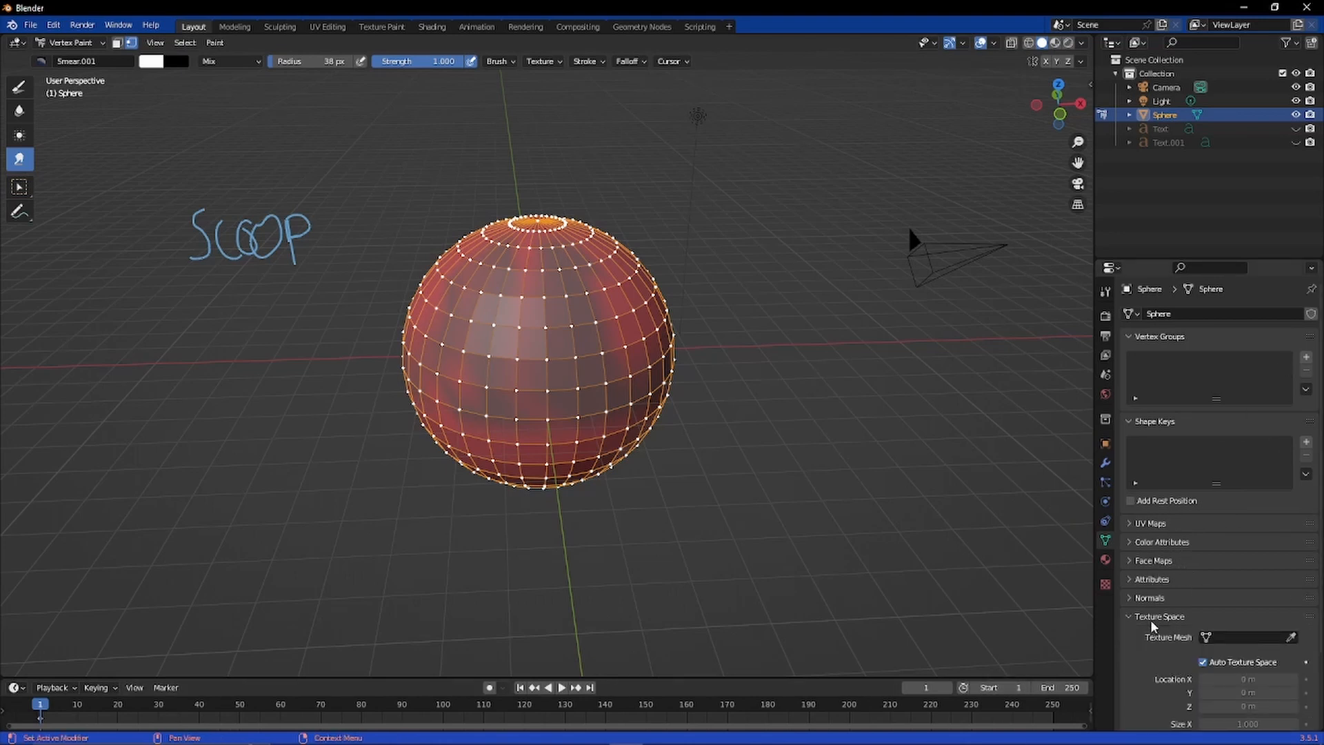
# Step: Look over the sphere's Texture Space and Normals settings, and leave both sections collapsed
pyautogui.click(1152, 627)
pyautogui.click(1152, 619)
pyautogui.scroll(-3, 1152, 621)
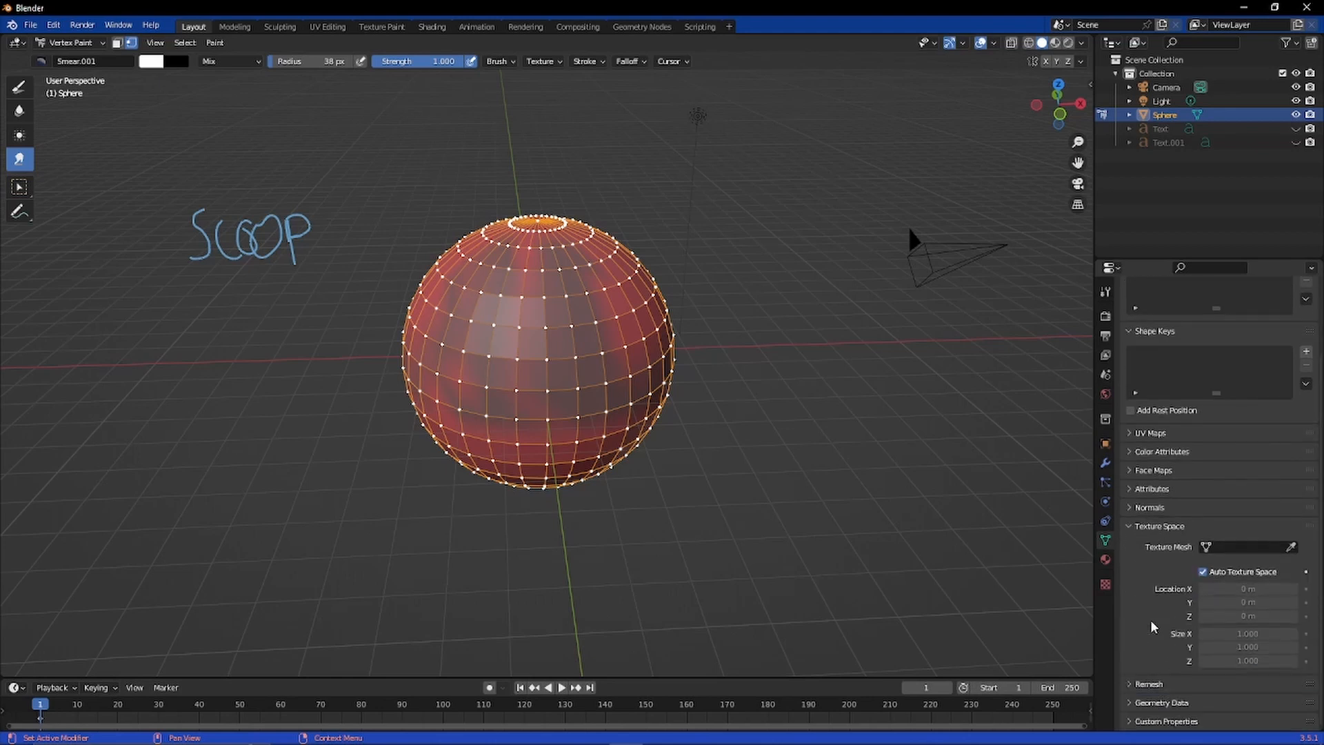
pyautogui.click(1148, 510)
pyautogui.click(1148, 508)
pyautogui.click(1150, 527)
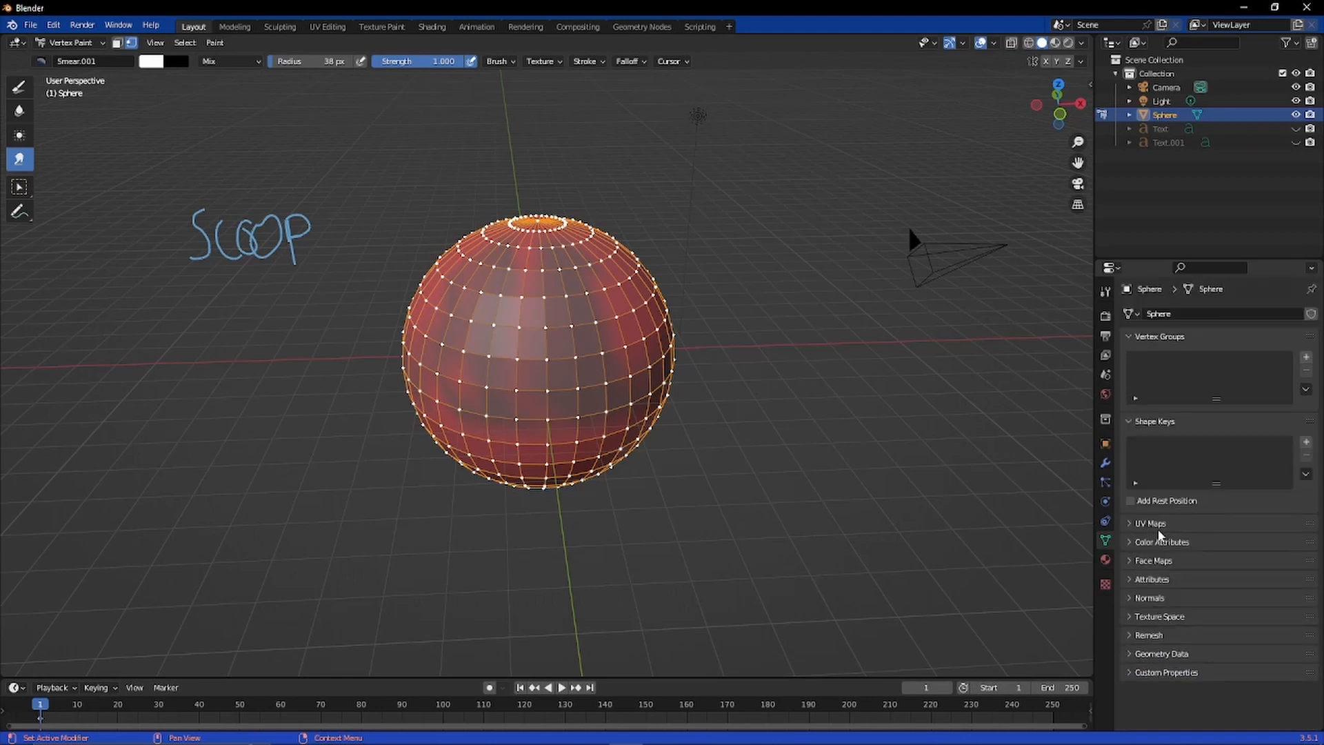
# Step: Go briefly through the UV Maps, Color Attributes, Custom Properties, Geometry Data and Normals settings, and collapse the Shape Keys section
pyautogui.click(1163, 529)
pyautogui.click(1164, 526)
pyautogui.click(1169, 542)
pyautogui.click(1167, 545)
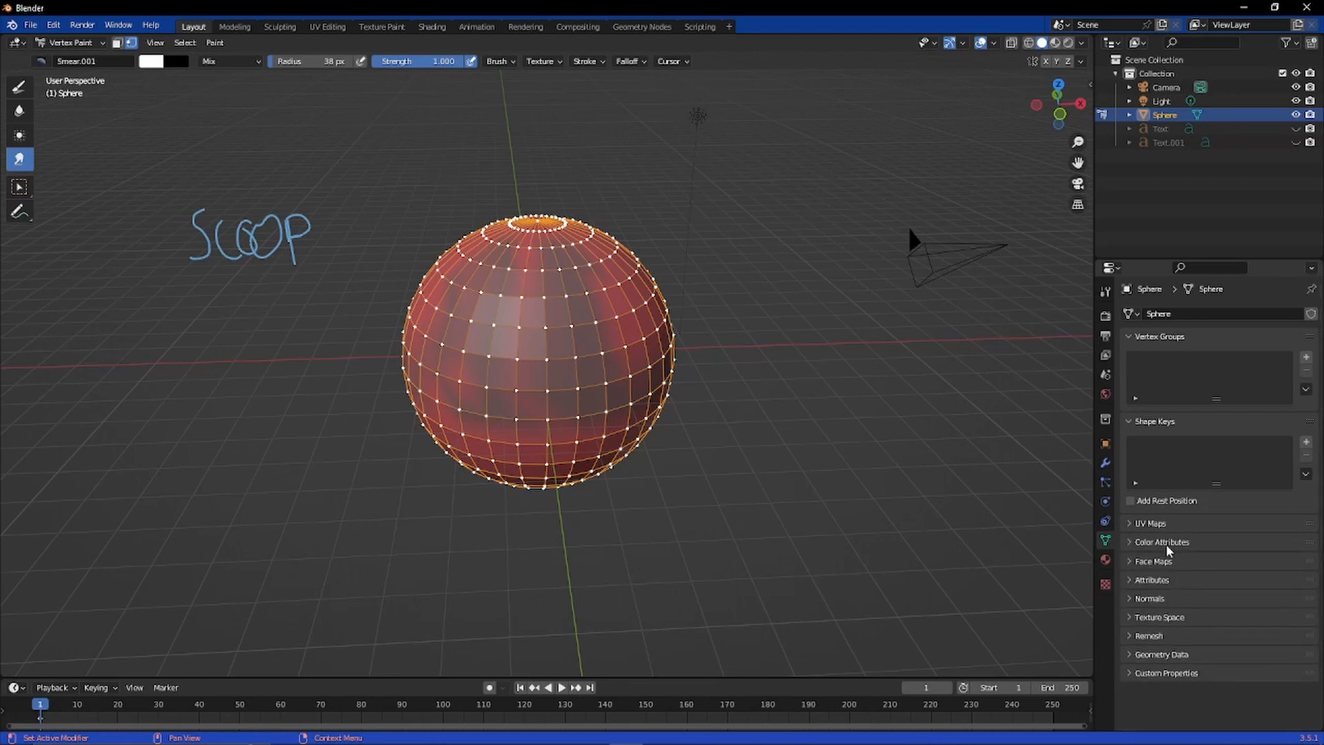
pyautogui.click(1204, 679)
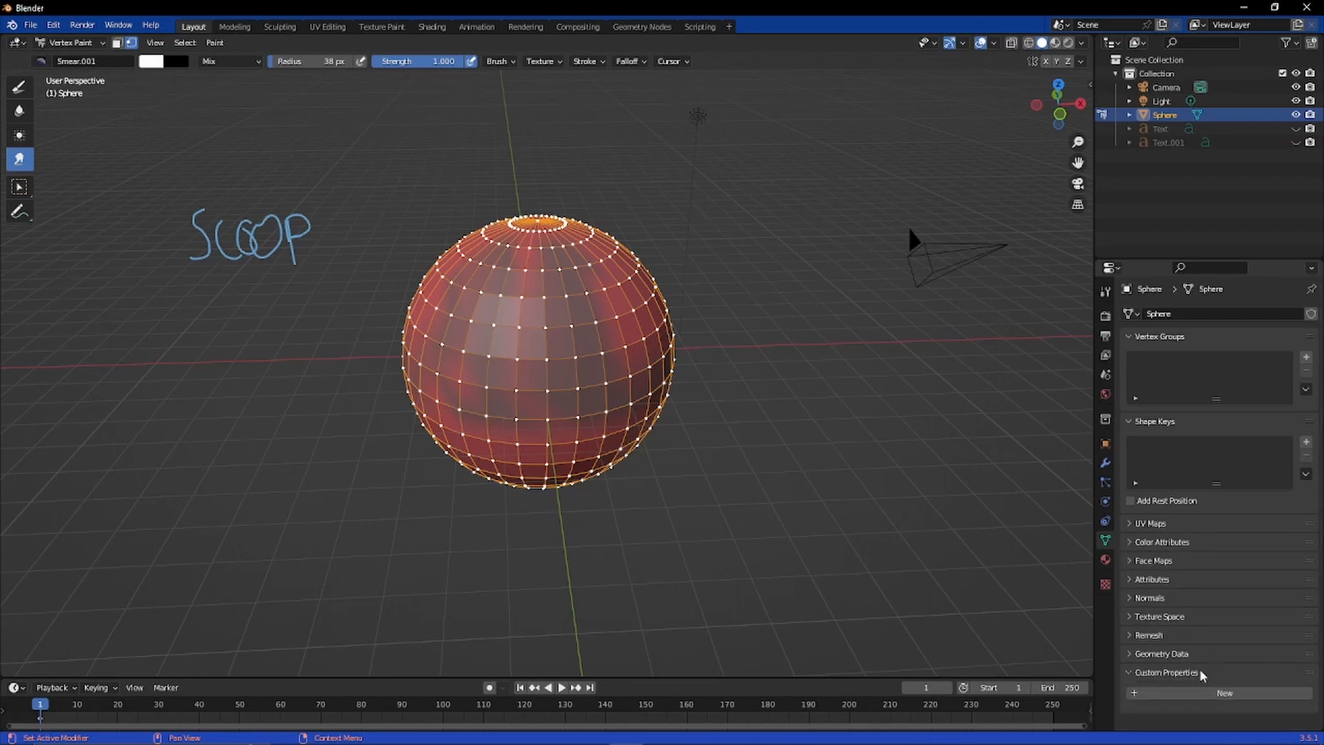
pyautogui.click(1202, 672)
pyautogui.click(1194, 653)
pyautogui.click(1194, 654)
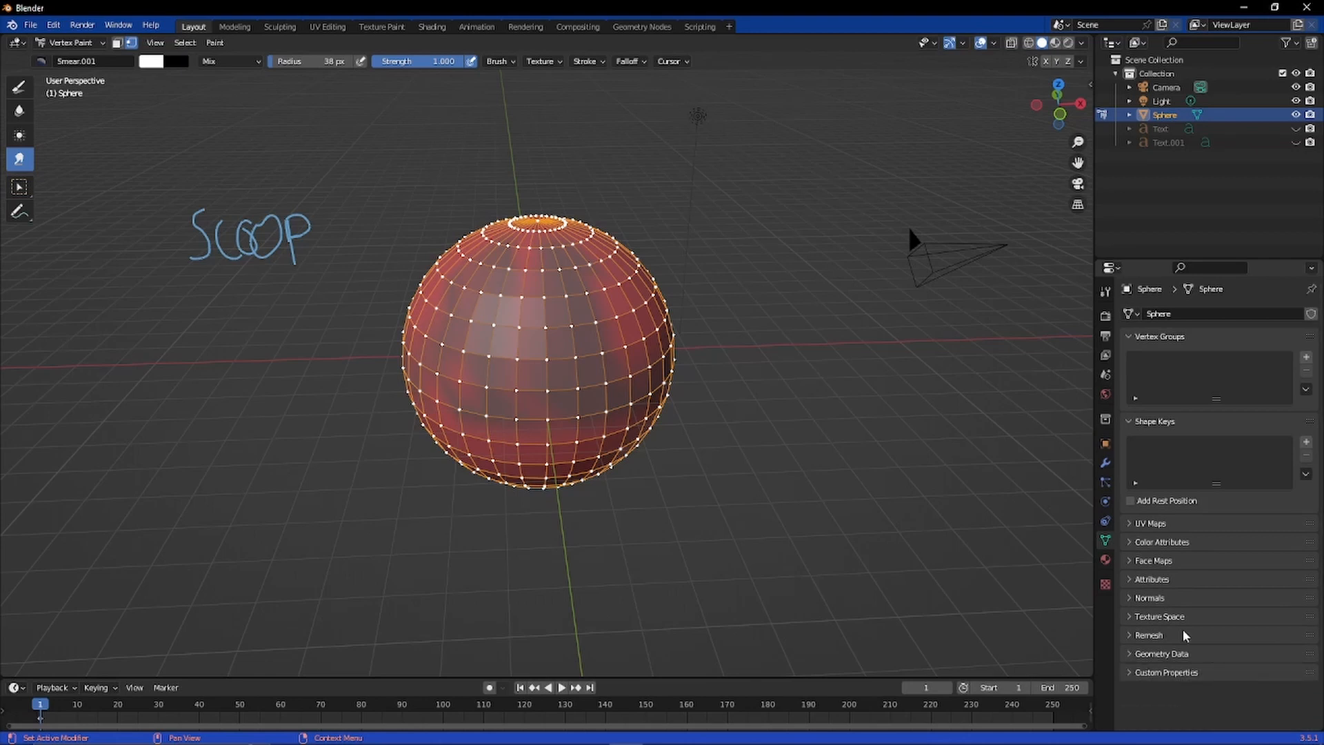
pyautogui.click(1172, 598)
pyautogui.click(1171, 597)
pyautogui.moveTo(1179, 338); pyautogui.dragTo(1174, 469)
pyautogui.click(1150, 337)
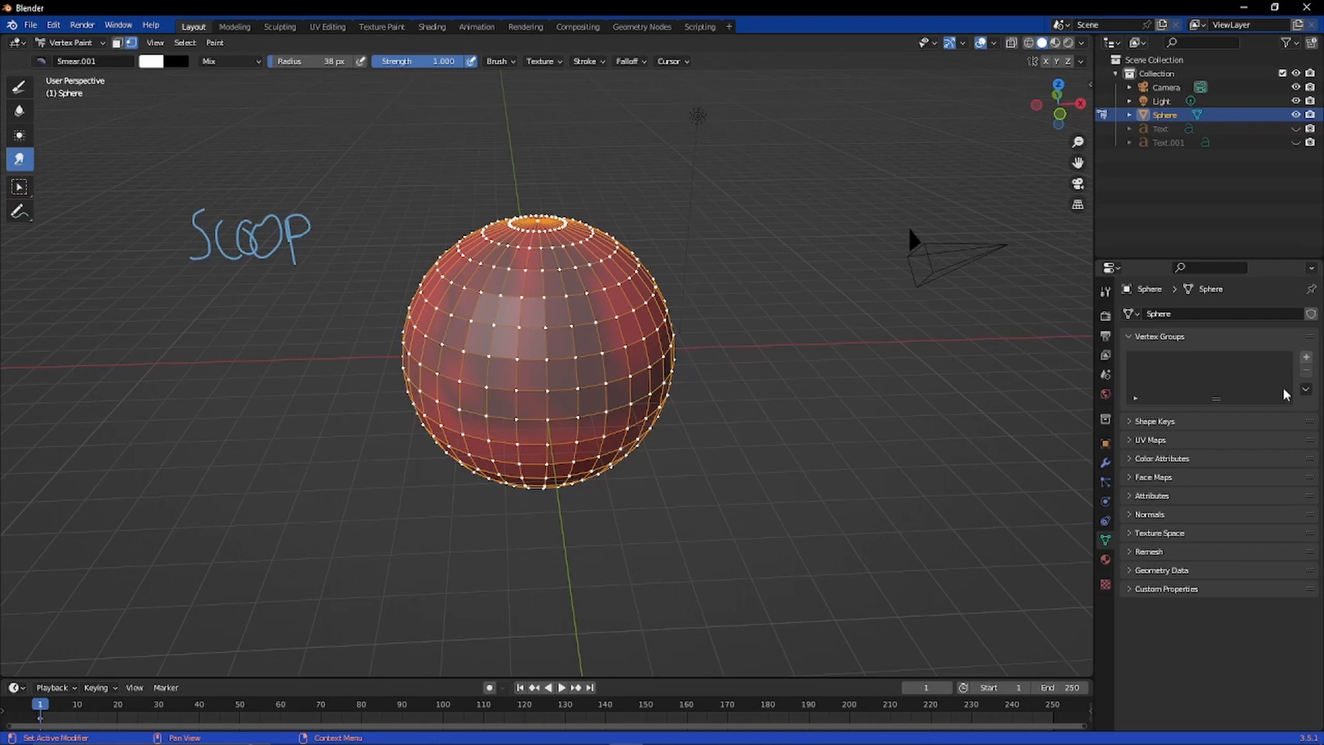
pyautogui.moveTo(888, 742)
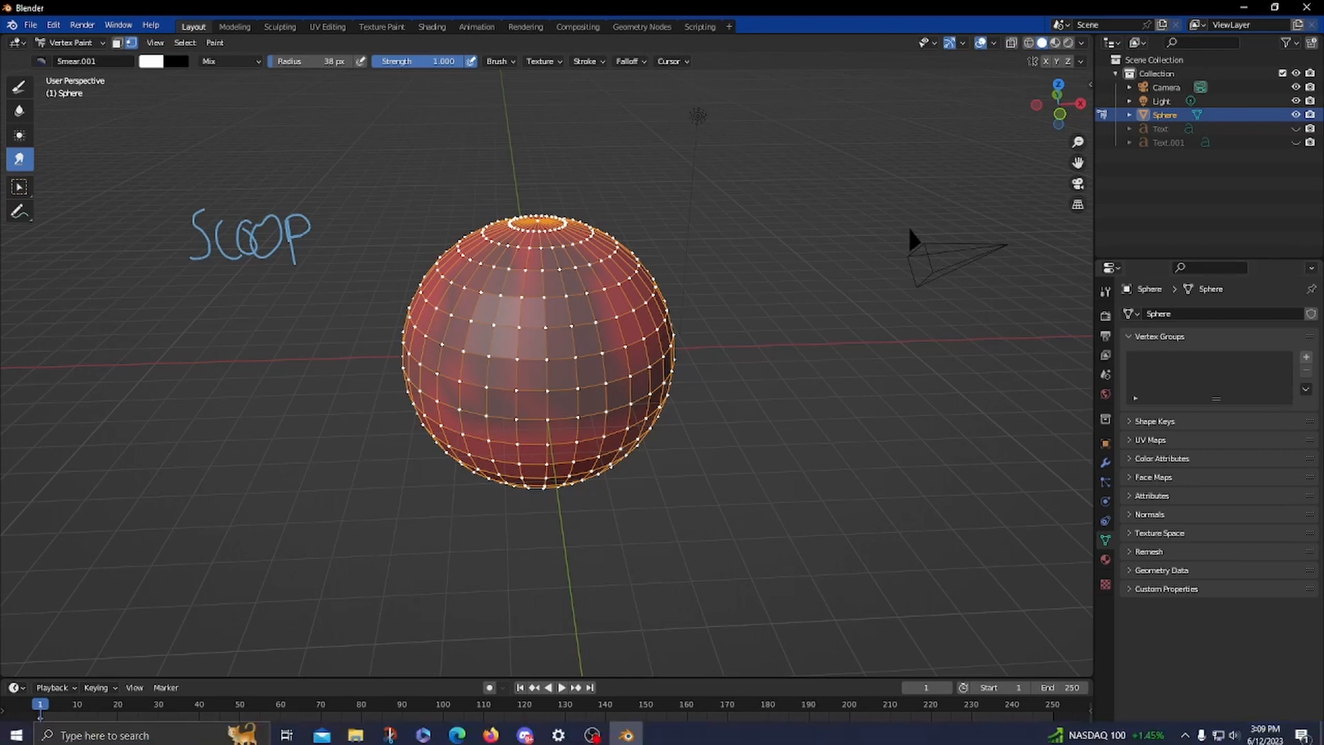
pyautogui.click(592, 731)
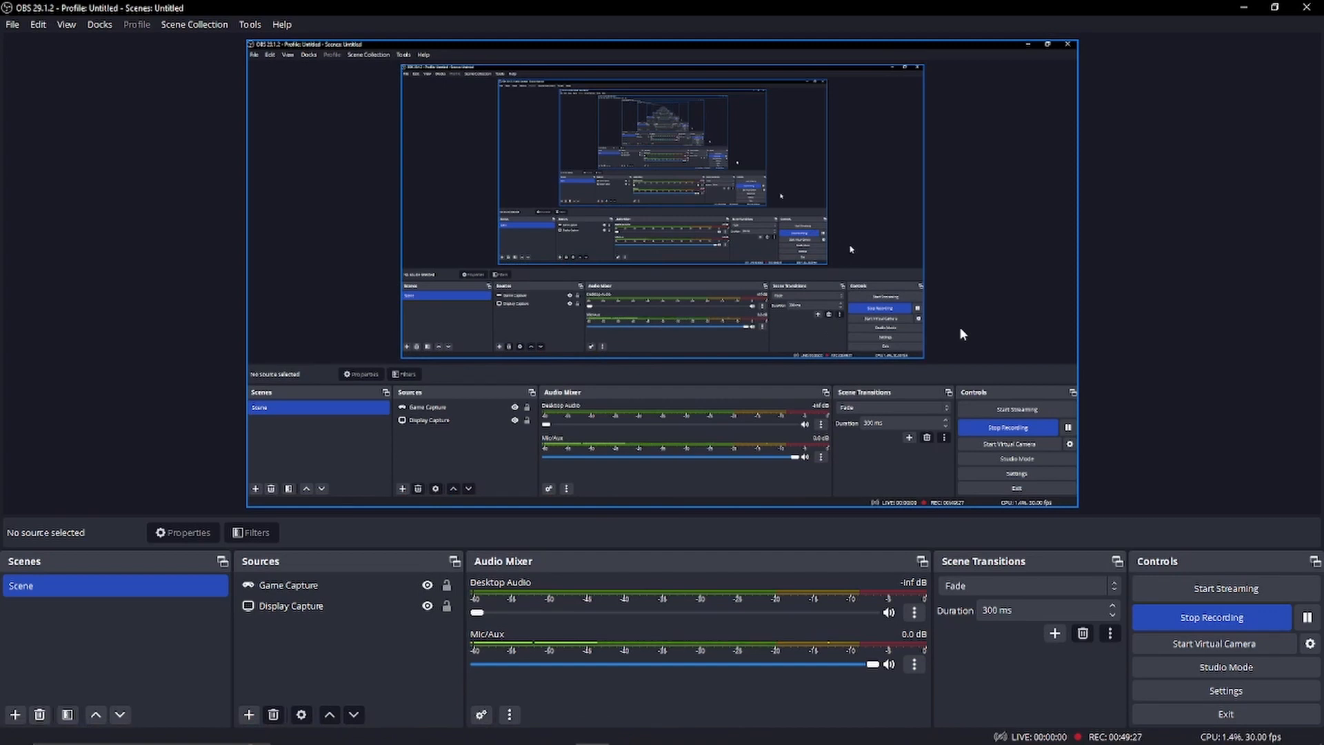
pyautogui.click(1245, 9)
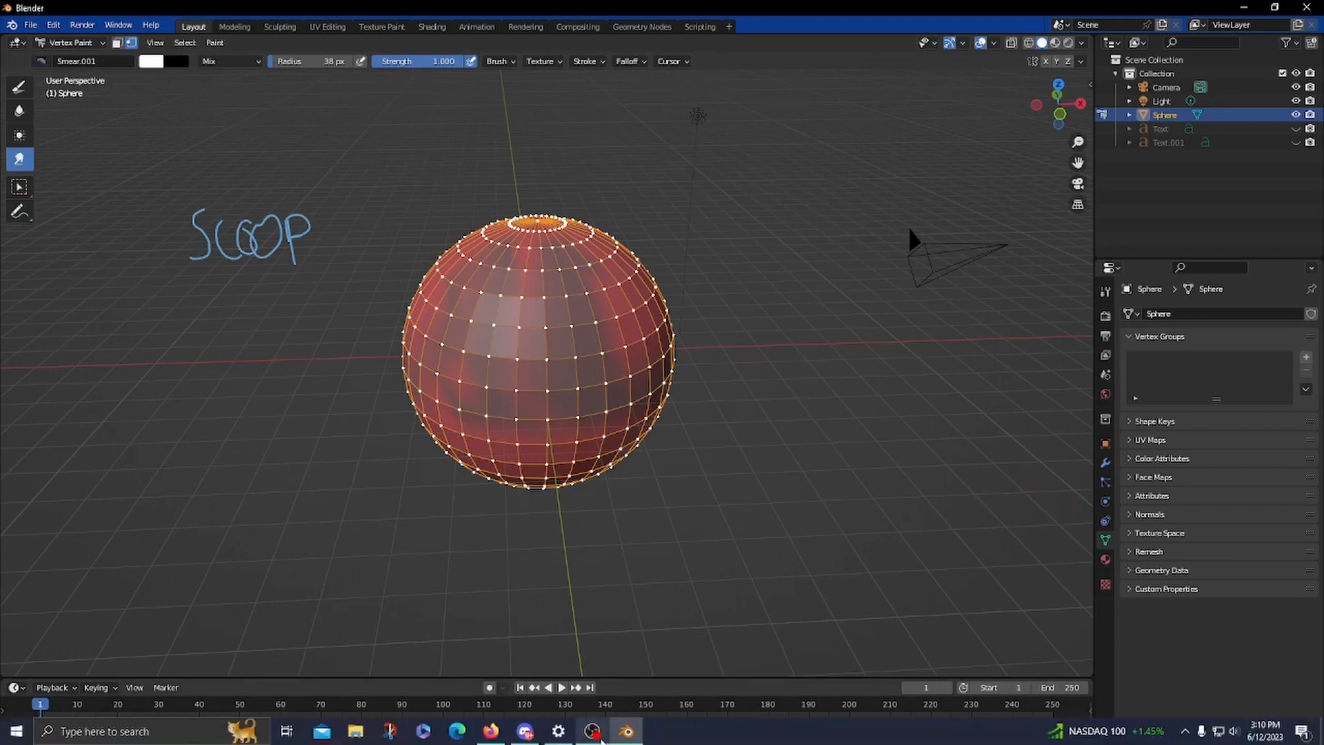
pyautogui.click(592, 731)
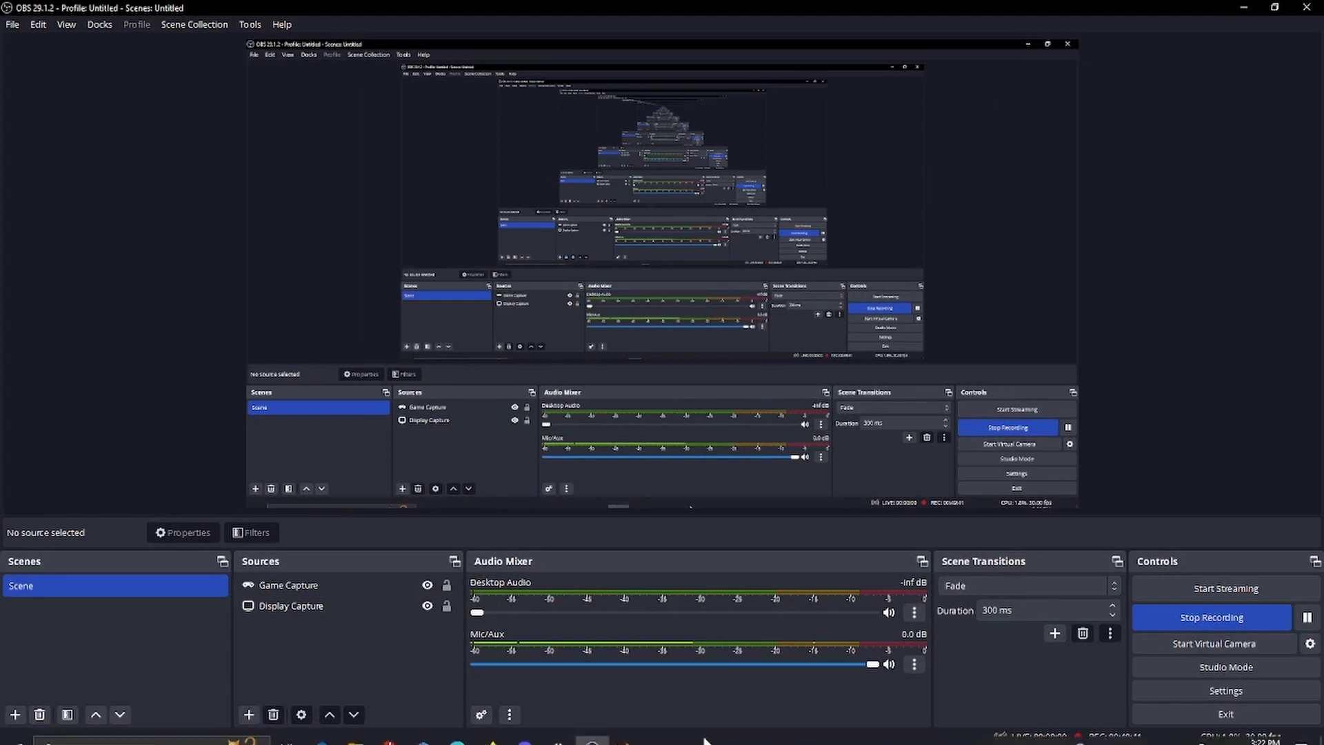
pyautogui.moveTo(628, 743)
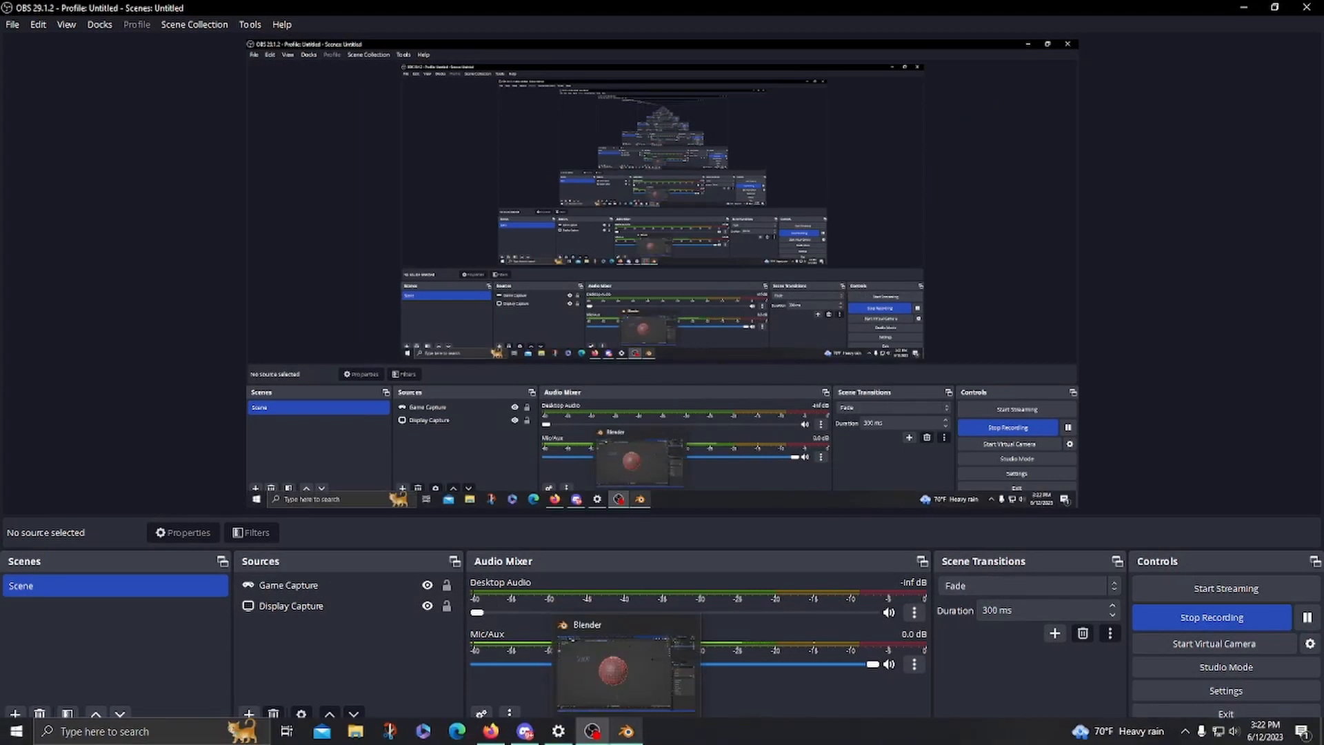
# Step: Switch back to Blender and expand the sphere's Color Attributes settings
pyautogui.click(626, 731)
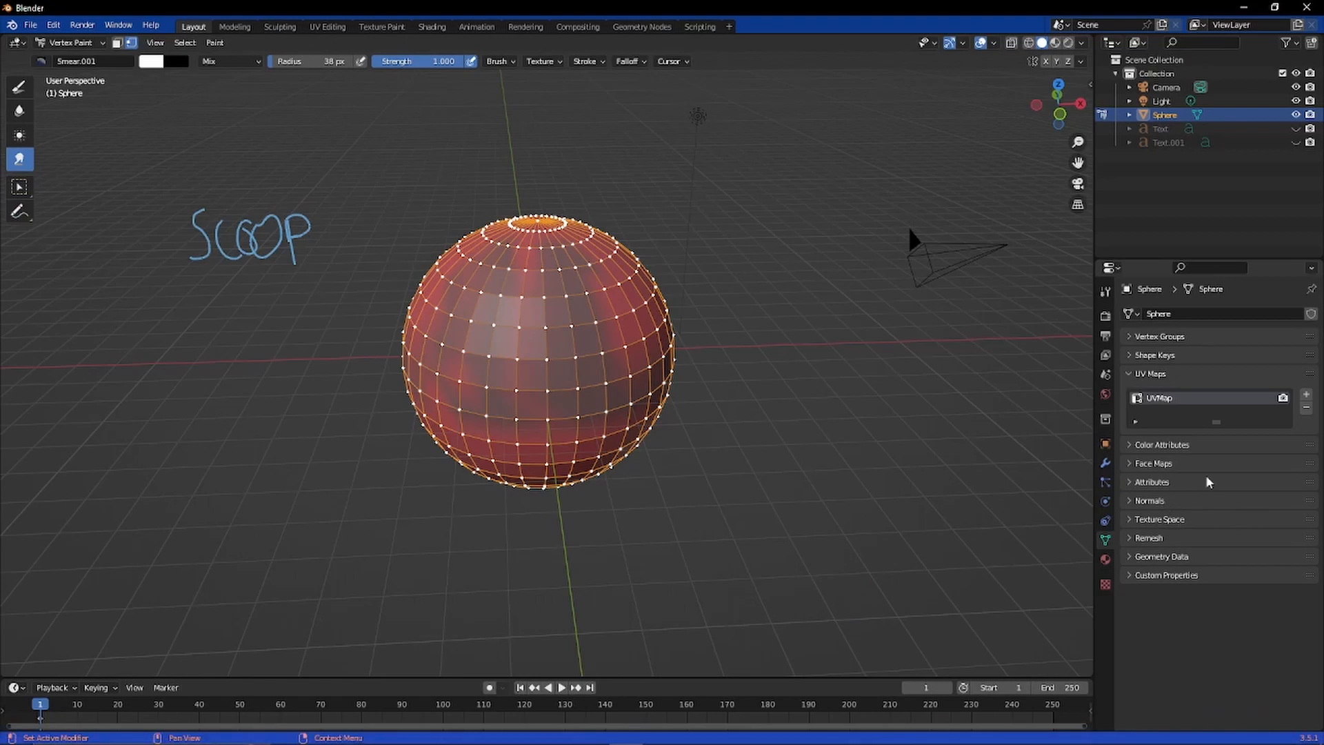
pyautogui.click(1217, 448)
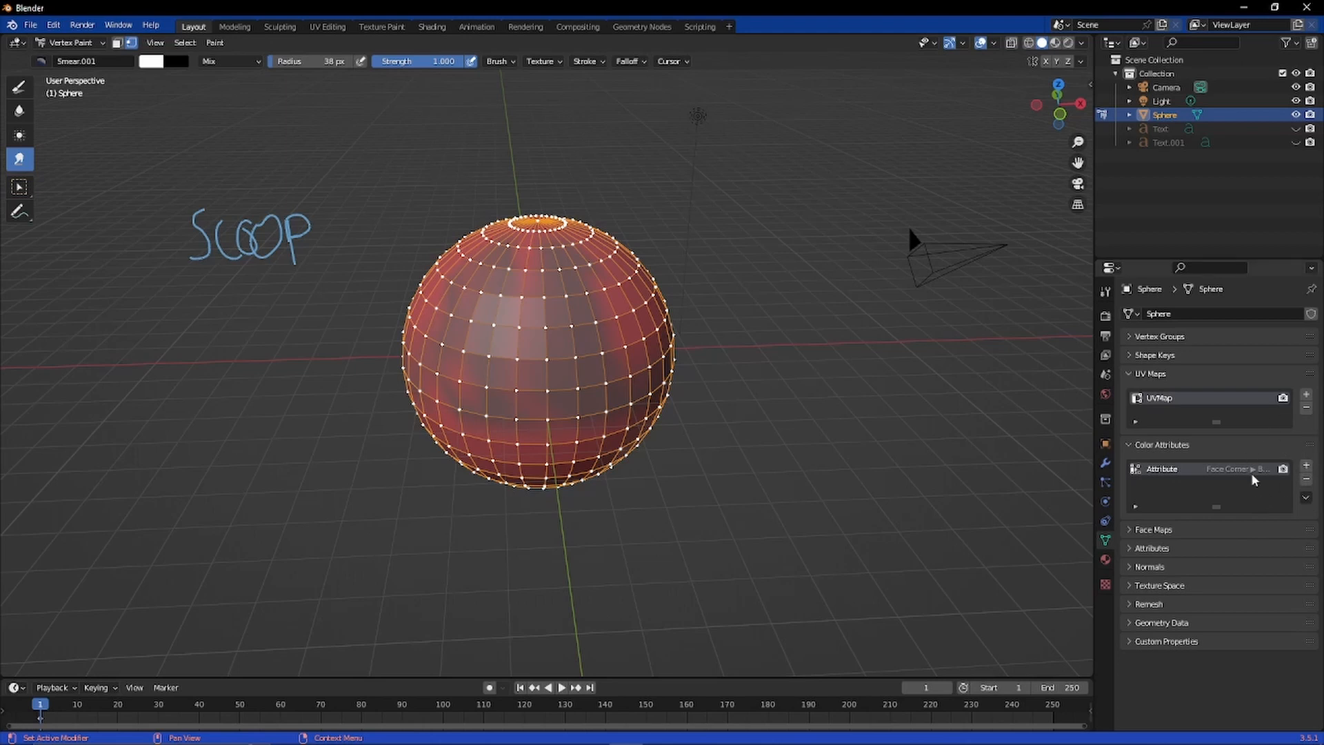
# Step: Switch to Firefox, examine the Blender issue #103046 comments about the missing Vertex Color add button, and return to Blender
pyautogui.moveTo(588, 738)
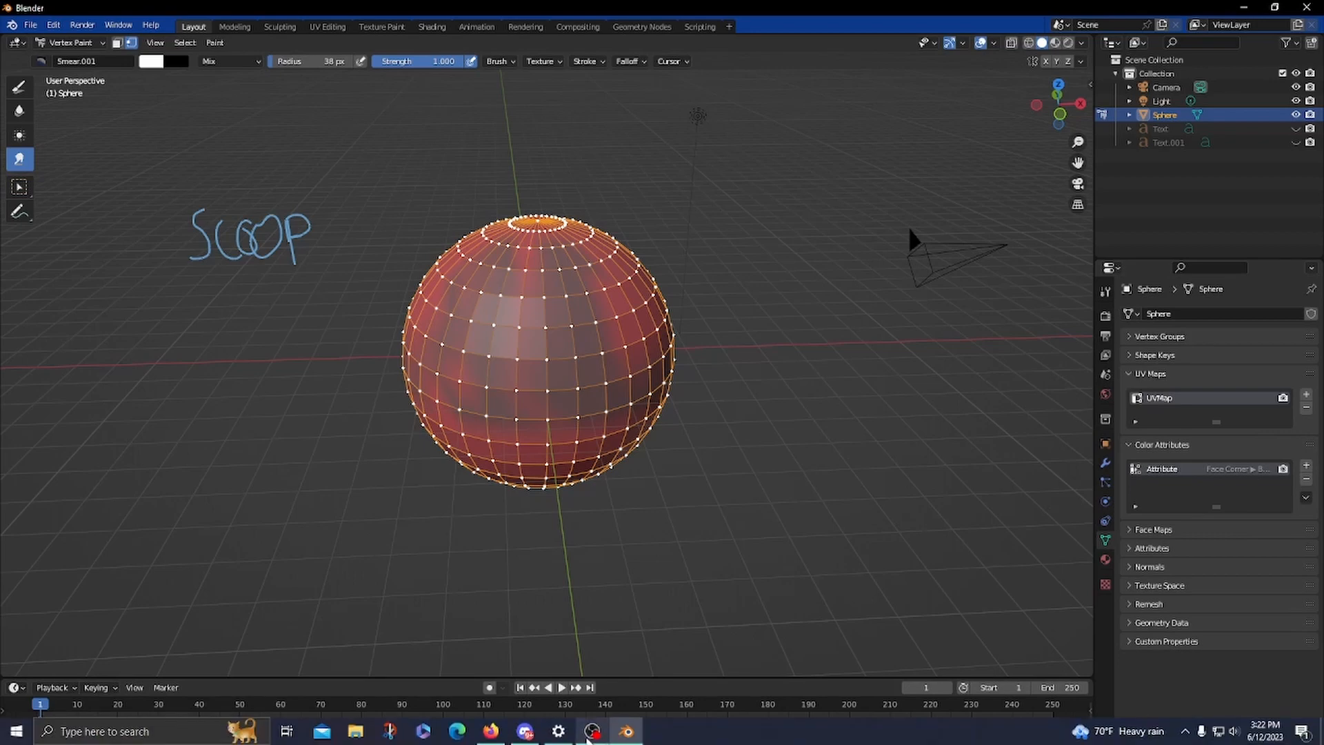
pyautogui.click(527, 736)
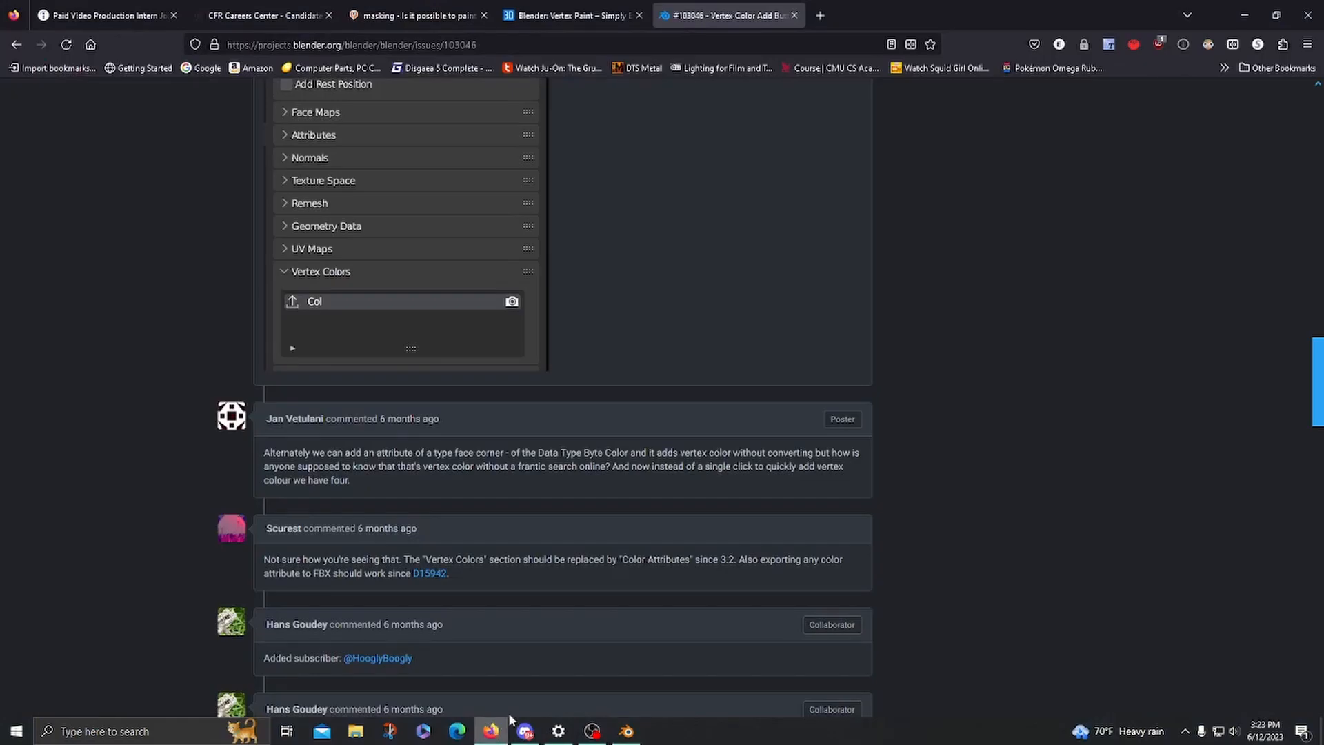
pyautogui.scroll(4, 527, 590)
pyautogui.scroll(2, 528, 595)
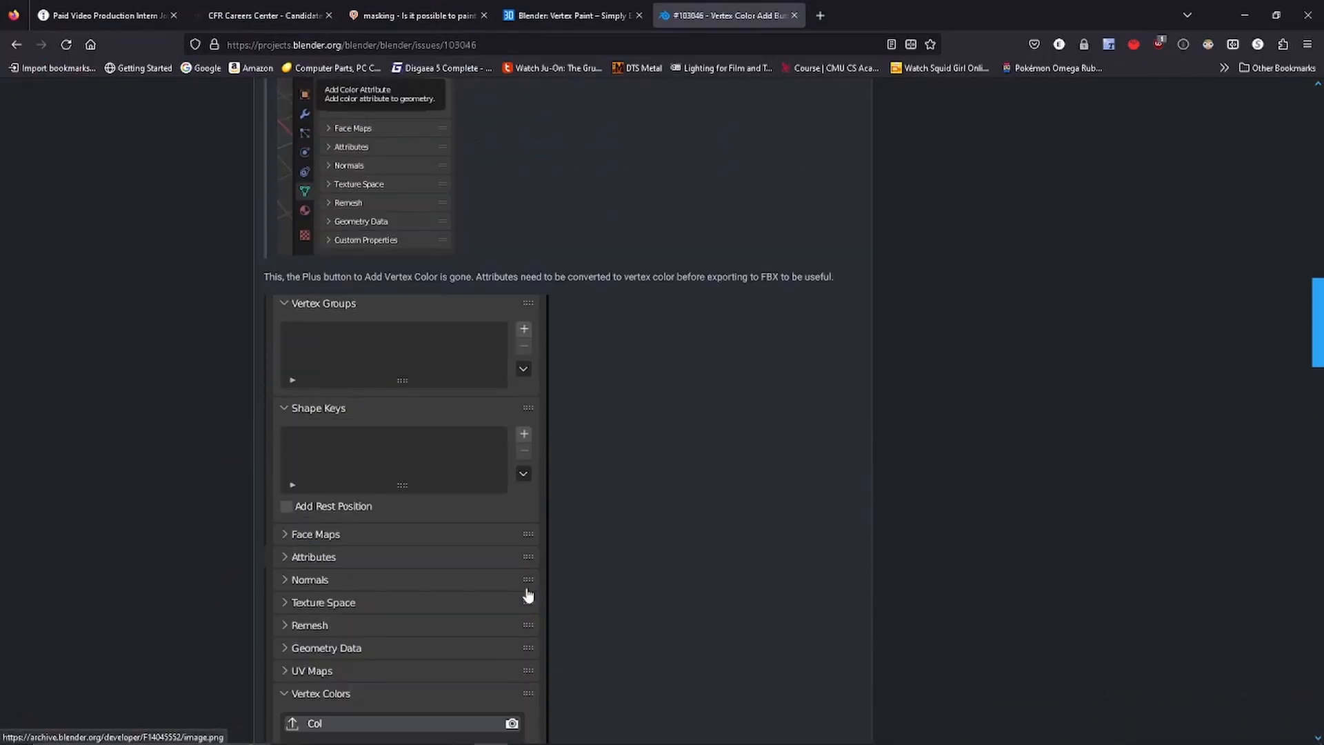
pyautogui.scroll(6, 527, 595)
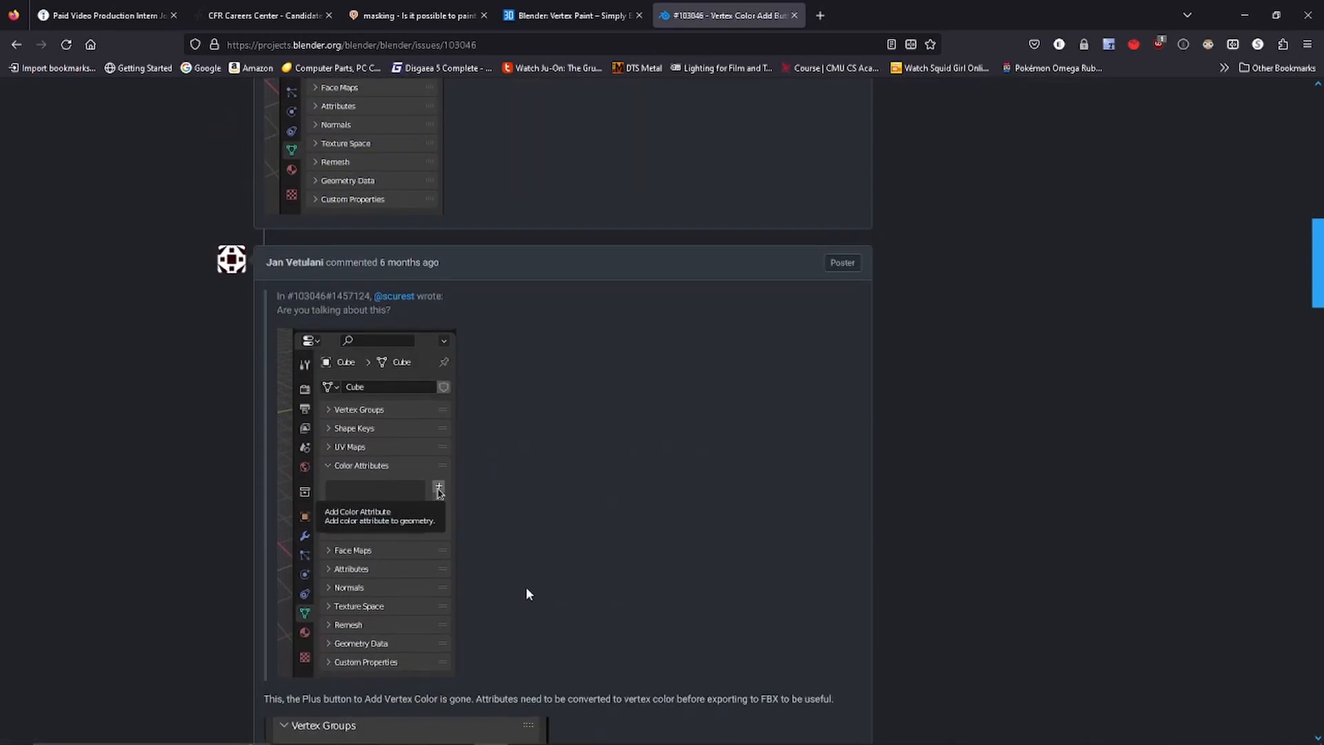
pyautogui.scroll(-4, 529, 594)
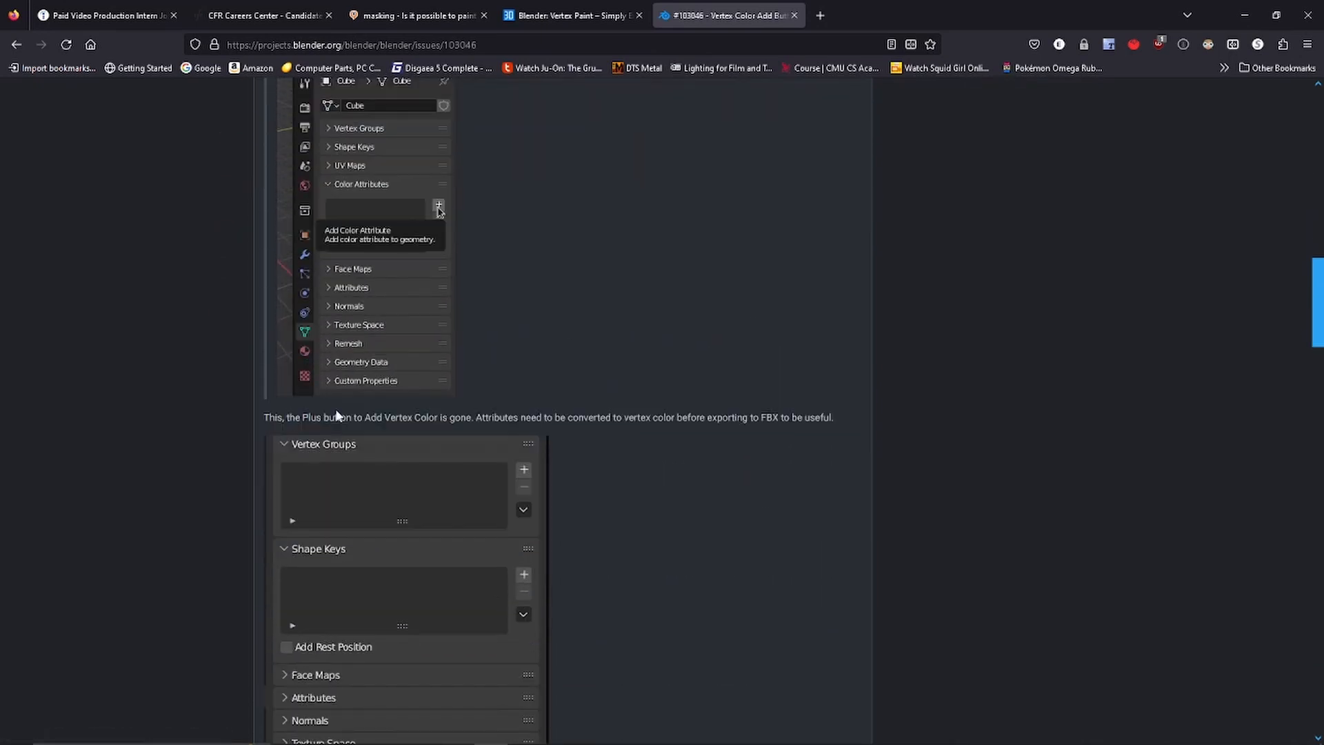
pyautogui.scroll(-4, 442, 426)
pyautogui.scroll(7, 460, 450)
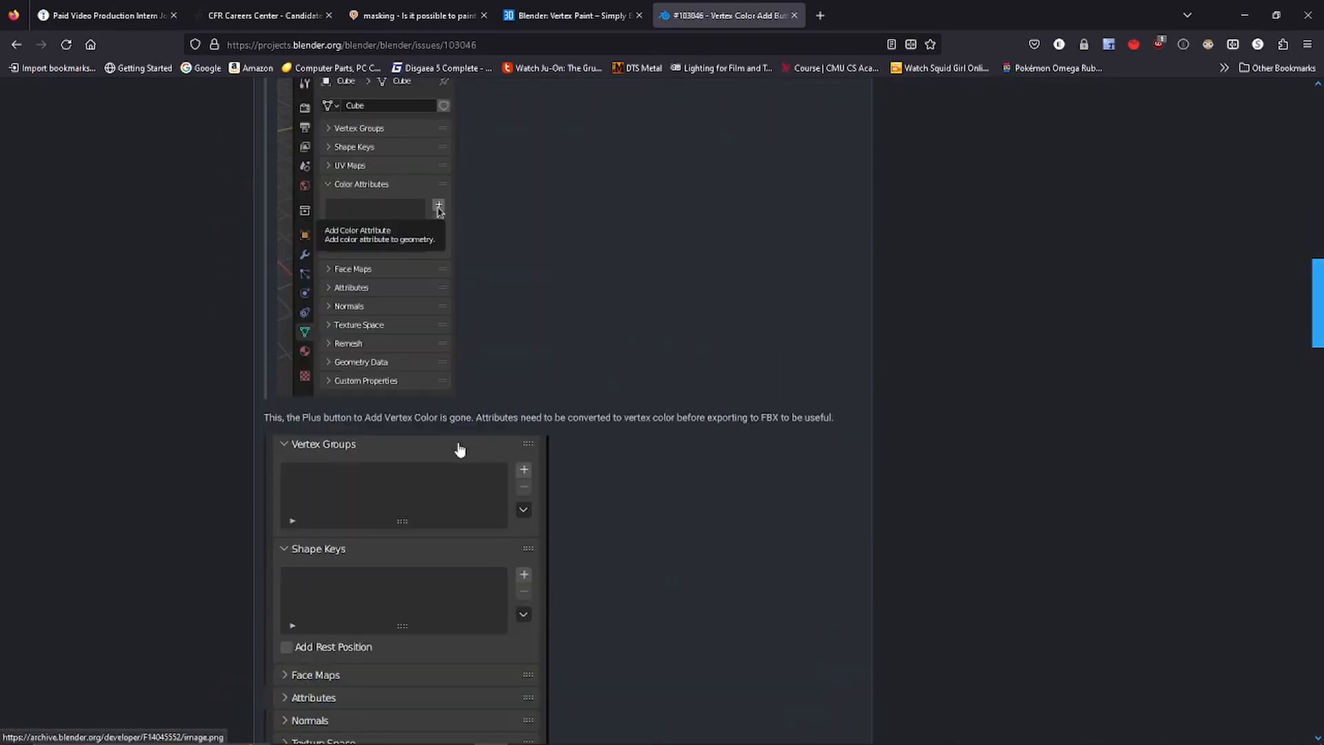
pyautogui.scroll(-6, 460, 449)
pyautogui.scroll(-5, 460, 449)
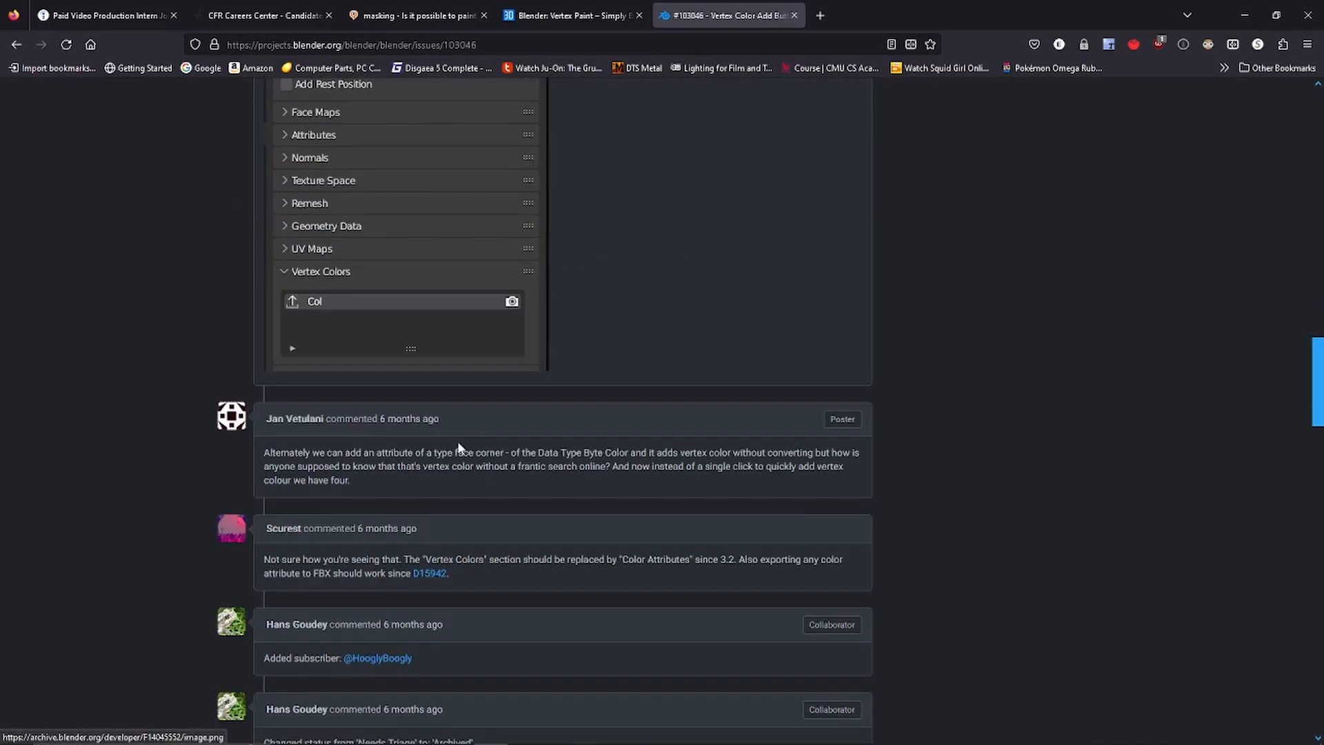
pyautogui.scroll(11, 462, 435)
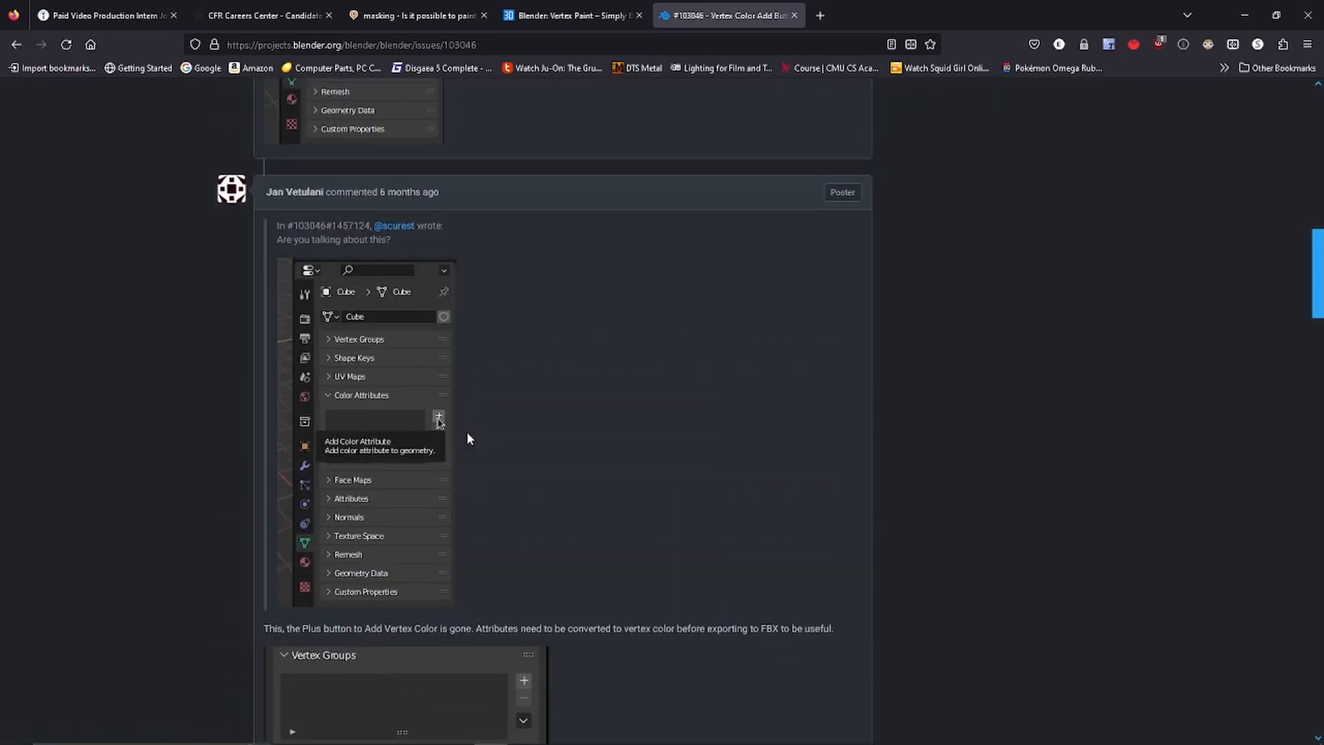
pyautogui.click(626, 732)
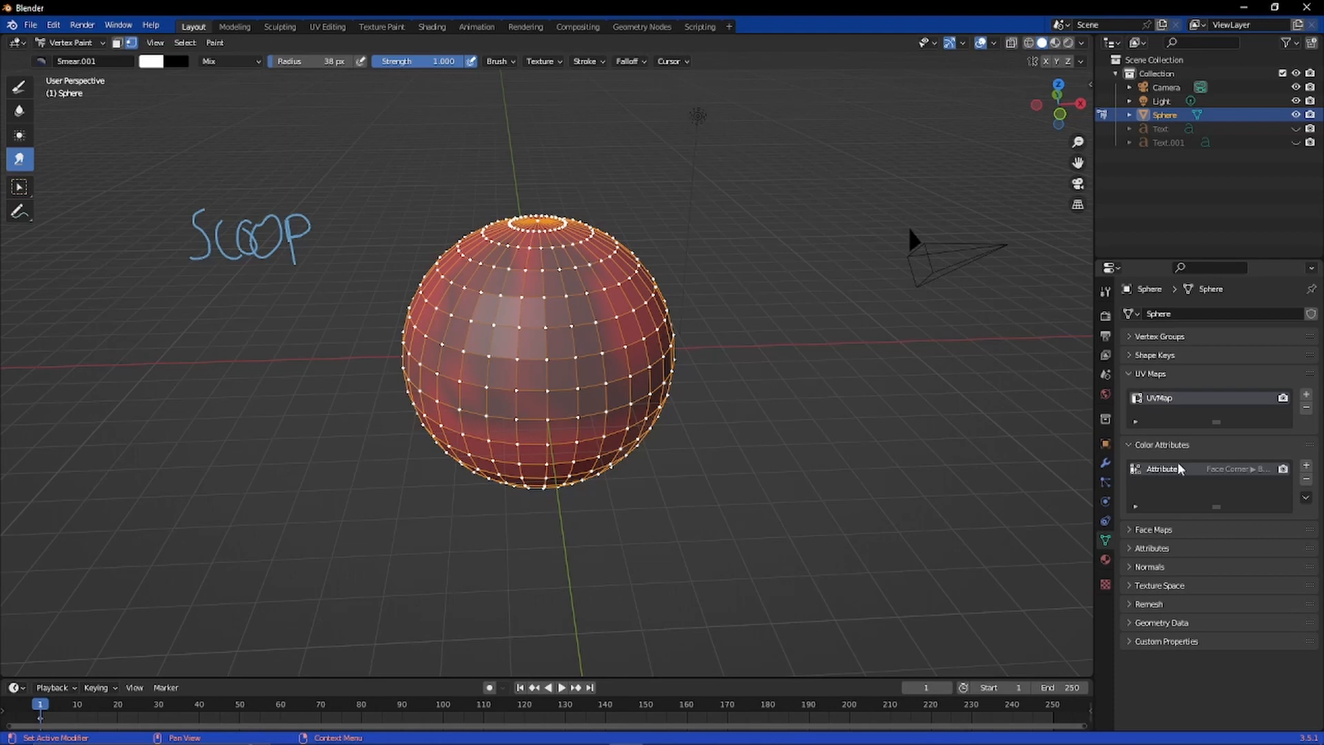
# Step: Add a black color attribute named ColUH to the sphere with the Vertex domain and Color data type
pyautogui.click(1307, 466)
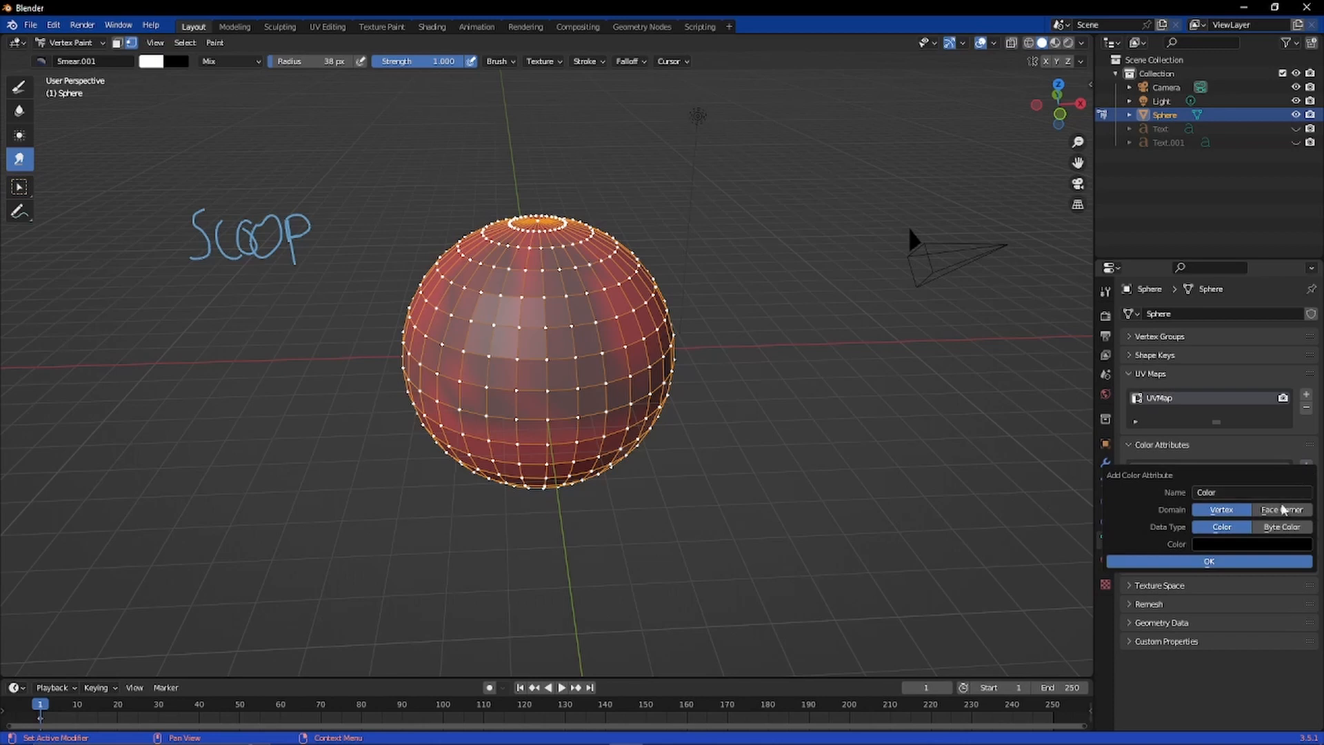
pyautogui.click(1251, 492)
pyautogui.click(1252, 492)
pyautogui.press('BackSpace')
pyautogui.press('BackSpace')
pyautogui.write('UH')
pyautogui.click(1246, 561)
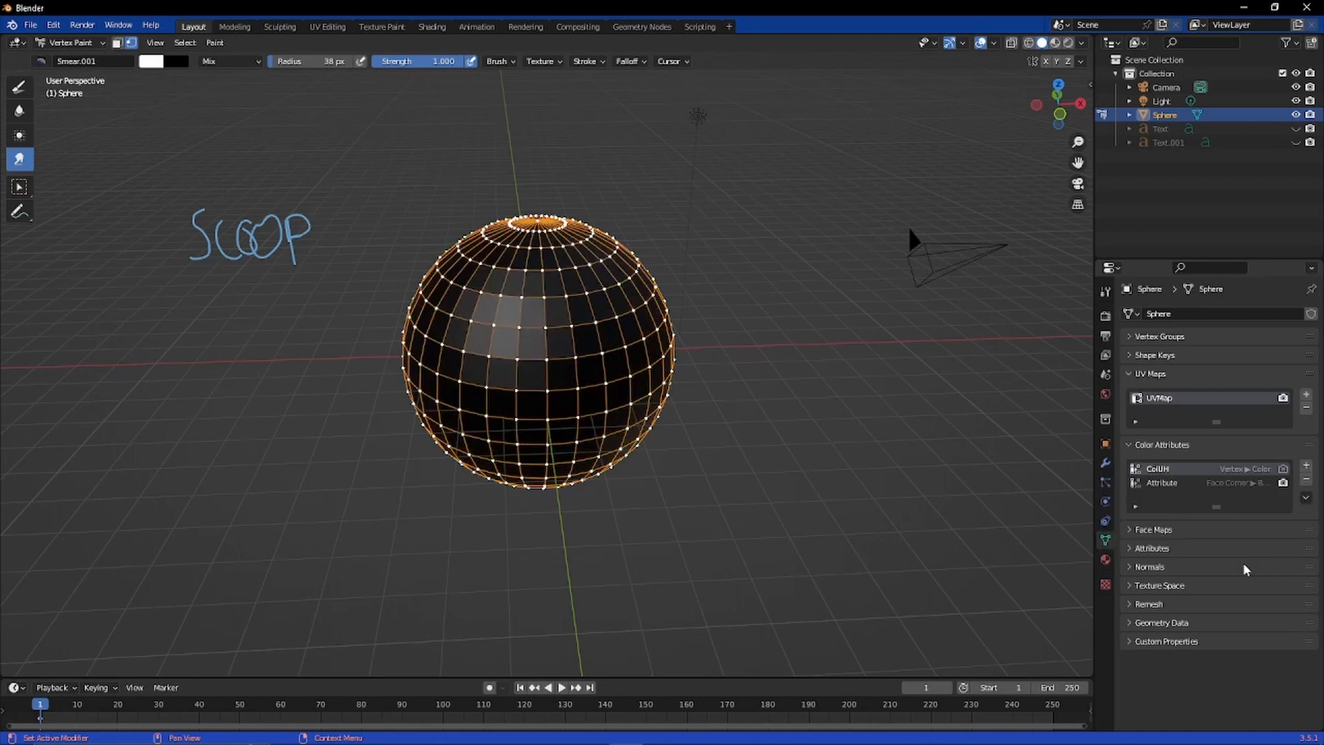
# Step: Remove the ColUH color attribute from the sphere
pyautogui.rightClick(1233, 475)
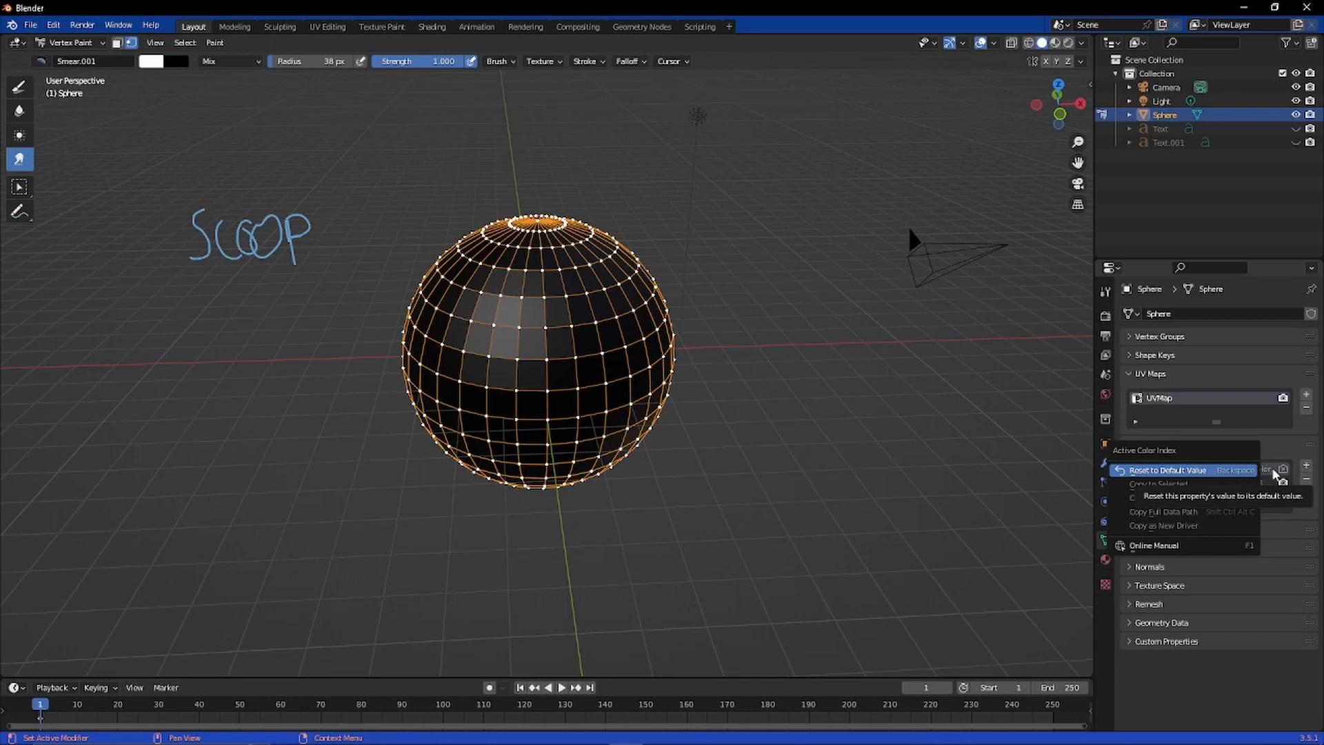
pyautogui.click(1273, 470)
pyautogui.click(1304, 479)
# Step: Add a light pink color attribute named Color with the Vertex domain and Color data type
pyautogui.click(1308, 465)
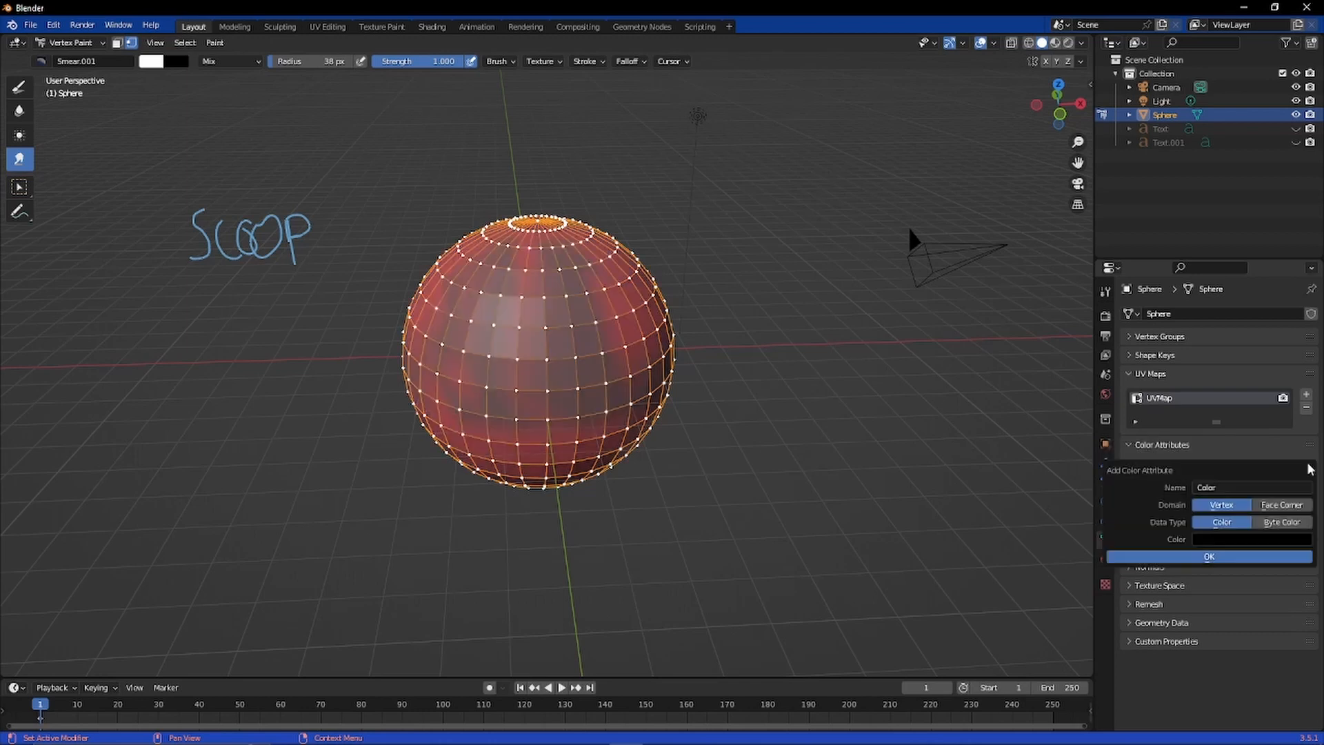
pyautogui.click(1224, 541)
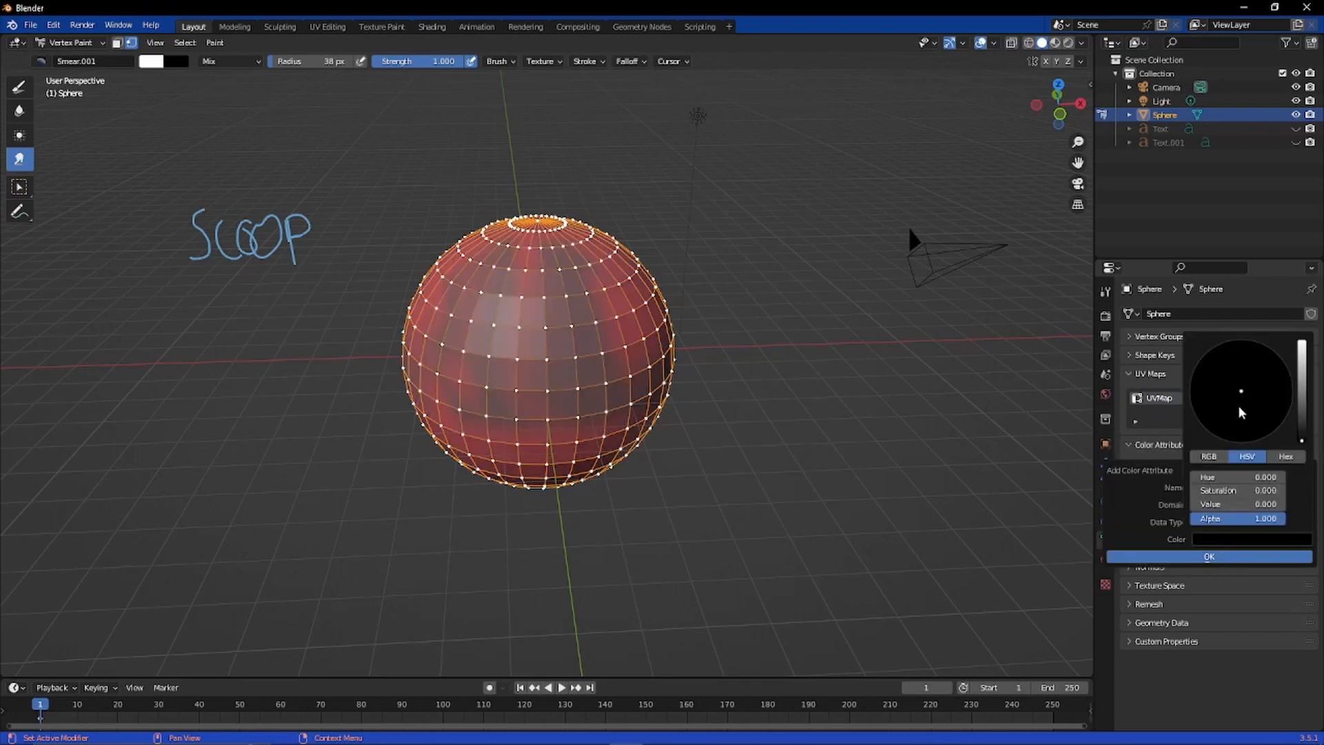
pyautogui.click(1303, 399)
pyautogui.click(1242, 399)
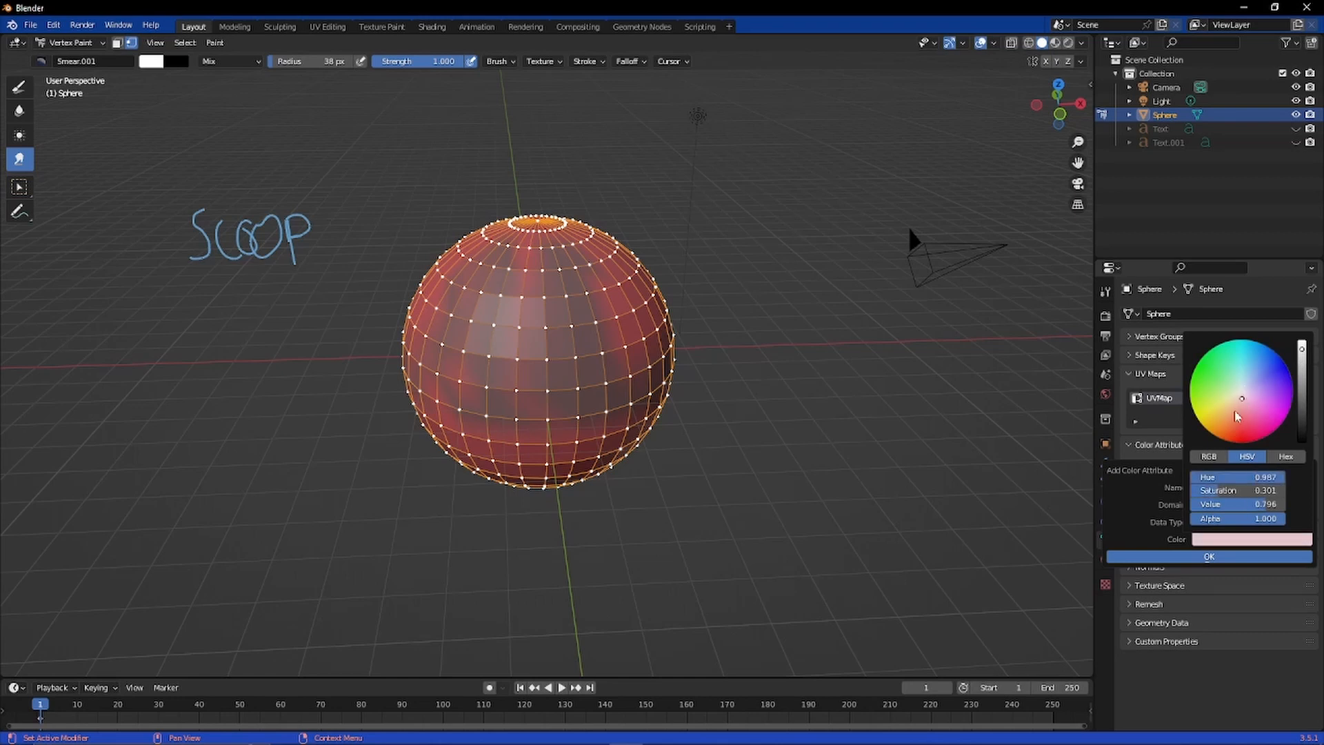
pyautogui.click(1169, 556)
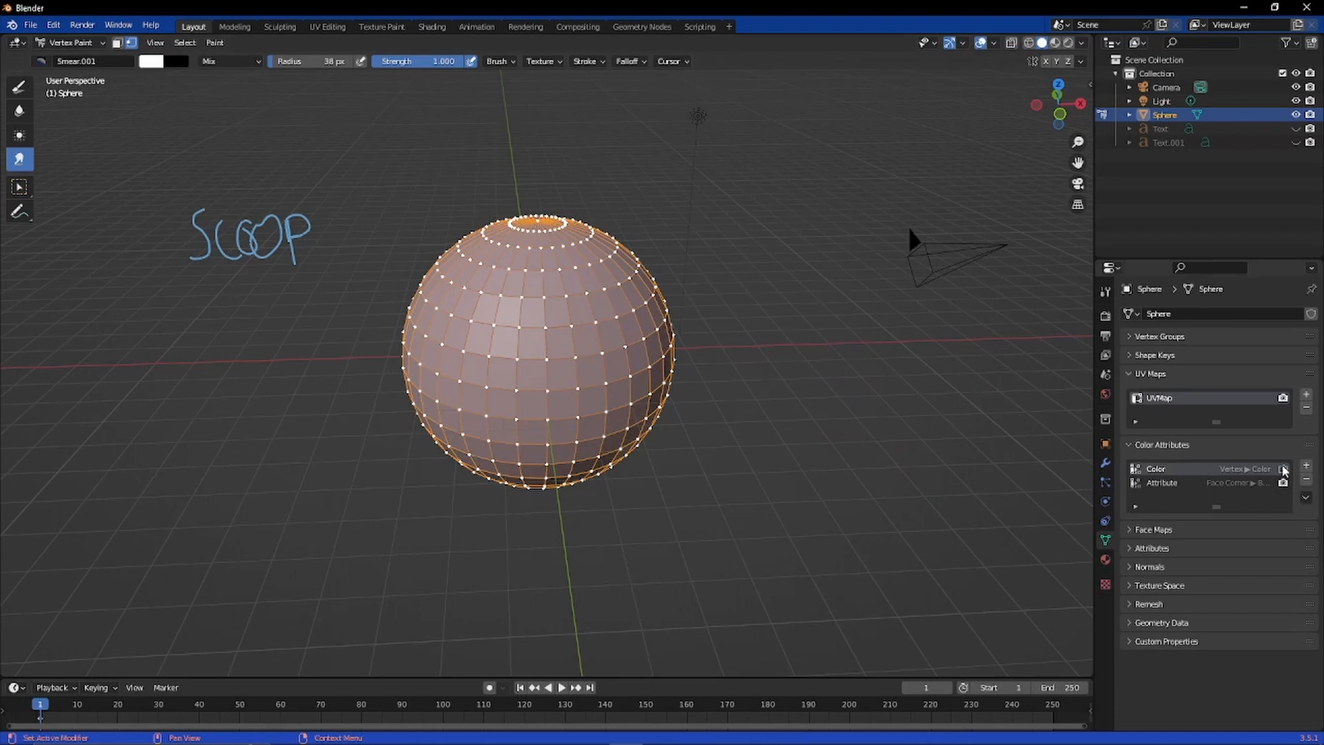
# Step: Alternate between the Color and Attribute color attributes to compare them on the sphere, leaving Attribute active
pyautogui.click(1284, 483)
pyautogui.moveTo(940, 434); pyautogui.dragTo(941, 380, button='middle')
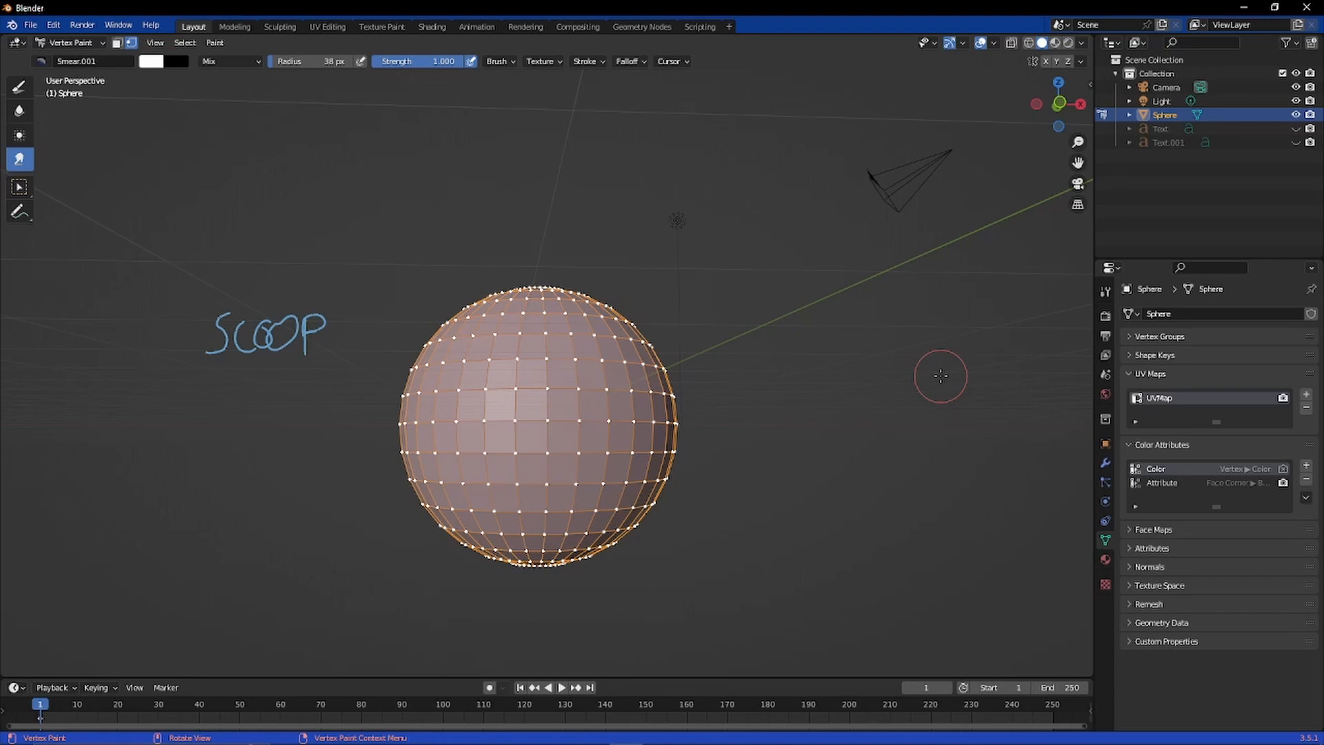
pyautogui.click(1172, 484)
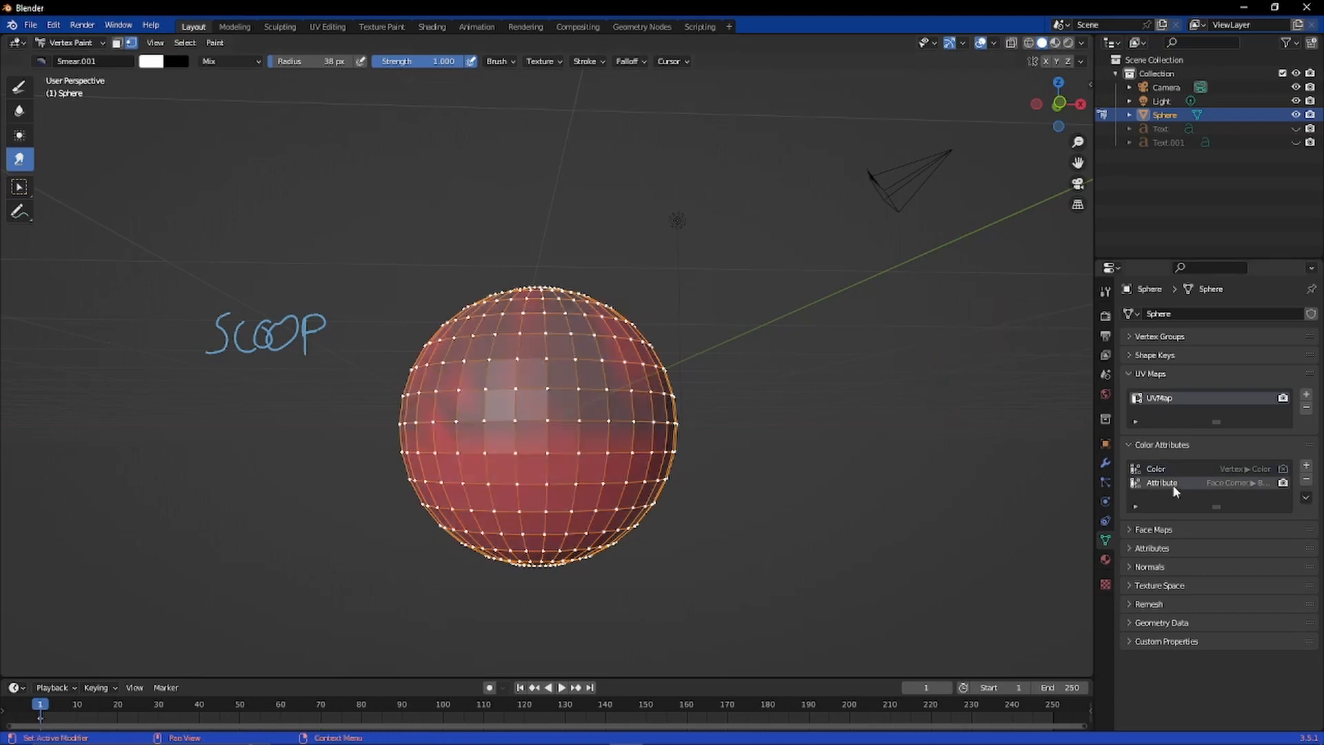
pyautogui.click(1175, 470)
pyautogui.click(1176, 482)
pyautogui.click(1175, 472)
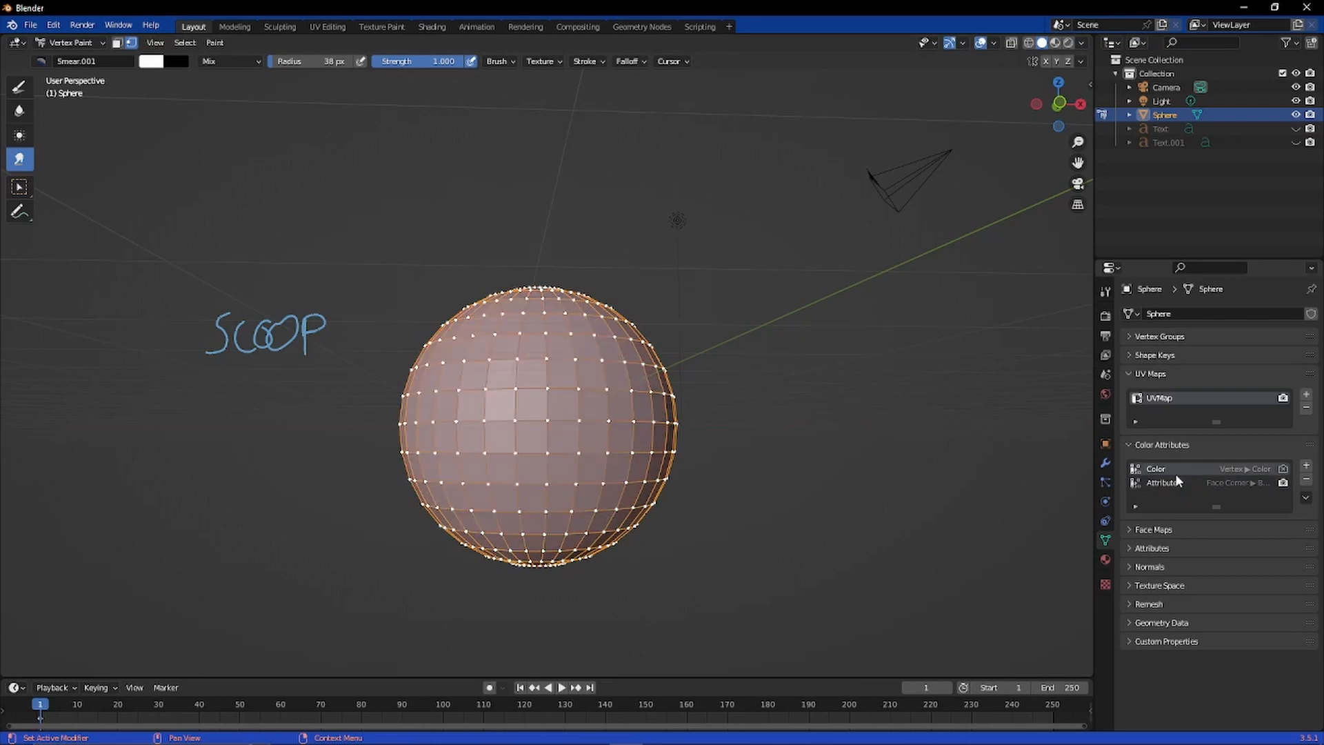
pyautogui.click(1177, 484)
pyautogui.click(1178, 469)
pyautogui.click(1178, 482)
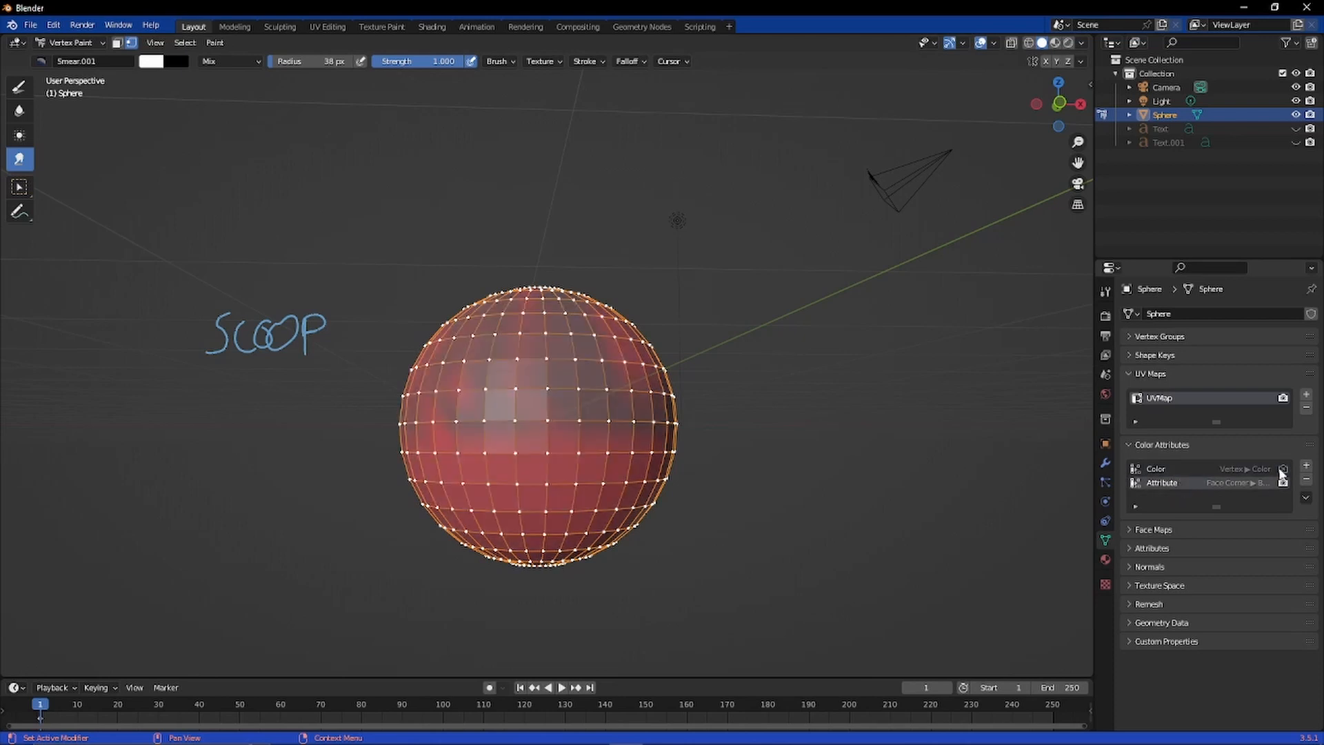
pyautogui.click(1235, 469)
pyautogui.click(1218, 482)
pyautogui.click(1214, 469)
pyautogui.click(1209, 482)
pyautogui.moveTo(1065, 478); pyautogui.dragTo(814, 400, button='middle')
pyautogui.scroll(4, 789, 467)
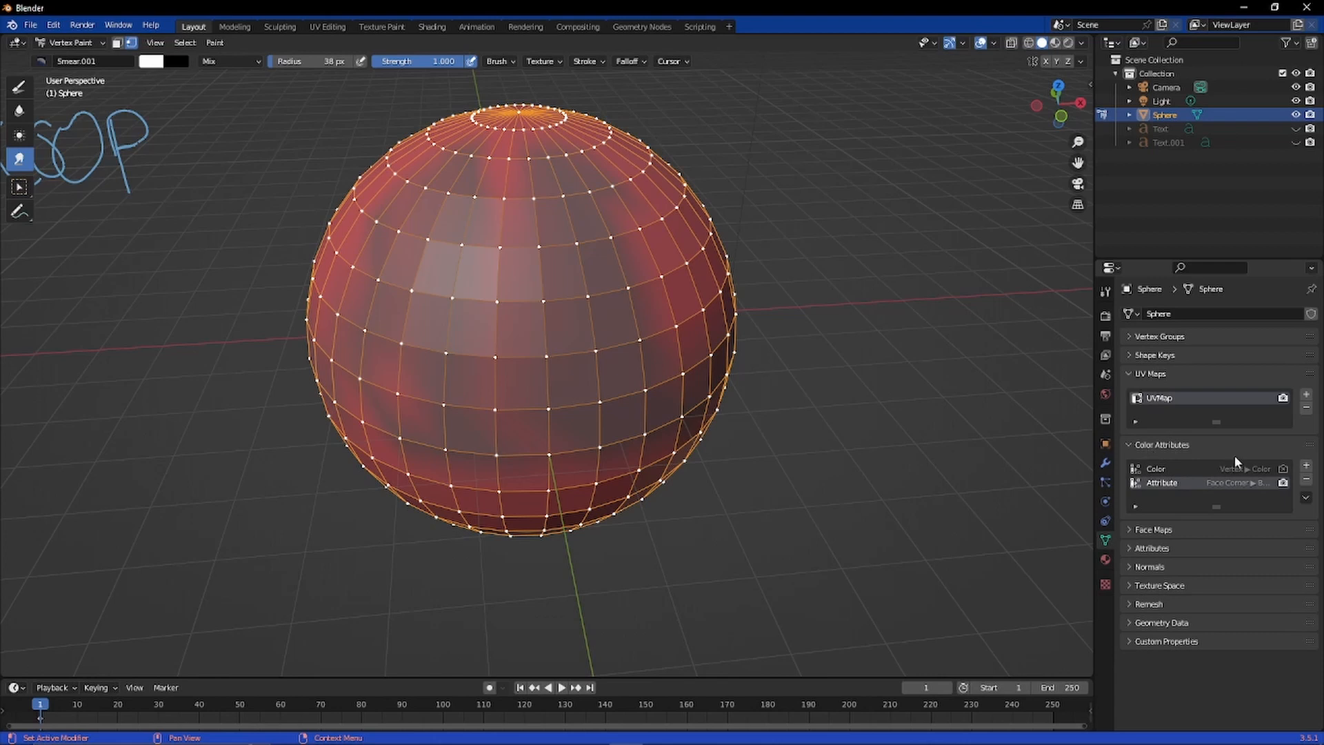
pyautogui.moveTo(621, 331)
pyautogui.mouseDown(button='middle')
pyautogui.moveTo(521, 262)
pyautogui.moveTo(538, 245)
pyautogui.moveTo(563, 257)
pyautogui.mouseUp(button='middle')
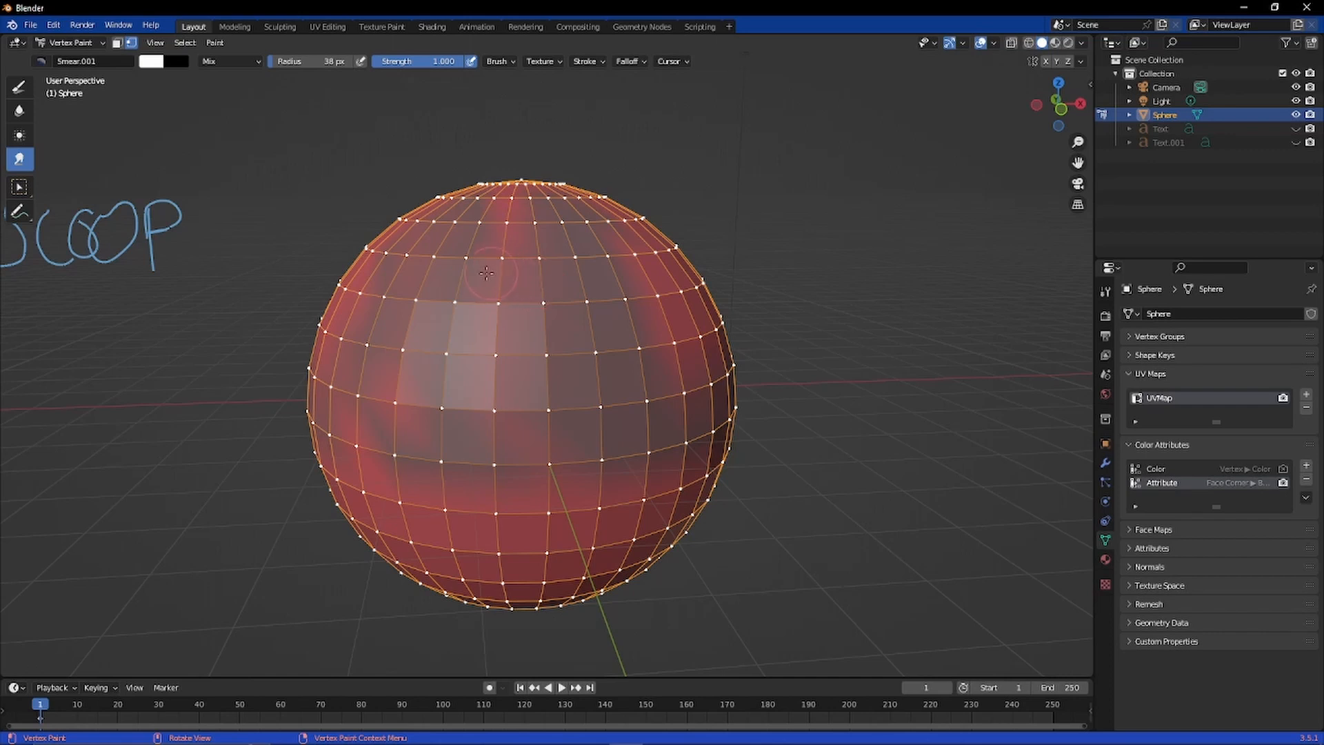
# Step: Switch from the Smear brush to the Draw brush and create a new color palette in its settings
pyautogui.click(1106, 291)
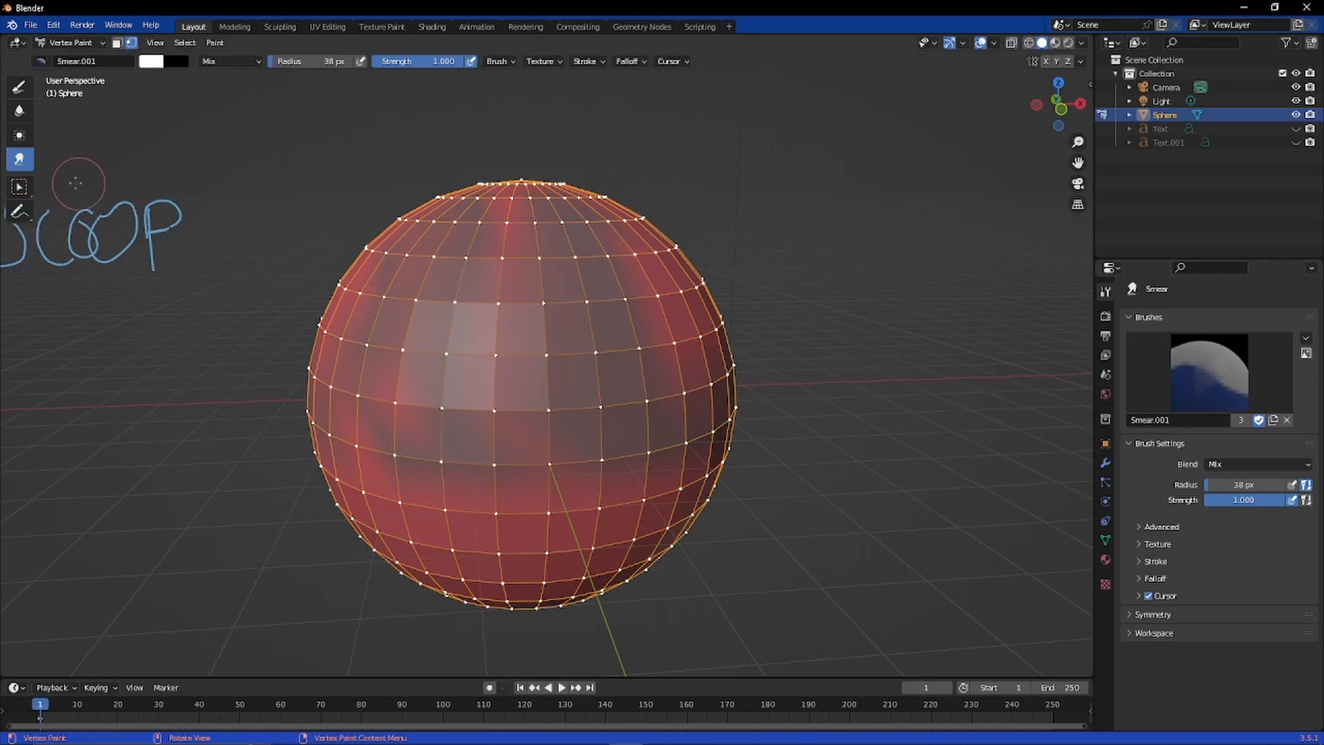
pyautogui.click(17, 87)
pyautogui.scroll(-2, 1249, 590)
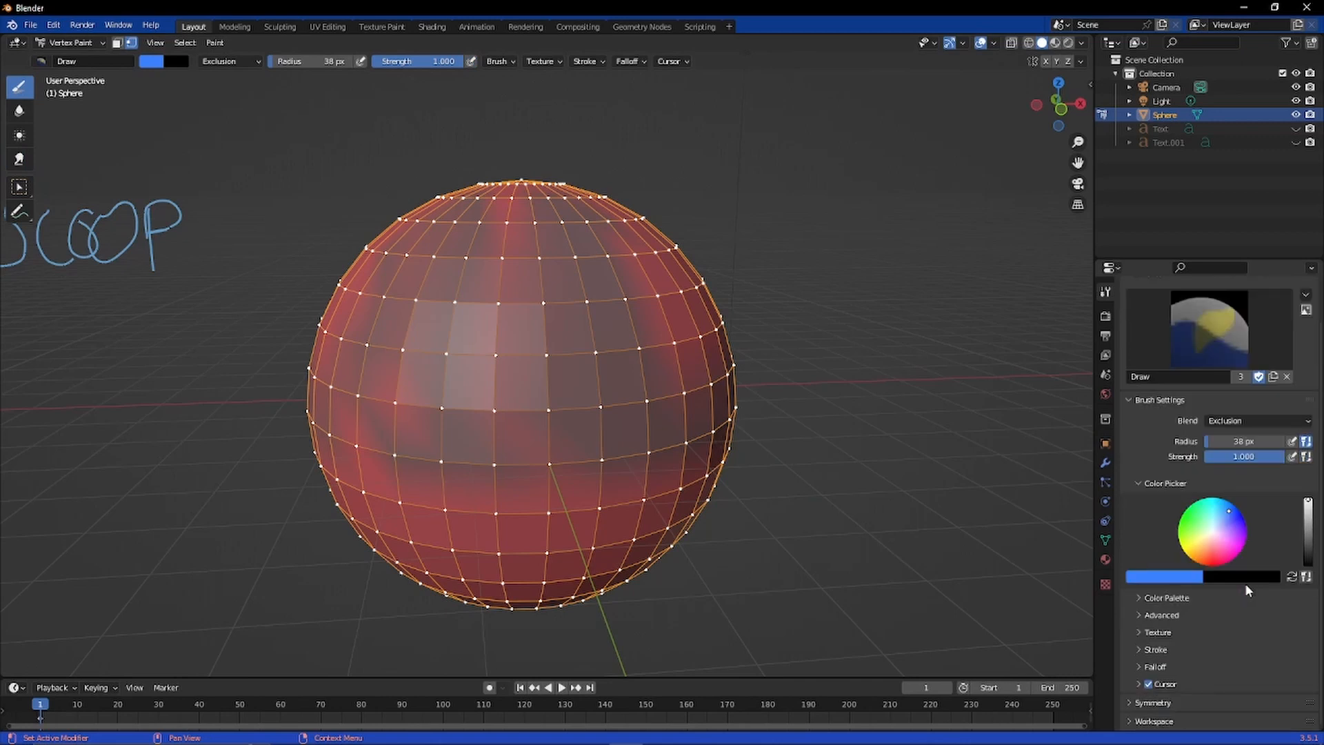
pyautogui.click(1195, 596)
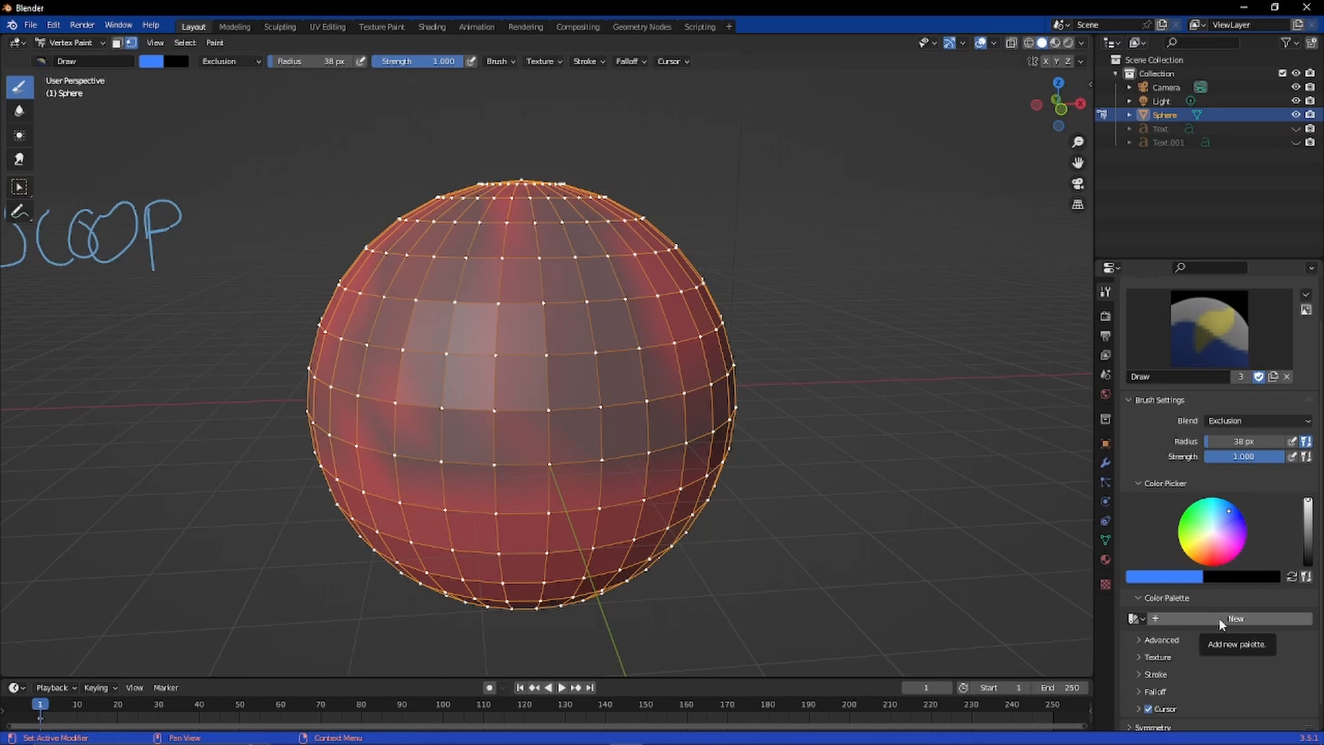
pyautogui.click(1219, 618)
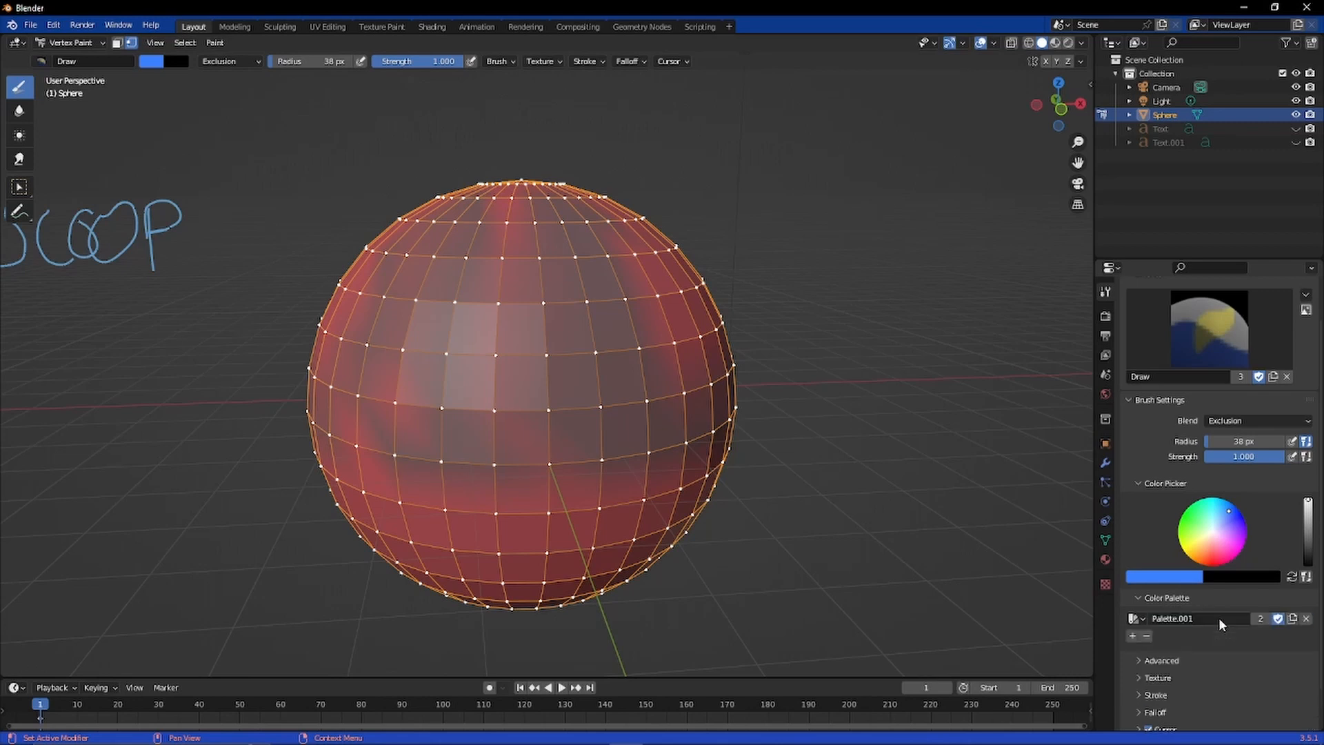
# Step: Store a light blue and a light red swatch in the palette, and recall each one as the brush color
pyautogui.scroll(-2, 1218, 618)
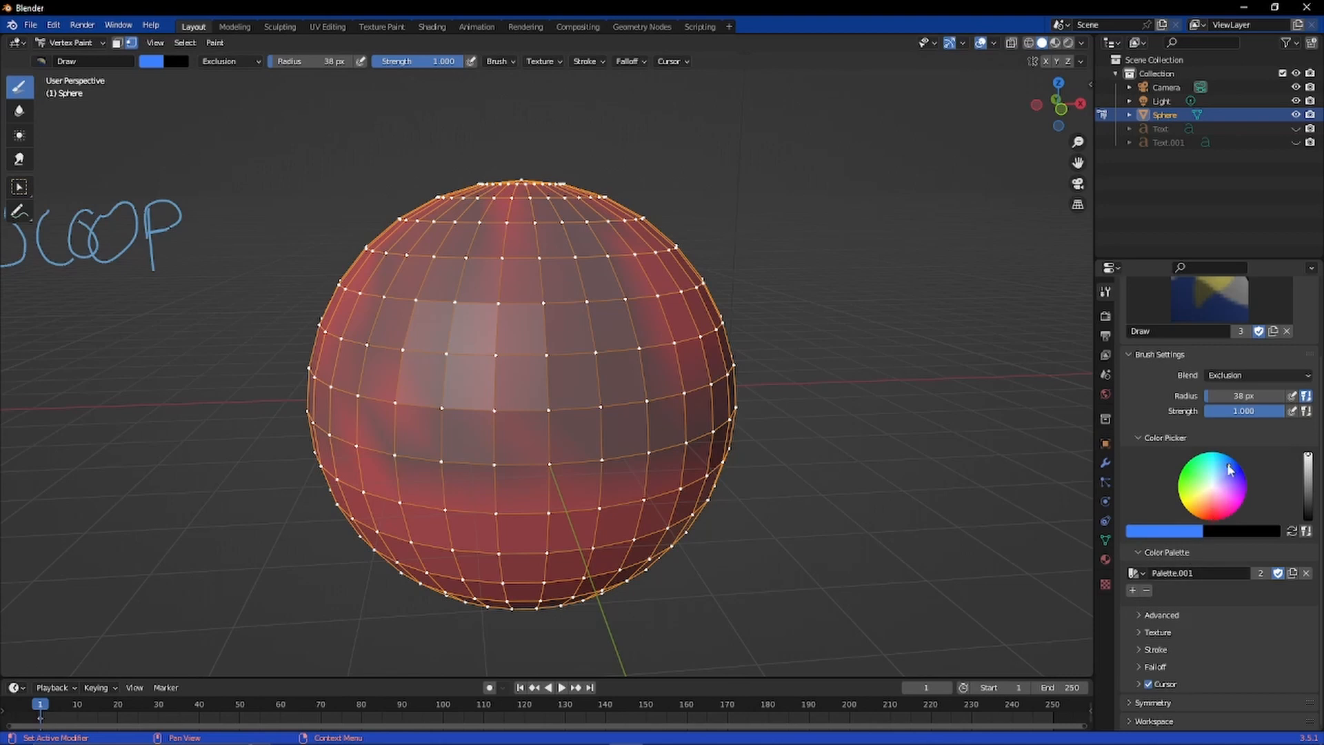
pyautogui.moveTo(1228, 464); pyautogui.dragTo(1223, 463)
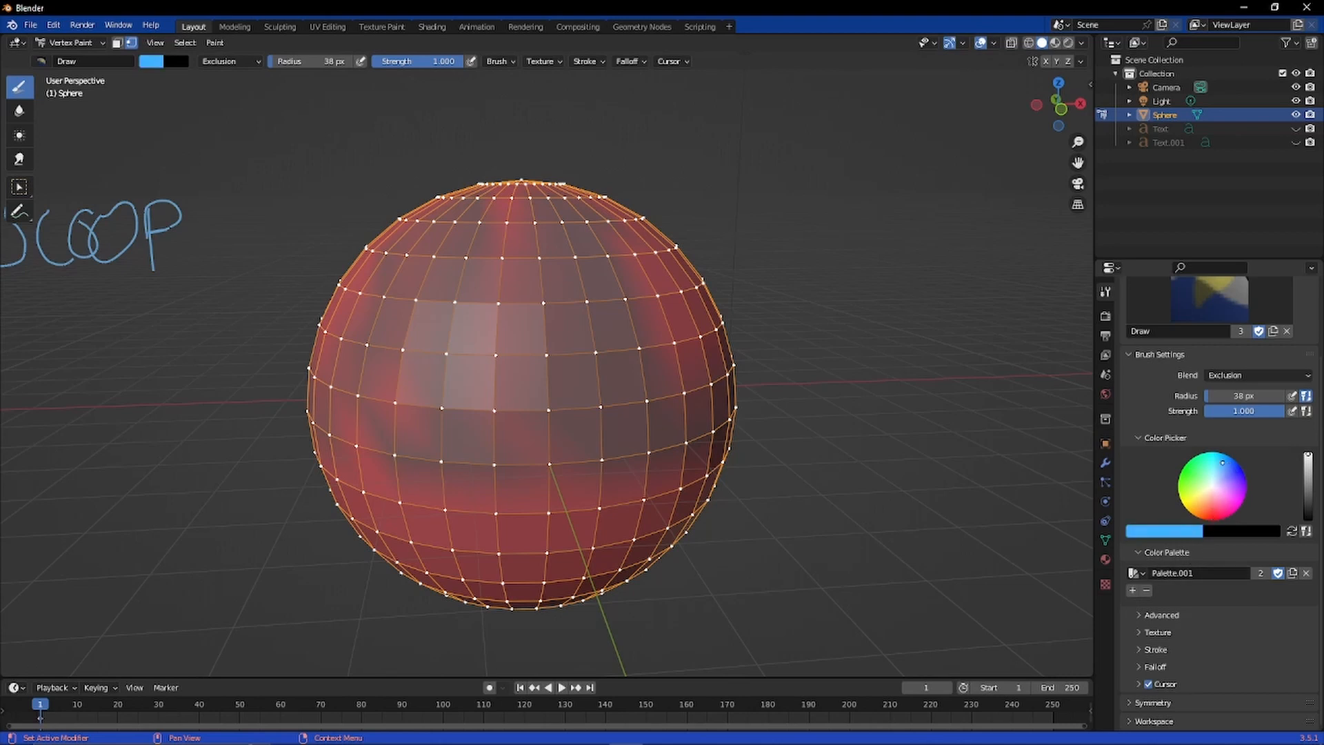
pyautogui.click(1133, 590)
pyautogui.moveTo(1223, 463); pyautogui.dragTo(1212, 509)
pyautogui.click(1135, 590)
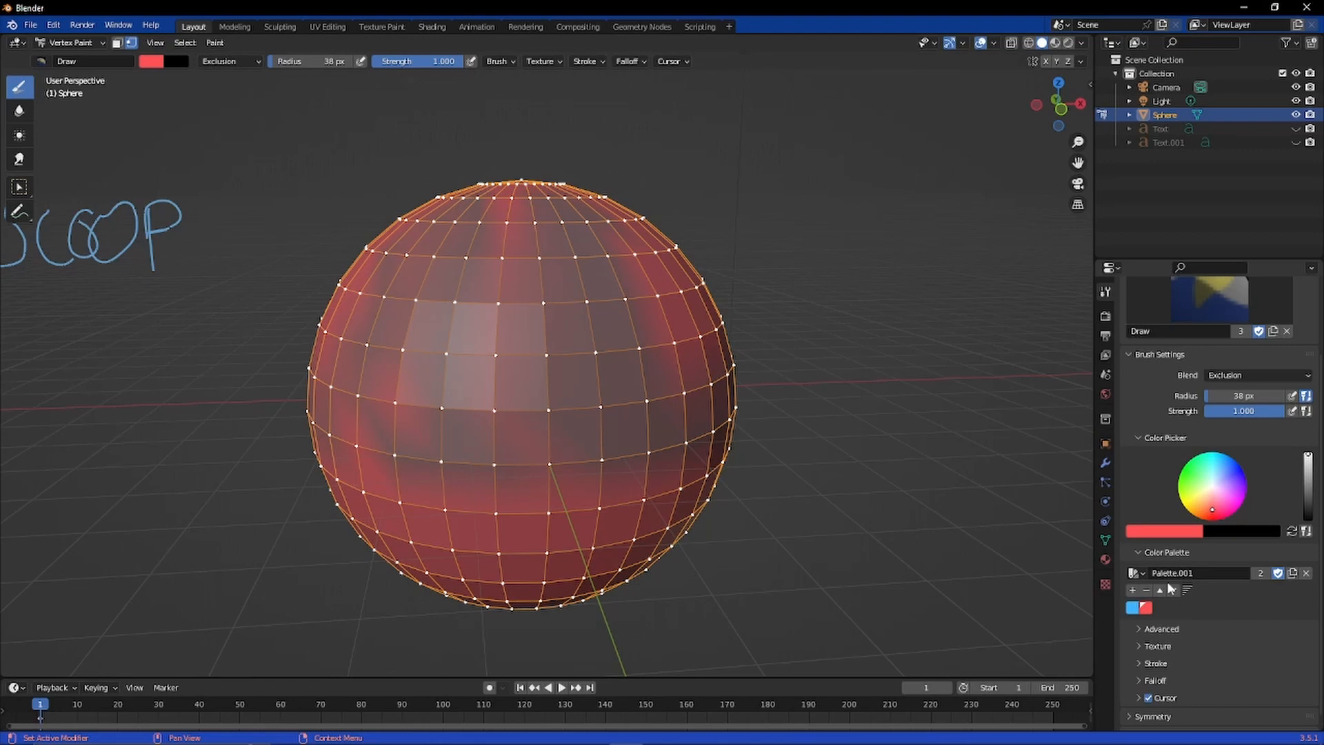
pyautogui.click(1133, 607)
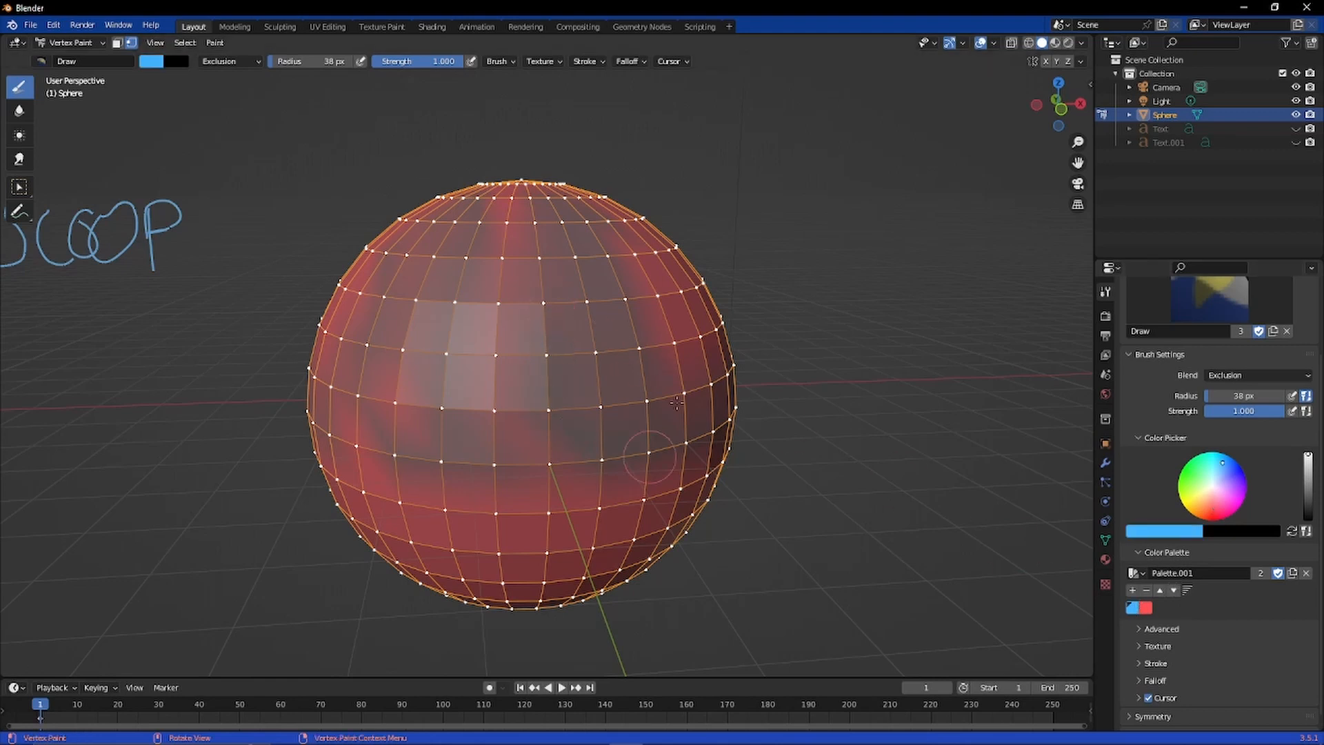
pyautogui.click(1147, 610)
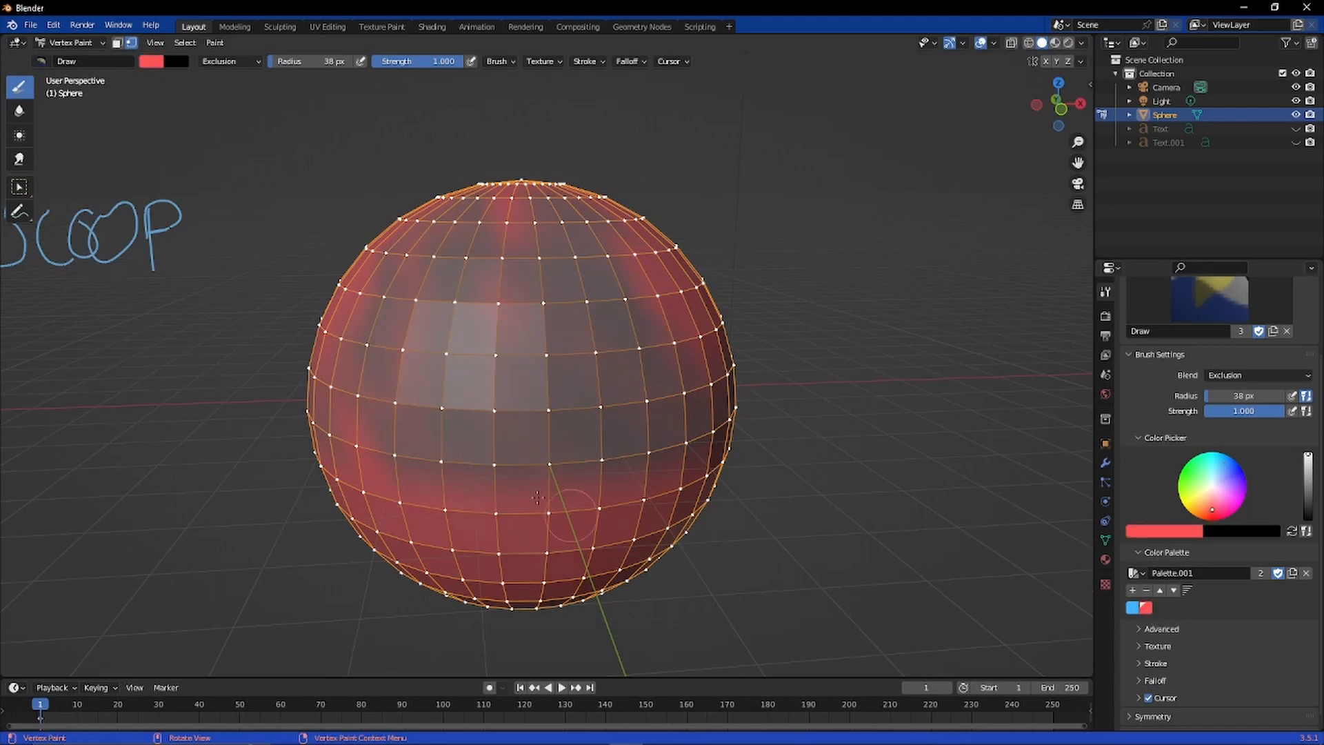
# Step: Set the brush color to white and fill the whole sphere with it using Set Vertex Colors
pyautogui.click(215, 42)
pyautogui.moveTo(1217, 504); pyautogui.dragTo(1212, 485)
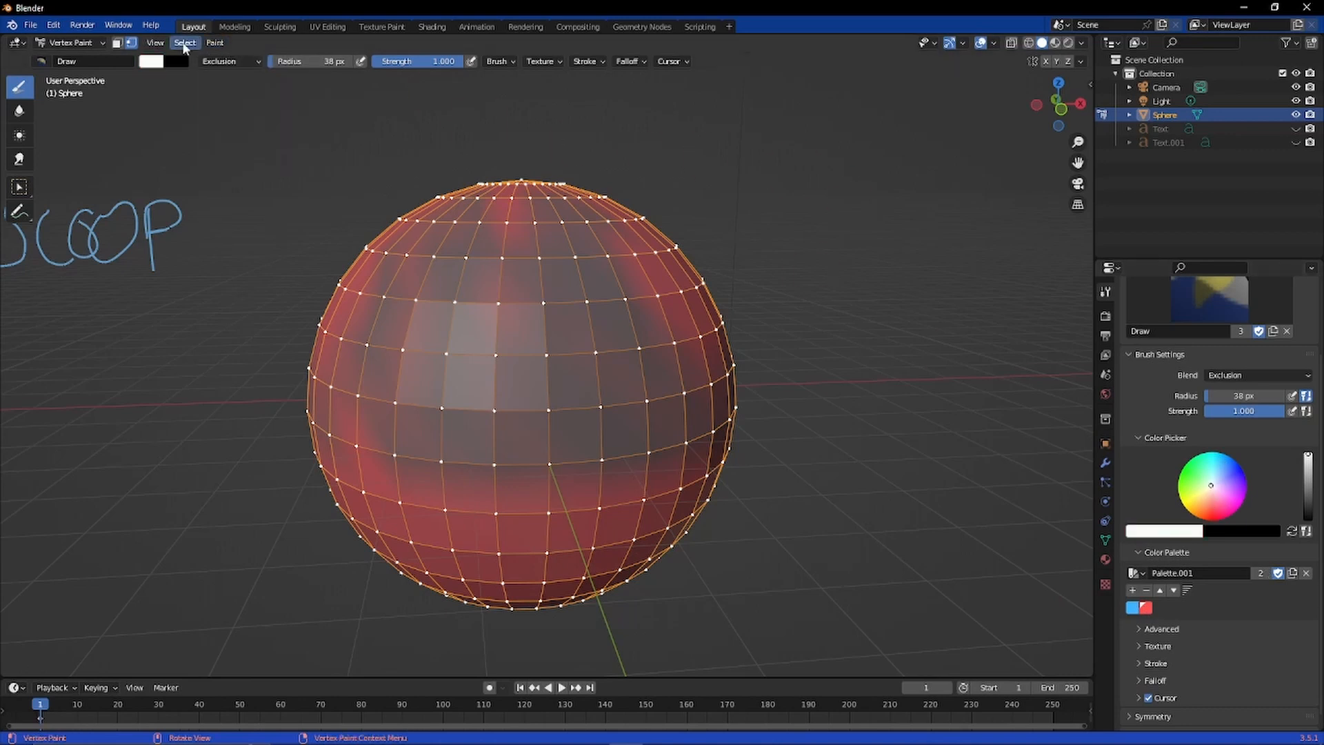
pyautogui.click(214, 42)
pyautogui.click(235, 54)
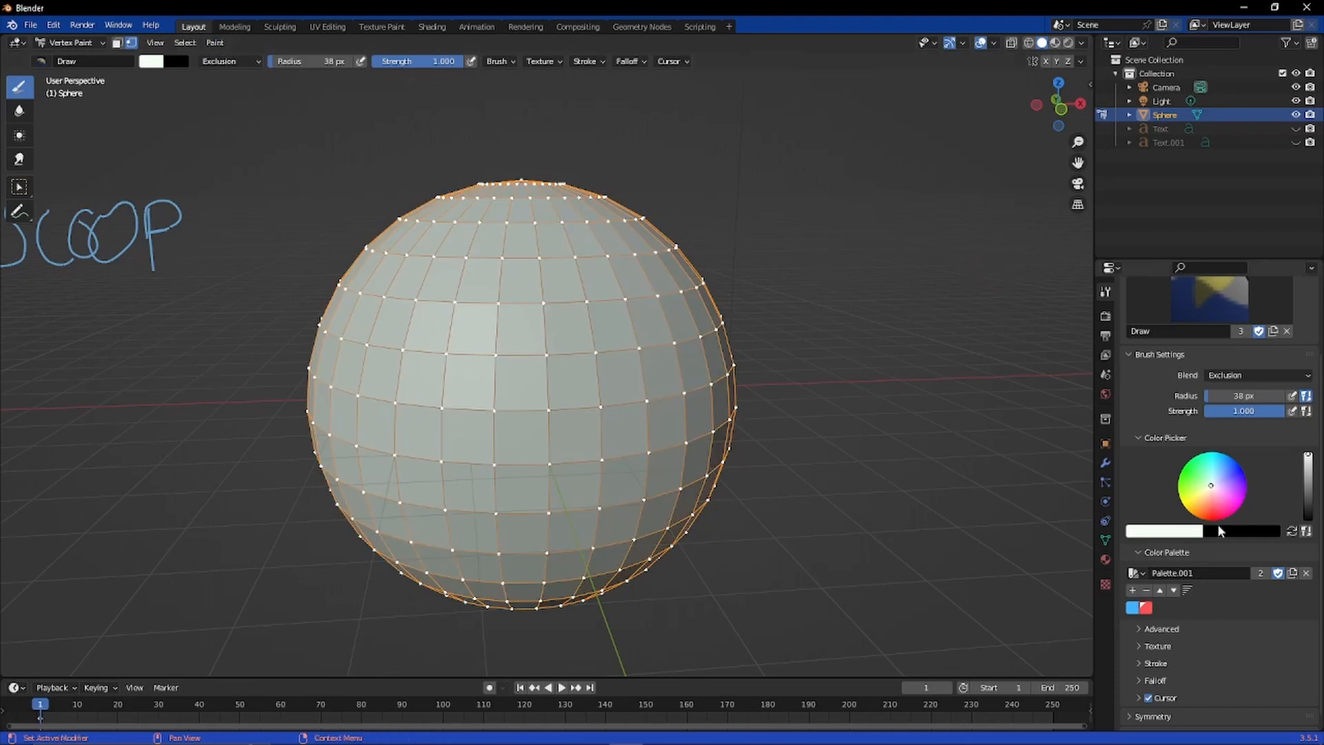
# Step: Paint across the sphere's upper part with the light blue palette swatch in the Exclusion blend mode
pyautogui.click(1135, 607)
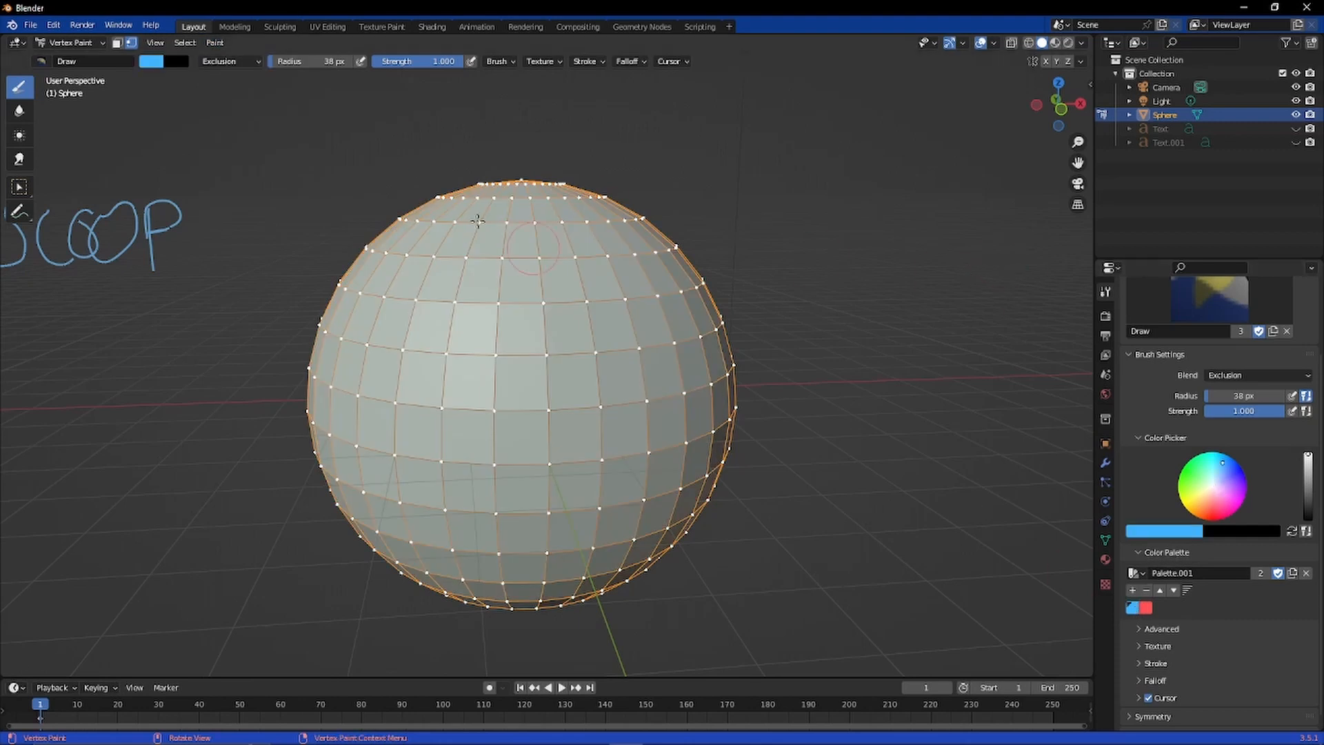
pyautogui.moveTo(455, 219)
pyautogui.mouseDown()
pyautogui.moveTo(483, 257)
pyautogui.moveTo(607, 321)
pyautogui.moveTo(593, 310)
pyautogui.mouseUp()
pyautogui.moveTo(496, 269)
pyautogui.mouseDown()
pyautogui.moveTo(416, 291)
pyautogui.moveTo(614, 341)
pyautogui.moveTo(680, 261)
pyautogui.moveTo(476, 203)
pyautogui.moveTo(493, 203)
pyautogui.mouseUp()
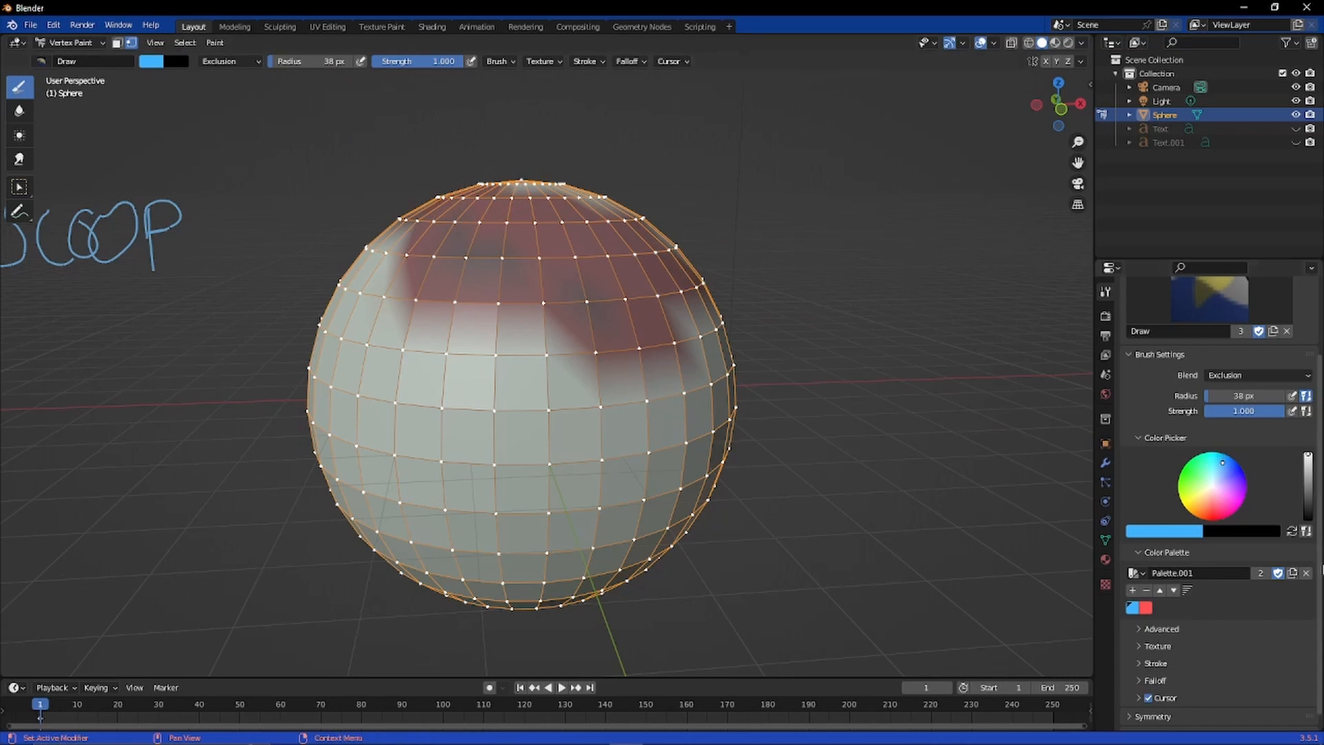
# Step: Change the brush color to a near-white tint and refill the whole sphere with it
pyautogui.click(1216, 471)
pyautogui.moveTo(1216, 471); pyautogui.dragTo(1214, 488)
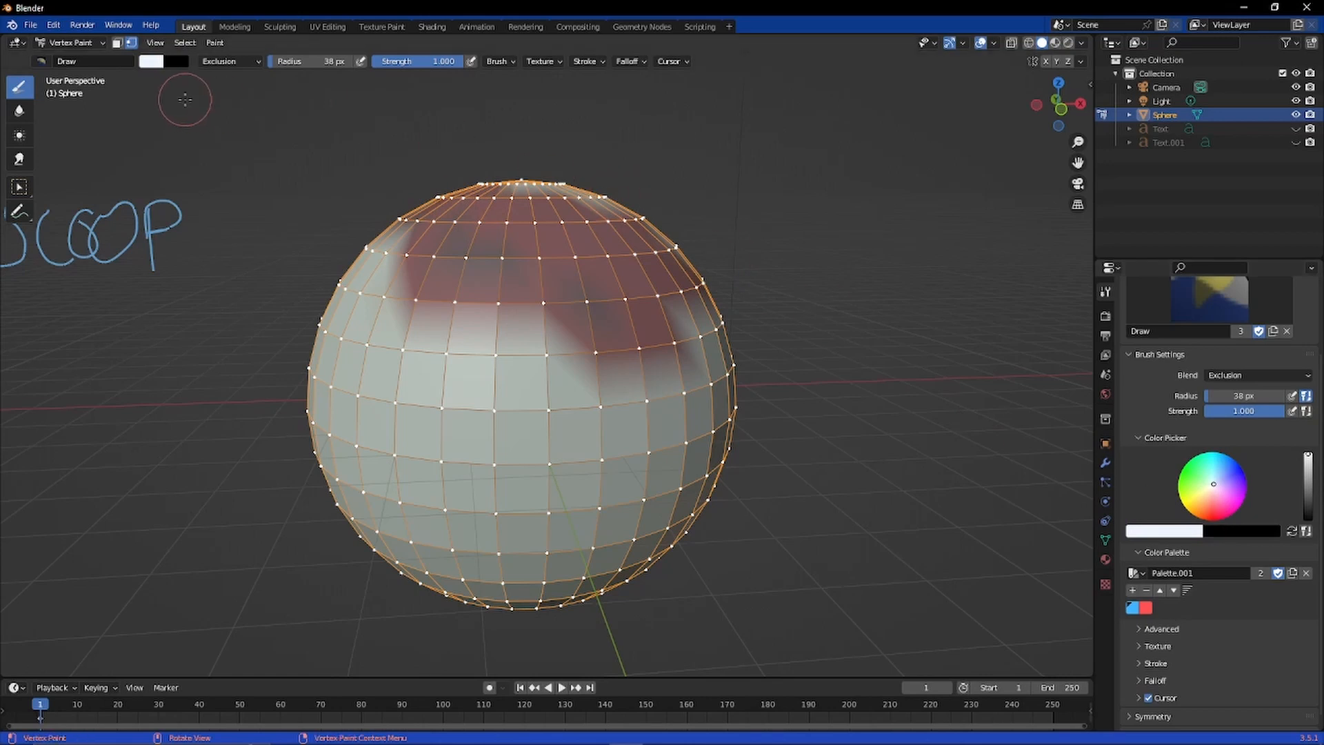
pyautogui.click(214, 43)
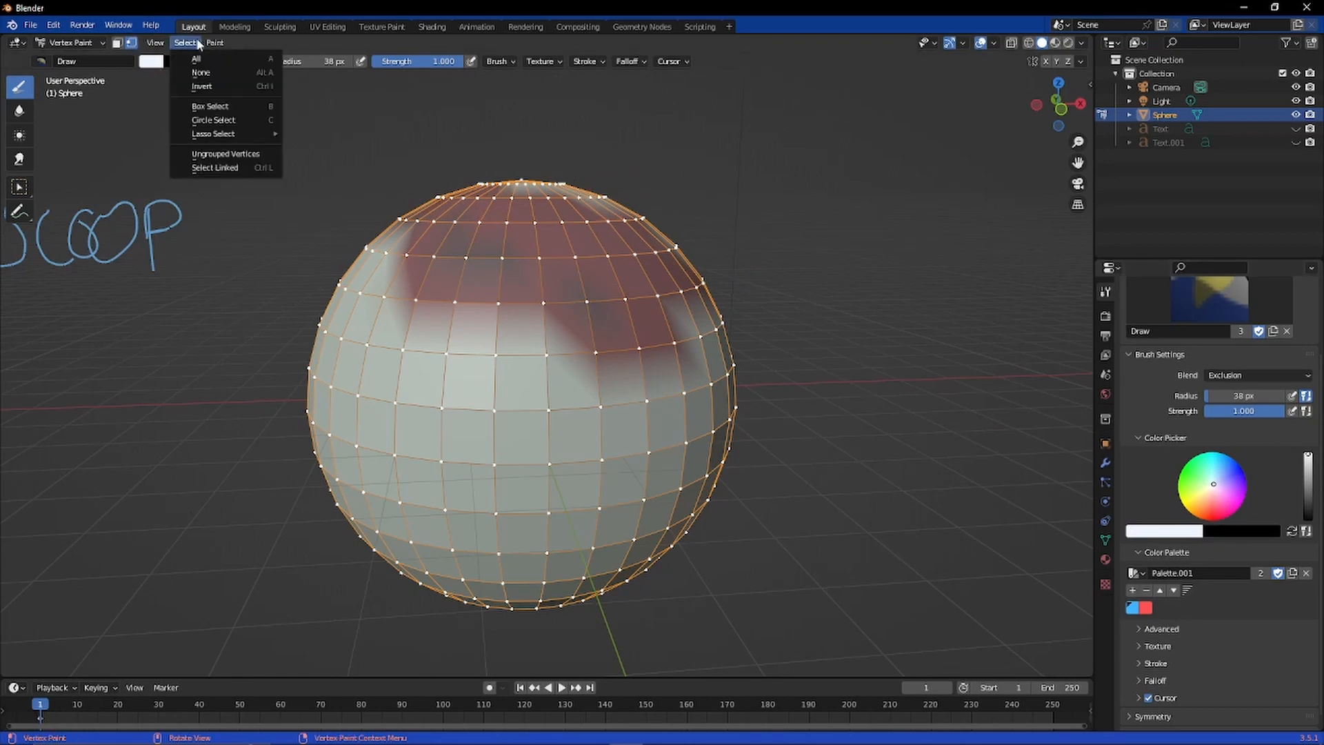
pyautogui.click(250, 59)
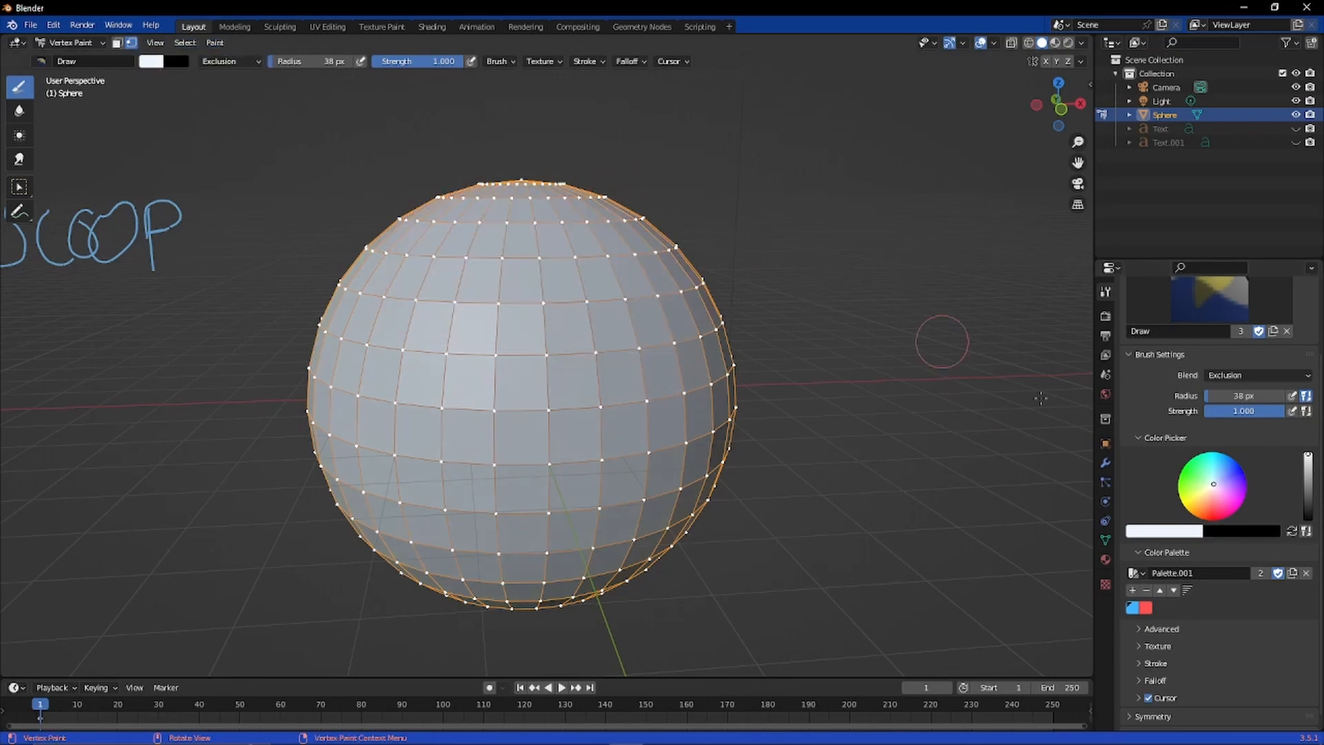
# Step: Set the Draw brush's blend mode to Mix and paint the sphere's upper half with the light blue palette swatch
pyautogui.click(1273, 375)
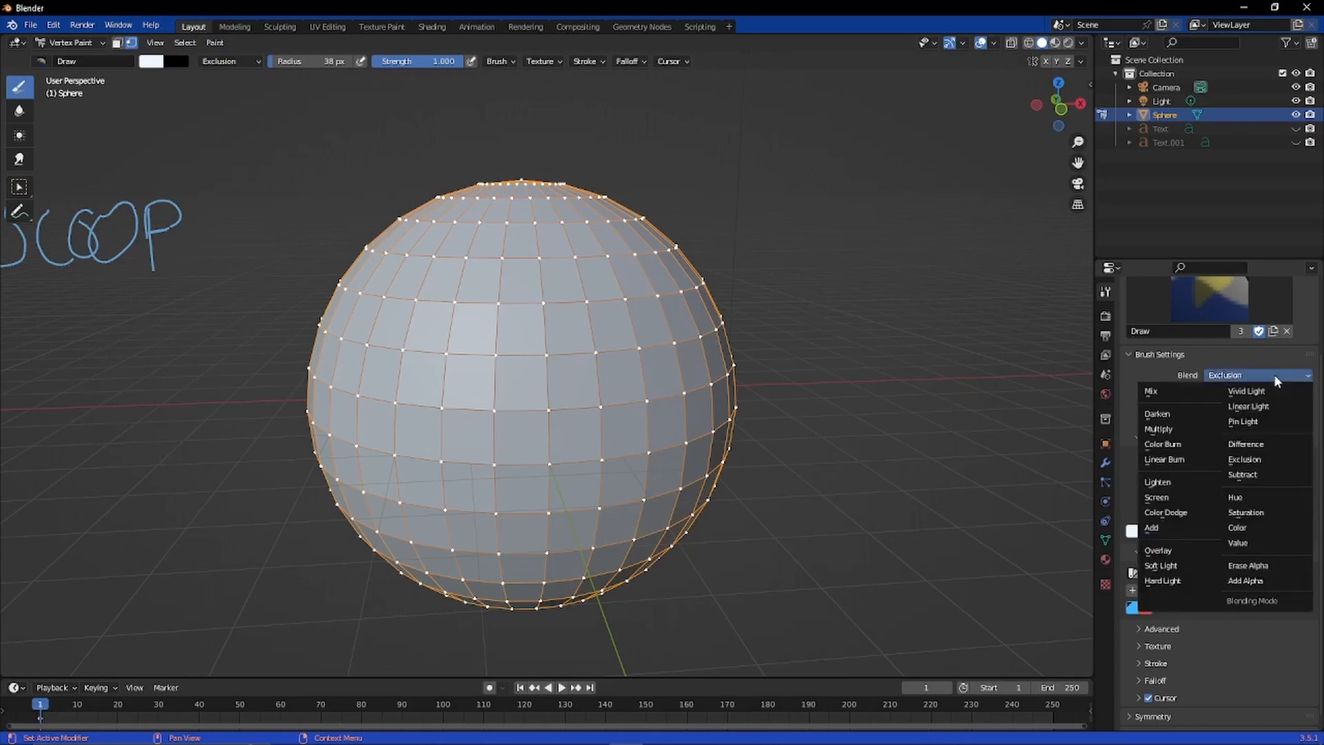
pyautogui.click(1168, 393)
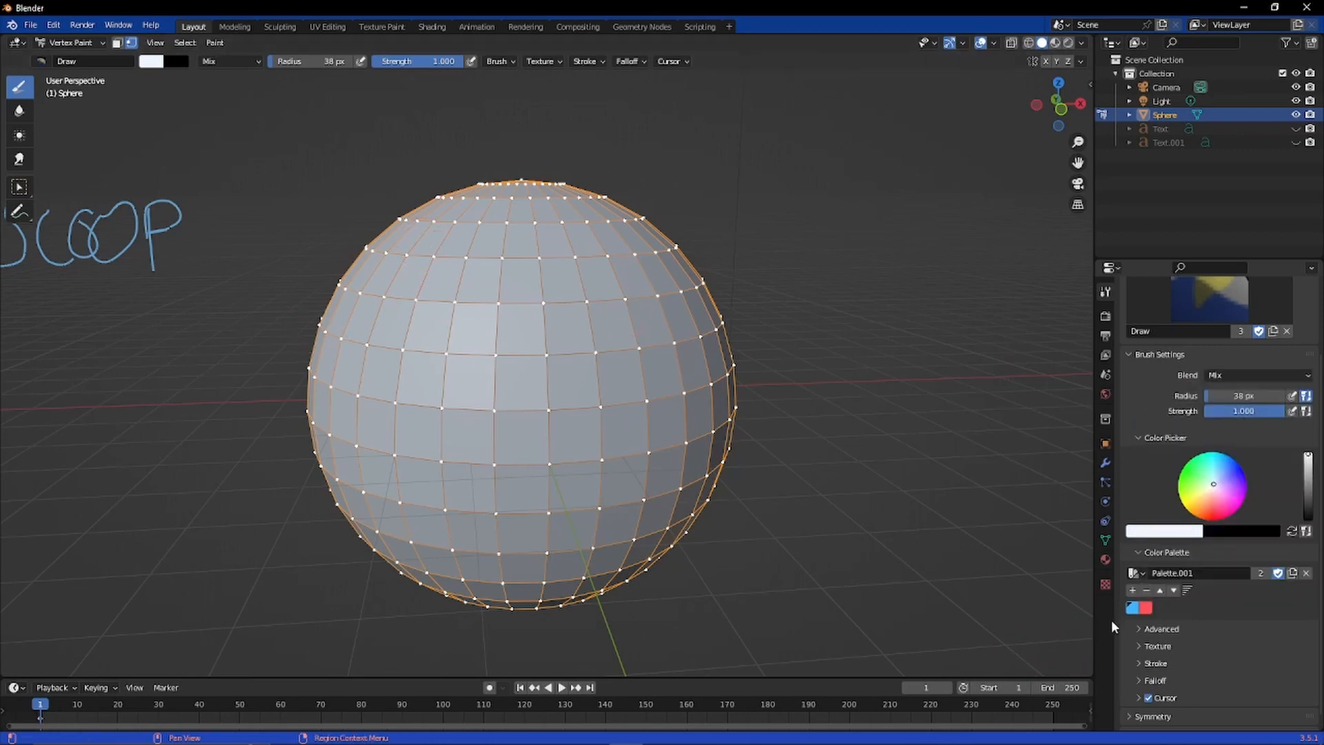
pyautogui.click(1131, 607)
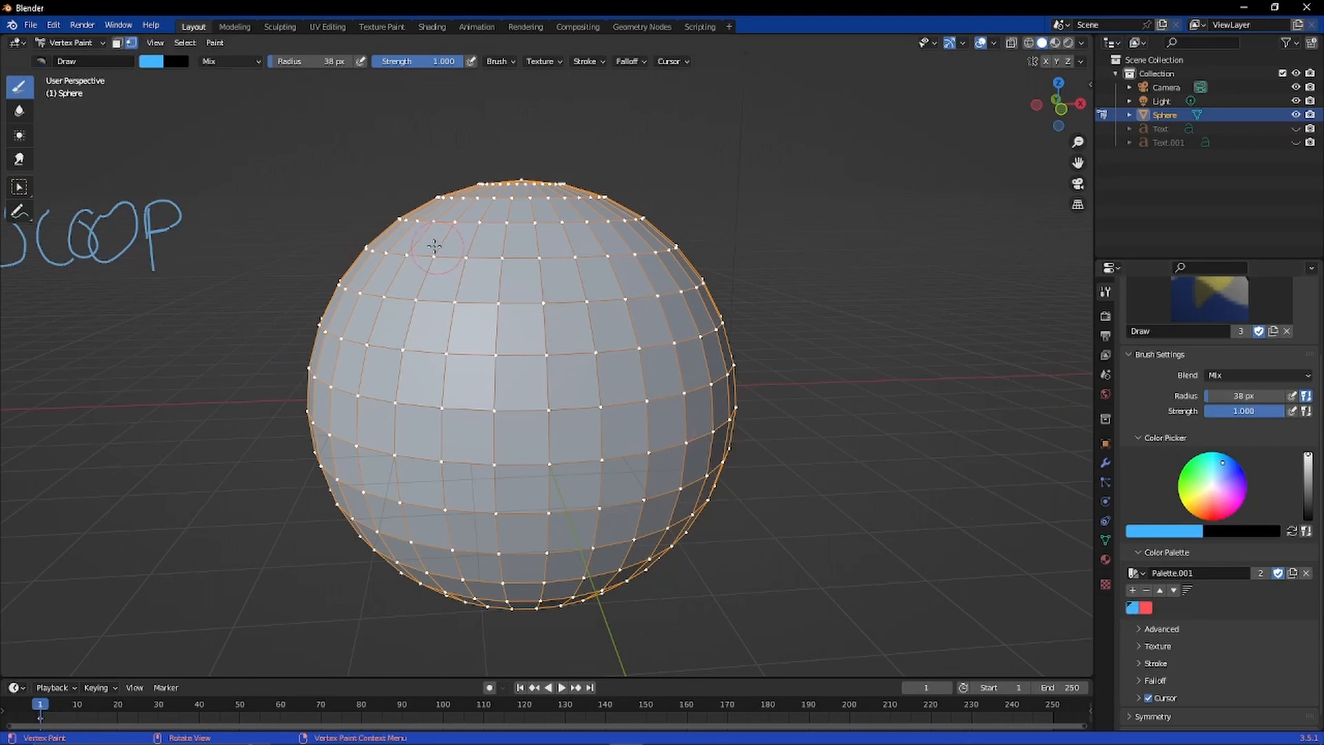
pyautogui.moveTo(406, 256)
pyautogui.mouseDown()
pyautogui.moveTo(522, 268)
pyautogui.moveTo(679, 255)
pyautogui.mouseUp()
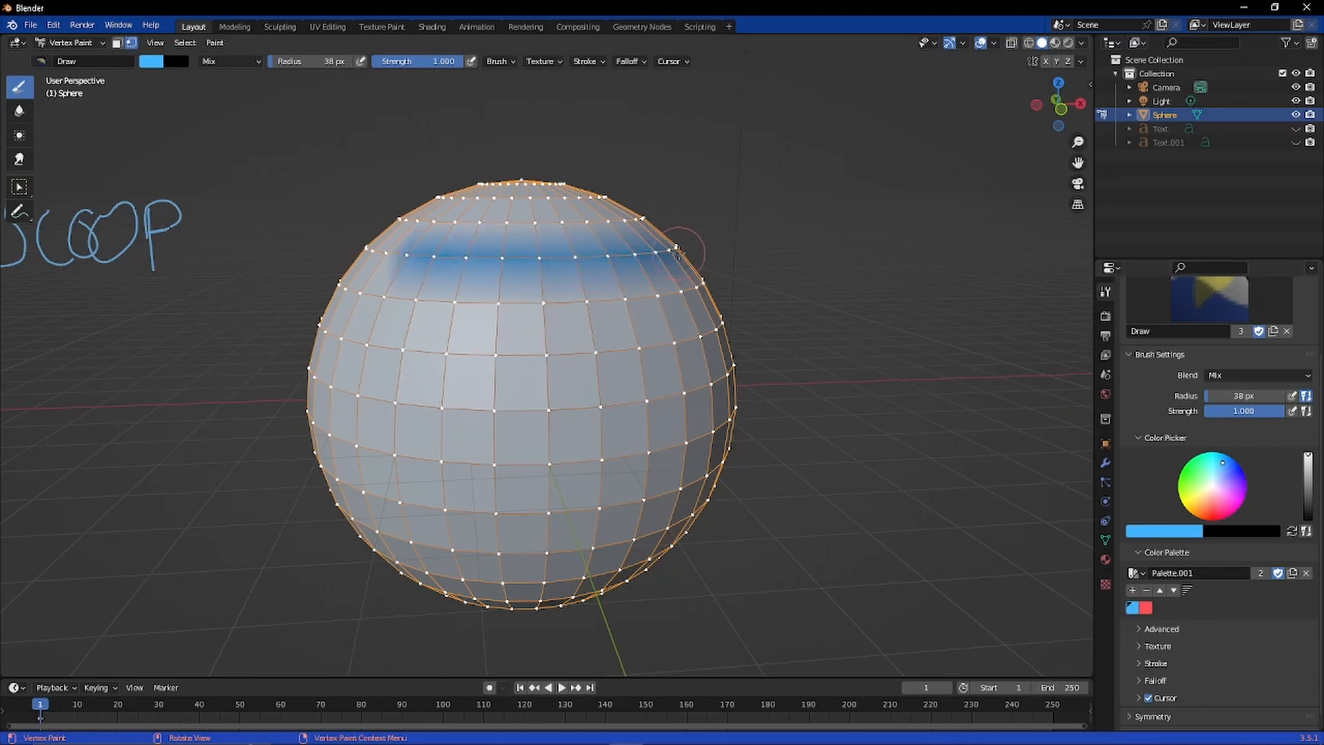
pyautogui.moveTo(438, 260)
pyautogui.mouseDown()
pyautogui.moveTo(366, 255)
pyautogui.moveTo(431, 207)
pyautogui.moveTo(321, 187)
pyautogui.moveTo(804, 208)
pyautogui.mouseUp()
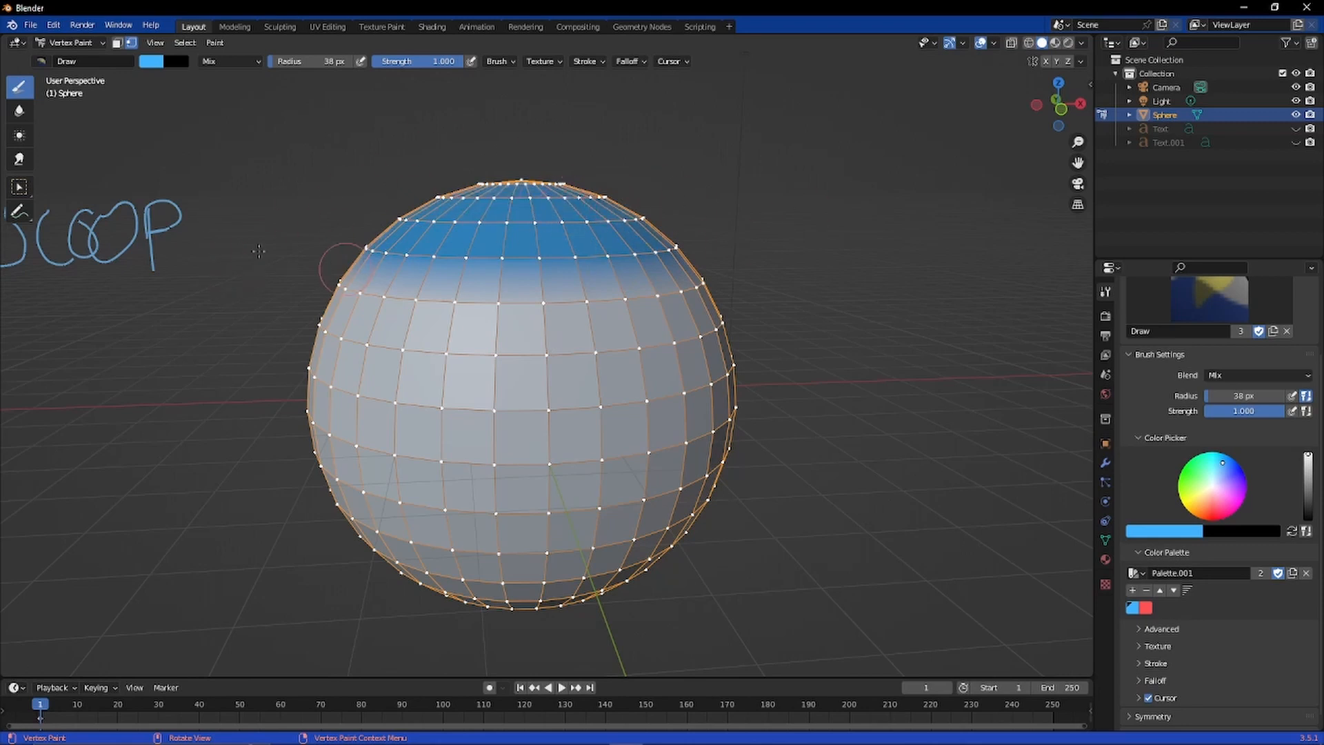
pyautogui.moveTo(434, 282)
pyautogui.mouseDown()
pyautogui.moveTo(593, 279)
pyautogui.moveTo(476, 290)
pyautogui.moveTo(293, 334)
pyautogui.moveTo(441, 306)
pyautogui.moveTo(591, 331)
pyautogui.moveTo(177, 282)
pyautogui.moveTo(394, 315)
pyautogui.moveTo(347, 329)
pyautogui.moveTo(439, 338)
pyautogui.mouseUp()
pyautogui.moveTo(529, 360)
pyautogui.mouseDown()
pyautogui.moveTo(703, 343)
pyautogui.moveTo(716, 297)
pyautogui.moveTo(593, 312)
pyautogui.mouseUp()
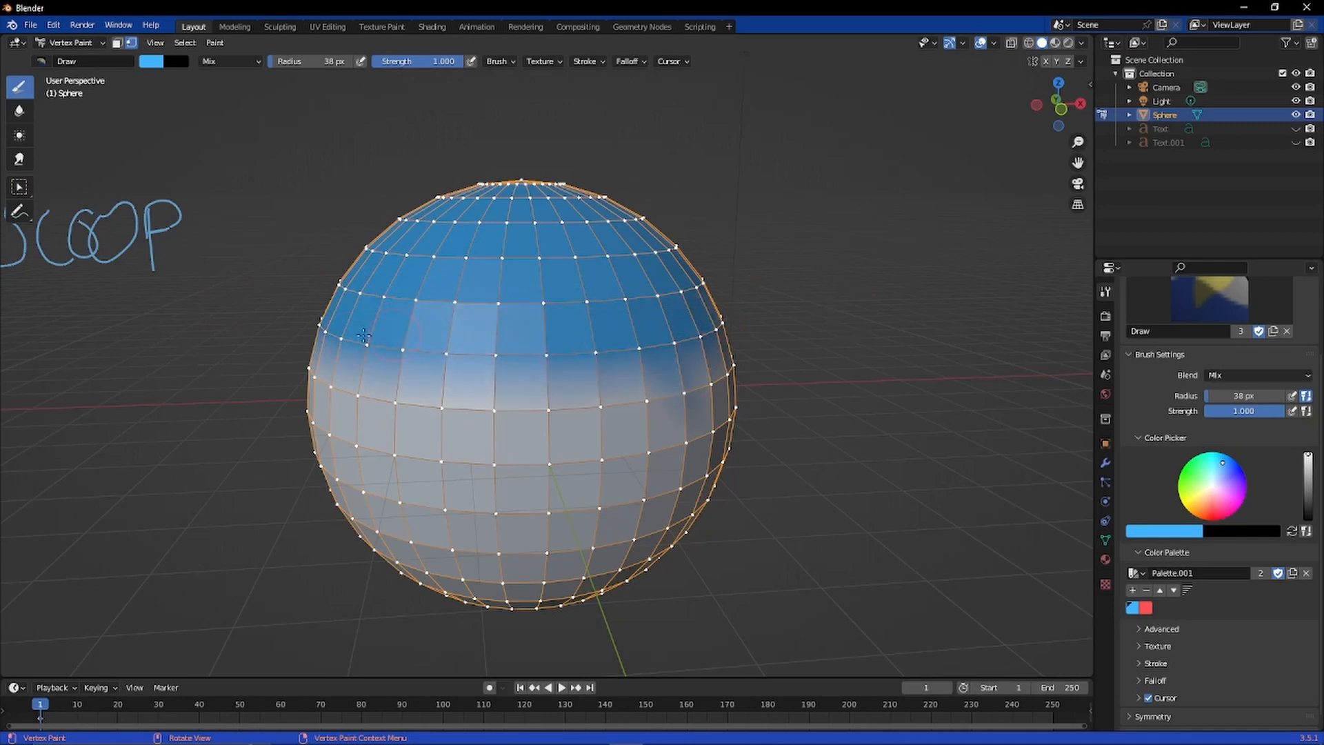
# Step: Recall the red palette swatch and paint the sphere's lower half with it, starting just below the blue area
pyautogui.click(1221, 514)
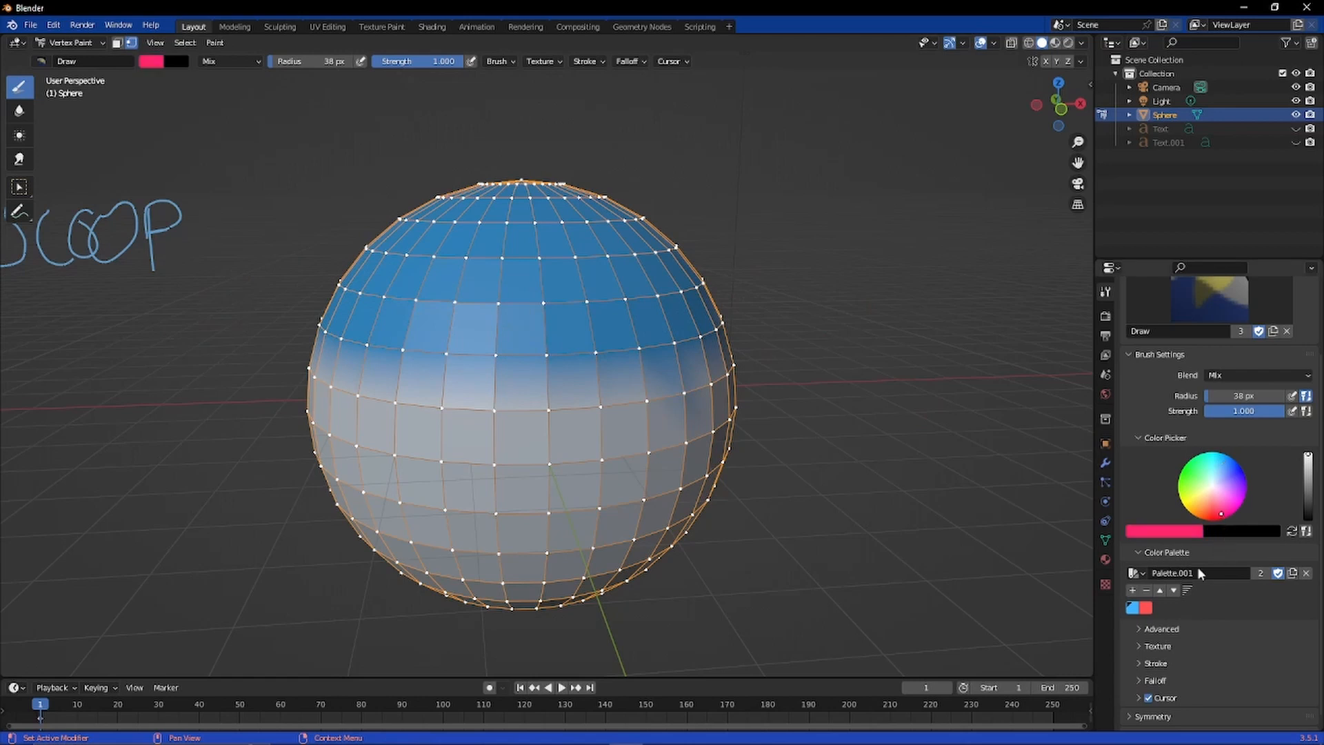
pyautogui.click(1147, 609)
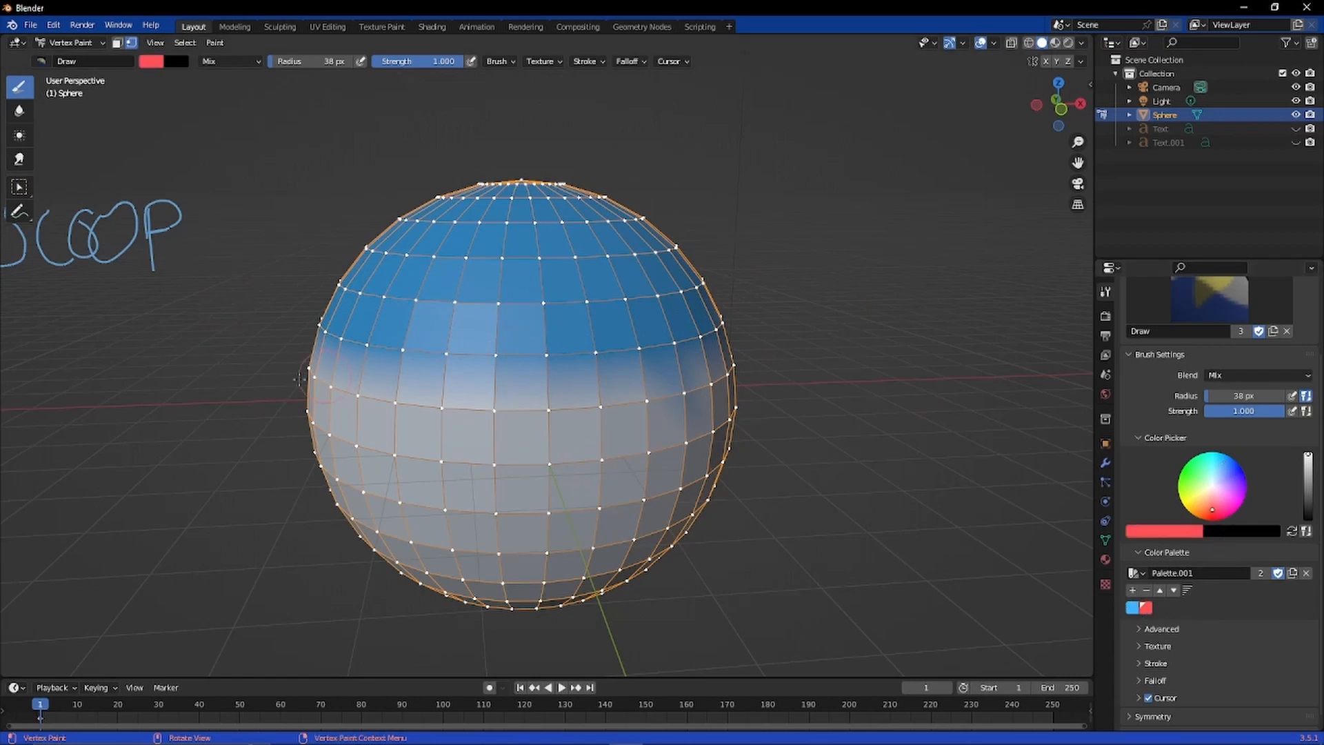
pyautogui.moveTo(287, 385)
pyautogui.mouseDown()
pyautogui.moveTo(561, 400)
pyautogui.moveTo(732, 386)
pyautogui.mouseUp()
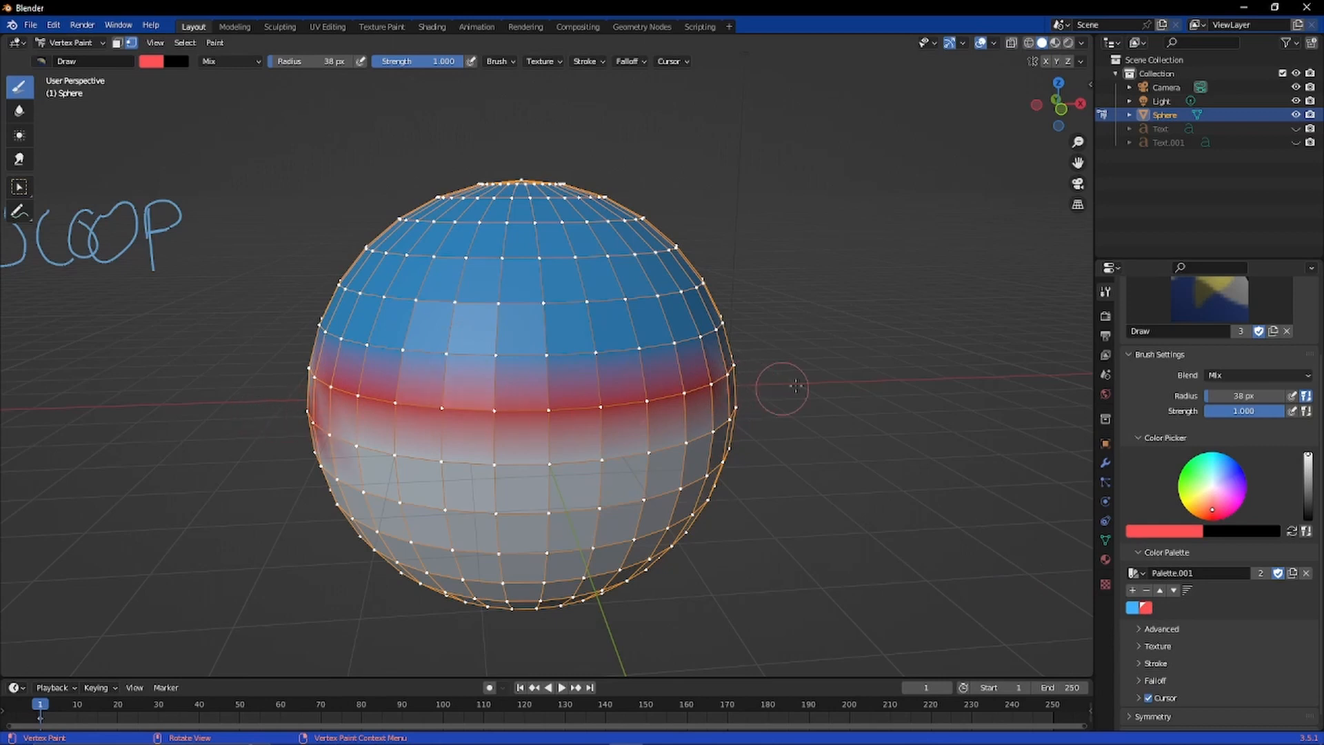
pyautogui.moveTo(704, 421)
pyautogui.mouseDown()
pyautogui.moveTo(700, 476)
pyautogui.moveTo(426, 444)
pyautogui.moveTo(850, 422)
pyautogui.moveTo(643, 442)
pyautogui.moveTo(567, 538)
pyautogui.moveTo(650, 465)
pyautogui.moveTo(275, 529)
pyautogui.moveTo(547, 473)
pyautogui.moveTo(738, 601)
pyautogui.moveTo(550, 518)
pyautogui.moveTo(448, 580)
pyautogui.moveTo(532, 600)
pyautogui.moveTo(507, 528)
pyautogui.mouseUp()
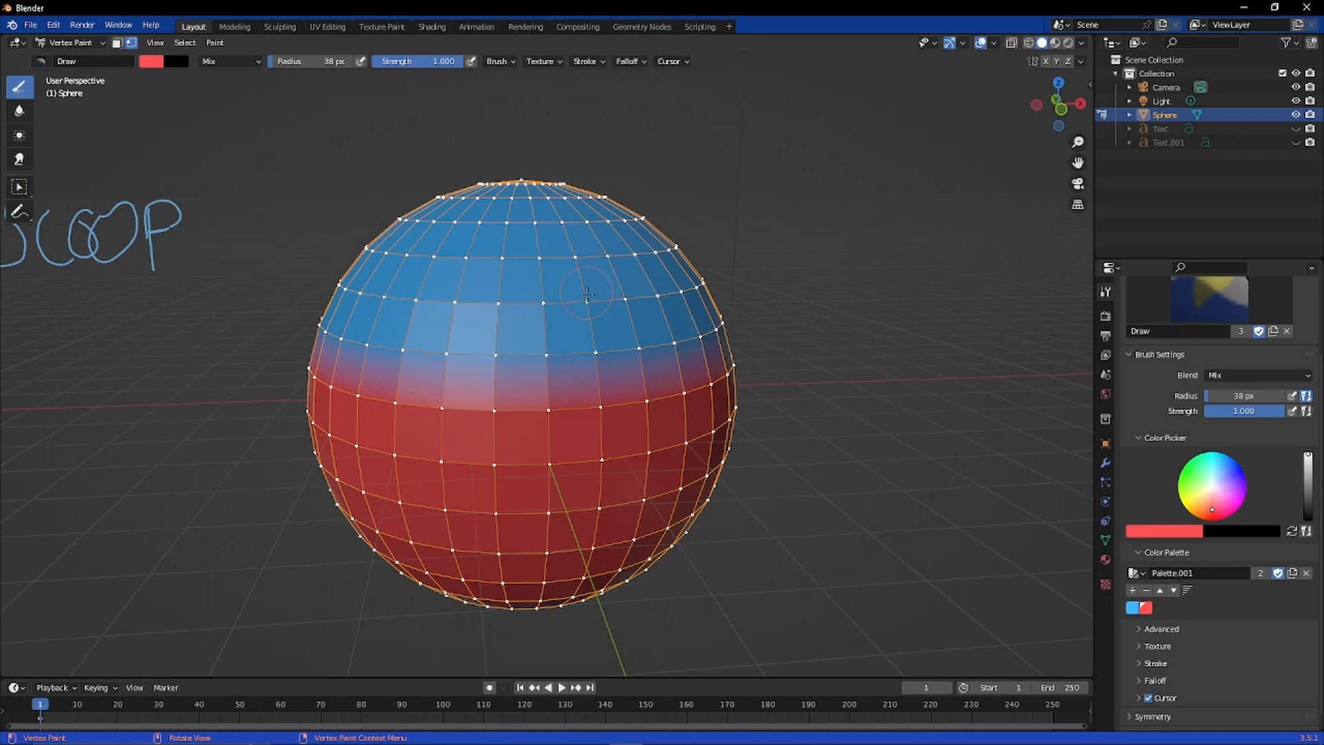
# Step: Smear the red up into the blue and the blue down into the red at the middle of the sphere's front
pyautogui.moveTo(819, 254)
pyautogui.mouseDown(button='middle')
pyautogui.moveTo(821, 334)
pyautogui.moveTo(827, 266)
pyautogui.moveTo(814, 242)
pyautogui.mouseUp(button='middle')
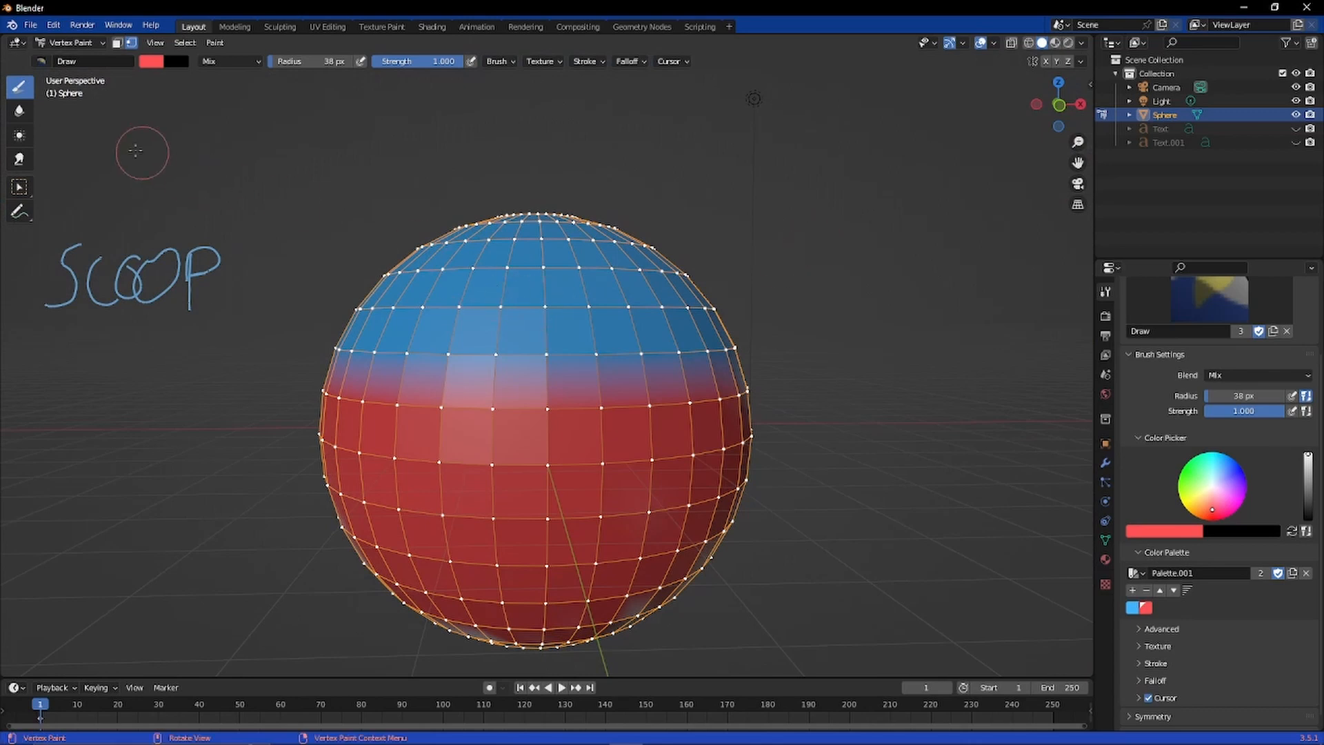
pyautogui.click(20, 135)
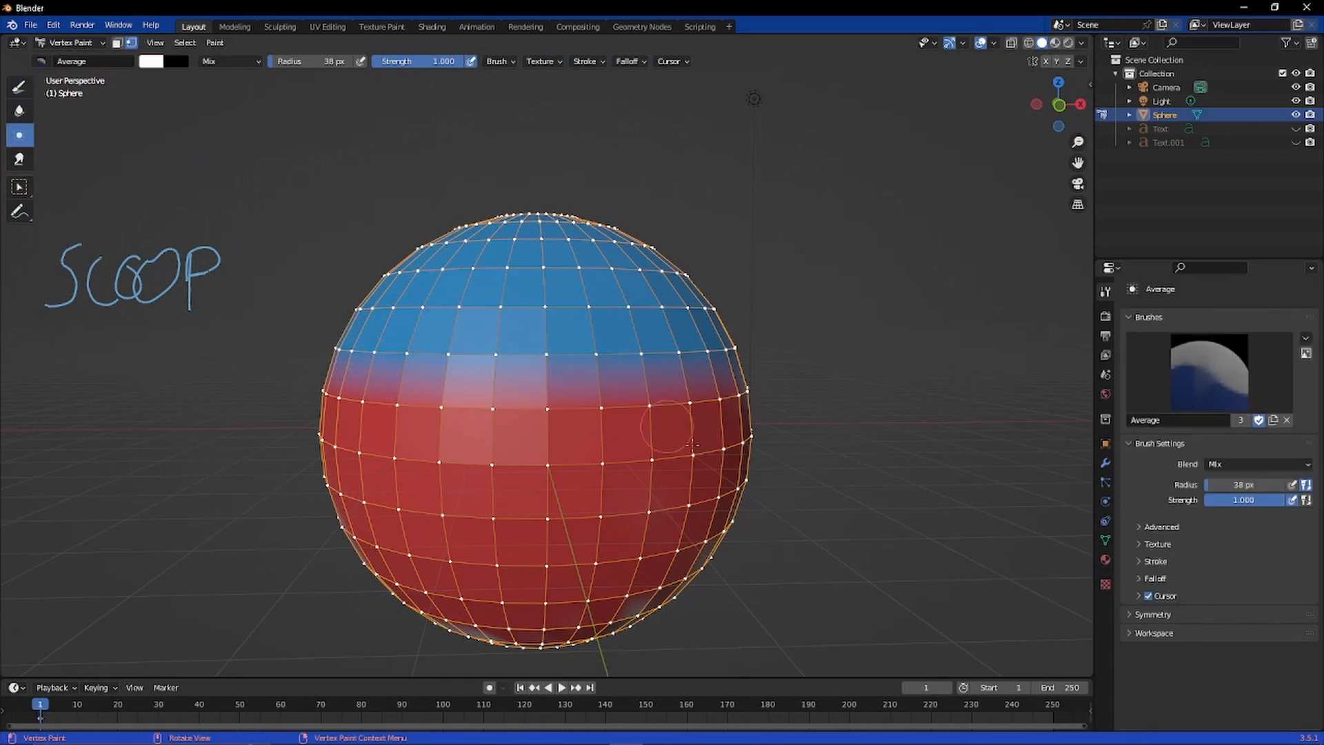
pyautogui.click(19, 160)
pyautogui.moveTo(551, 411)
pyautogui.mouseDown()
pyautogui.moveTo(555, 242)
pyautogui.moveTo(540, 439)
pyautogui.moveTo(544, 266)
pyautogui.moveTo(560, 412)
pyautogui.moveTo(550, 528)
pyautogui.moveTo(545, 331)
pyautogui.moveTo(562, 245)
pyautogui.mouseUp()
pyautogui.moveTo(552, 406); pyautogui.dragTo(569, 576)
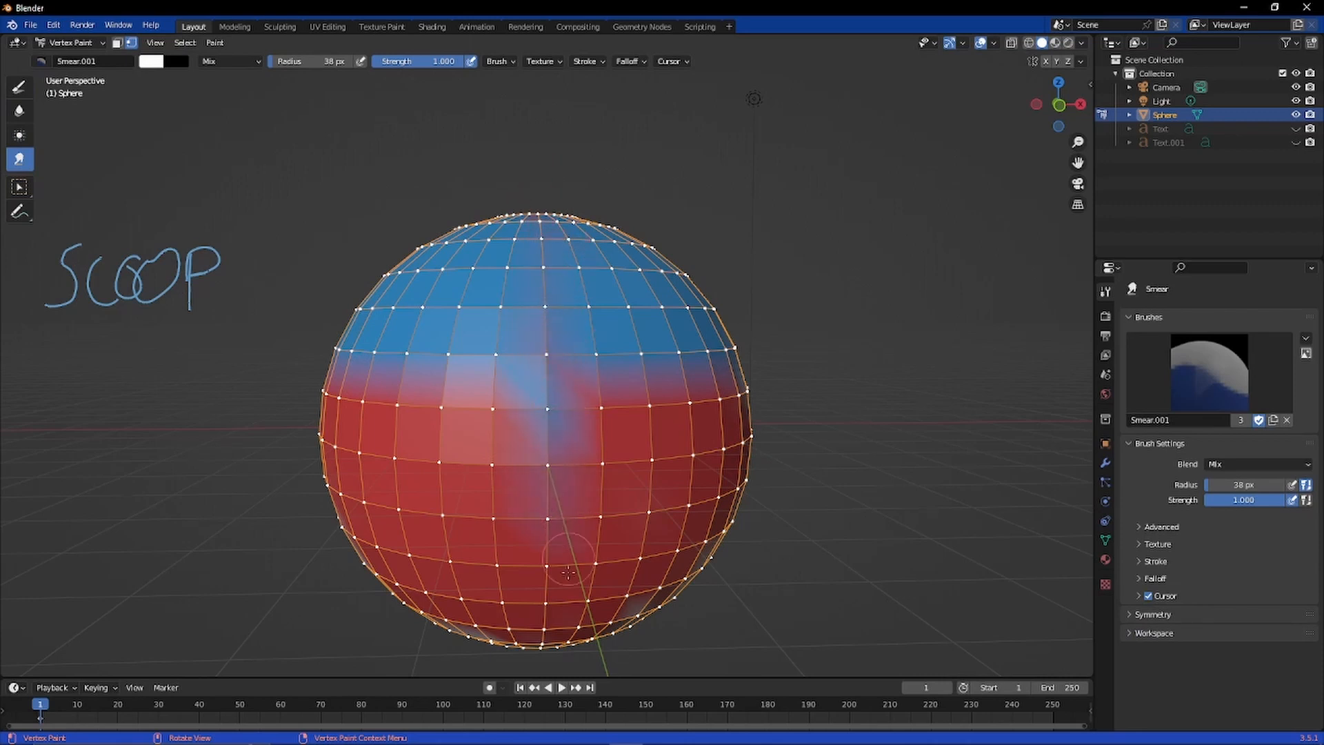
pyautogui.moveTo(894, 352)
pyautogui.mouseDown(button='middle')
pyautogui.moveTo(879, 463)
pyautogui.moveTo(886, 365)
pyautogui.moveTo(901, 386)
pyautogui.mouseUp(button='middle')
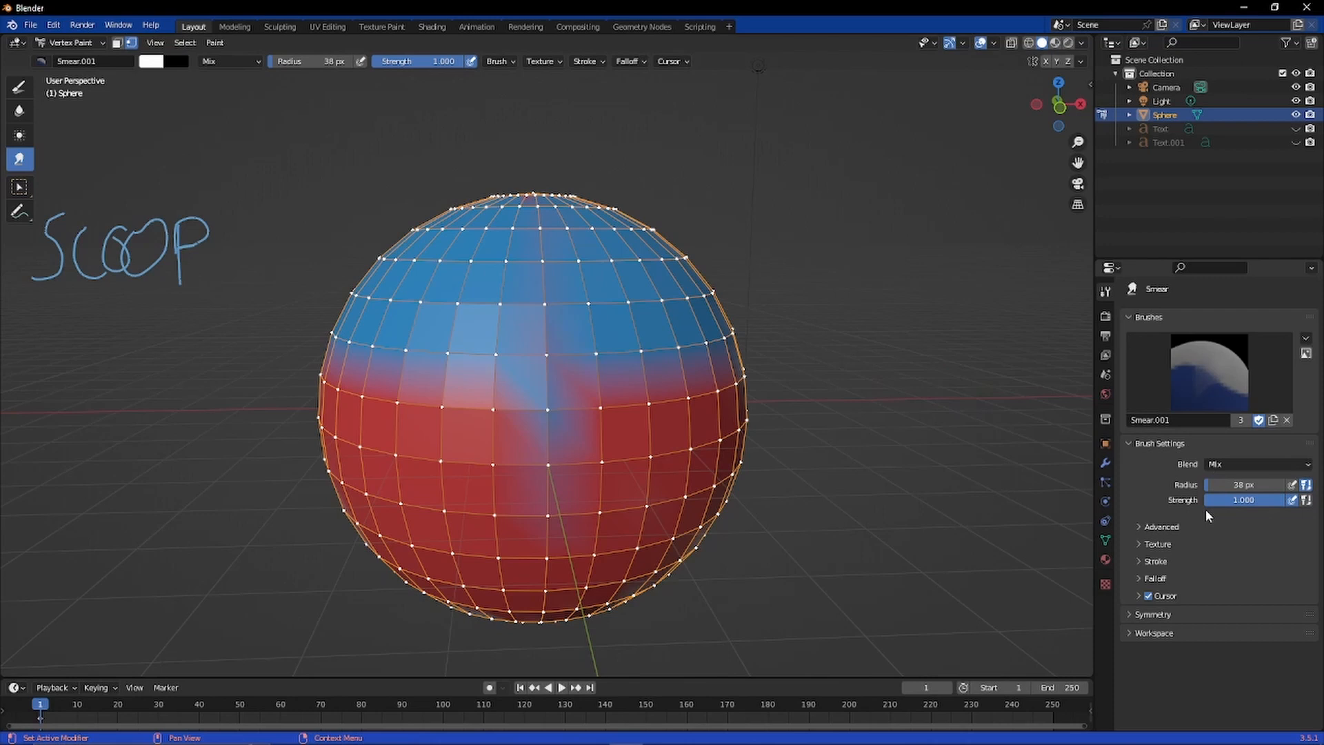
# Step: Turn on face selection masking and paint a broad red vertical band over the blue upper front with the Draw brush
pyautogui.click(216, 43)
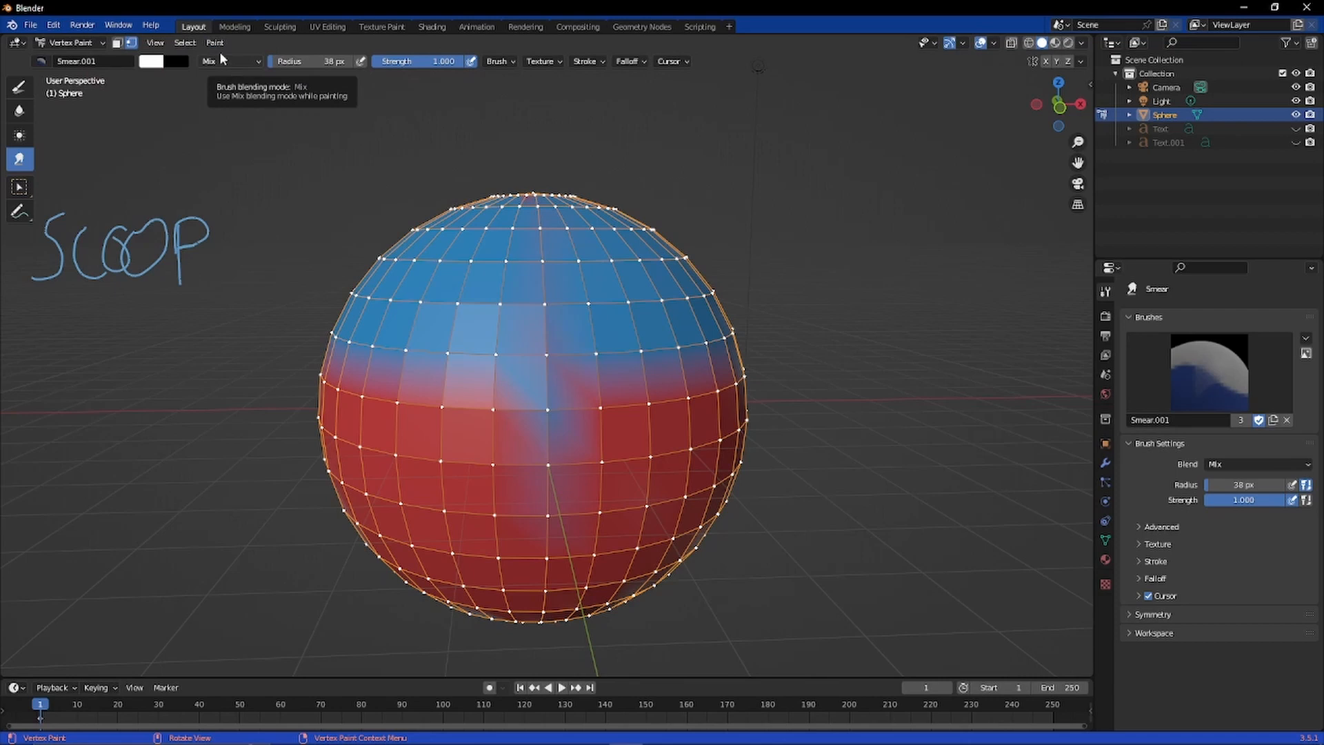
pyautogui.click(117, 43)
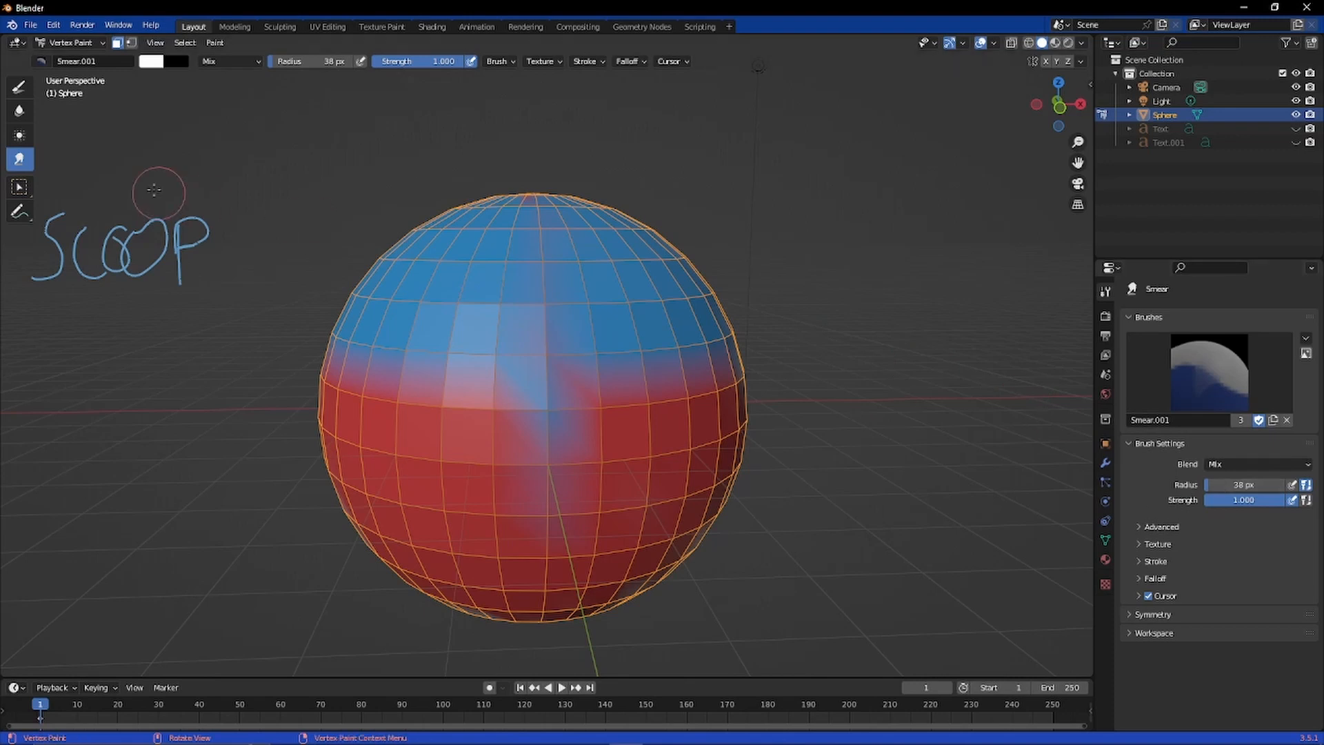
pyautogui.click(18, 86)
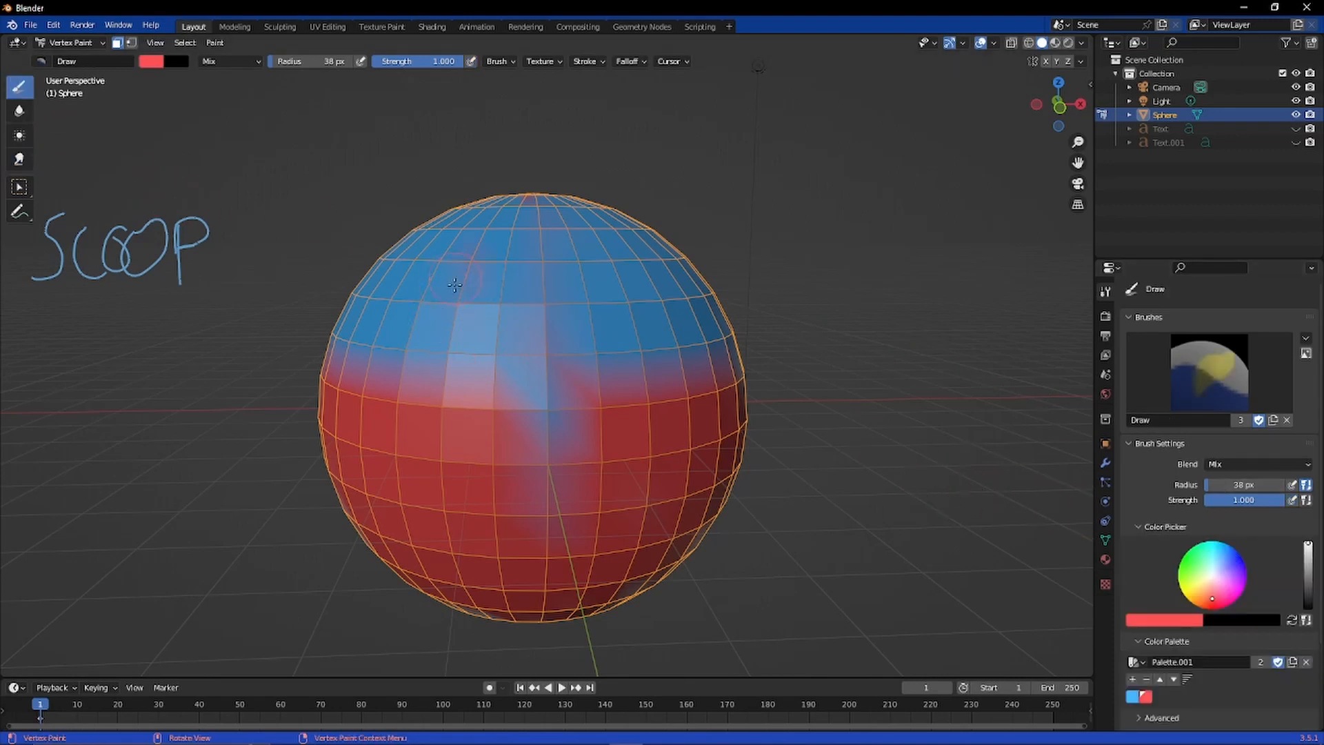
pyautogui.moveTo(479, 252)
pyautogui.mouseDown()
pyautogui.moveTo(431, 374)
pyautogui.moveTo(414, 362)
pyautogui.moveTo(434, 313)
pyautogui.moveTo(478, 371)
pyautogui.moveTo(486, 358)
pyautogui.moveTo(474, 266)
pyautogui.moveTo(440, 242)
pyautogui.moveTo(451, 285)
pyautogui.moveTo(482, 220)
pyautogui.moveTo(492, 249)
pyautogui.moveTo(505, 205)
pyautogui.moveTo(455, 362)
pyautogui.mouseUp()
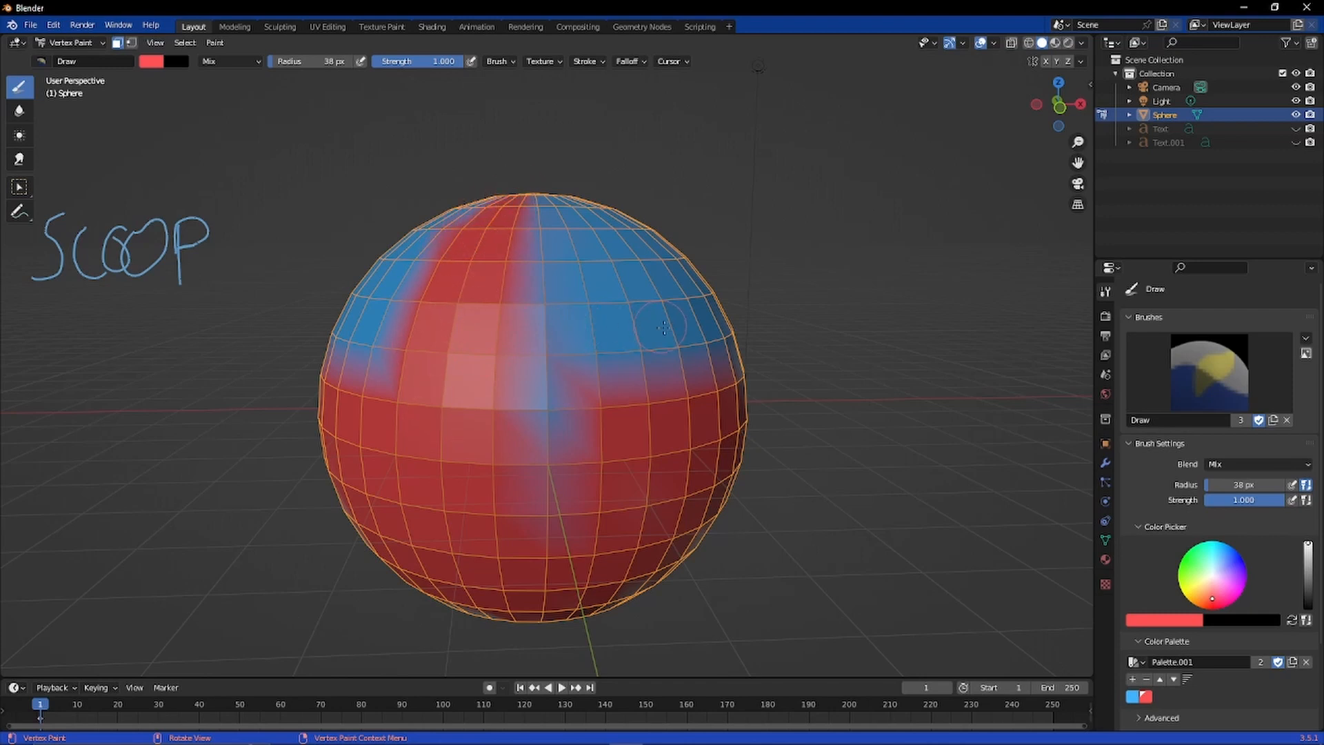
# Step: Pick a pale blue on the color wheel and paint it over the sphere's upper half with the Draw brush
pyautogui.click(1233, 563)
pyautogui.moveTo(1233, 563); pyautogui.dragTo(1216, 568)
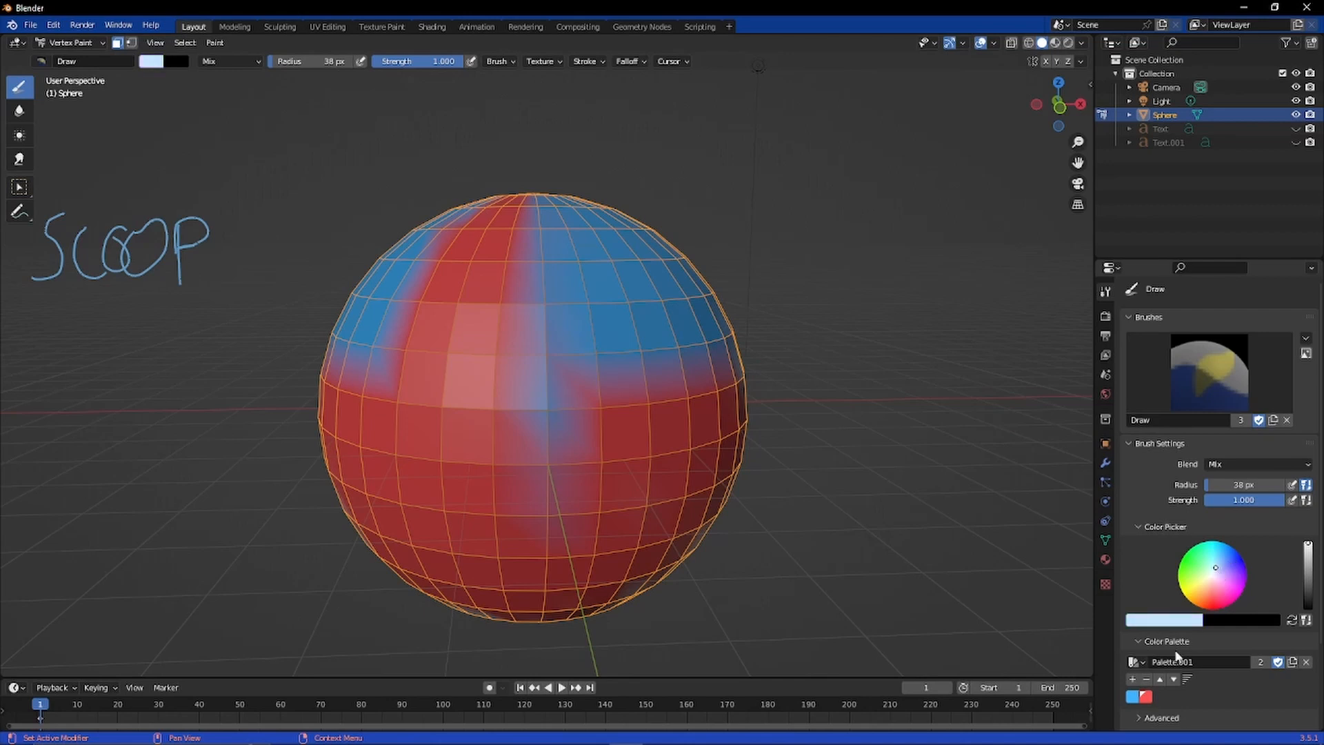
pyautogui.moveTo(431, 238)
pyautogui.mouseDown()
pyautogui.moveTo(545, 256)
pyautogui.moveTo(416, 204)
pyautogui.moveTo(511, 229)
pyautogui.mouseUp()
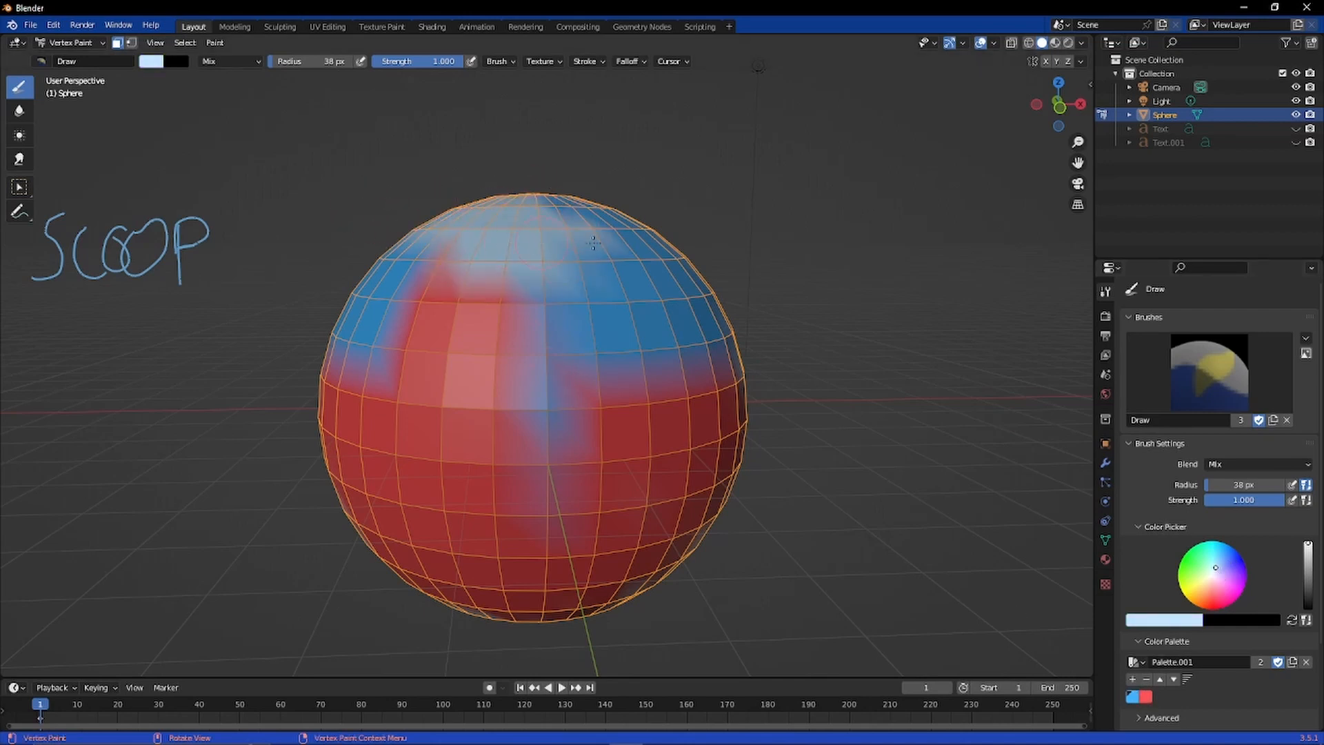
pyautogui.moveTo(594, 242)
pyautogui.mouseDown()
pyautogui.moveTo(624, 232)
pyautogui.moveTo(605, 192)
pyautogui.mouseUp()
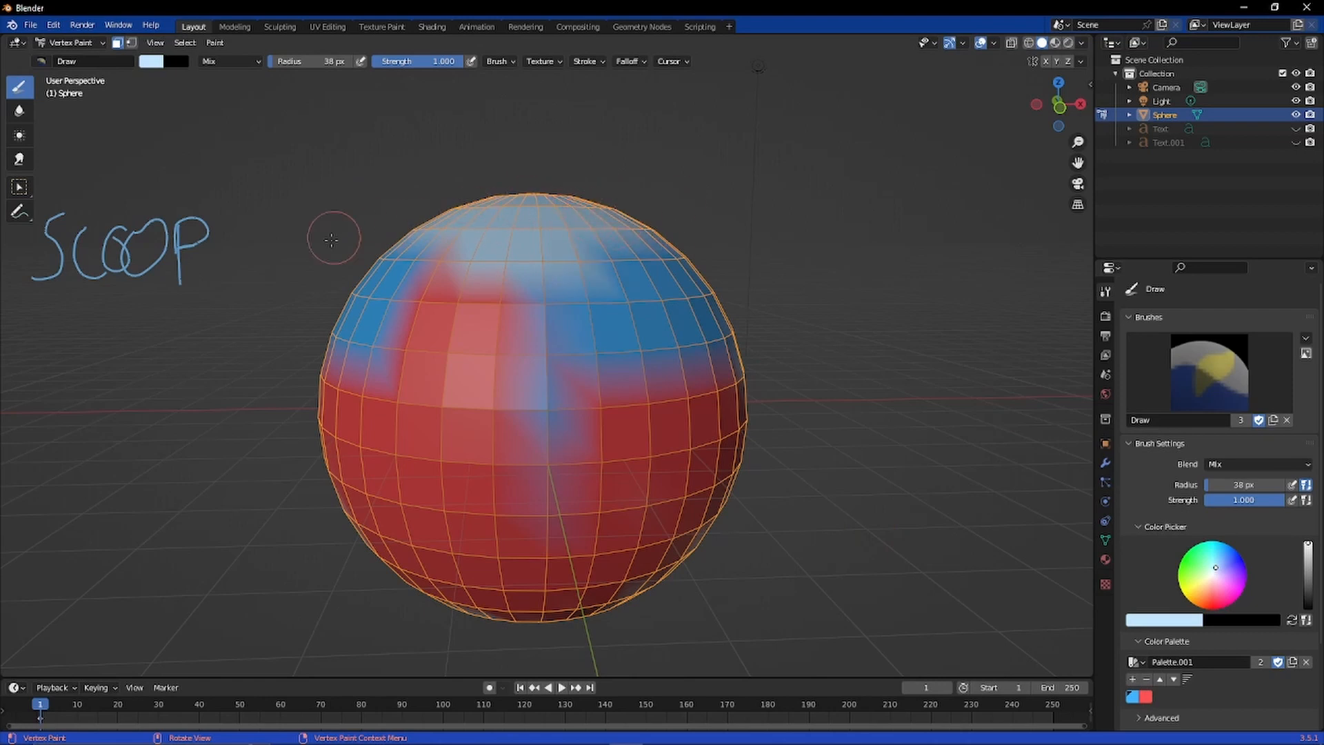
pyautogui.moveTo(332, 239)
pyautogui.mouseDown()
pyautogui.moveTo(559, 282)
pyautogui.moveTo(387, 304)
pyautogui.moveTo(629, 303)
pyautogui.moveTo(669, 335)
pyautogui.moveTo(306, 348)
pyautogui.moveTo(467, 355)
pyautogui.moveTo(618, 335)
pyautogui.mouseUp()
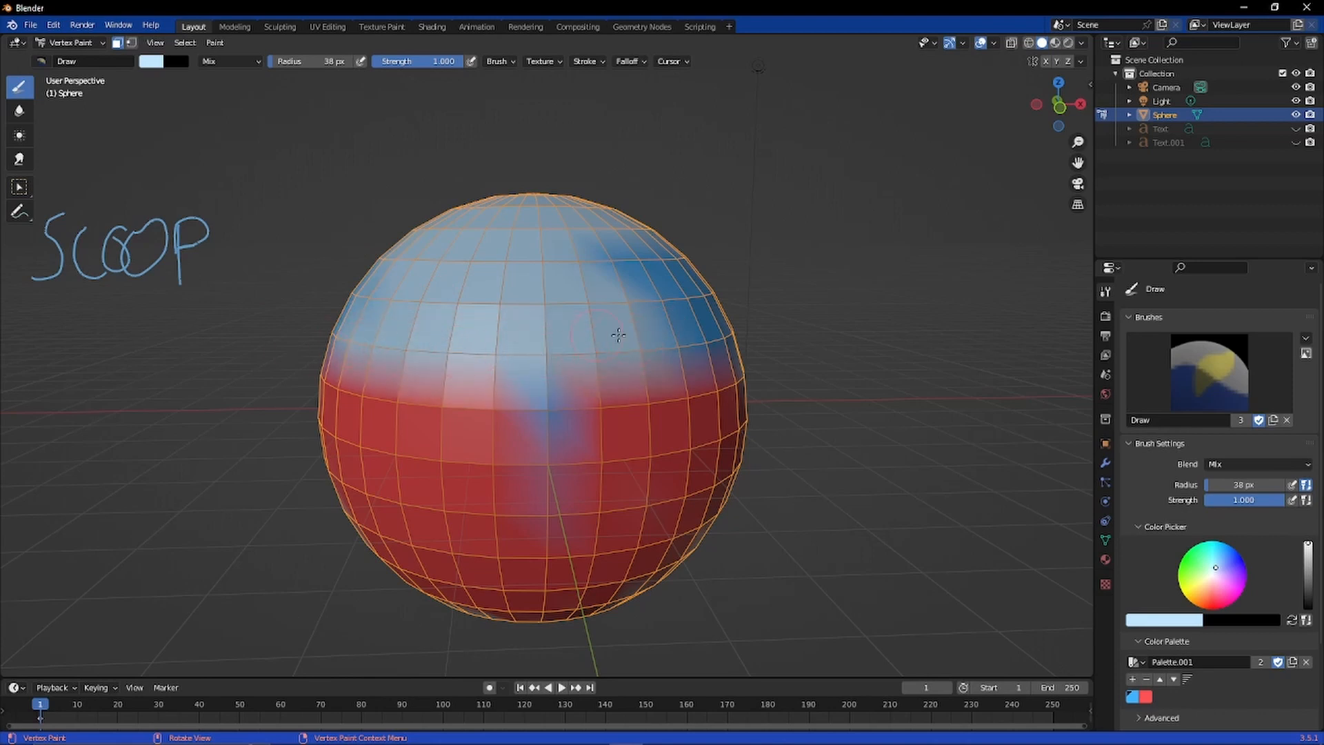
# Step: Recall the light blue palette swatch and paint the sphere's upper half with it, extending the blue to just below the middle
pyautogui.click(1135, 696)
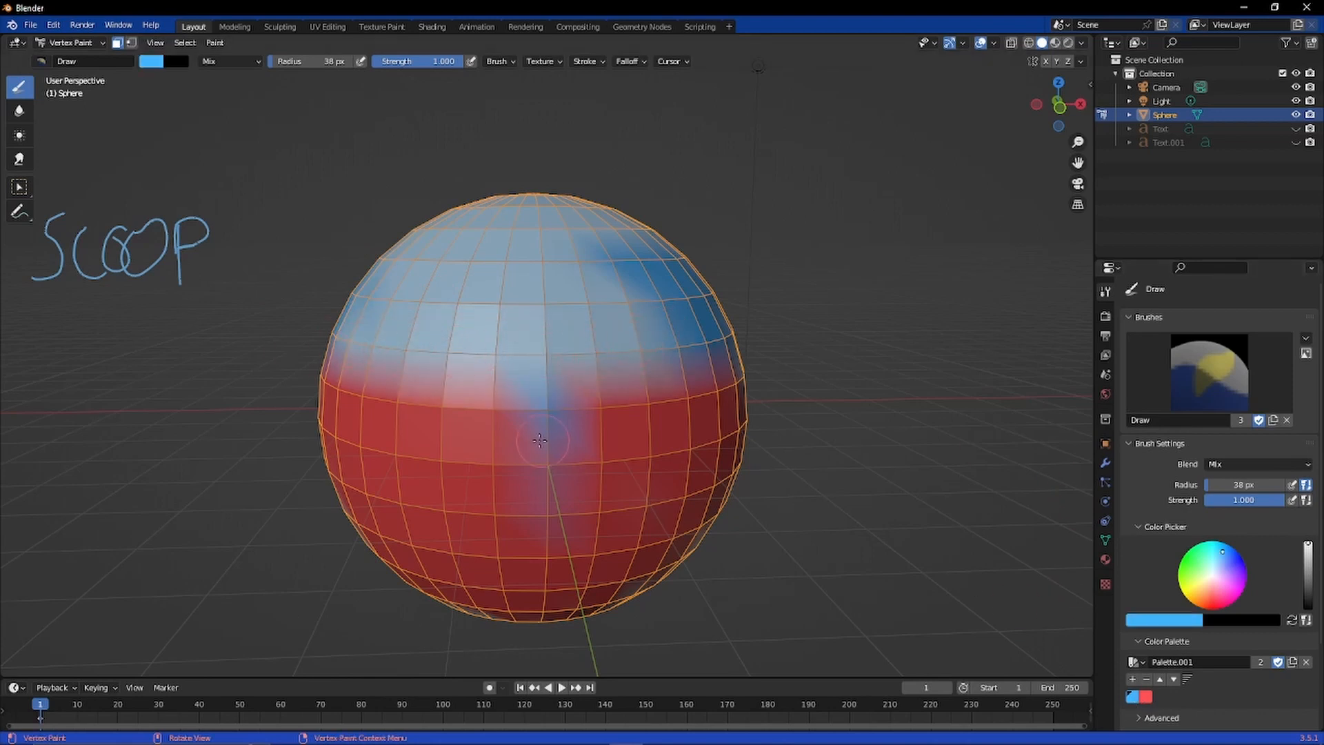
pyautogui.moveTo(416, 286)
pyautogui.mouseDown()
pyautogui.moveTo(468, 257)
pyautogui.moveTo(490, 191)
pyautogui.moveTo(331, 251)
pyautogui.moveTo(375, 192)
pyautogui.moveTo(660, 220)
pyautogui.mouseUp()
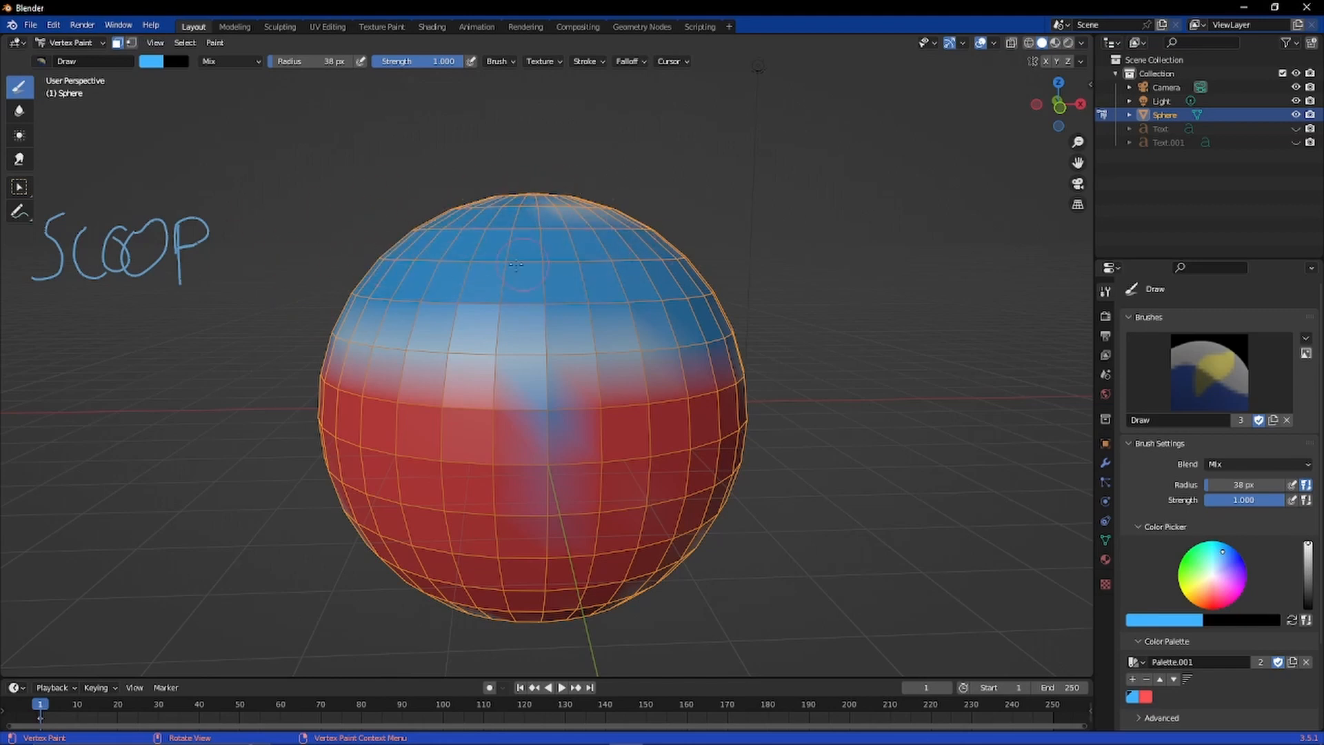
pyautogui.moveTo(598, 193); pyautogui.dragTo(368, 255)
pyautogui.moveTo(271, 320); pyautogui.dragTo(667, 347)
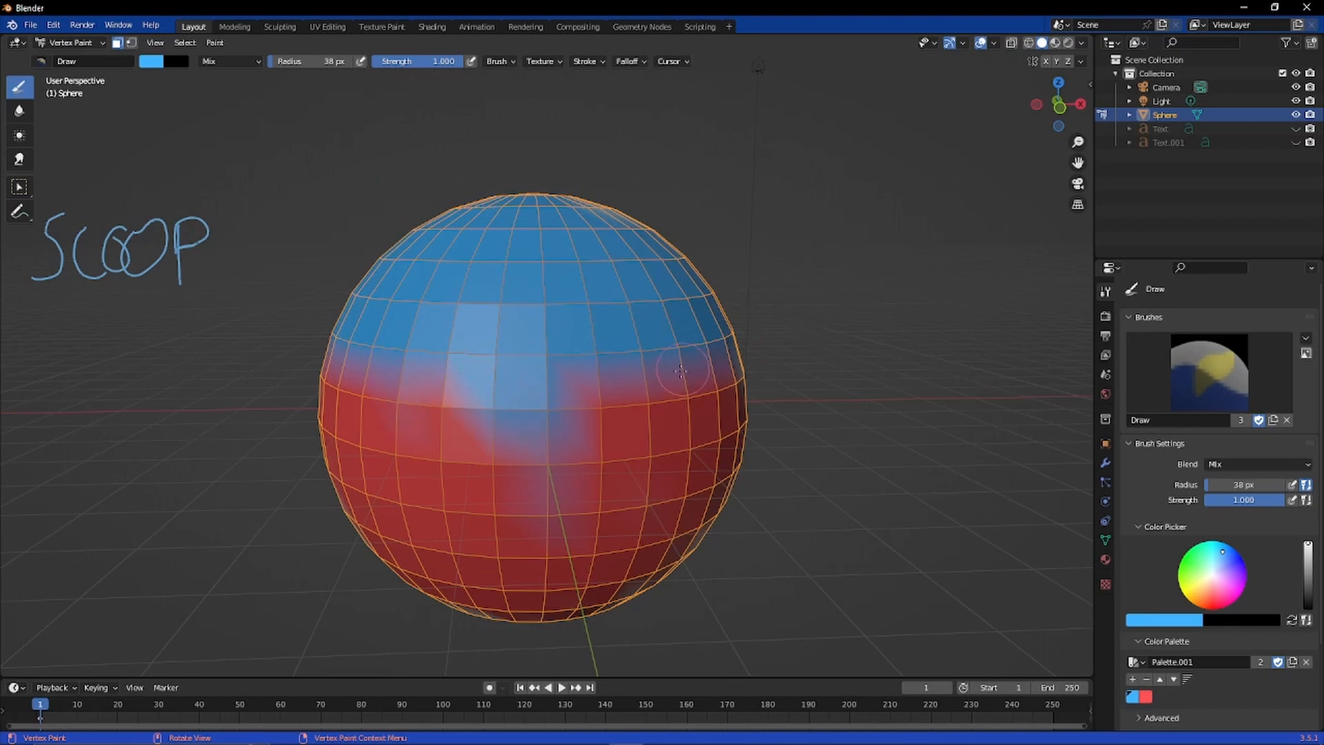
pyautogui.moveTo(731, 390)
pyautogui.mouseDown()
pyautogui.moveTo(336, 399)
pyautogui.moveTo(689, 444)
pyautogui.moveTo(717, 392)
pyautogui.mouseUp()
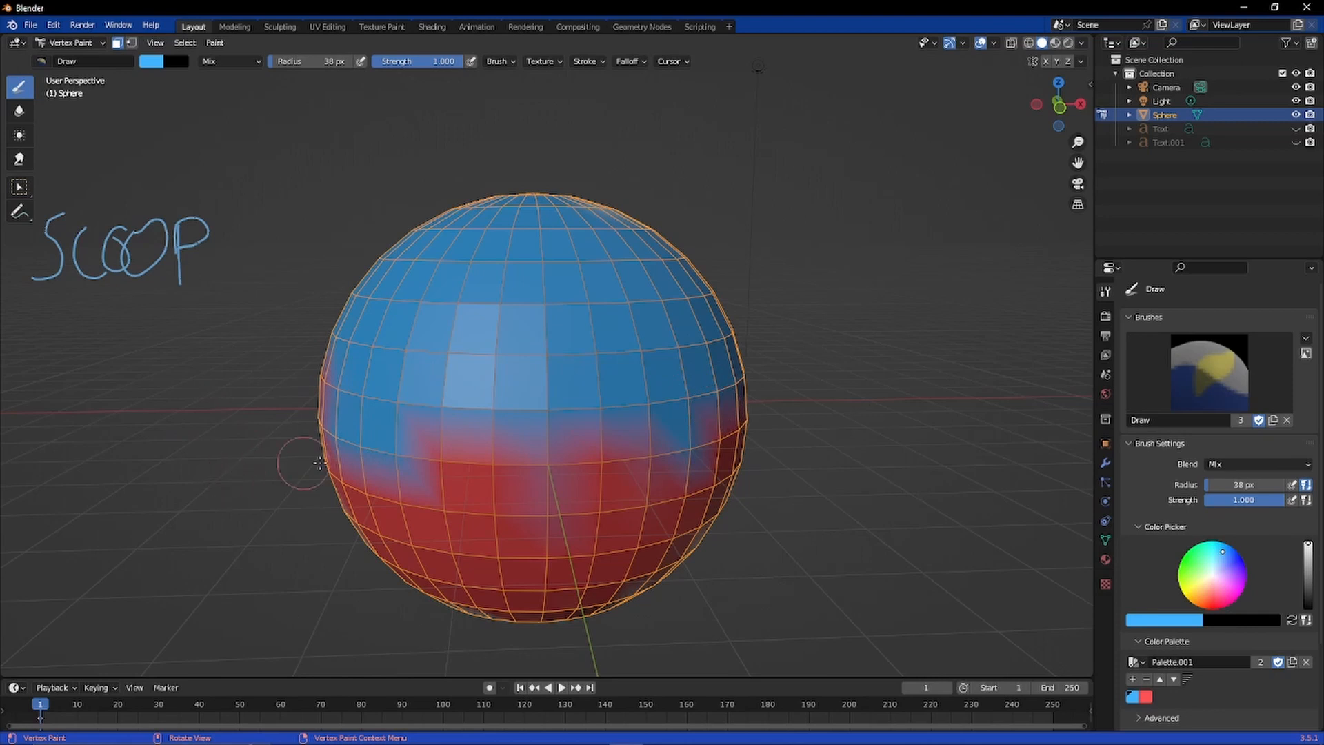
pyautogui.moveTo(302, 464); pyautogui.dragTo(767, 436)
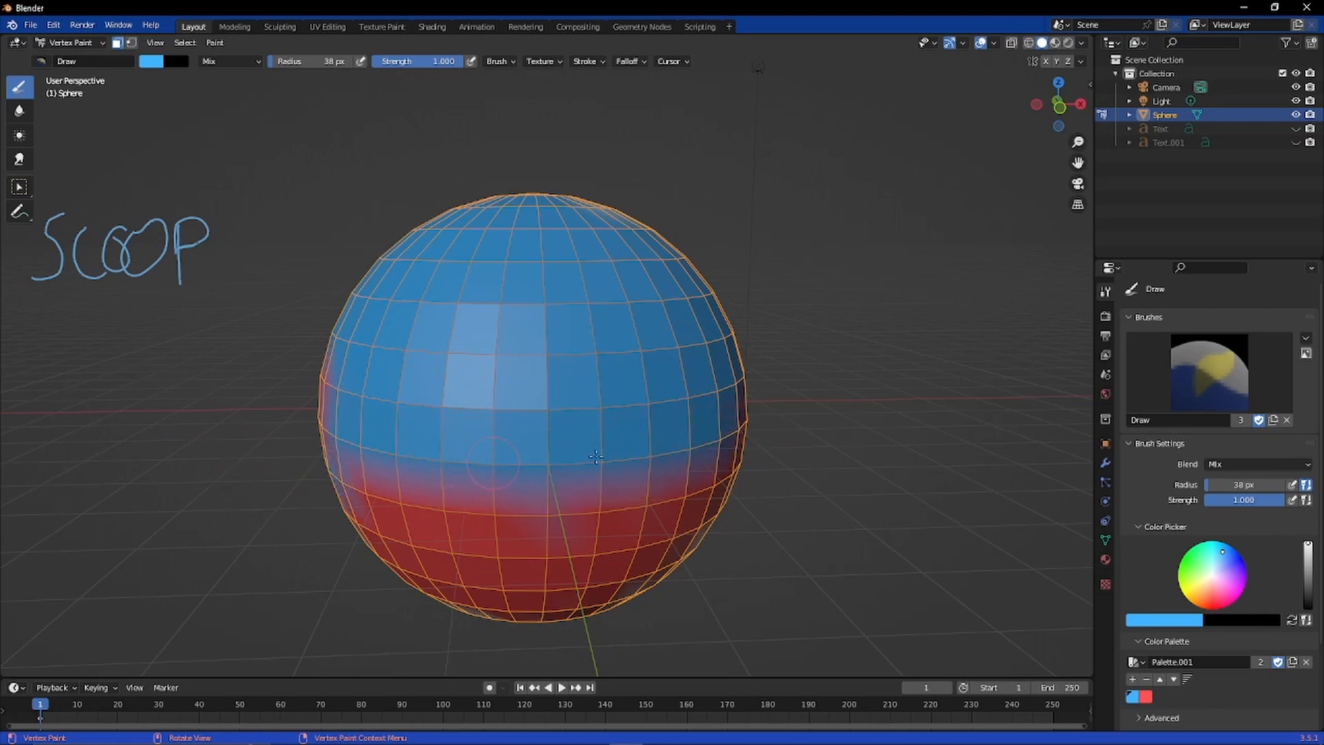
# Step: Toggle a block of six faces, two wide and three high, on the sphere's blue front out of the paint selection
pyautogui.moveTo(828, 403)
pyautogui.mouseDown(button='middle')
pyautogui.moveTo(736, 375)
pyautogui.moveTo(804, 391)
pyautogui.mouseUp(button='middle')
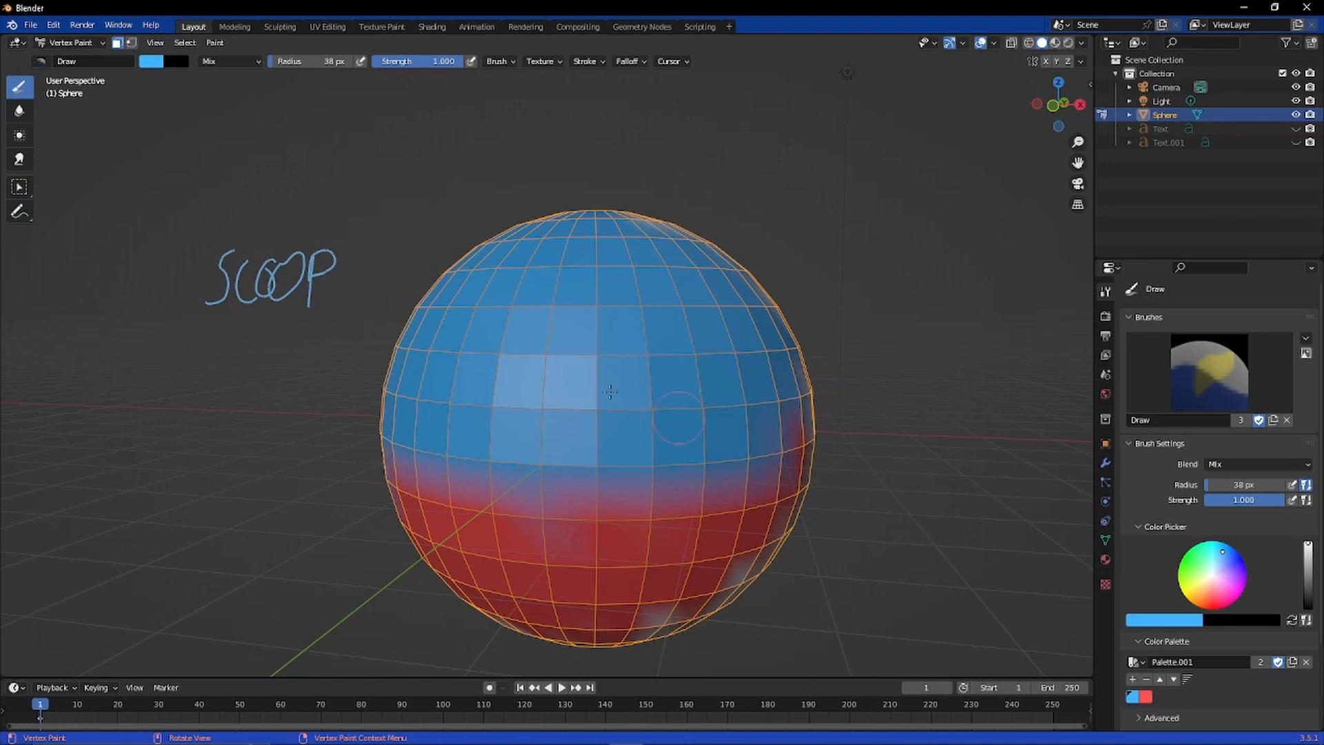
pyautogui.keyDown('shift'); pyautogui.click(536, 342); pyautogui.keyUp('shift')
pyautogui.keyDown('shift'); pyautogui.click(532, 384); pyautogui.keyUp('shift')
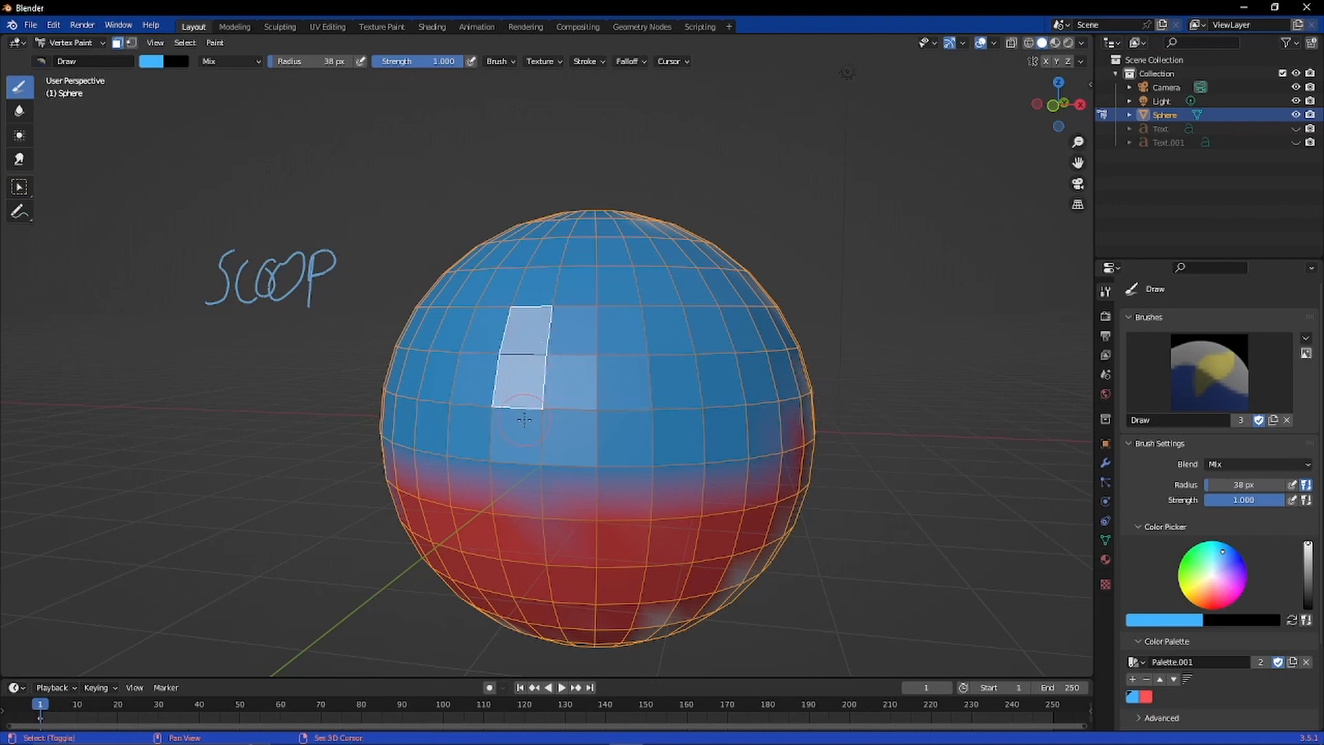
pyautogui.keyDown('shift'); pyautogui.click(520, 436); pyautogui.keyUp('shift')
pyautogui.keyDown('shift'); pyautogui.click(569, 436); pyautogui.keyUp('shift')
pyautogui.keyDown('shift'); pyautogui.click(569, 384); pyautogui.keyUp('shift')
pyautogui.keyDown('shift'); pyautogui.click(566, 334); pyautogui.keyUp('shift')
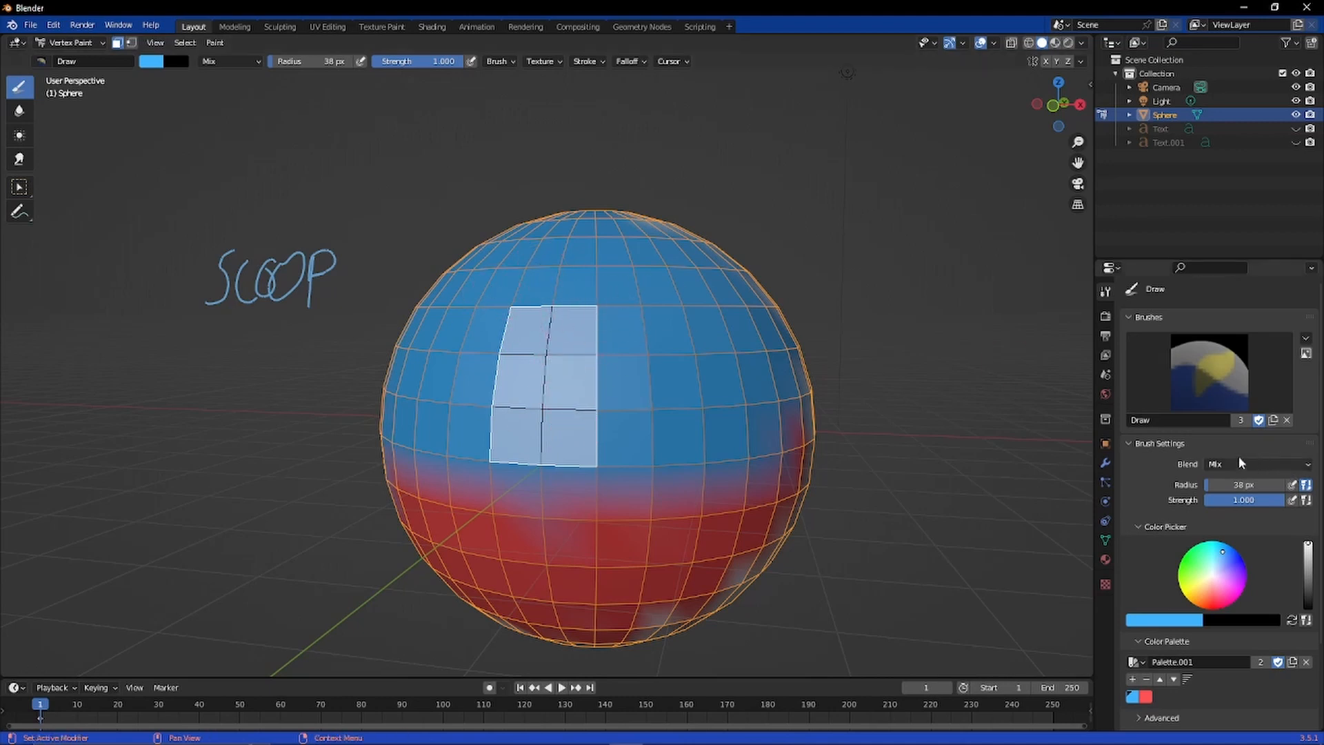
# Step: Recall the red palette swatch and paint the visible side of the sphere with it, stroking across the masked six-face block as well
pyautogui.click(1216, 601)
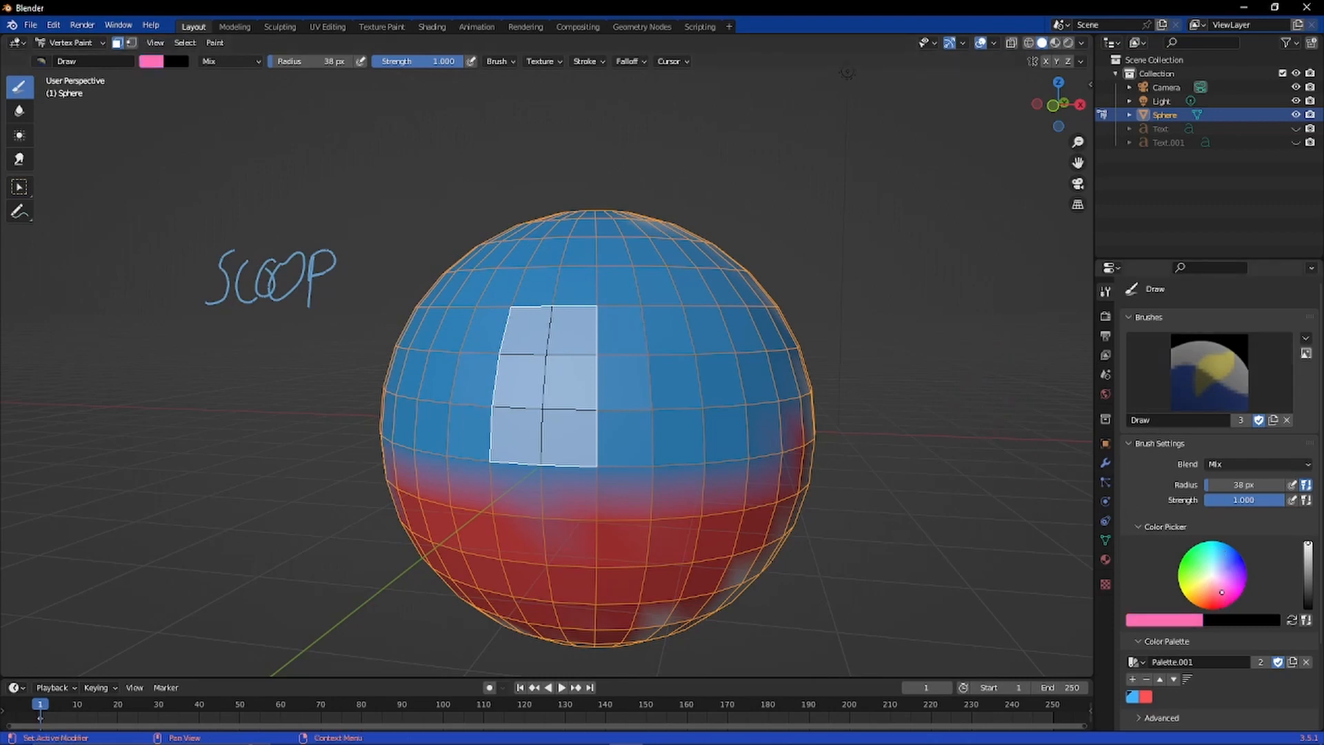
pyautogui.click(1147, 693)
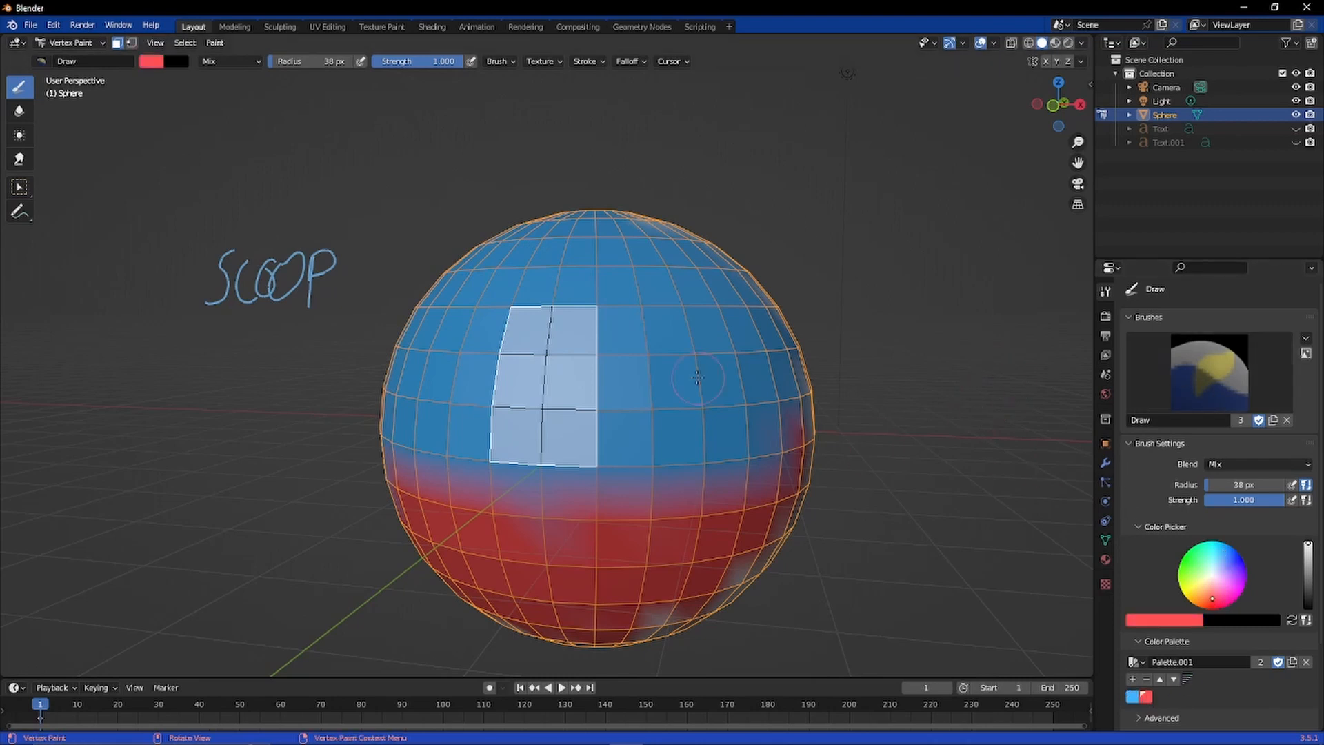
pyautogui.moveTo(509, 302)
pyautogui.mouseDown()
pyautogui.moveTo(697, 331)
pyautogui.moveTo(621, 464)
pyautogui.mouseUp()
pyautogui.moveTo(782, 413)
pyautogui.mouseDown()
pyautogui.moveTo(334, 449)
pyautogui.moveTo(509, 372)
pyautogui.moveTo(423, 418)
pyautogui.moveTo(355, 384)
pyautogui.moveTo(427, 317)
pyautogui.moveTo(646, 179)
pyautogui.moveTo(573, 176)
pyautogui.moveTo(667, 305)
pyautogui.moveTo(673, 243)
pyautogui.moveTo(522, 358)
pyautogui.moveTo(419, 392)
pyautogui.mouseUp()
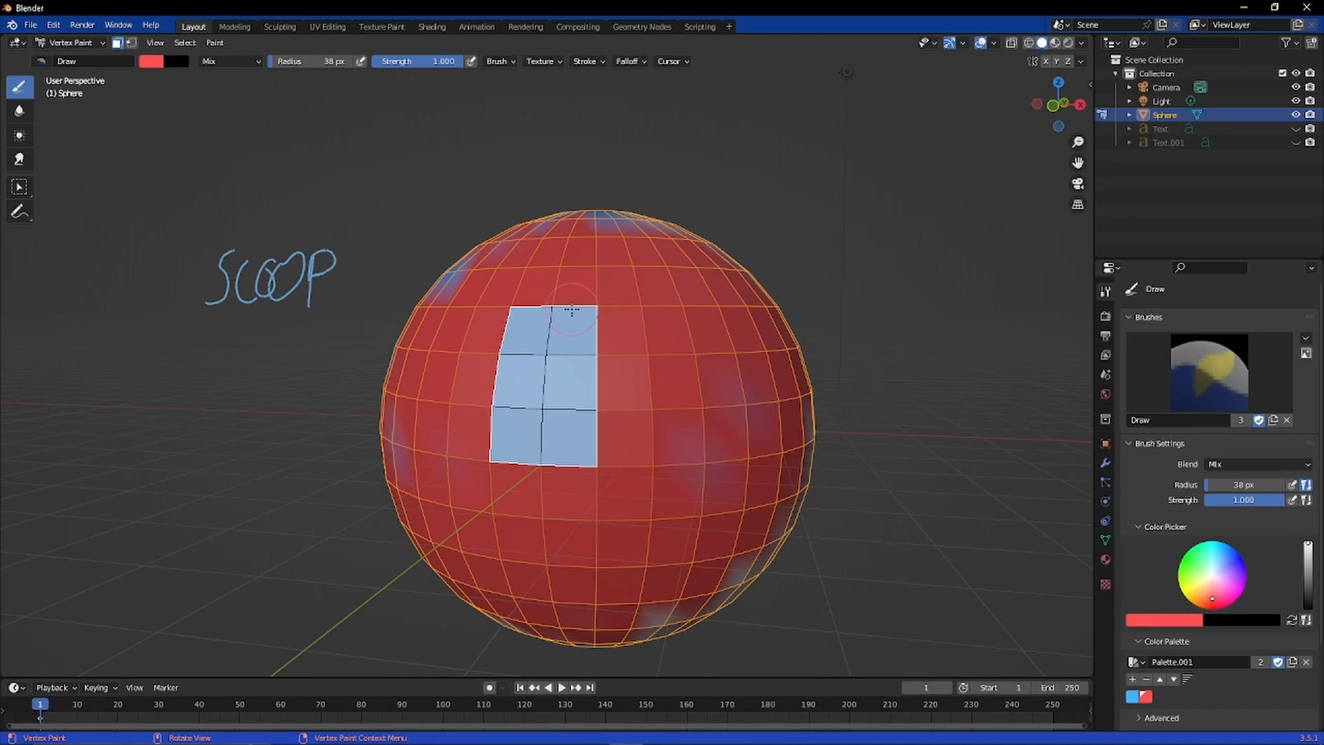
pyautogui.moveTo(564, 436)
pyautogui.mouseDown()
pyautogui.moveTo(526, 437)
pyautogui.moveTo(569, 381)
pyautogui.moveTo(524, 393)
pyautogui.moveTo(545, 351)
pyautogui.moveTo(576, 330)
pyautogui.mouseUp()
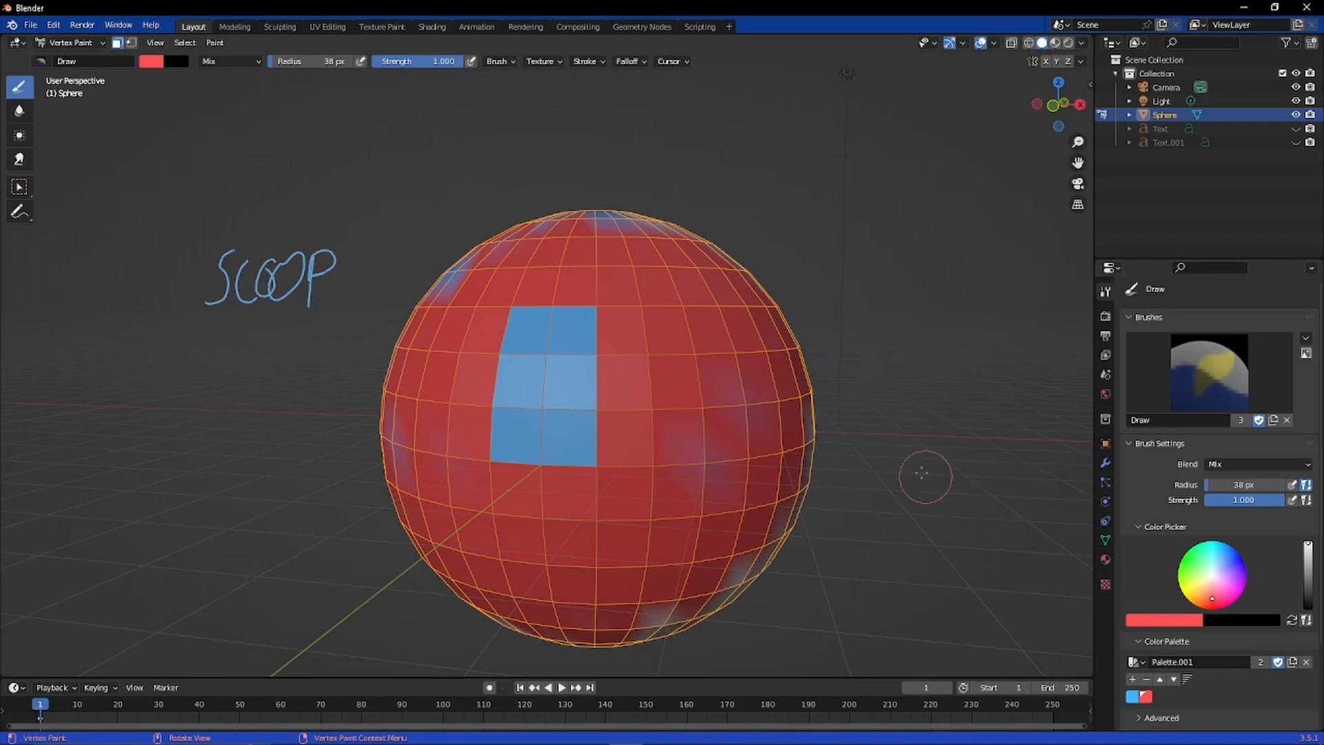
pyautogui.moveTo(925, 473)
pyautogui.mouseDown(button='middle')
pyautogui.moveTo(781, 508)
pyautogui.moveTo(970, 508)
pyautogui.moveTo(927, 470)
pyautogui.mouseUp(button='middle')
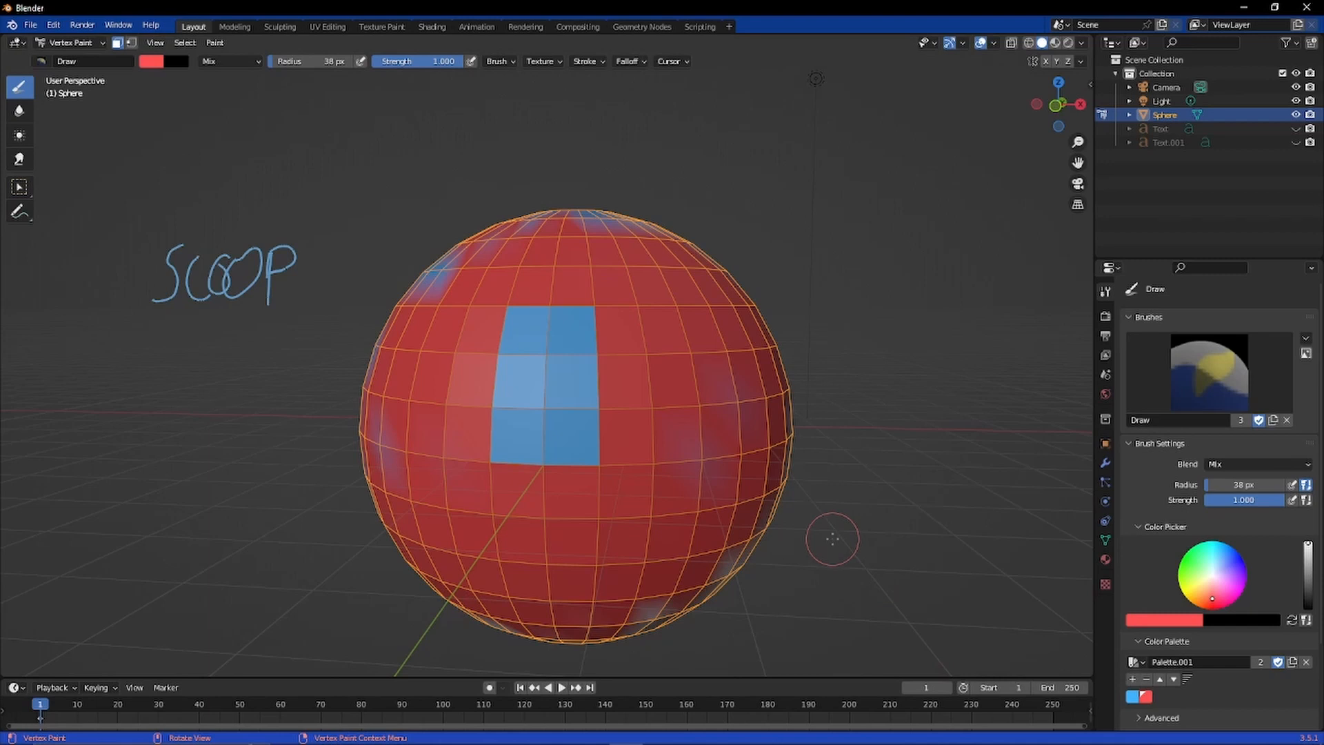
# Step: View the sphere in Object Mode with Material Preview and Rendered shading, then return to Solid shading and Vertex Paint mode
pyautogui.hotkey('ctrl', 'Tab')
pyautogui.click(720, 538)
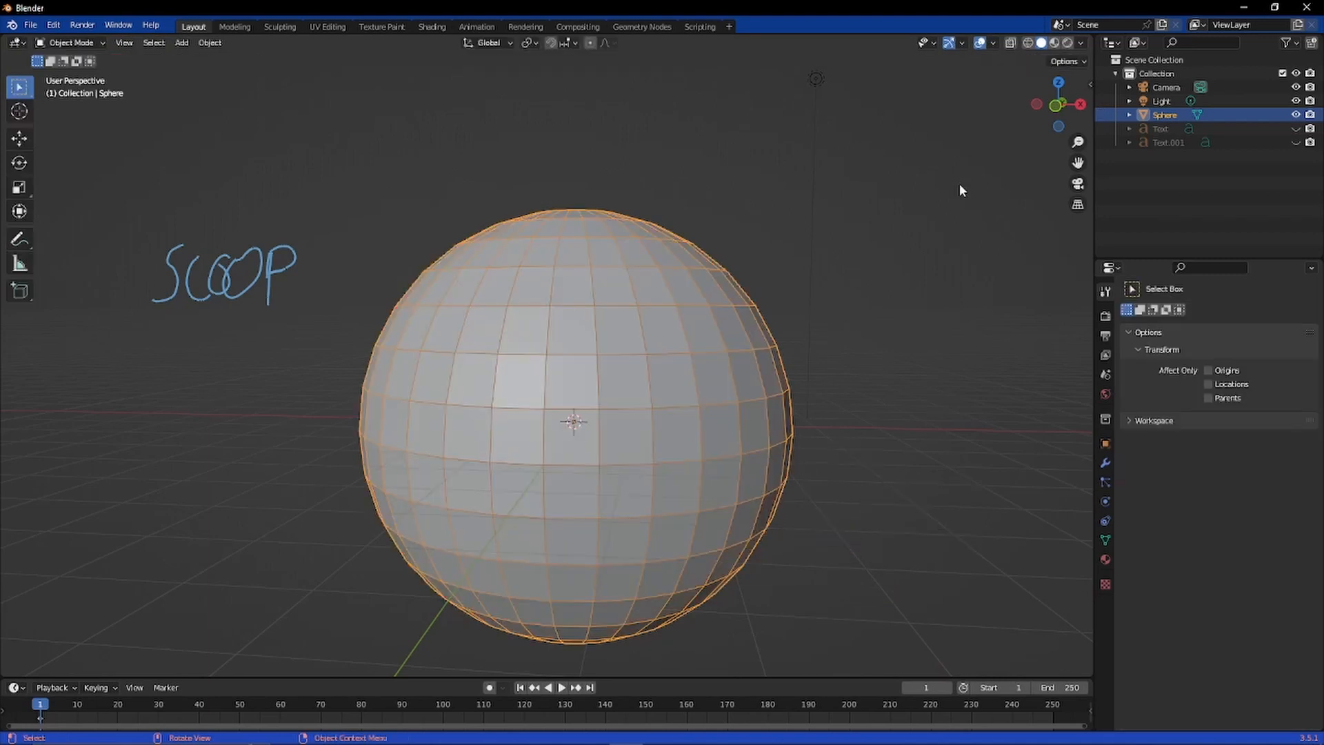
pyautogui.click(1055, 43)
pyautogui.click(1068, 43)
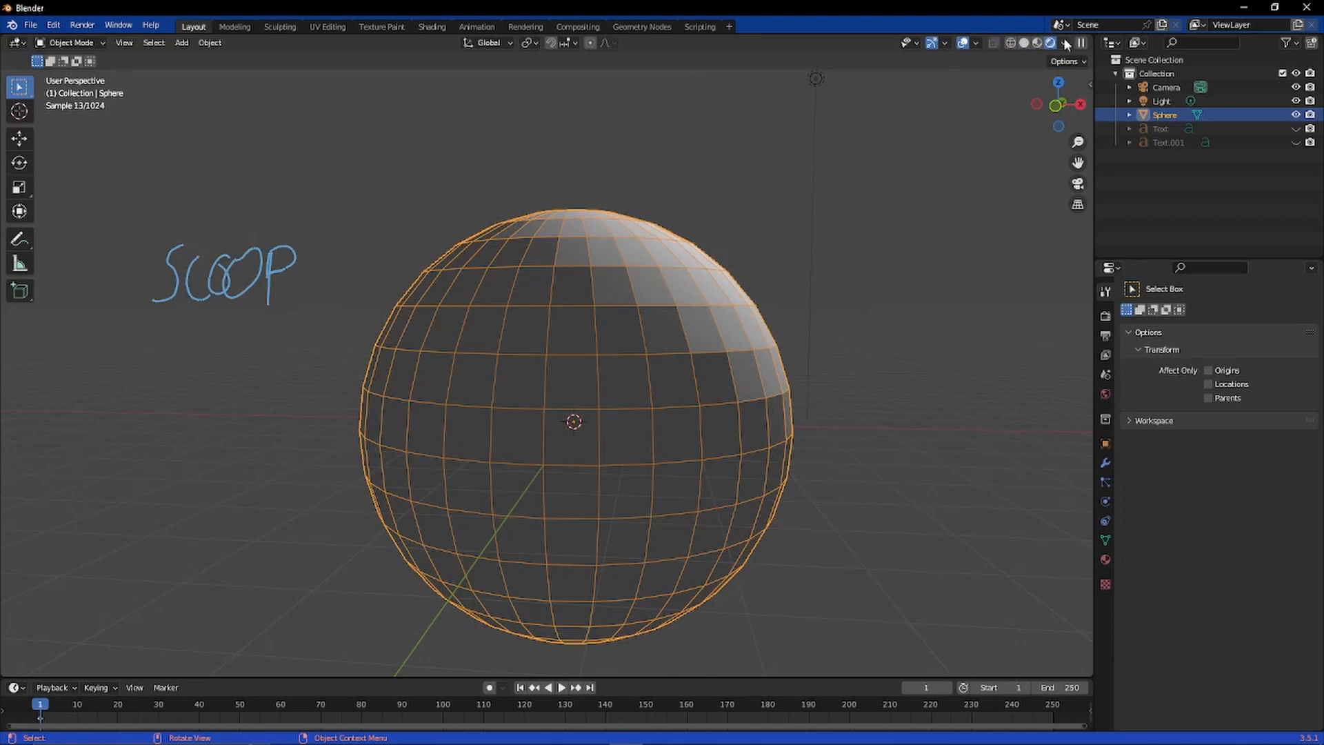
pyautogui.click(1024, 44)
pyautogui.hotkey('ctrl', 'Tab')
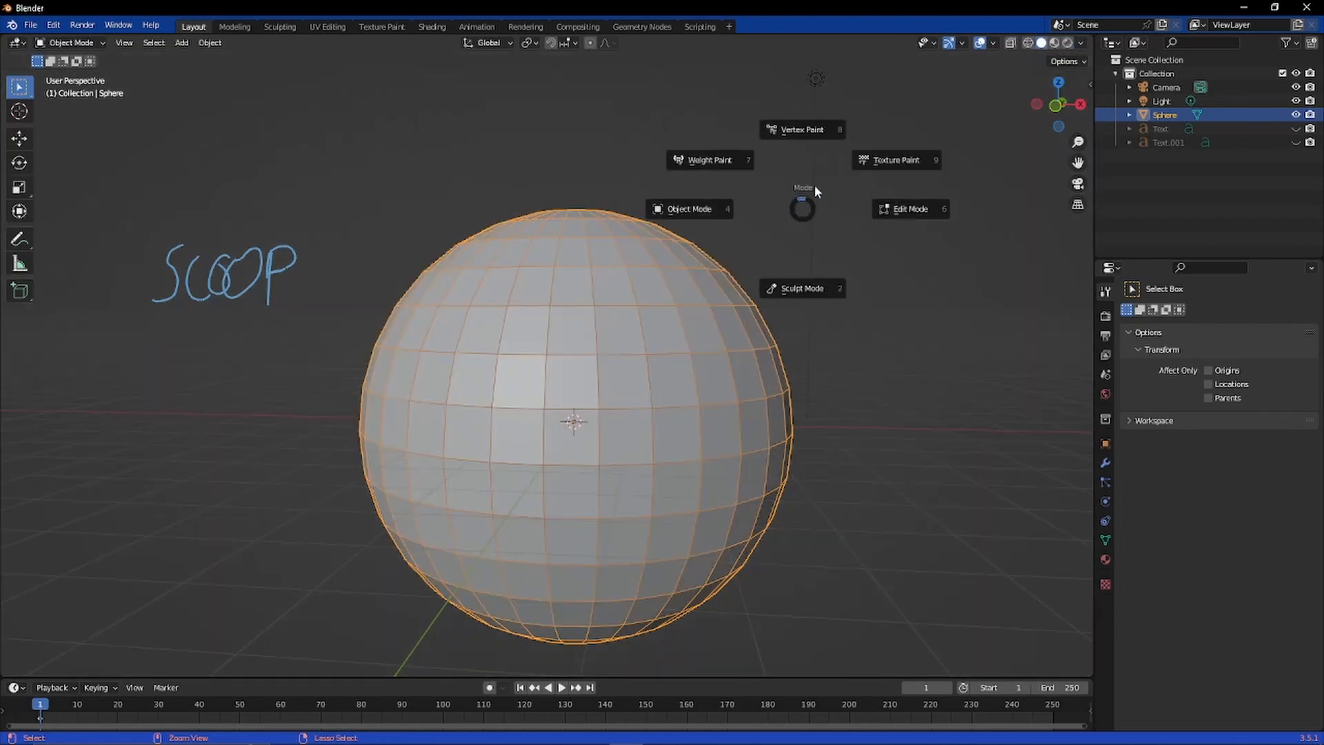
pyautogui.click(794, 131)
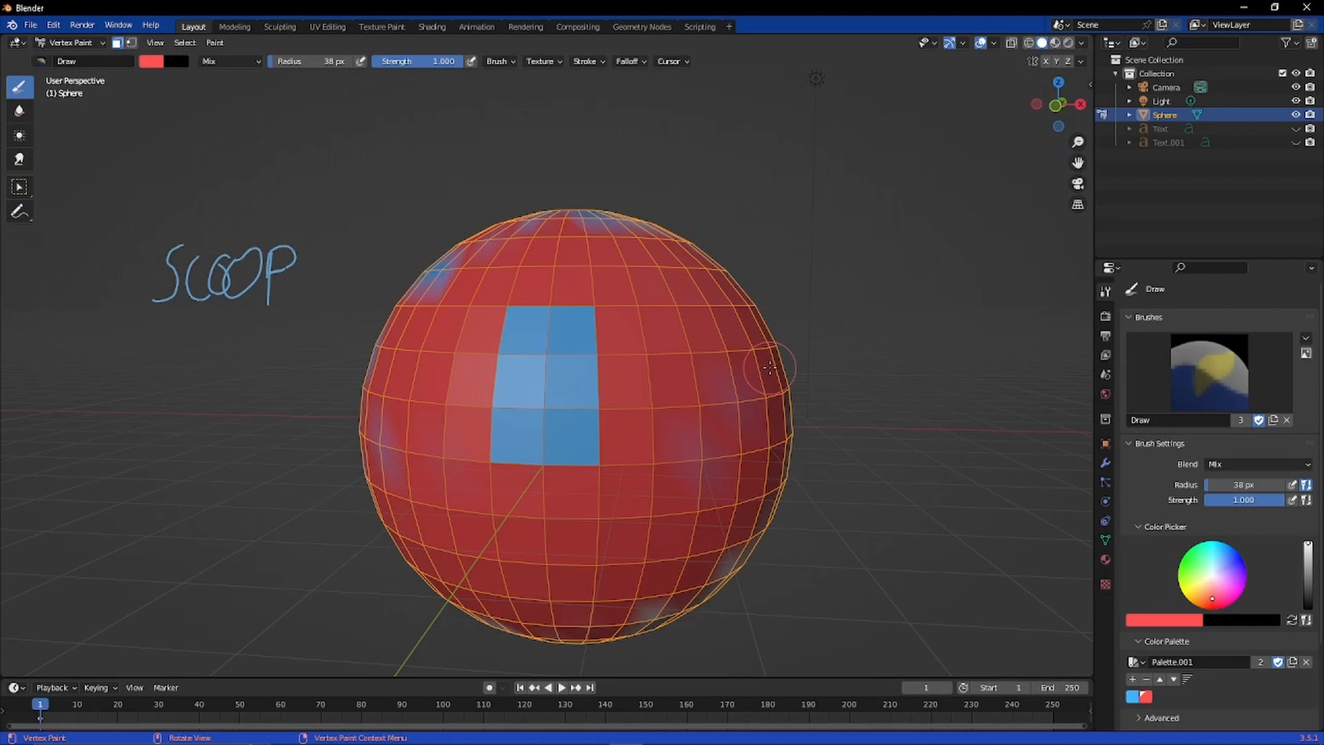
# Step: Switch the sphere to Object Mode and create a new material for it
pyautogui.hotkey('ctrl', 'Tab')
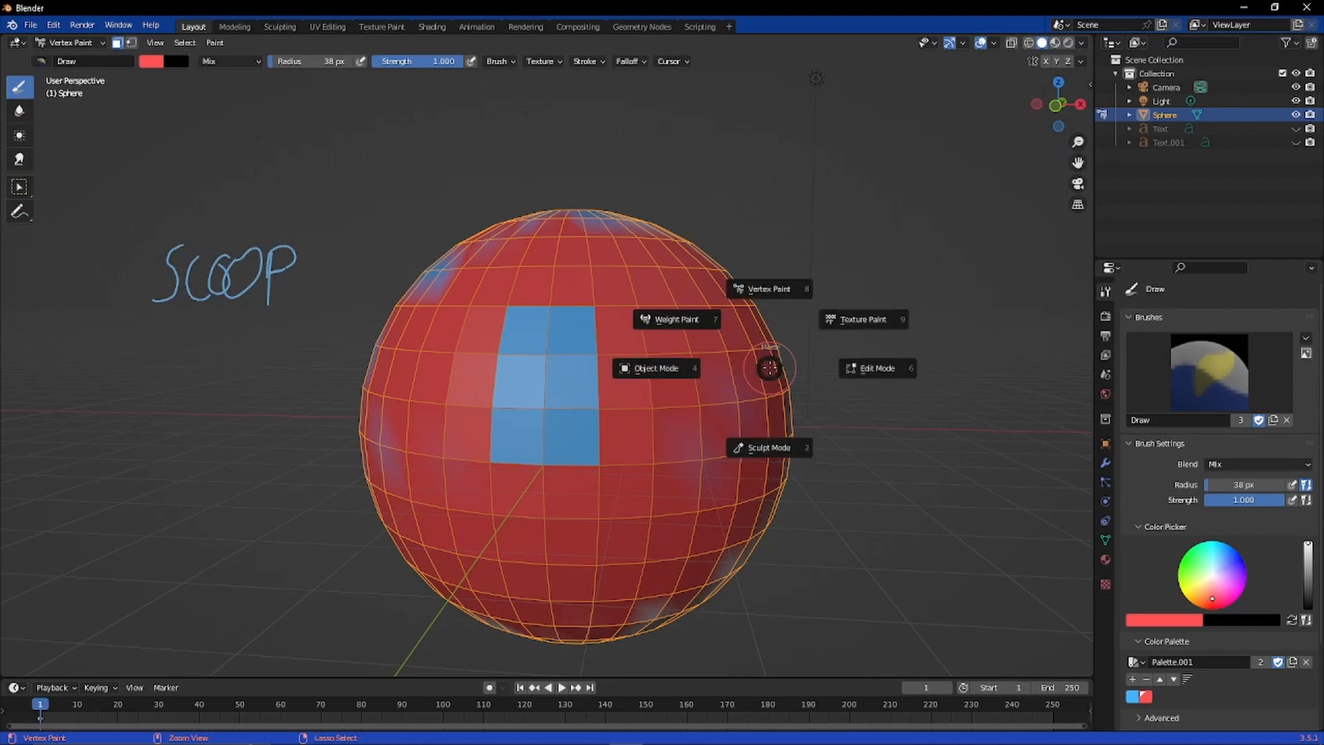
pyautogui.click(724, 369)
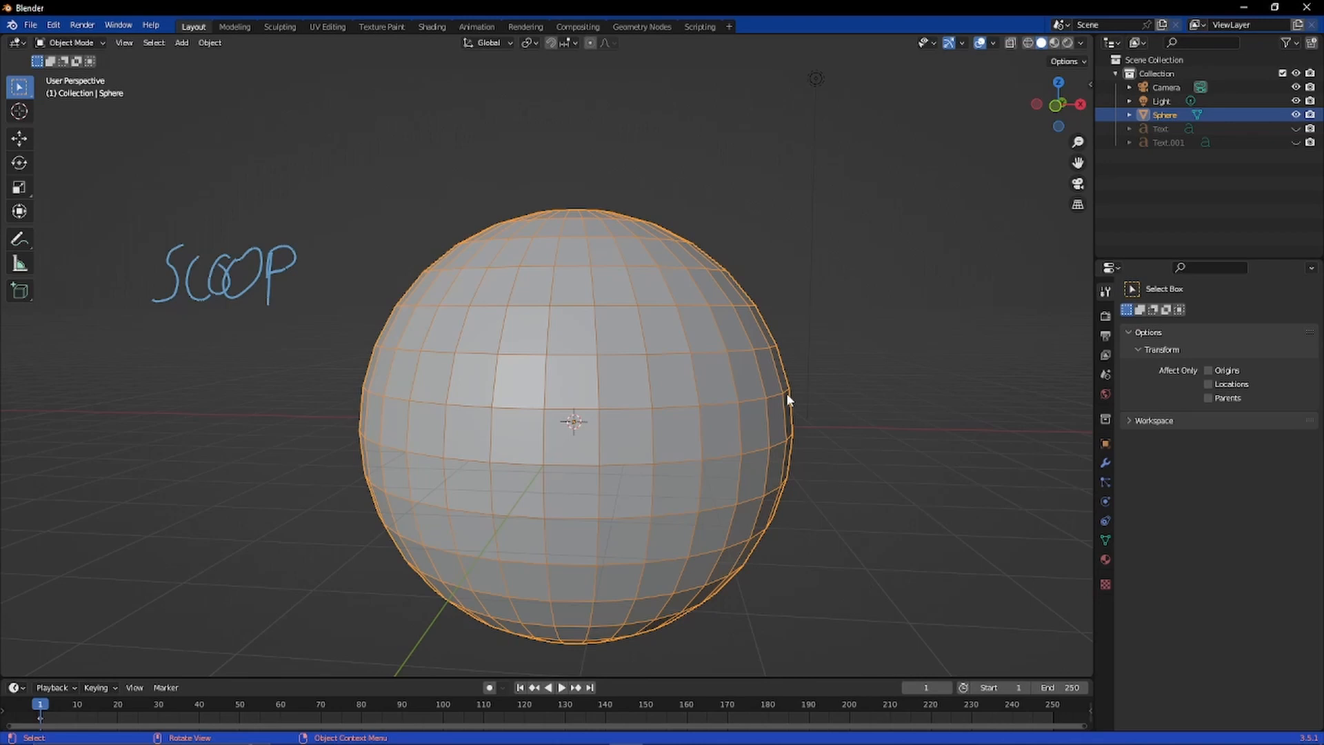
pyautogui.click(1107, 560)
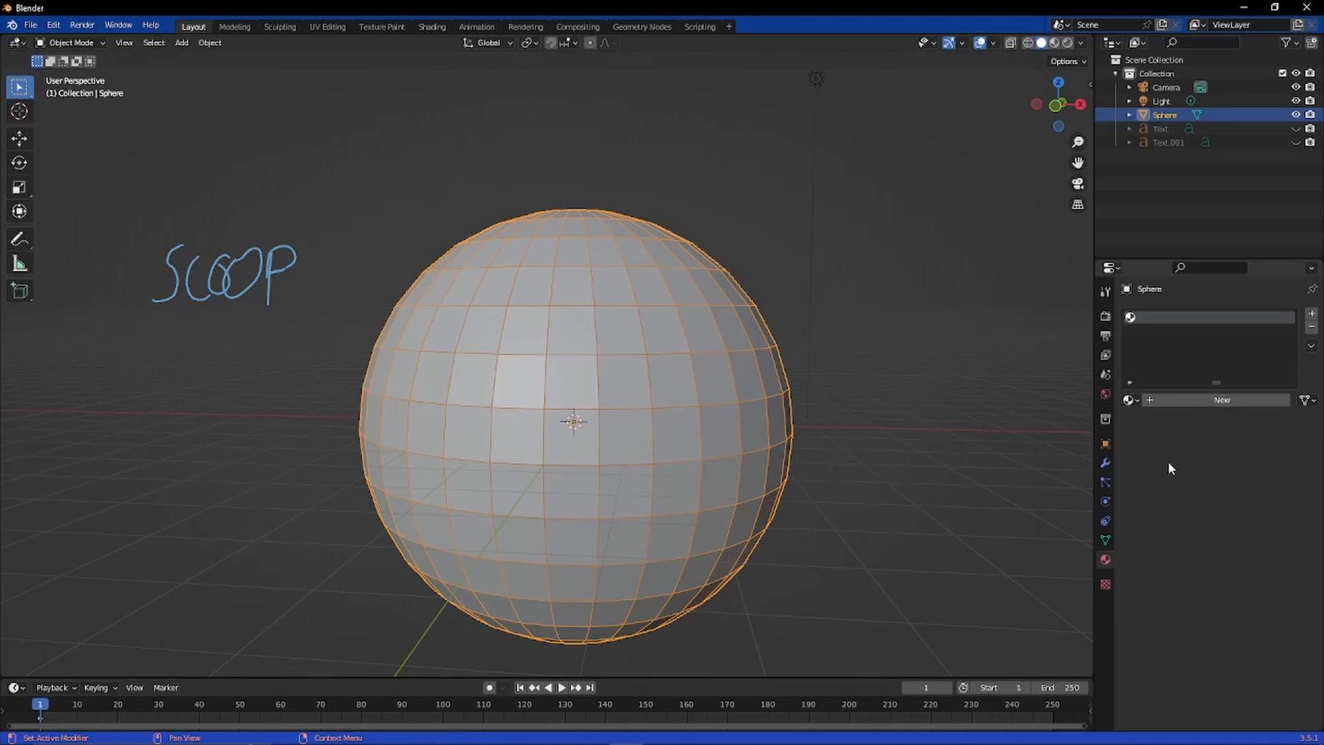
pyautogui.click(1161, 403)
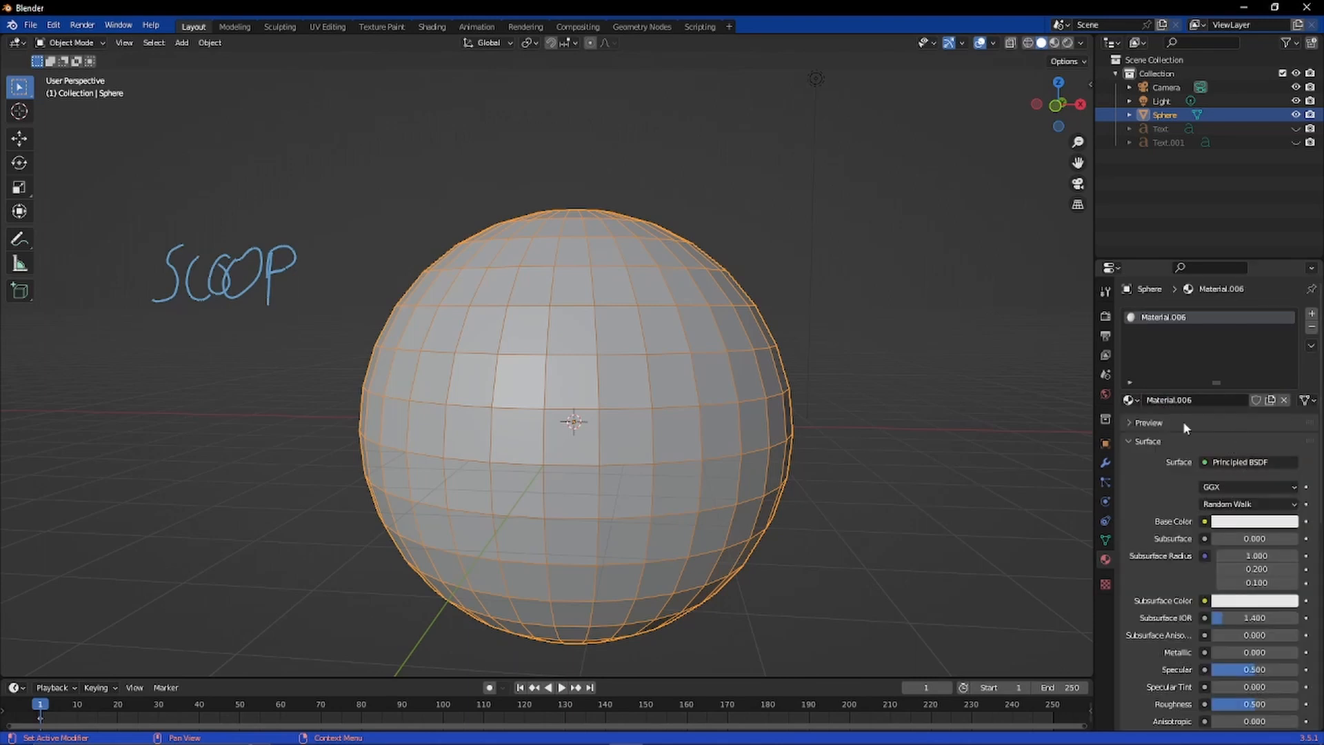
# Step: Examine the new material's Principled BSDF surface settings and its preview
pyautogui.scroll(-4, 1266, 531)
pyautogui.scroll(-10, 1263, 533)
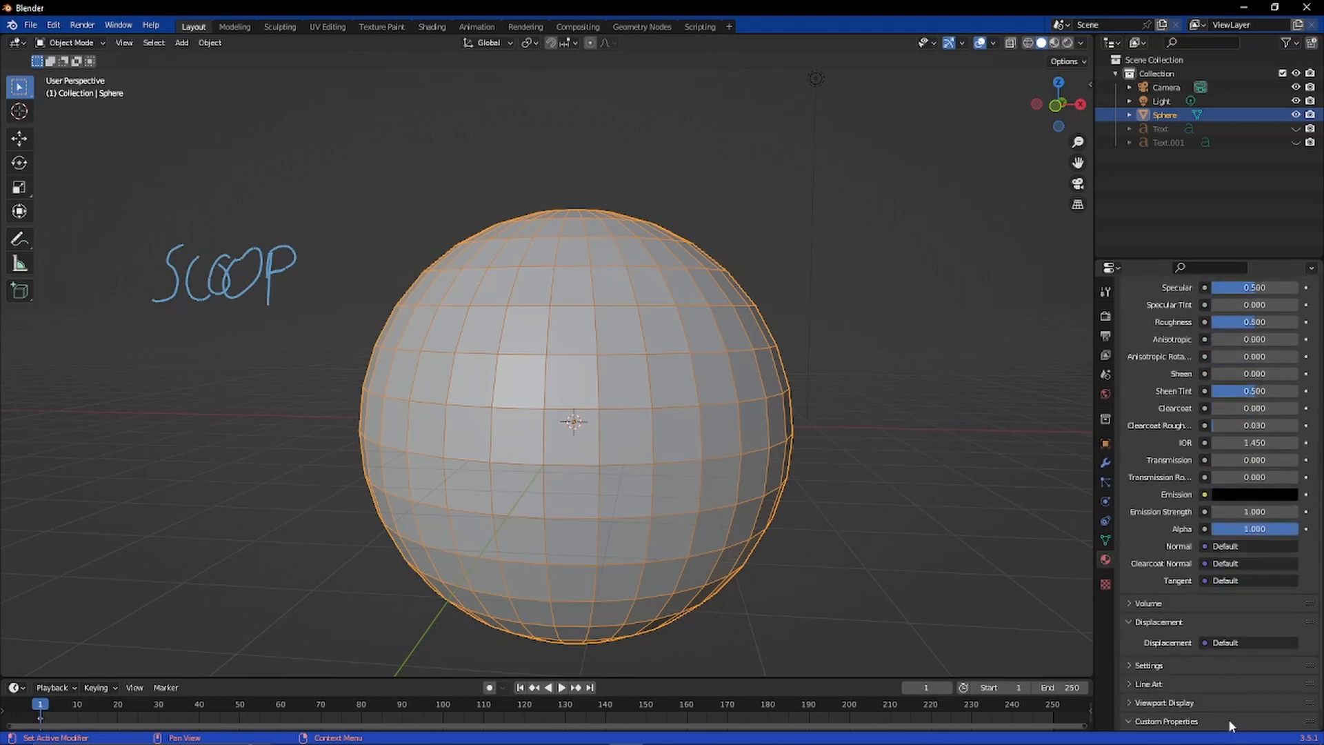
pyautogui.scroll(-1, 1228, 719)
pyautogui.scroll(12, 1207, 652)
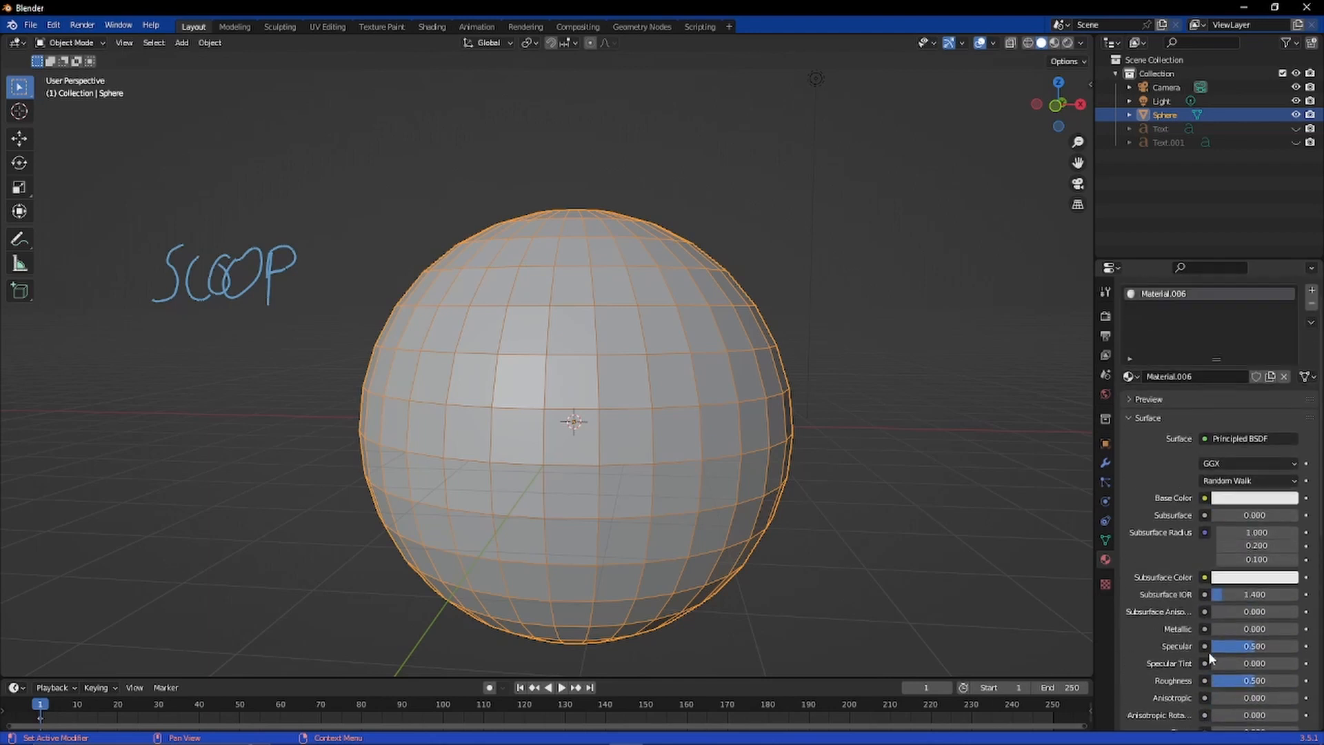
pyautogui.click(1248, 439)
pyautogui.click(1175, 399)
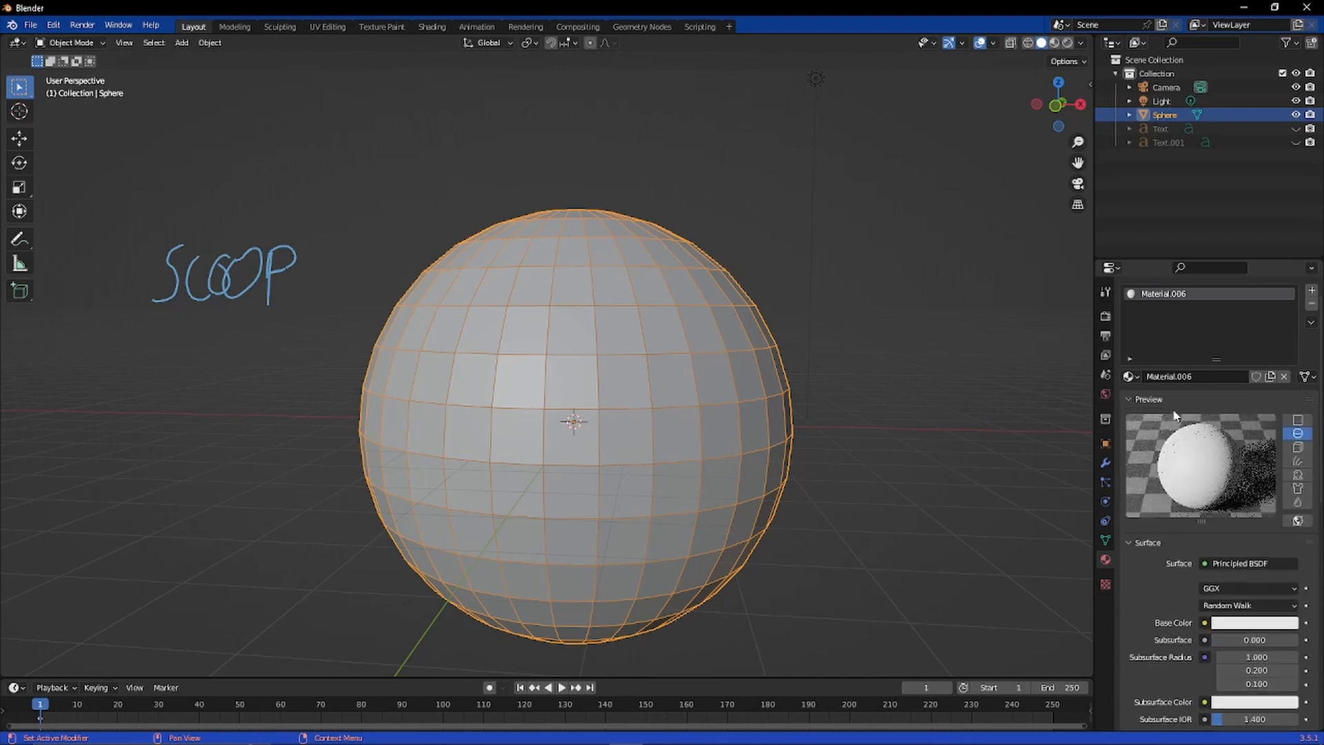
pyautogui.click(1245, 400)
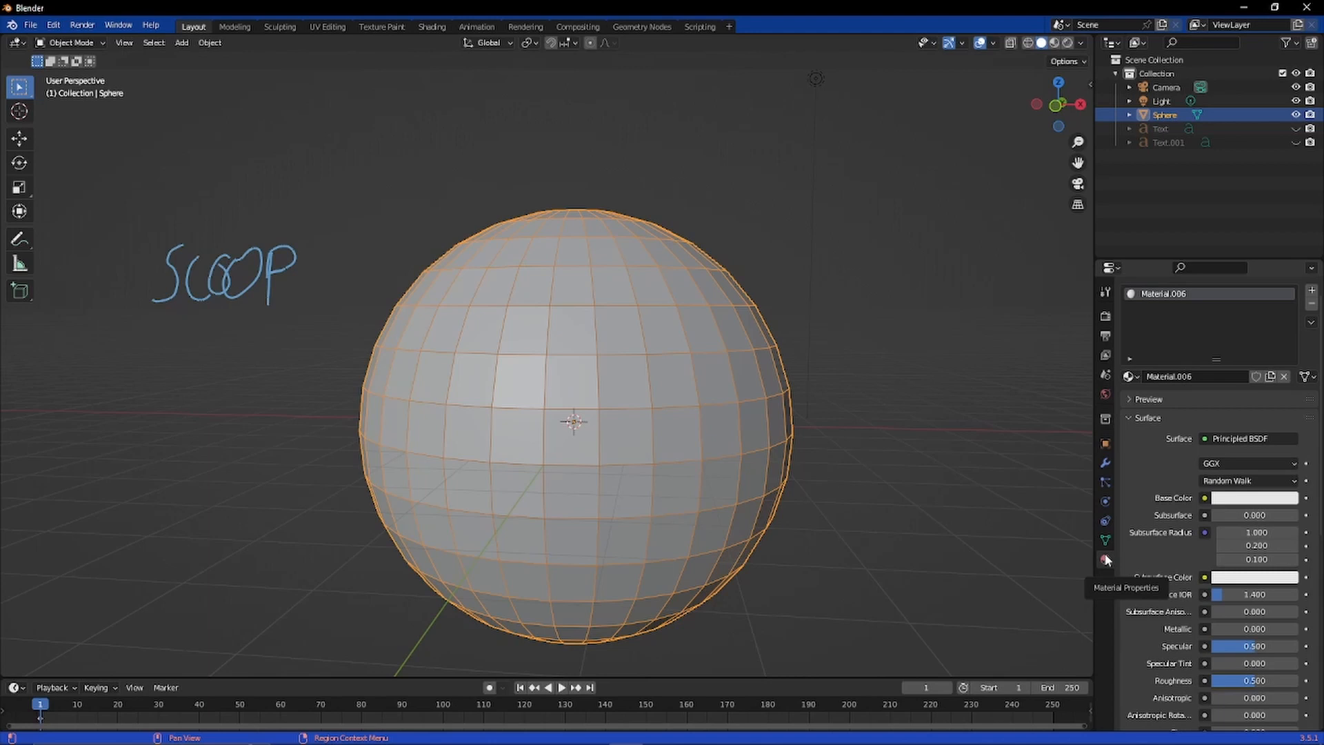
pyautogui.click(1106, 560)
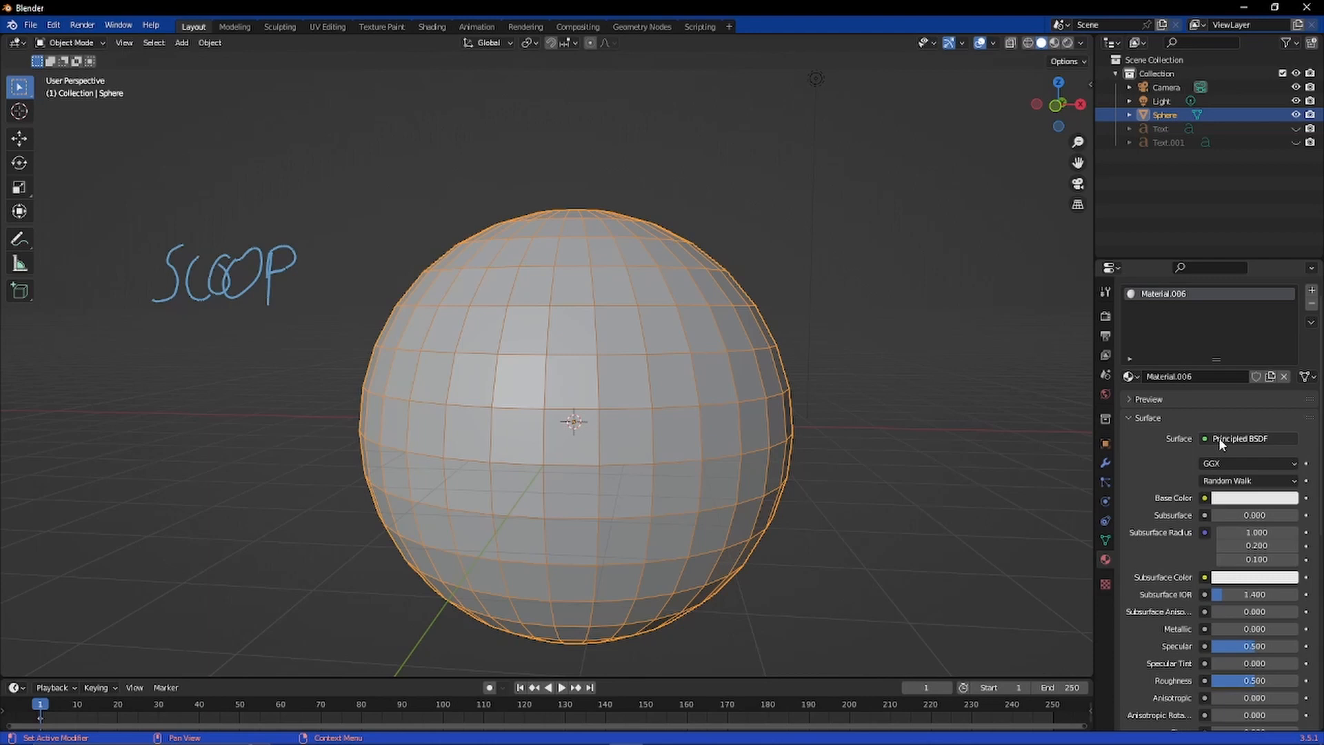
pyautogui.scroll(-1, 1178, 471)
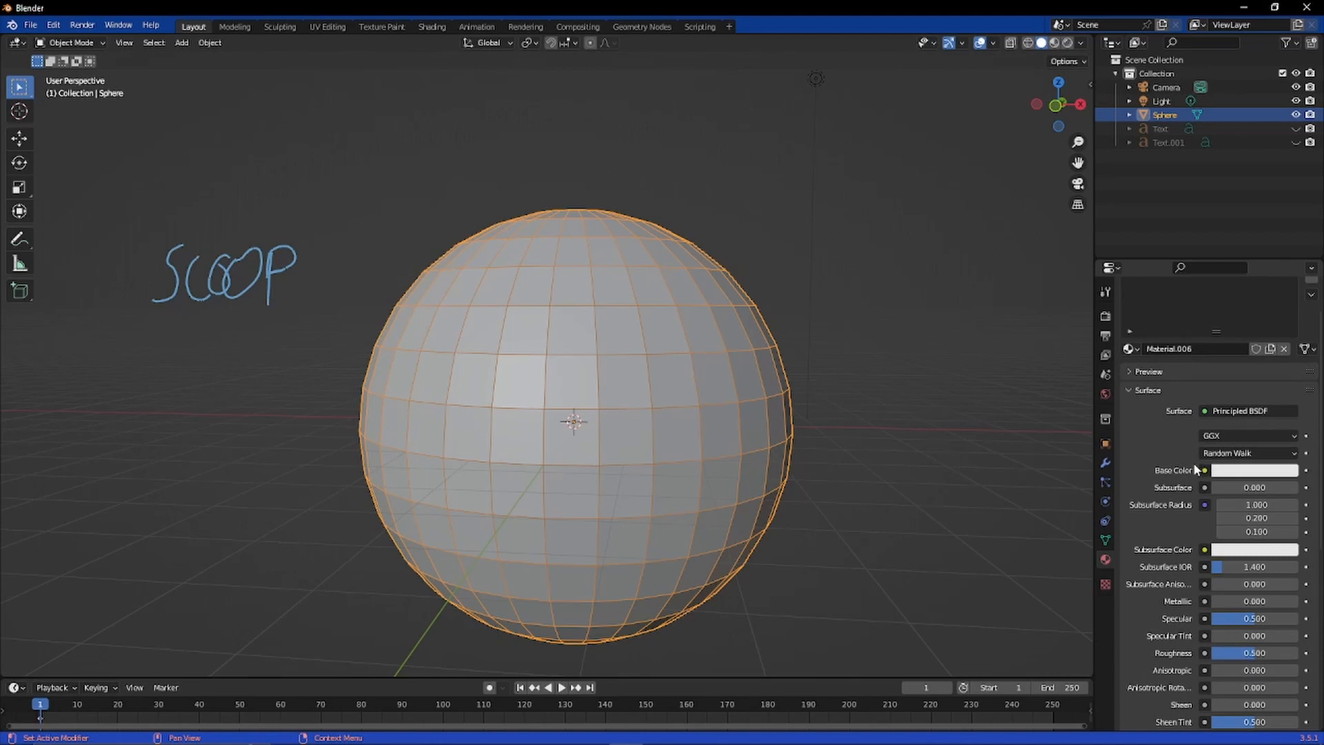
pyautogui.click(1215, 412)
pyautogui.scroll(-4, 1206, 462)
pyautogui.scroll(1, 1204, 442)
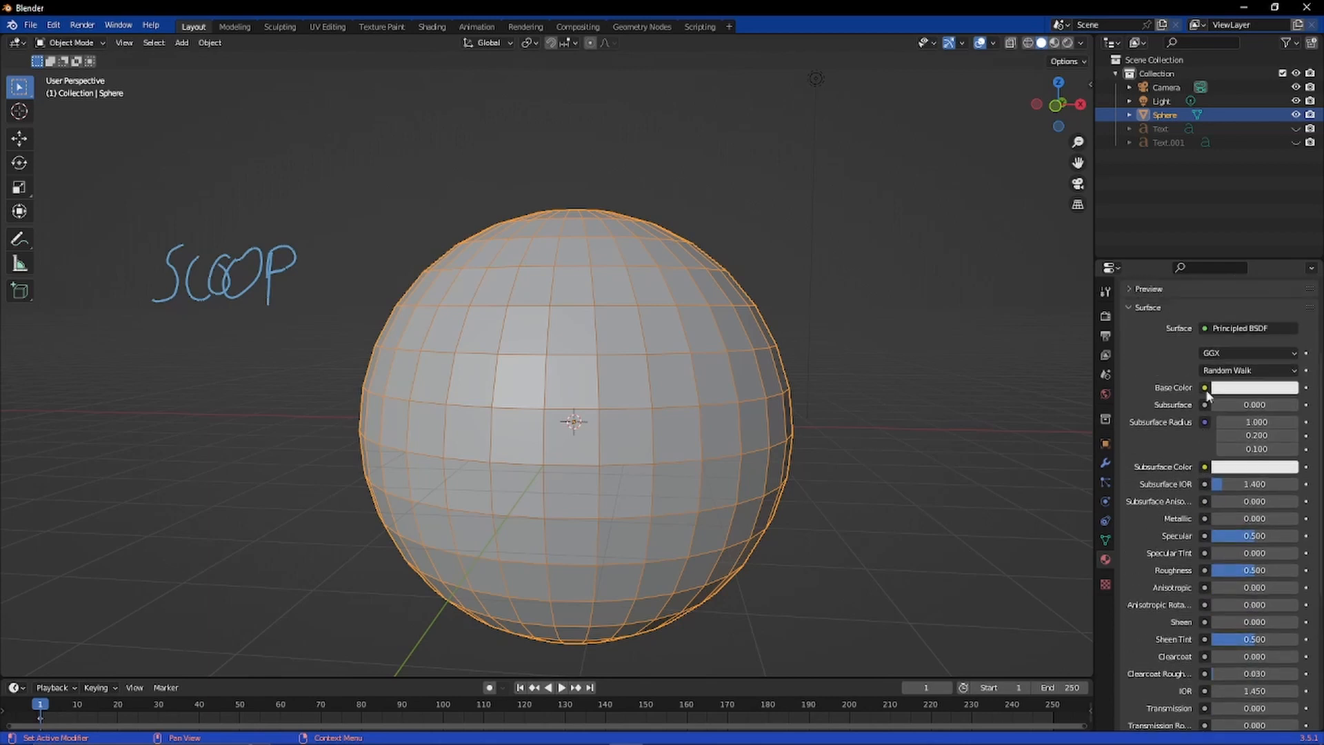
# Step: Drive the material's Base Color with a Color Attribute input
pyautogui.click(1205, 387)
pyautogui.scroll(1, 1210, 372)
pyautogui.scroll(1, 1208, 385)
pyautogui.click(1245, 425)
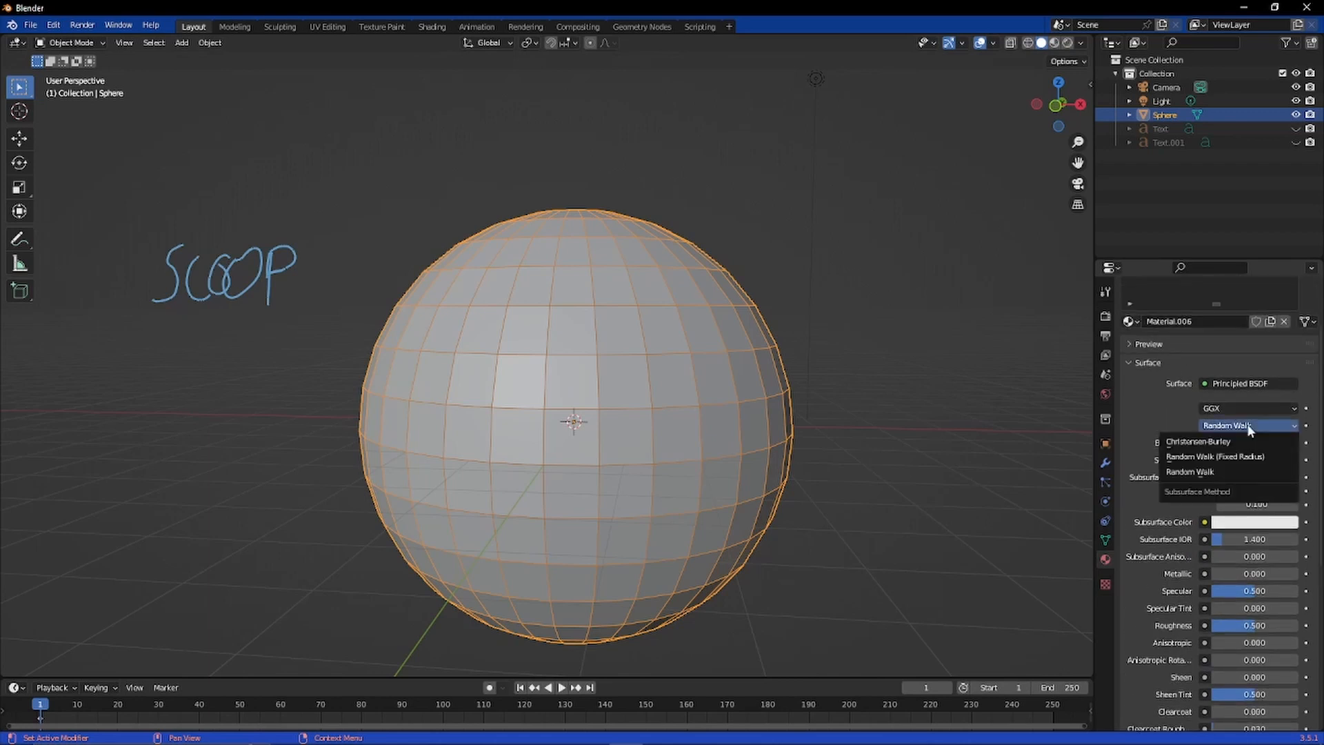
pyautogui.click(1250, 410)
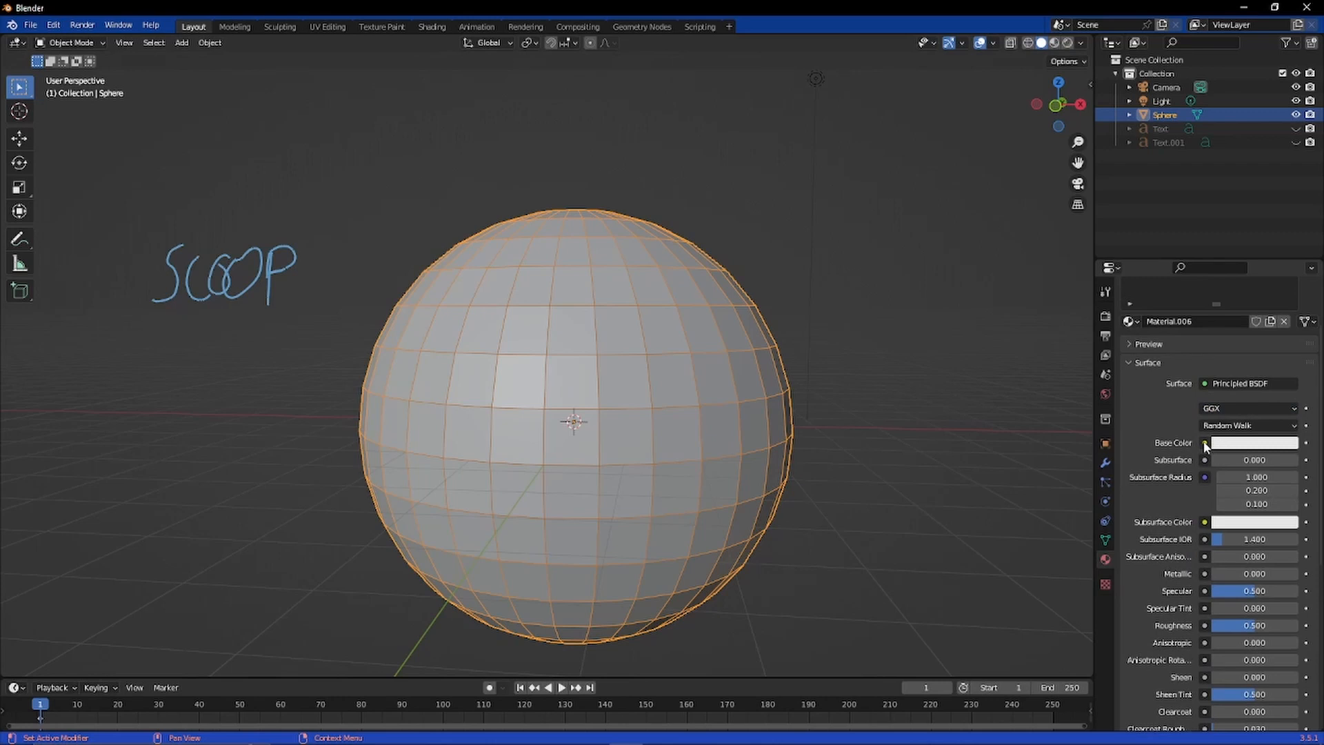
pyautogui.click(1205, 443)
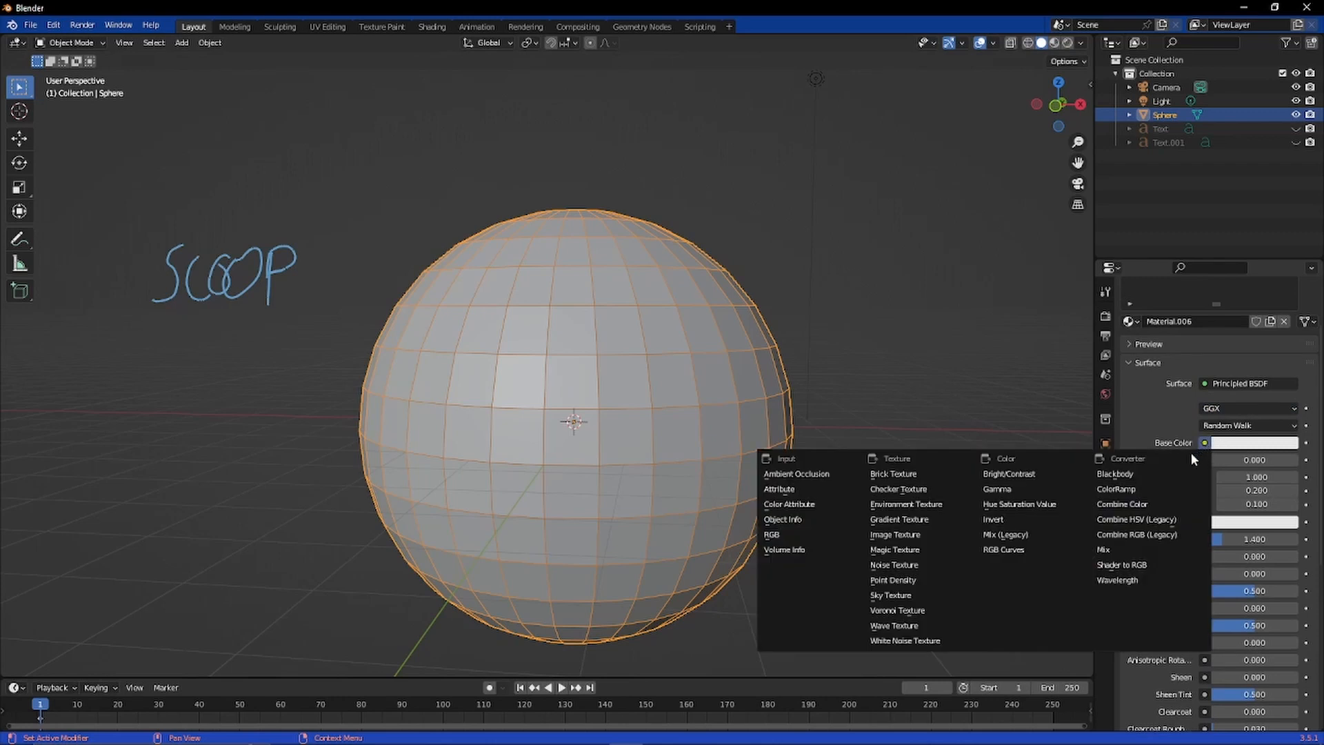
pyautogui.click(808, 506)
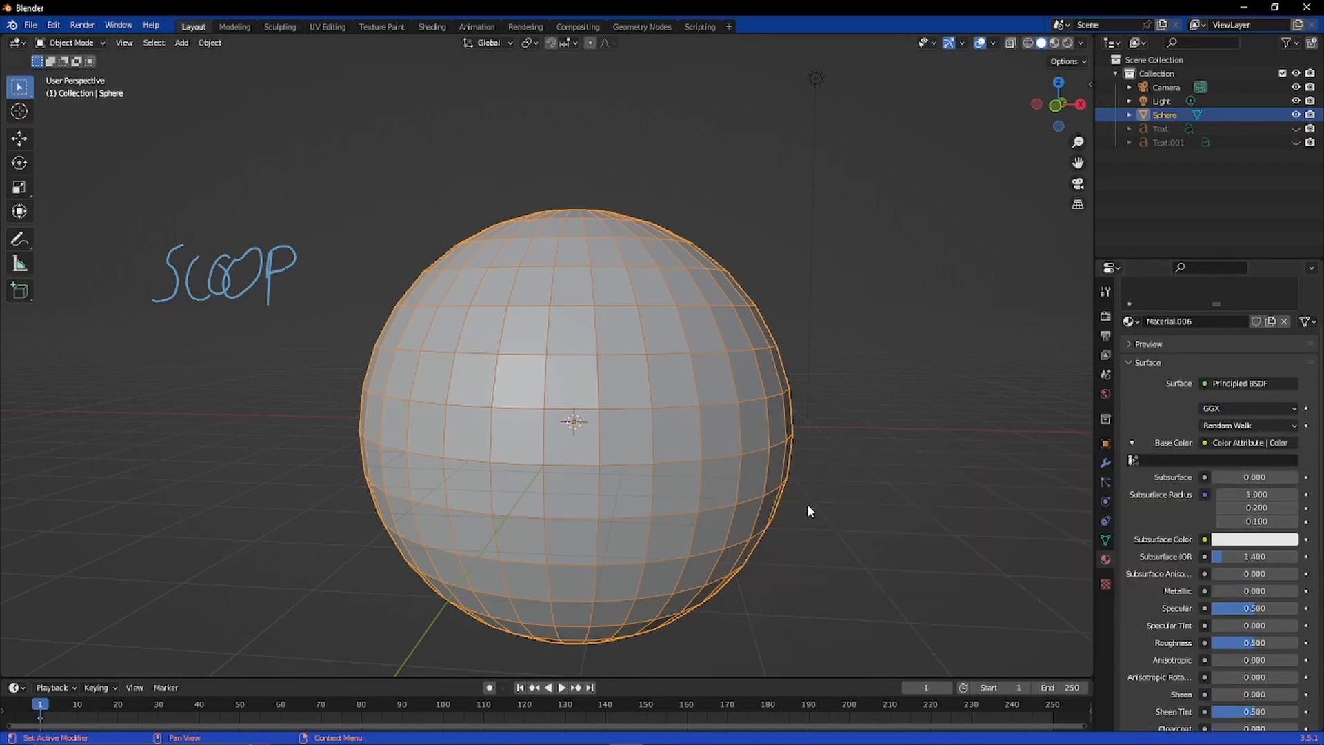
# Step: Check the sphere's color attributes in its mesh data, and assign the one named Attribute to the material's Base Color
pyautogui.click(1168, 460)
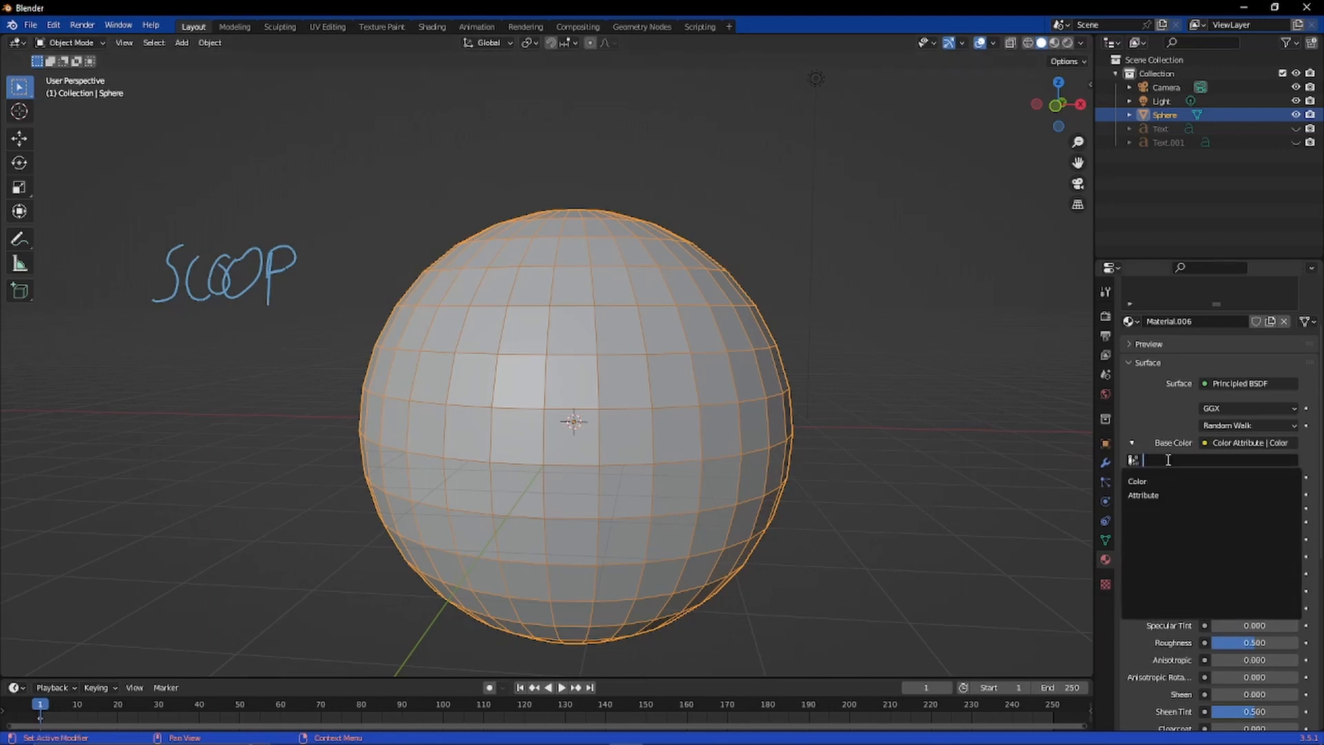
pyautogui.click(1166, 391)
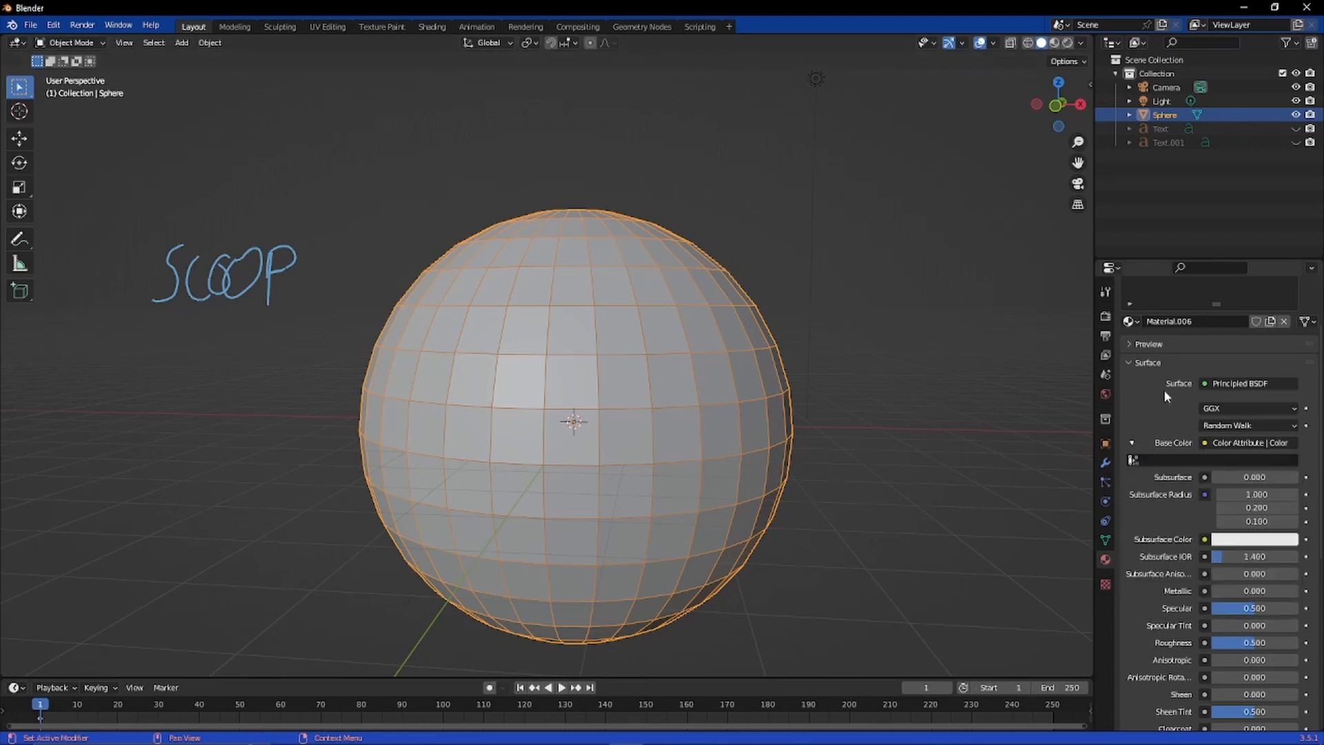
pyautogui.click(1106, 483)
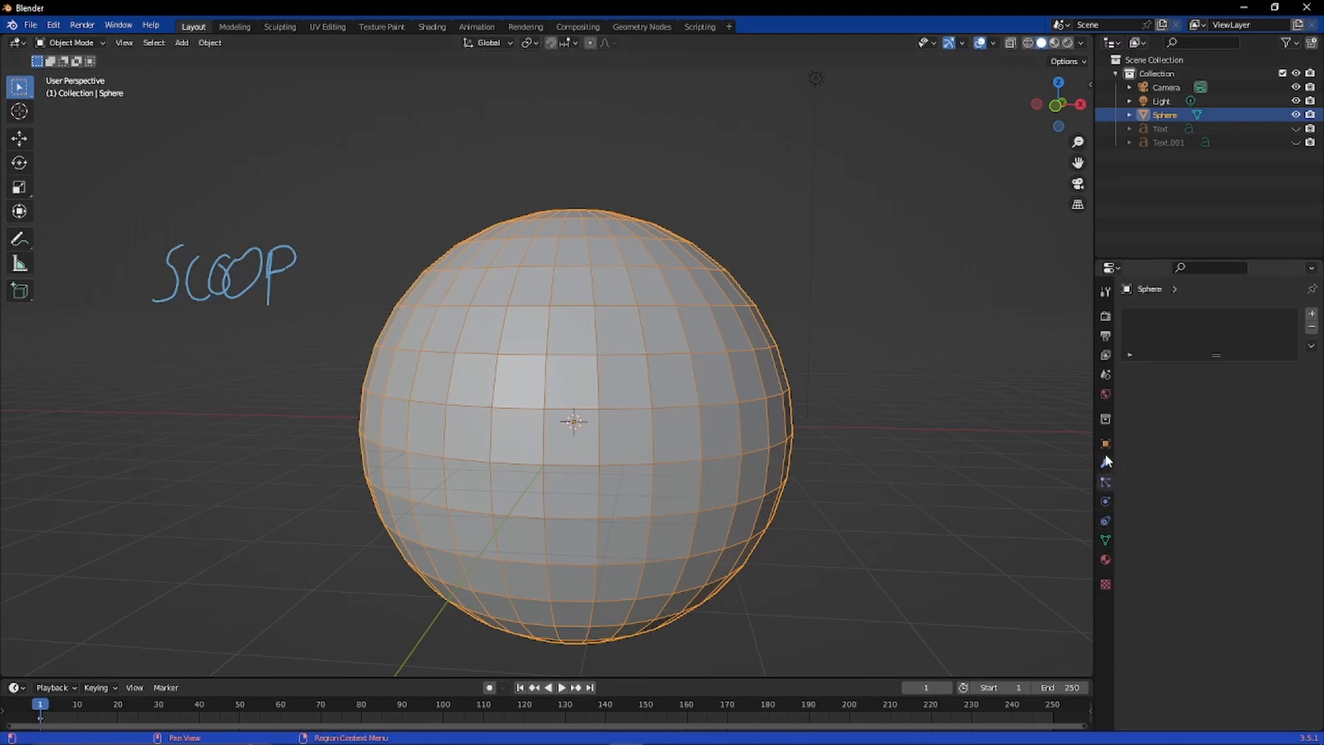
pyautogui.click(1105, 519)
pyautogui.click(1106, 539)
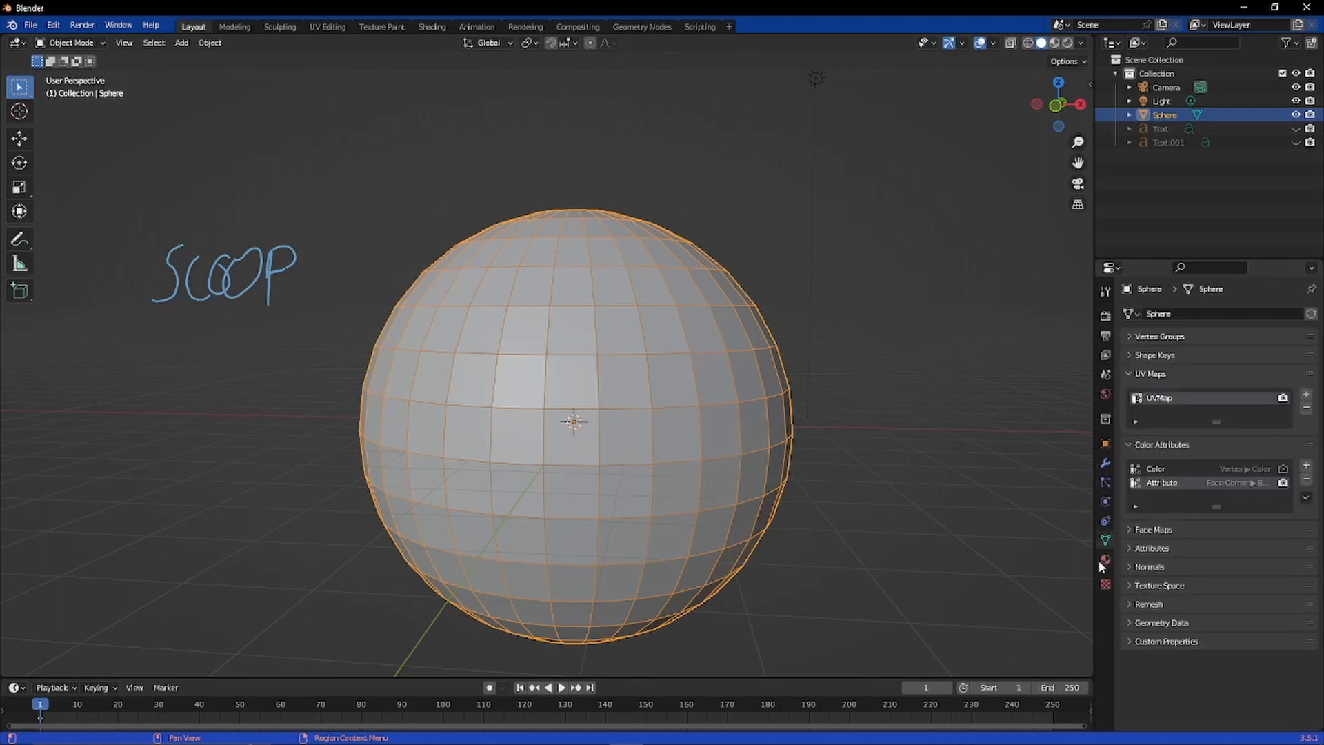
pyautogui.click(1105, 560)
pyautogui.click(1177, 538)
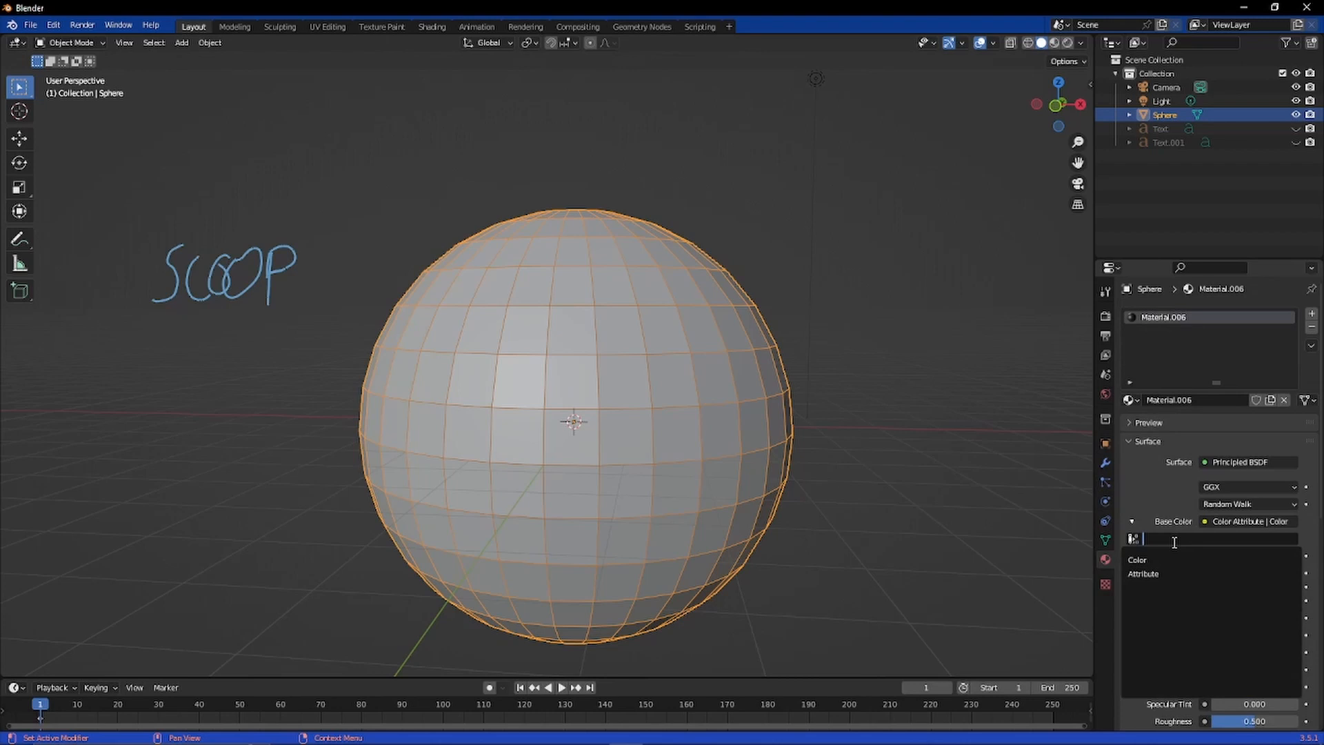
pyautogui.click(1150, 574)
# Step: Show the sphere in Rendered viewport shading, comparing it briefly with Material Preview
pyautogui.scroll(-2, 1167, 548)
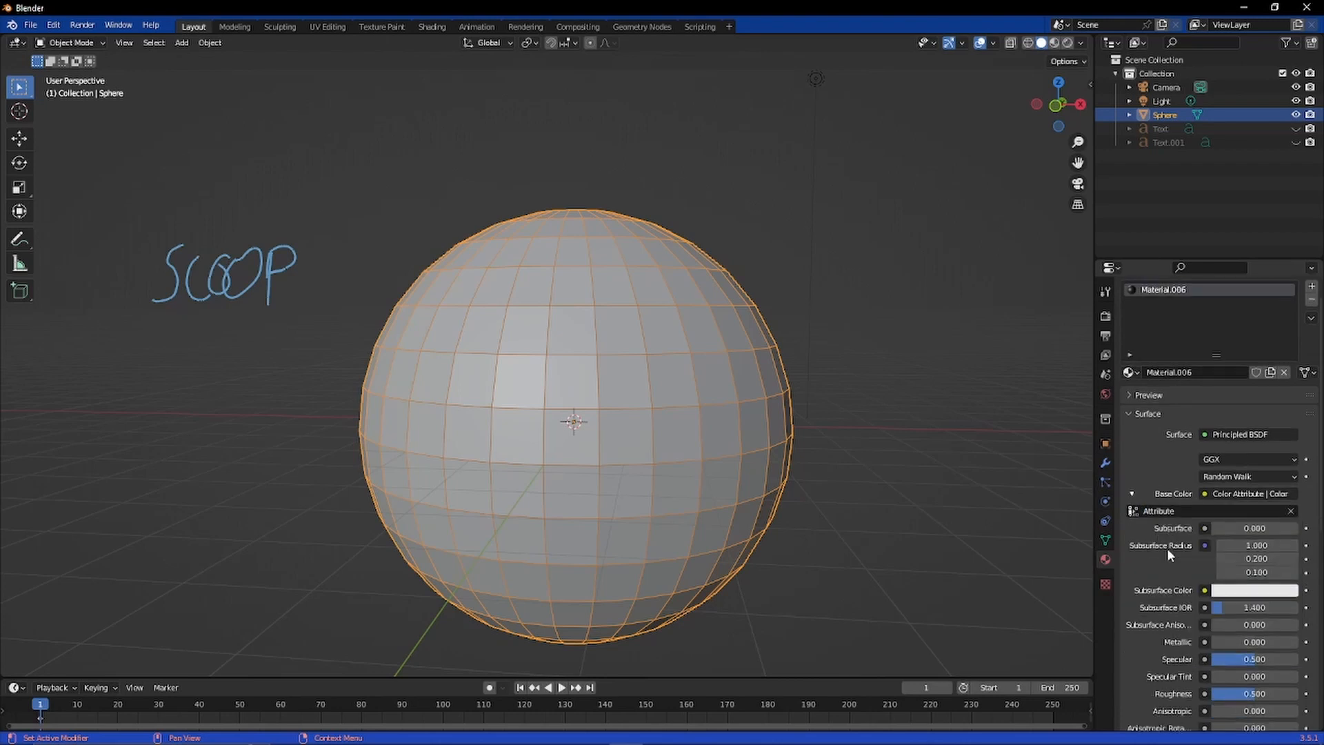
pyautogui.scroll(-2, 1168, 548)
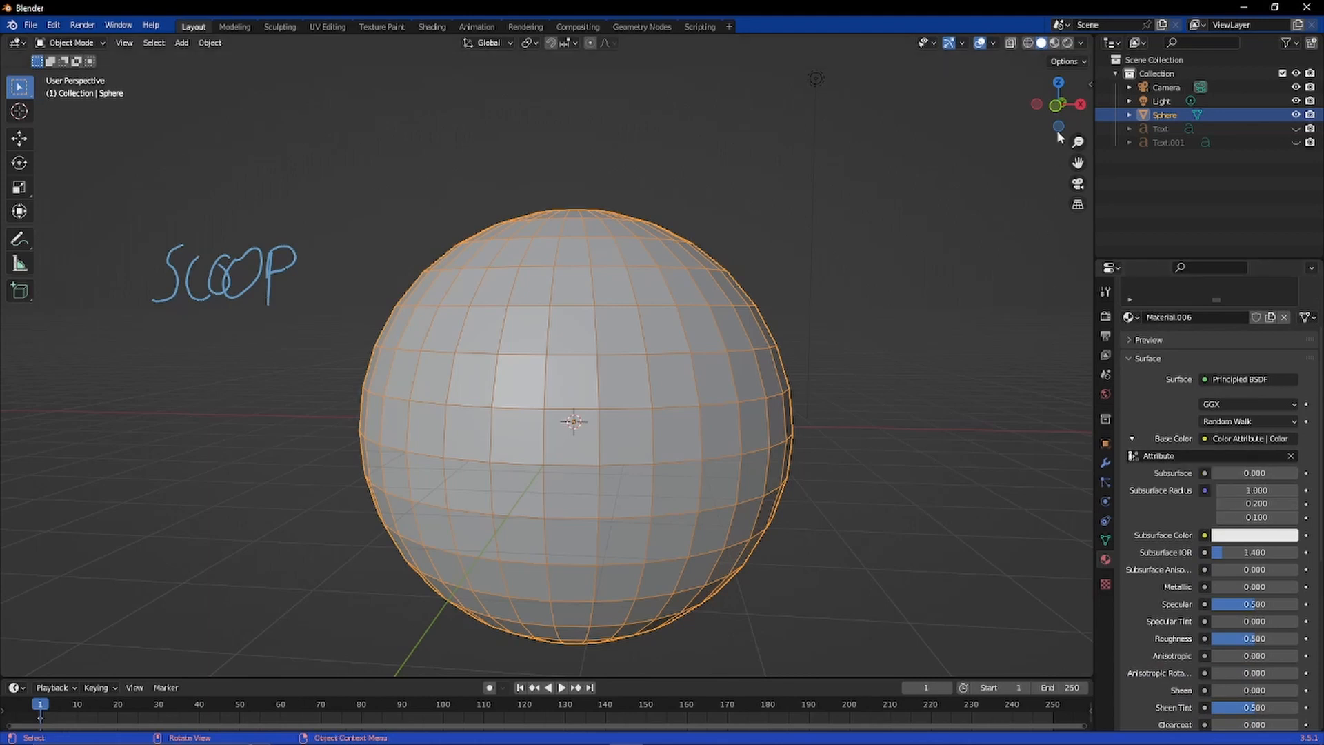
pyautogui.click(1068, 42)
pyautogui.moveTo(846, 341)
pyautogui.mouseDown(button='middle')
pyautogui.moveTo(738, 359)
pyautogui.moveTo(754, 423)
pyautogui.moveTo(881, 316)
pyautogui.moveTo(825, 350)
pyautogui.mouseUp(button='middle')
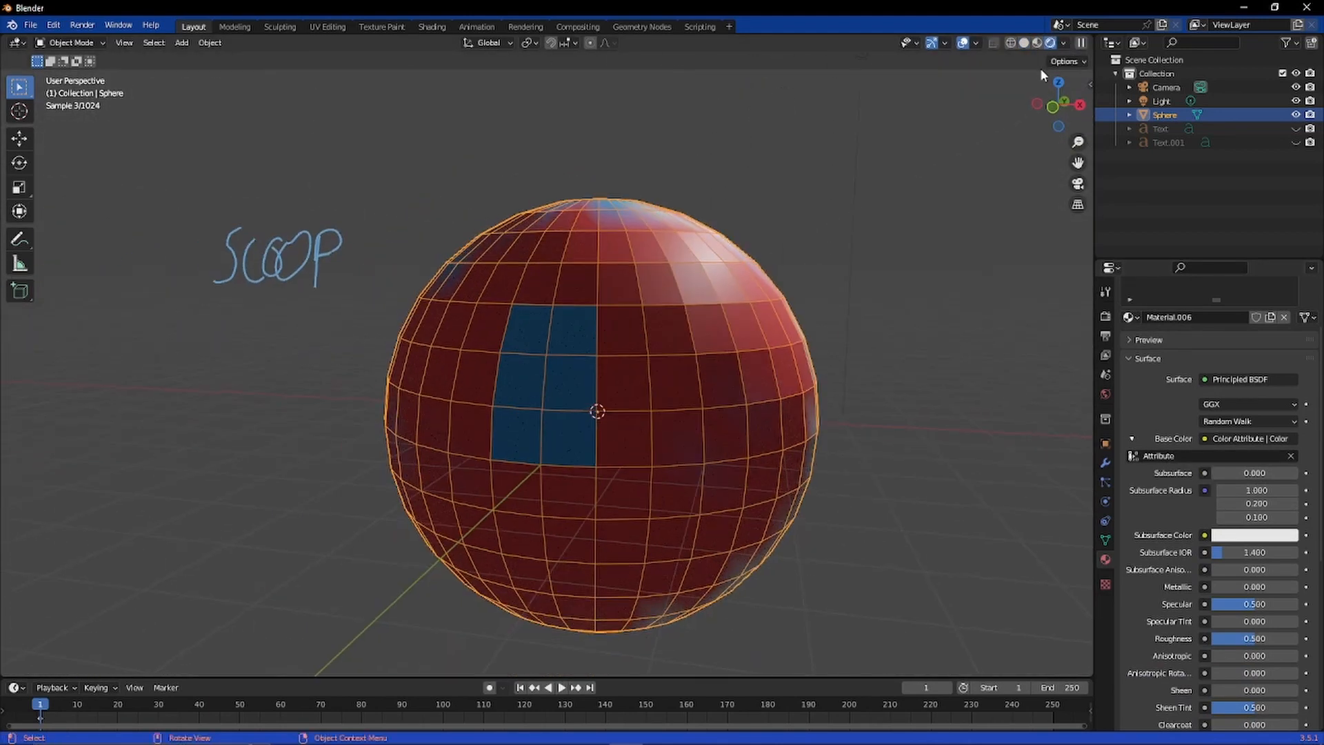
pyautogui.click(1038, 43)
pyautogui.click(1067, 42)
# Step: Review the sphere's color attributes, try Color as the Base Color source, and switch it back to Attribute
pyautogui.click(1106, 540)
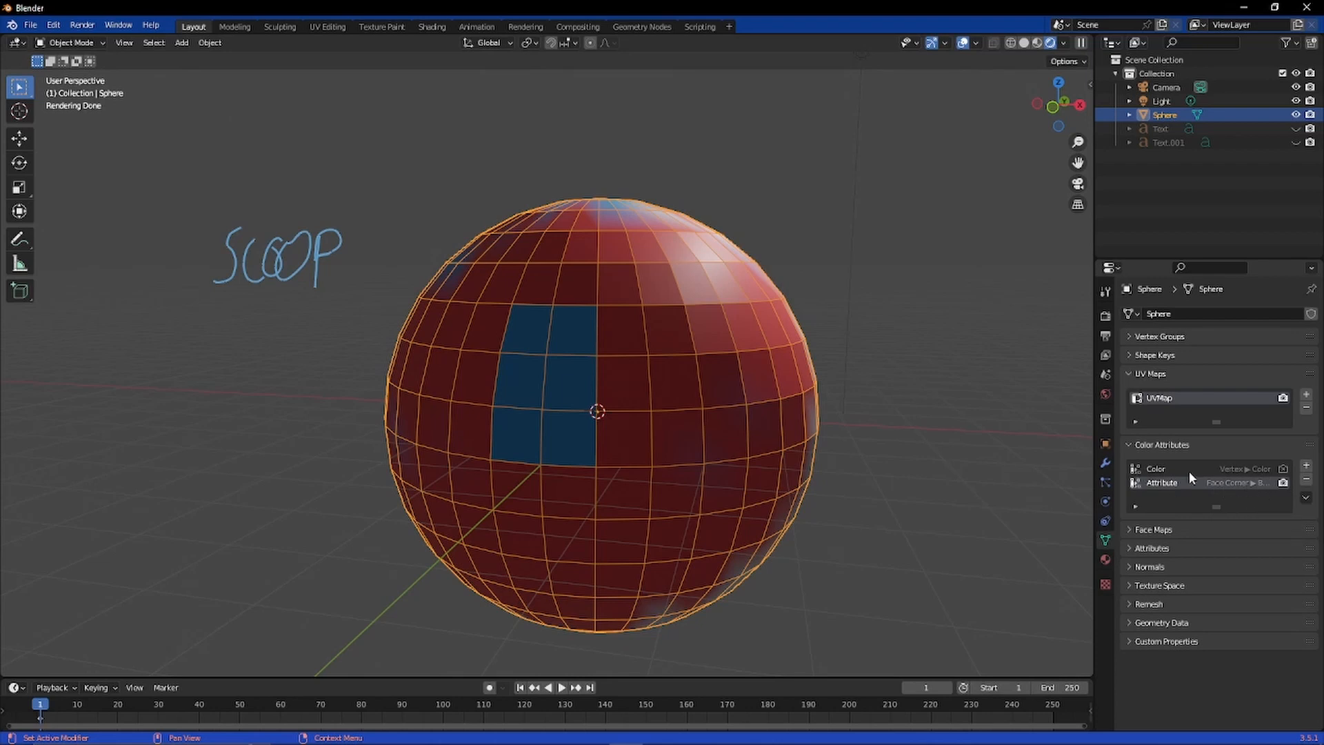
pyautogui.click(1105, 559)
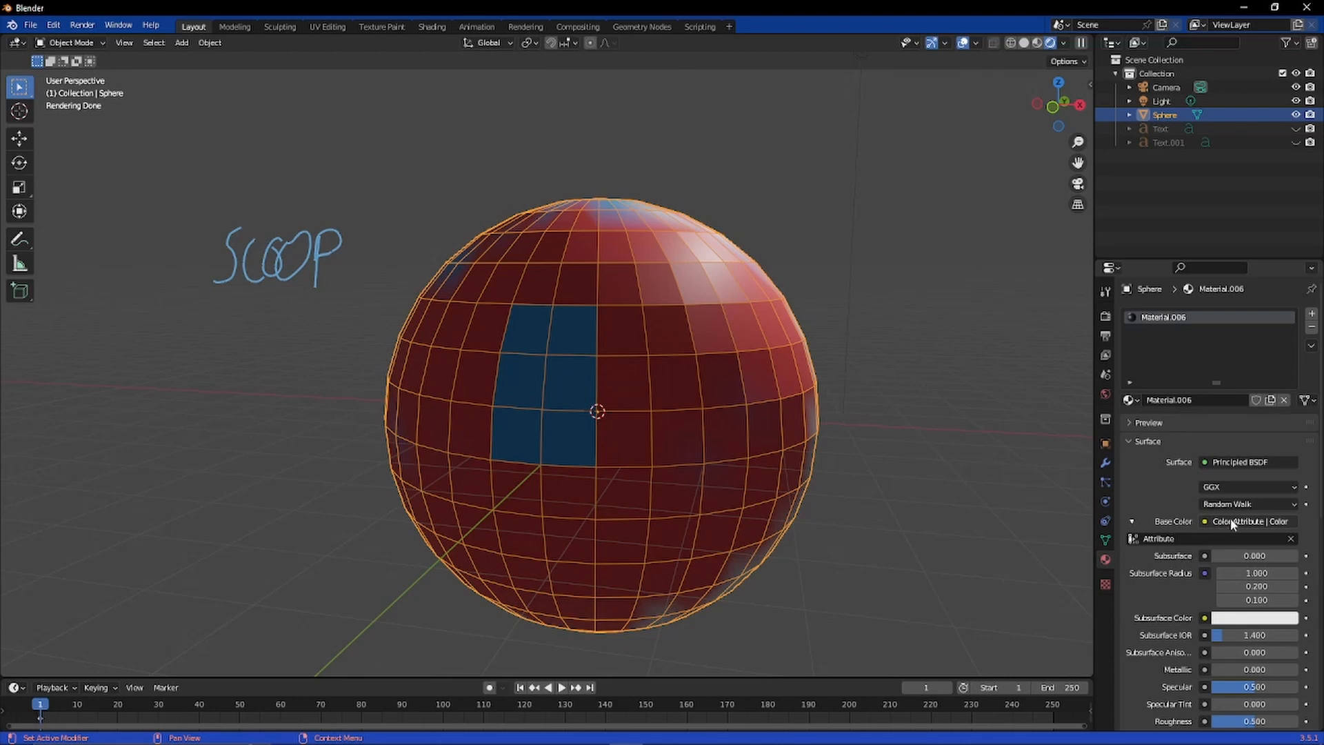
pyautogui.click(1142, 538)
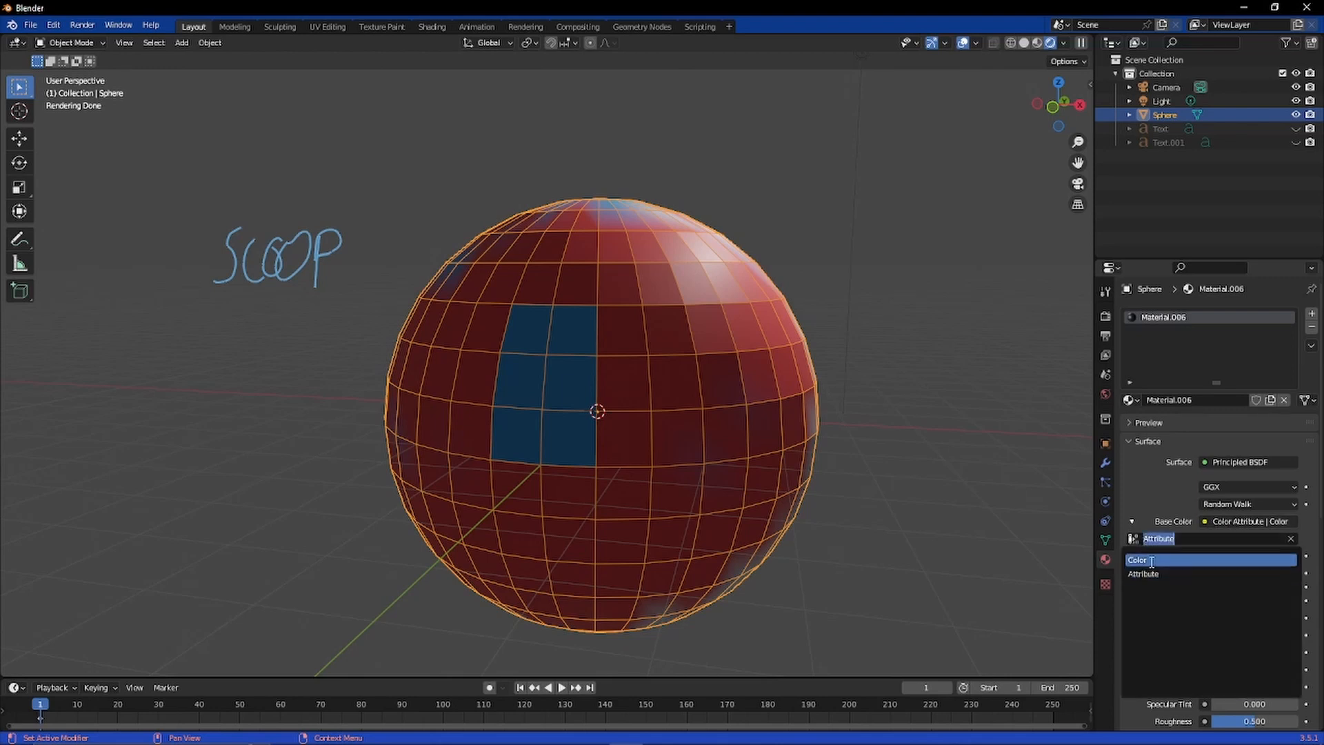
pyautogui.click(1151, 556)
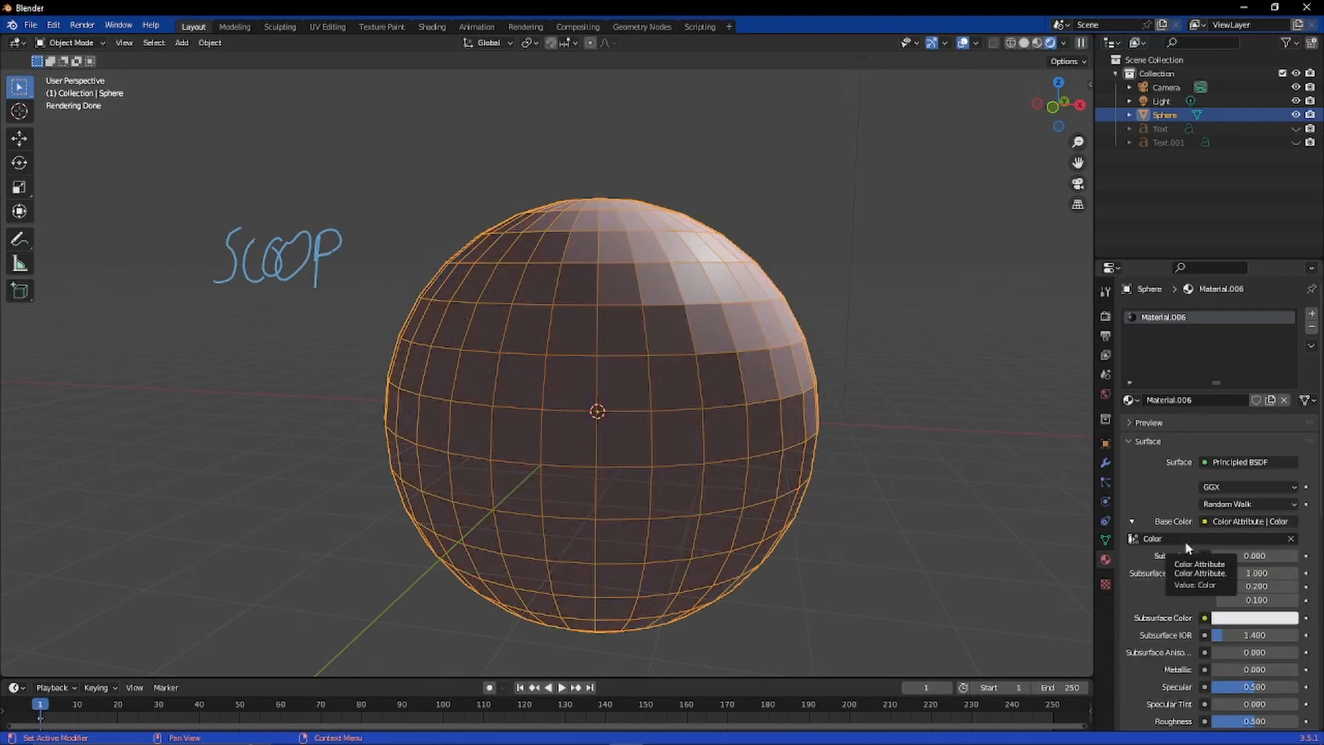
pyautogui.click(1185, 540)
pyautogui.click(1176, 574)
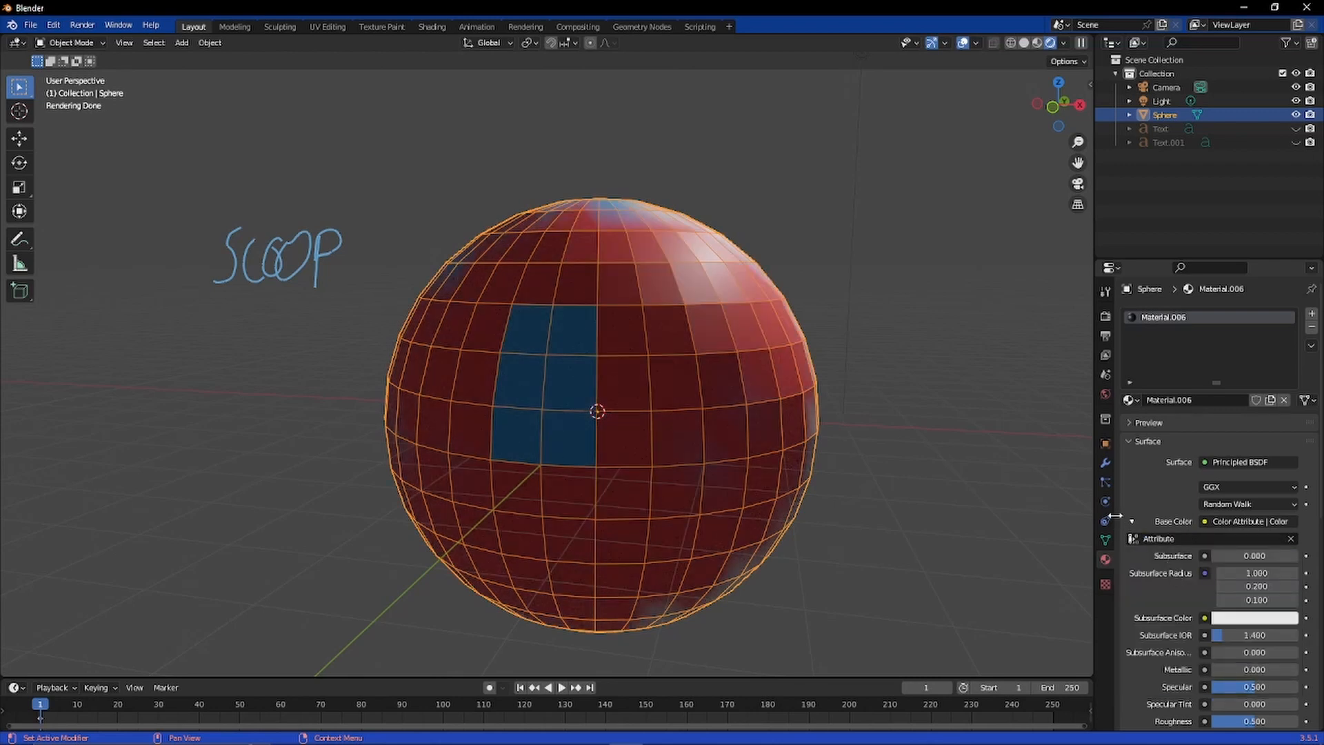
pyautogui.click(1174, 538)
pyautogui.click(1129, 494)
# Step: Render the current frame, inspect the painted sphere in the render result, and close the render window
pyautogui.press('F12')
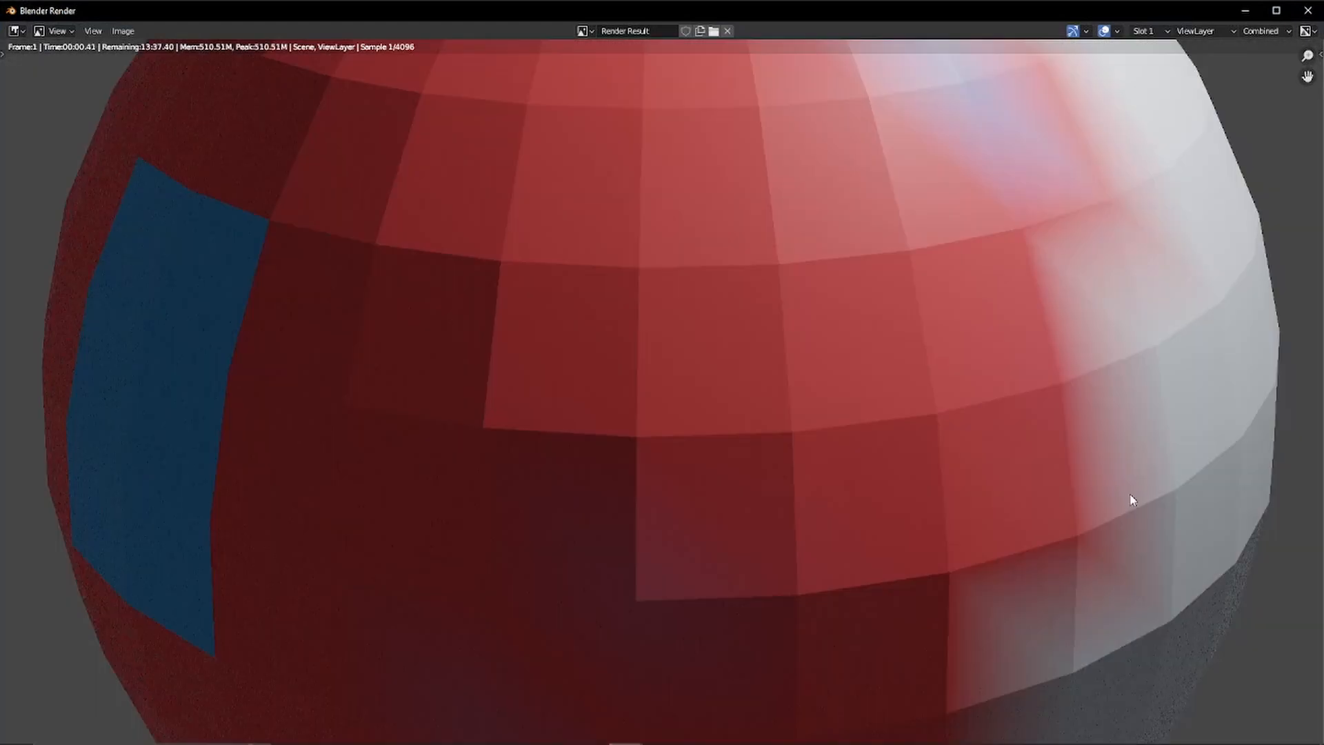
pyautogui.scroll(-8, 1225, 499)
pyautogui.scroll(6, 996, 444)
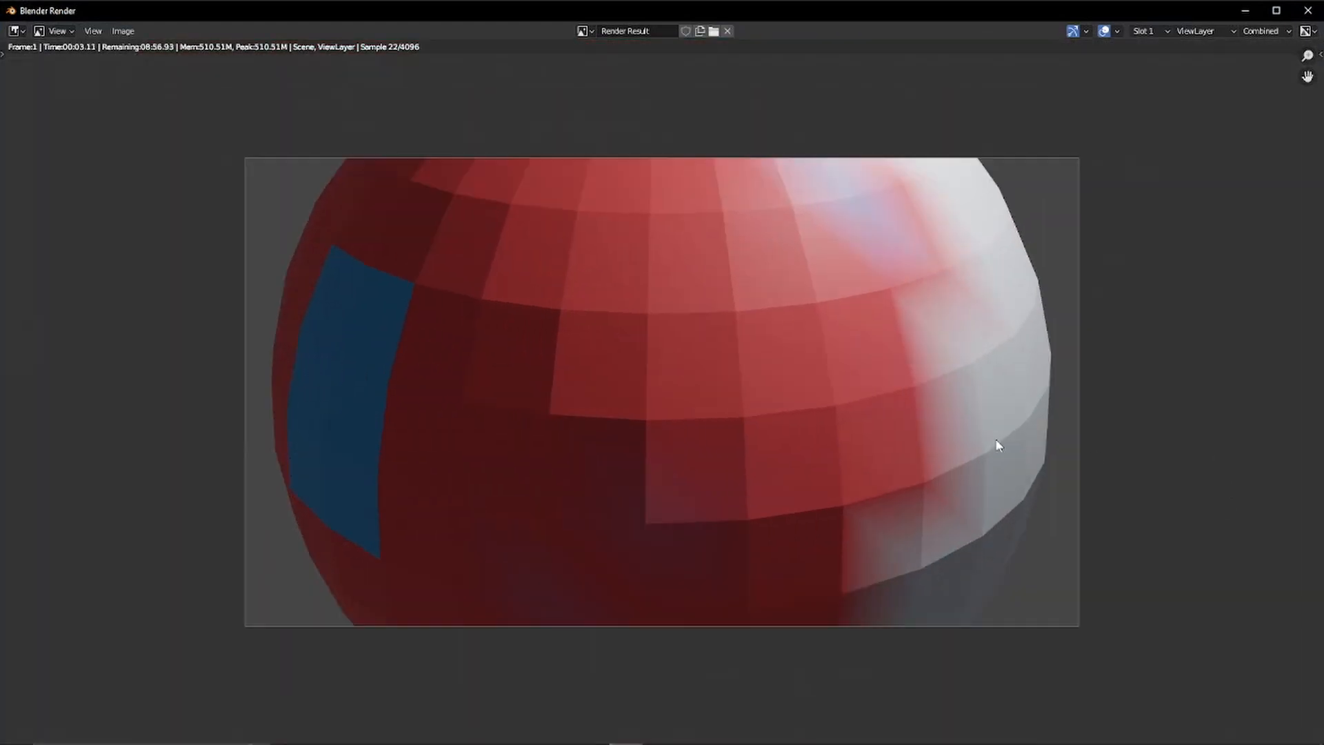
pyautogui.click(1309, 11)
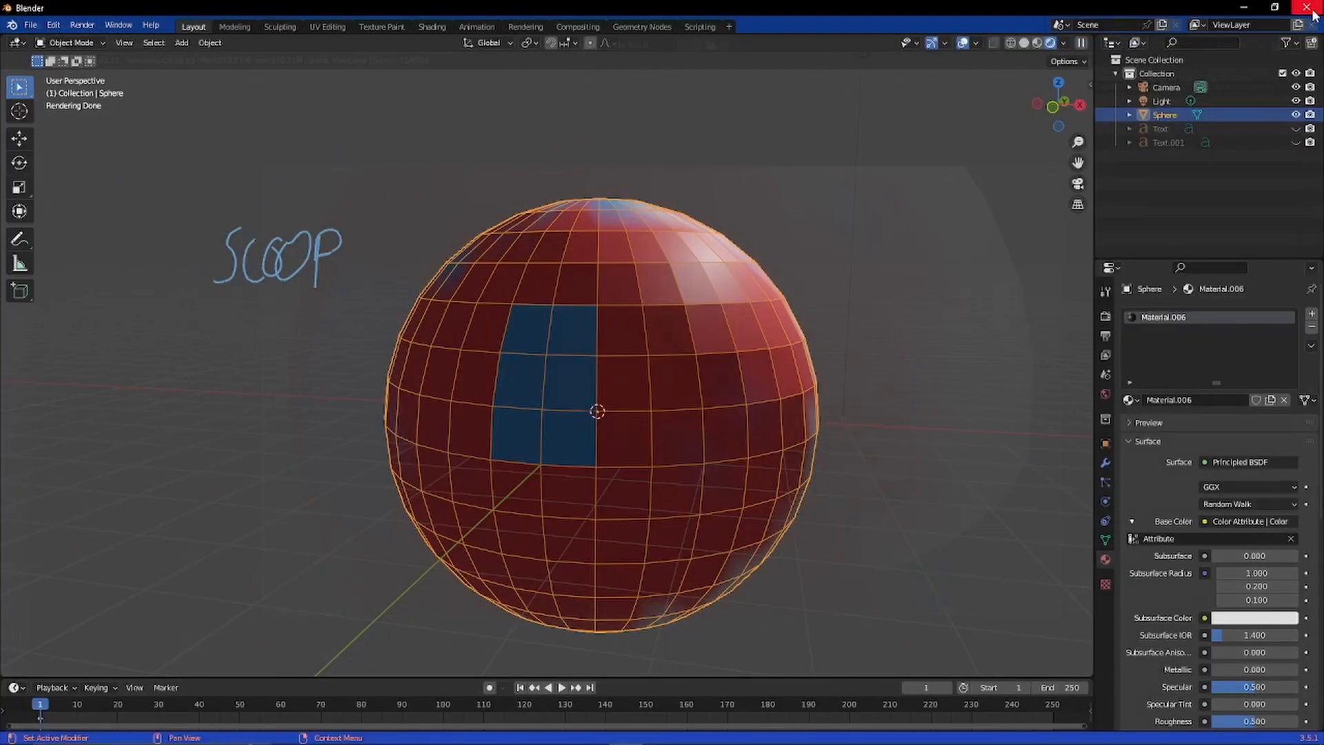
# Step: Change the scene's render engine to Eevee and inspect the painted sphere in the rendered viewport
pyautogui.click(1107, 292)
pyautogui.click(1109, 316)
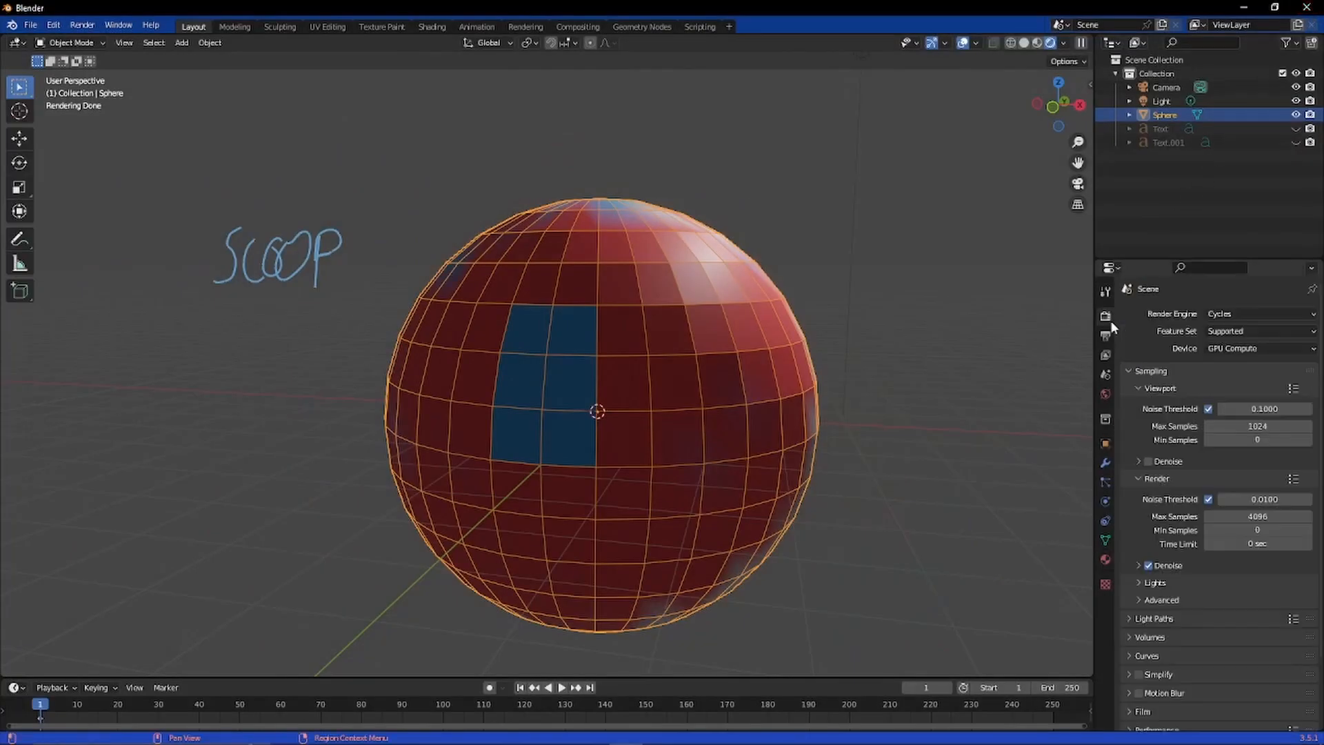
pyautogui.moveTo(1034, 323)
pyautogui.mouseDown(button='middle')
pyautogui.moveTo(984, 319)
pyautogui.moveTo(1041, 264)
pyautogui.moveTo(999, 321)
pyautogui.moveTo(995, 362)
pyautogui.moveTo(1024, 337)
pyautogui.mouseUp(button='middle')
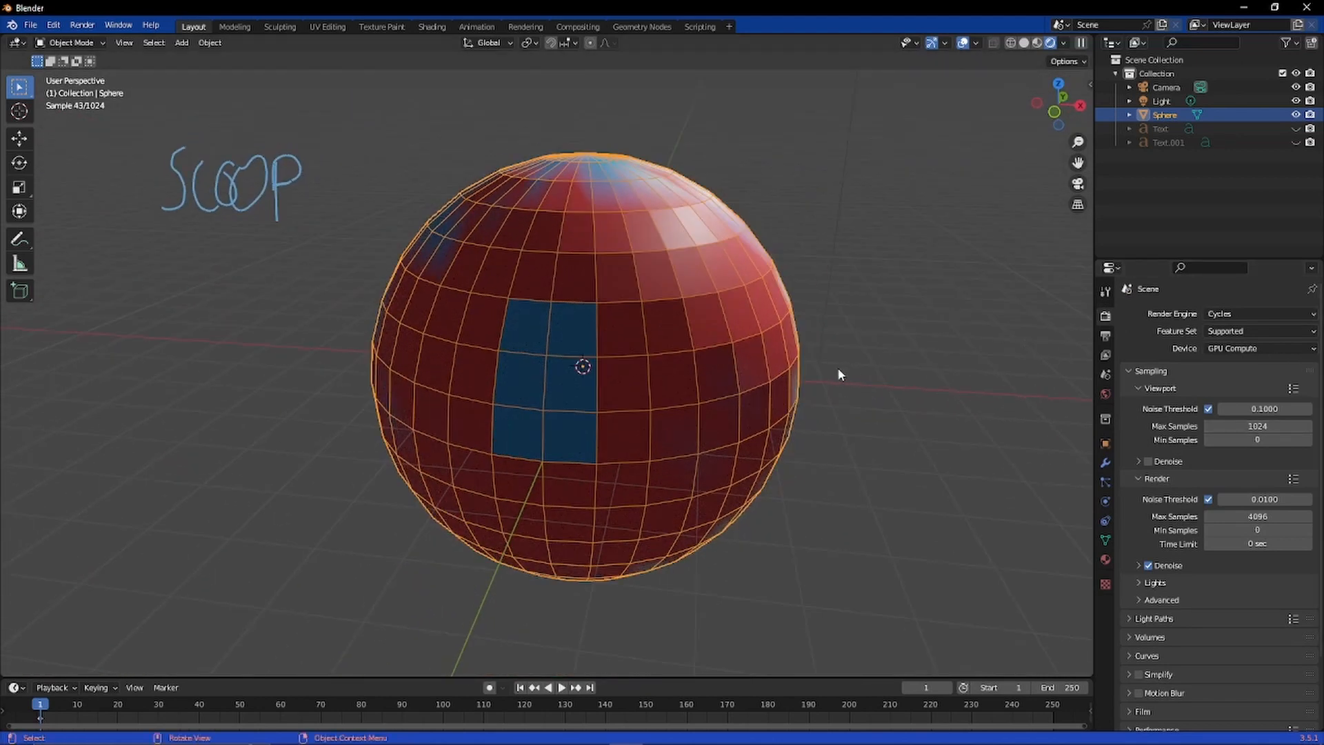
pyautogui.moveTo(839, 373)
pyautogui.mouseDown(button='middle')
pyautogui.moveTo(686, 332)
pyautogui.moveTo(878, 361)
pyautogui.moveTo(843, 376)
pyautogui.mouseUp(button='middle')
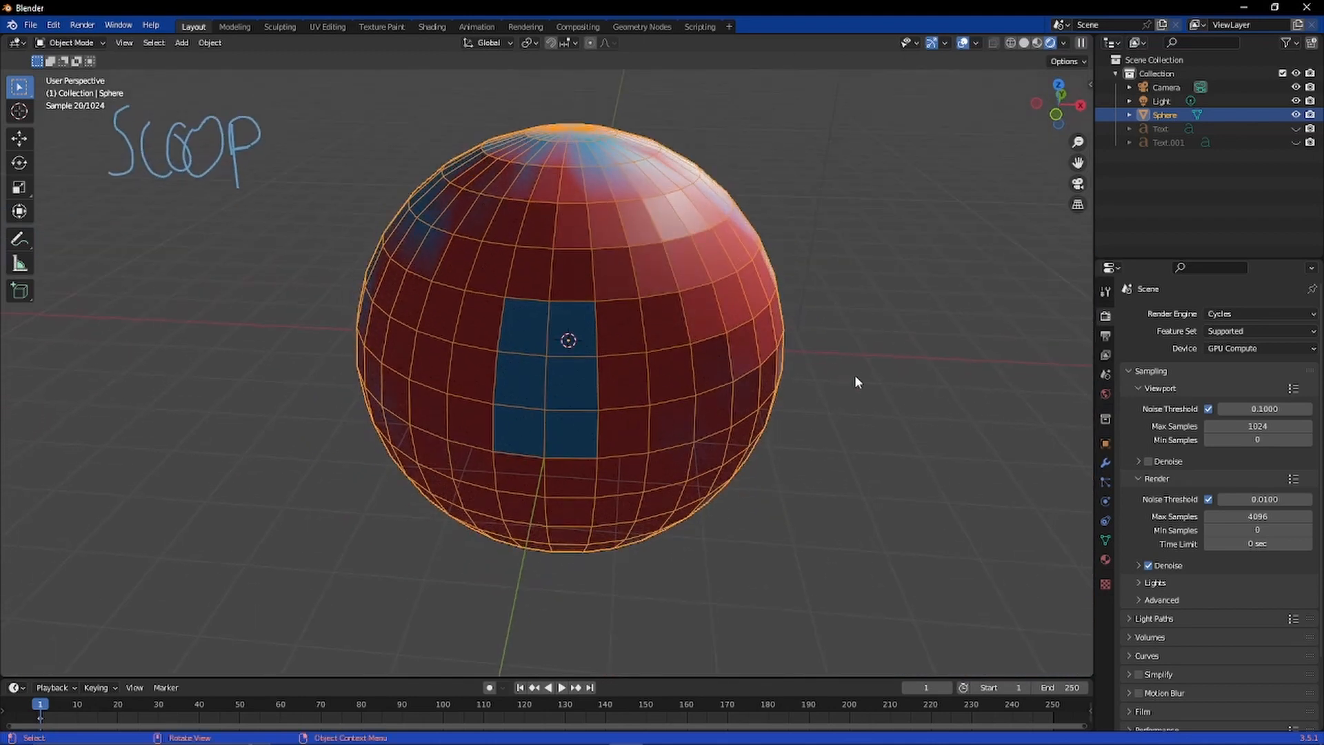
pyautogui.click(1251, 320)
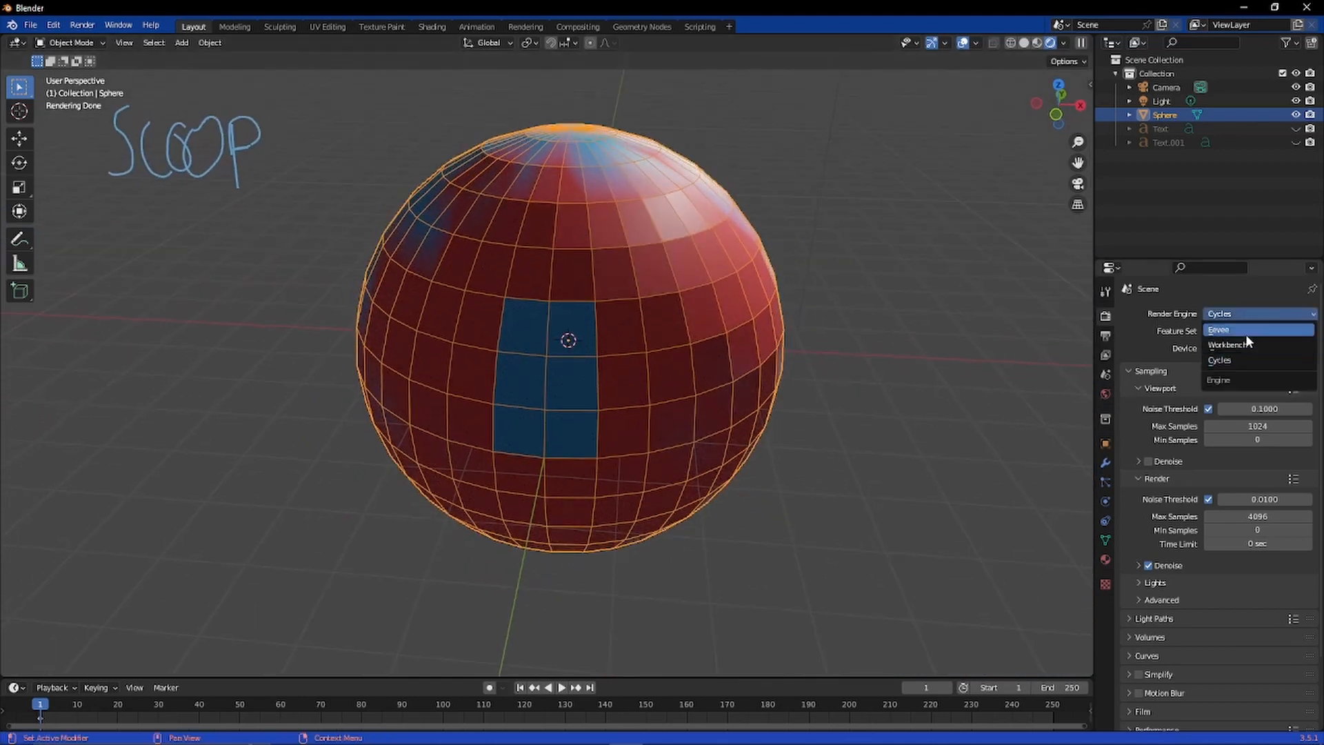
pyautogui.click(1245, 334)
pyautogui.moveTo(734, 509)
pyautogui.mouseDown(button='middle')
pyautogui.moveTo(582, 459)
pyautogui.moveTo(638, 448)
pyautogui.moveTo(800, 477)
pyautogui.moveTo(731, 491)
pyautogui.moveTo(731, 458)
pyautogui.moveTo(741, 511)
pyautogui.mouseUp(button='middle')
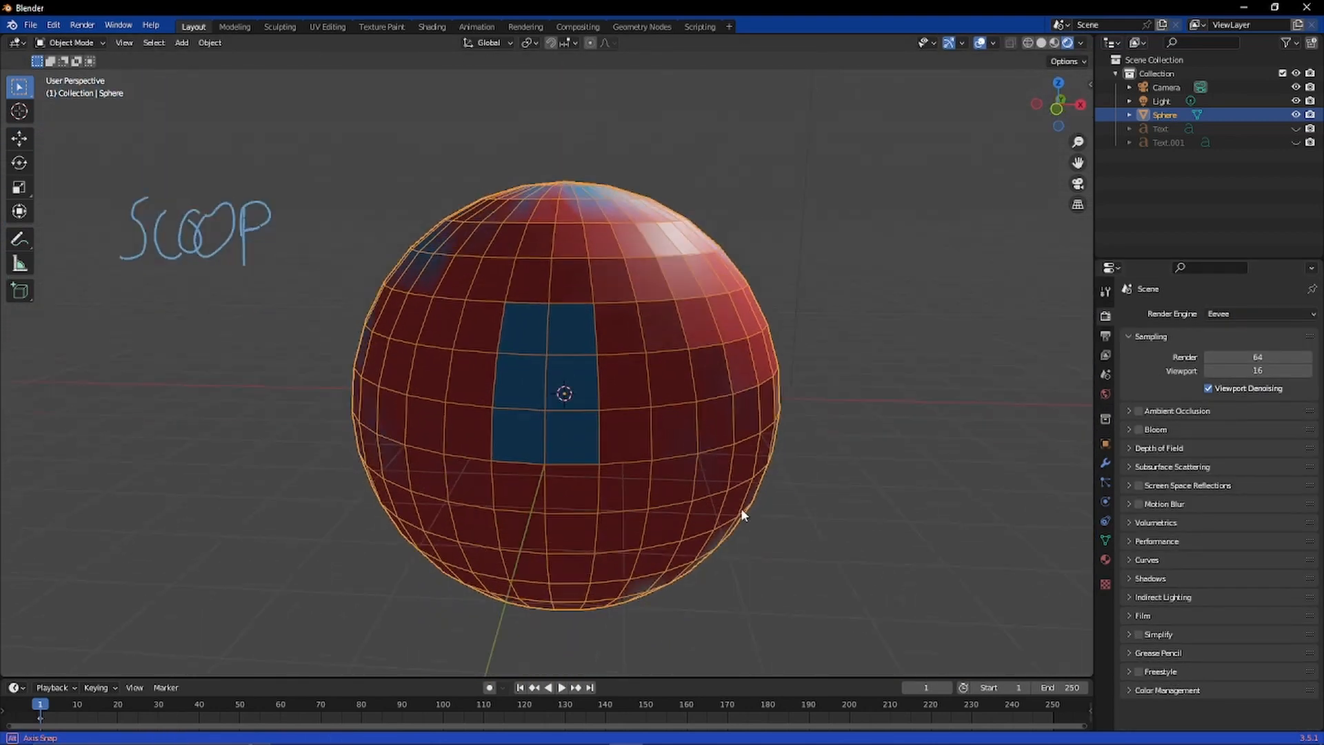
pyautogui.scroll(4, 738, 518)
pyautogui.scroll(-5, 730, 507)
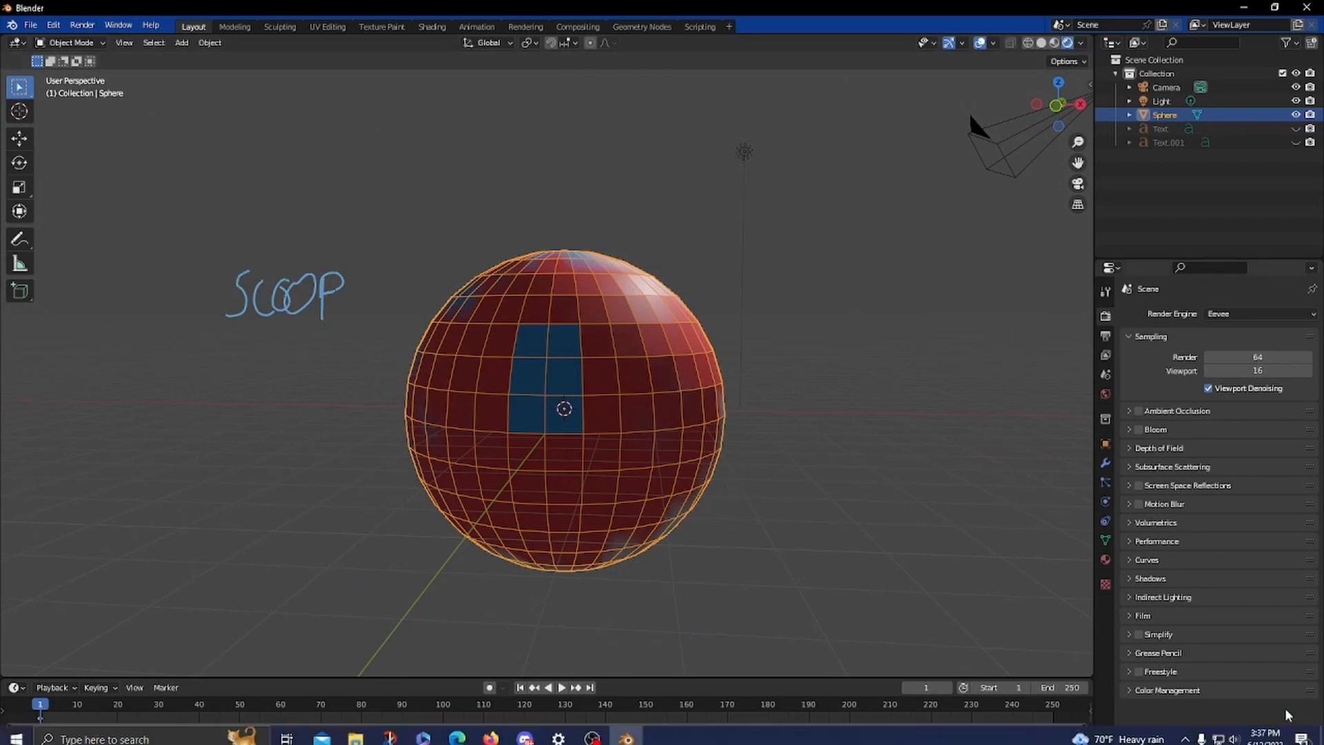
pyautogui.click(591, 732)
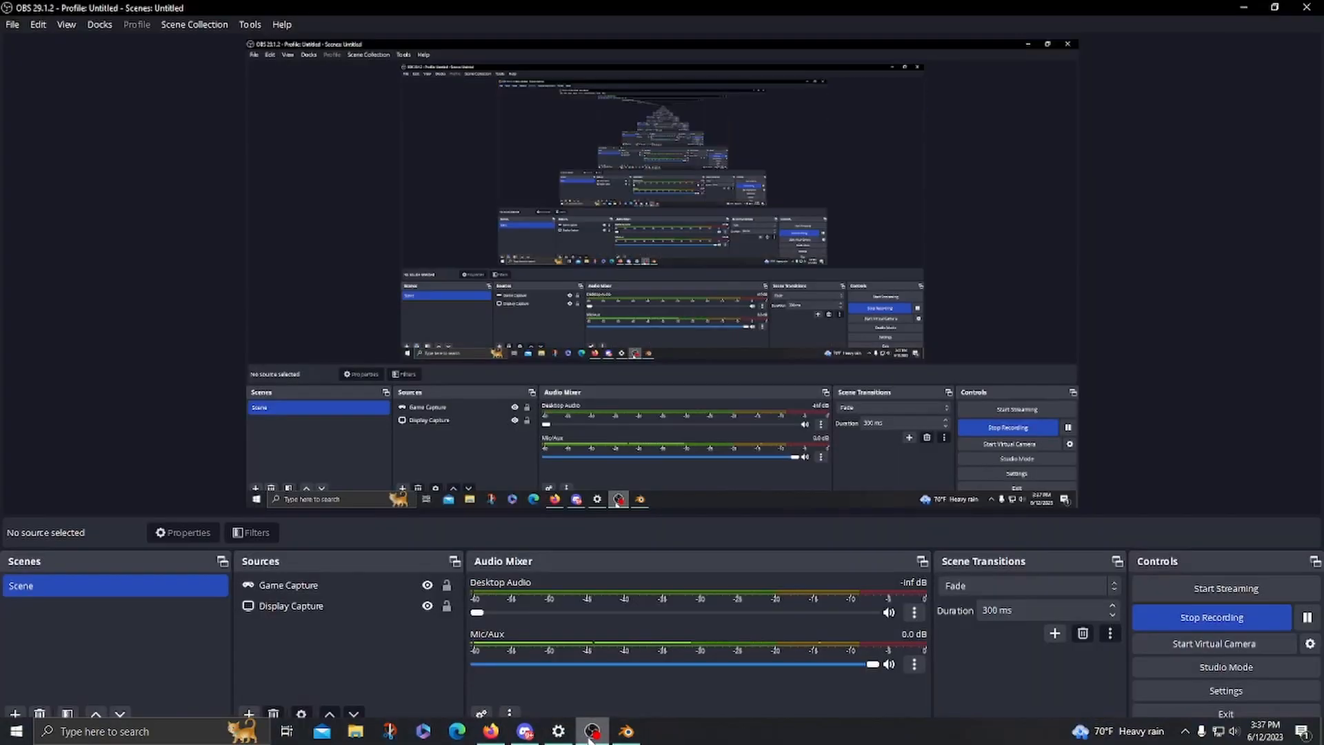